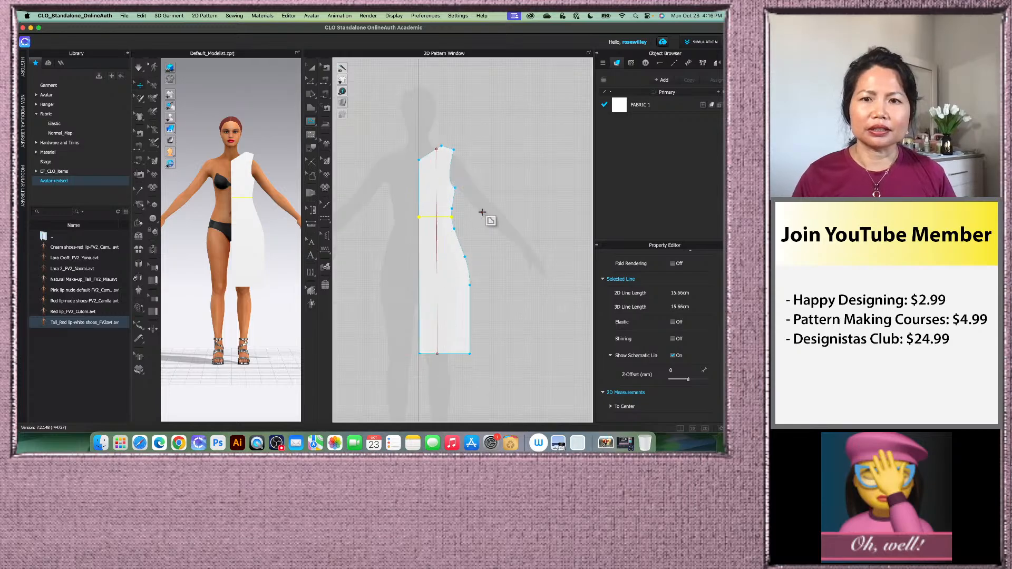
Curve the half dress pattern's slanted neckline inward with Edit Curvature until the line is about 13.95 cm long.
scroll(457, 215, "down", 4)
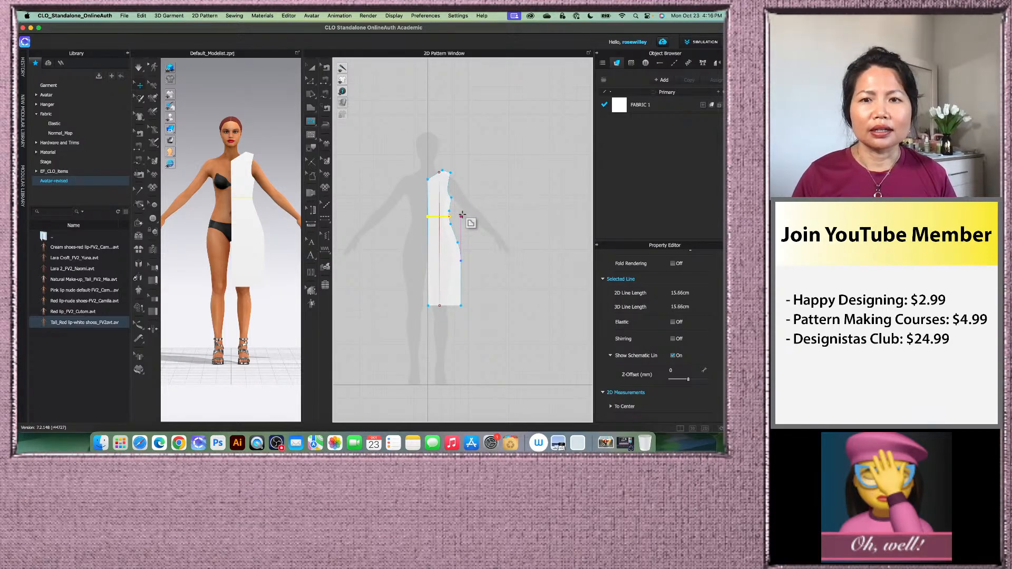
scroll(462, 215, "up", 3)
left_click(310, 80)
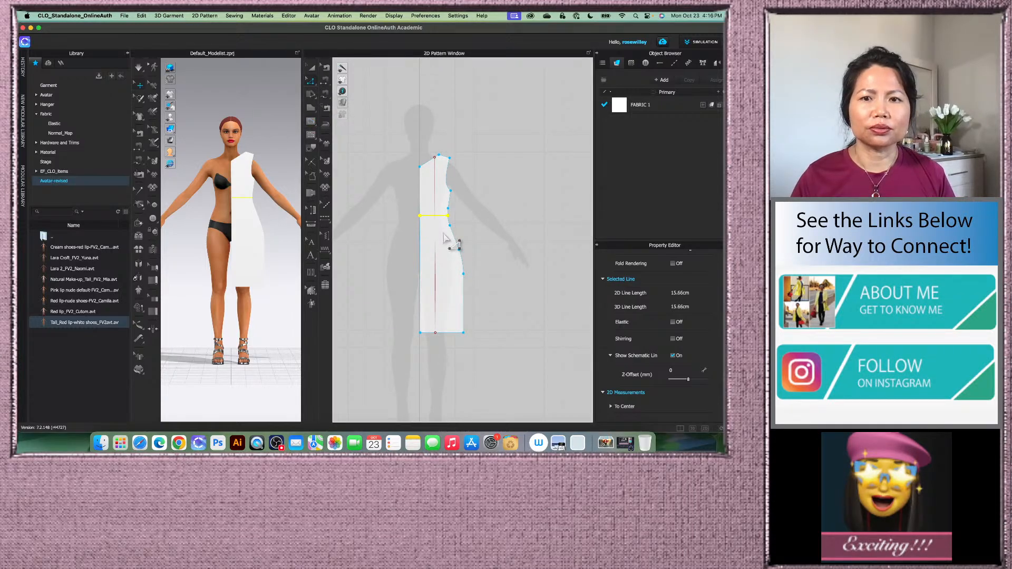
scroll(461, 216, "down", 2)
left_click(469, 220)
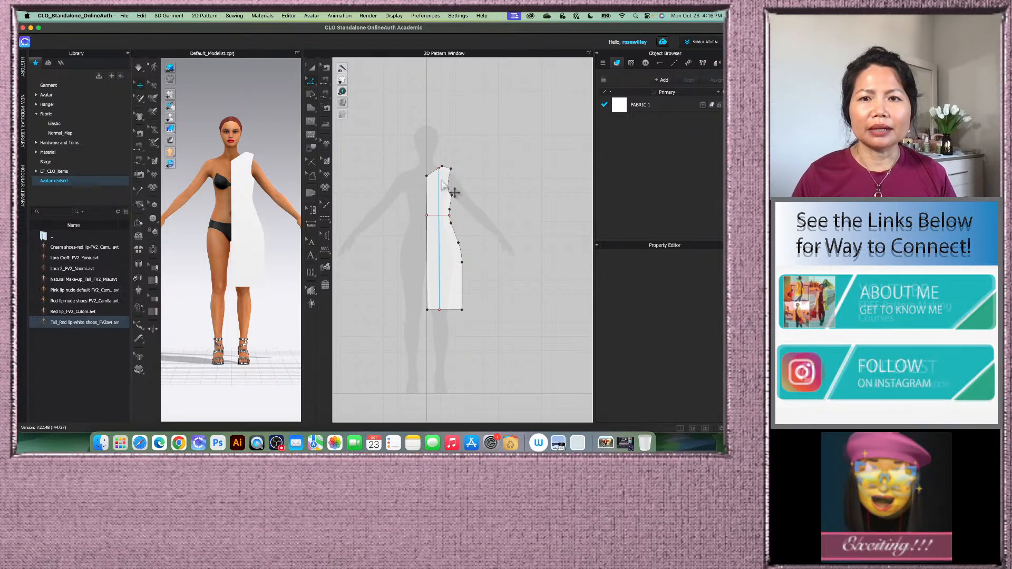
scroll(446, 185, "up", 3)
scroll(442, 180, "up", 1)
scroll(442, 180, "down", 2)
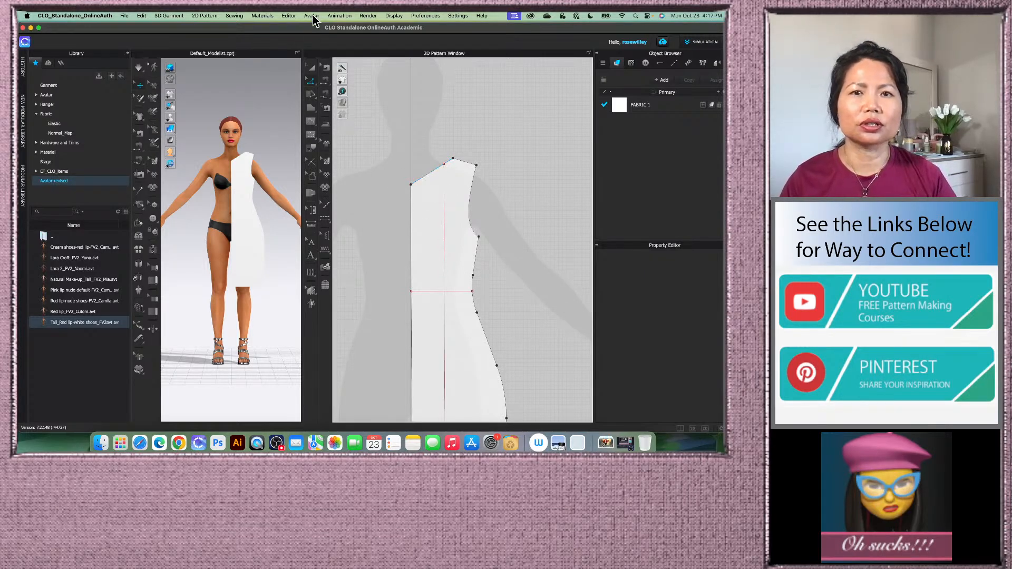
left_click(311, 82)
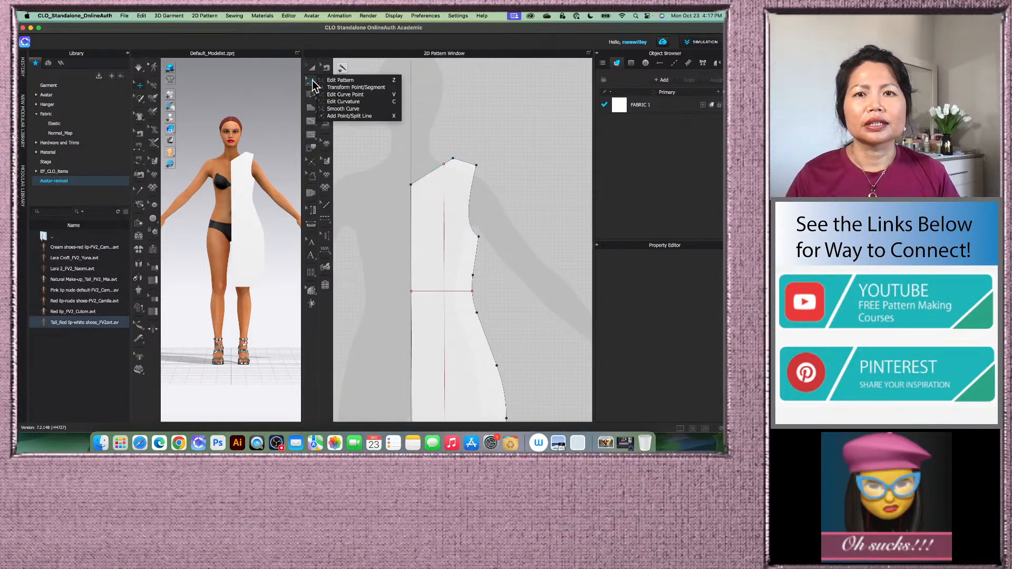
left_click(388, 103)
left_click(440, 176)
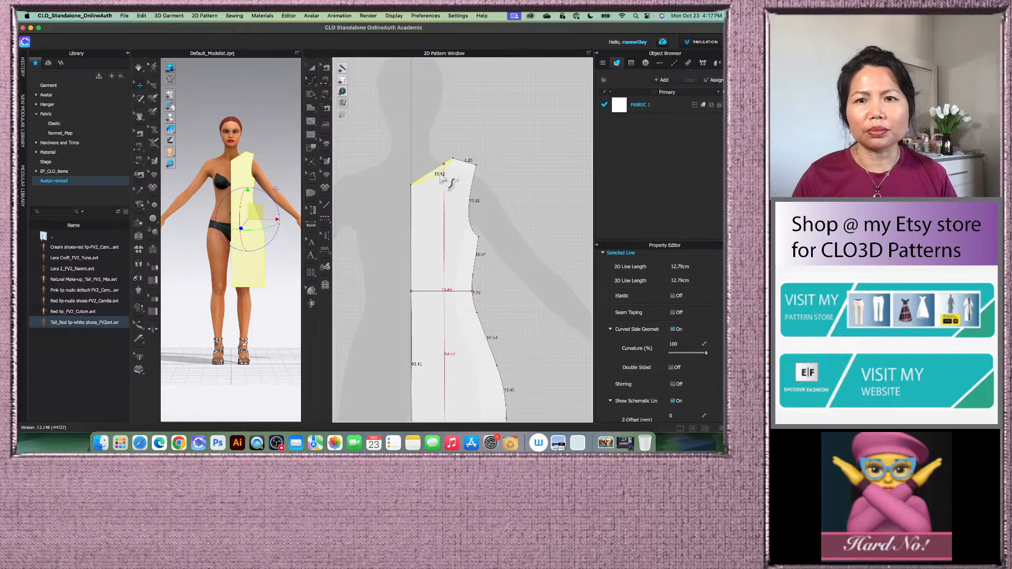
mouse_move(443, 179)
left_mouse_down()
mouse_move(443, 208)
mouse_move(434, 180)
left_mouse_up()
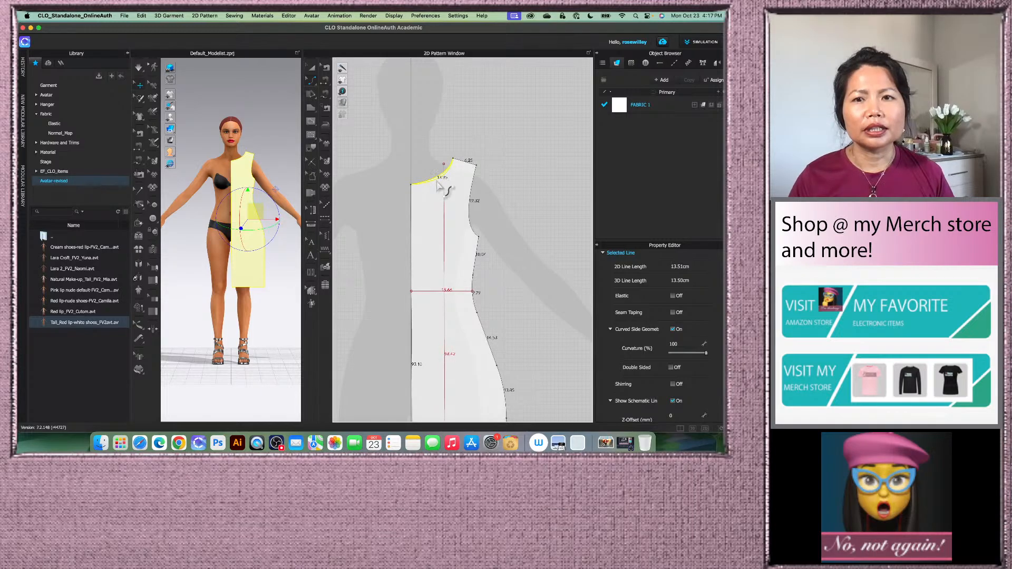
left_click_drag(437, 181, 438, 182)
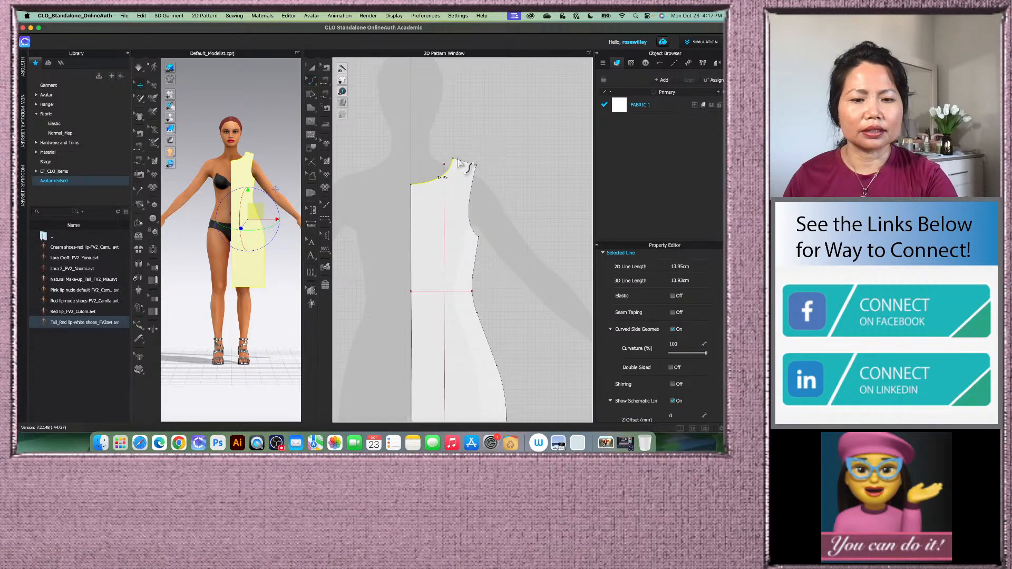
Move the neck-side shoulder point inward to the vertical internal line, making the shoulder edge about 8.34 cm long.
left_click(455, 160)
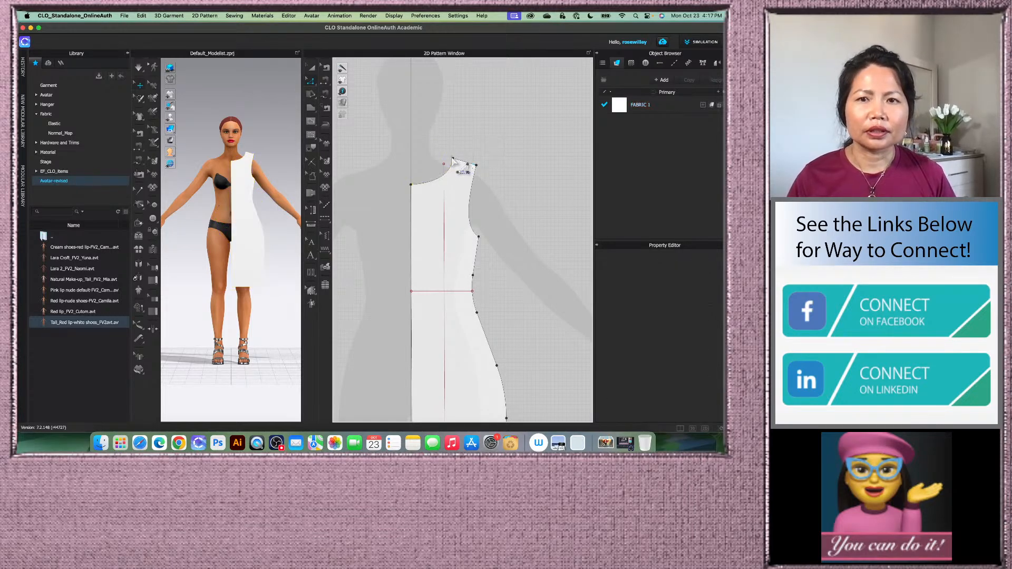
left_click(456, 167)
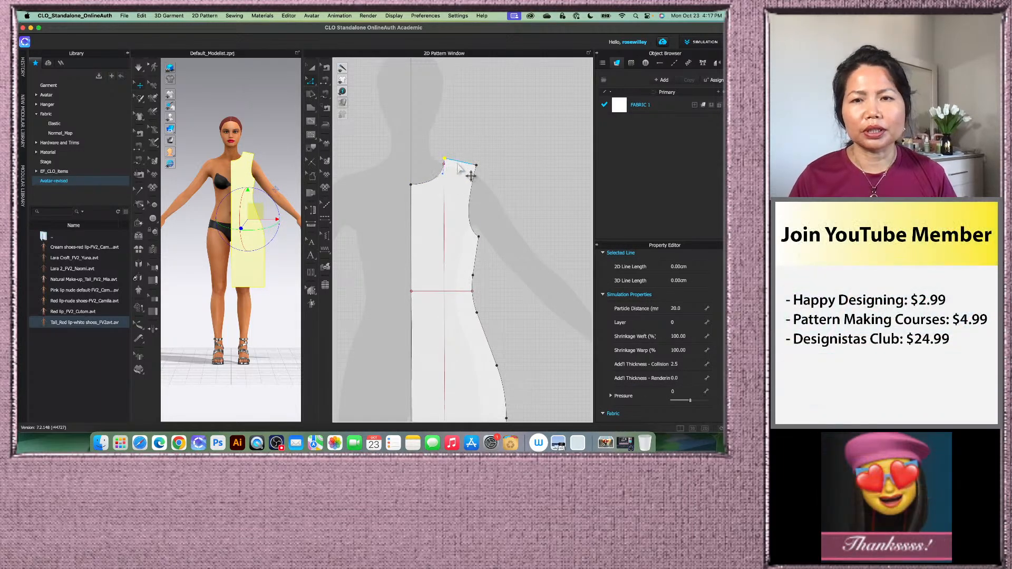
scroll(451, 170, "up", 2)
scroll(446, 165, "up", 2)
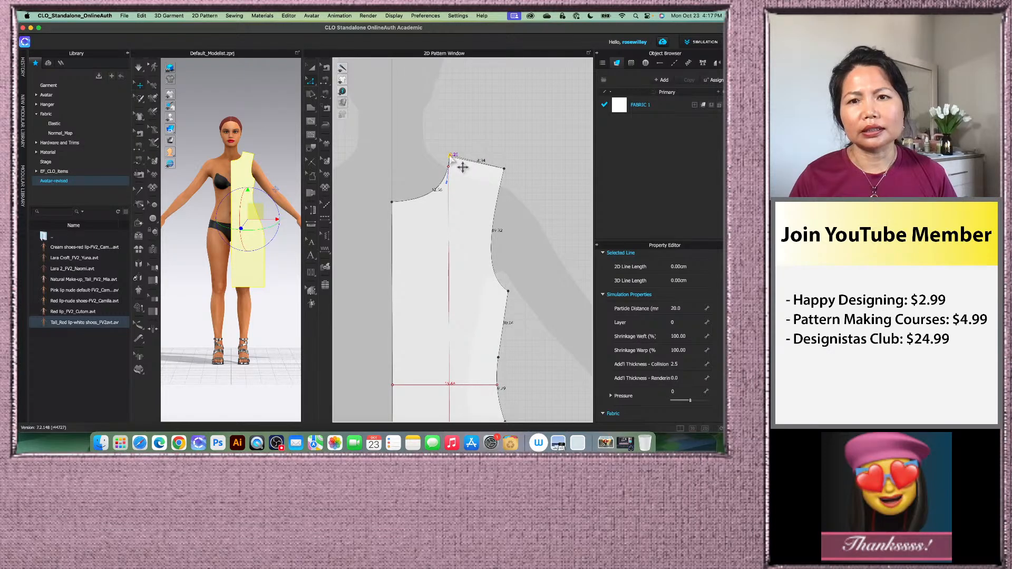
scroll(450, 158, "down", 1)
Fine-tune the position of the neckline curve and clear the selection.
left_click(448, 175)
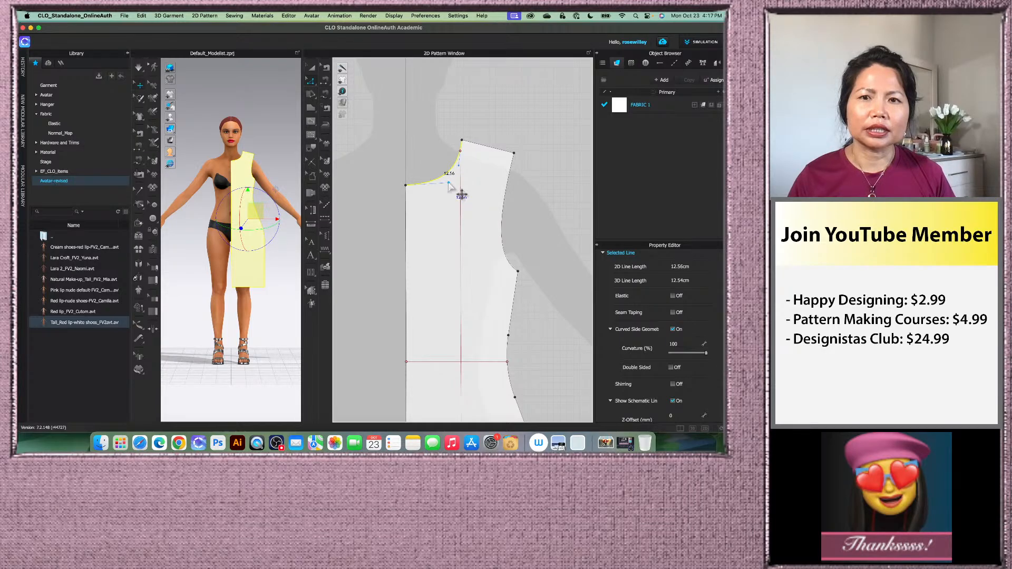
left_click(450, 184)
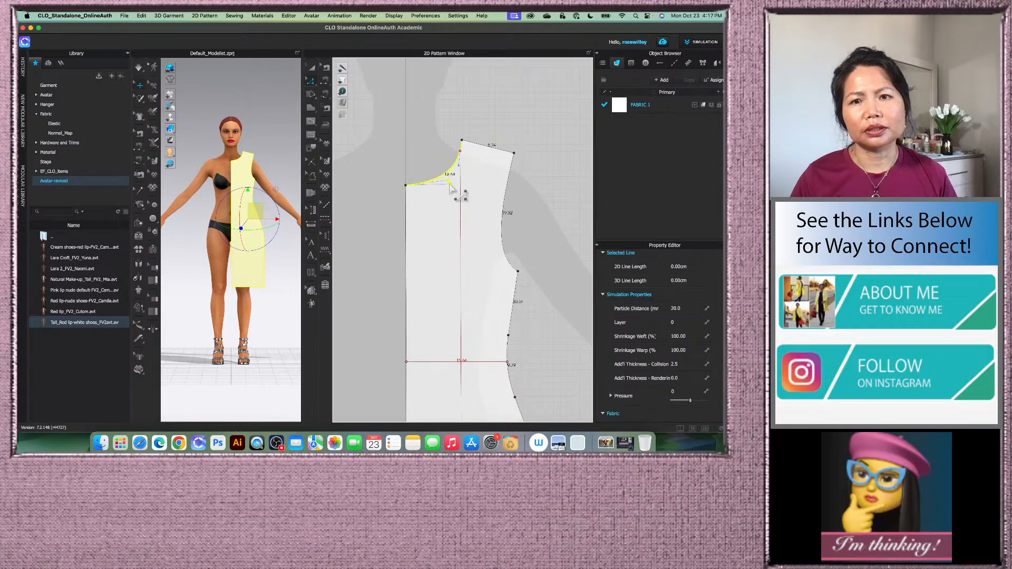
left_click_drag(449, 183, 450, 182)
left_click(465, 134)
scroll(440, 241, "down", 5)
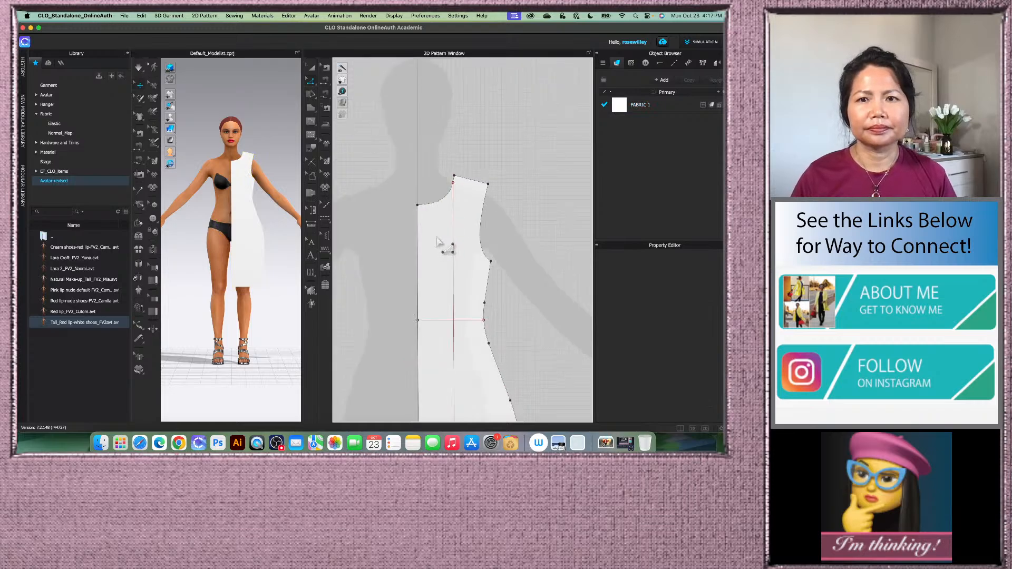
Raise the center neck point along the center line so the neckline curve is about 11.62 cm long.
scroll(446, 243, "up", 2)
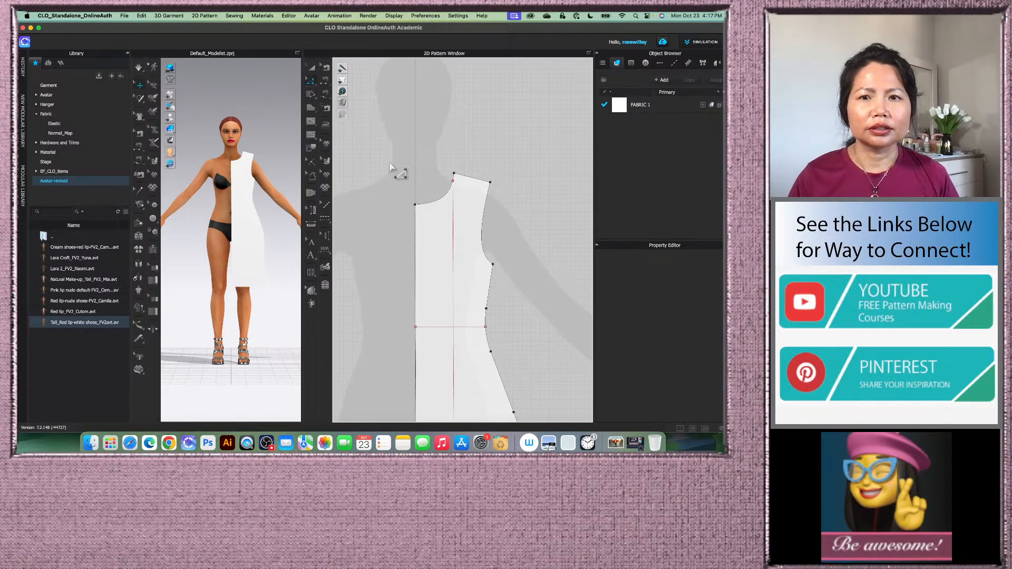
left_click(425, 213)
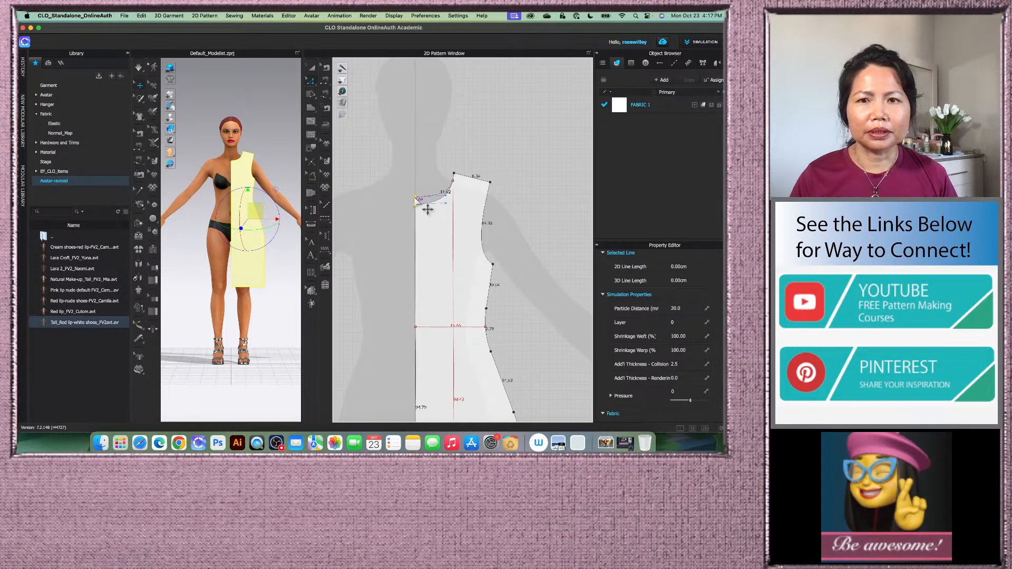
left_click(447, 193)
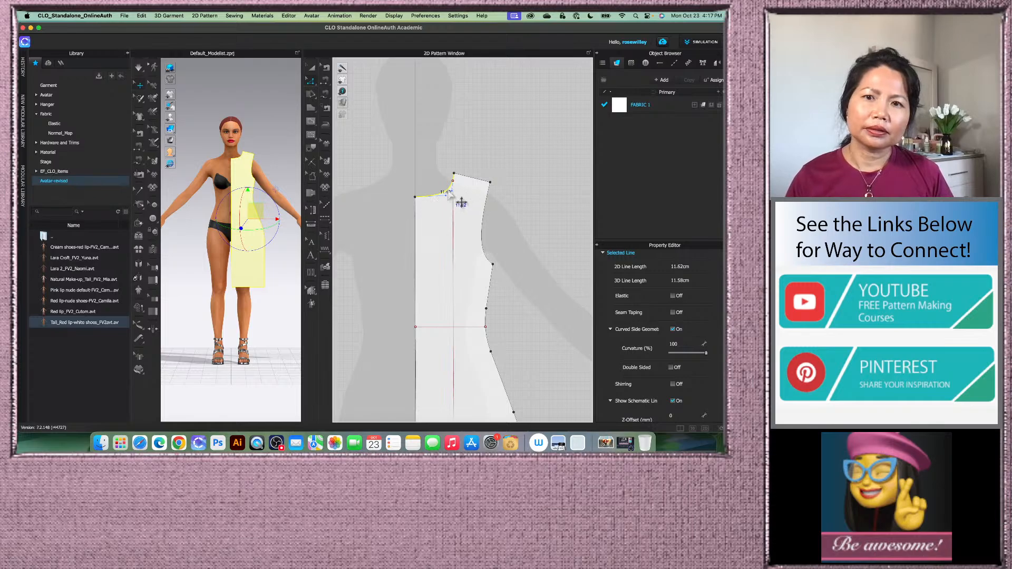
left_click(481, 151)
left_click(442, 195)
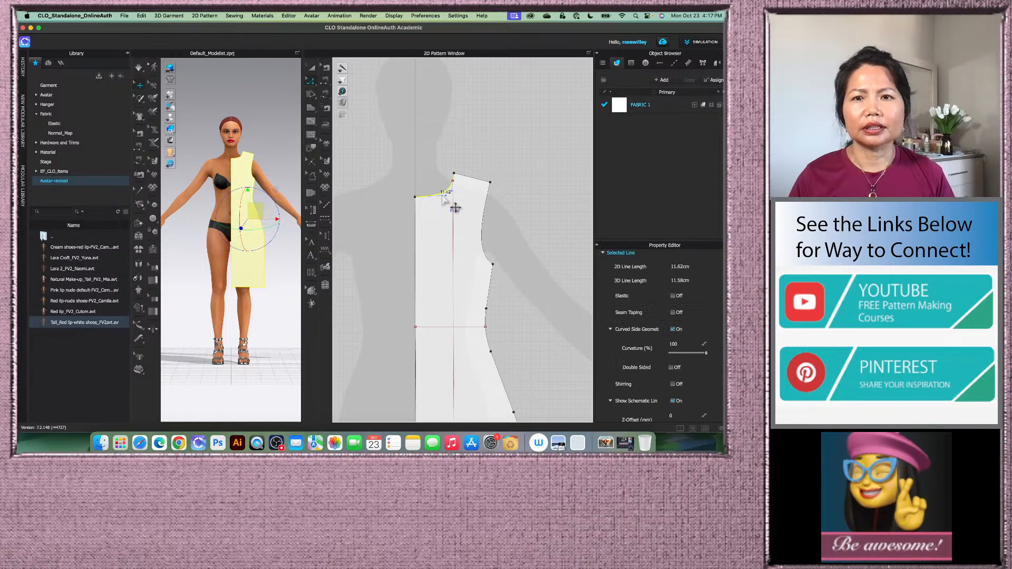
left_click(477, 158)
Examine the full outline of the half dress pattern against the avatar silhouette.
scroll(500, 245, "down", 5)
scroll(509, 257, "up", 2)
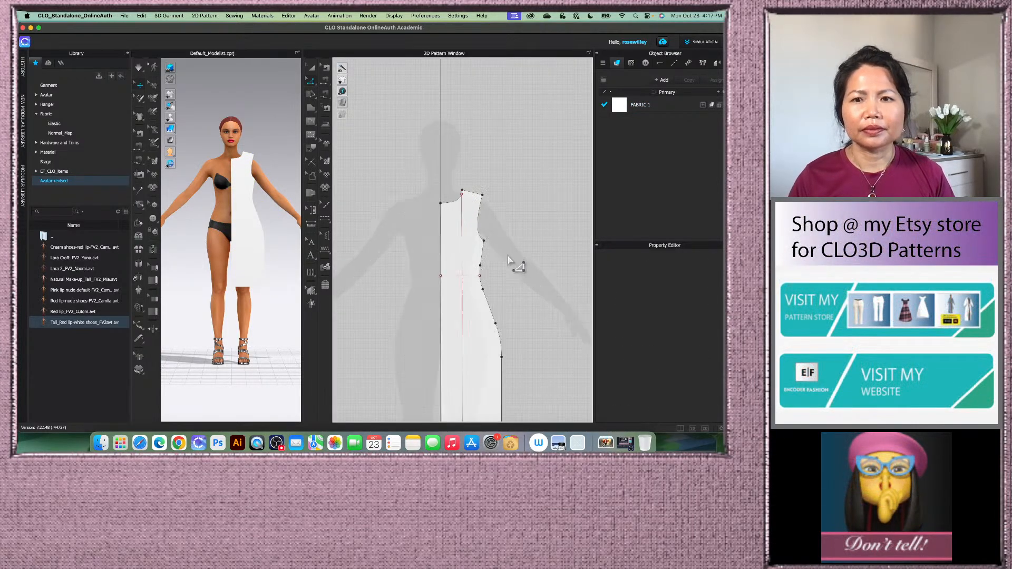
scroll(503, 279, "down", 3)
scroll(507, 308, "up", 1)
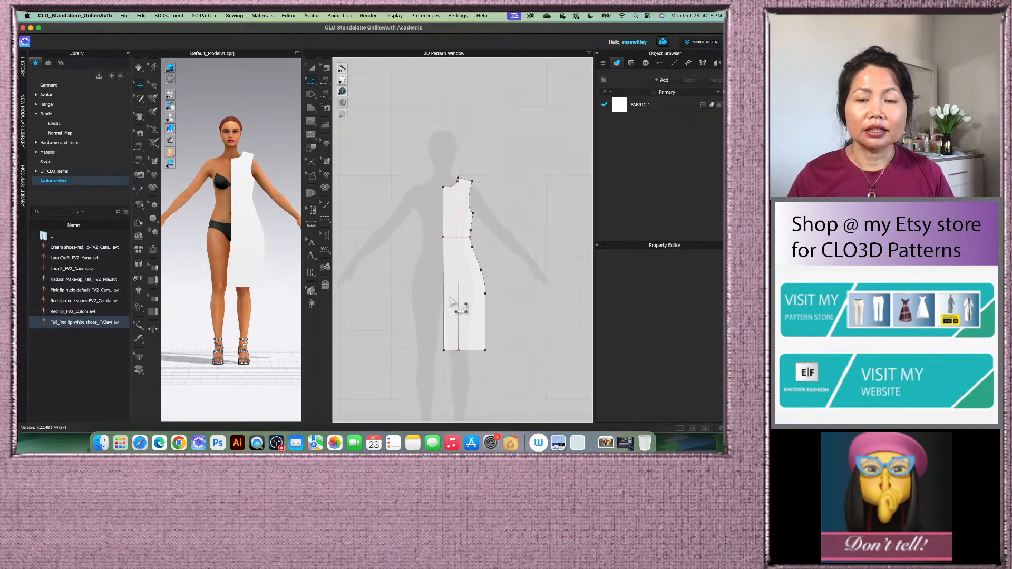
scroll(451, 301, "down", 2)
scroll(489, 288, "up", 3)
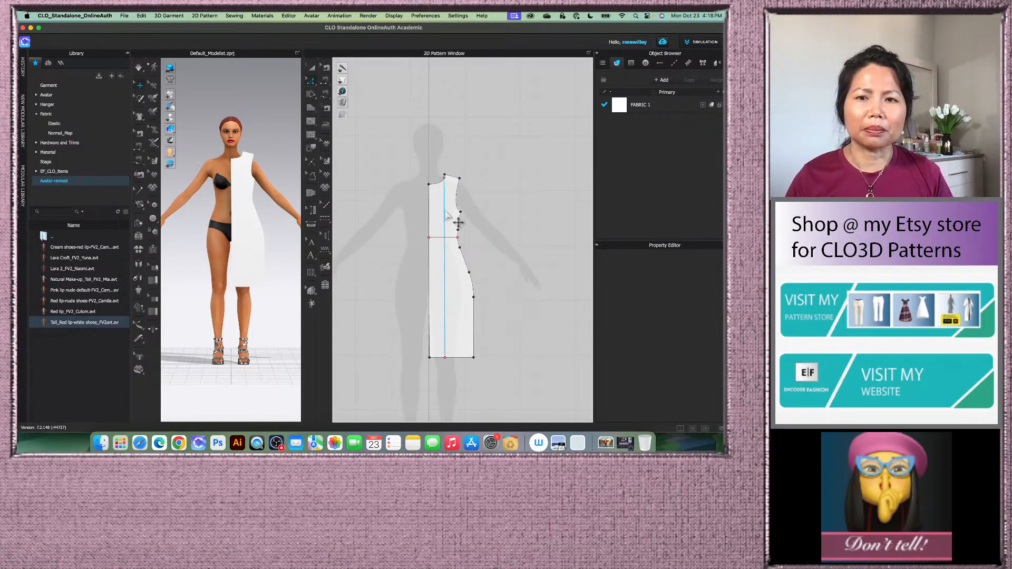
scroll(454, 225, "down", 1)
scroll(454, 226, "up", 2)
scroll(455, 228, "down", 1)
scroll(457, 232, "up", 1)
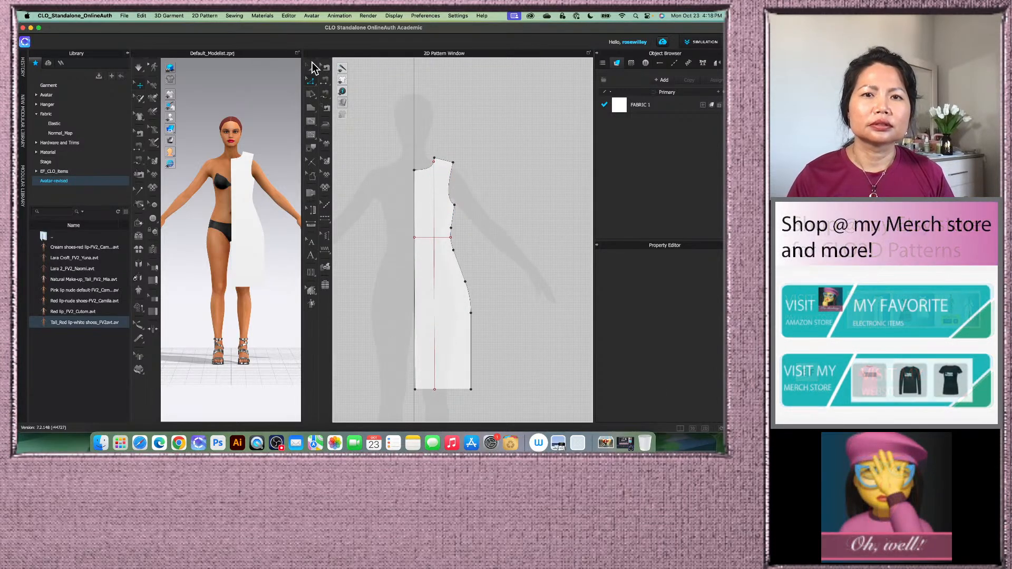
Clone the half dress pattern as a Symmetric Pattern (with Sewing) and place the copy beside the original.
key("a")
scroll(416, 303, "down", 2)
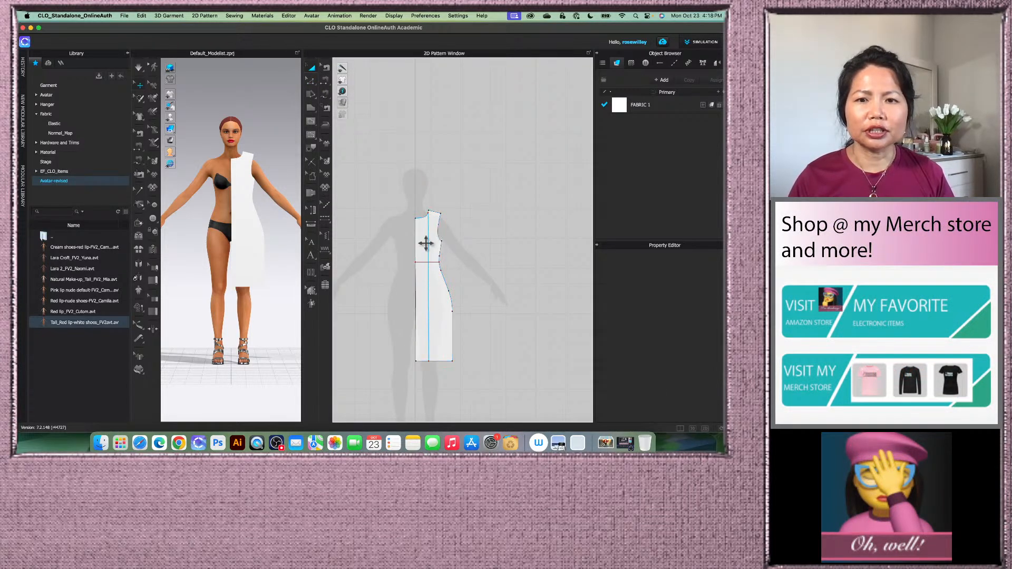
scroll(440, 348, "up", 1)
left_click(442, 308)
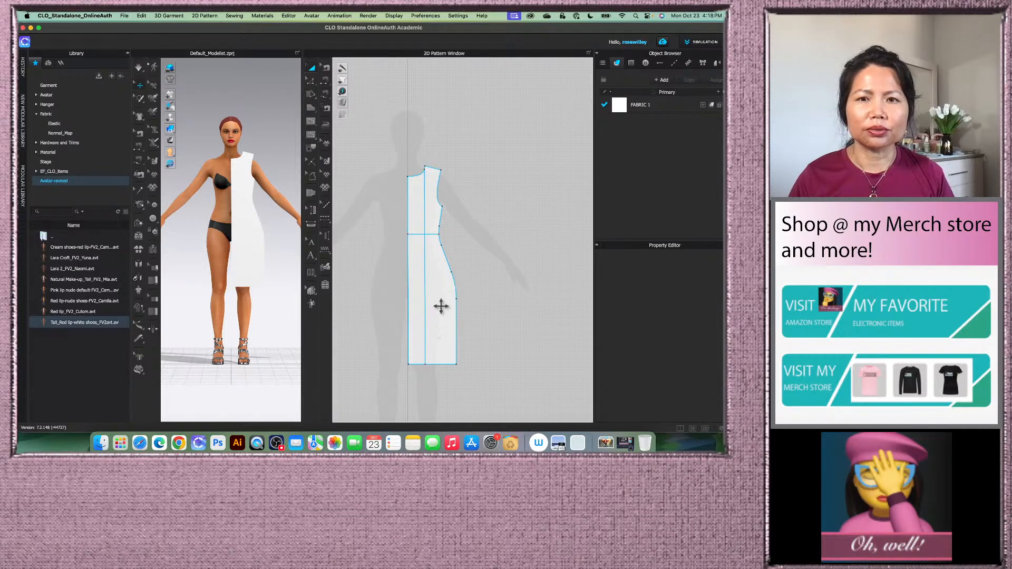
left_click(440, 306)
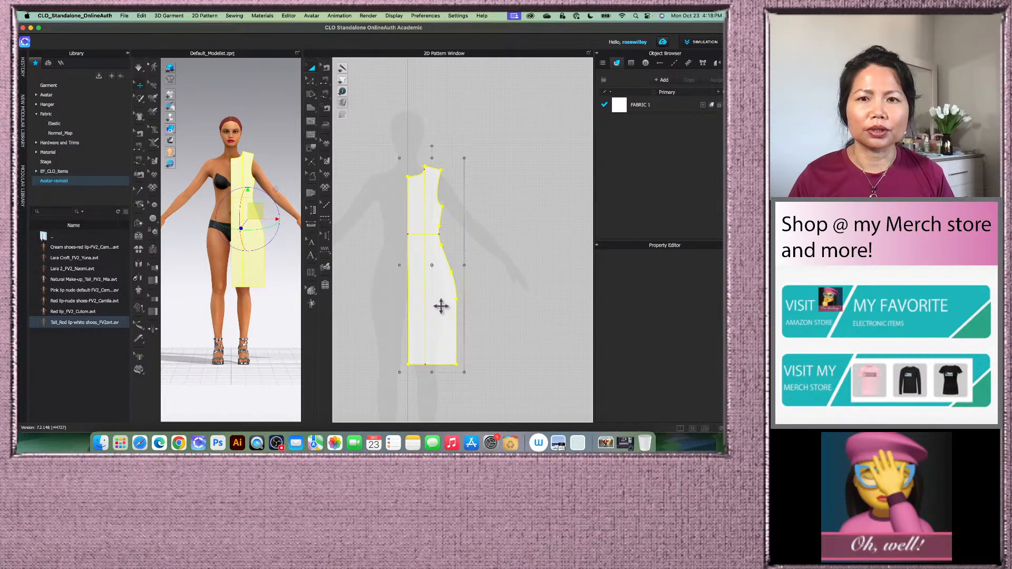
right_click(440, 306)
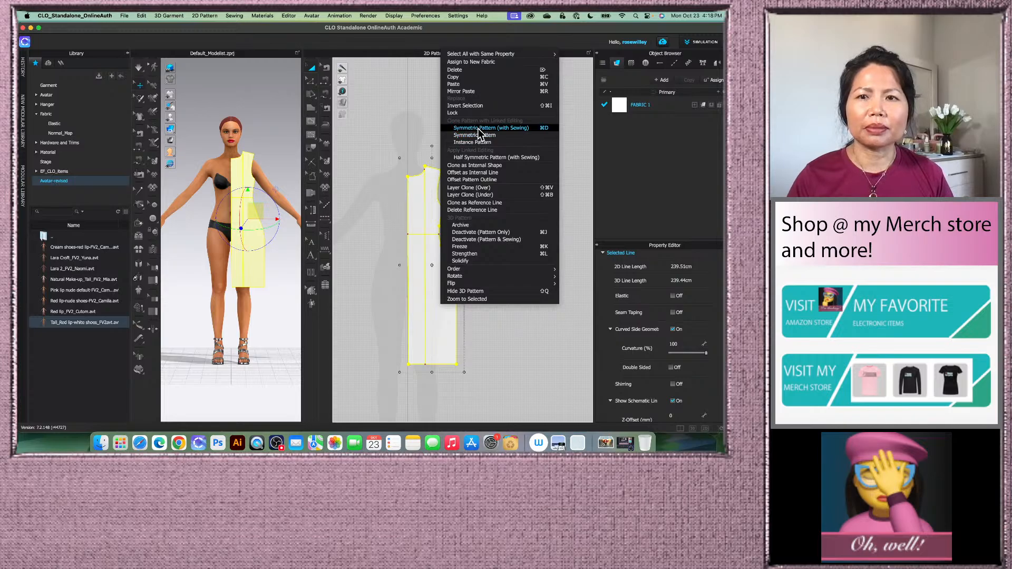
left_click(478, 129)
scroll(492, 267, "down", 3)
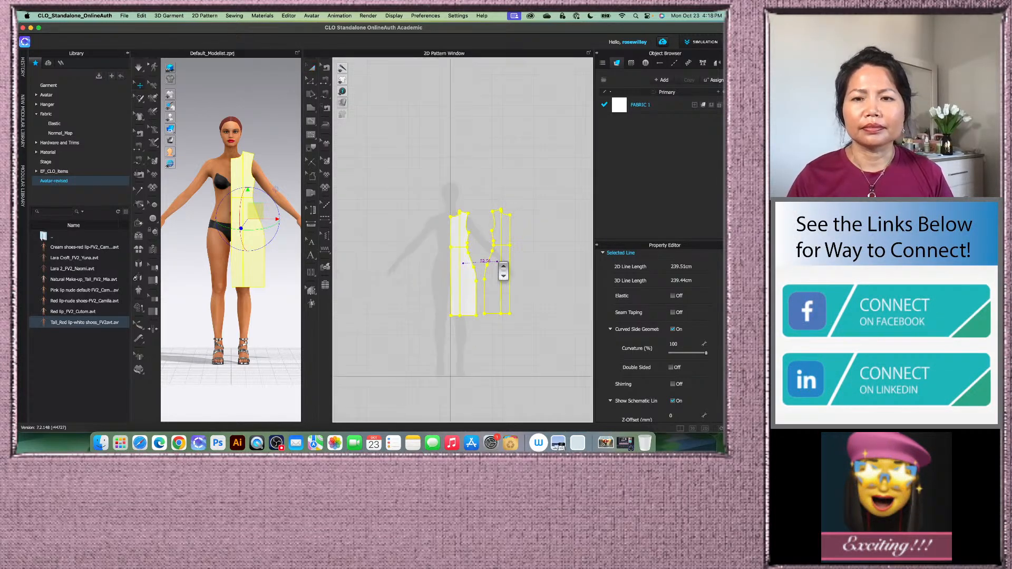
scroll(503, 270, "down", 2)
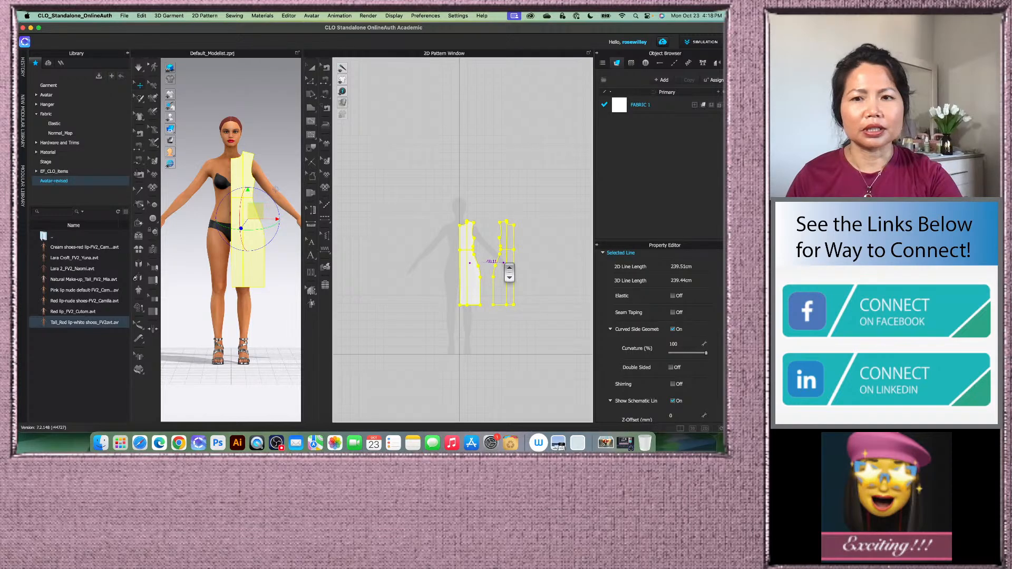
left_click(510, 273)
Remove the linked editing from the mirrored dress pattern piece.
scroll(522, 269, "up", 2)
right_click(502, 236)
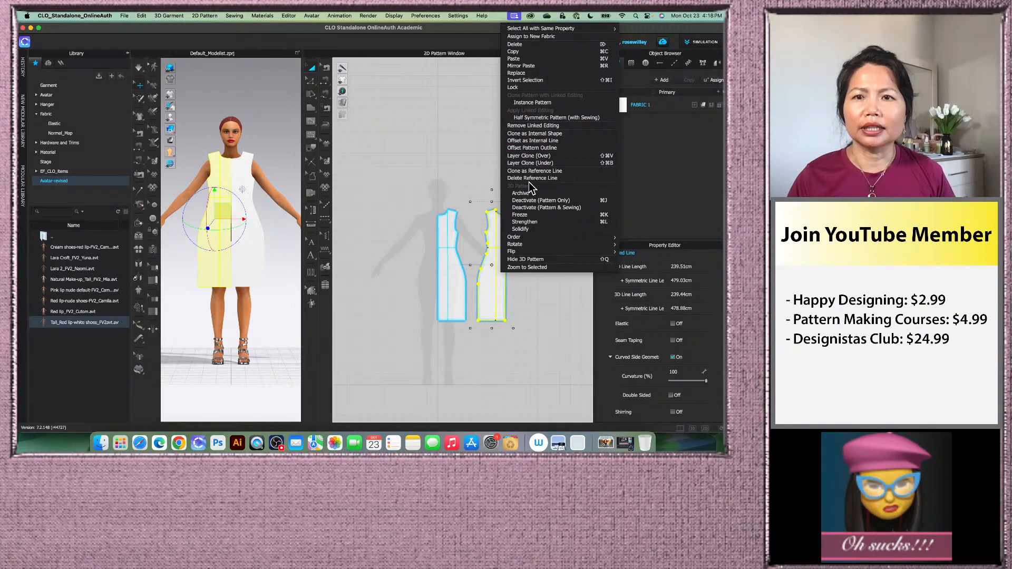
left_click(534, 126)
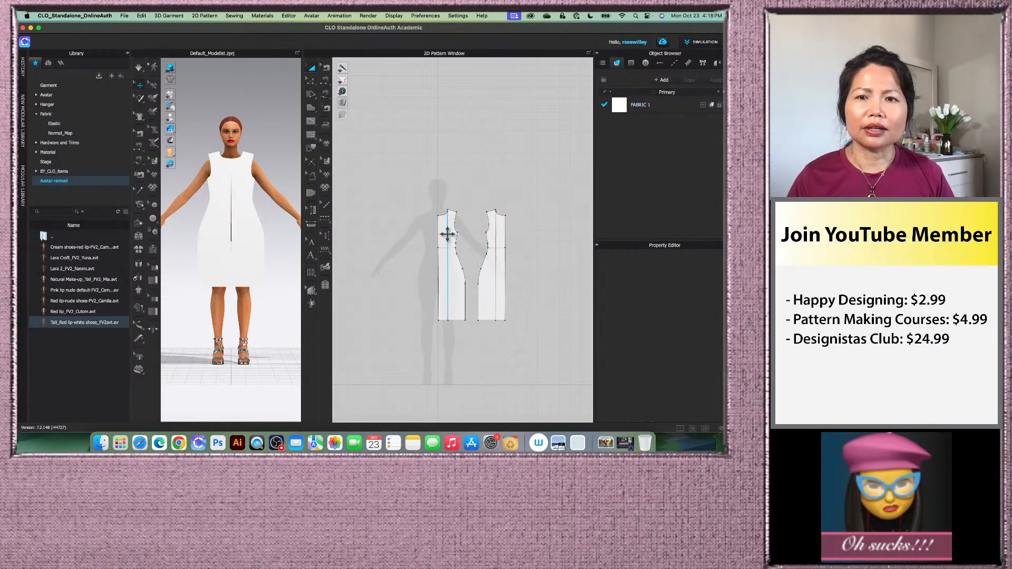
Set up Offset as Internal Line on the original half dress pattern's shoulder line with two offsets at individual distances.
scroll(445, 228, "up", 2)
scroll(454, 210, "down", 2)
scroll(443, 211, "up", 4)
scroll(448, 213, "up", 2)
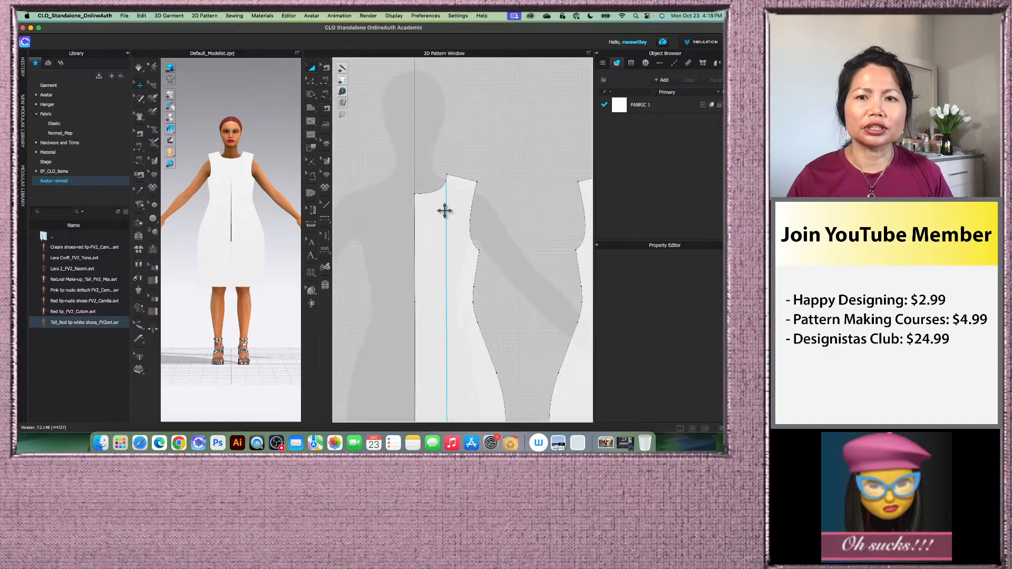
left_click(450, 206)
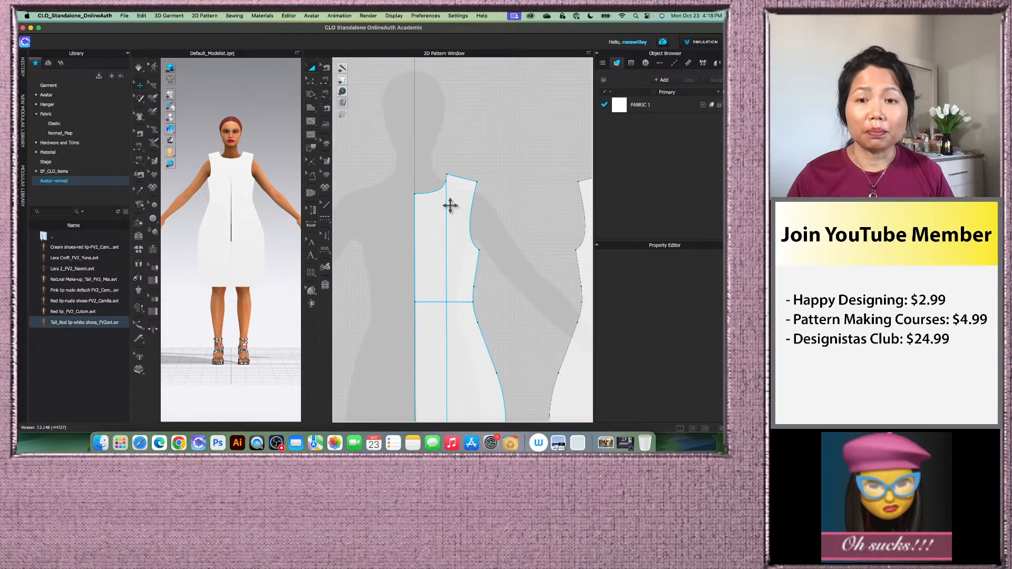
scroll(451, 211, "down", 3)
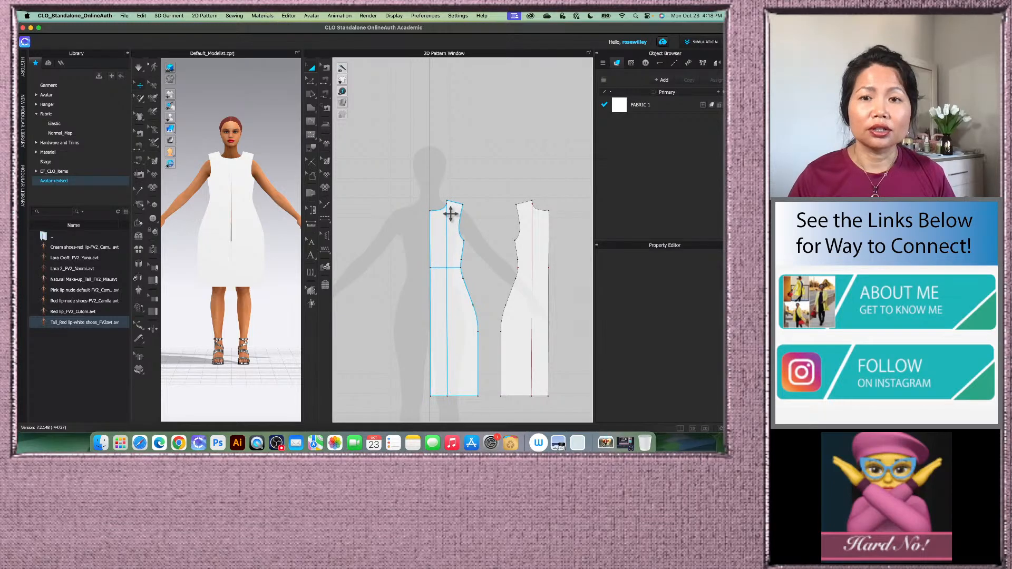
key("z")
scroll(464, 219, "up", 3)
left_click(463, 180)
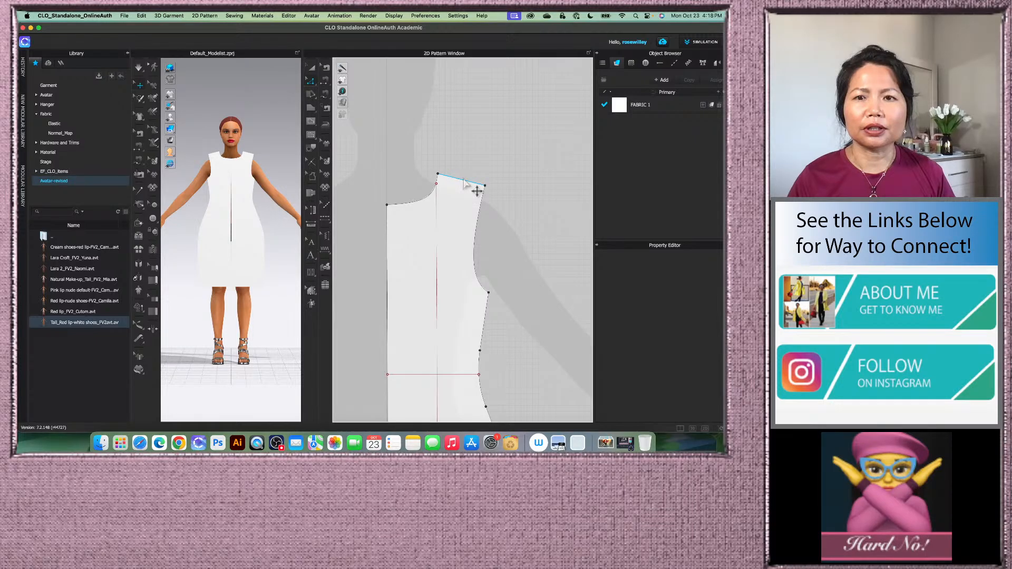
right_click(464, 181)
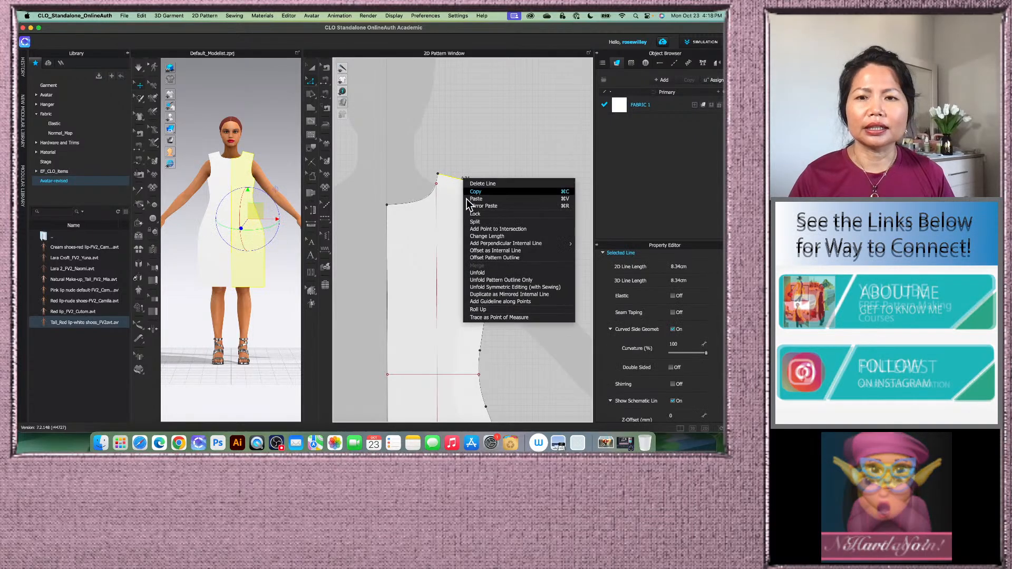
left_click(501, 252)
left_click(416, 183)
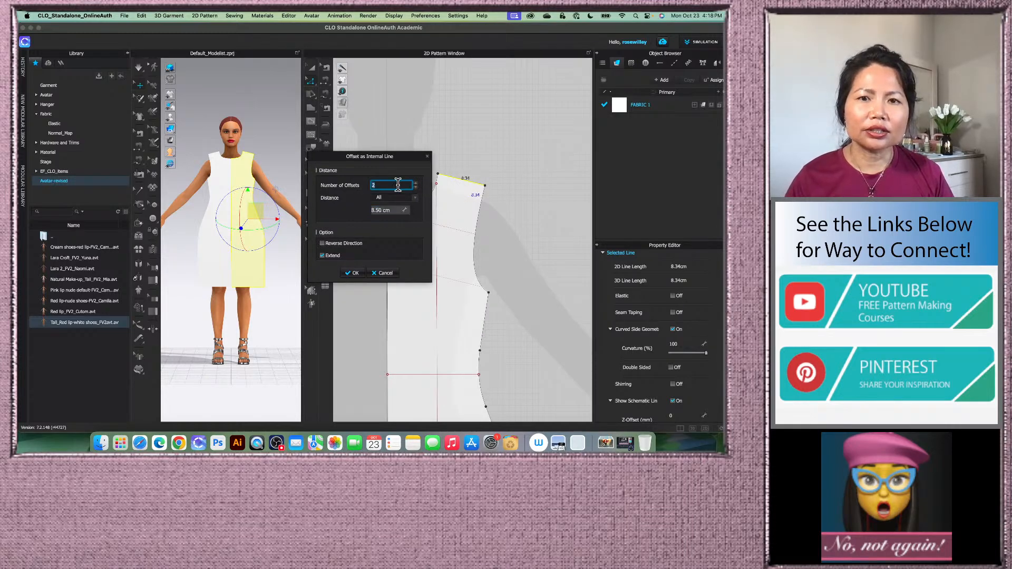
left_click(412, 199)
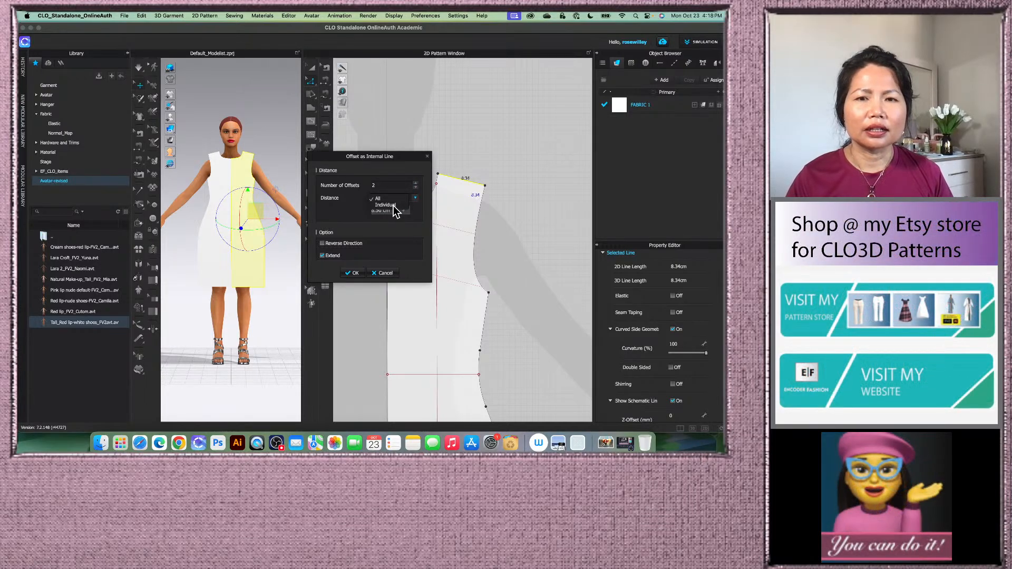
left_click(390, 205)
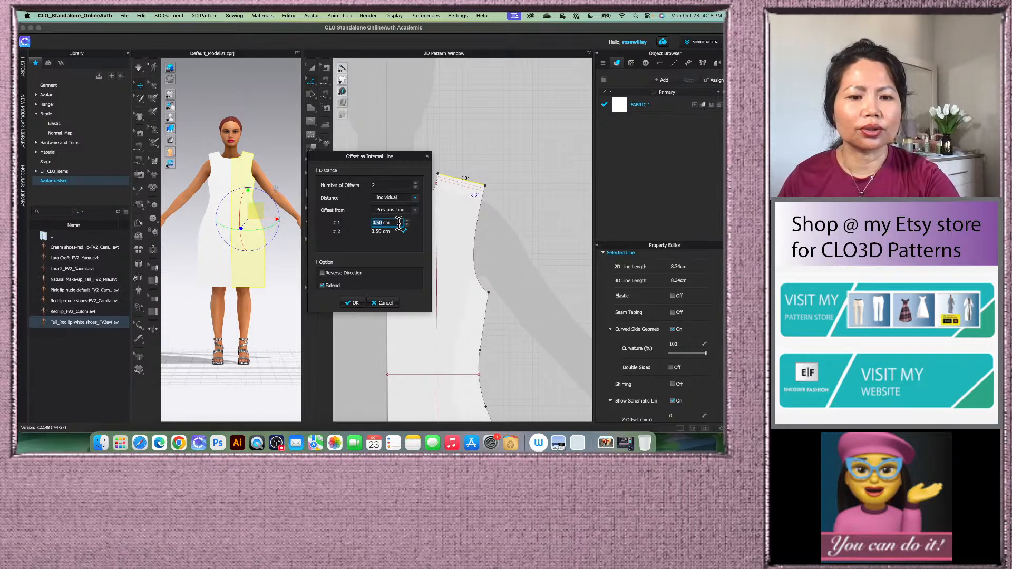
Set the first shoulder offset to 1.5 cm and the second to 1 cm from the previous line, and create both internal lines.
type("1.5")
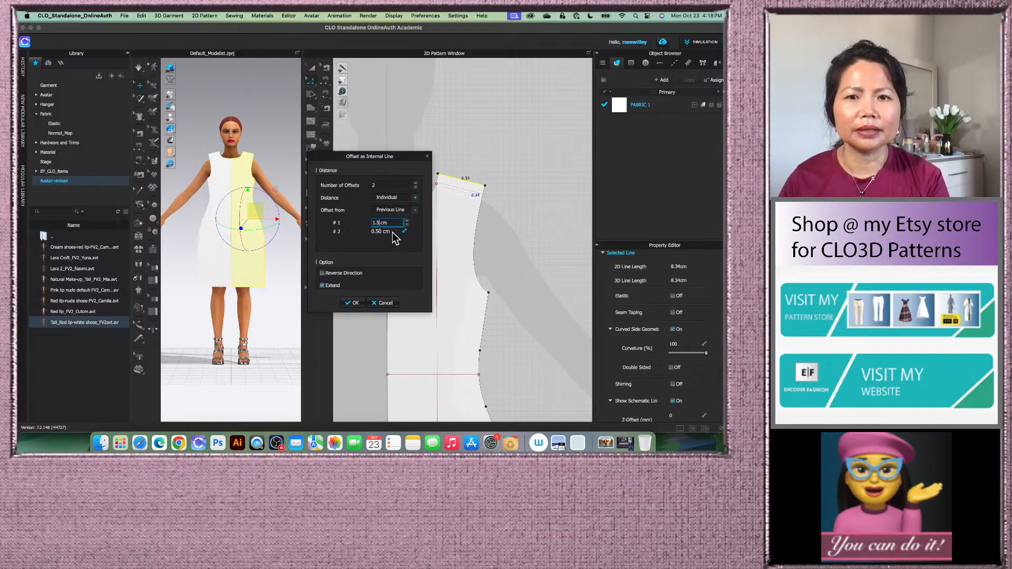
left_click(396, 232)
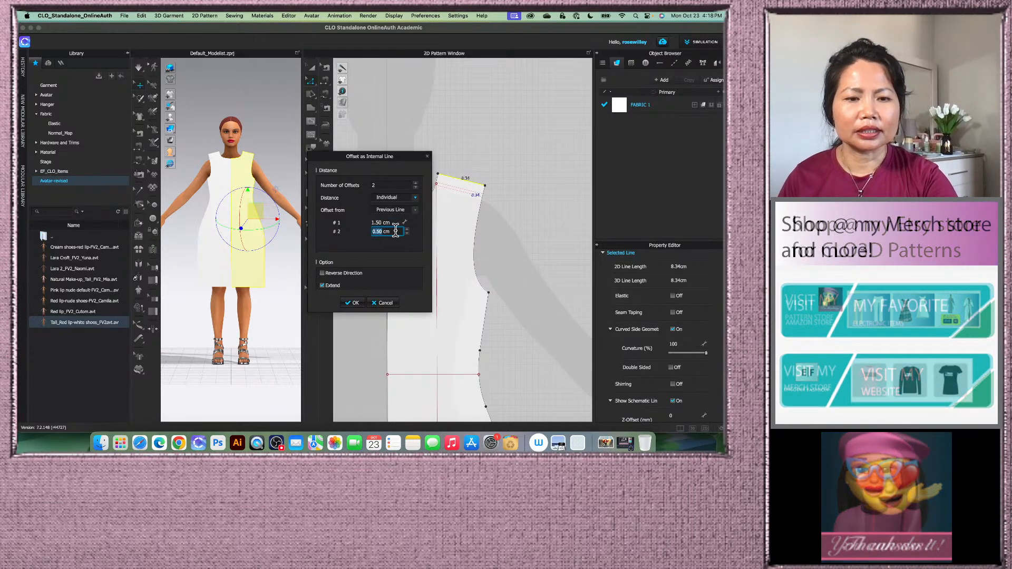
type("1")
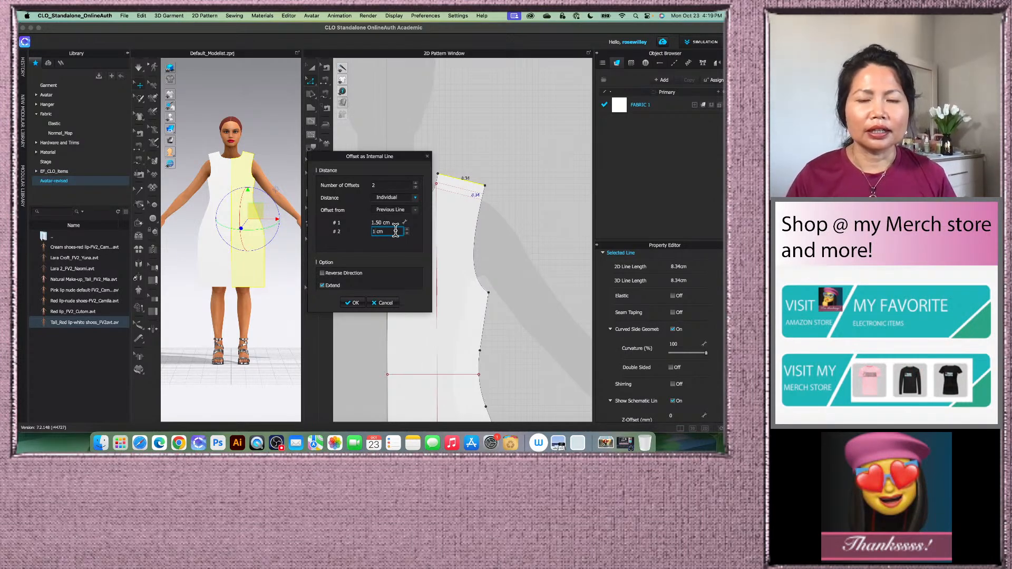
left_click(353, 303)
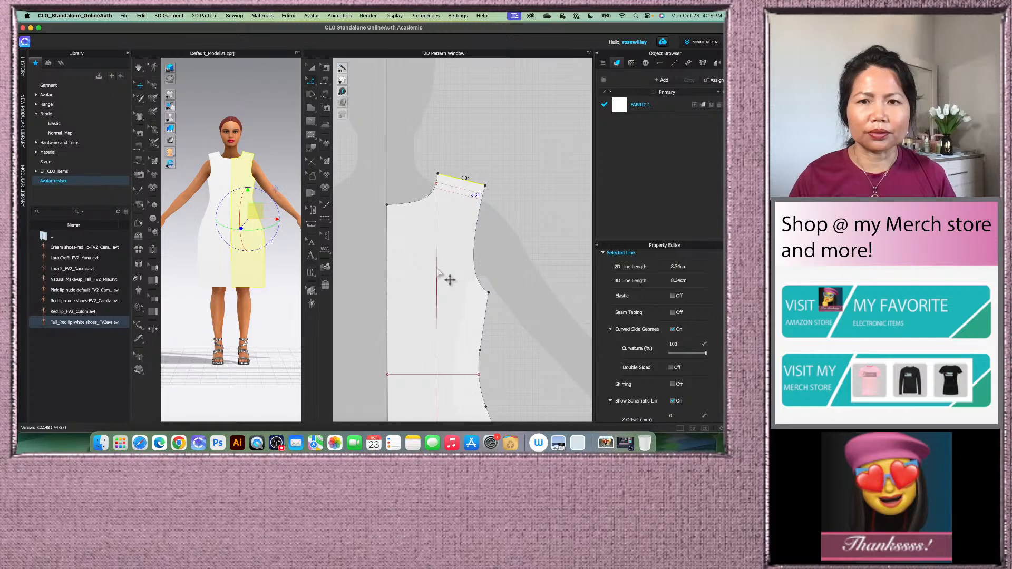
Draw a slanted internal line about 8.24 cm long from the upper offset line's neck end to the lower offset line's armhole end.
left_click(312, 123)
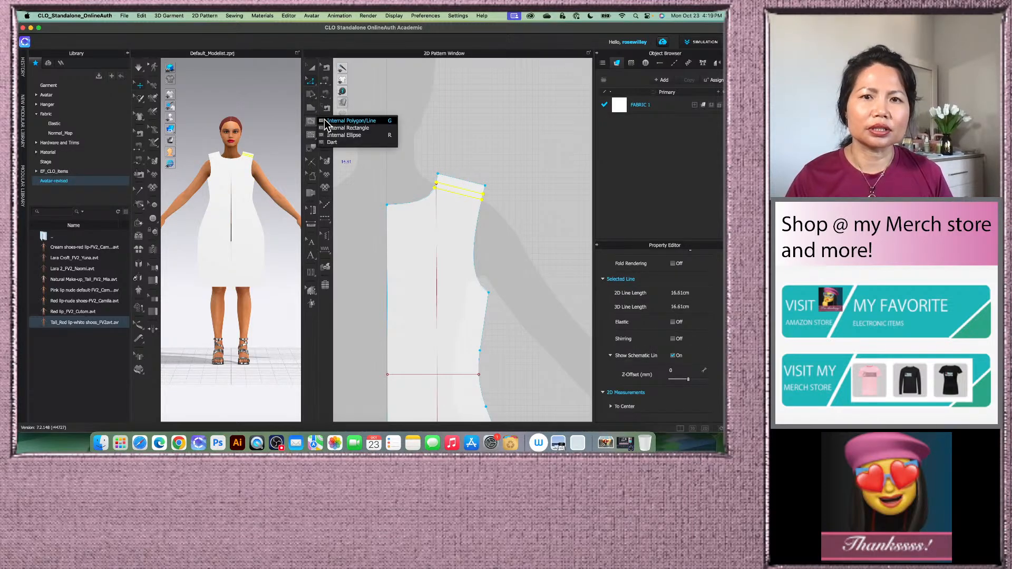
left_click(324, 121)
left_click(436, 183)
scroll(502, 206, "up", 3)
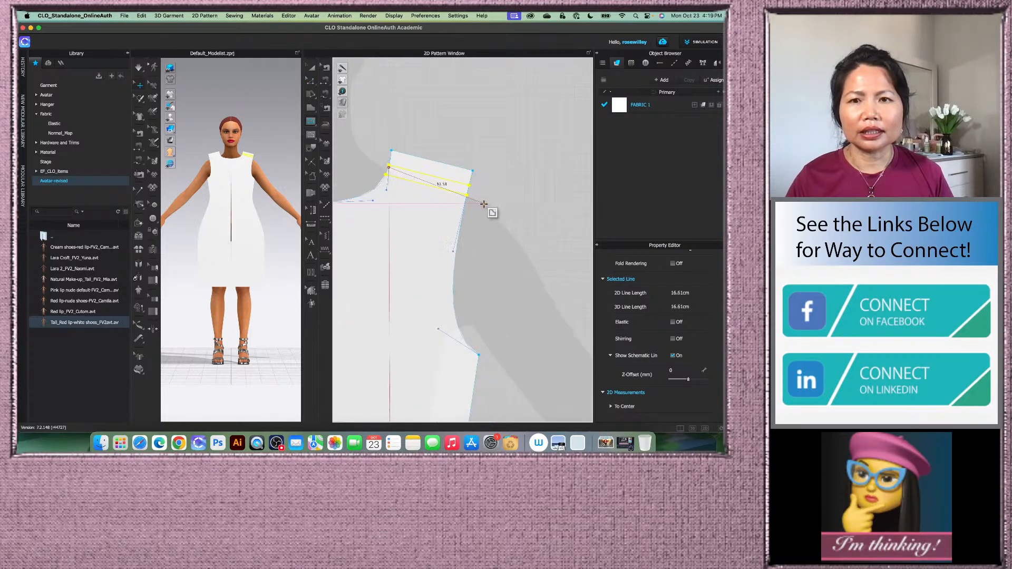
double_click(467, 195)
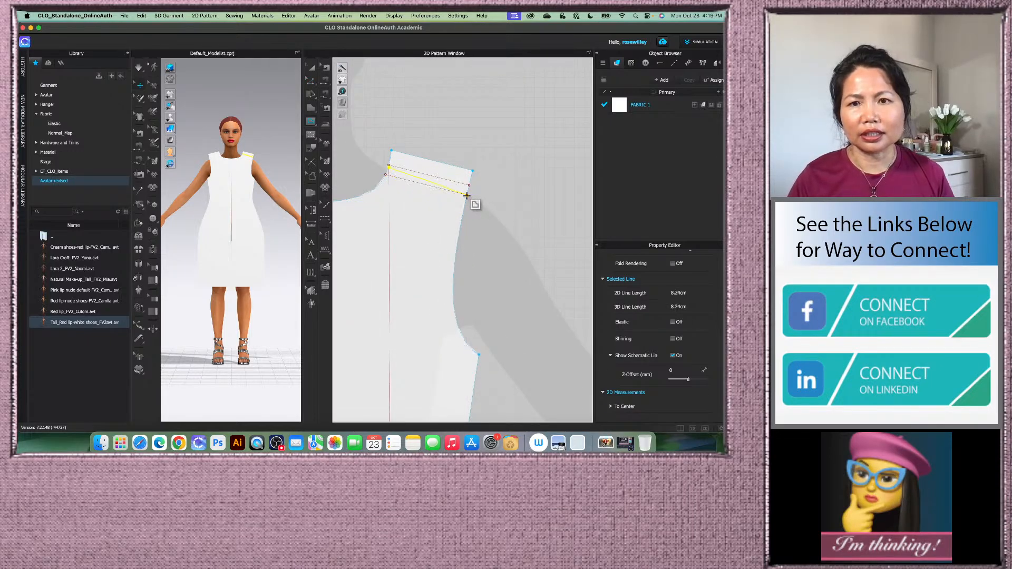
Cut the pattern along the slanted internal line and delete the separated shoulder strip.
left_click(311, 81)
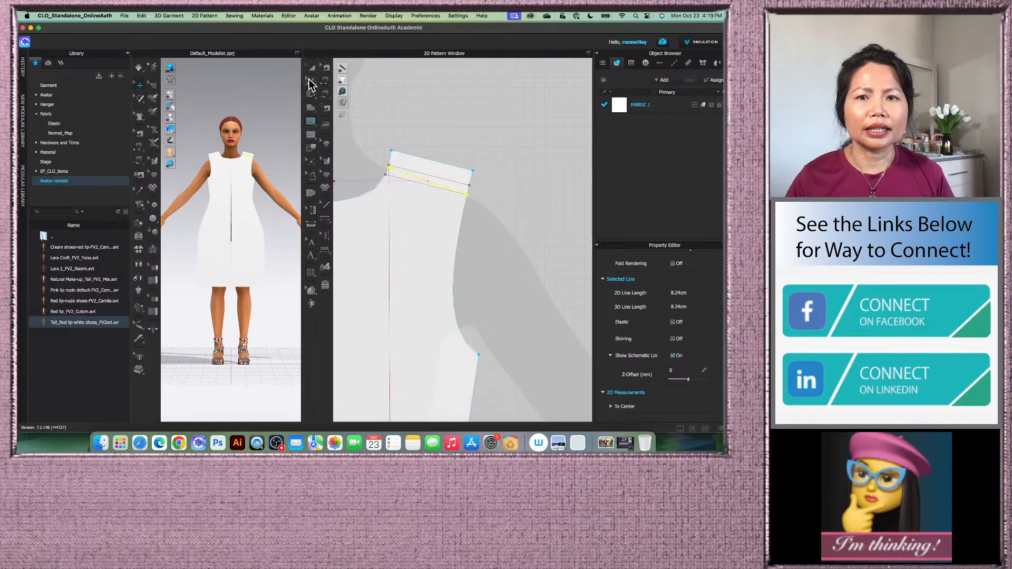
right_click(423, 180)
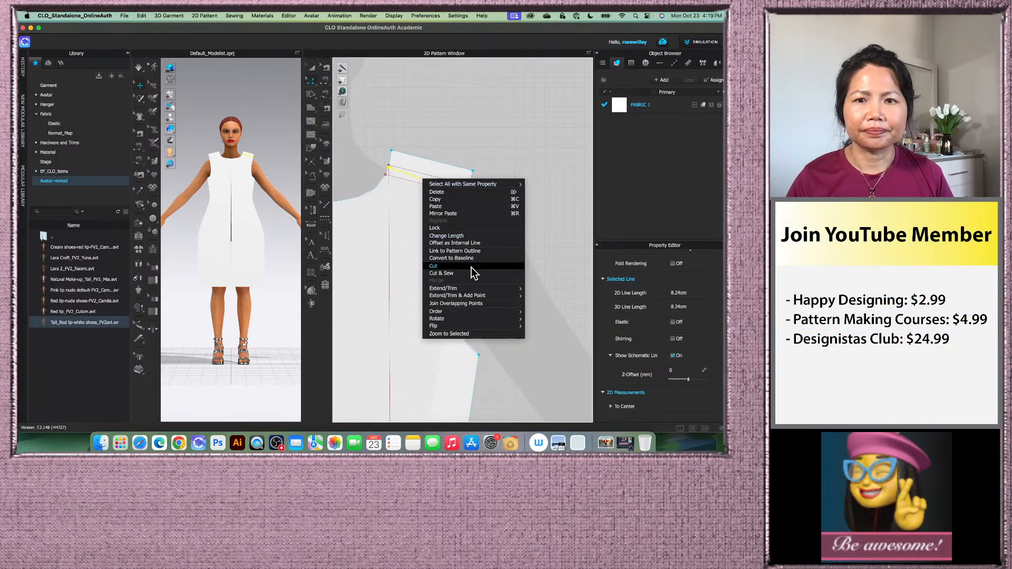
left_click(440, 266)
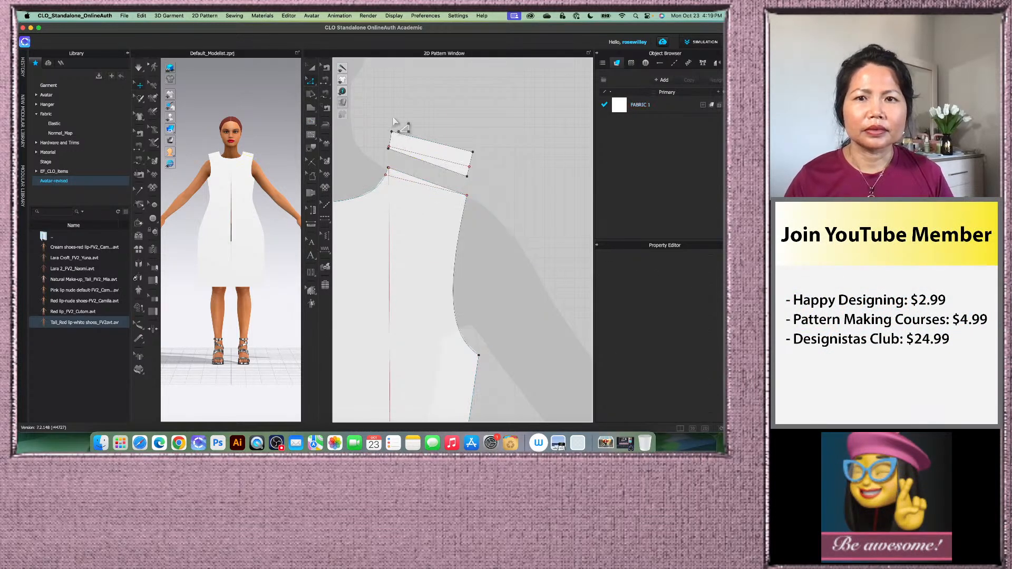
left_click(312, 69)
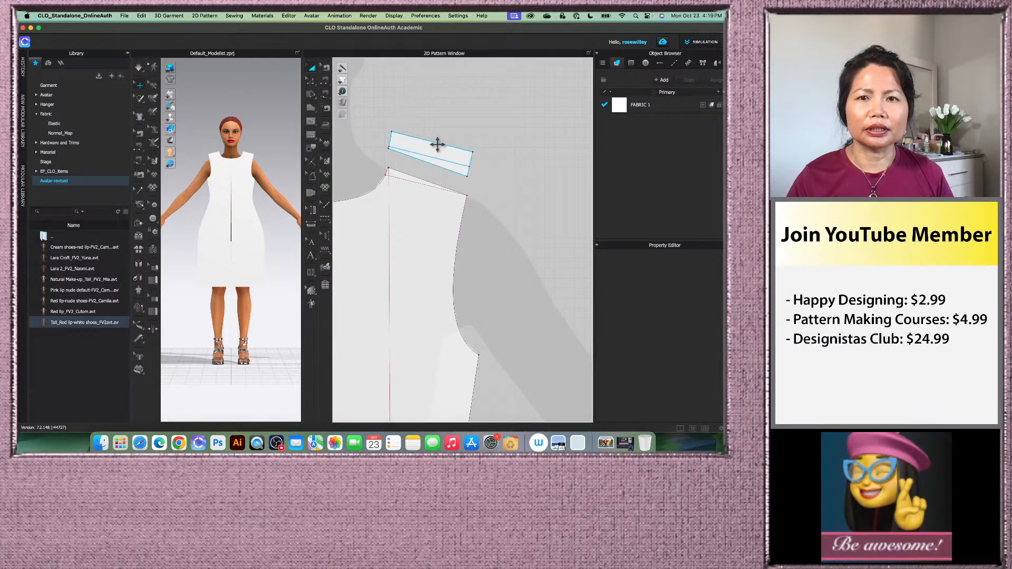
left_click(437, 145)
key("Delete")
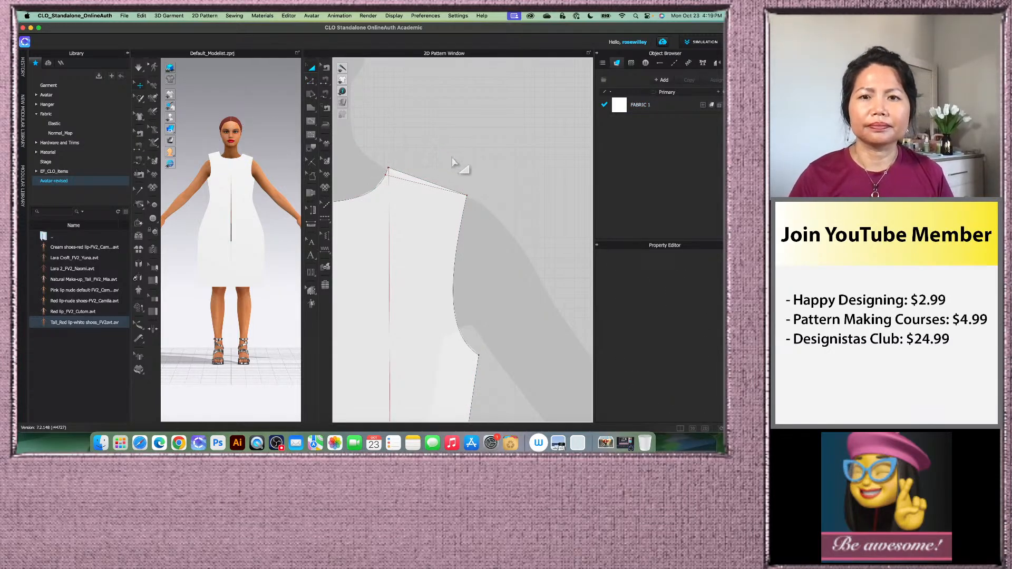
Deepen the original pattern's armhole with Edit Curvature so the curve is about 17.78 cm long.
scroll(461, 165, "down", 3)
scroll(463, 259, "up", 2)
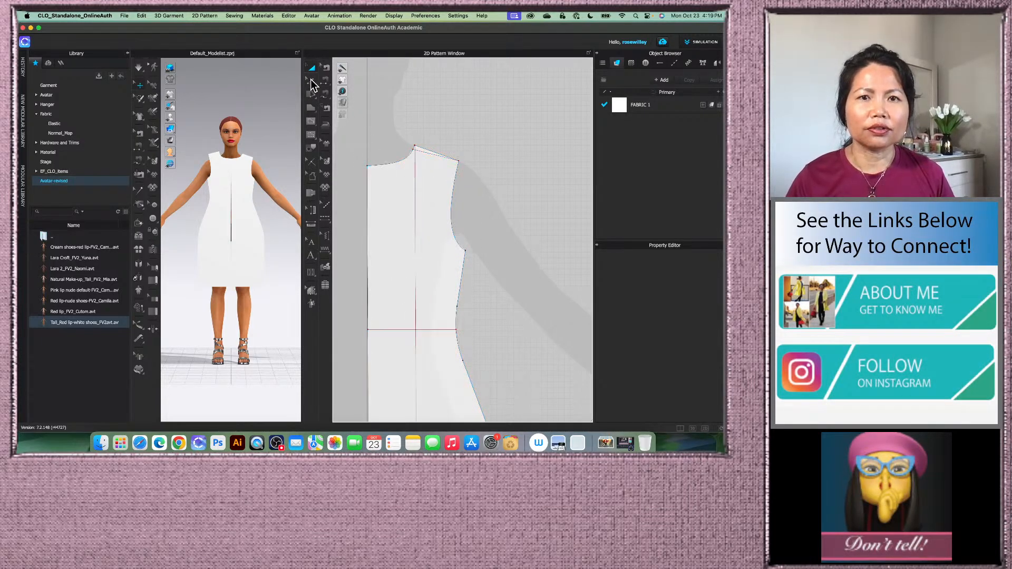
left_click(311, 82)
left_click(313, 84)
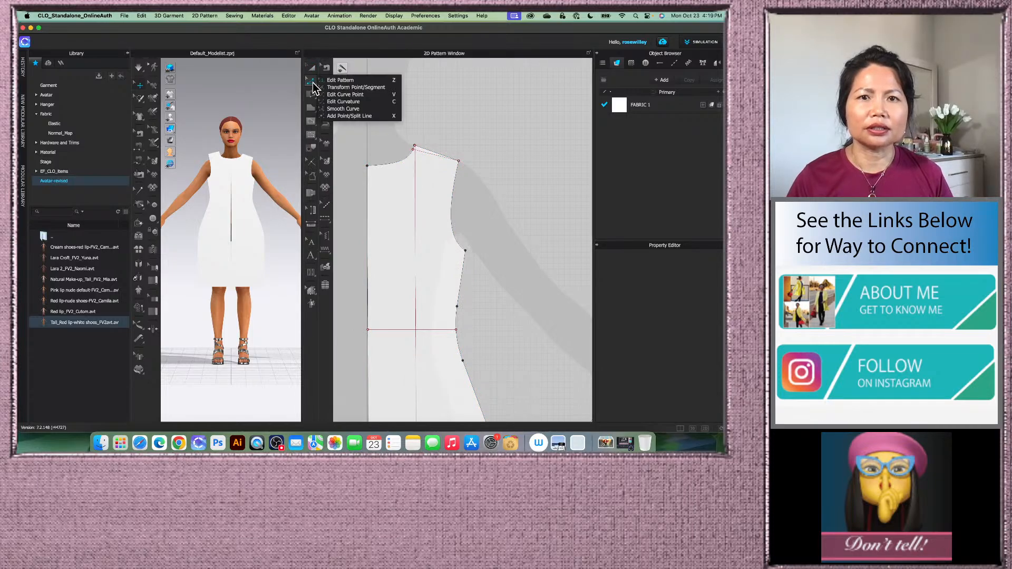
left_click(370, 103)
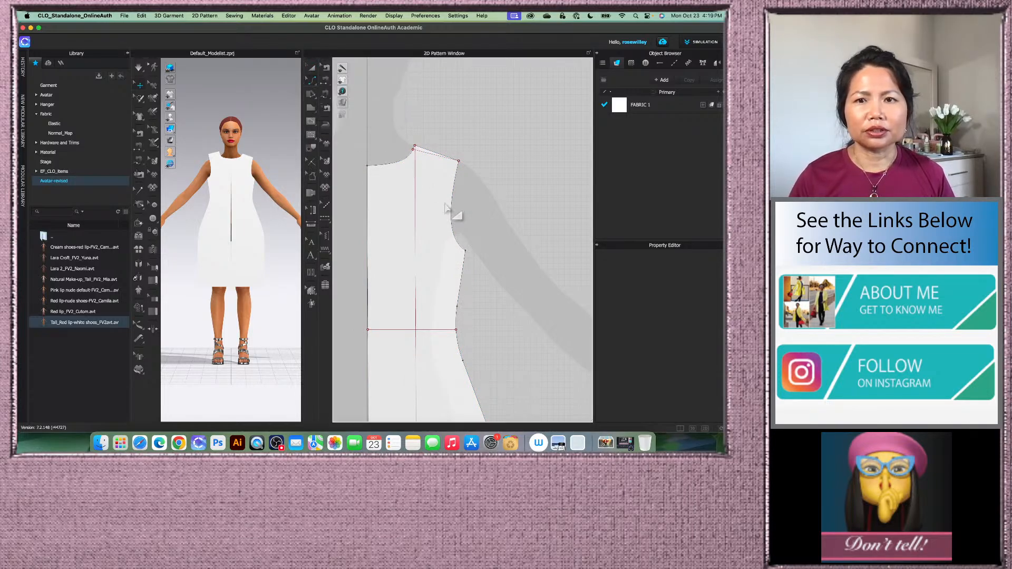
left_click(449, 217)
left_click_drag(448, 217, 442, 208)
scroll(459, 196, "down", 2)
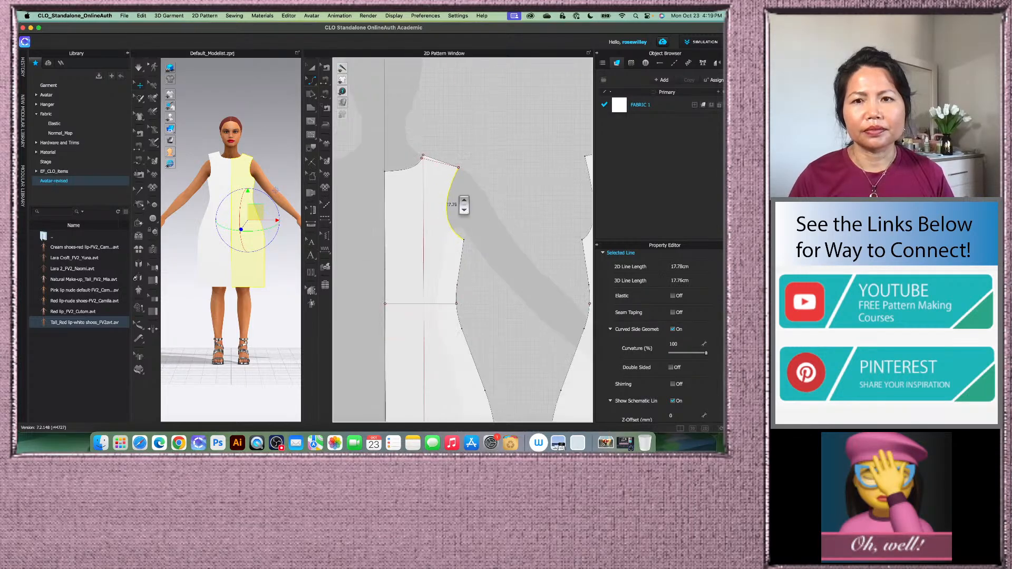
left_click(502, 196)
Examine the shoulder, armhole and side seam shapes of both half dress patterns.
scroll(420, 217, "down", 2)
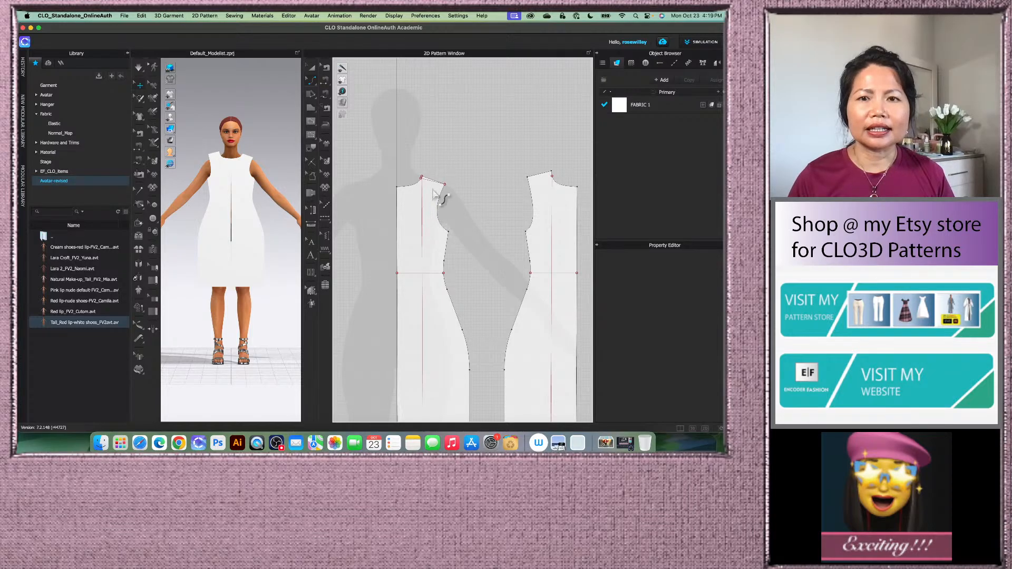
scroll(433, 192, "down", 3)
scroll(434, 252, "up", 2)
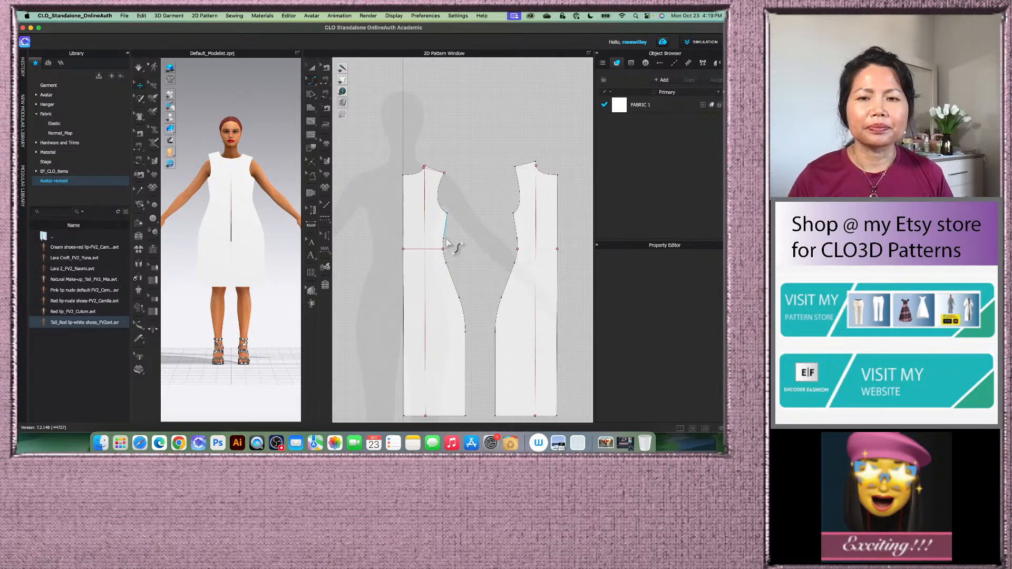
scroll(446, 242, "down", 1)
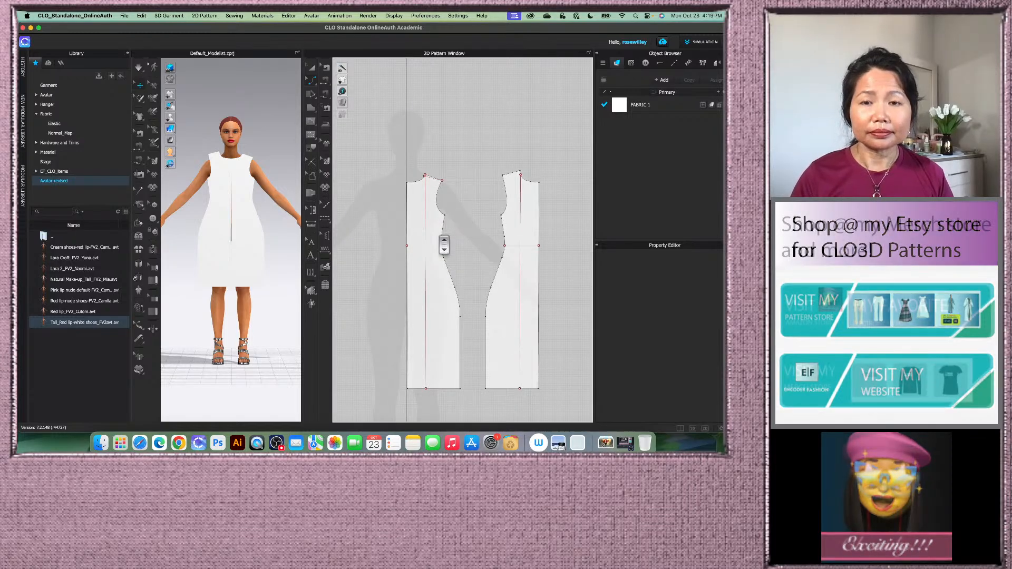
scroll(444, 243, "down", 2)
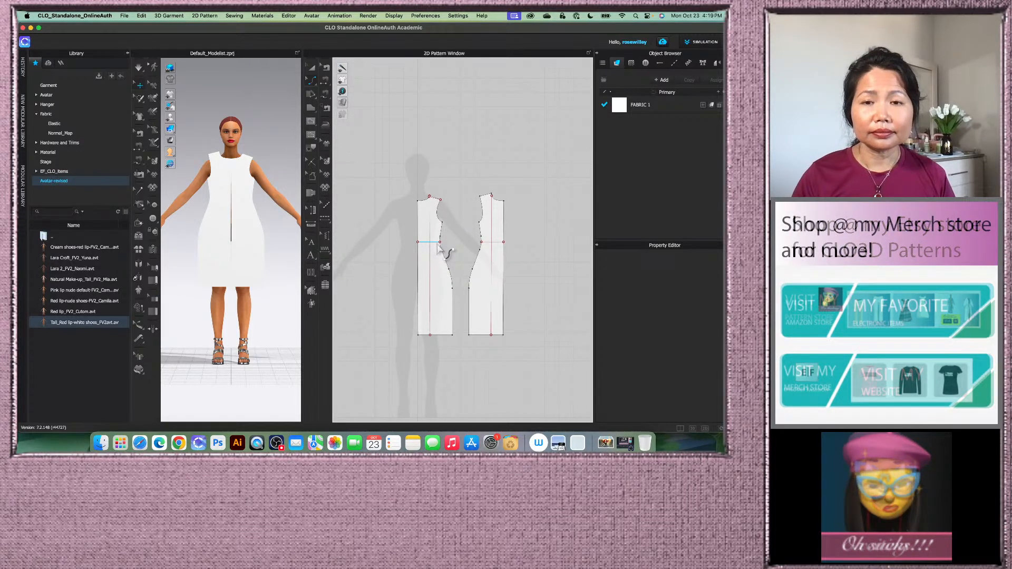
scroll(439, 244, "up", 3)
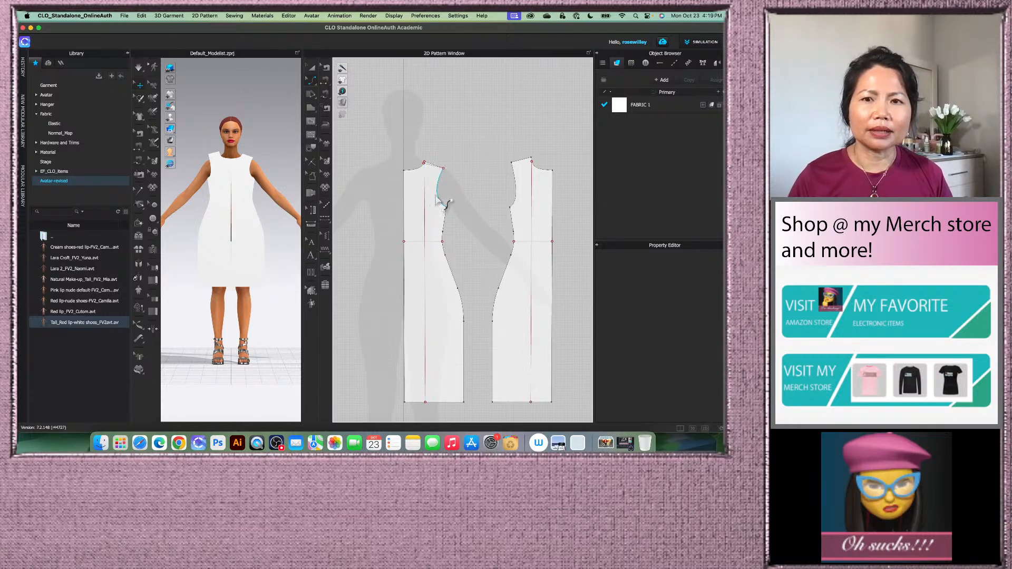
scroll(437, 198, "up", 4)
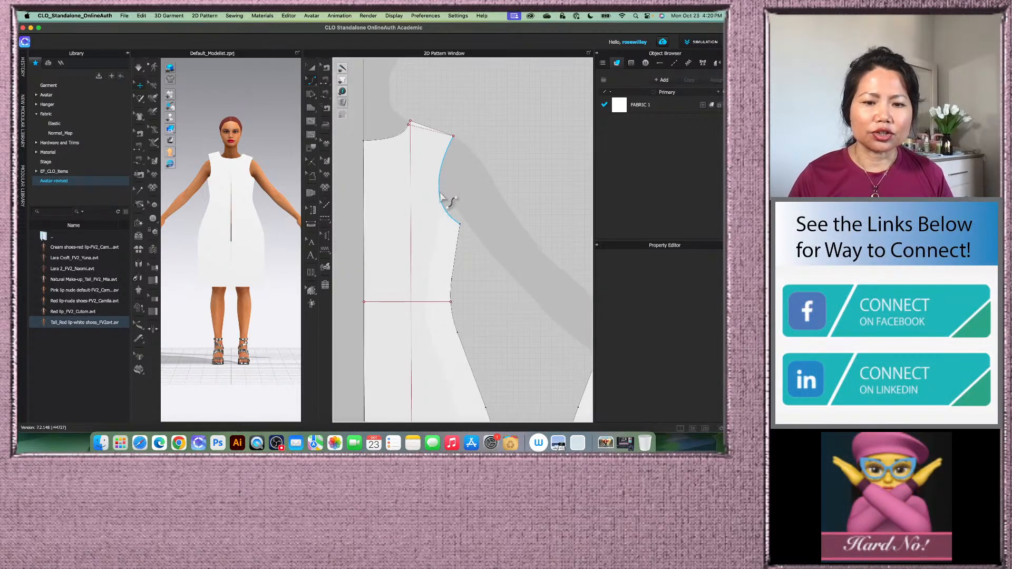
Split the original half pattern's armhole curve by adding a point near its innermost part.
left_click(313, 81)
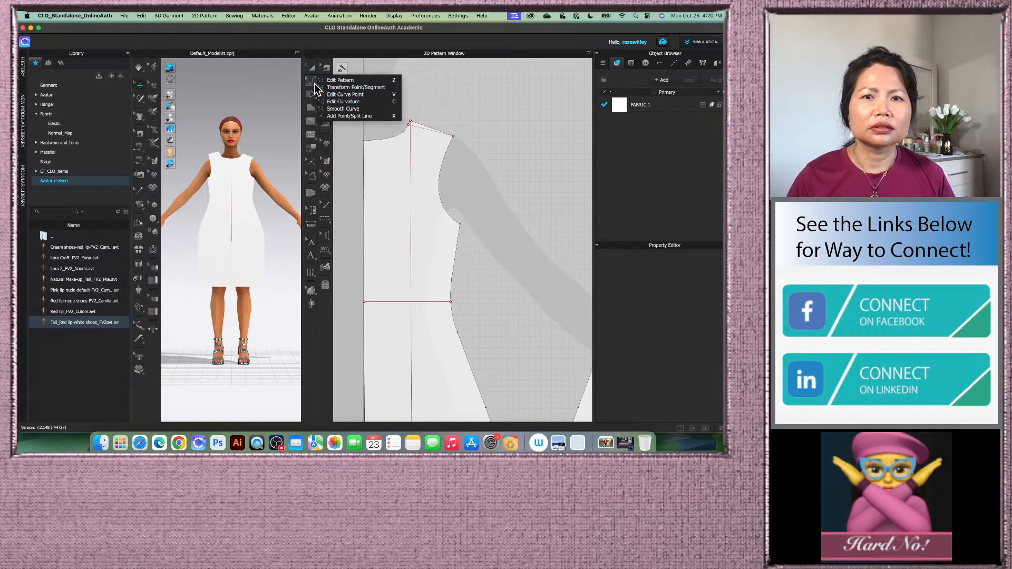
left_click(344, 102)
scroll(442, 211, "down", 3)
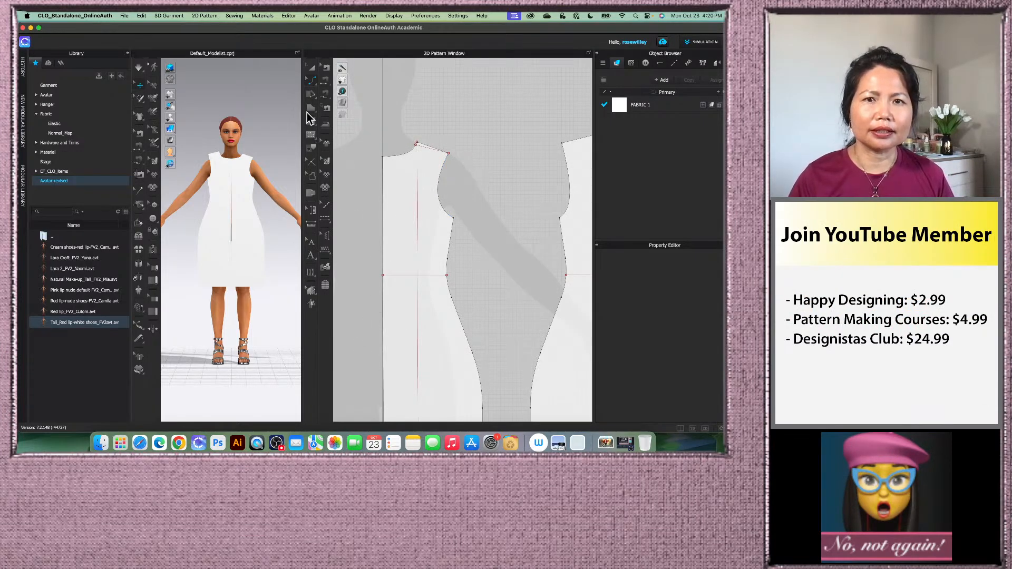
left_click(311, 80)
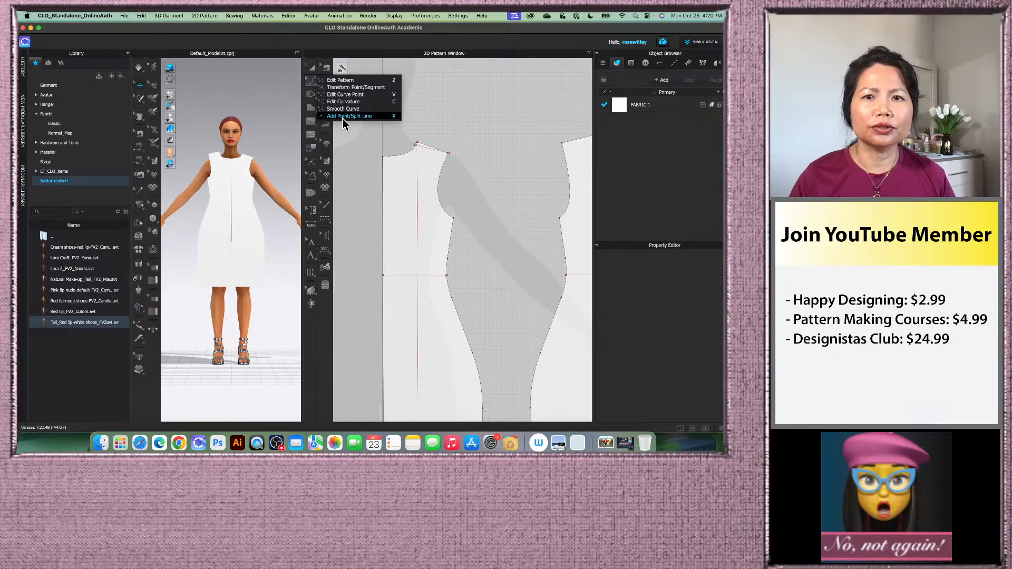
left_click(346, 116)
scroll(454, 203, "down", 3)
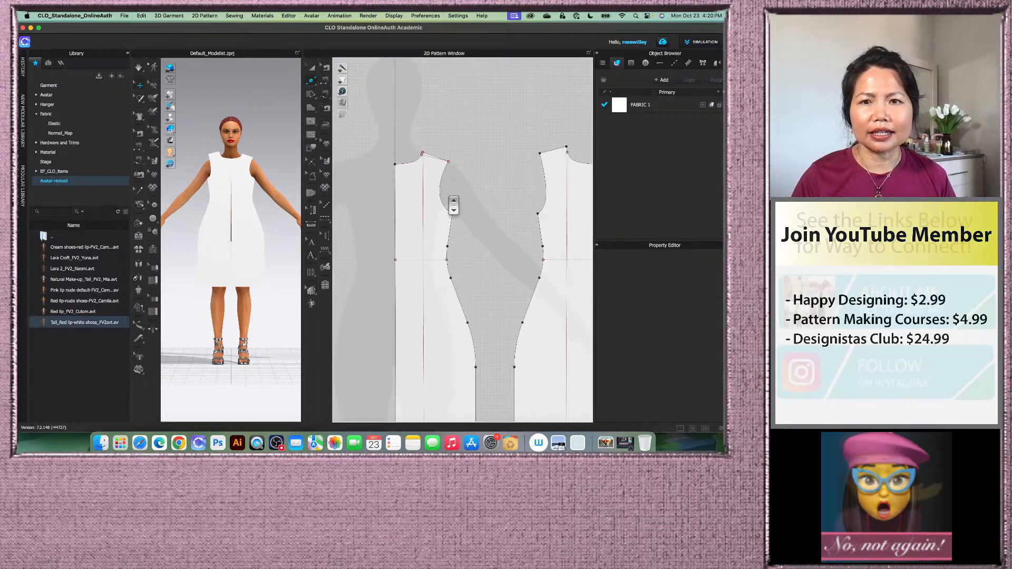
scroll(454, 204, "up", 2)
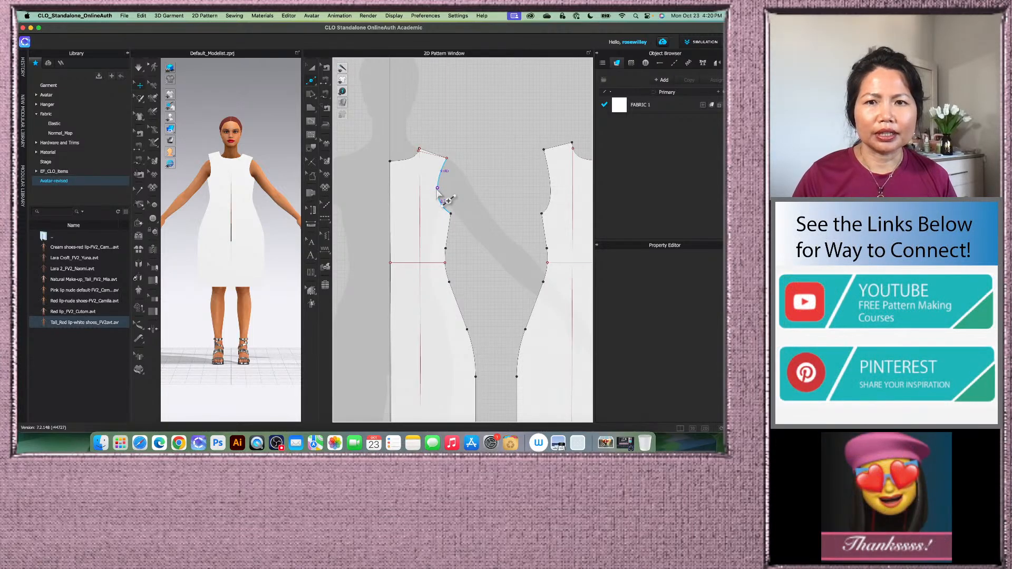
left_click(437, 191)
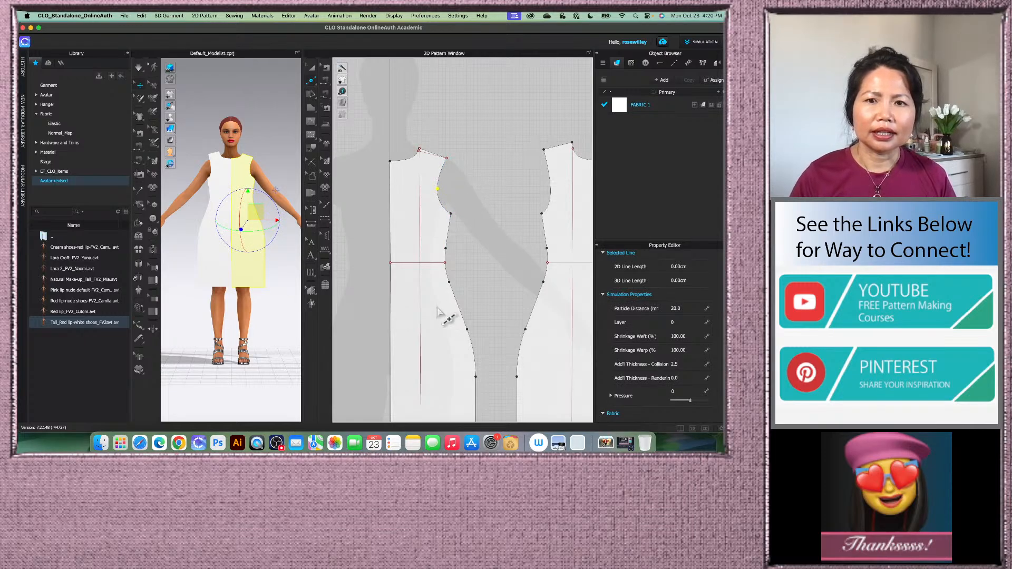
Add an armhole dart at the new point with 2.00 cm total width and 7.00 cm length, accepting the armhole smoothing.
scroll(438, 311, "down", 3)
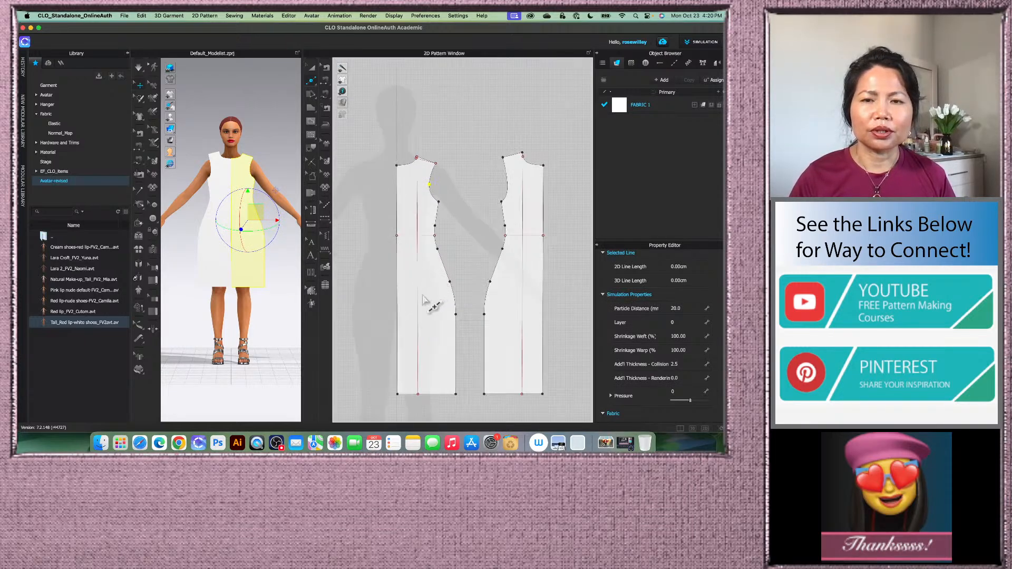
scroll(423, 300, "up", 2)
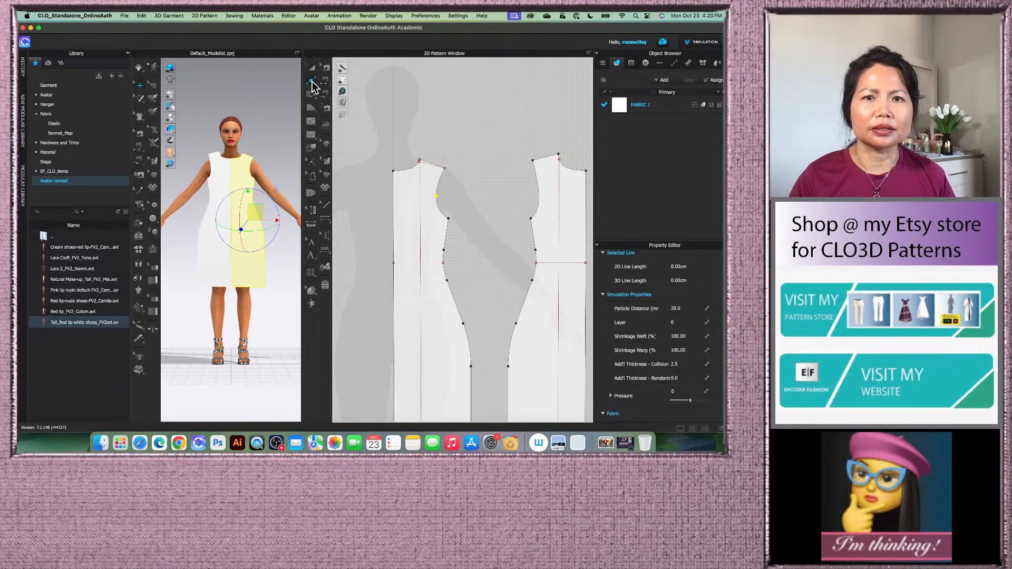
left_click(312, 81)
left_click(346, 80)
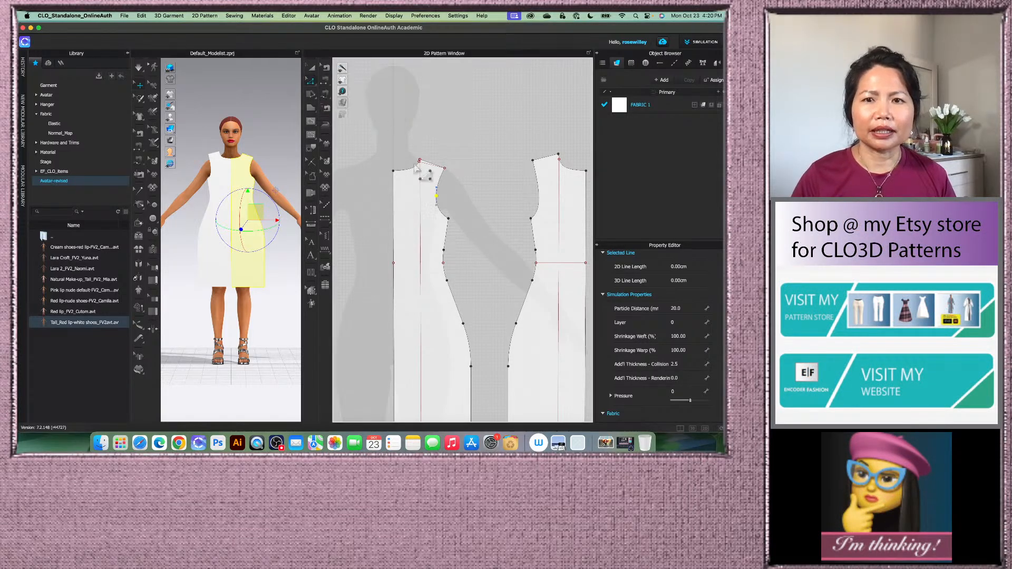
right_click(438, 196)
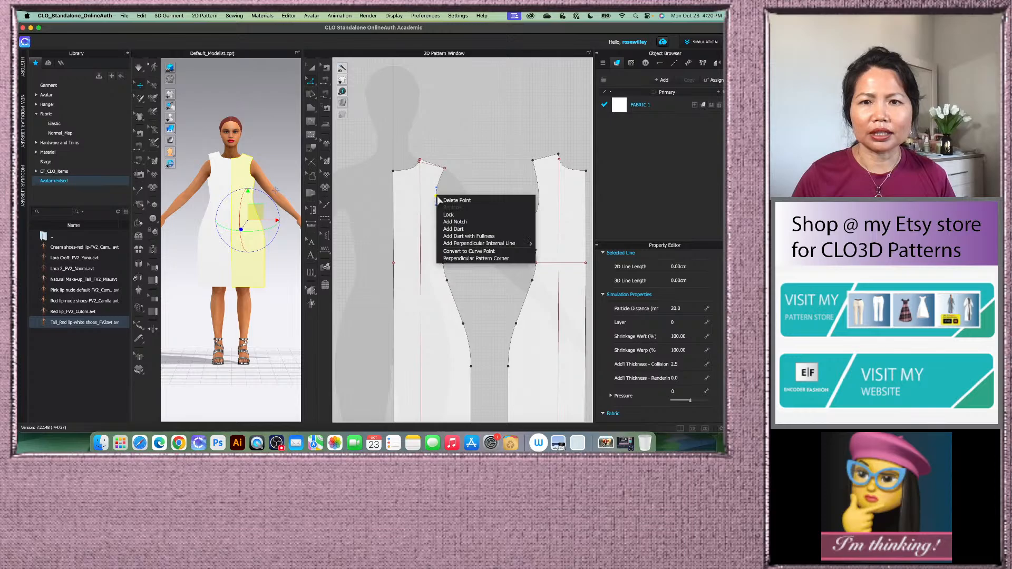
left_click(472, 230)
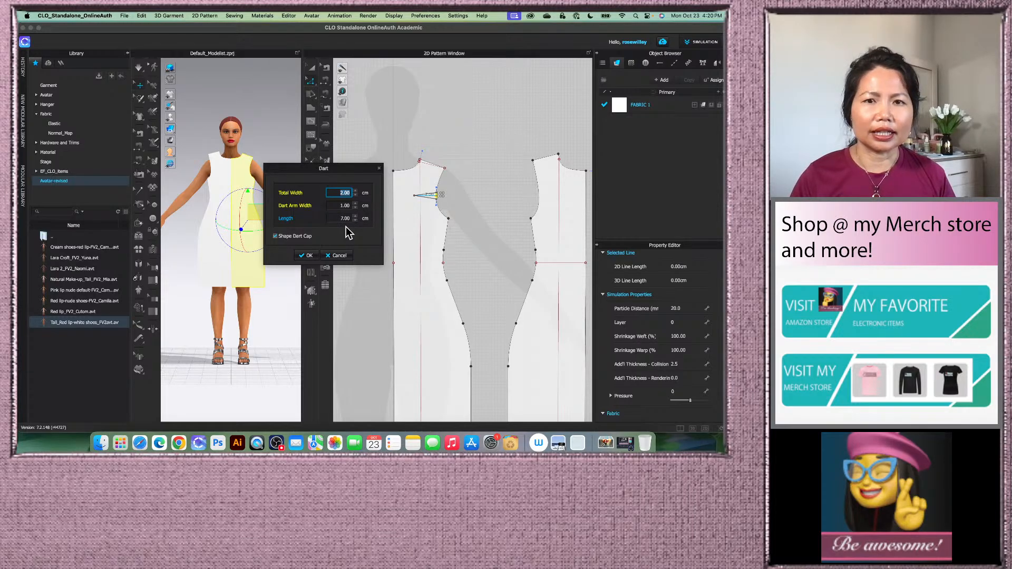
key("Return")
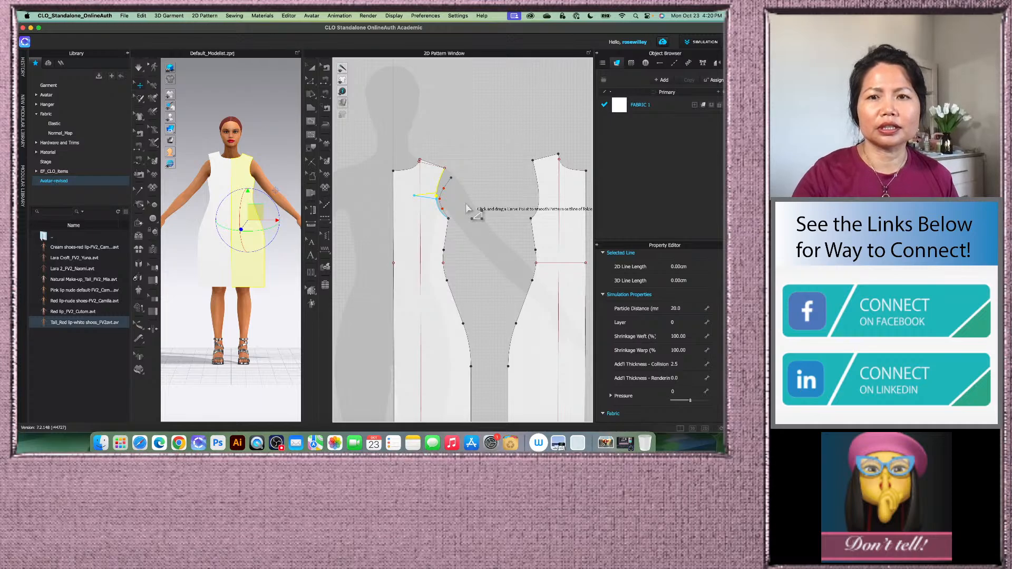
key("Return")
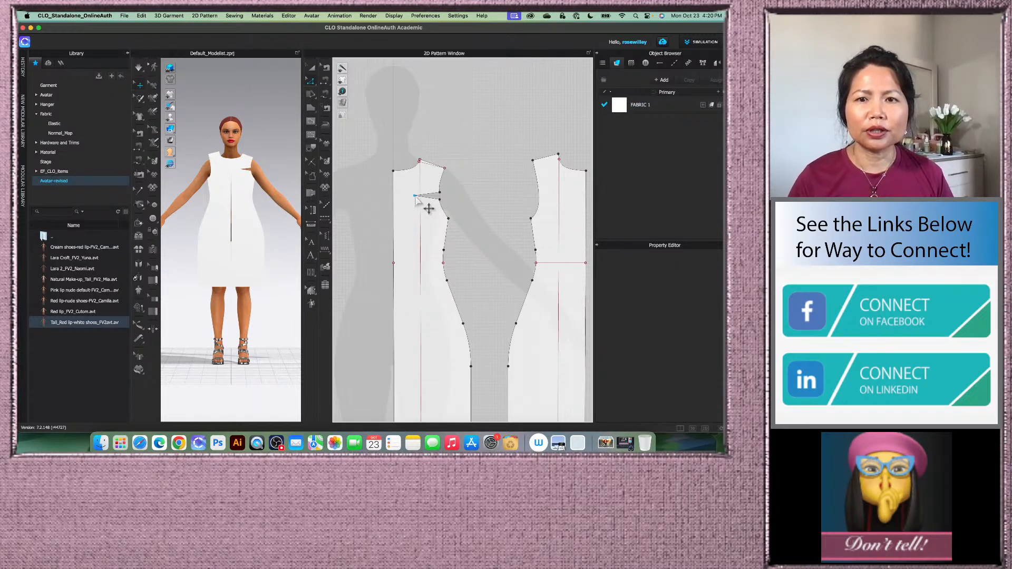
Move the armhole dart's tip down beside the vertical internal line, slightly below the underarm level.
left_click(415, 196)
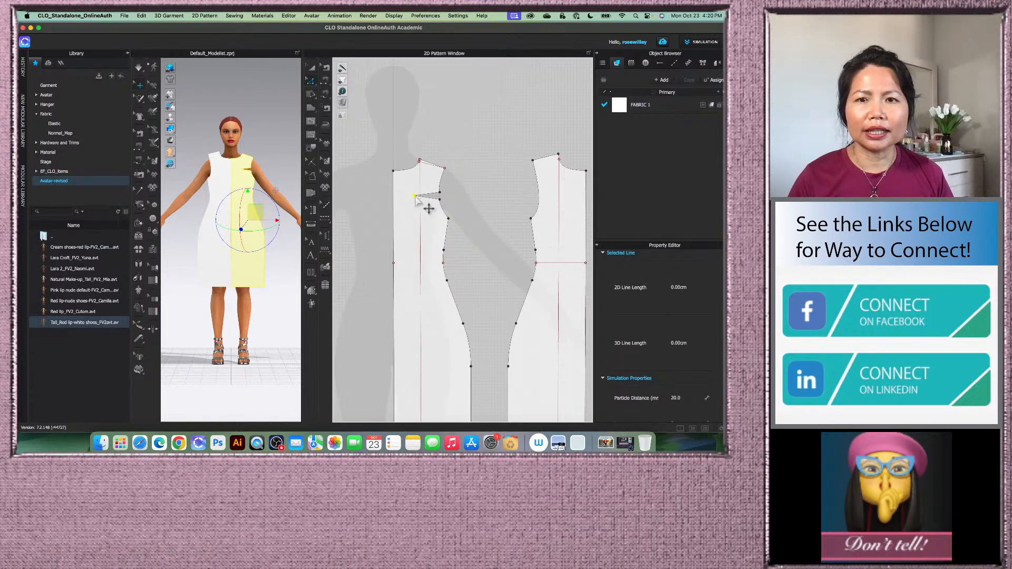
left_click_drag(428, 209, 437, 240)
scroll(437, 241, "up", 3)
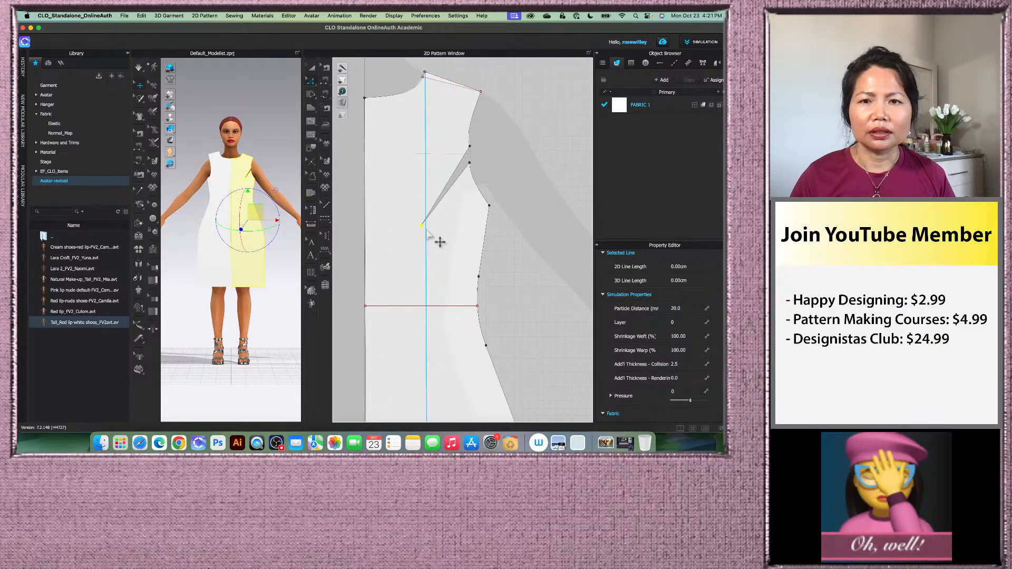
scroll(445, 219, "down", 3)
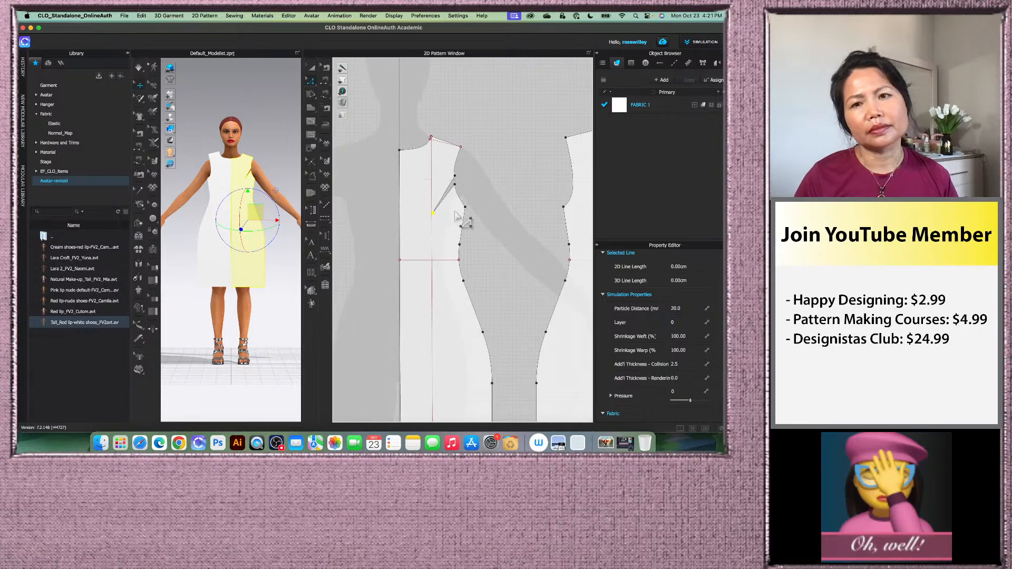
scroll(458, 218, "down", 2)
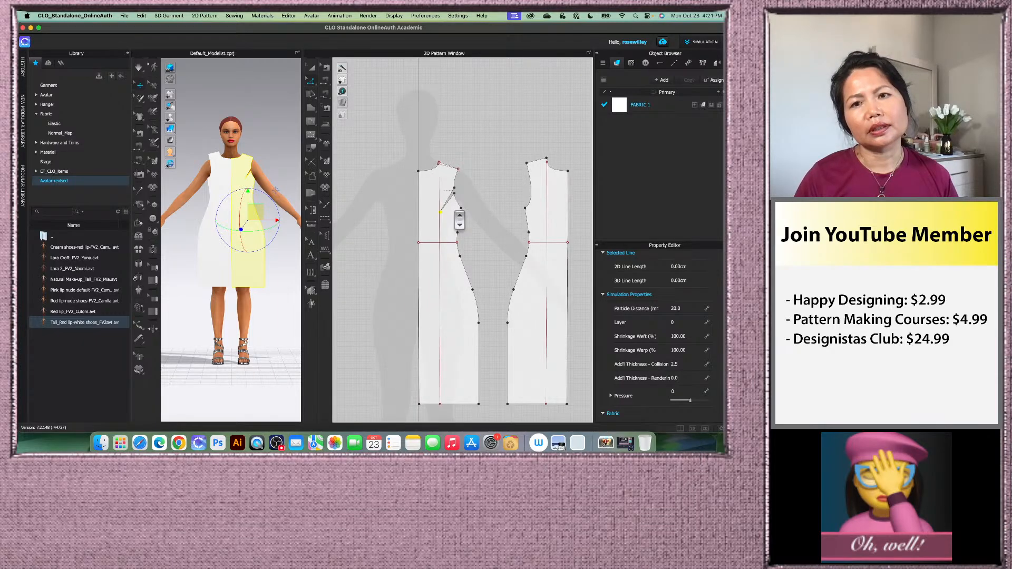
scroll(459, 220, "up", 1)
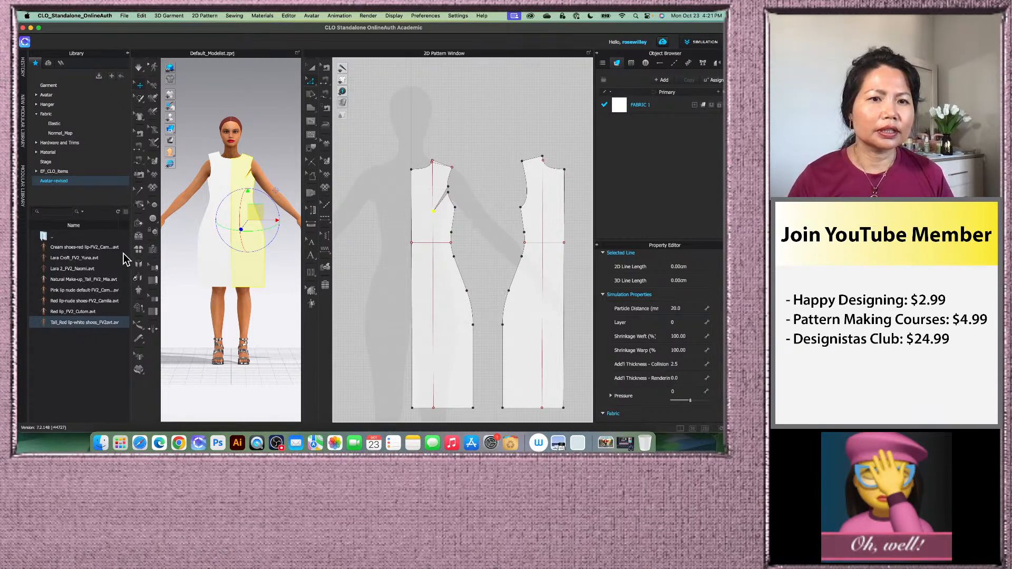
Reset the 3D arrangement of all pattern pieces to follow their 2D layout.
left_click(139, 249)
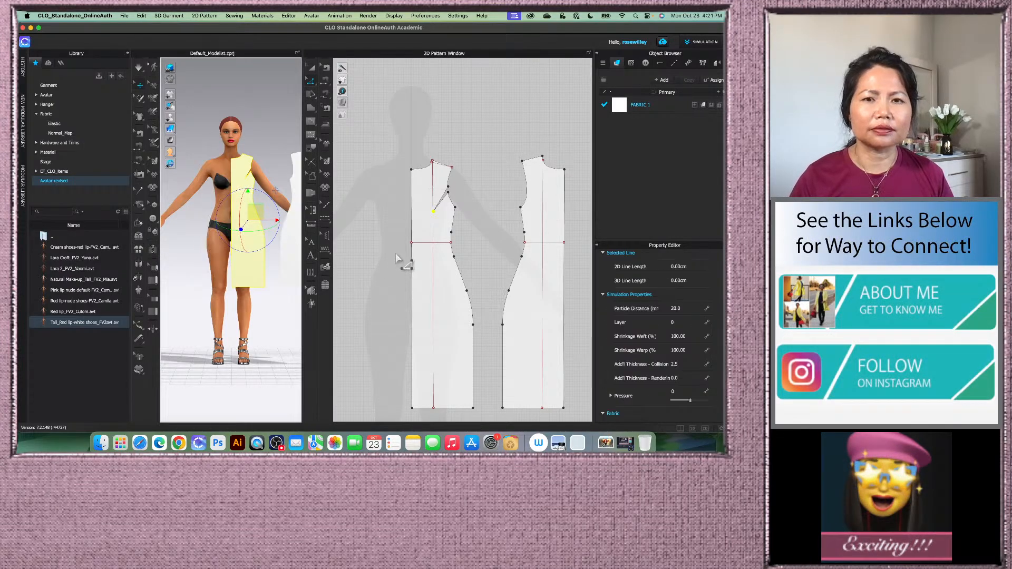
scroll(449, 219, "up", 3)
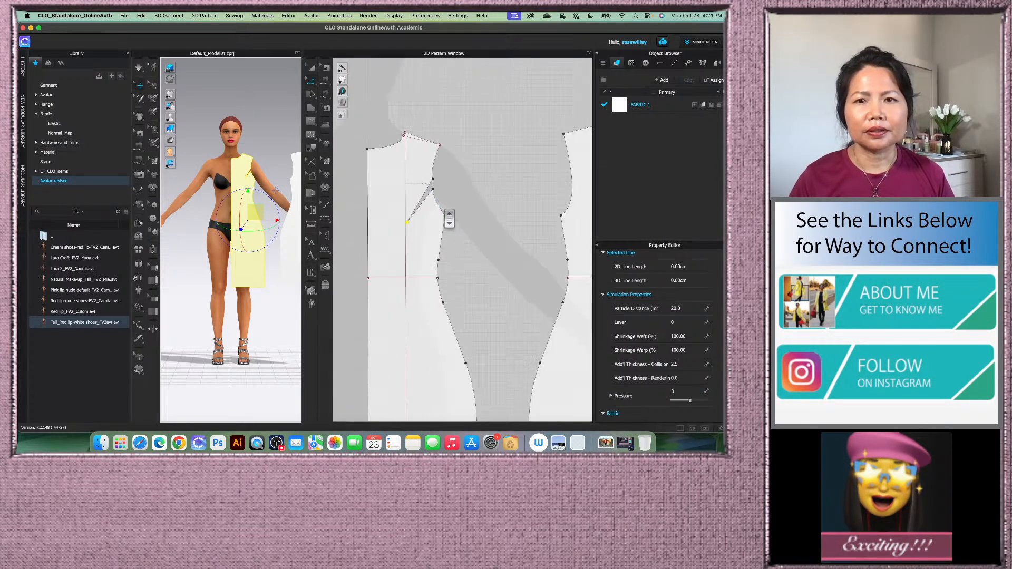
scroll(450, 219, "down", 1)
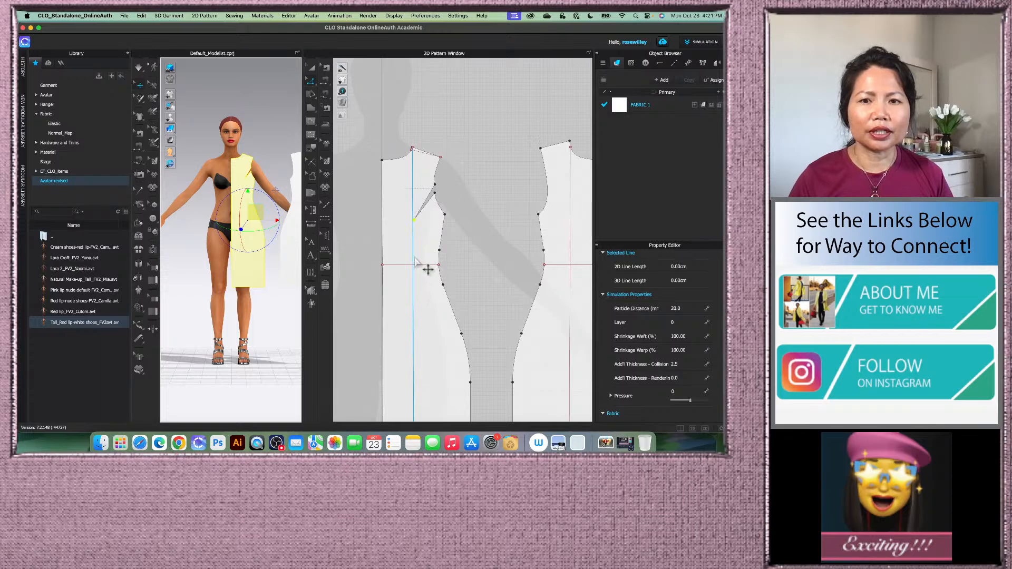
scroll(425, 234, "up", 2)
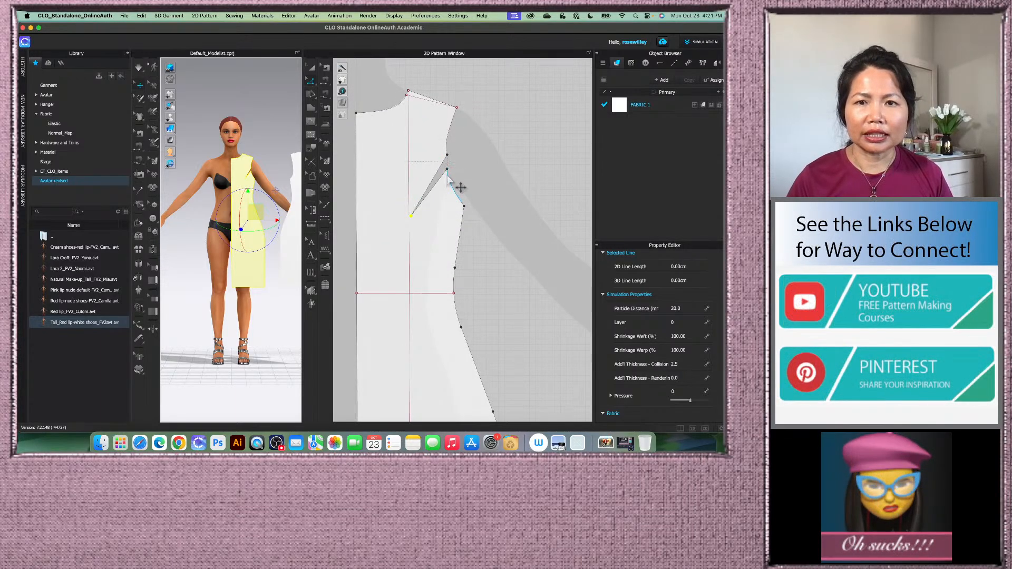
scroll(460, 181, "down", 3)
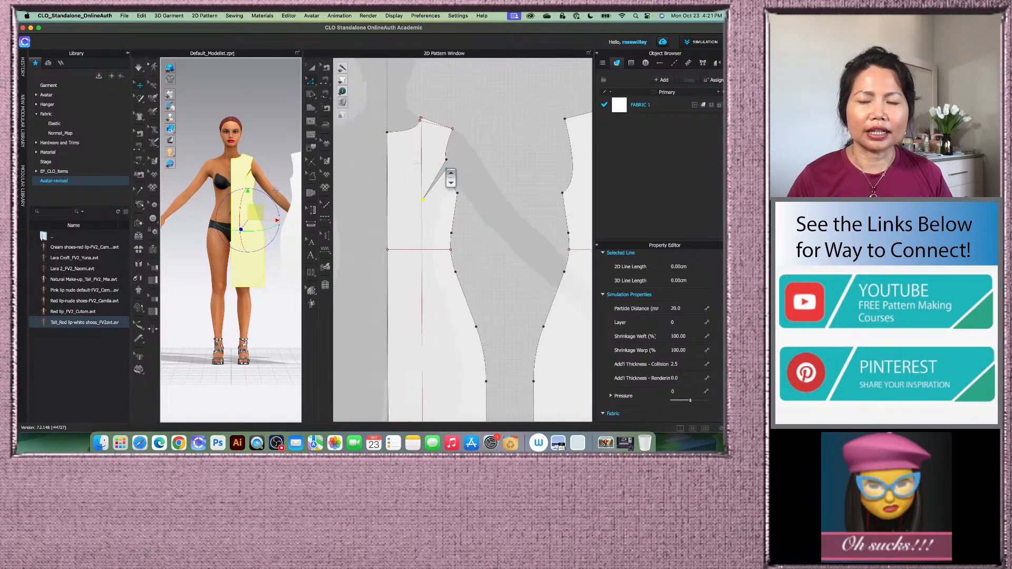
scroll(458, 182, "up", 4)
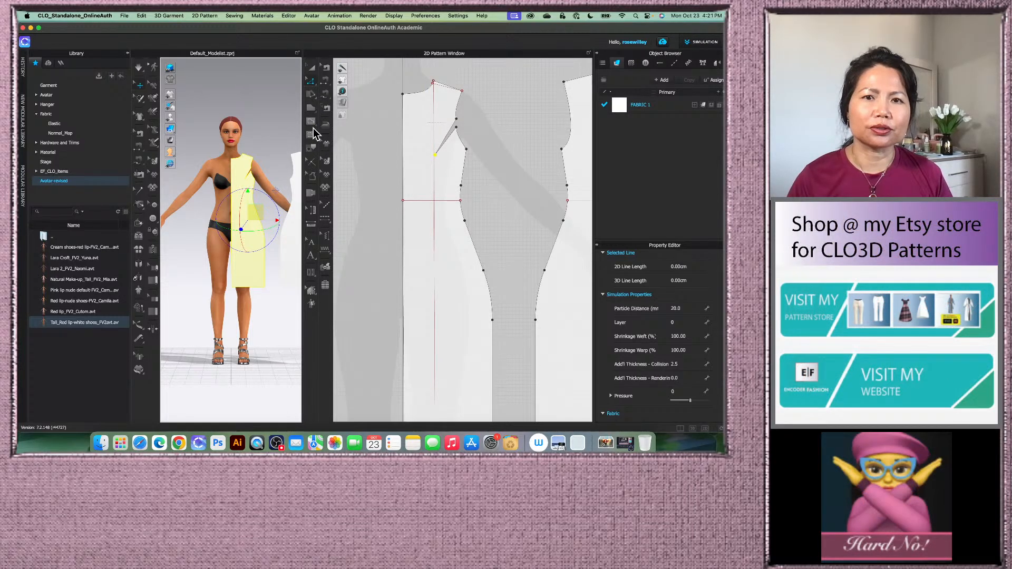
left_click(312, 125)
left_click(334, 147)
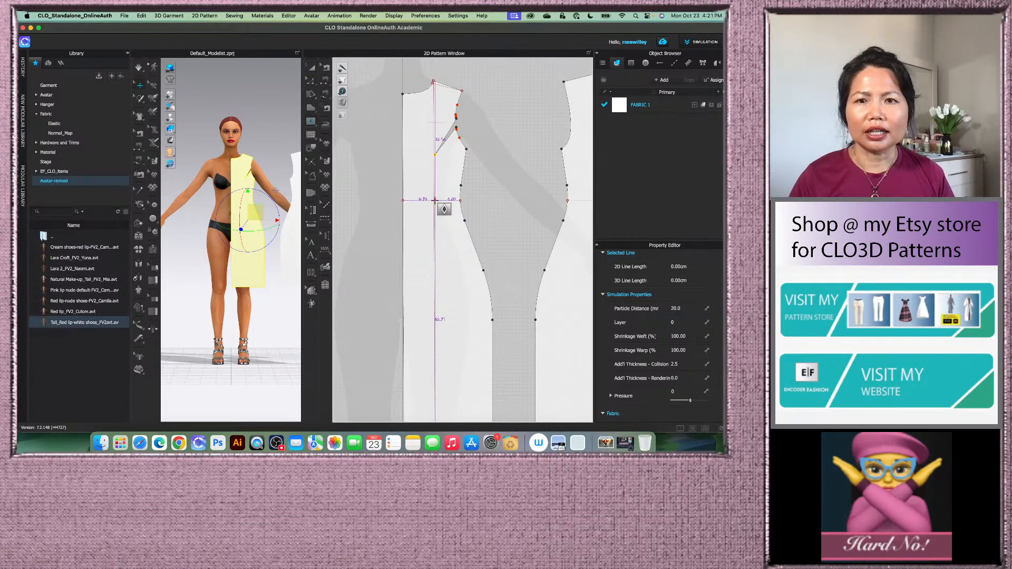
scroll(435, 200, "up", 10)
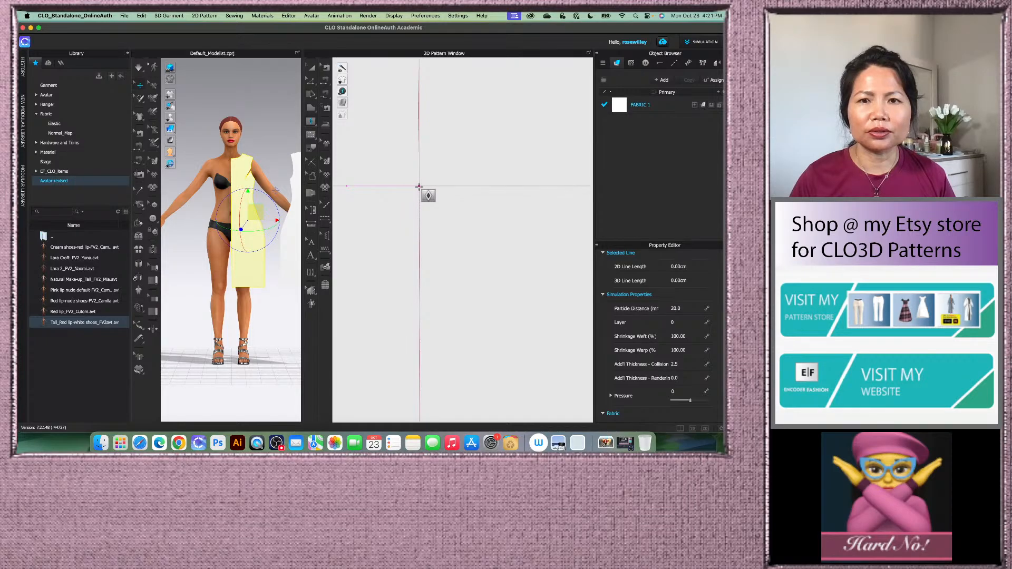
left_click(418, 186)
left_click_drag(315, 130, 290, 131)
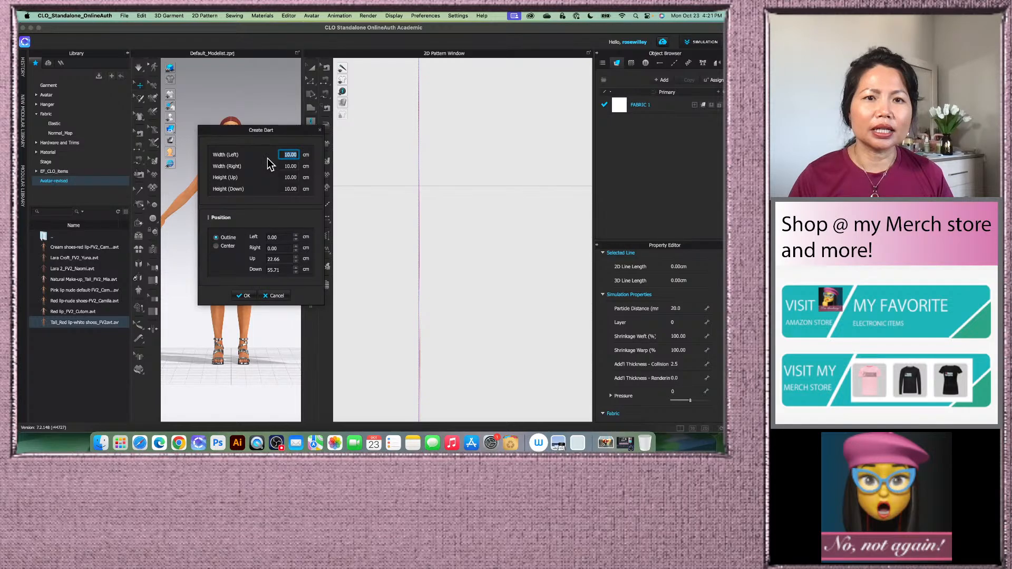
type("2")
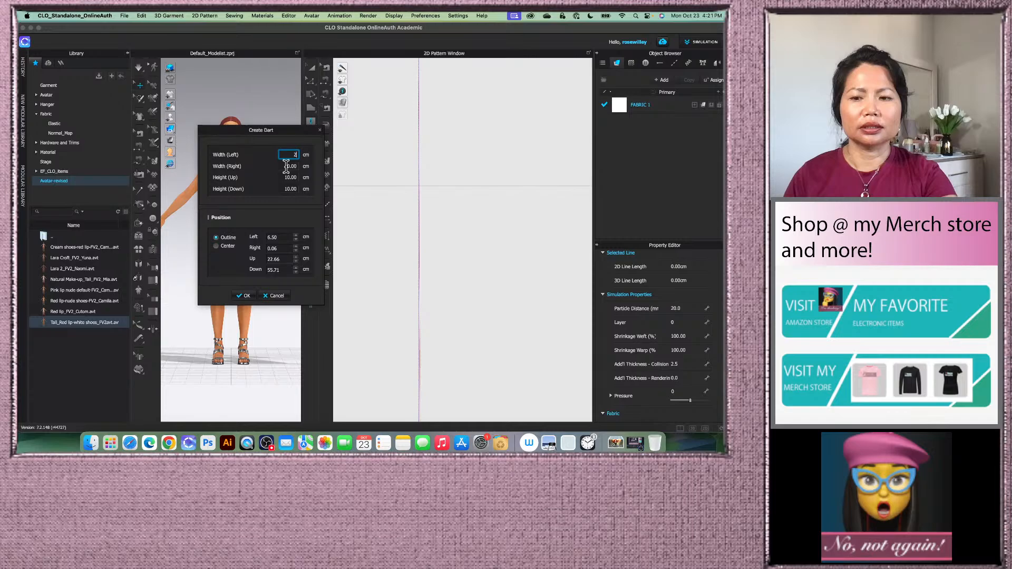
left_click(286, 166)
type("1")
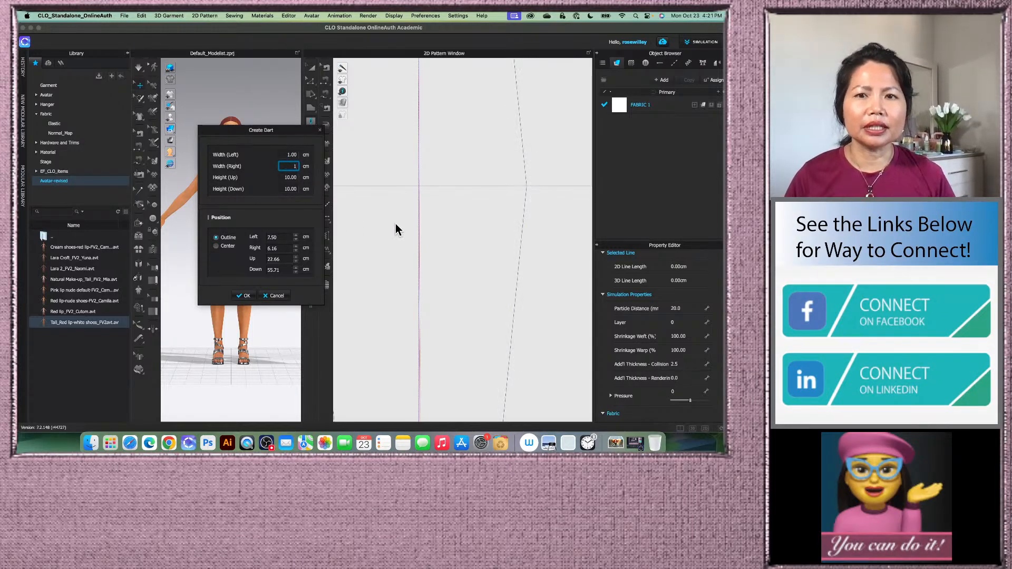
left_click(274, 296)
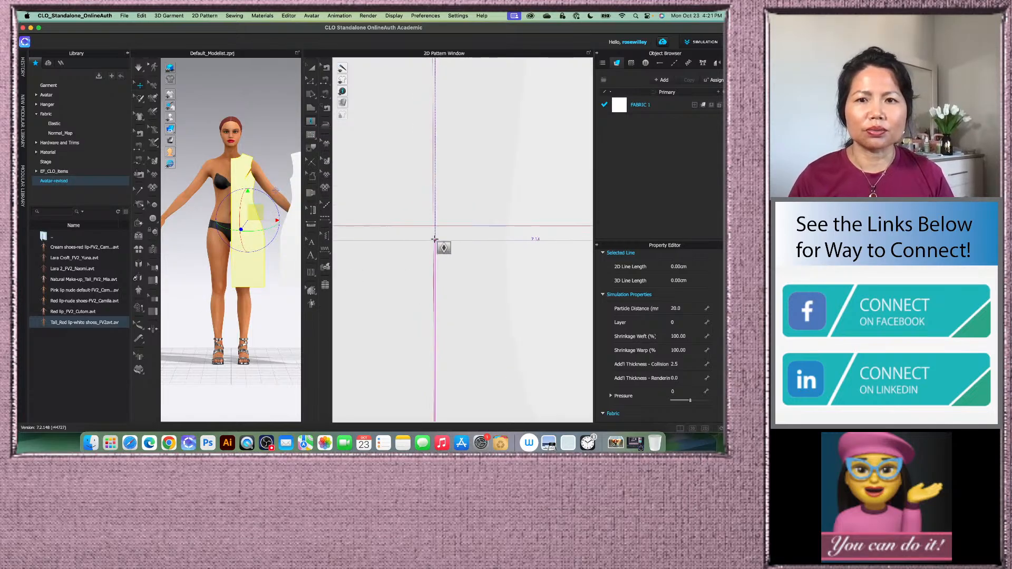
scroll(435, 240, "down", 5)
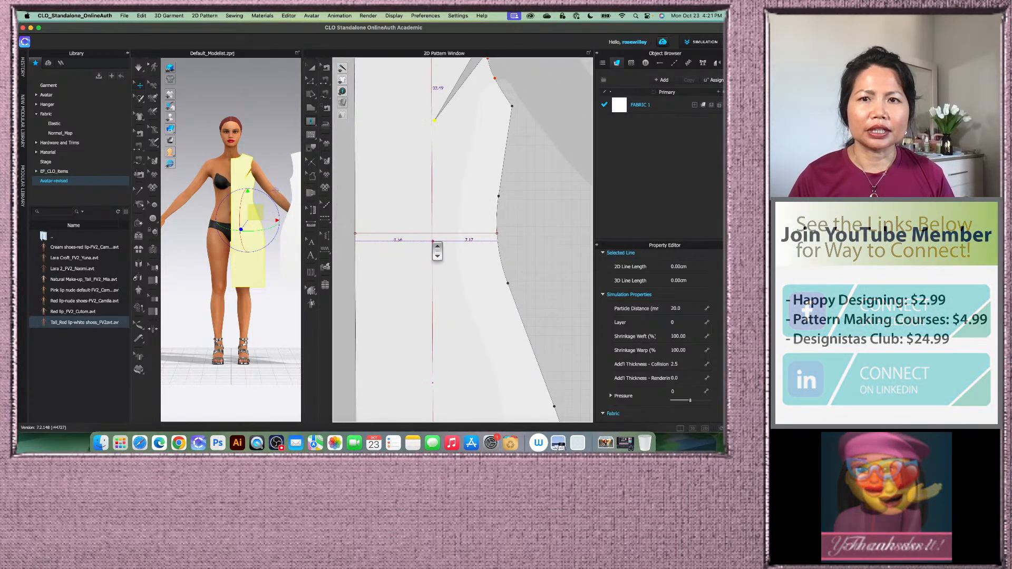
scroll(437, 250, "up", 1)
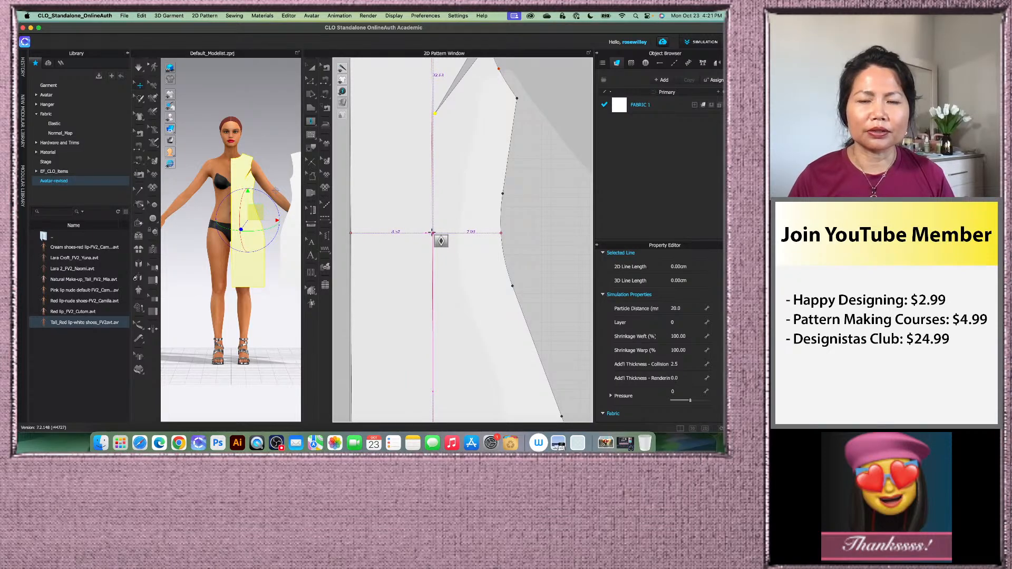
scroll(432, 233, "up", 4)
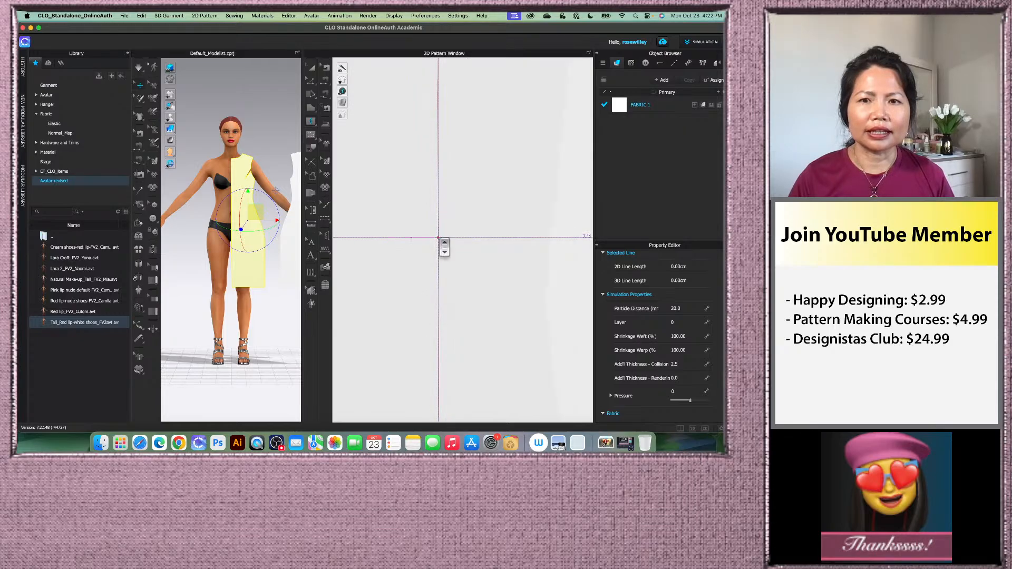
scroll(438, 238, "down", 4)
scroll(438, 238, "down", 2)
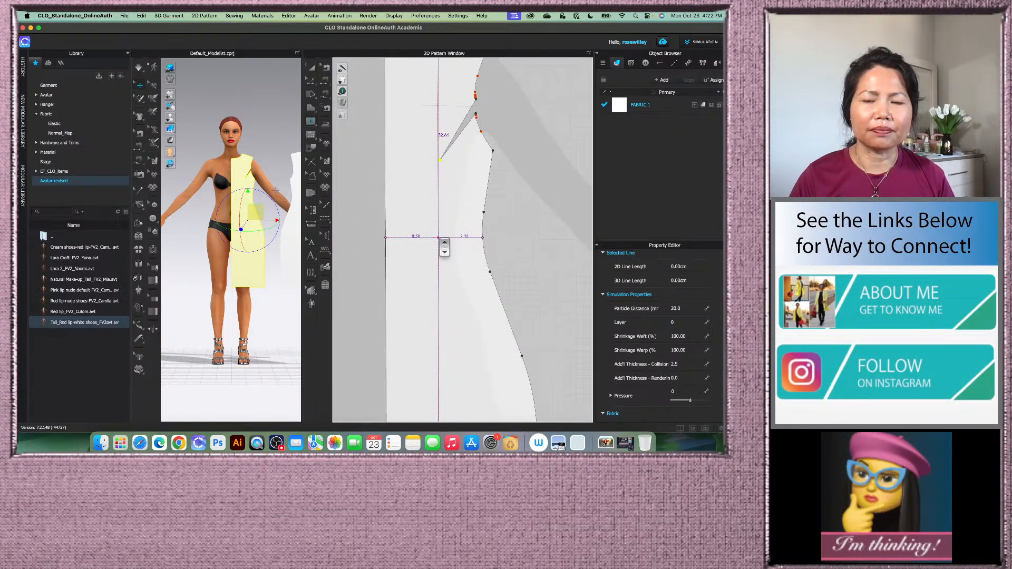
left_click(439, 238)
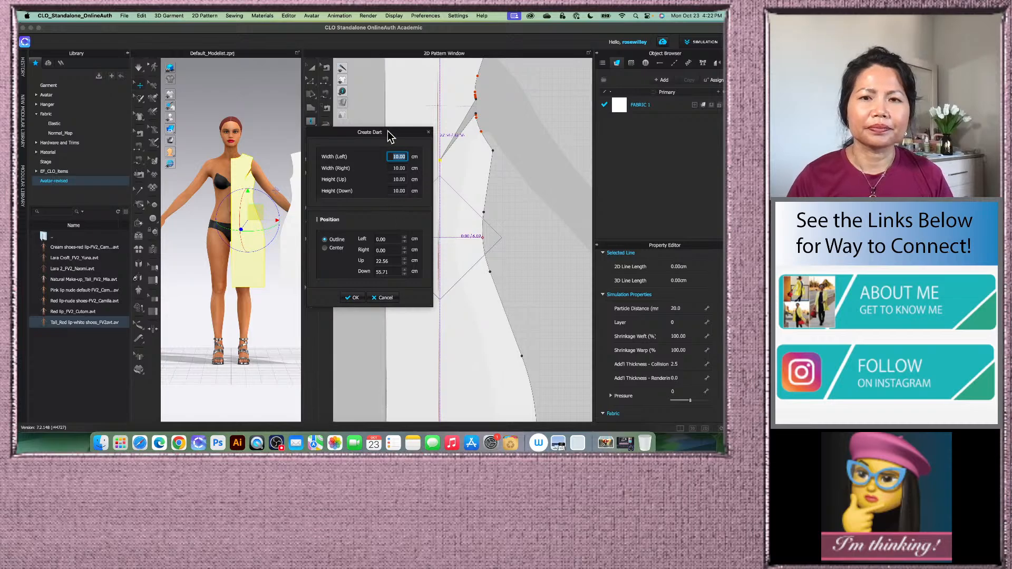
left_click_drag(397, 135, 316, 137)
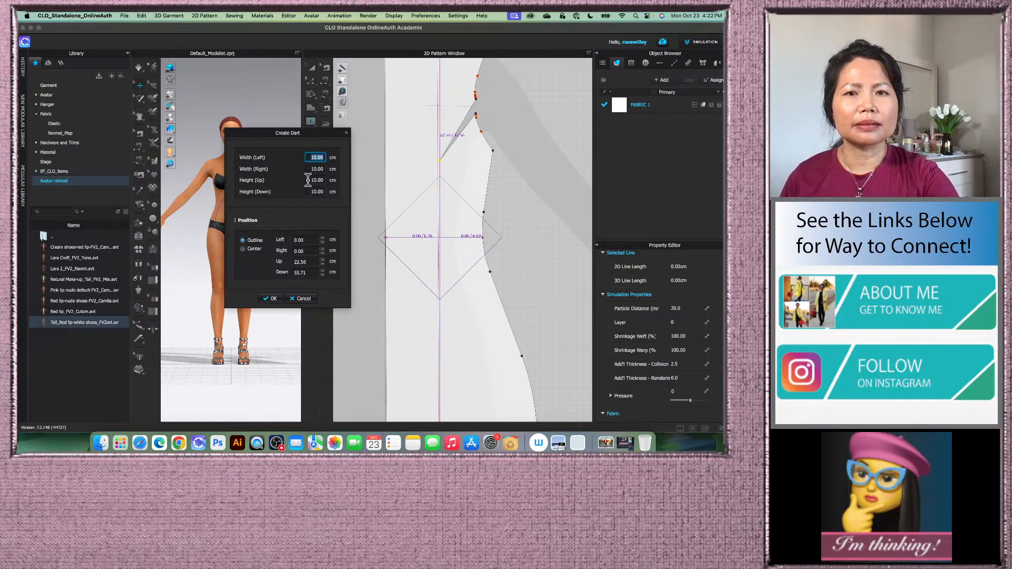
type("1")
key("Tab")
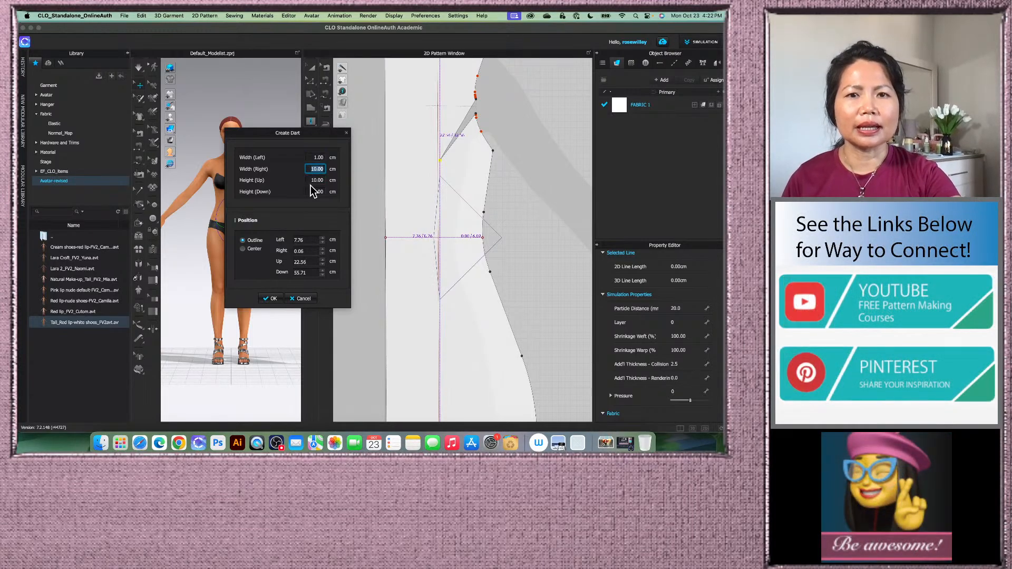
type("1")
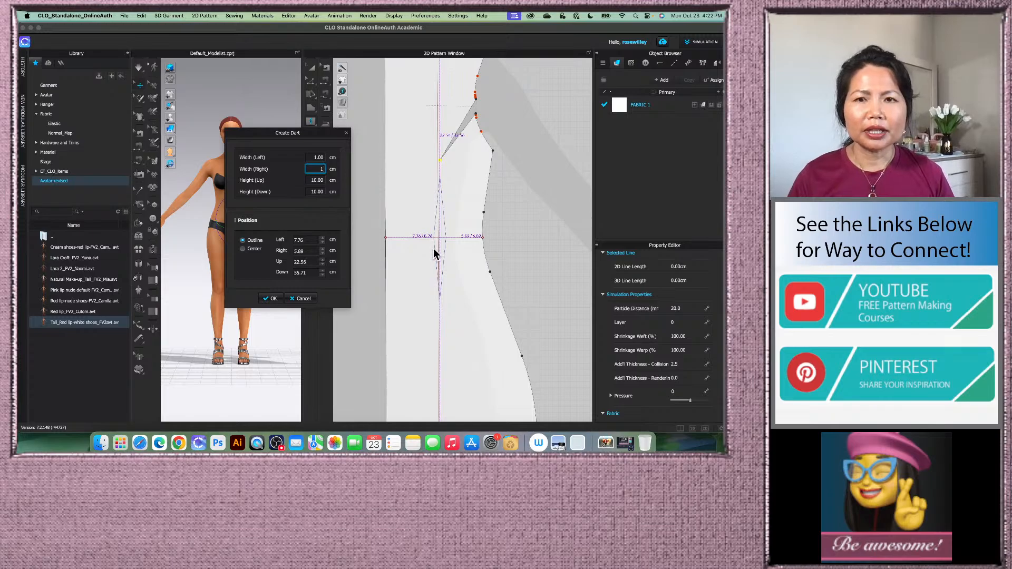
left_click(302, 299)
scroll(431, 217, "down", 5)
scroll(431, 217, "up", 5)
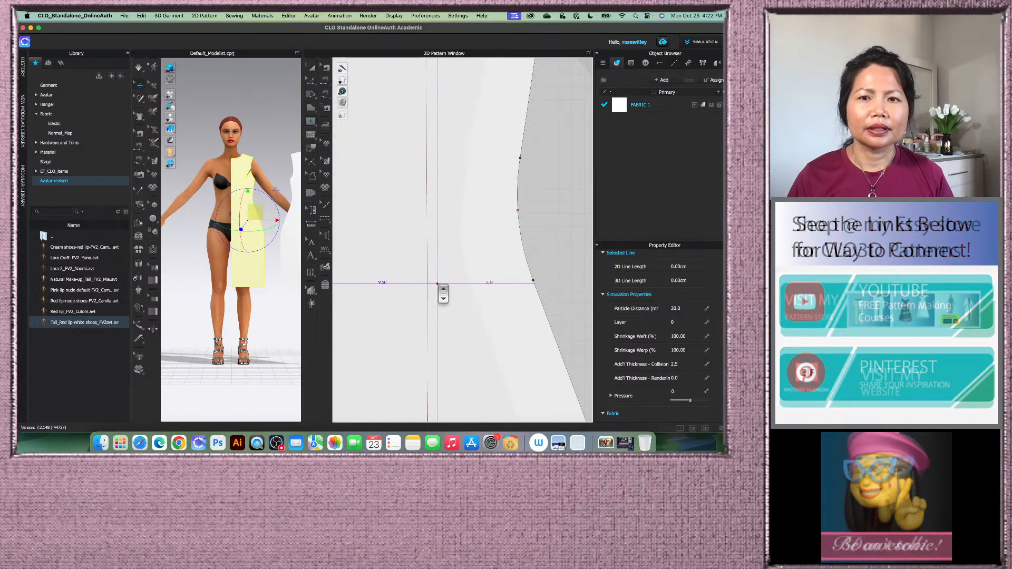
scroll(443, 293, "down", 4)
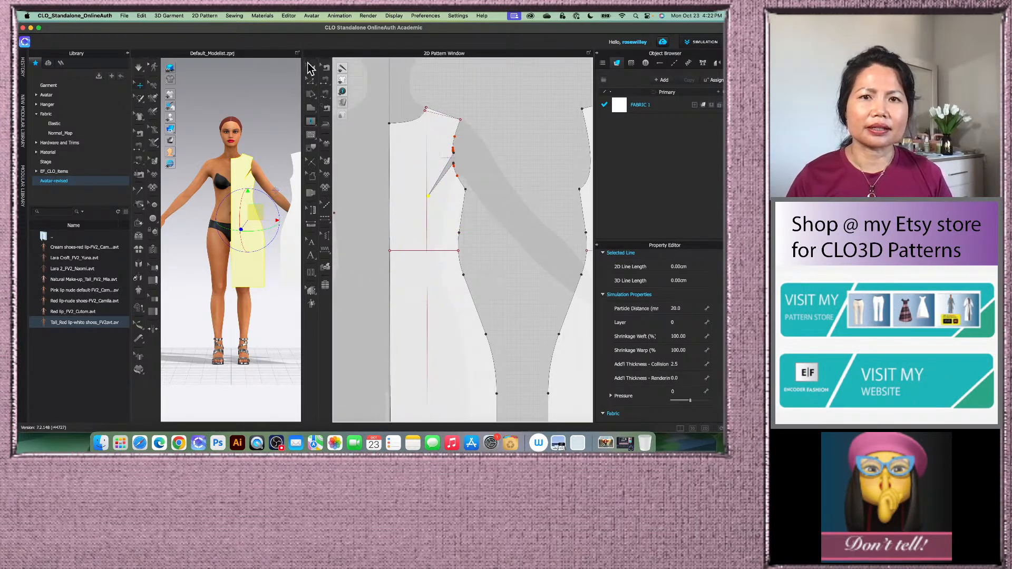
Convert the half pattern's vertical internal line and horizontal waist line to baselines.
left_click(311, 80)
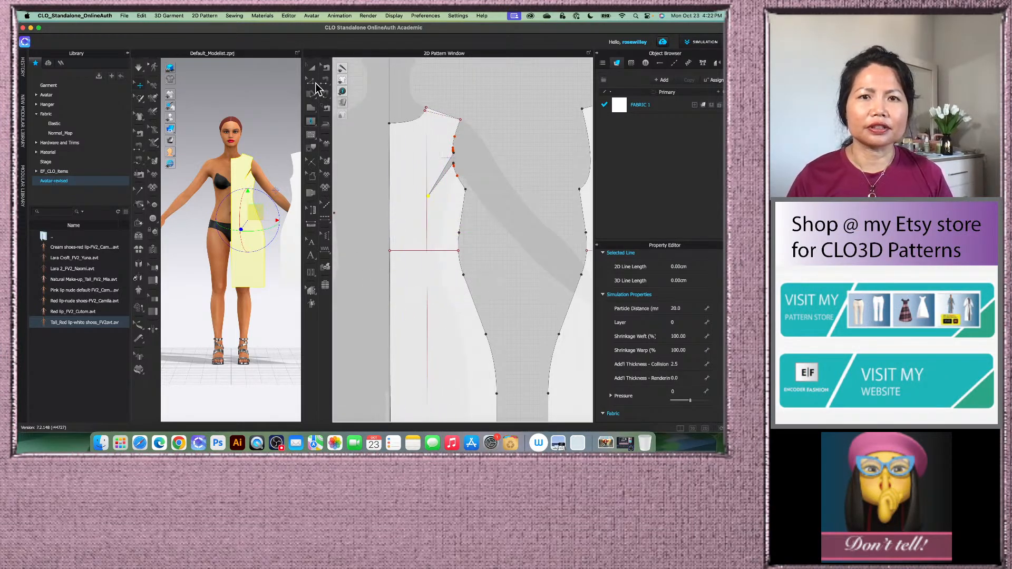
left_click(427, 241)
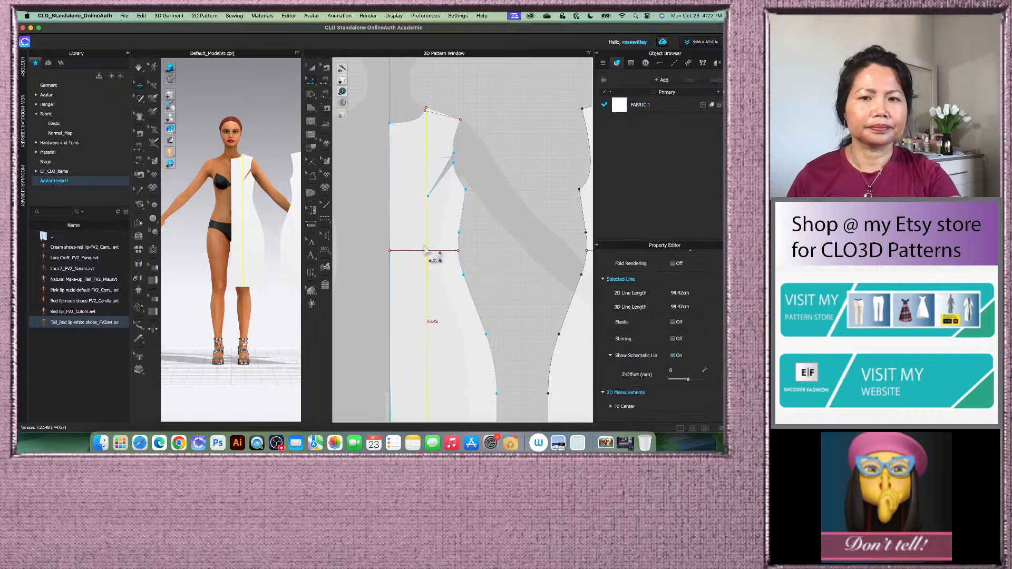
right_click(421, 254)
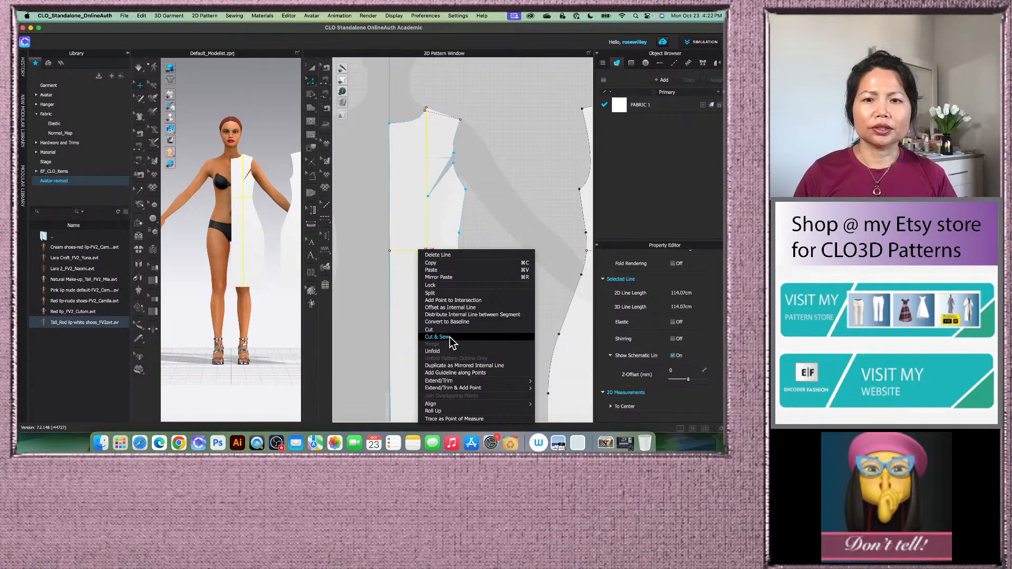
left_click(383, 305)
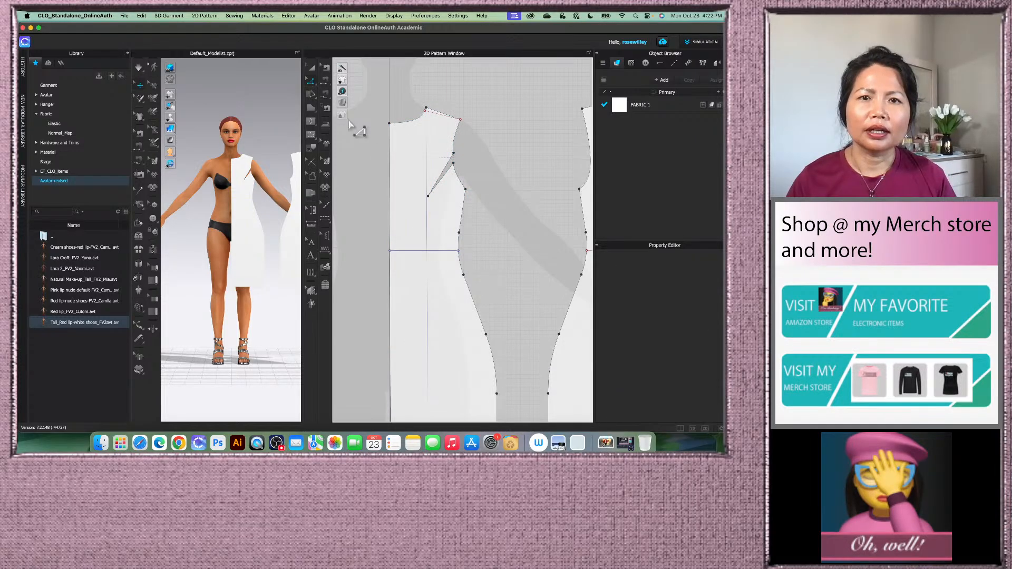
Add a diamond waist dart where the two baselines cross, 1.00 cm wide on each side, 10.00 cm up and 14 cm down.
scroll(443, 272, "down", 3)
scroll(432, 271, "up", 3)
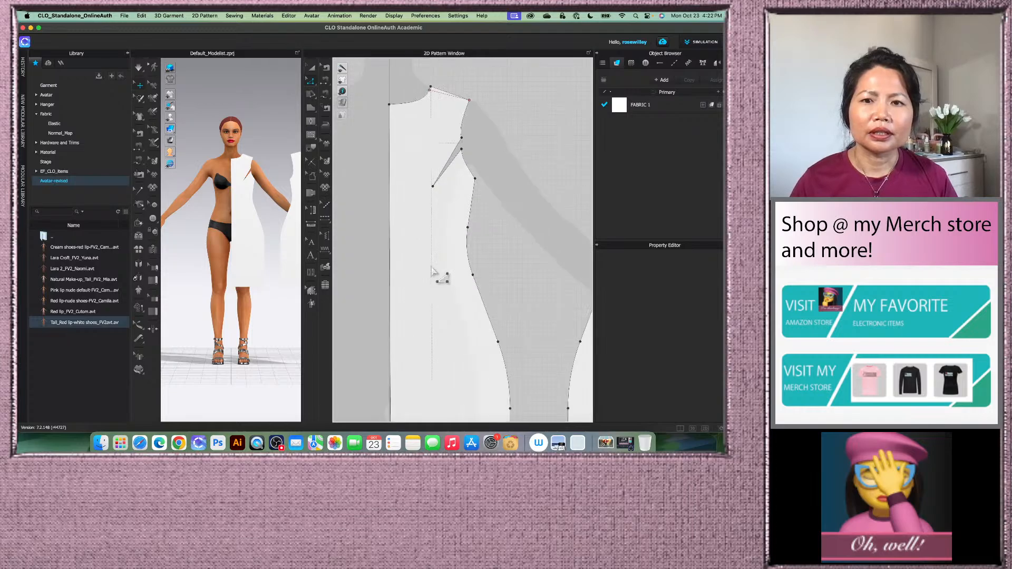
scroll(435, 273, "up", 2)
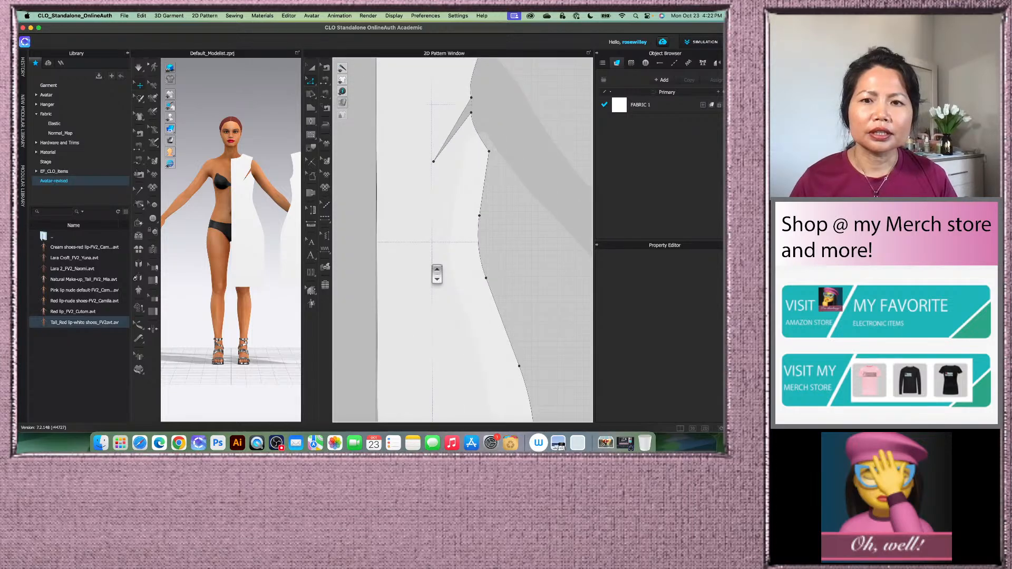
scroll(437, 274, "up", 1)
left_click(311, 122)
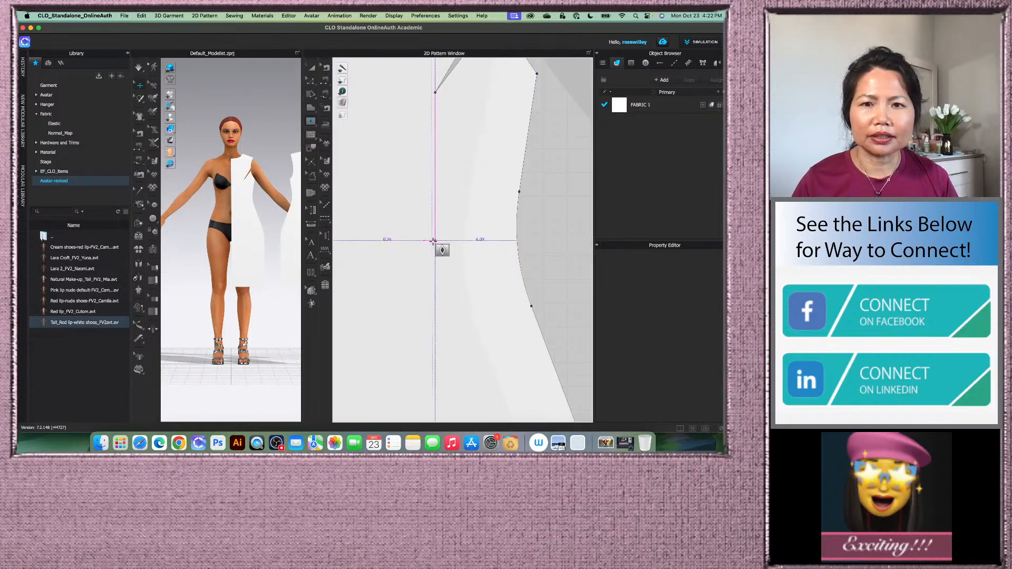
scroll(432, 241, "down", 3)
scroll(432, 240, "up", 6)
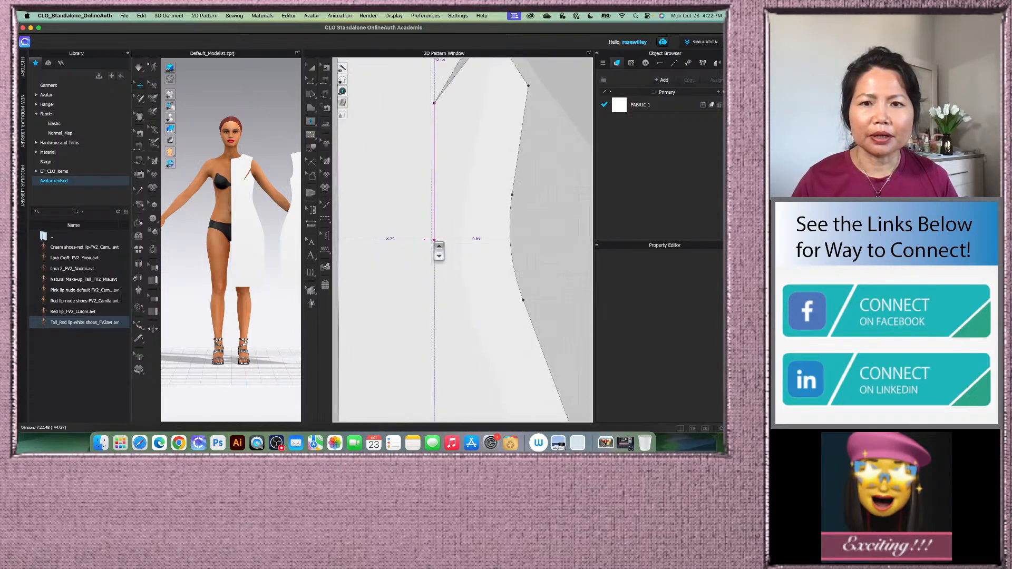
scroll(432, 241, "up", 2)
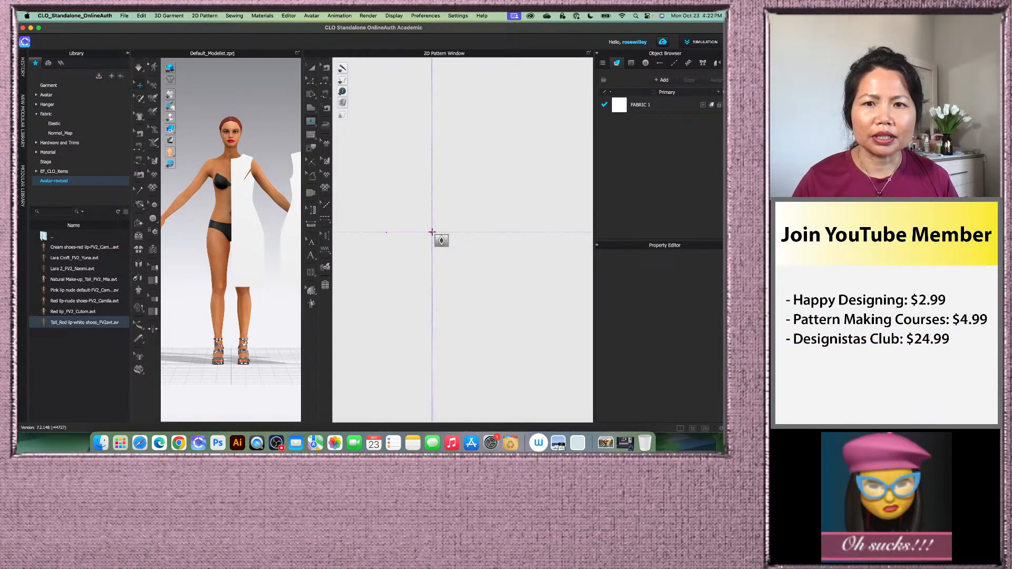
scroll(433, 232, "down", 2)
scroll(432, 232, "down", 4)
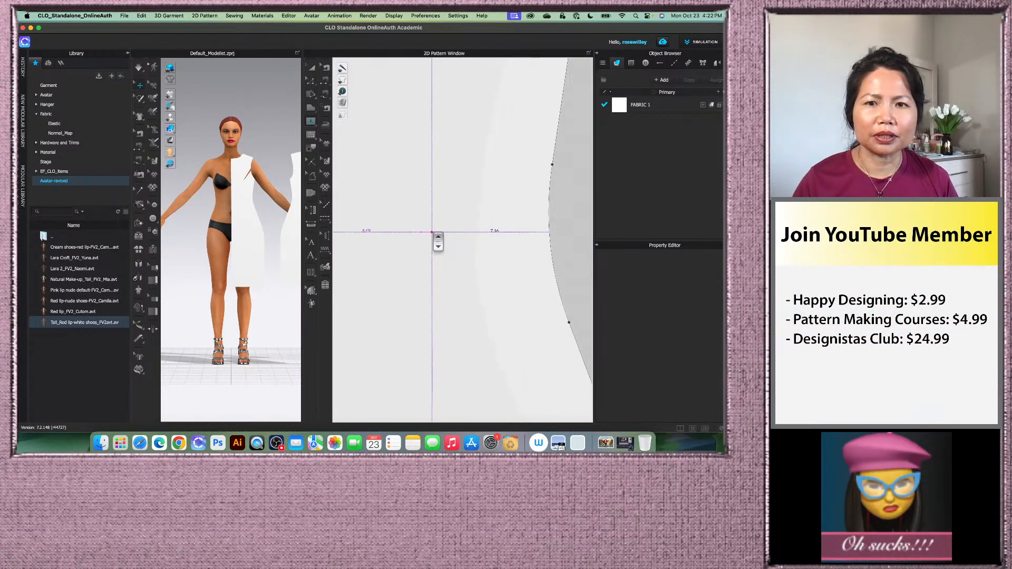
left_click(438, 242)
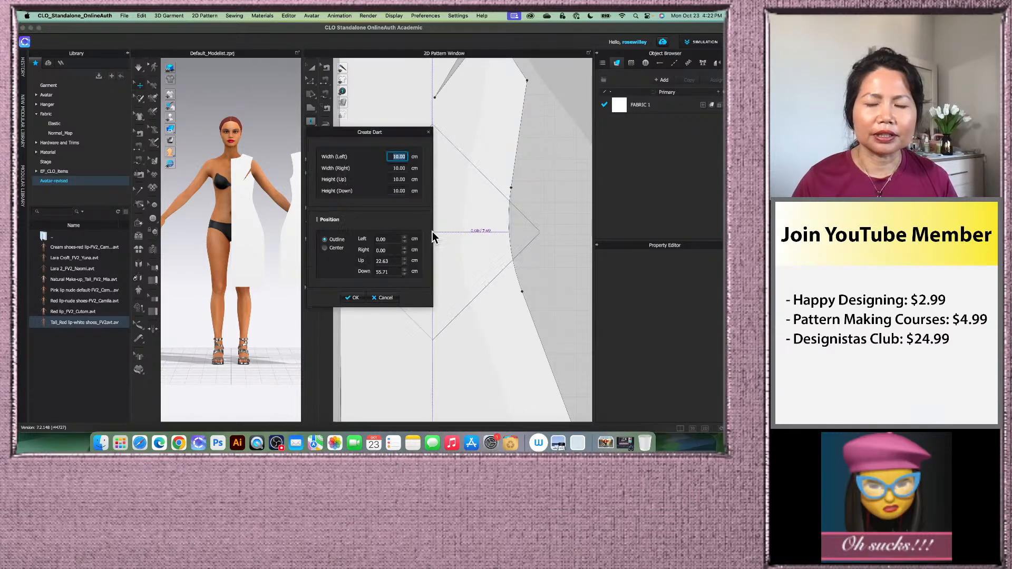
left_click_drag(393, 128, 318, 138)
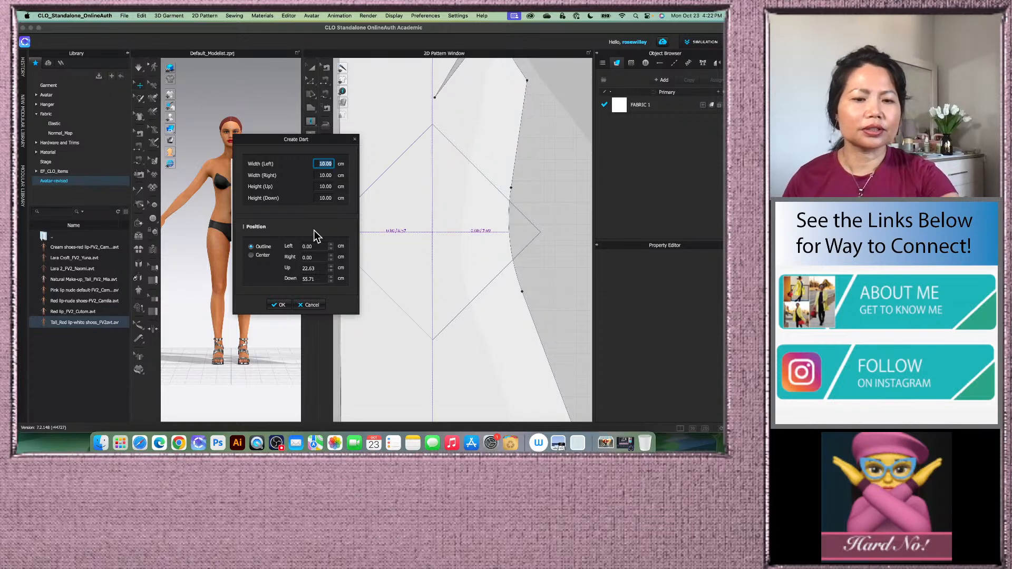
type("1")
key("Tab")
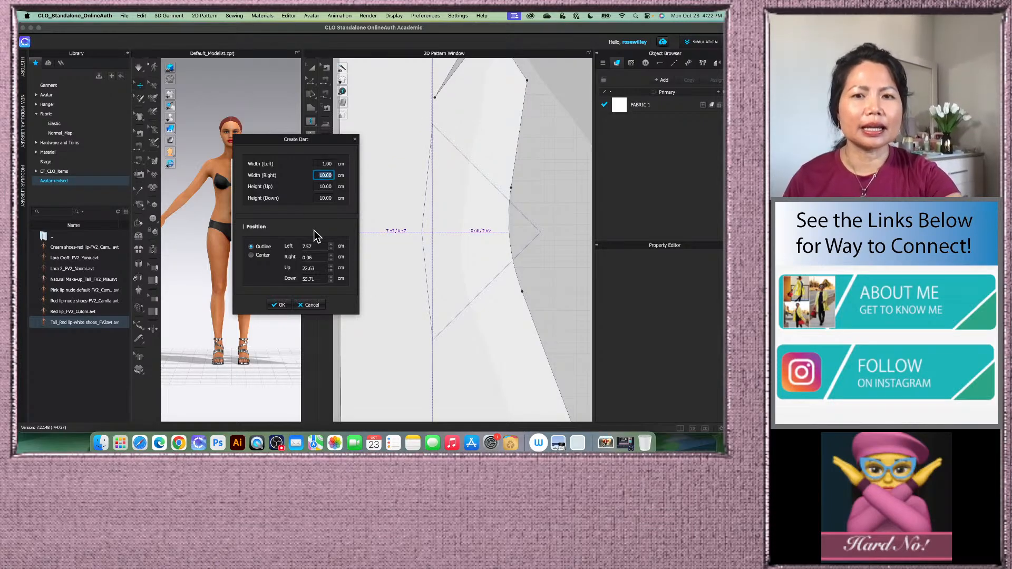
type("1")
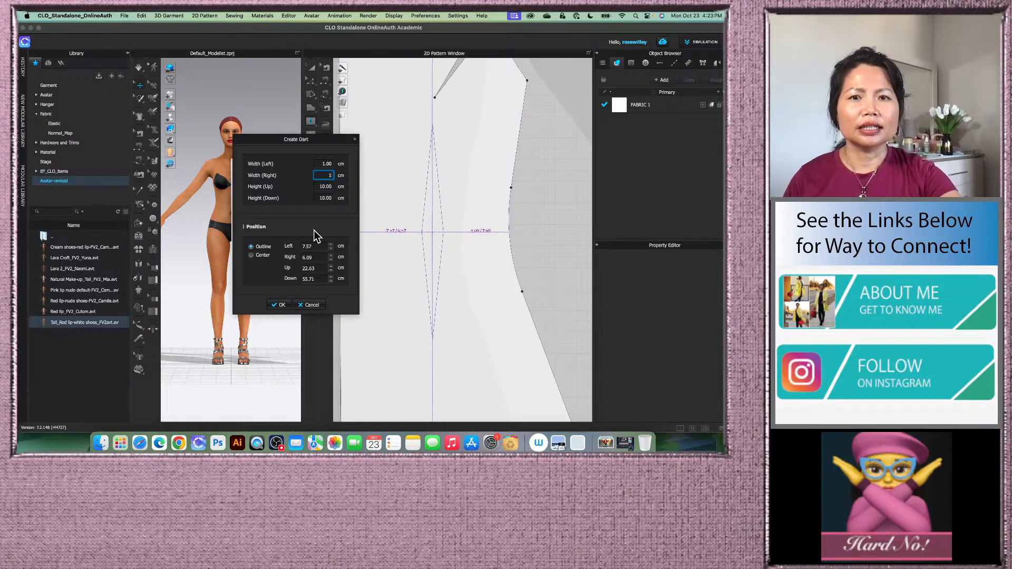
key("Tab")
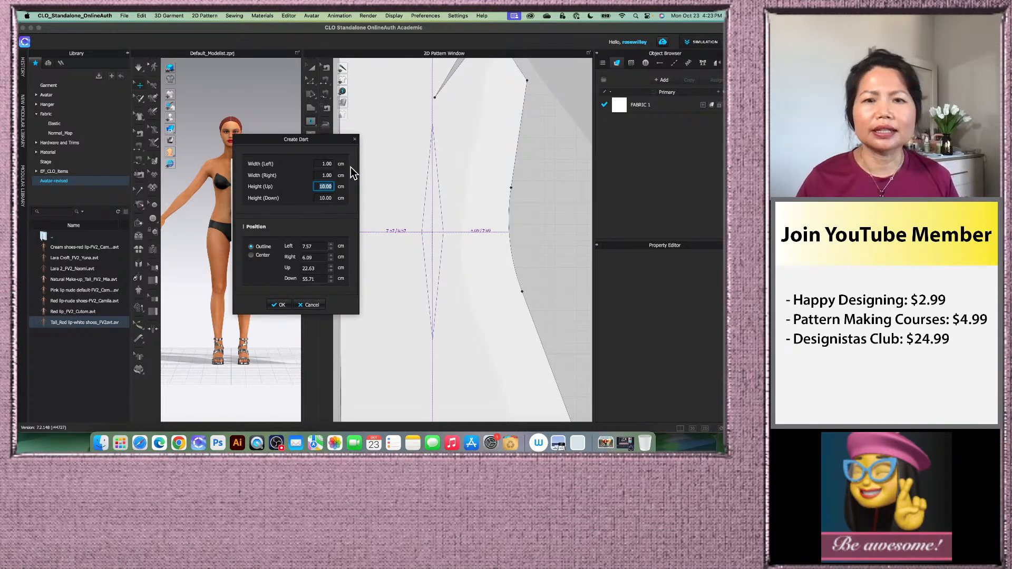
left_click(319, 198)
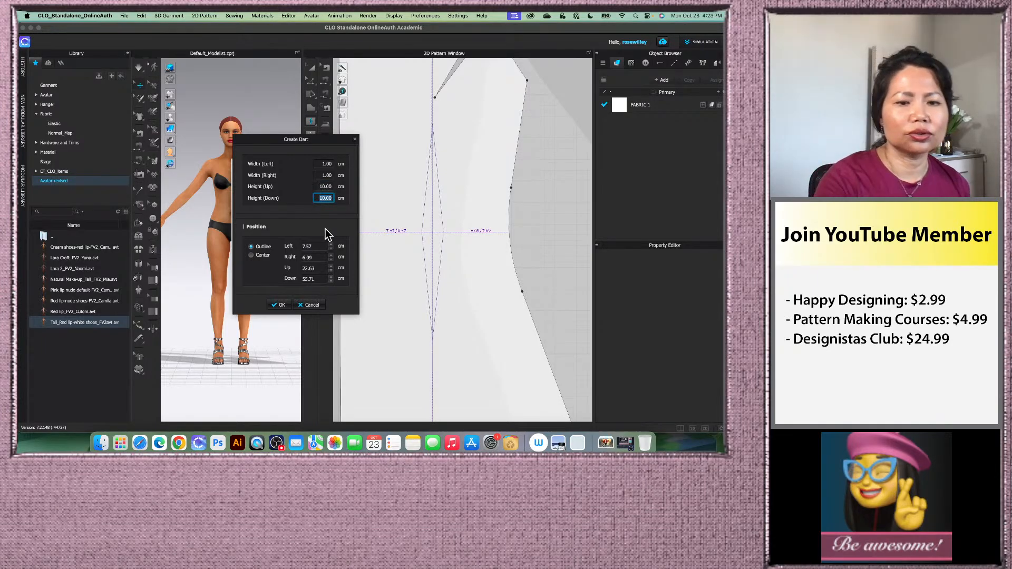
type("14")
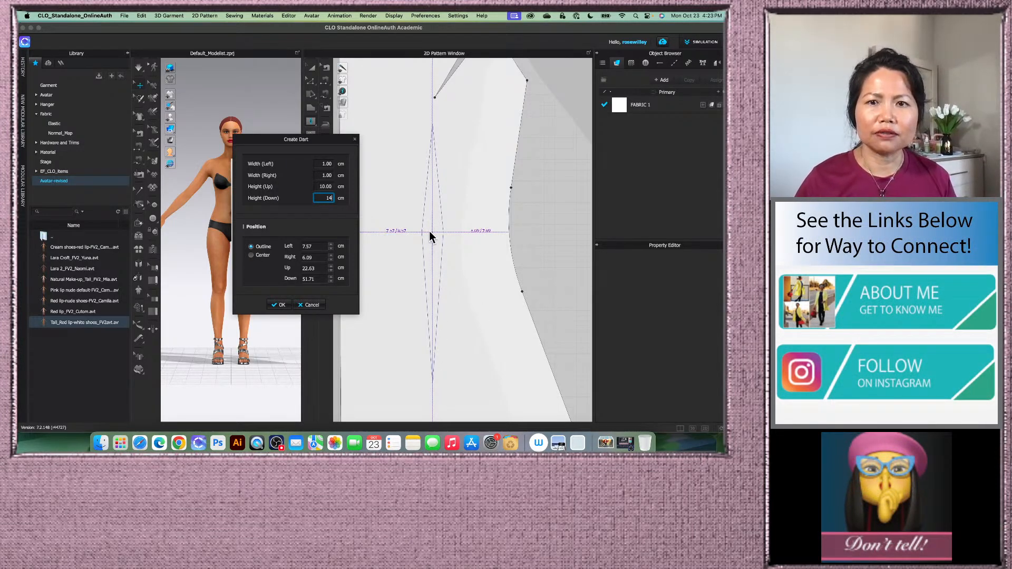
left_click(283, 306)
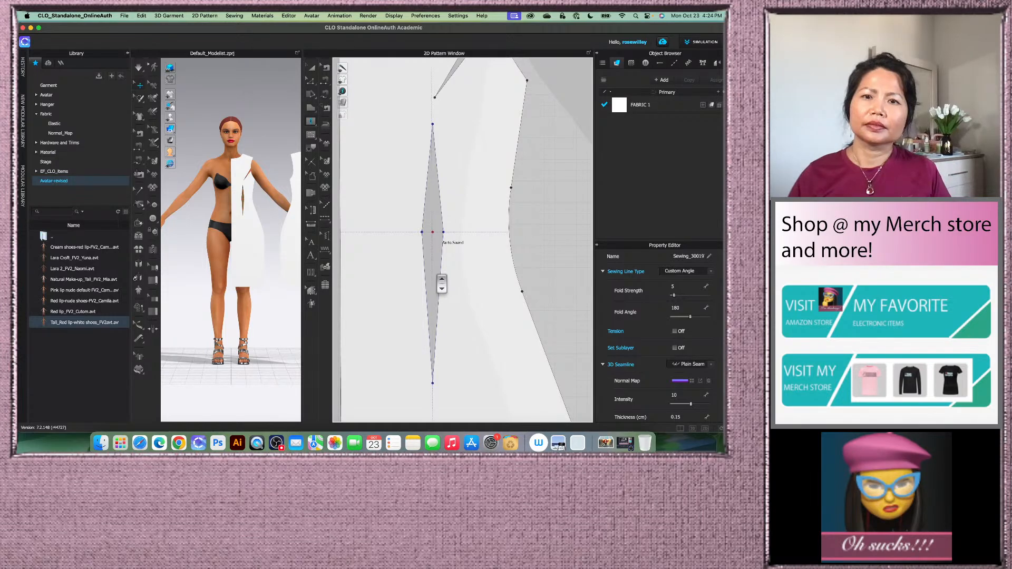
Examine the armhole and waist darts on the avatar and the armhole curve around the dart opening in the 2D pattern.
scroll(270, 208, "up", 3)
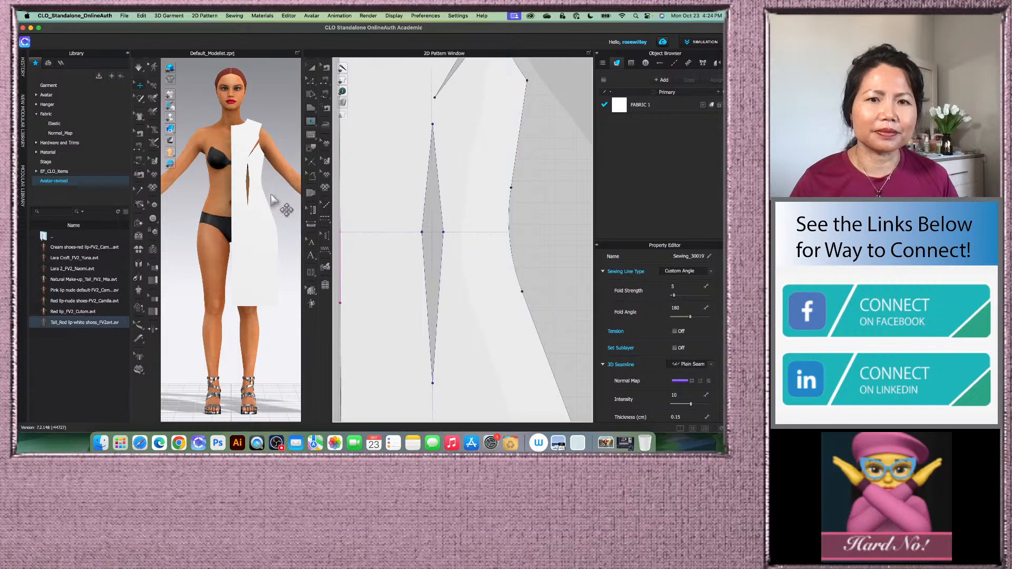
scroll(273, 248, "up", 4)
scroll(274, 252, "up", 2)
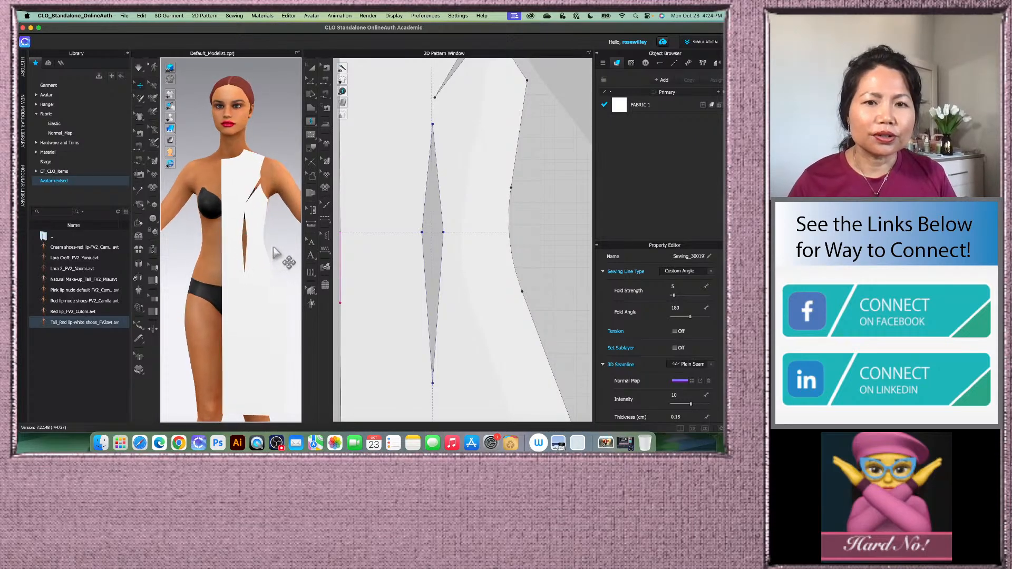
scroll(263, 243, "up", 2)
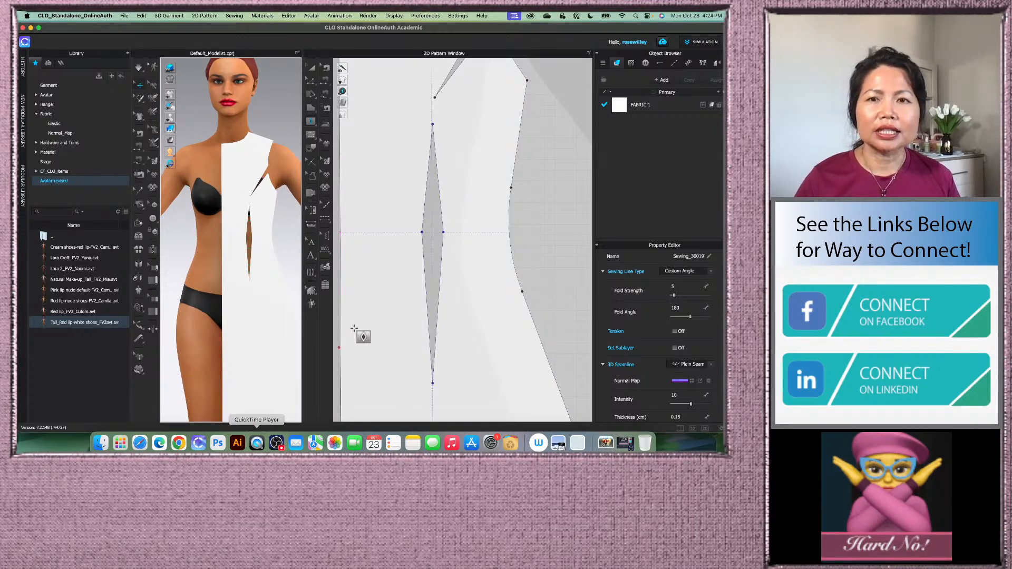
scroll(359, 332, "down", 2)
scroll(462, 121, "up", 4)
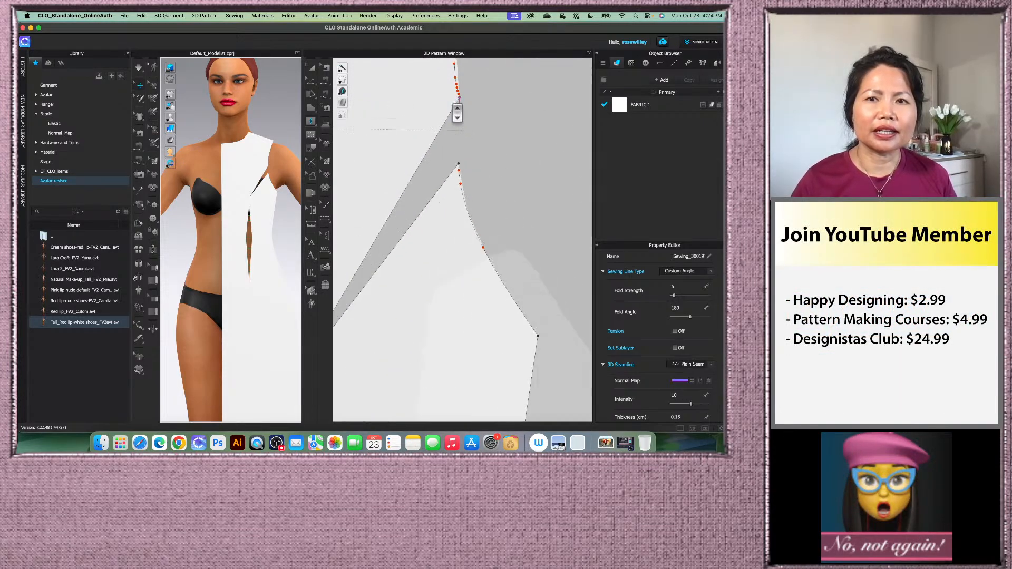
scroll(267, 172, "down", 3)
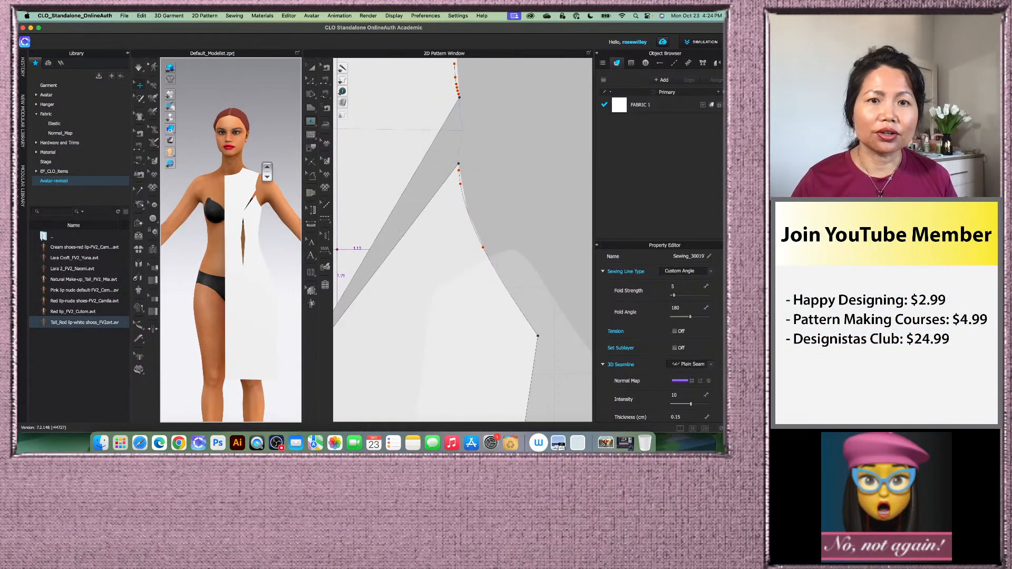
scroll(266, 171, "up", 2)
scroll(472, 260, "down", 3)
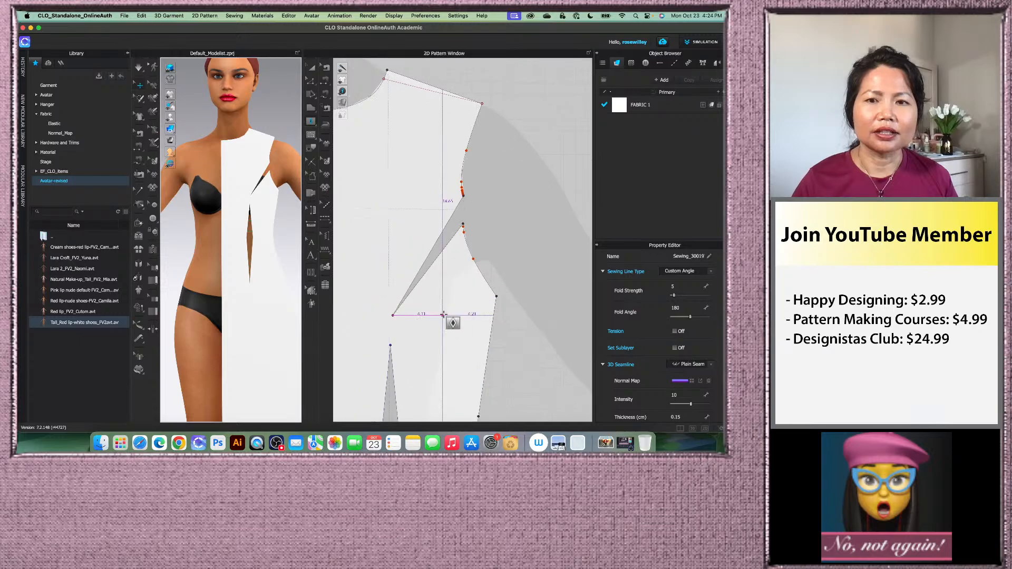
scroll(452, 226, "up", 3)
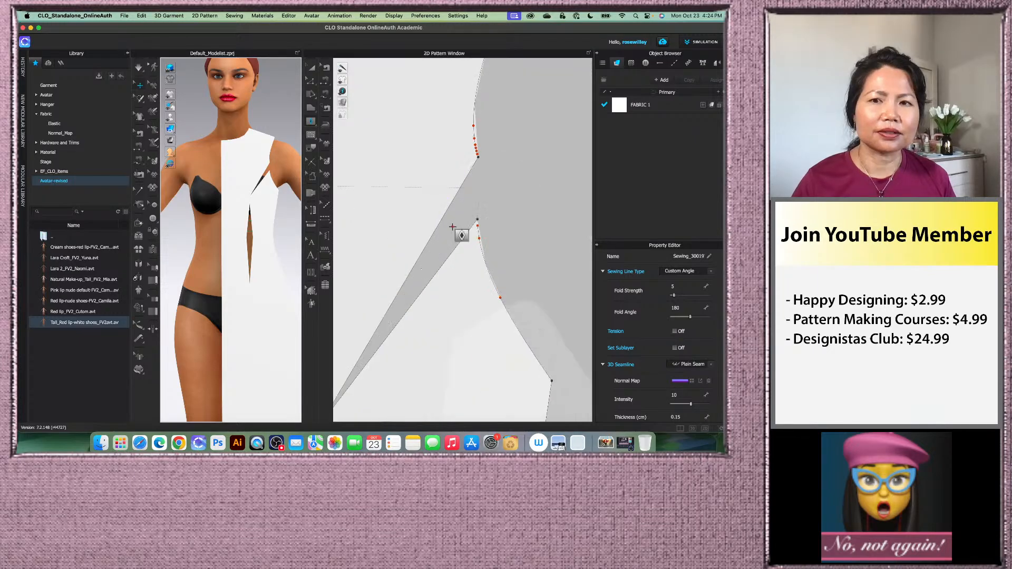
Compare the armhole and waist dart tips on the avatar's bust with their positions in the 2D pattern.
scroll(453, 227, "down", 2)
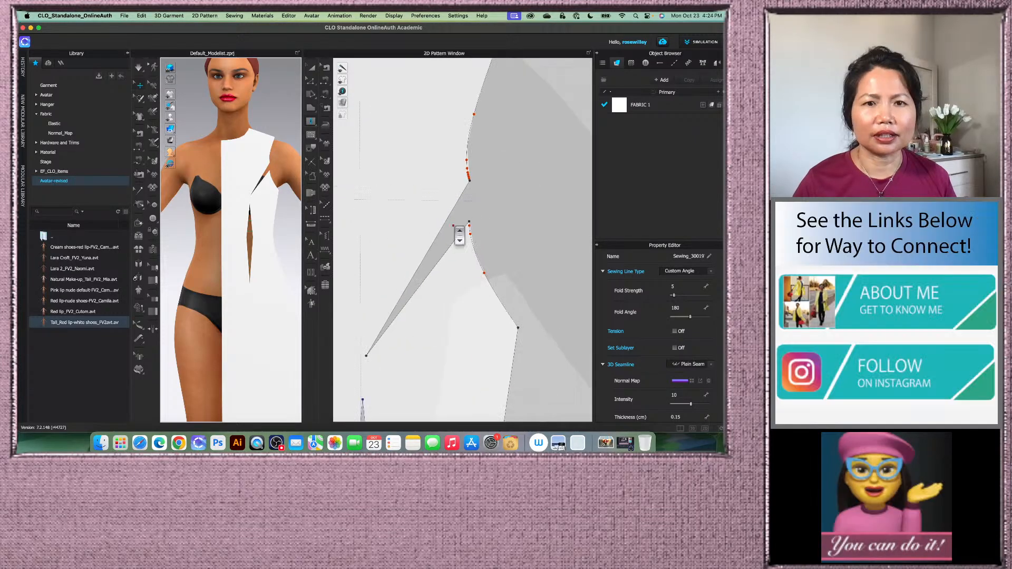
scroll(453, 228, "down", 3)
scroll(297, 175, "down", 2)
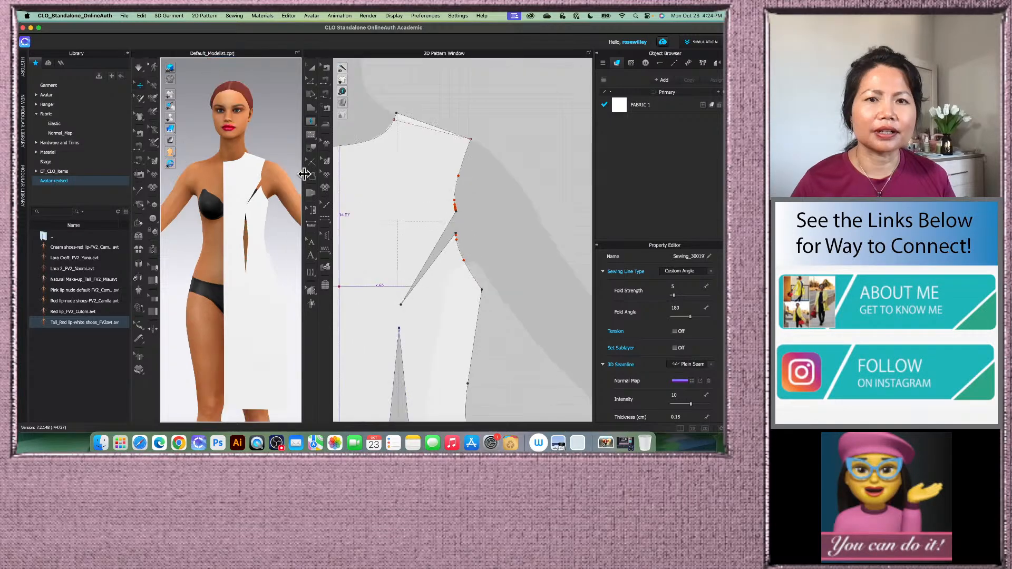
left_click(262, 192)
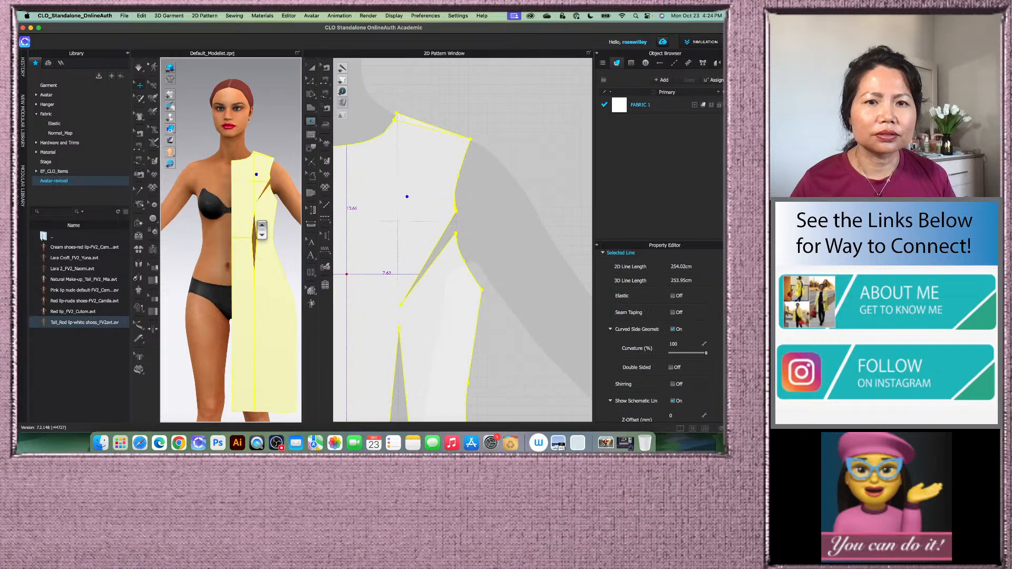
left_click(278, 270)
scroll(279, 270, "down", 2)
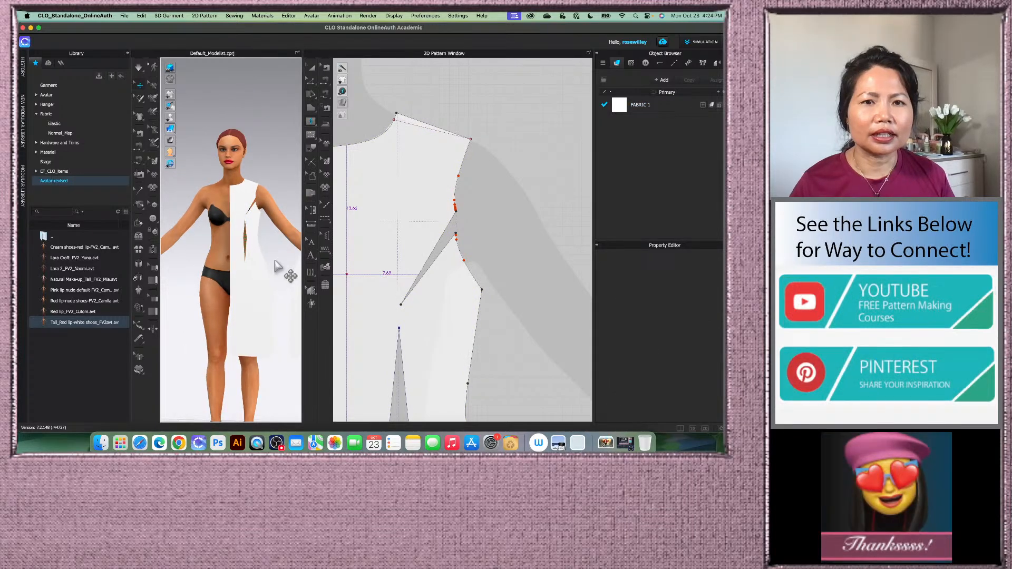
scroll(274, 222, "up", 3)
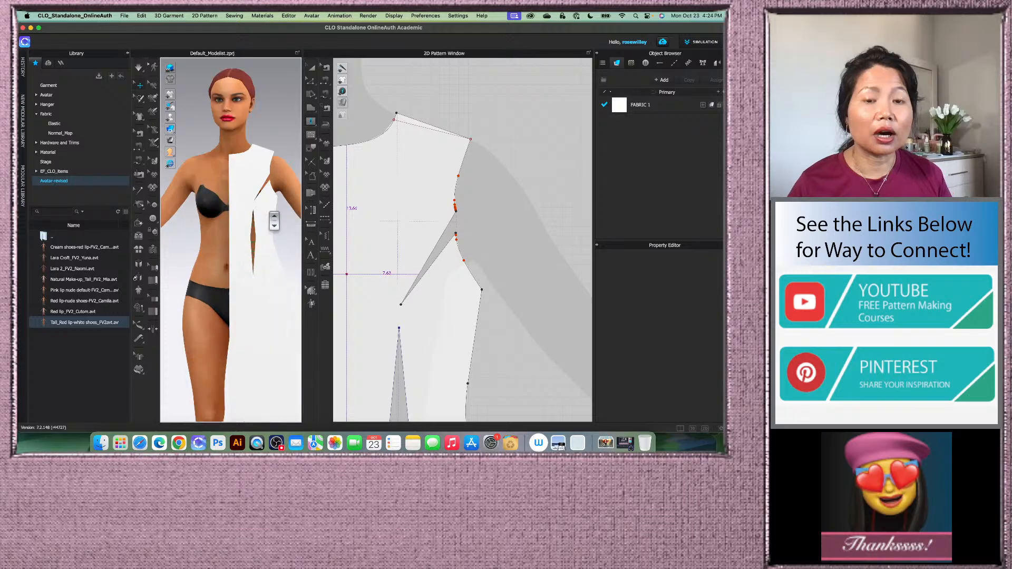
scroll(274, 221, "up", 2)
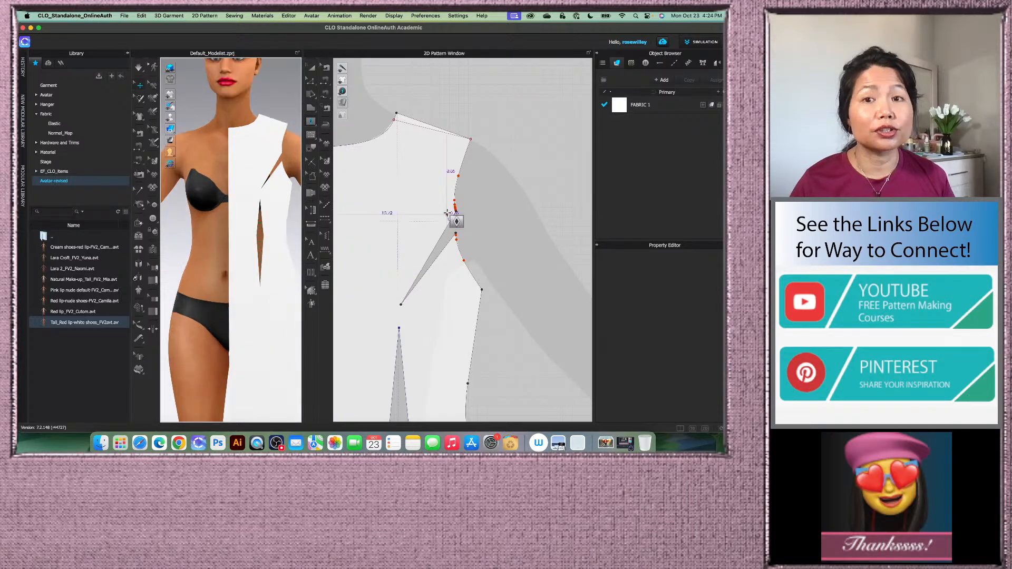
scroll(447, 213, "up", 3)
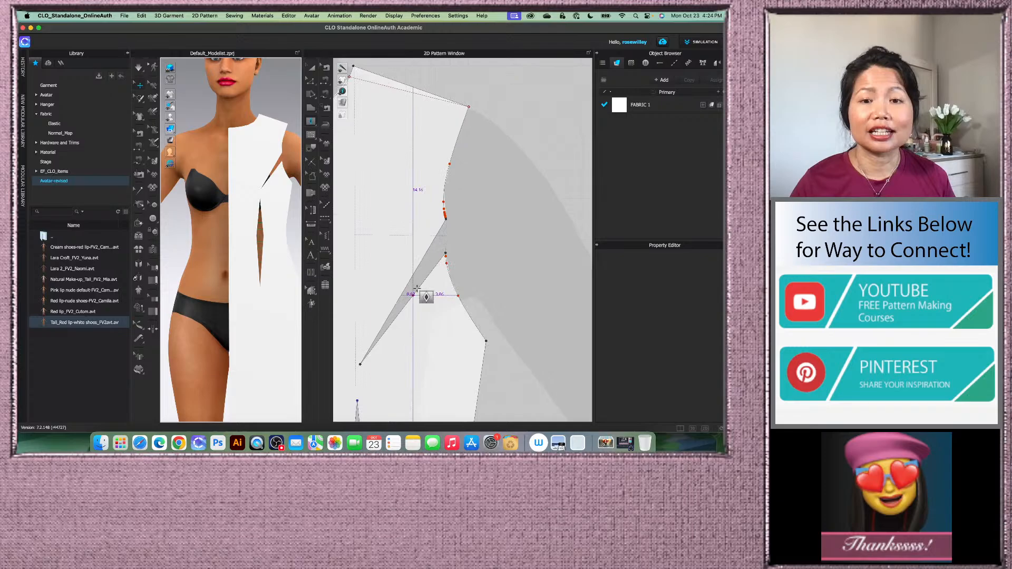
scroll(416, 289, "down", 2)
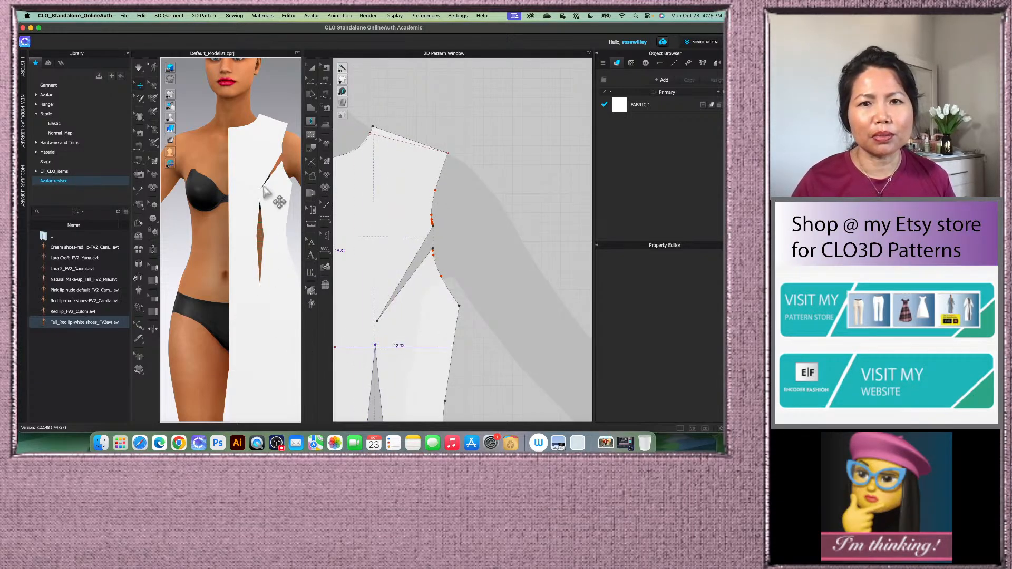
Shorten the armhole dart by moving its tip up and outward toward the armhole, then fine-tune the tip's position.
left_click(311, 81)
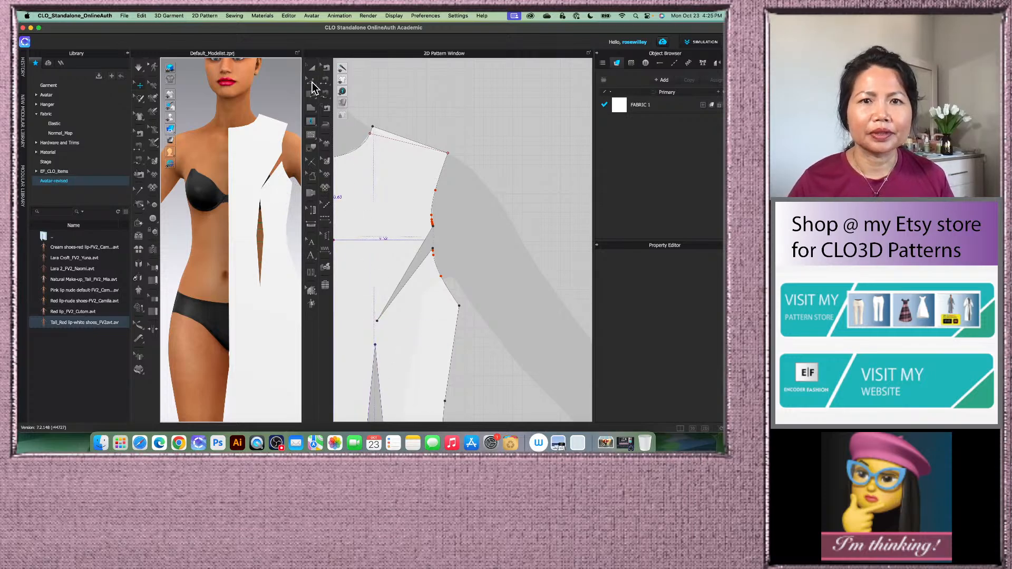
left_click(377, 321)
left_click_drag(378, 322, 397, 295)
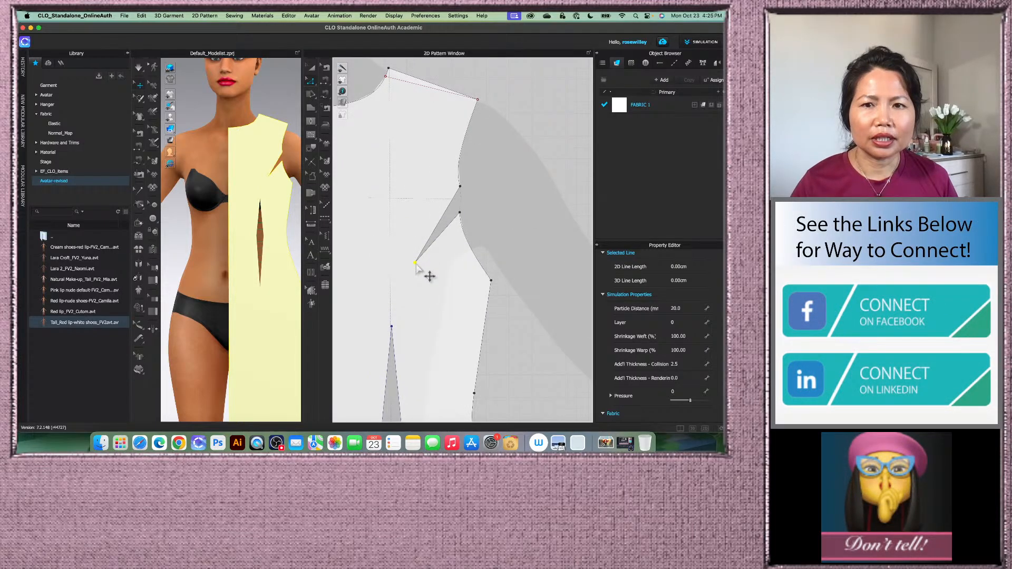
left_click_drag(416, 264, 413, 276)
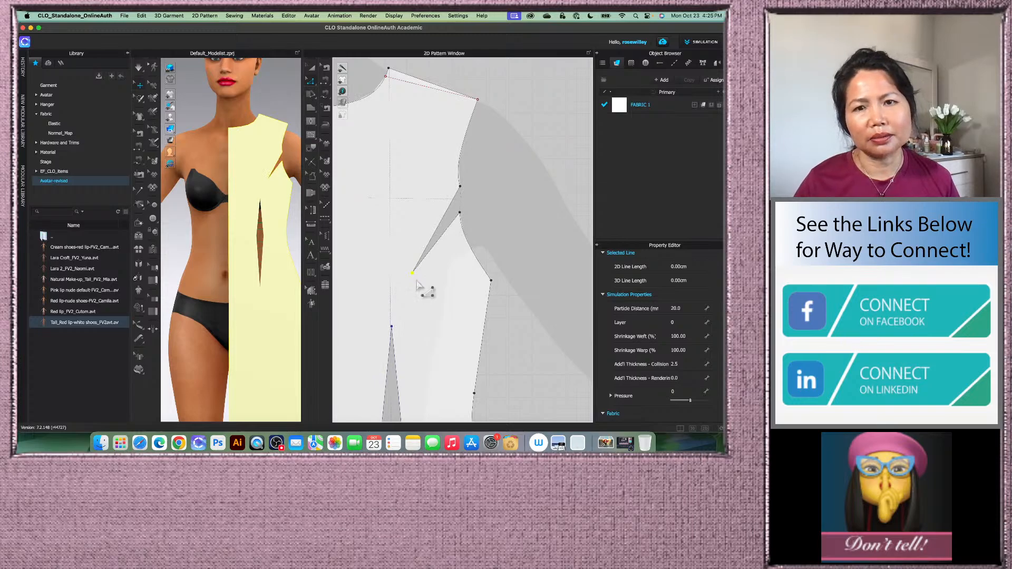
Lower the upper tip of the diamond waist dart slightly along its vertical centre line.
scroll(420, 307, "down", 3)
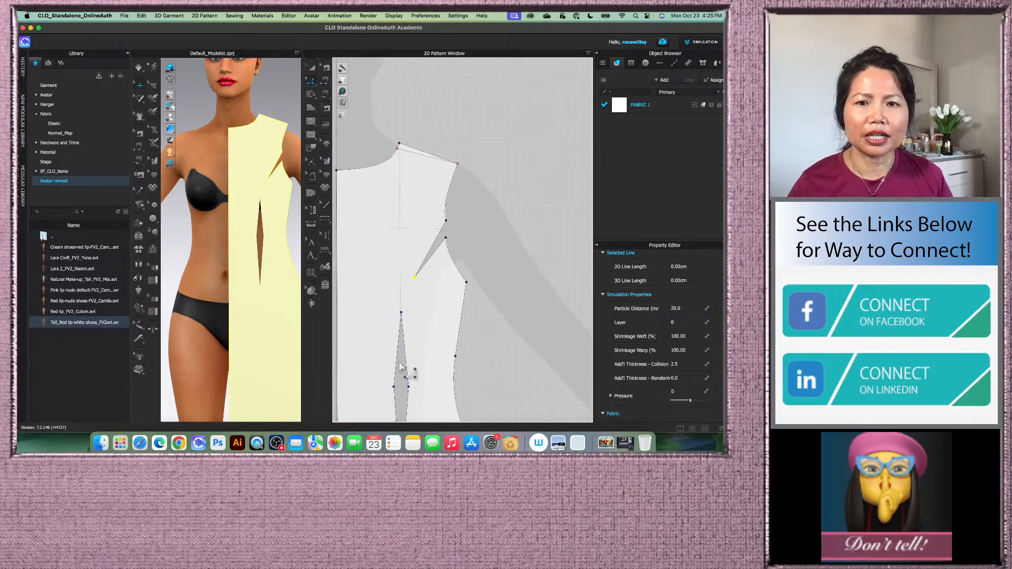
scroll(401, 362, "up", 4)
scroll(406, 332, "down", 3)
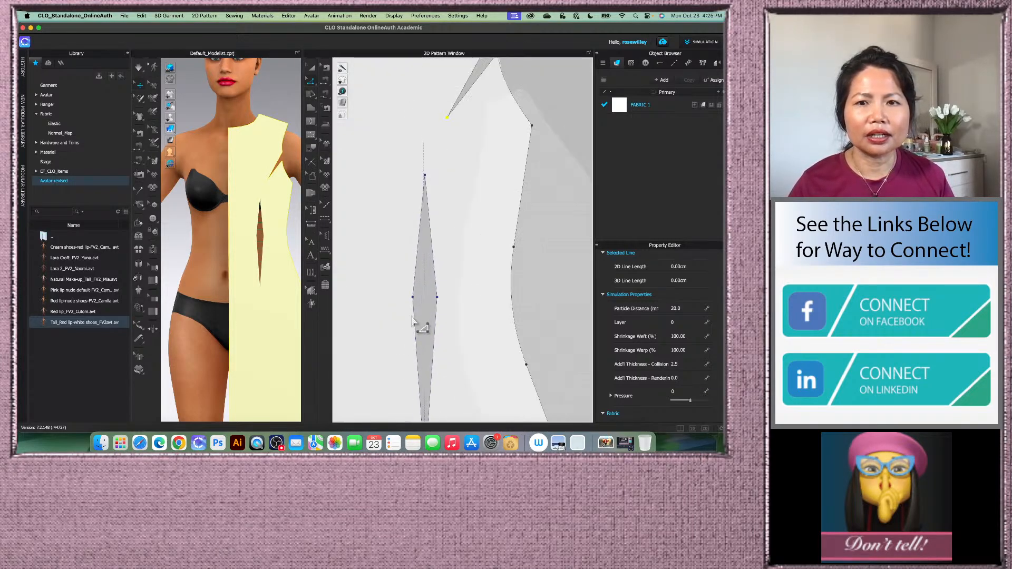
scroll(413, 245, "up", 3)
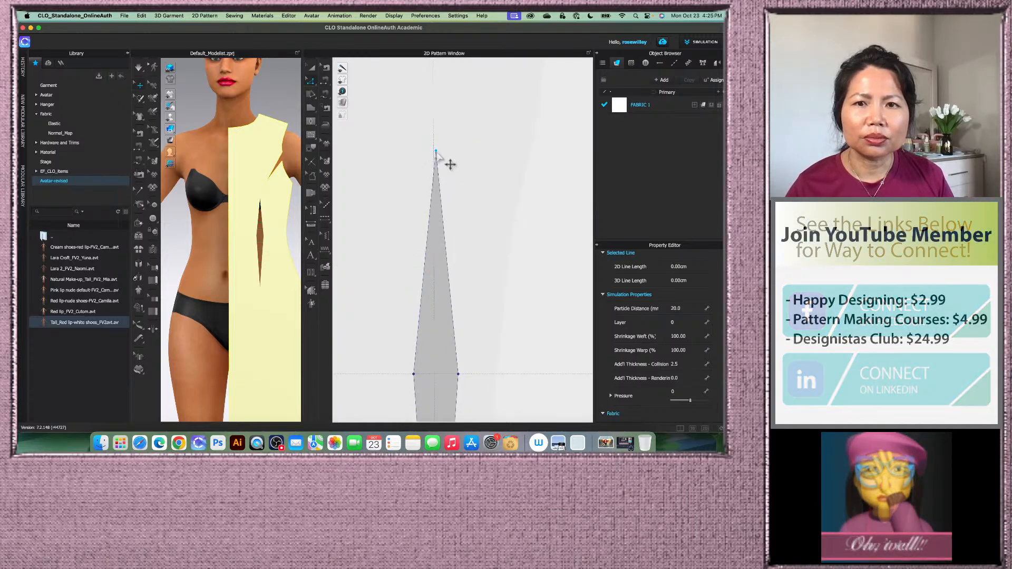
left_click_drag(436, 152, 435, 168)
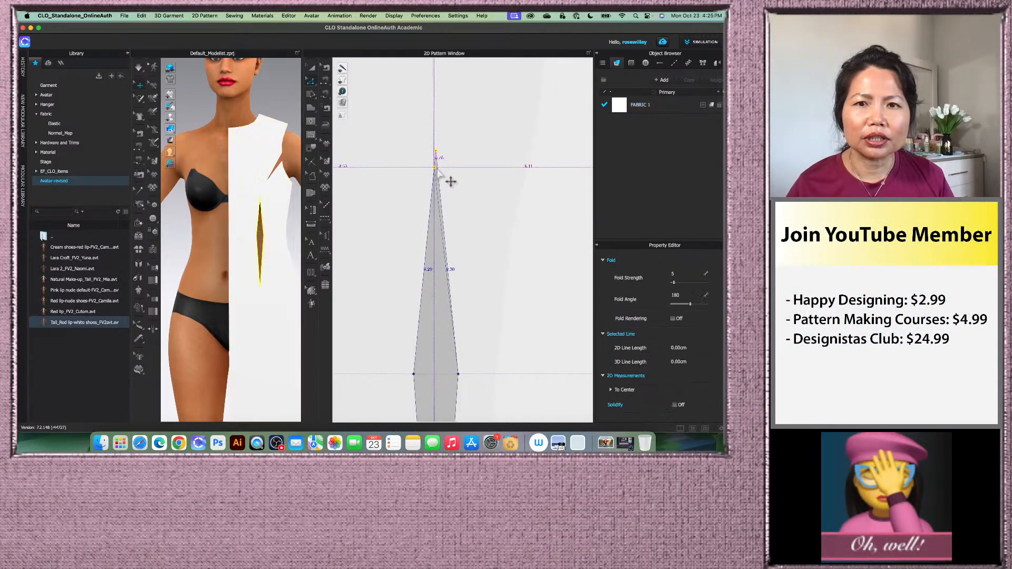
scroll(437, 180, "up", 3)
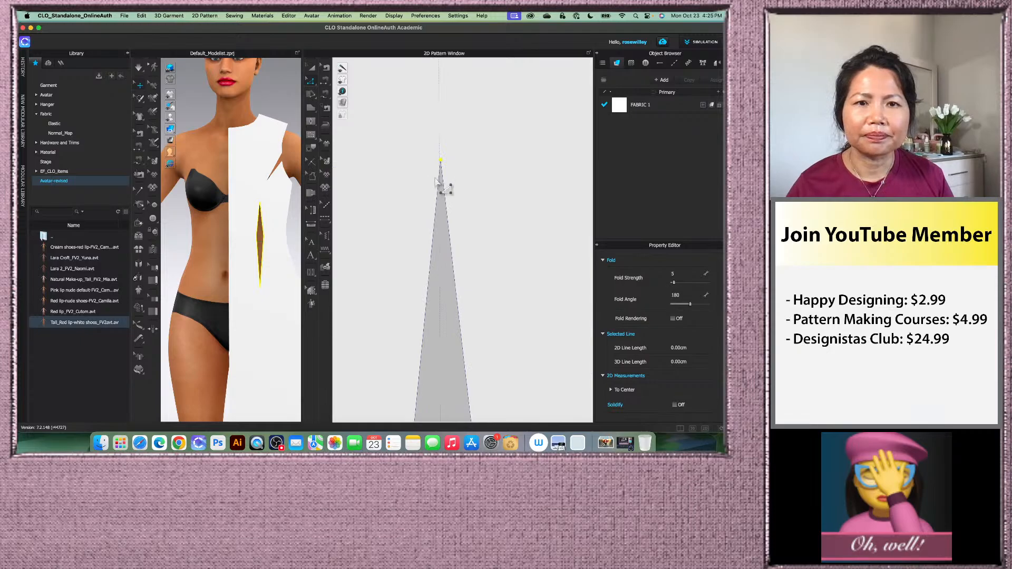
scroll(440, 180, "down", 3)
scroll(459, 285, "down", 5)
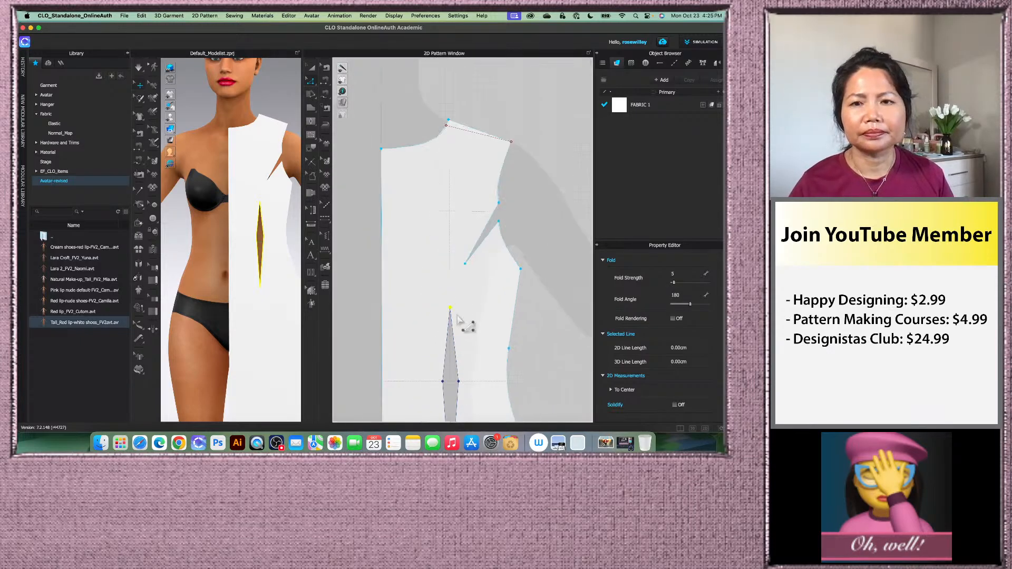
scroll(482, 208, "down", 4)
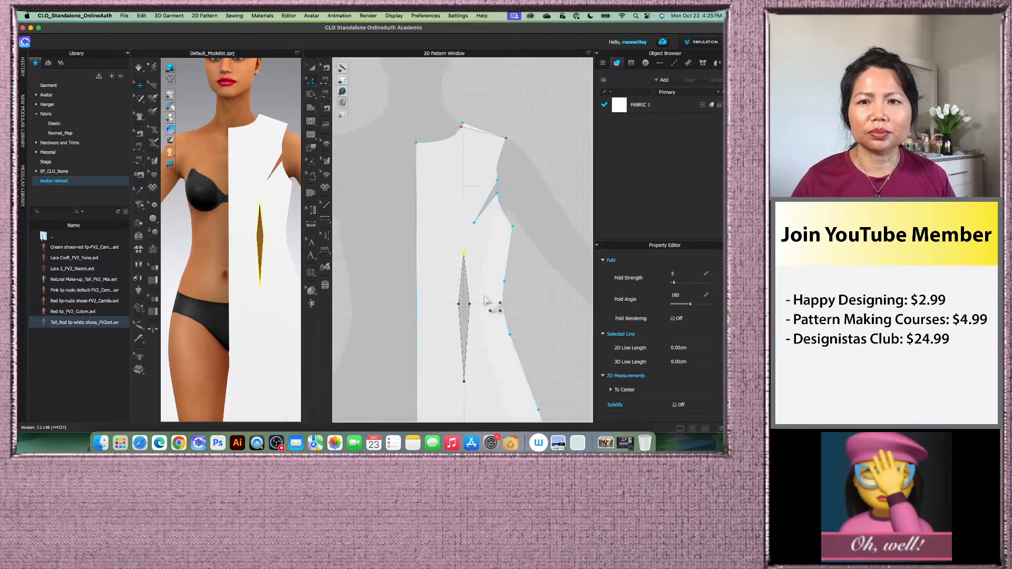
Measure the two legs of the armhole dart and compare their lengths.
scroll(499, 188, "up", 5)
scroll(506, 193, "up", 2)
scroll(482, 247, "down", 3)
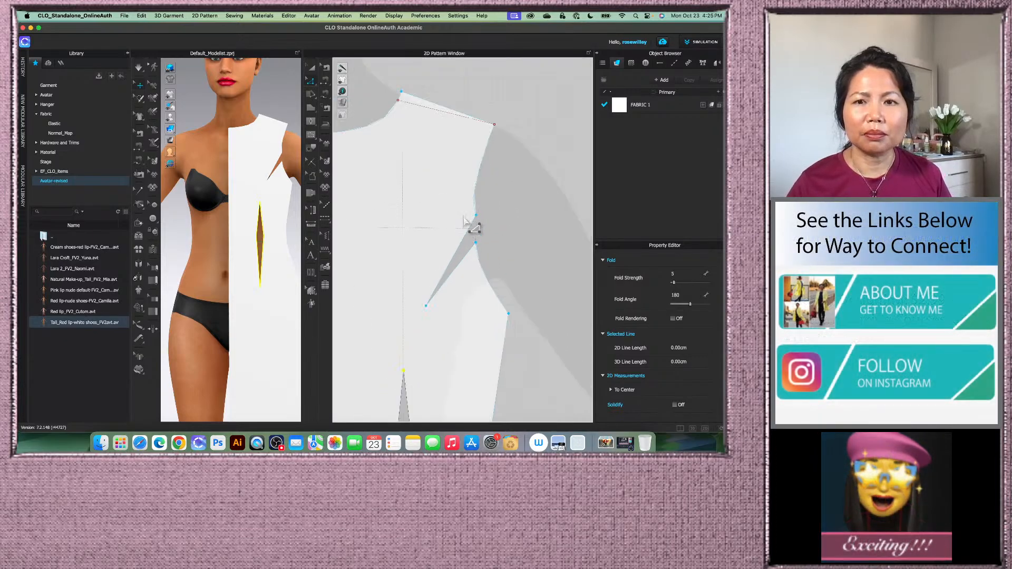
scroll(478, 206, "up", 1)
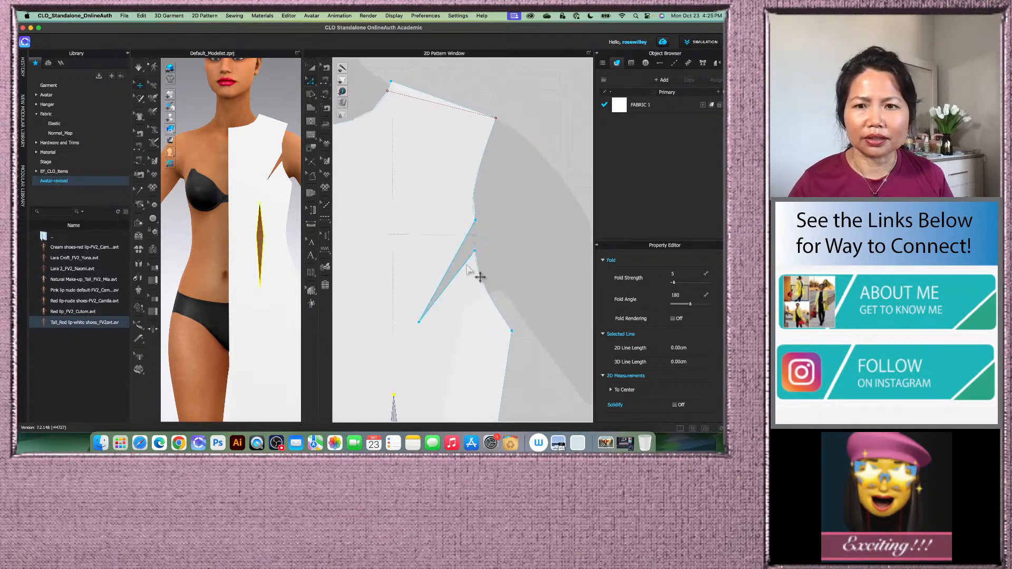
left_click(475, 272)
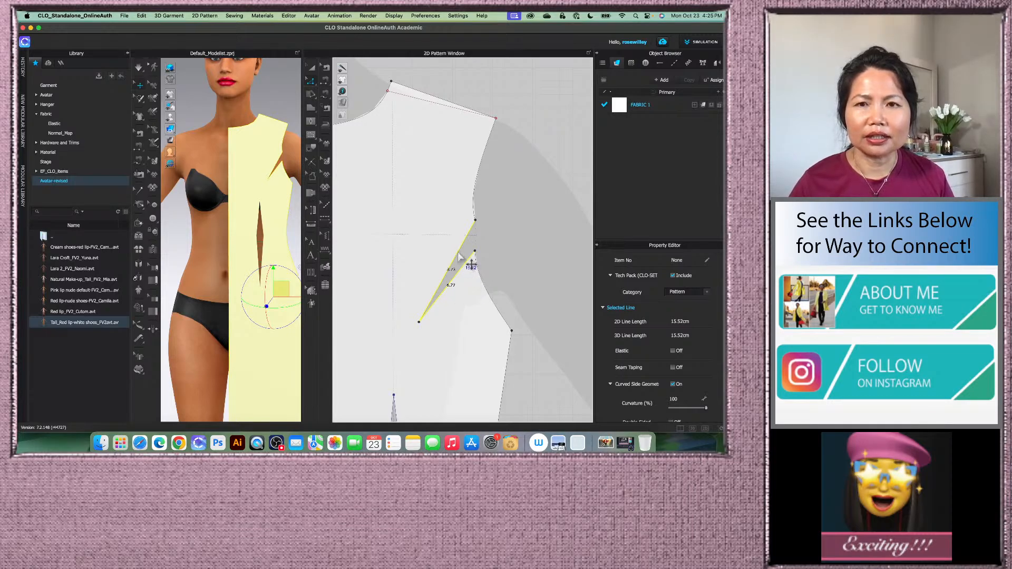
scroll(459, 257, "down", 2)
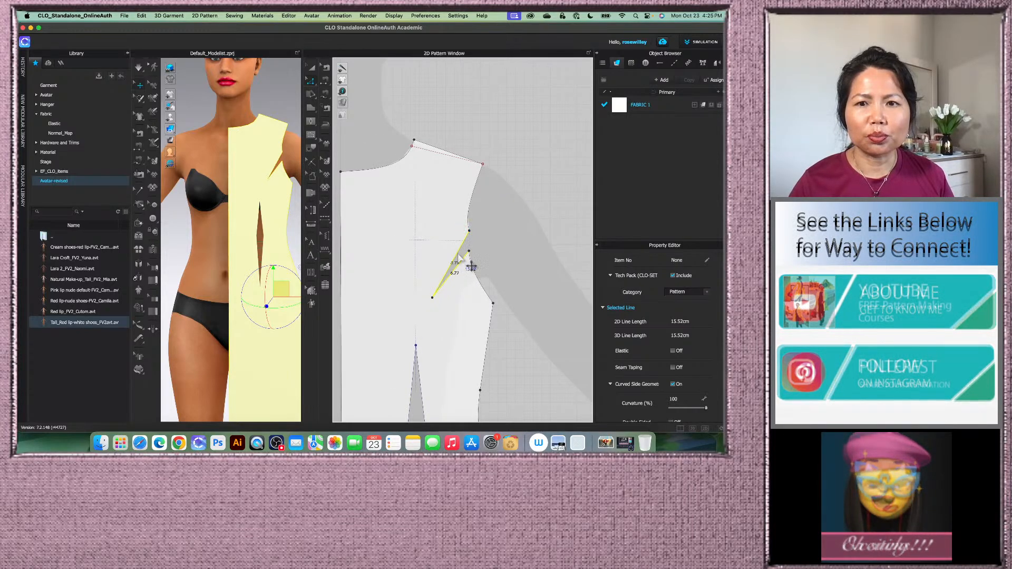
scroll(460, 259, "up", 4)
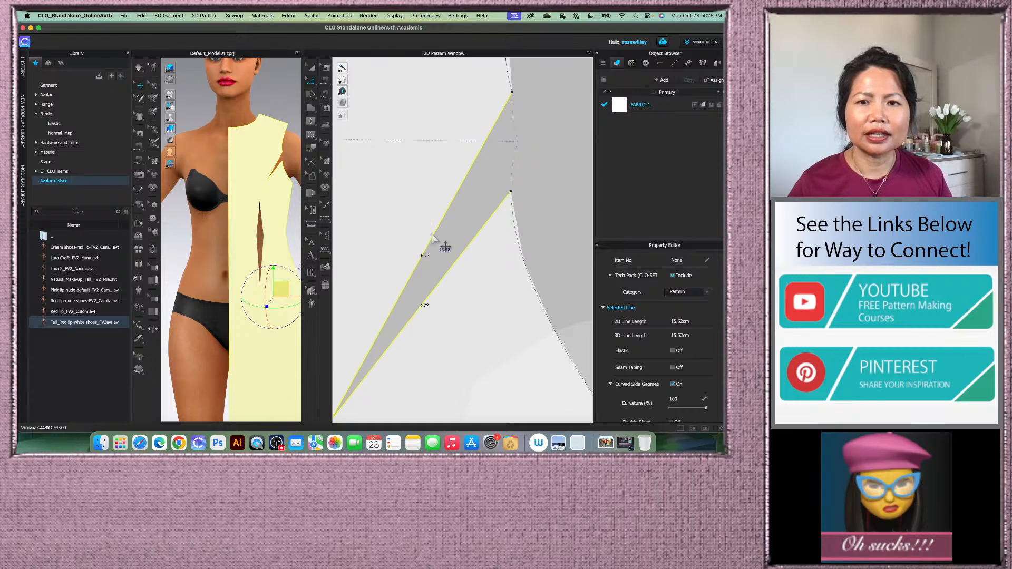
scroll(446, 245, "down", 2)
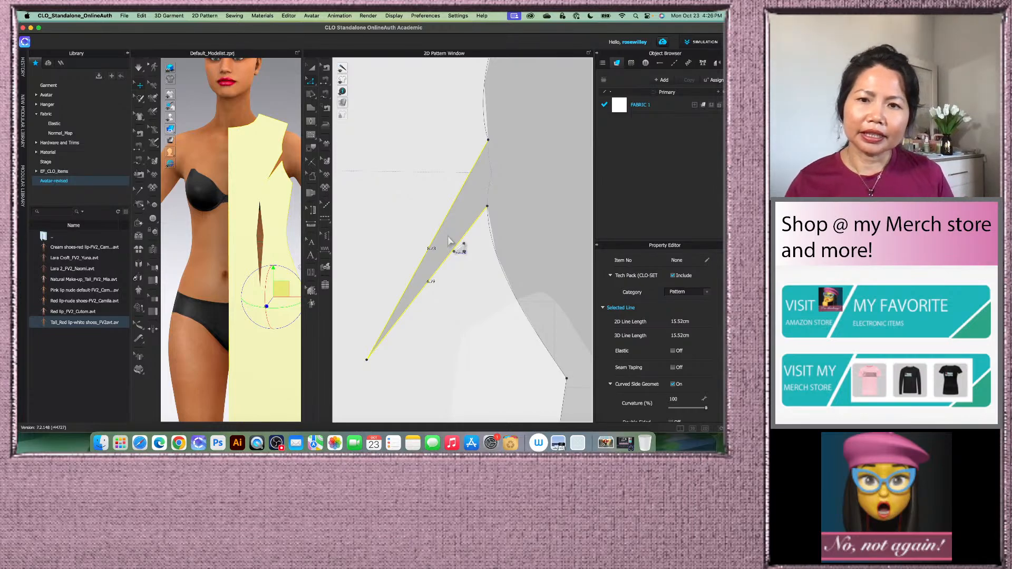
Calculate the difference between the armhole dart leg lengths, 8.73-6.79, in Spotlight Search.
key("super+space")
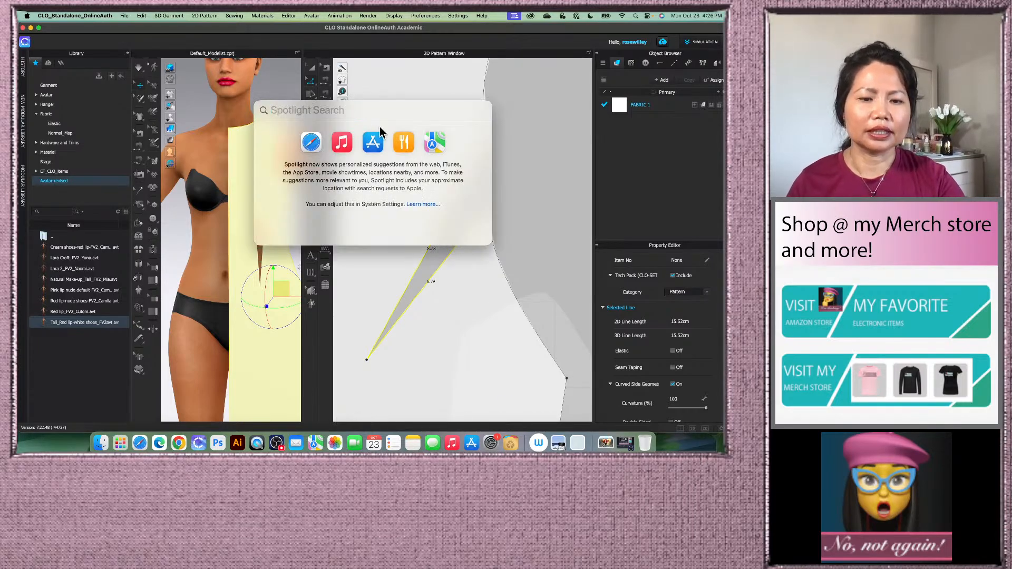
type("8.7")
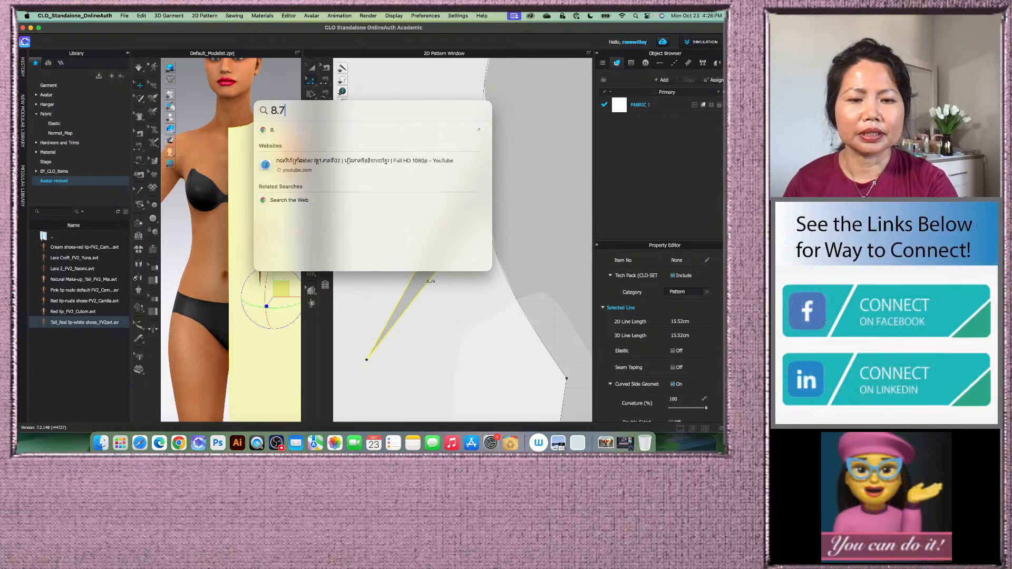
type("3-")
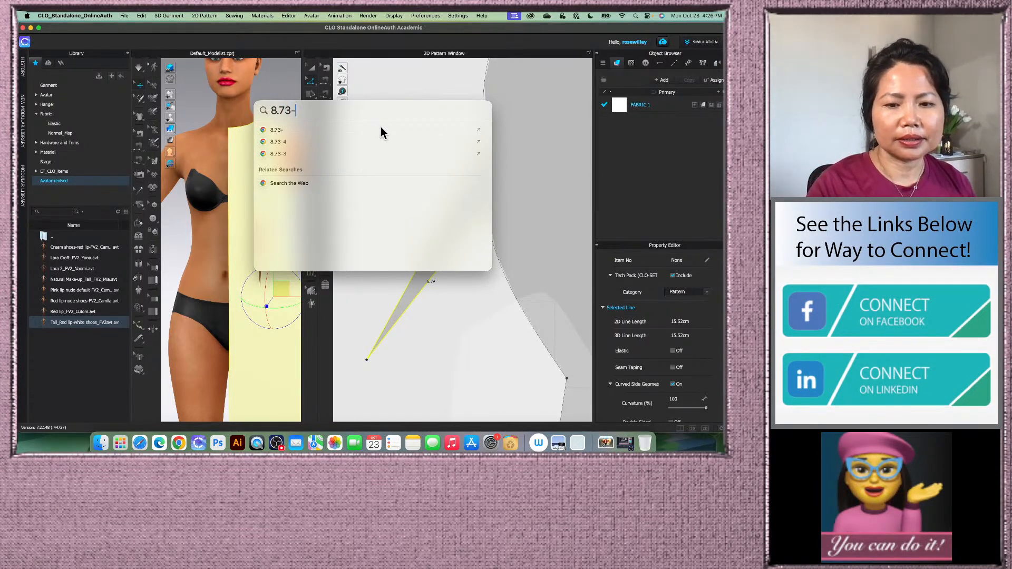
type("6.")
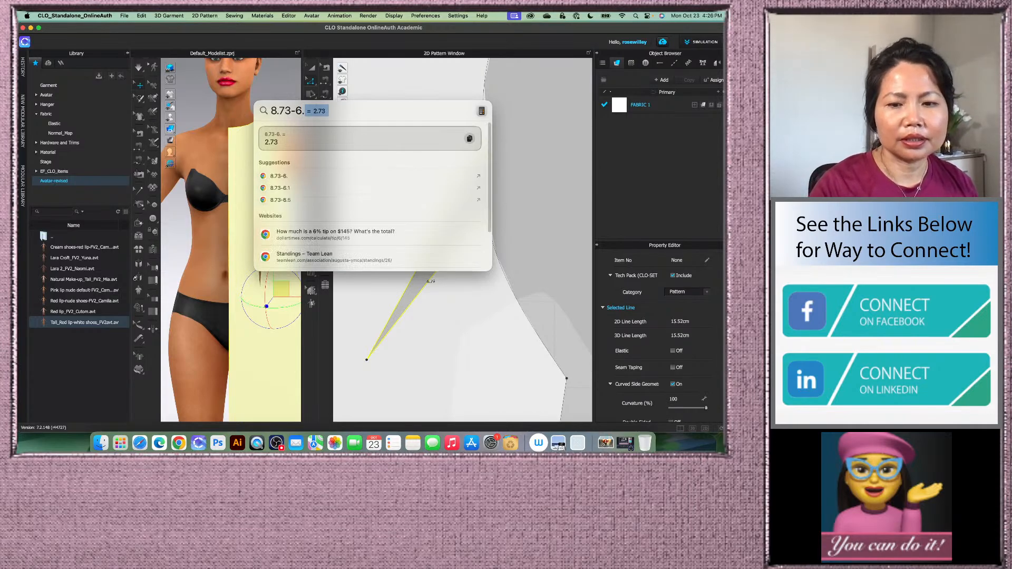
type("79")
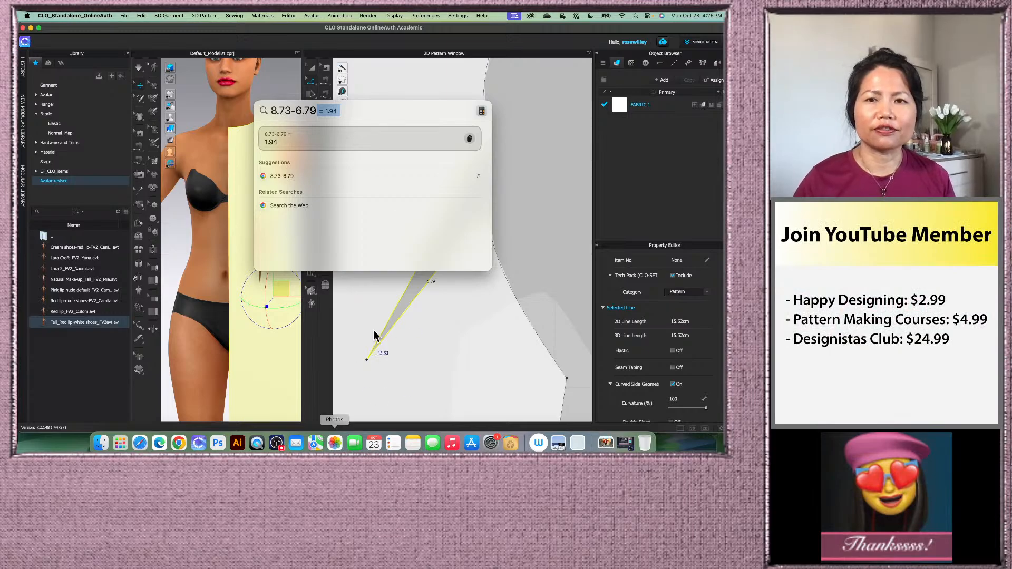
left_click(535, 238)
Move the upper armhole dart leg's outer point 1.94 cm inward along the leg, making the leg 6.79 cm long.
left_click(484, 176)
scroll(483, 184, "down", 3)
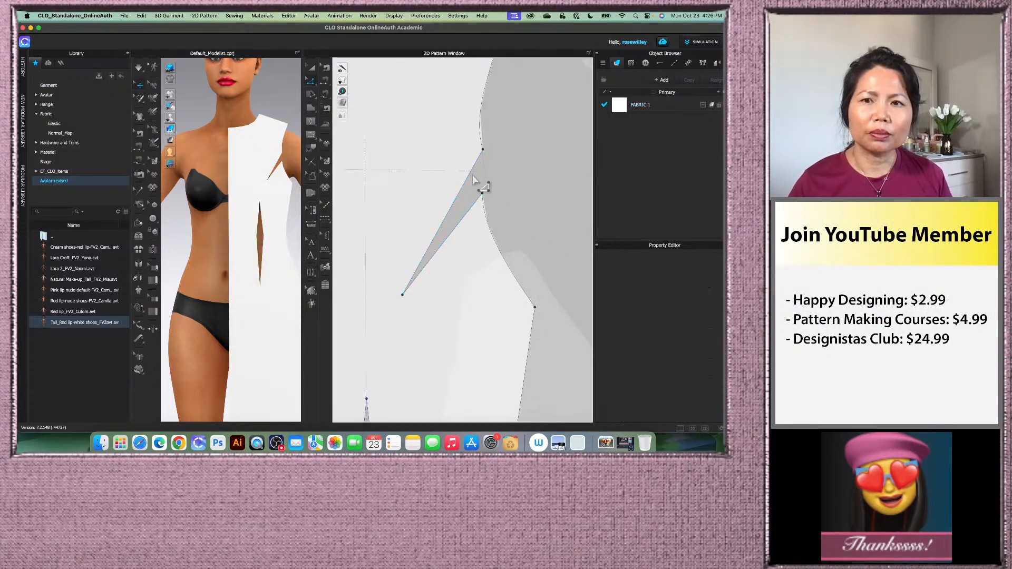
left_click(482, 153)
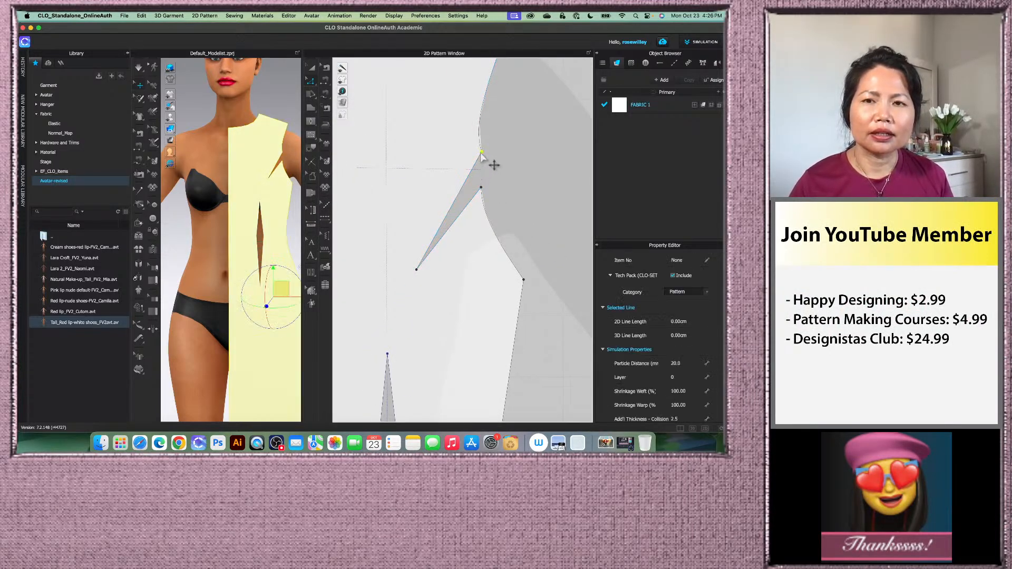
left_click_drag(481, 154, 476, 165)
right_click(477, 165)
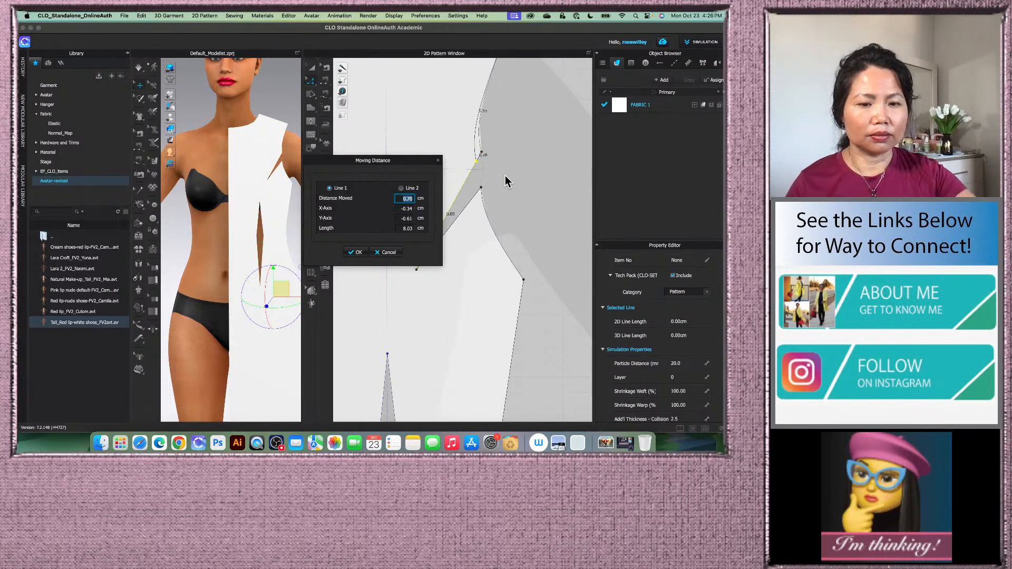
type("1.9")
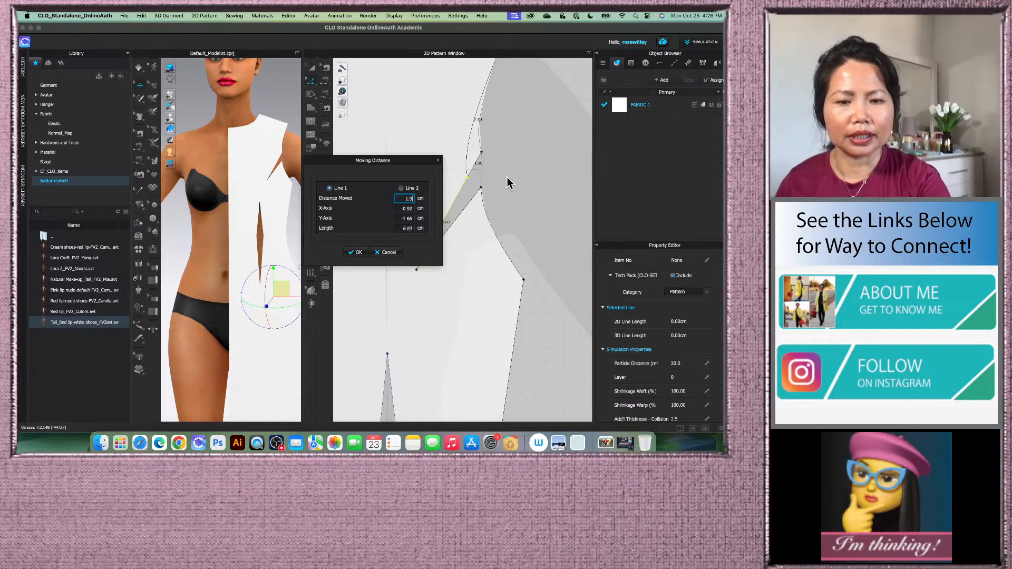
type("4")
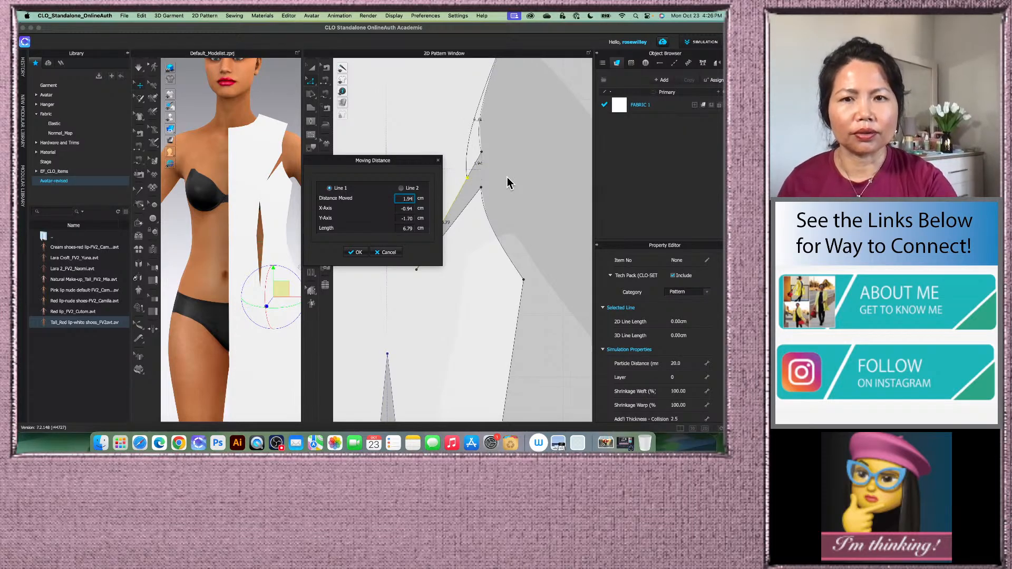
left_click(356, 253)
scroll(471, 232, "down", 5)
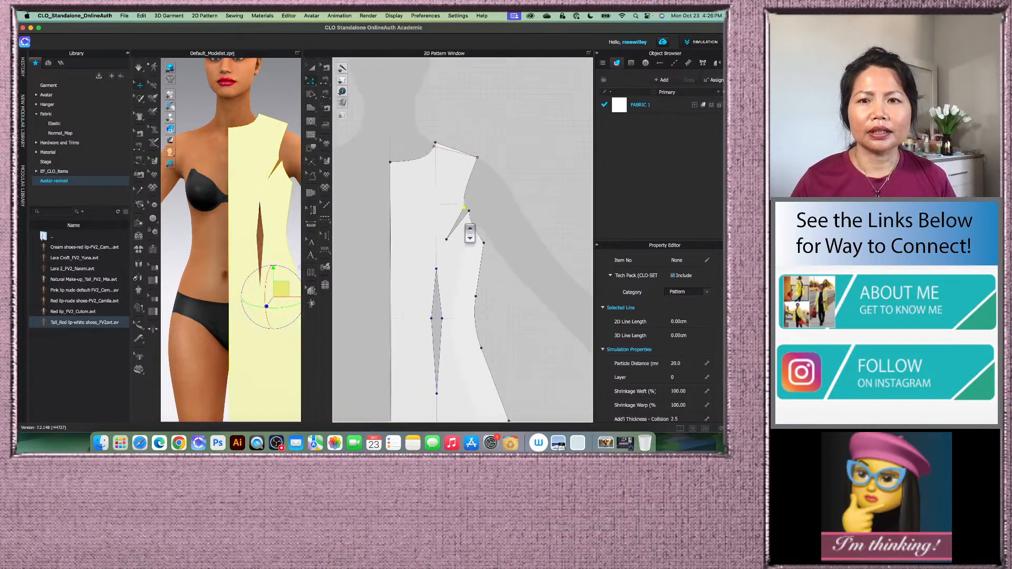
Compare the lengths of the two armhole dart legs on the front pattern.
scroll(470, 233, "up", 4)
right_click(500, 170)
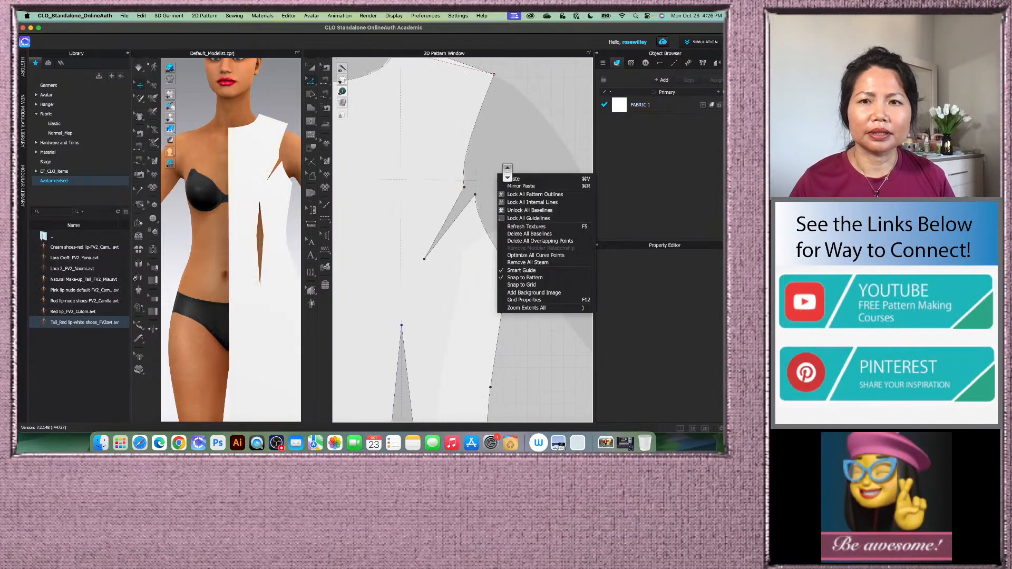
left_click(513, 153)
left_click(463, 205)
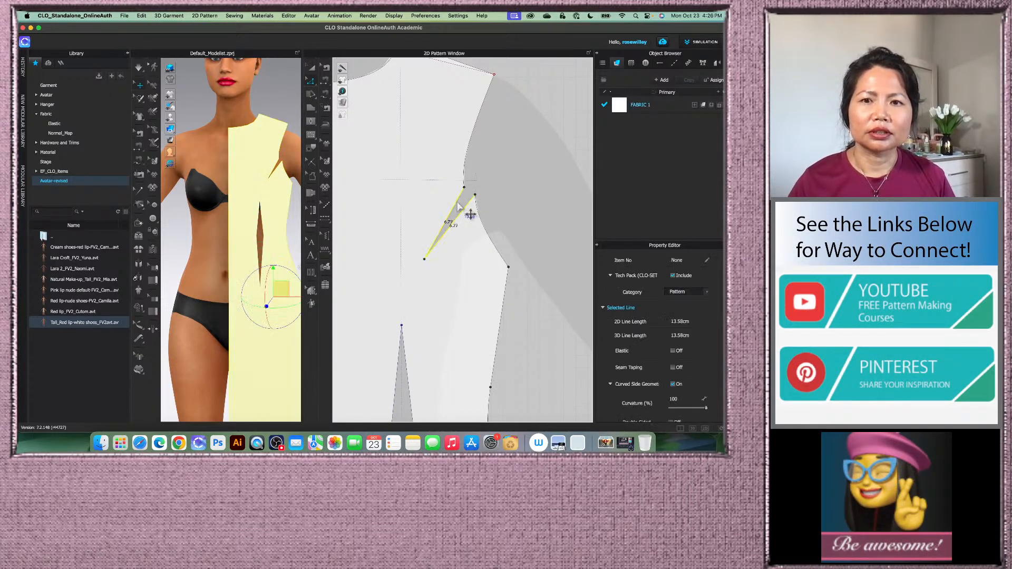
scroll(454, 205, "up", 3)
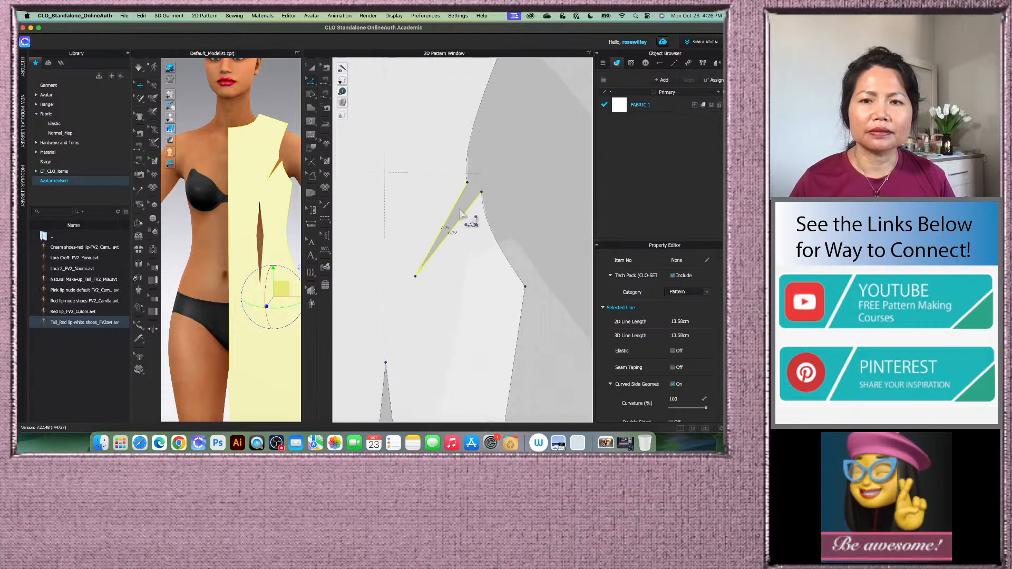
left_click(465, 209)
Offset the back pattern's horizontal waist line 3 cm downward as one internal line extended to the pattern outline.
scroll(498, 201, "down", 2)
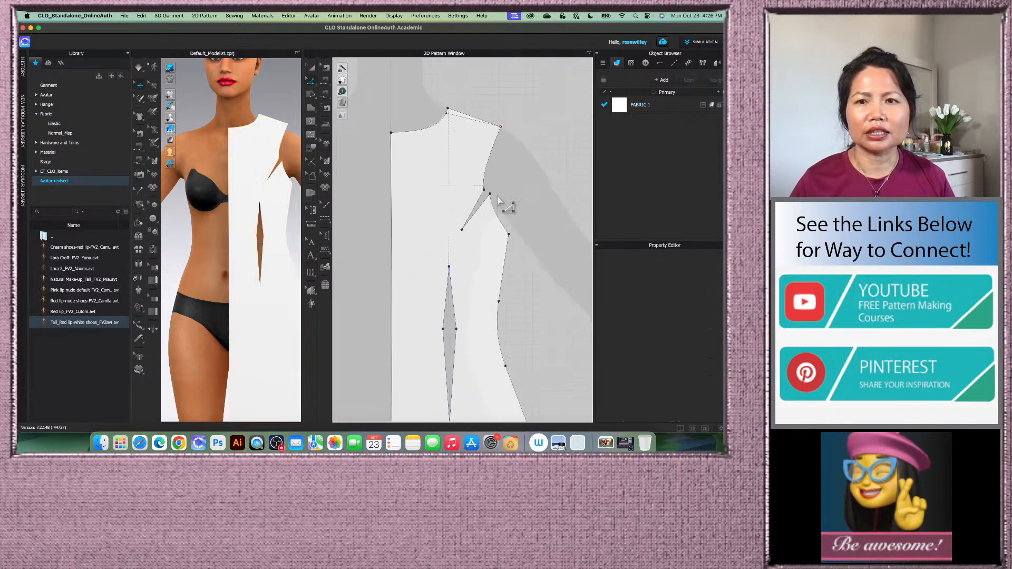
scroll(497, 203, "down", 3)
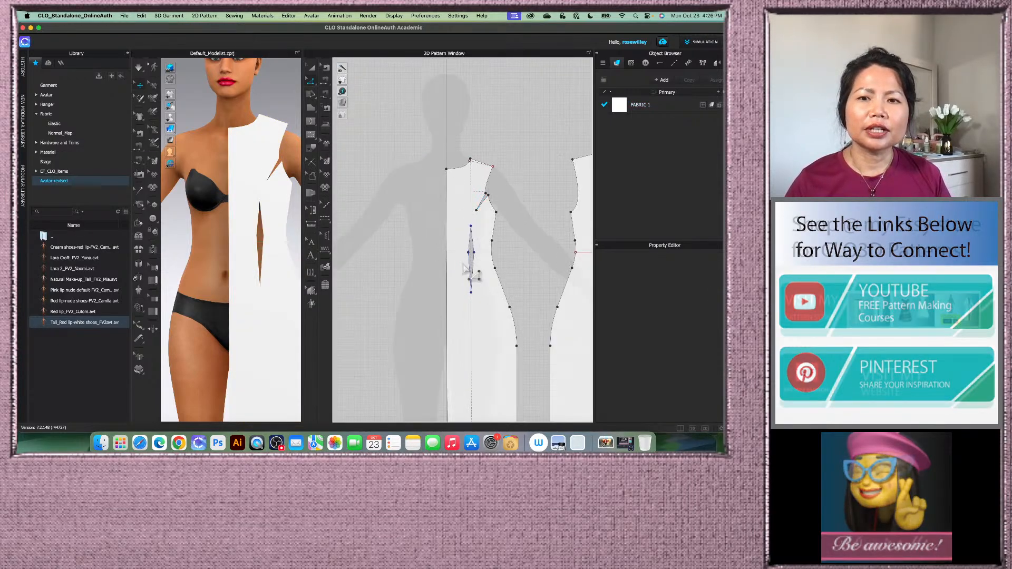
scroll(471, 269, "down", 3)
scroll(516, 266, "up", 2)
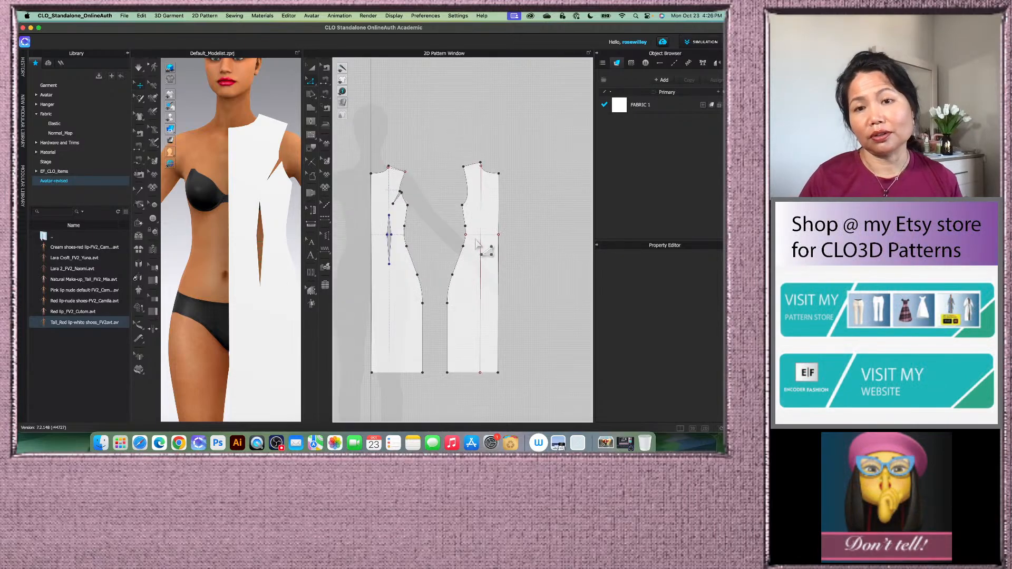
scroll(477, 240, "up", 4)
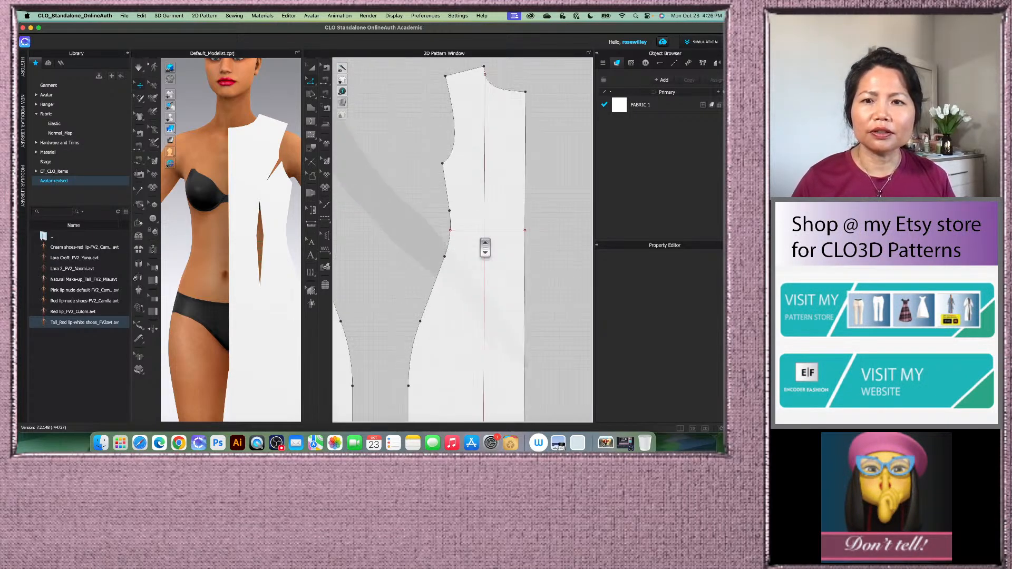
right_click(490, 230)
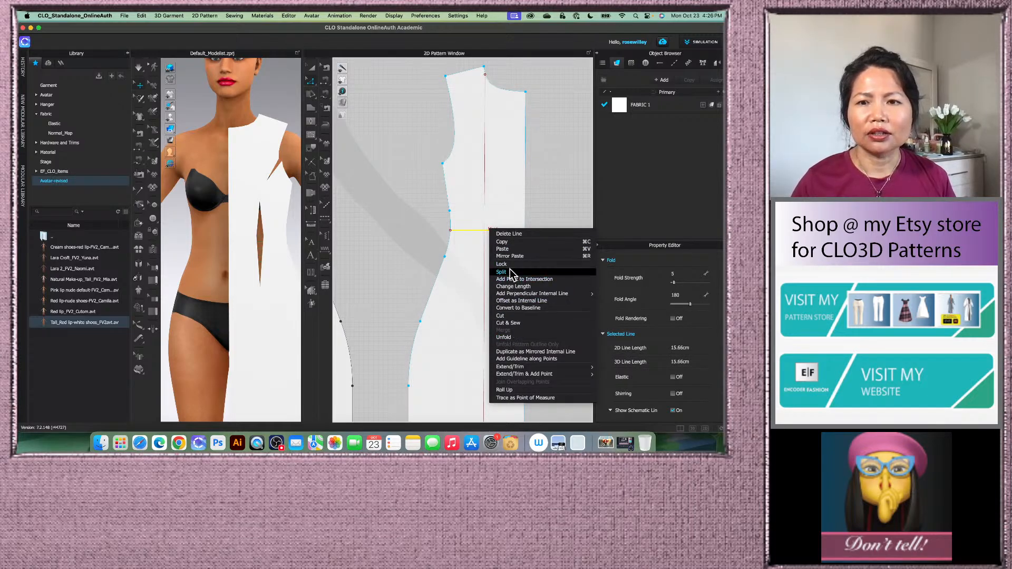
left_click(514, 301)
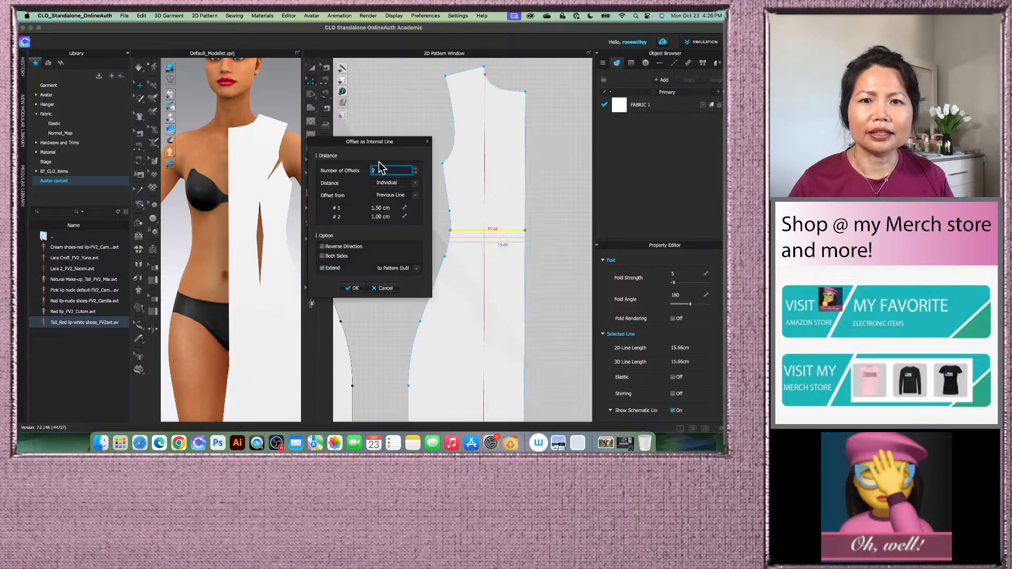
left_click(416, 173)
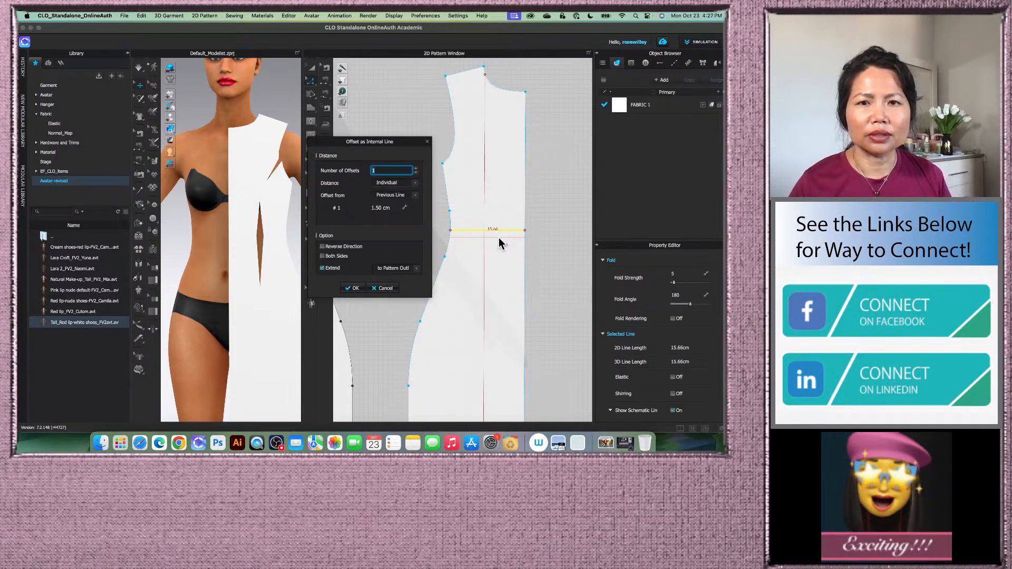
left_click(386, 210)
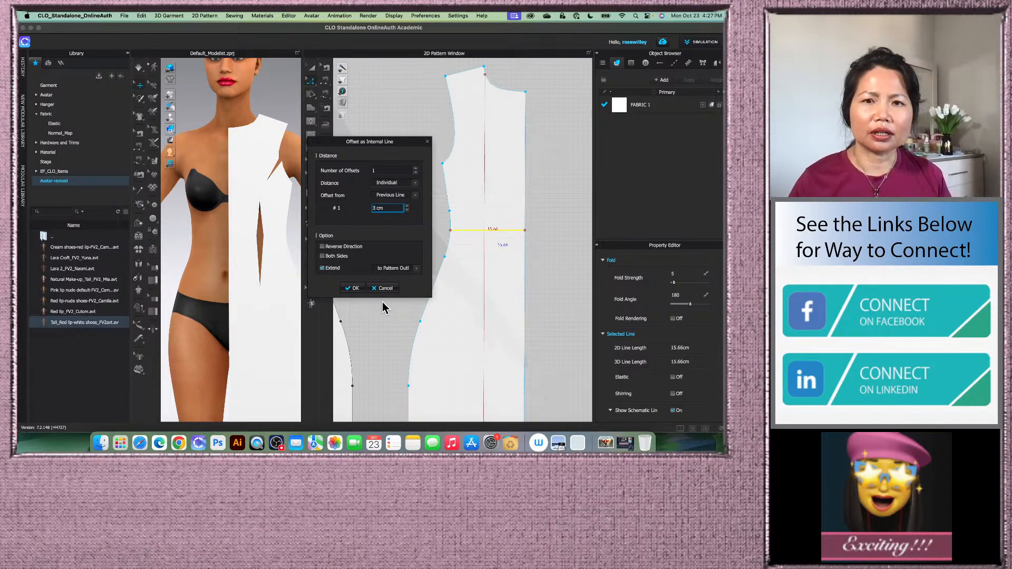
left_click(354, 289)
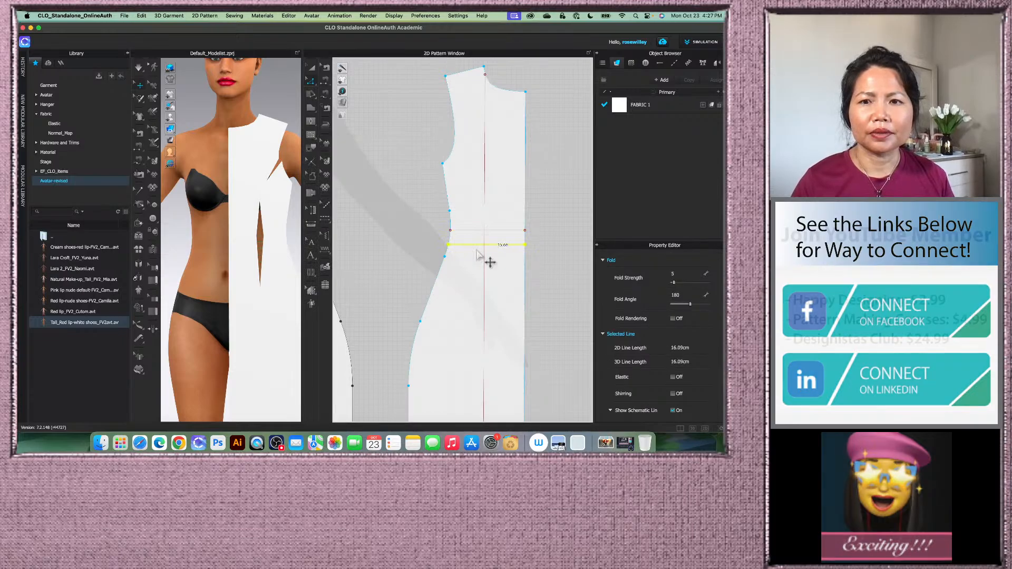
Create a back waist dart where the offset line meets the vertical line, 1 cm wide each side, 10 cm up and 14 cm down.
scroll(485, 264, "down", 2)
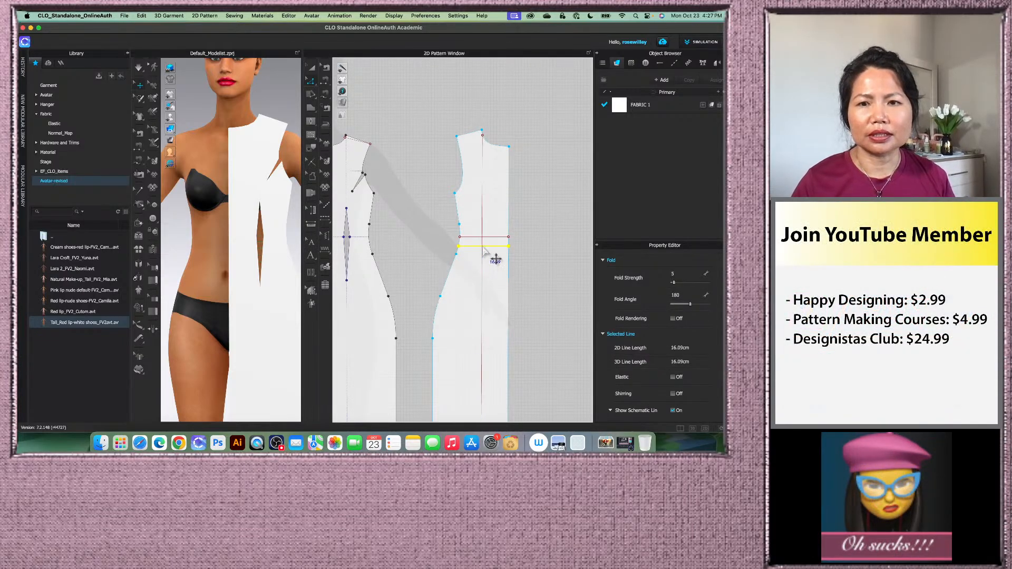
scroll(496, 258, "down", 2)
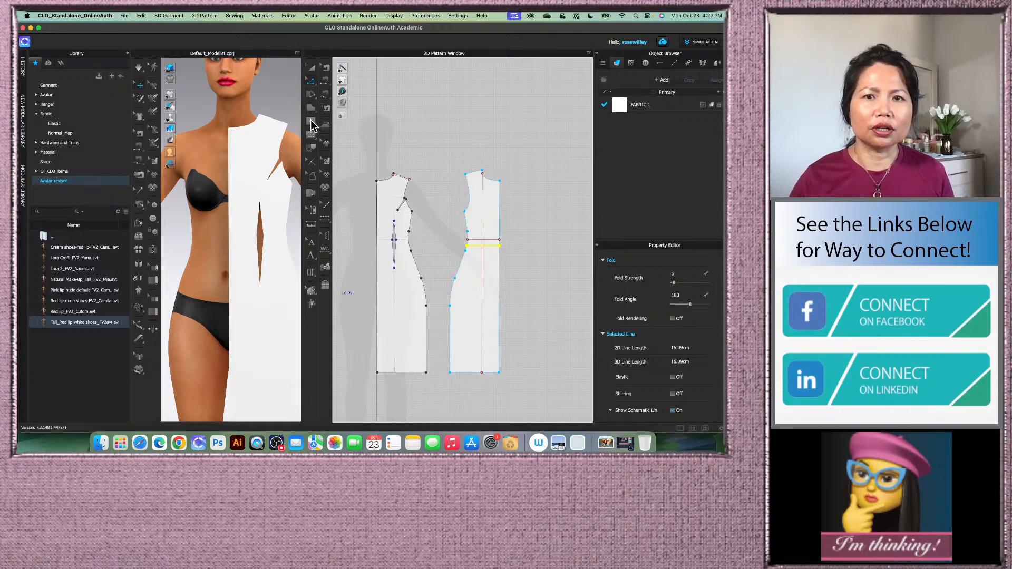
left_click(312, 122)
scroll(501, 275, "up", 3)
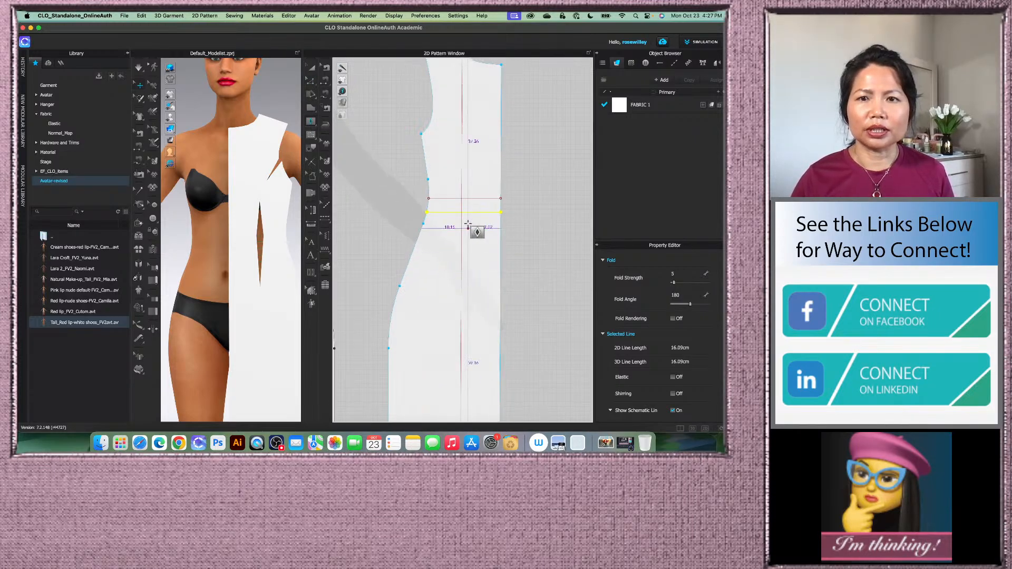
scroll(468, 225, "up", 5)
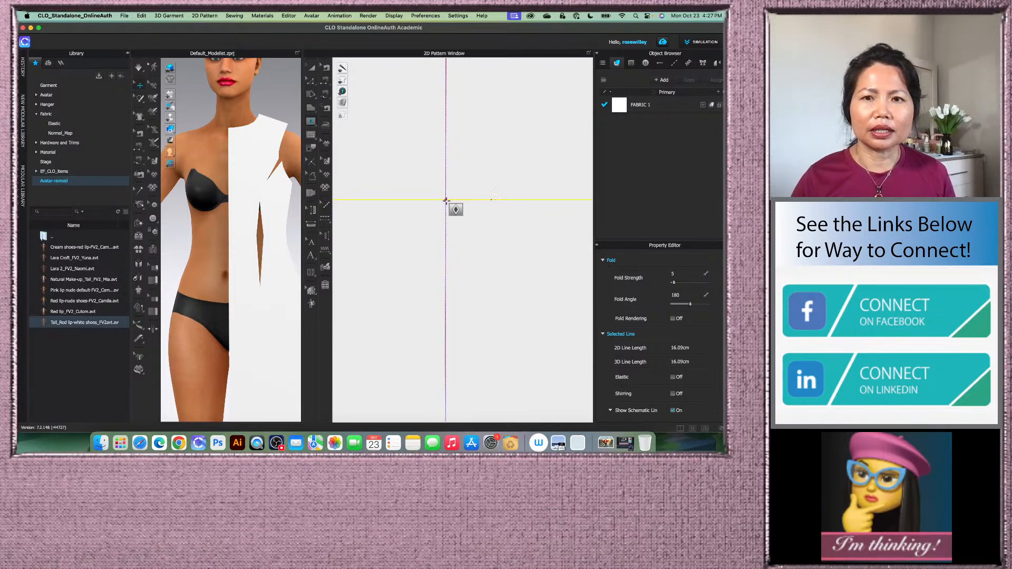
left_click(446, 201)
type("1")
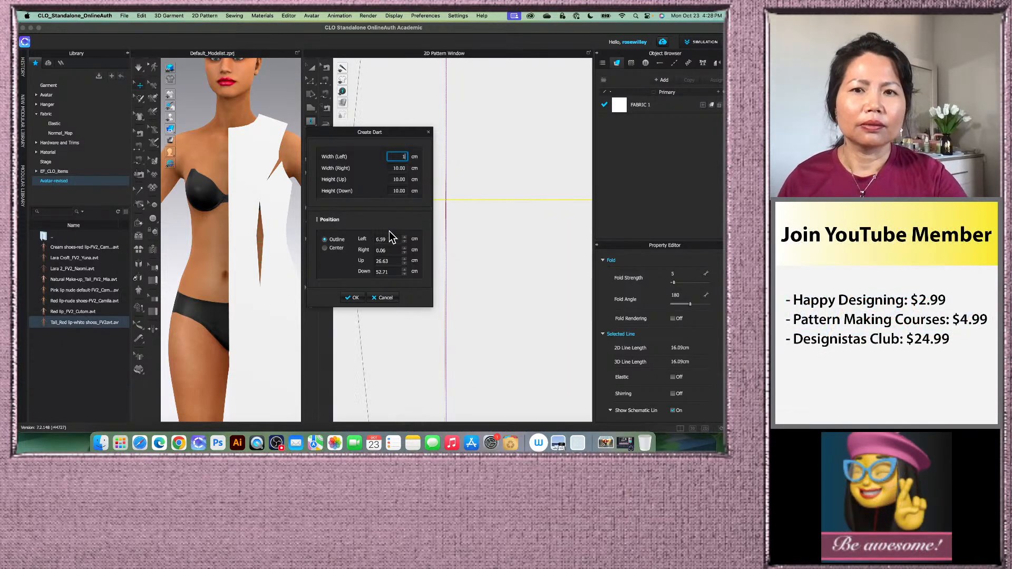
key("Tab")
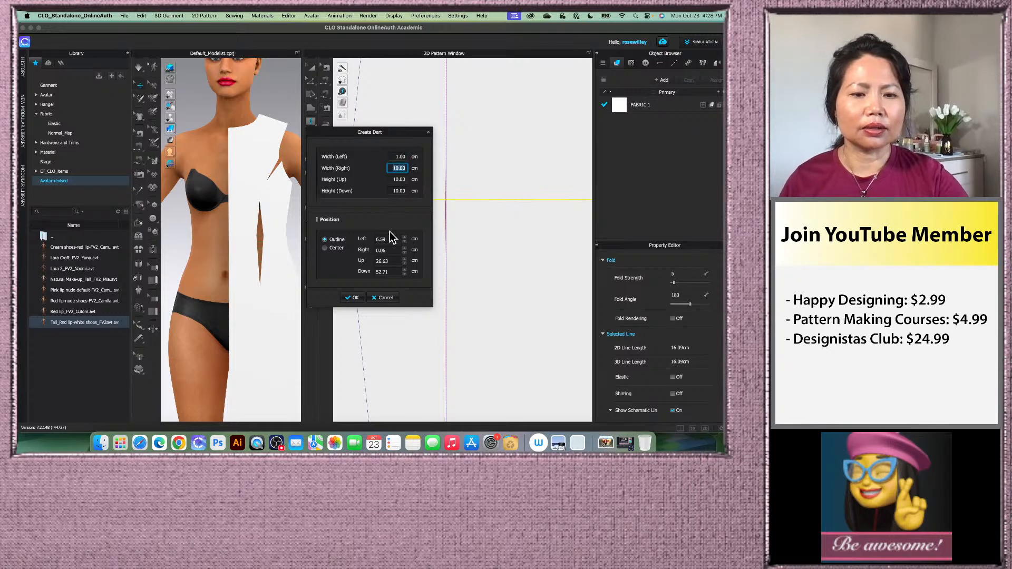
type("1")
key("Tab")
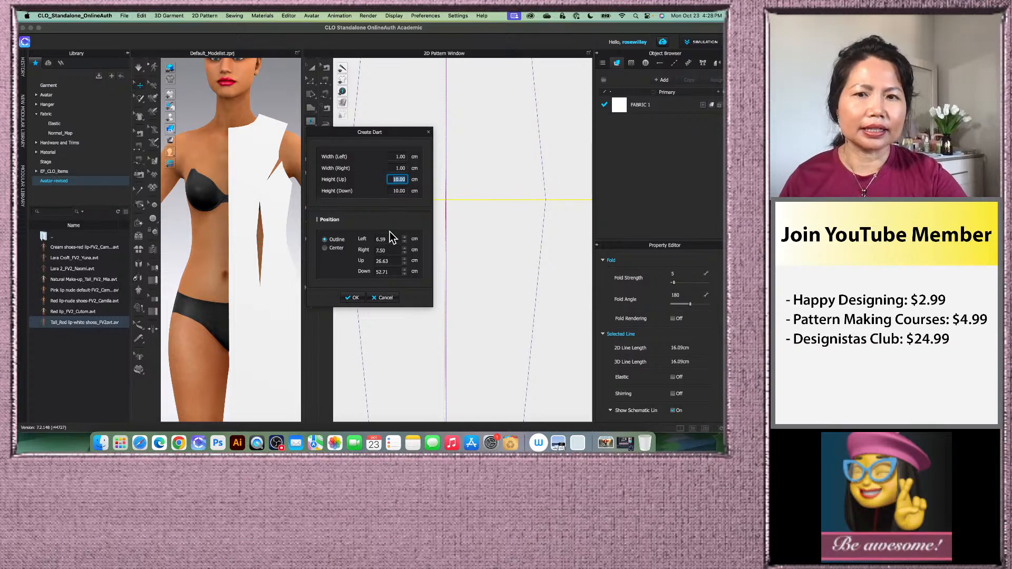
key("Tab")
type("14")
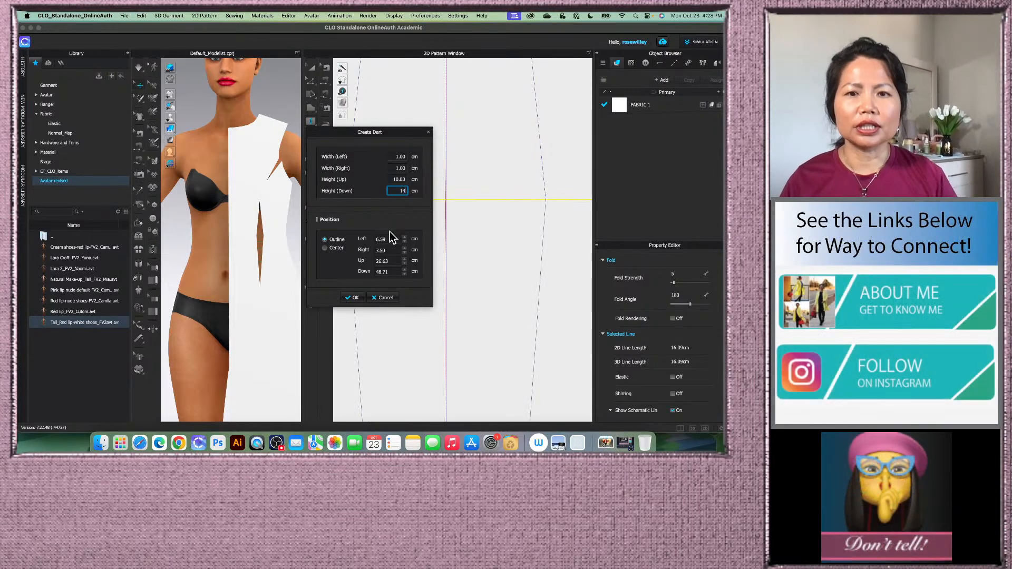
left_click(356, 297)
scroll(427, 282, "up", 5)
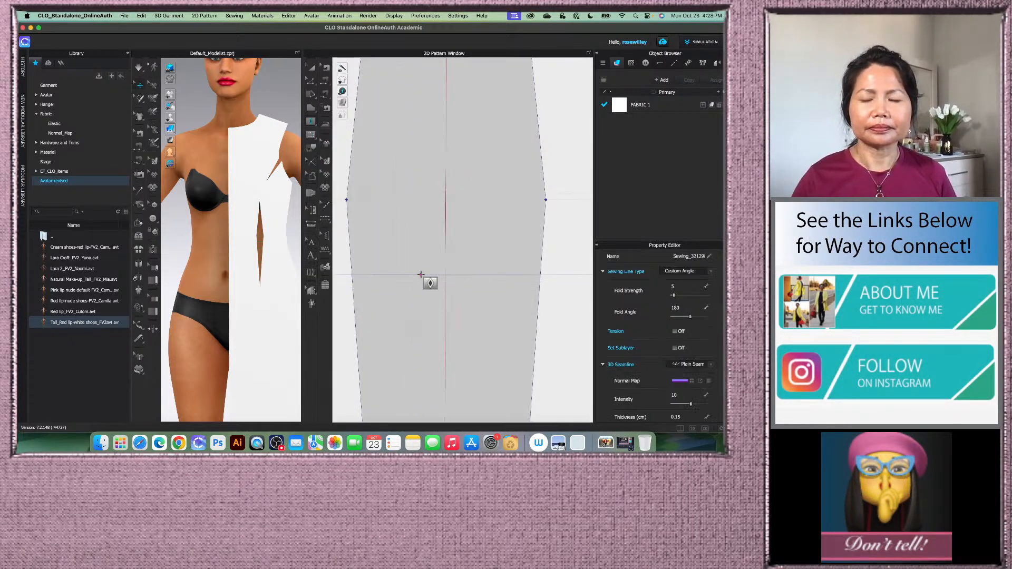
scroll(423, 381, "down", 3)
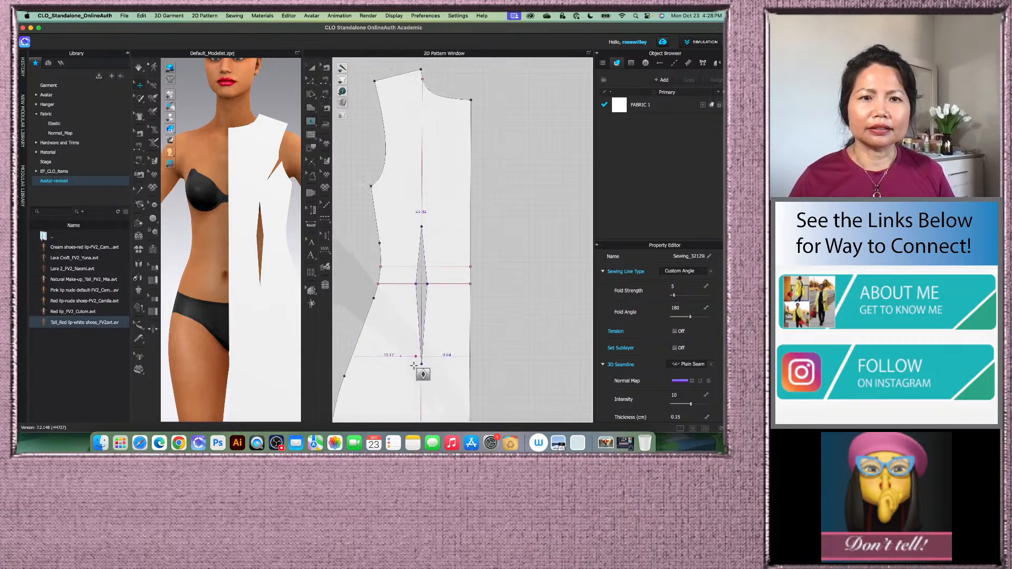
Look at the reference screenshot of the sleeveless Jackie Kennedy dress in Preview, and return to CLO.
left_click(312, 68)
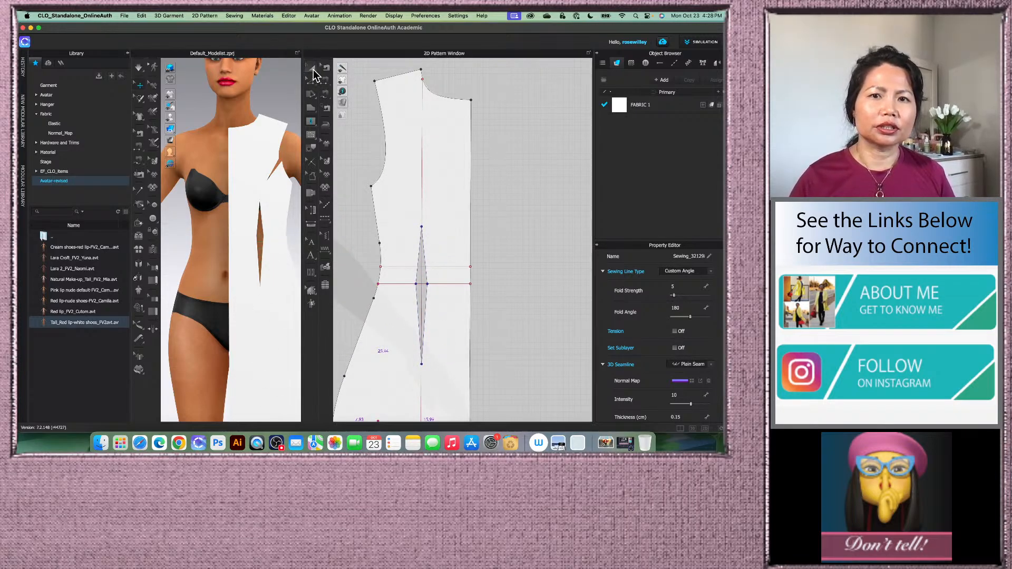
scroll(464, 248, "down", 5)
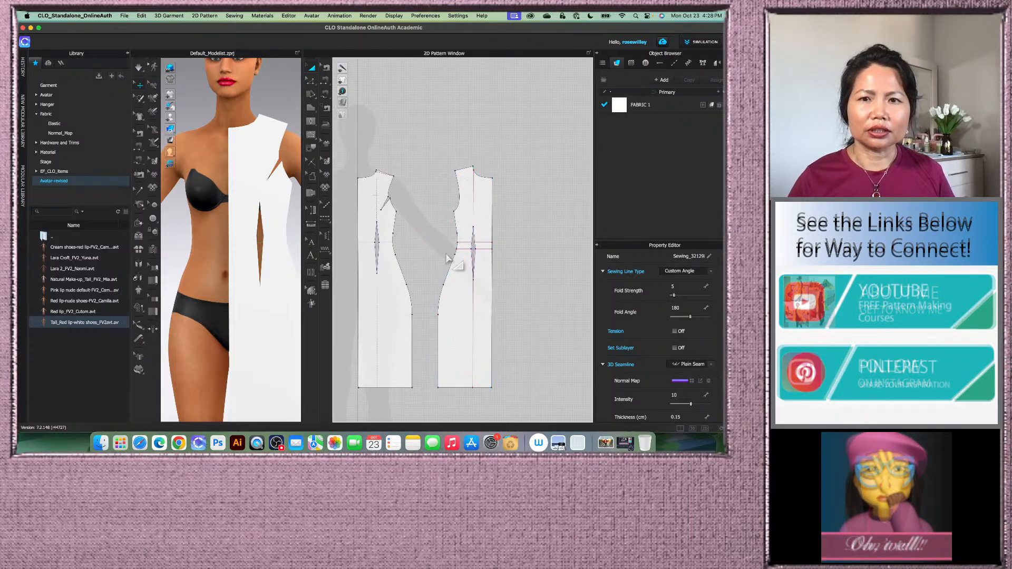
scroll(451, 324, "down", 2)
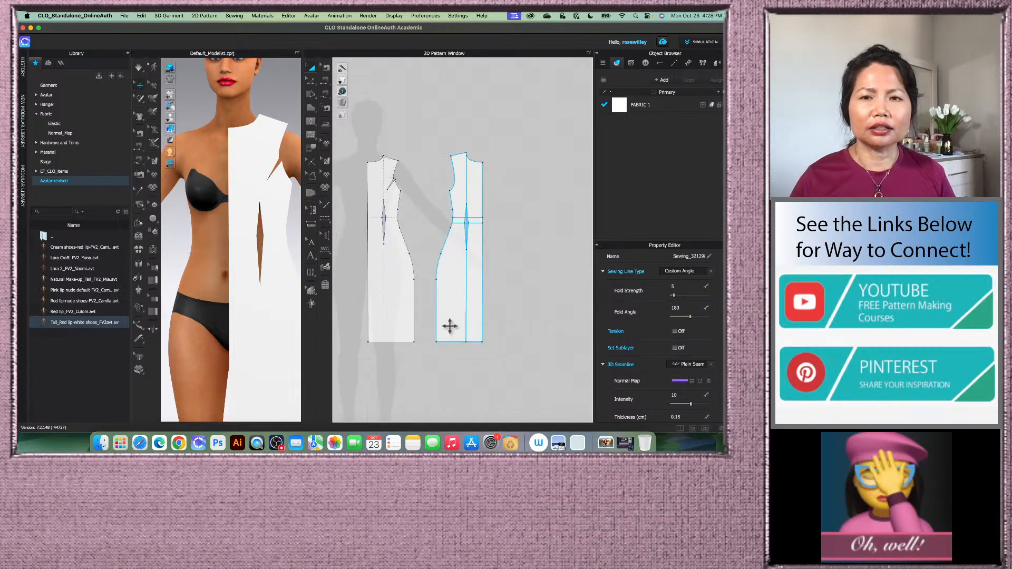
left_click(559, 445)
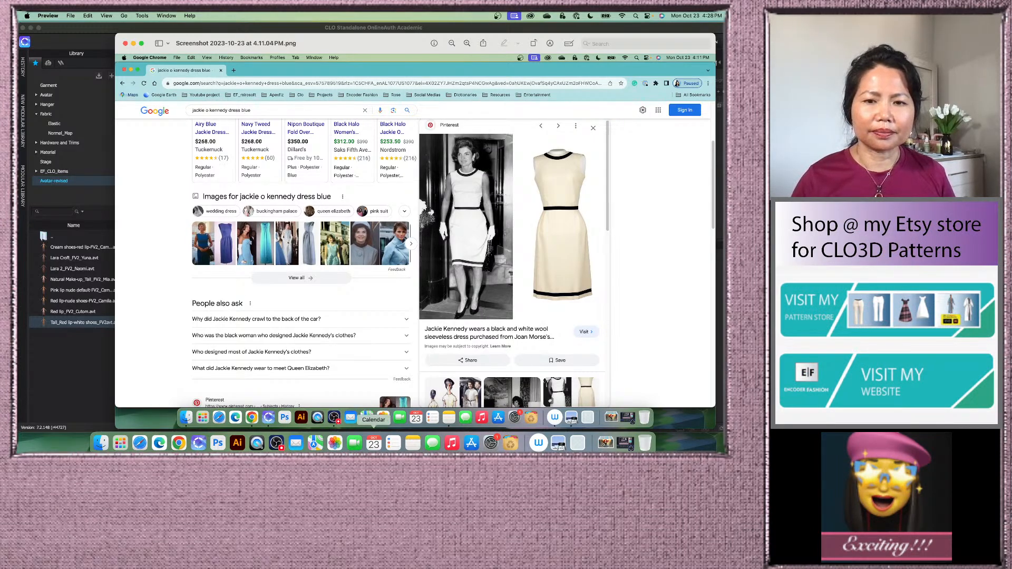
left_click(199, 443)
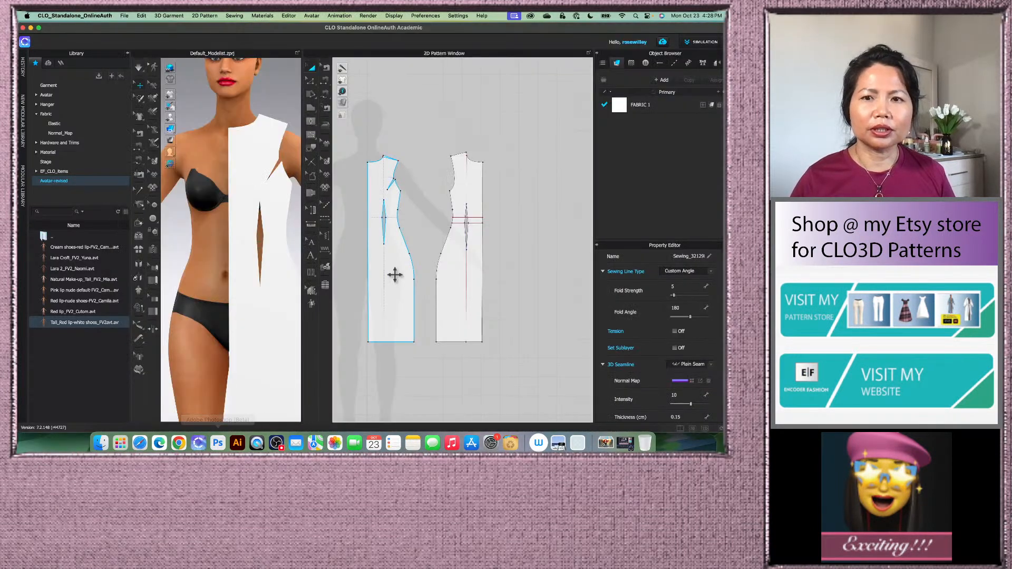
Examine the outlines and darts of the front and back dress patterns side by side.
scroll(463, 225, "up", 3)
scroll(463, 231, "down", 4)
left_click(391, 172)
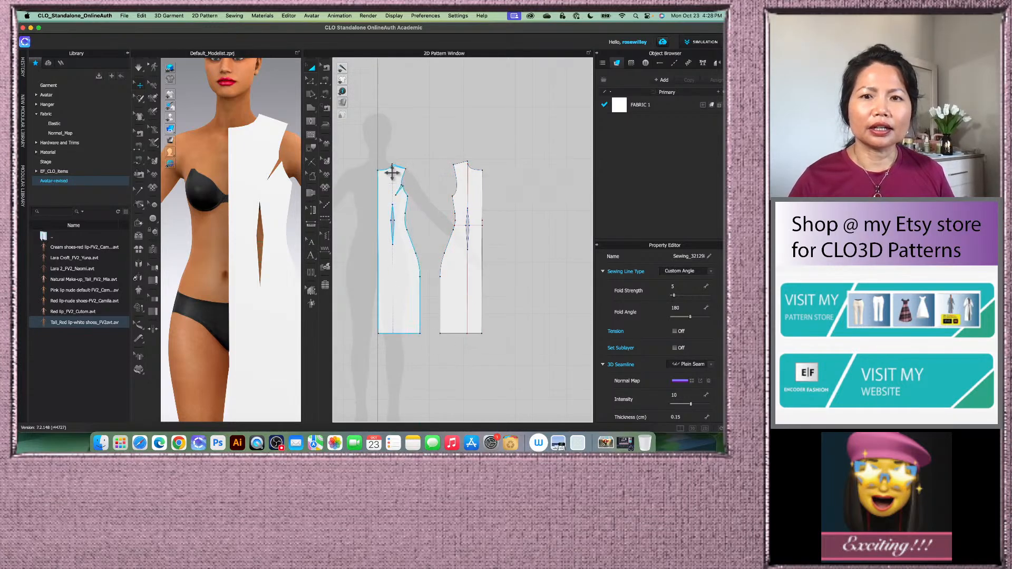
scroll(398, 230, "up", 3)
scroll(403, 242, "down", 1)
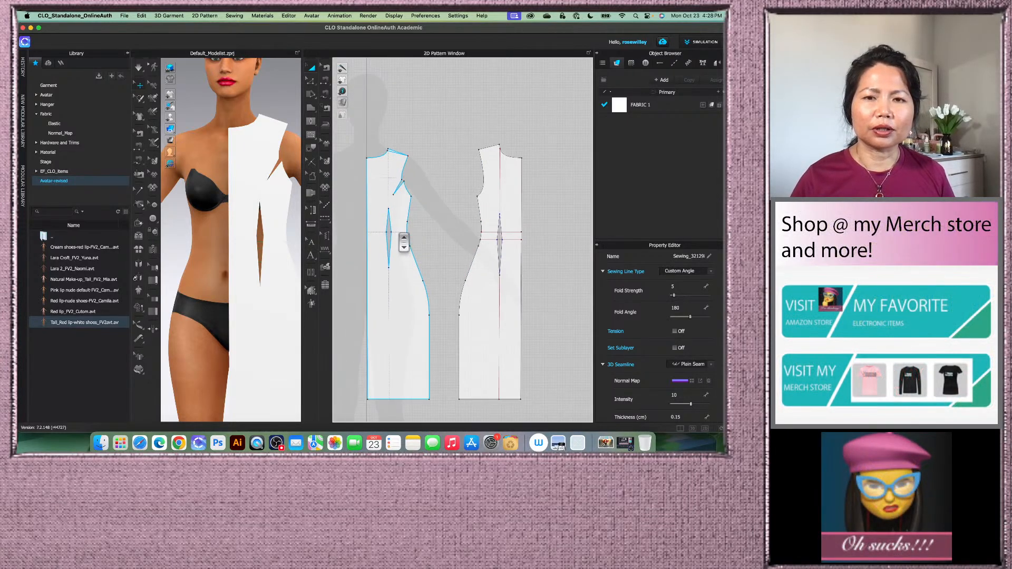
scroll(402, 240, "up", 5)
scroll(402, 240, "down", 6)
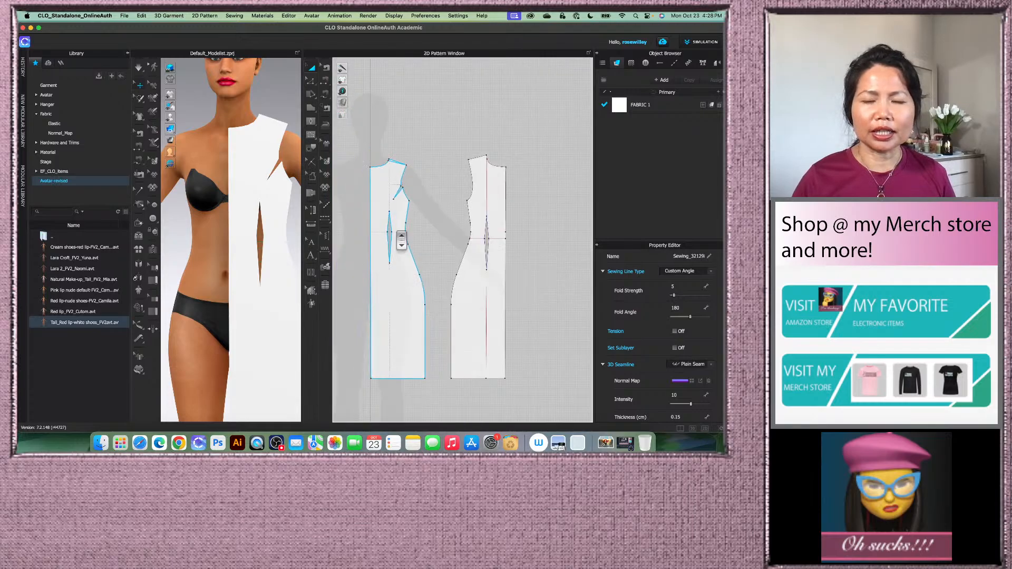
left_click(434, 232)
scroll(434, 232, "down", 2)
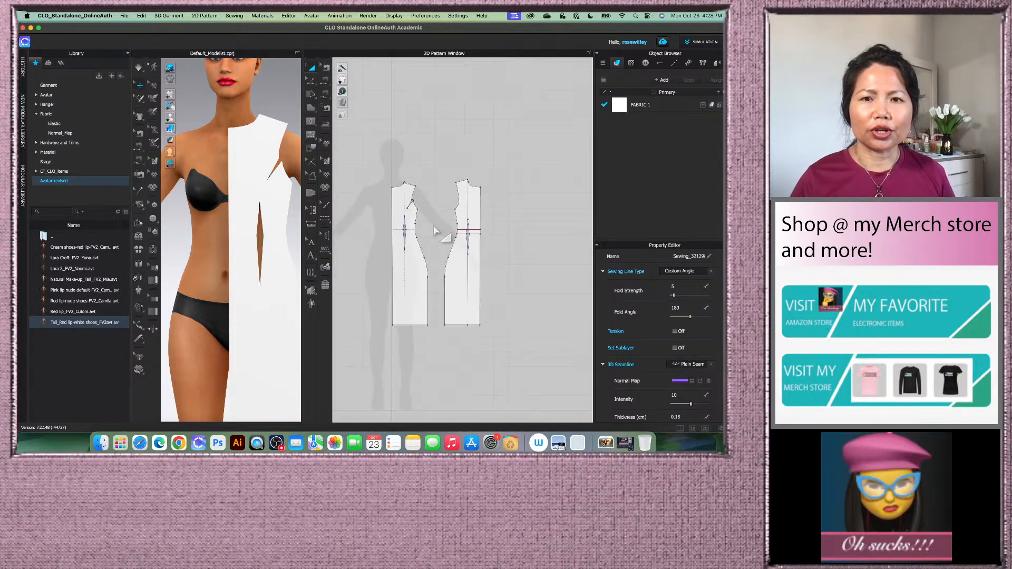
left_click(461, 219)
scroll(462, 220, "up", 2)
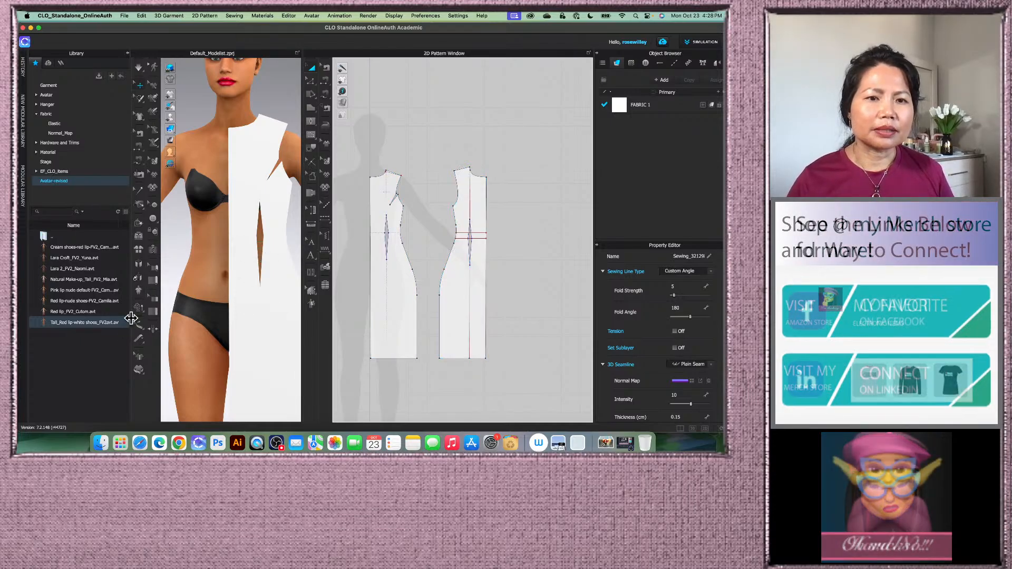
Select both pattern pieces together, clear the selection, and inspect their placement beside the full avatar in 3D.
left_click(141, 254)
scroll(380, 219, "down", 4)
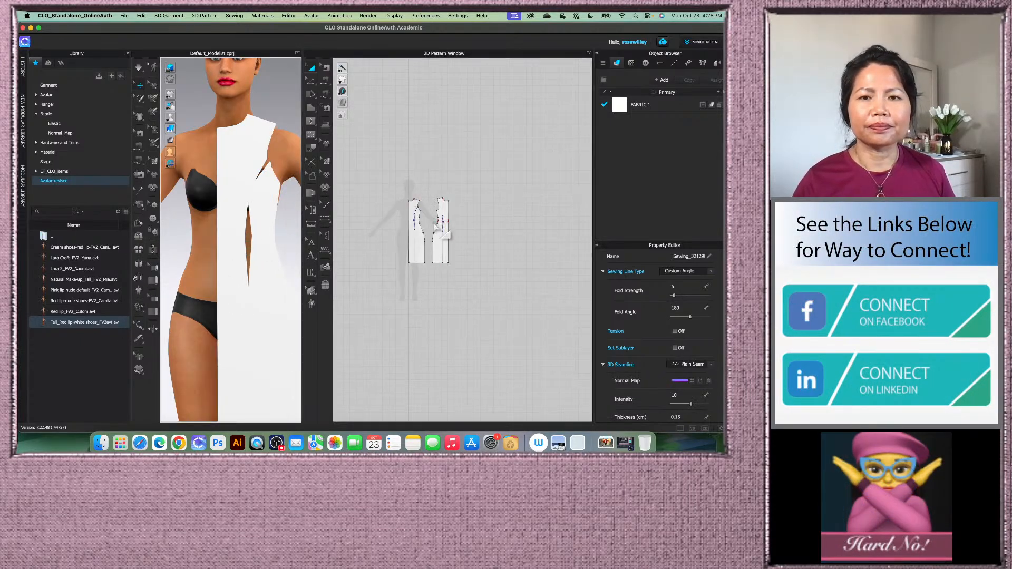
left_click_drag(373, 153, 499, 308)
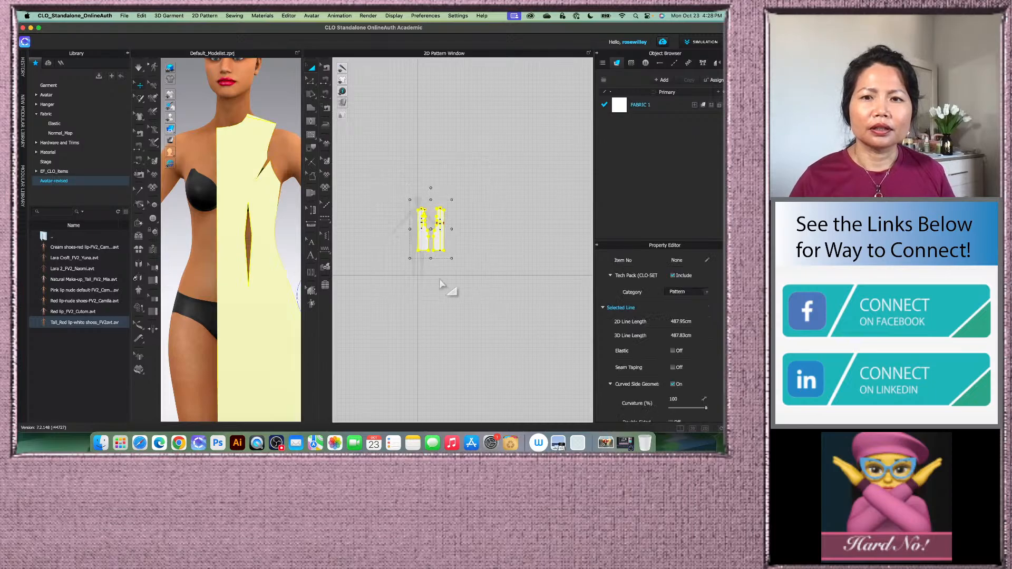
scroll(442, 269, "up", 3)
left_click(400, 103)
scroll(274, 312, "down", 5)
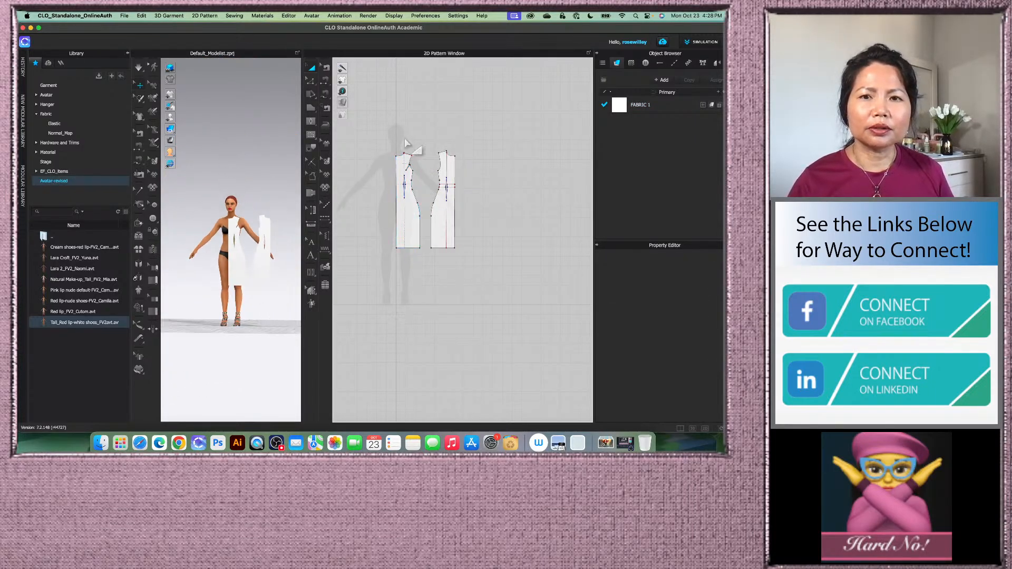
Select both pattern pieces and reset their 3D placement so they match the 2D layout beside the avatar.
left_click_drag(374, 119, 493, 233)
left_click_drag(436, 220, 507, 279)
scroll(522, 343, "up", 3)
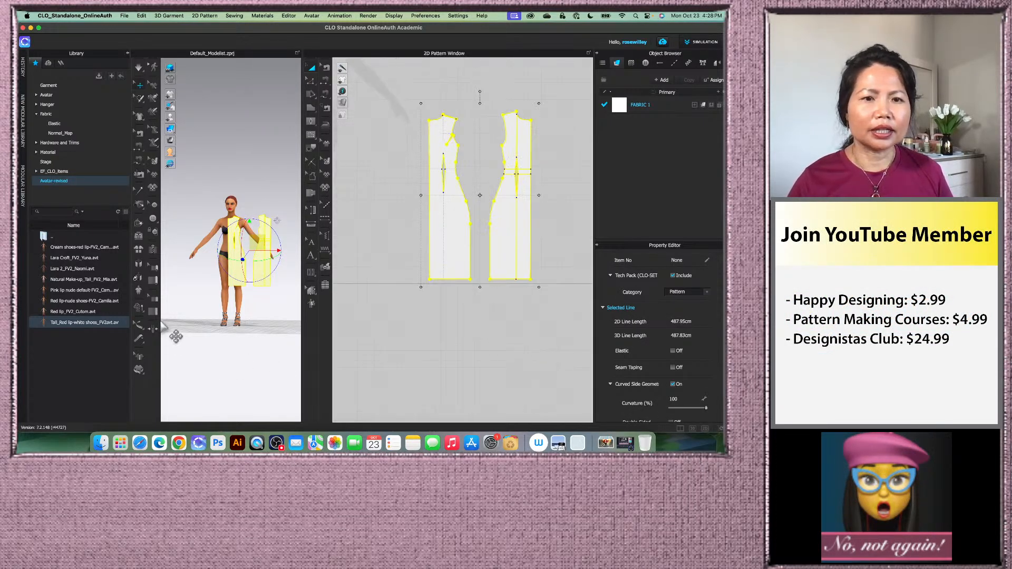
left_click(140, 248)
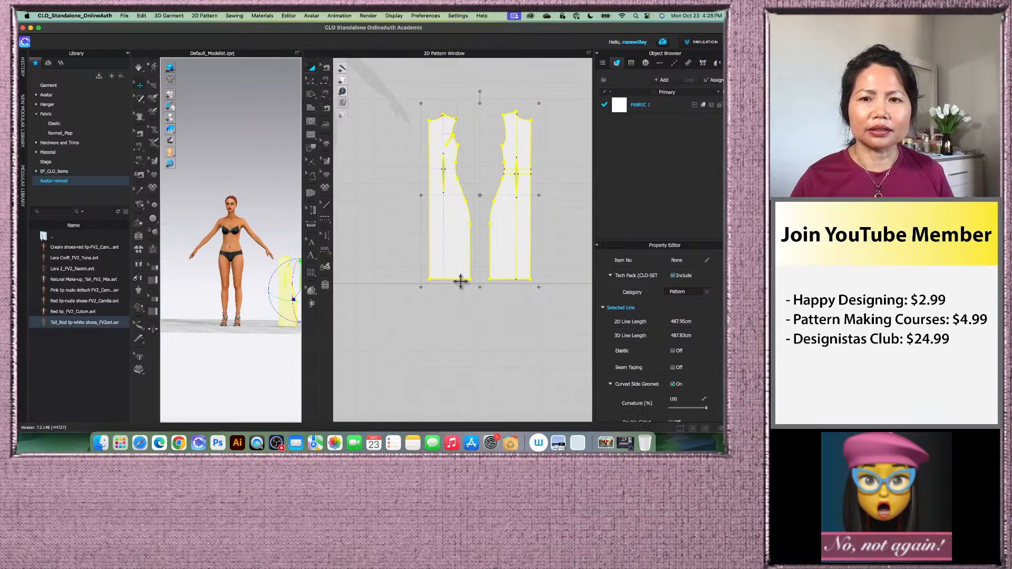
scroll(461, 282, "up", 4)
scroll(457, 311, "down", 5)
scroll(459, 343, "down", 3)
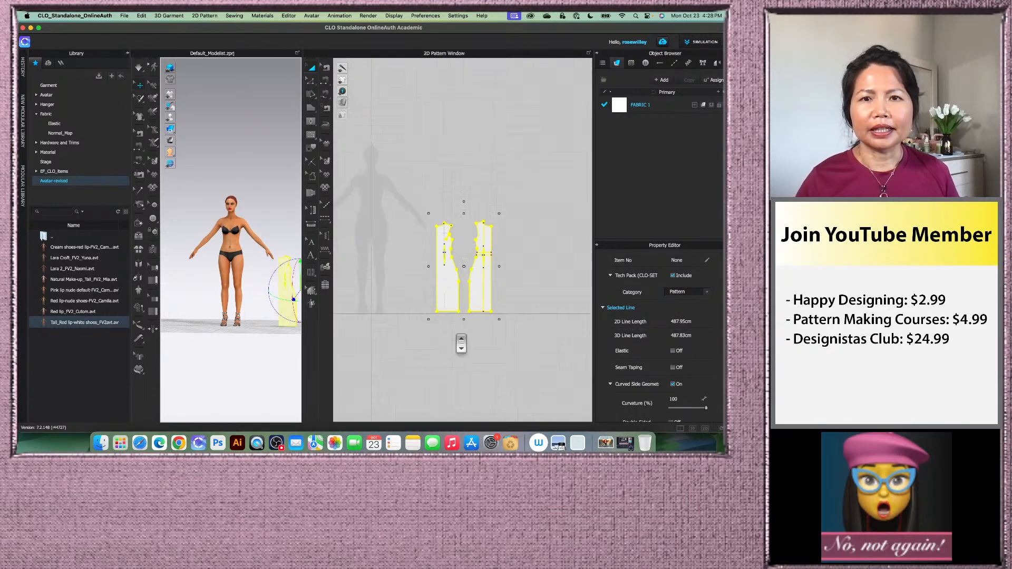
scroll(383, 232, "up", 4)
scroll(438, 240, "down", 1)
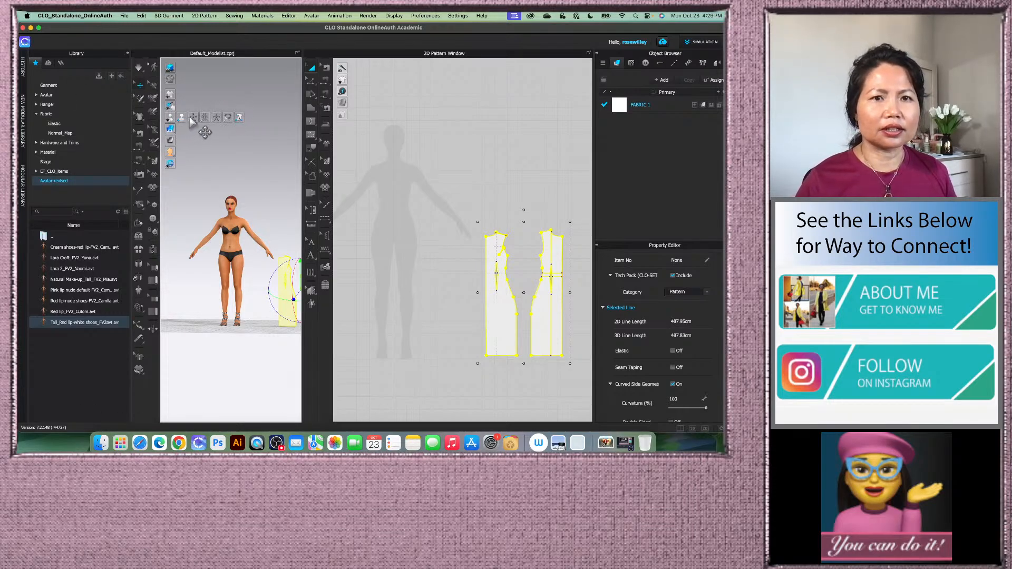
Show the avatar's arrangement points and widen the 3D window to give the whole figure more room.
left_click(193, 119)
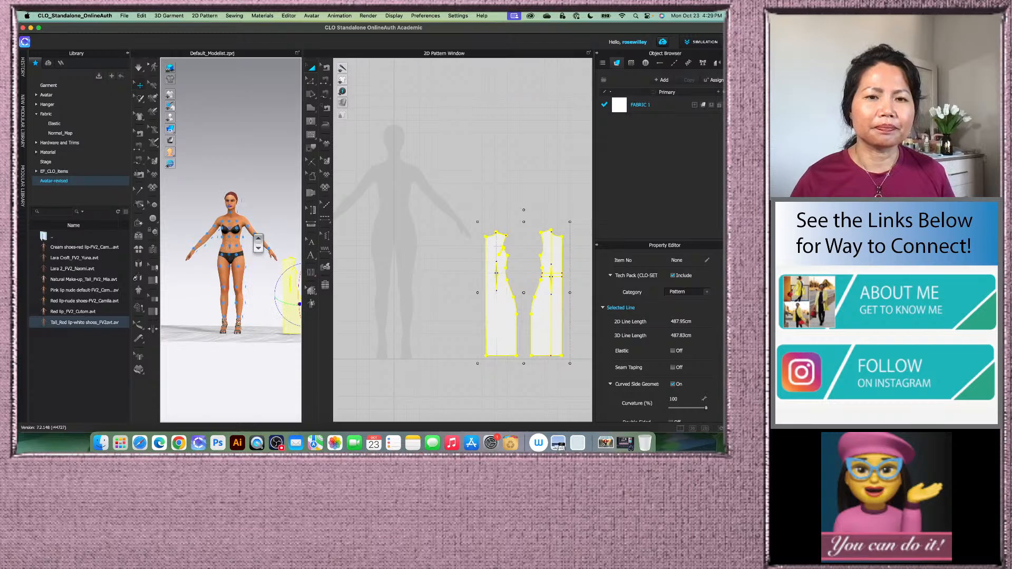
left_click_drag(302, 253, 368, 252)
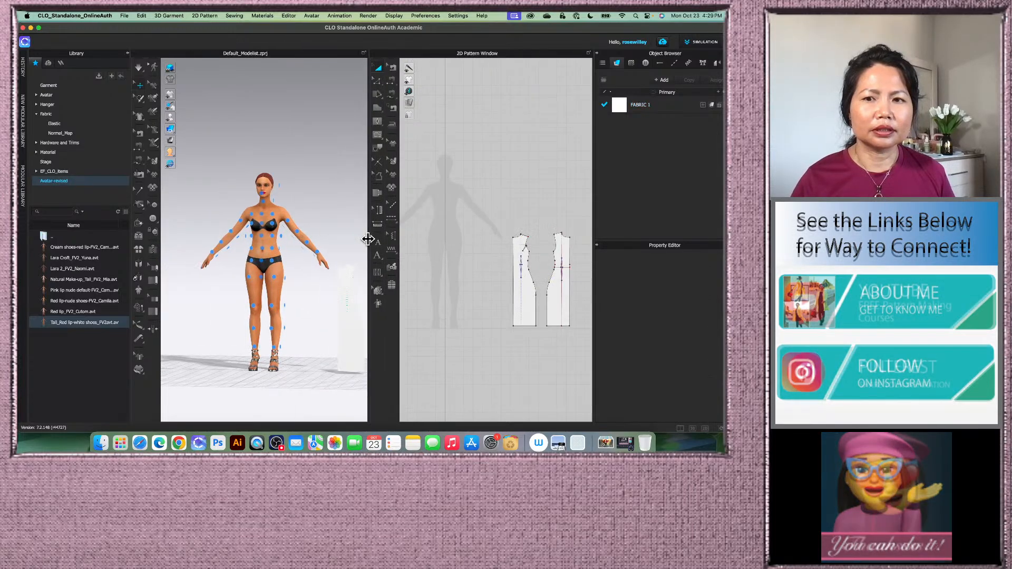
scroll(306, 277, "up", 2)
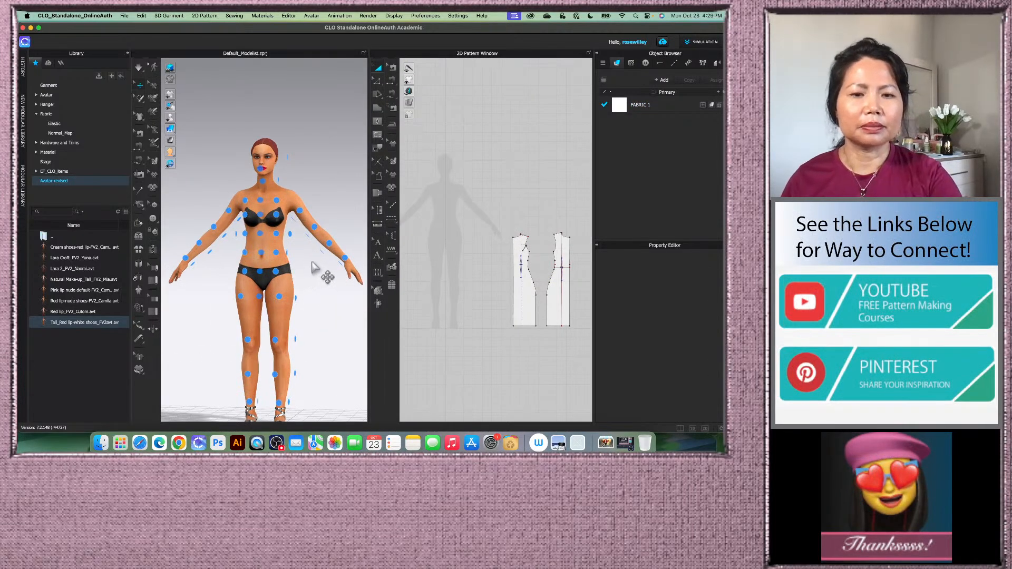
scroll(311, 269, "up", 2)
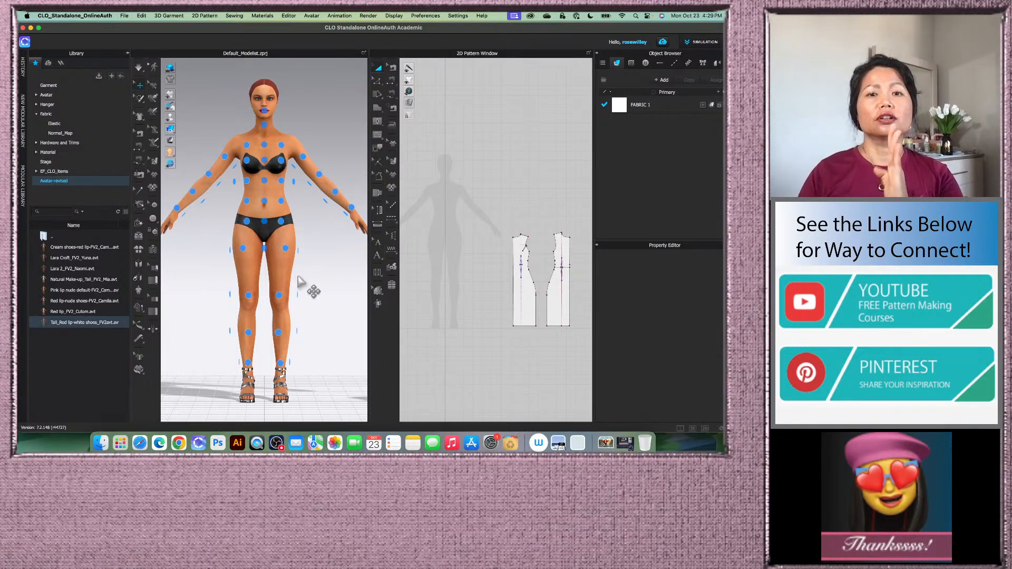
scroll(299, 282, "down", 1)
scroll(551, 276, "up", 2)
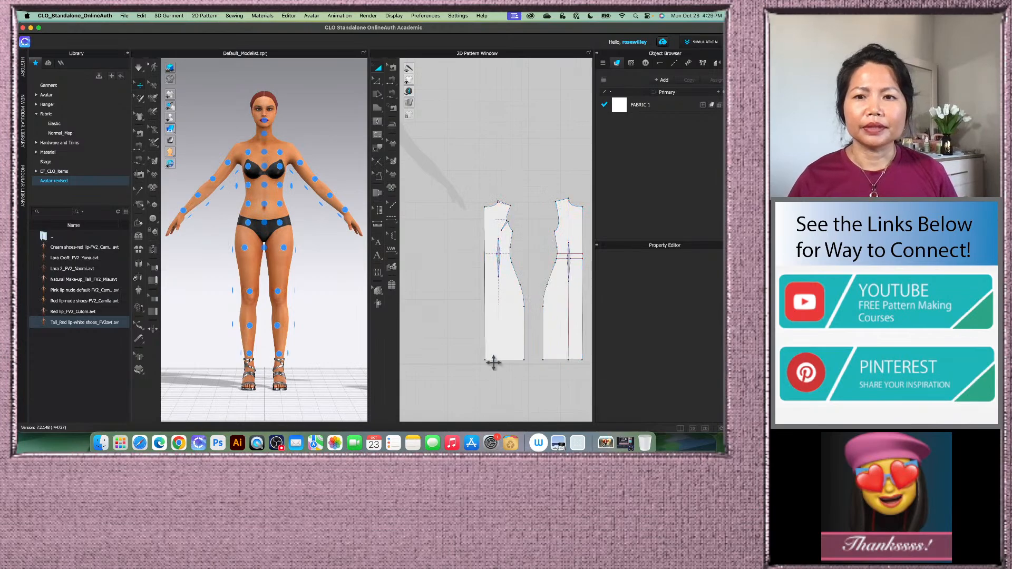
Arrange the front piece on the avatar's left front waist point and the back piece on its left back waist point.
left_click(502, 327)
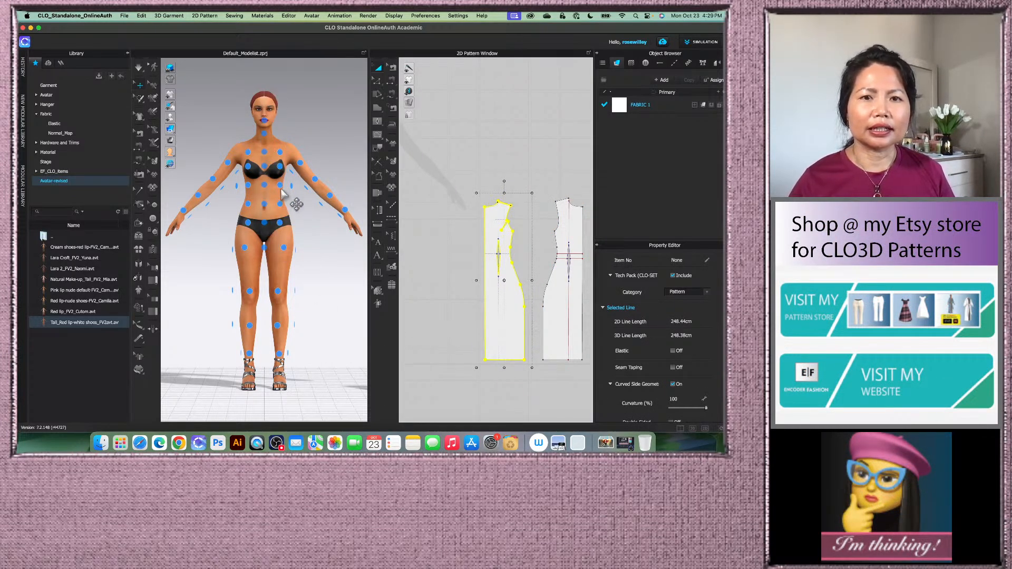
left_click(280, 204)
right_click_drag(320, 275, 226, 280)
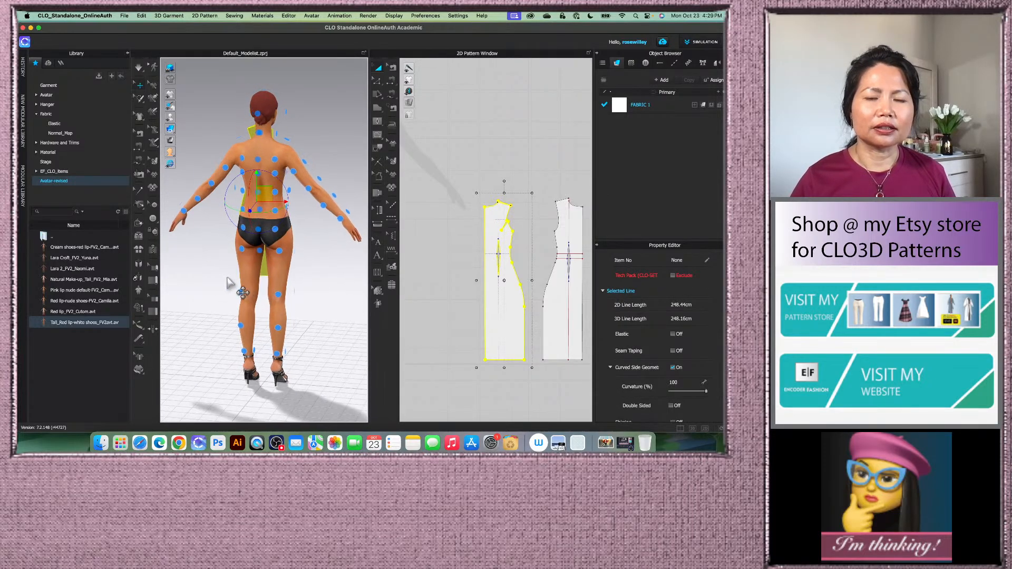
left_click(550, 281)
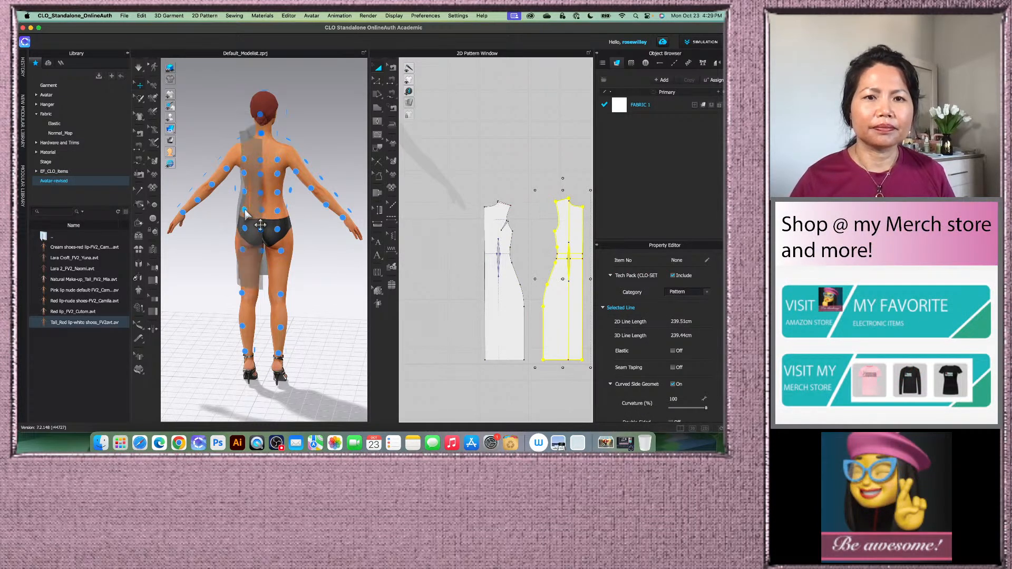
left_click(244, 192)
right_click_drag(194, 253, 281, 250)
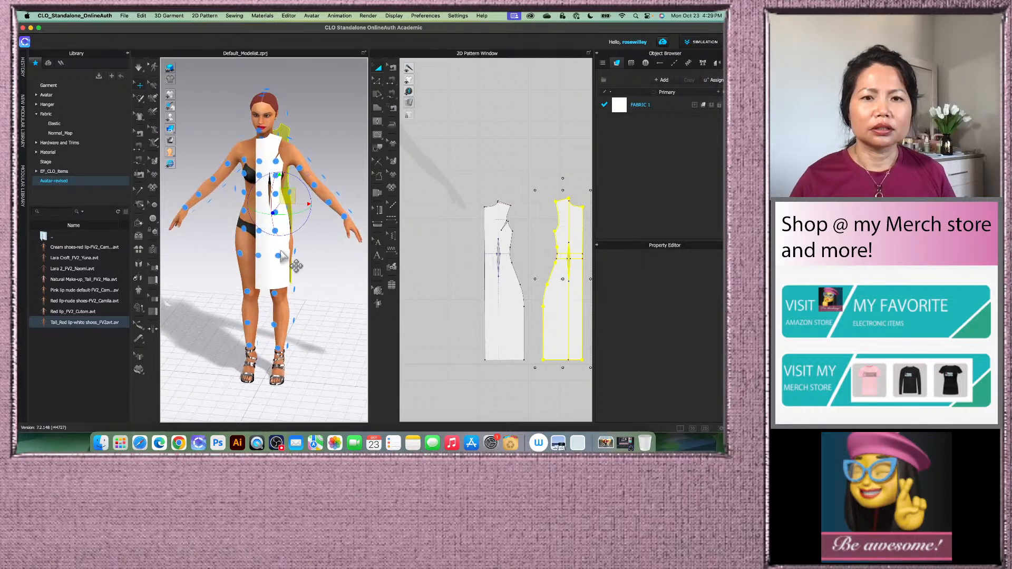
Inspect the placement of the front and back pieces around the avatar and examine both pattern outlines in 2D.
left_click(285, 217)
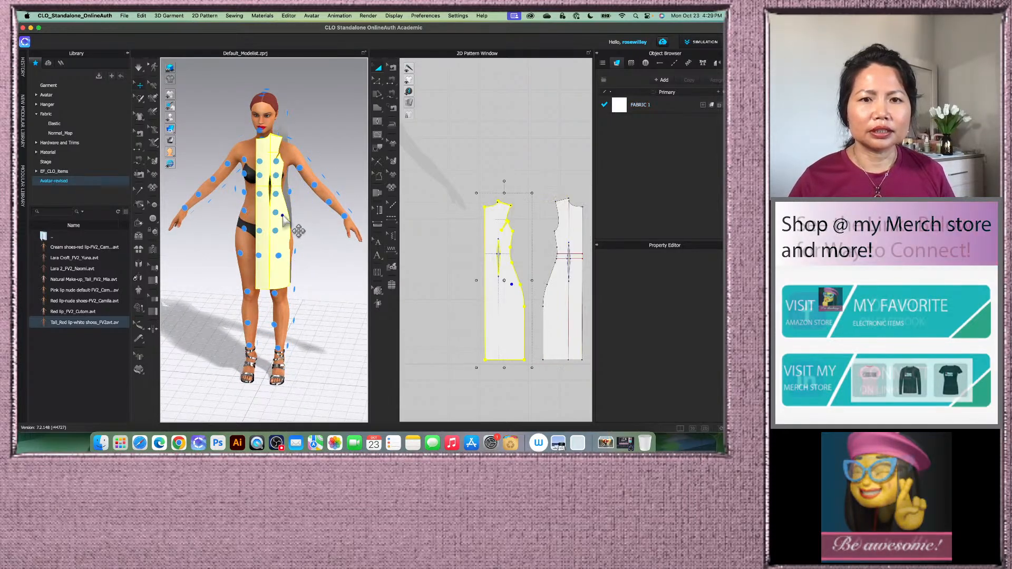
right_click_drag(285, 217, 333, 299)
left_click(262, 255)
scroll(296, 285, "down", 4)
scroll(480, 268, "down", 5)
scroll(498, 268, "up", 5)
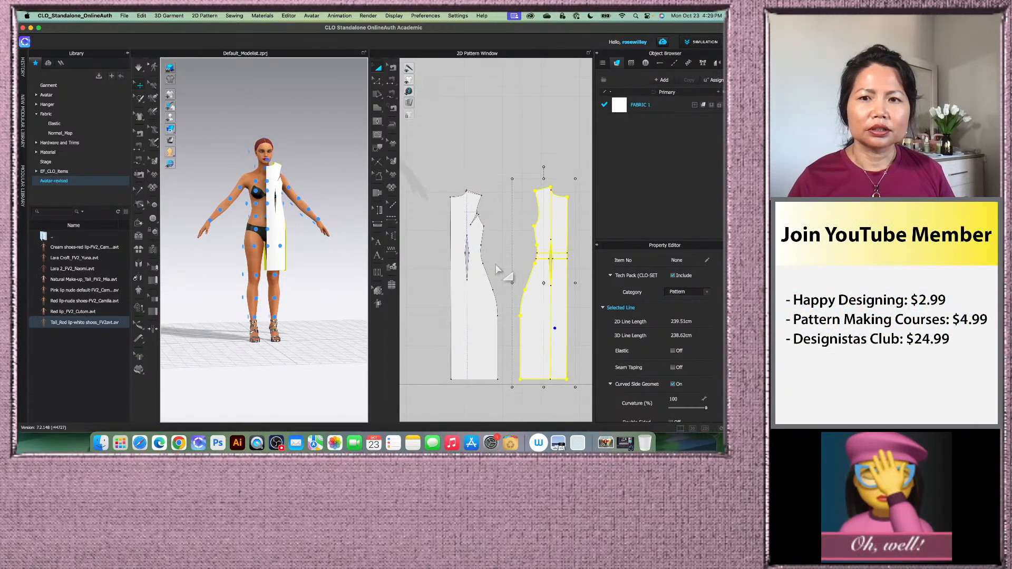
left_click(420, 268)
scroll(422, 269, "down", 5)
scroll(435, 312, "up", 5)
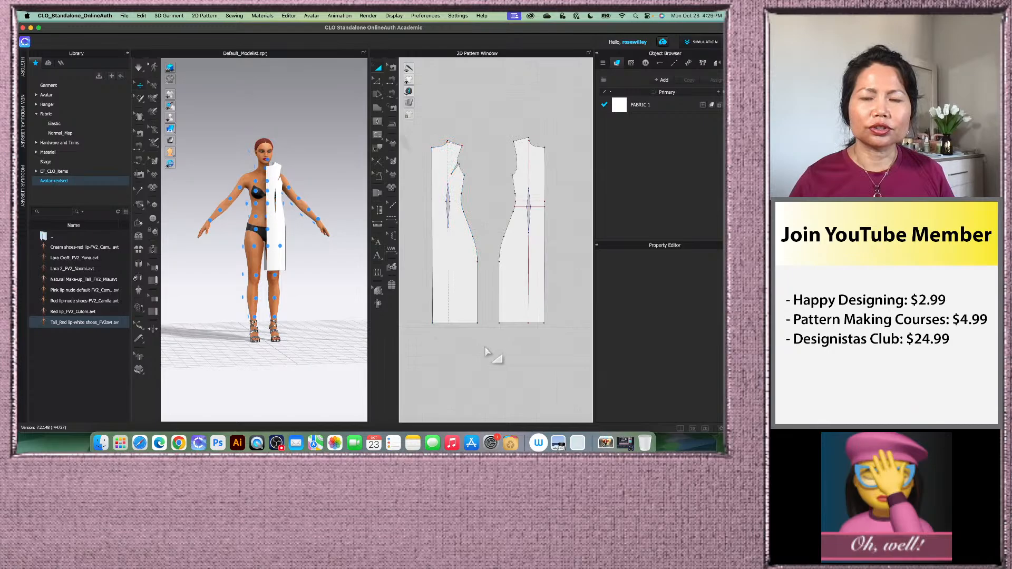
scroll(469, 199, "up", 3)
scroll(450, 210, "down", 2)
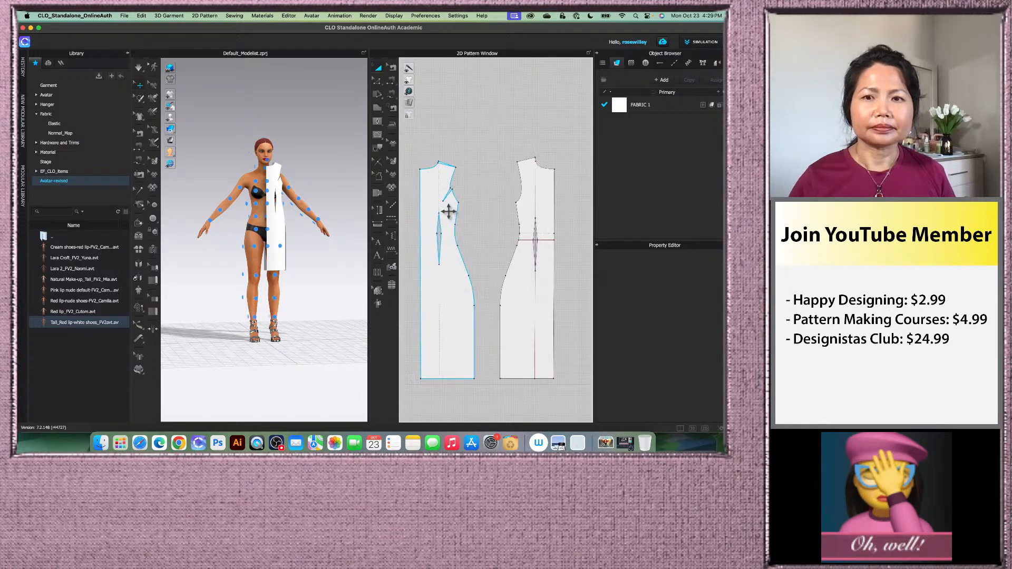
Join the front and back side seams with Free Sewing, running from underarm to hem on both pieces.
left_click(394, 92)
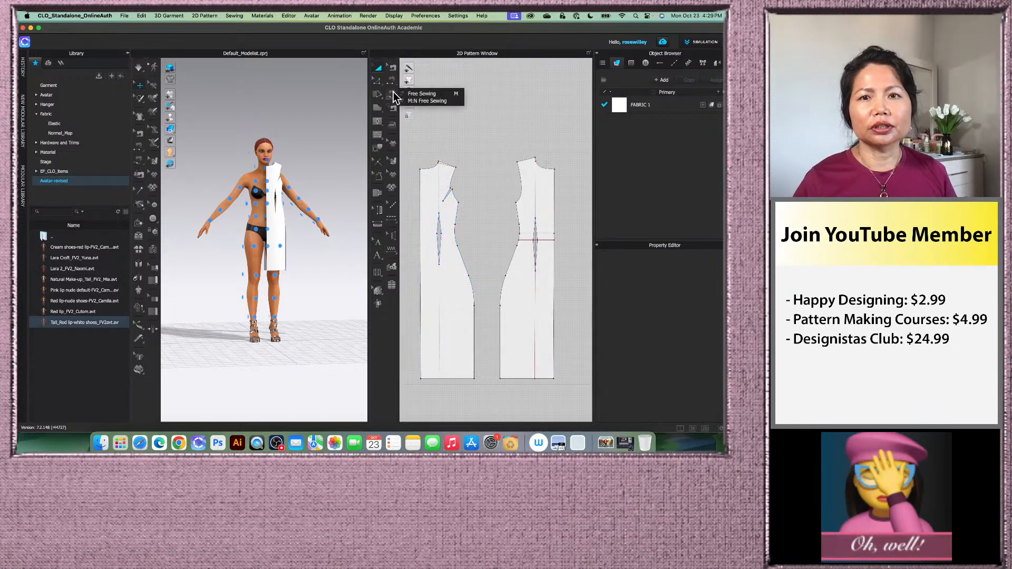
left_click(421, 94)
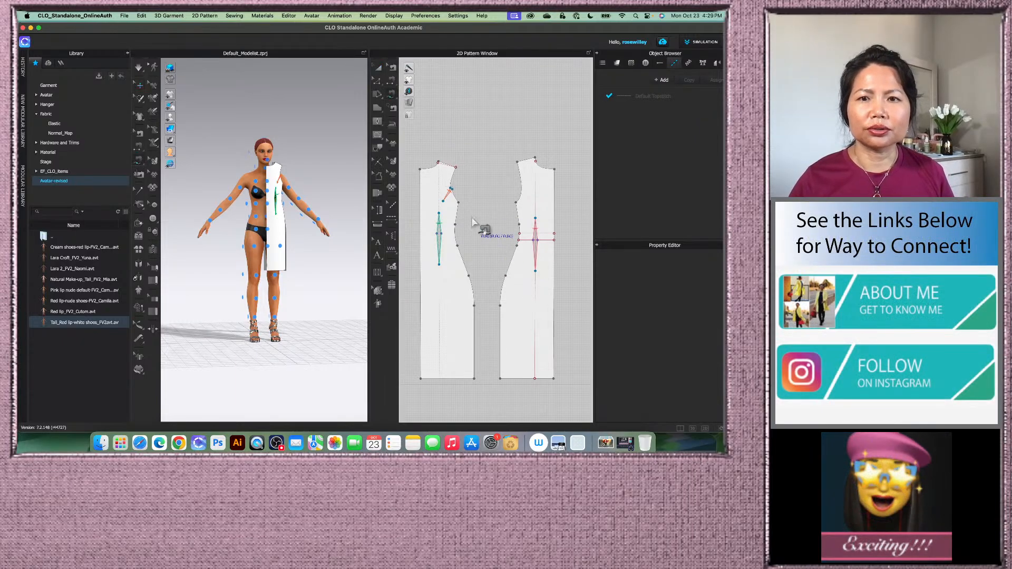
left_click(458, 202)
left_click(480, 387)
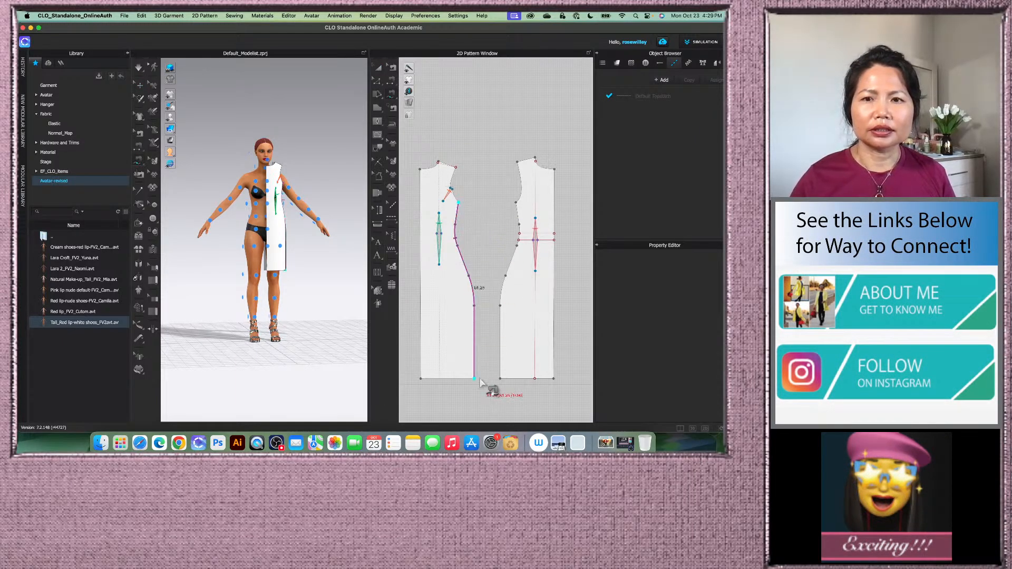
left_click(517, 203)
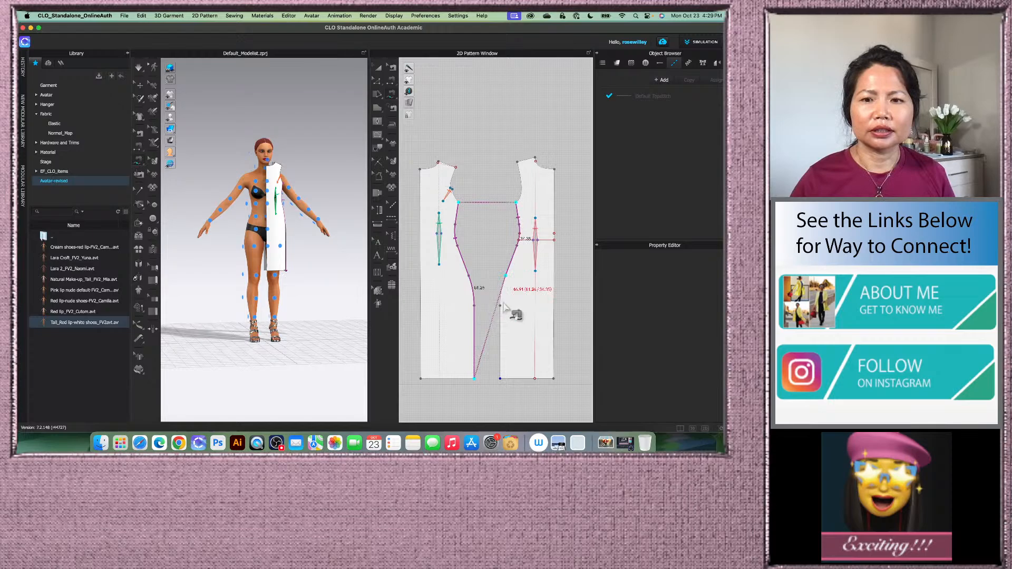
left_click(500, 378)
Examine the sewing on the front armhole dart and the new side seams.
scroll(464, 203, "up", 5)
scroll(463, 199, "up", 5)
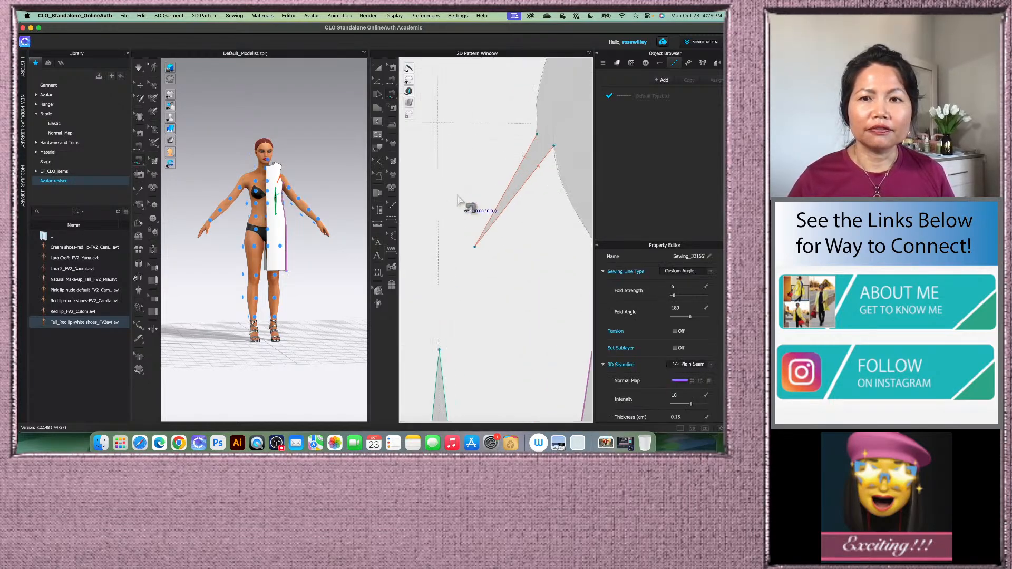
scroll(450, 195, "down", 5)
scroll(480, 188, "up", 4)
scroll(427, 182, "down", 4)
scroll(448, 191, "down", 4)
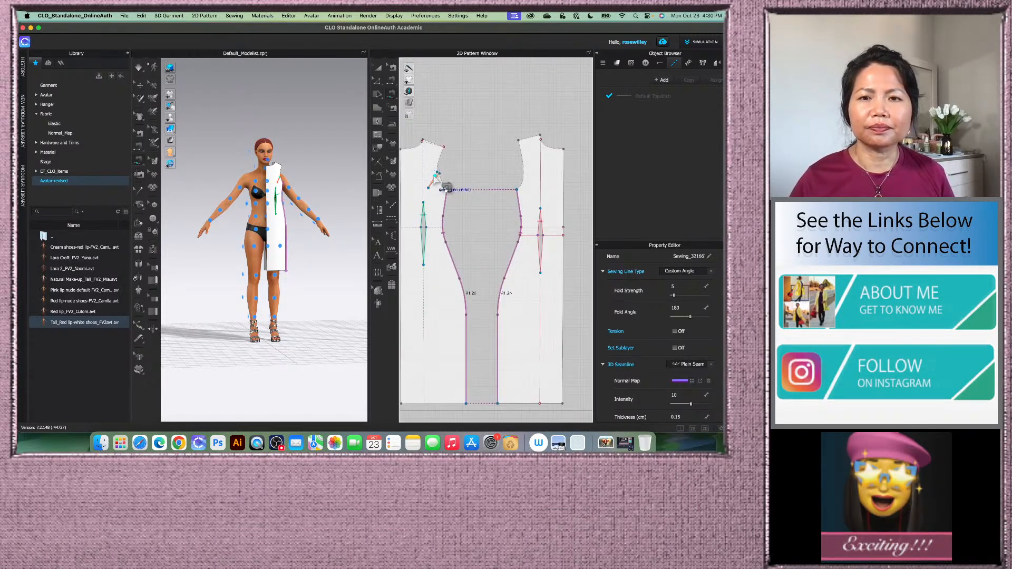
scroll(459, 232, "up", 5)
scroll(431, 202, "down", 4)
scroll(431, 202, "down", 2)
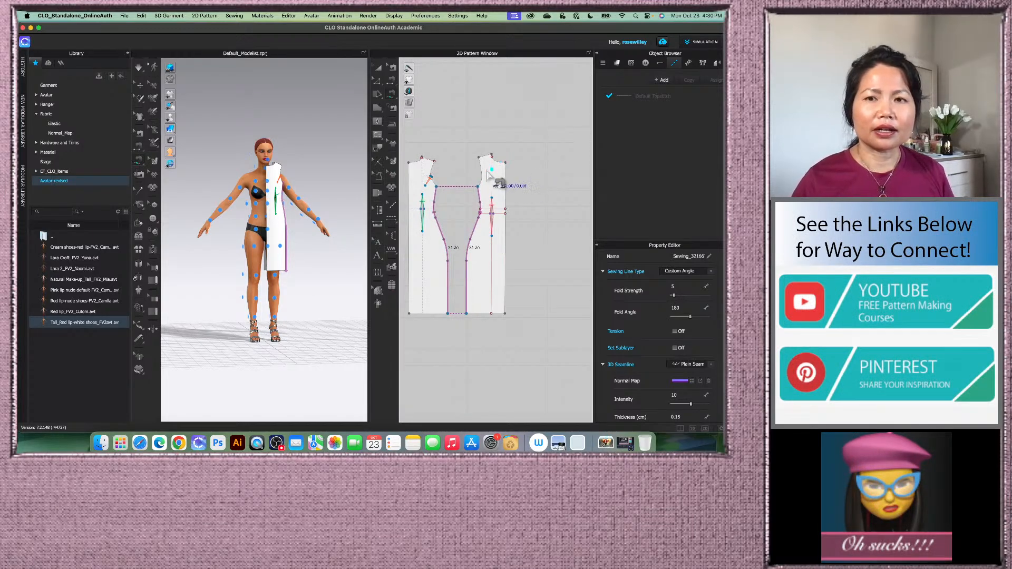
Free-sew the front shoulder seam to the back shoulder seam, running from the neck point to the shoulder tip.
scroll(448, 167, "up", 2)
scroll(453, 158, "up", 5)
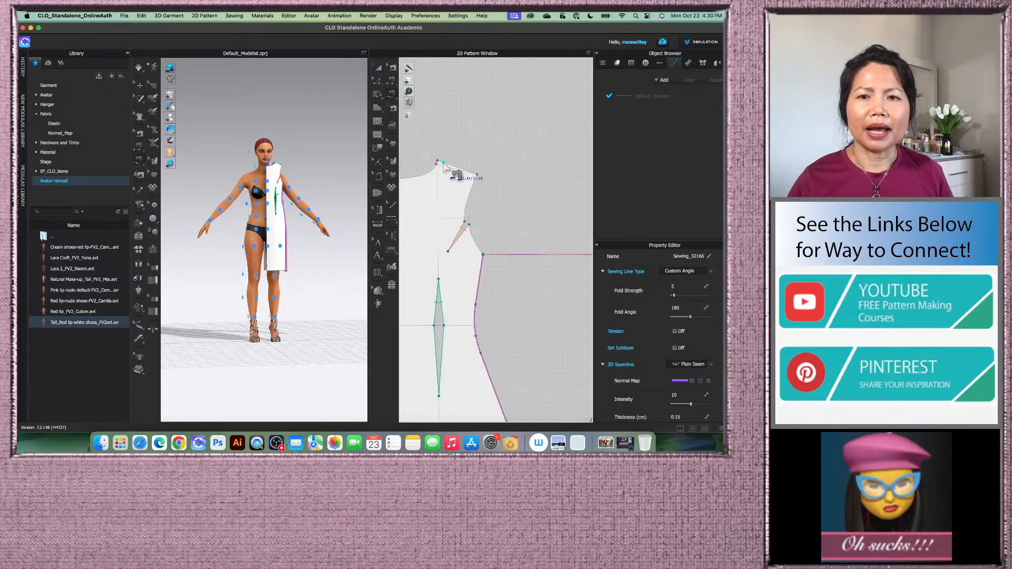
left_click(438, 162)
scroll(476, 181, "down", 5)
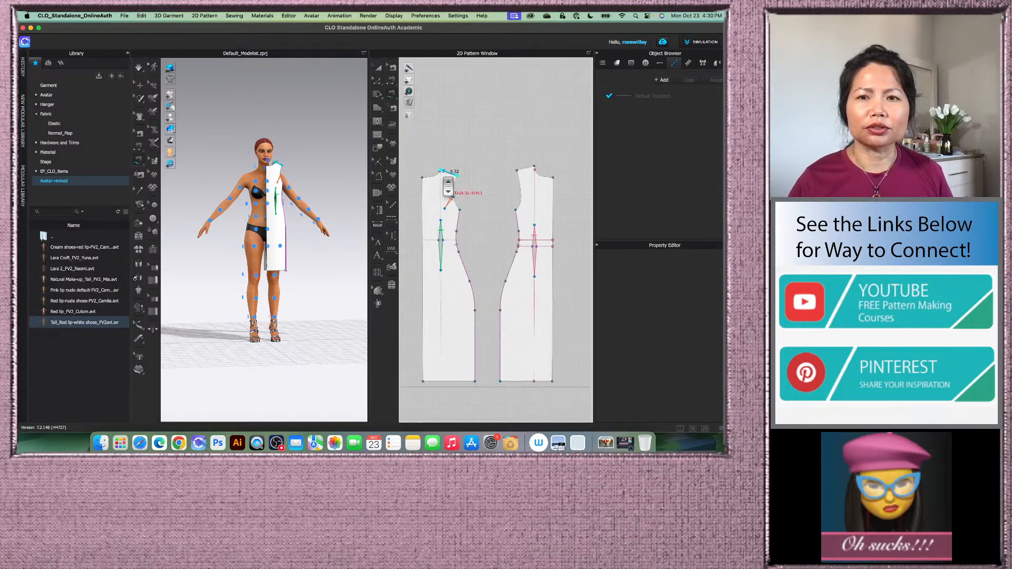
scroll(537, 171, "up", 5)
left_click(537, 165)
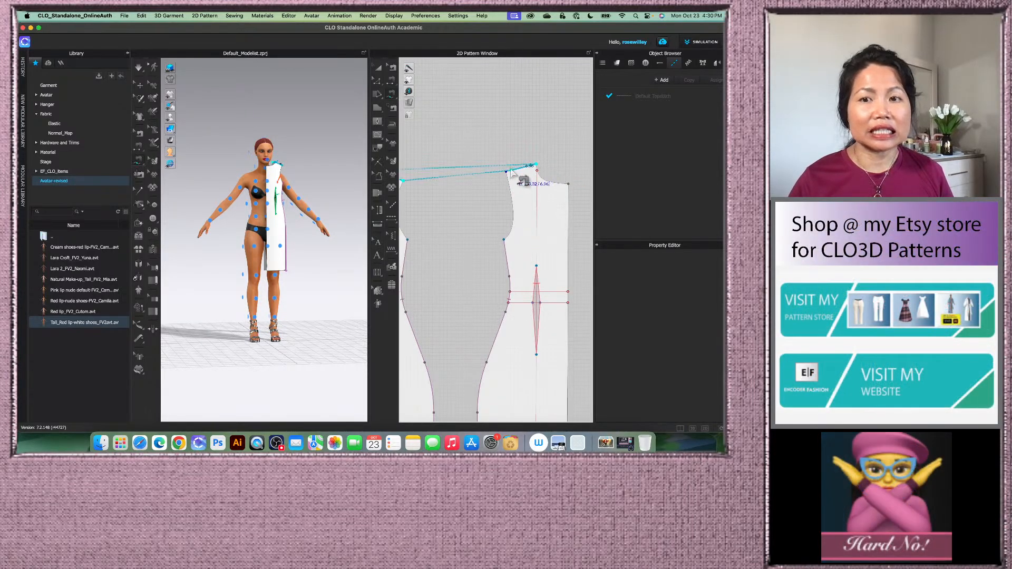
left_click(507, 171)
scroll(479, 174, "down", 5)
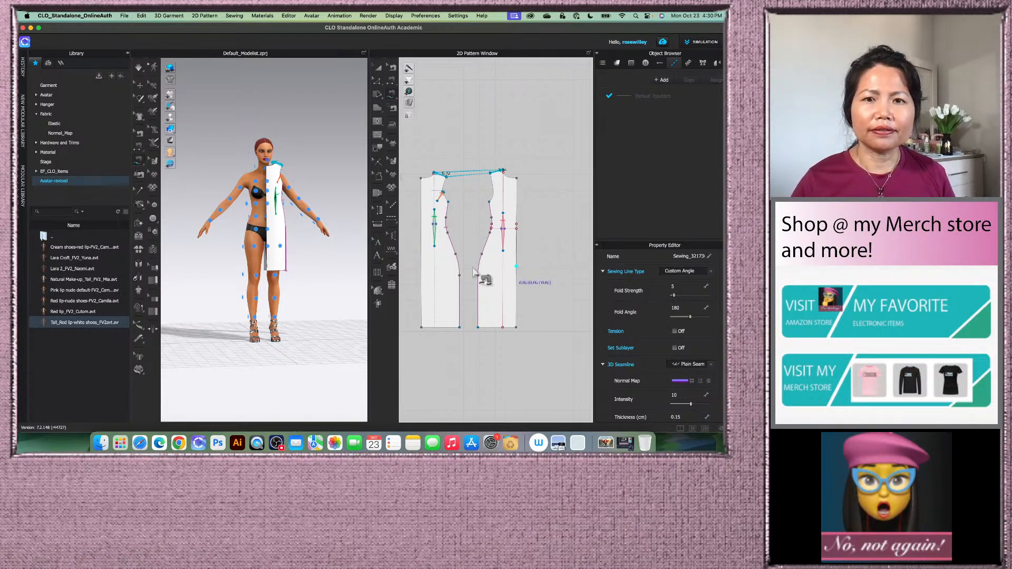
Add a notch on the centre back edge, 55 cm below the neckline and 39.79 cm above the hem.
left_click(378, 162)
scroll(506, 298, "up", 2)
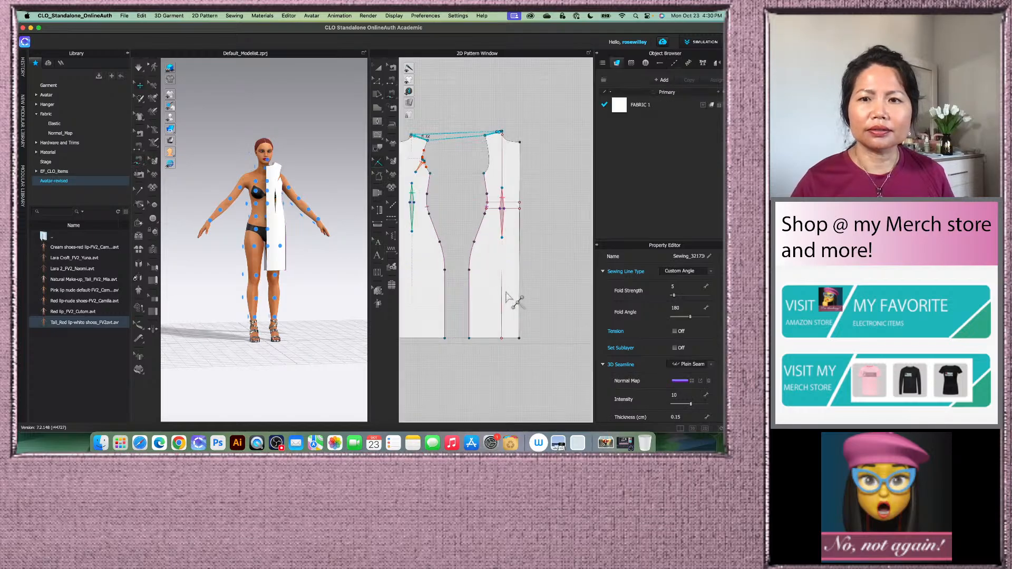
left_click(521, 260)
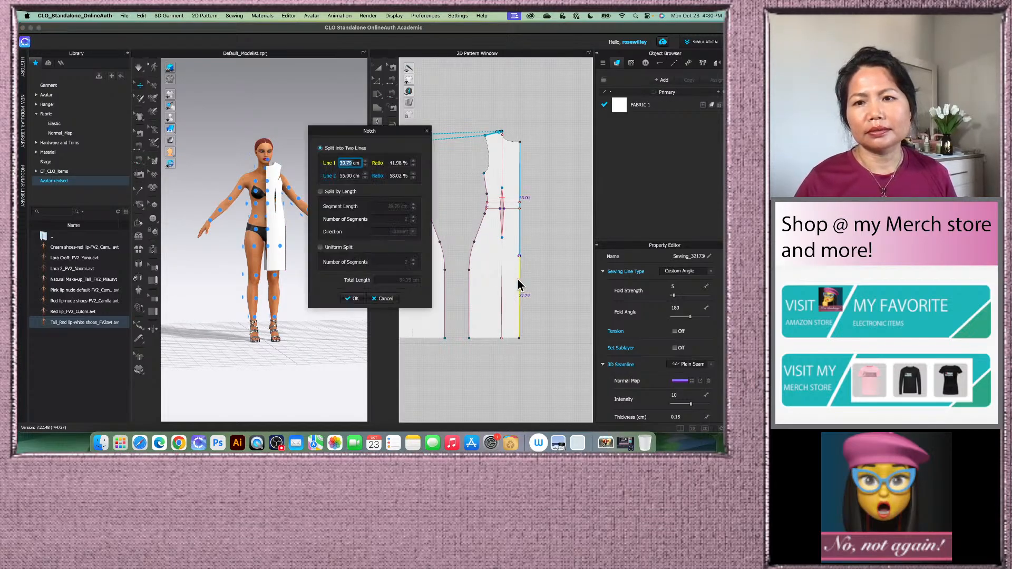
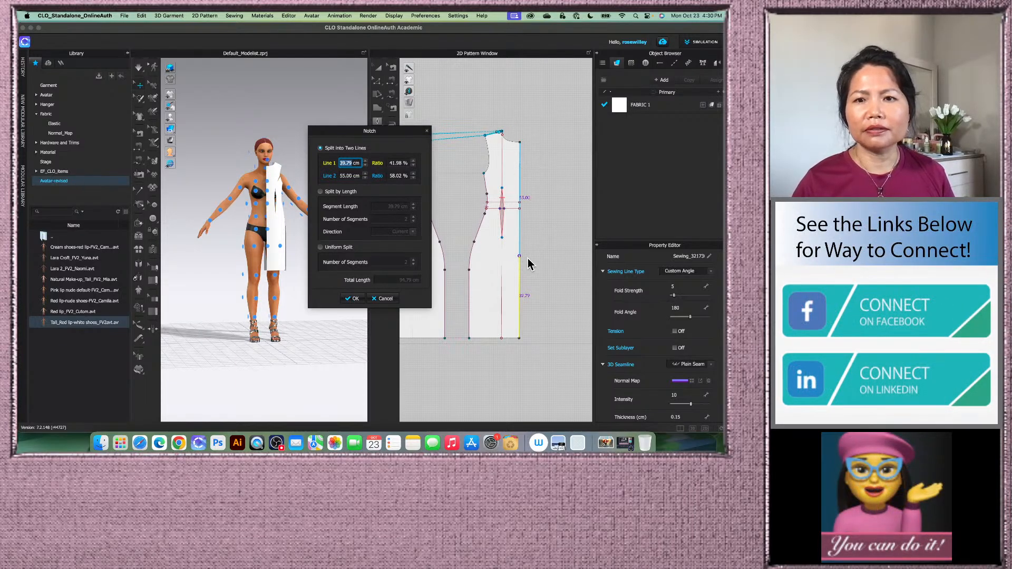
left_click(352, 299)
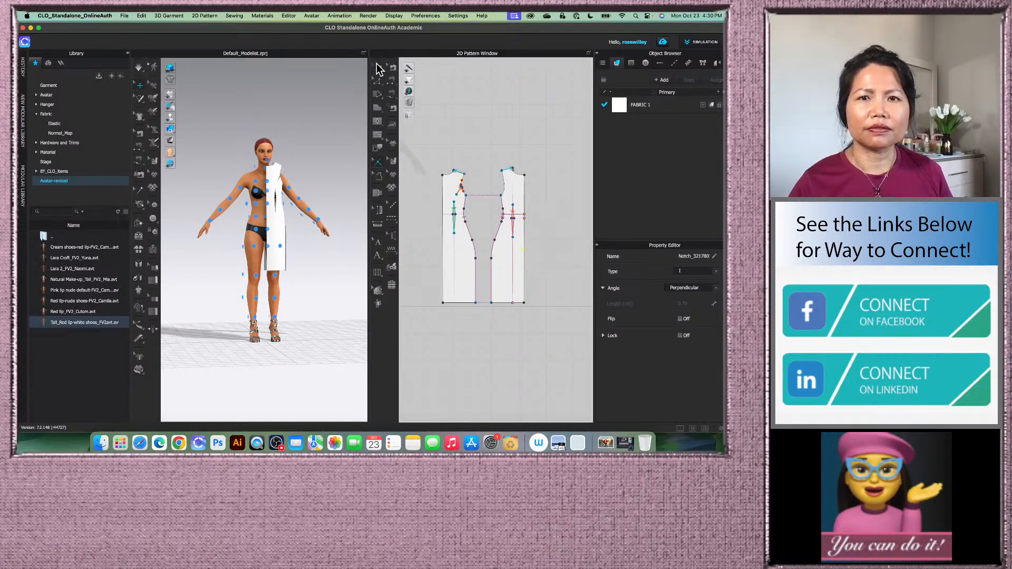
Create symmetric copies with sewing of both half patterns and place the mirrored pieces beside the originals.
scroll(448, 299, "down", 3)
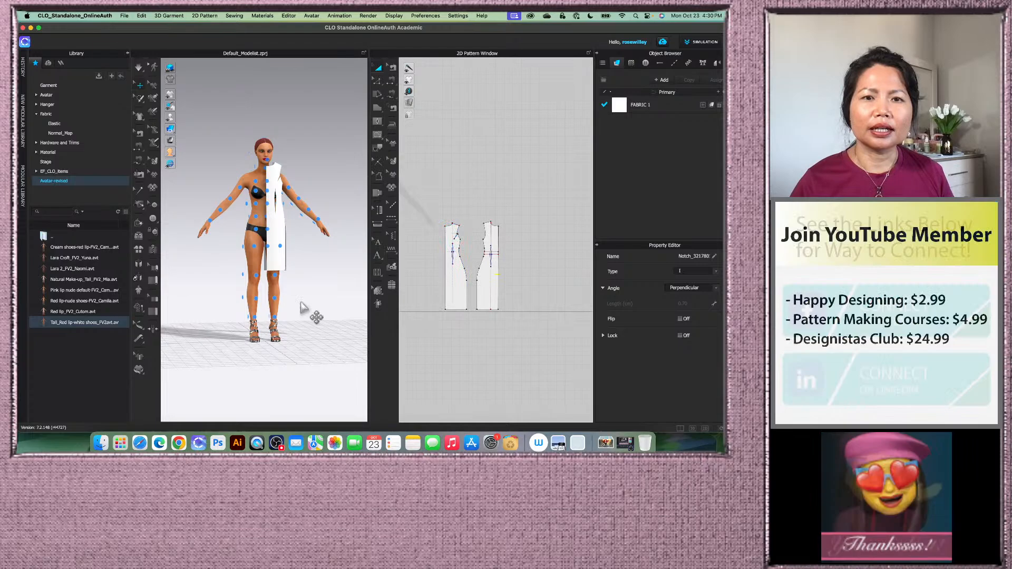
left_click_drag(429, 177, 548, 354)
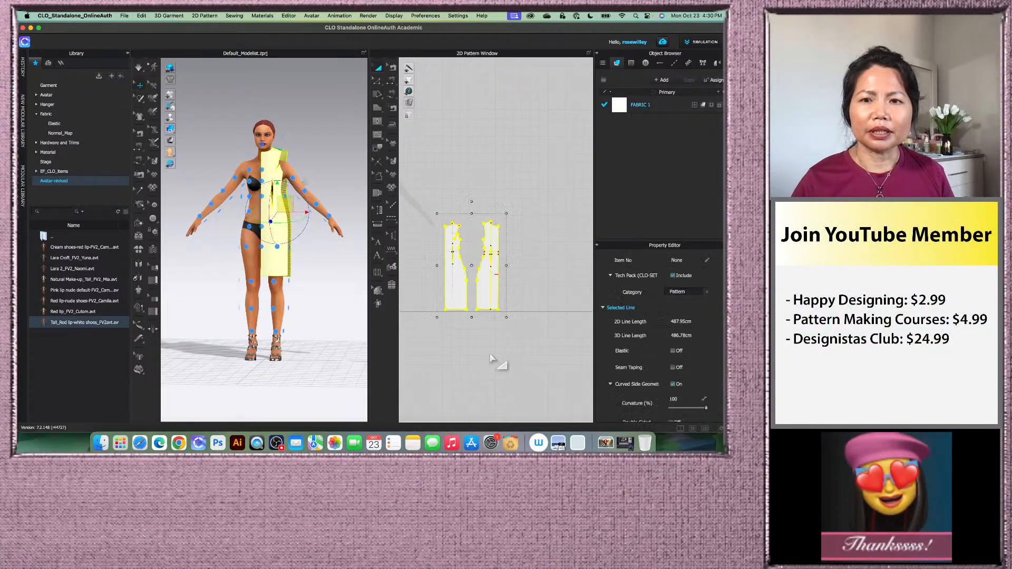
scroll(501, 364, "up", 2)
right_click(476, 229)
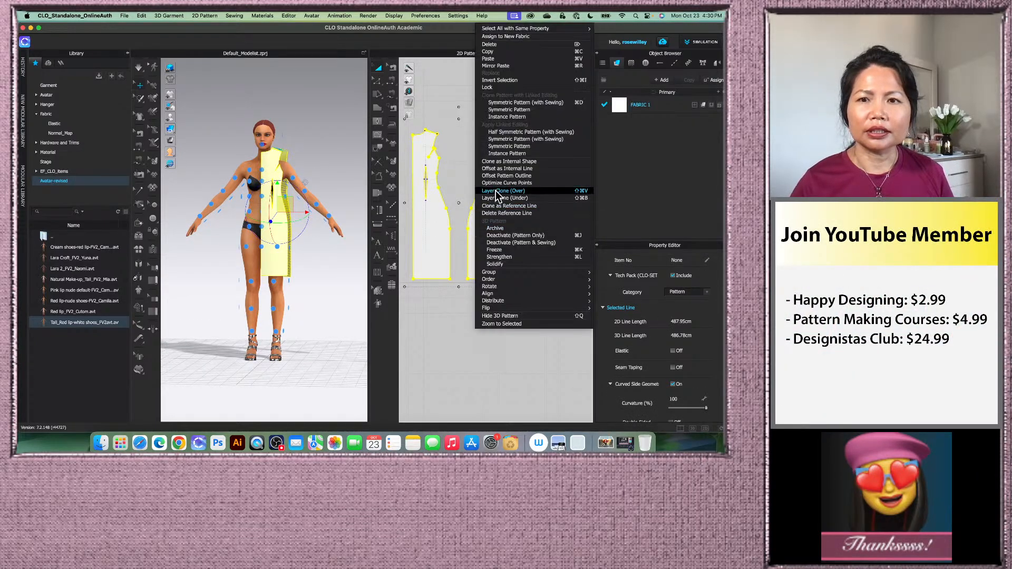
left_click(496, 191)
scroll(522, 225, "down", 2)
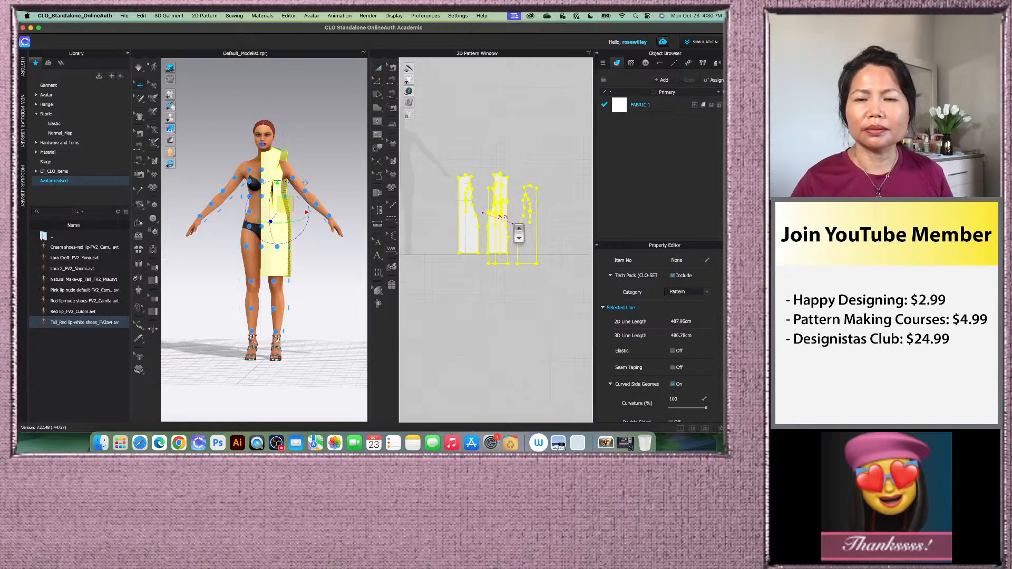
scroll(535, 227, "up", 3)
scroll(540, 226, "down", 2)
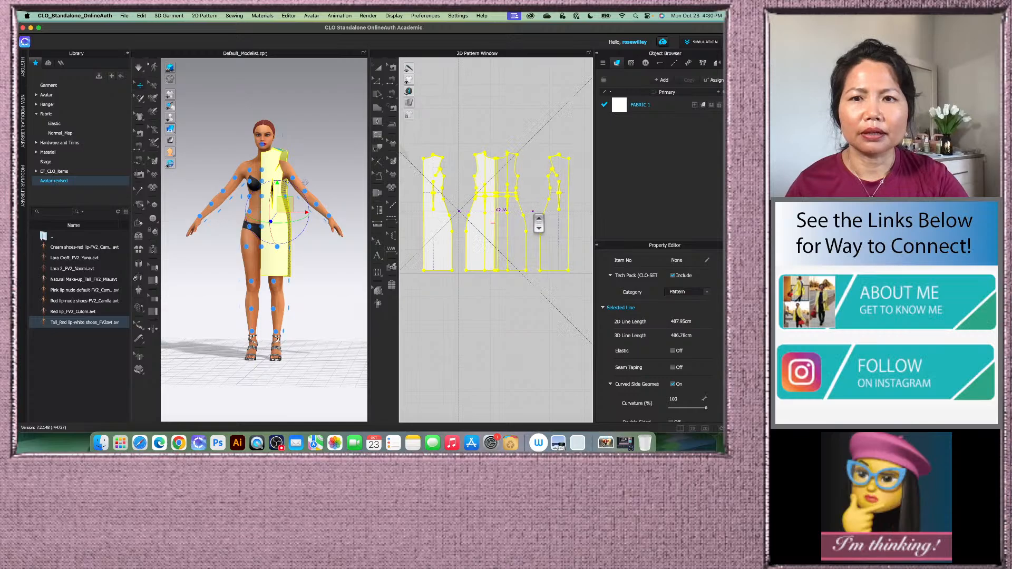
left_click(539, 225)
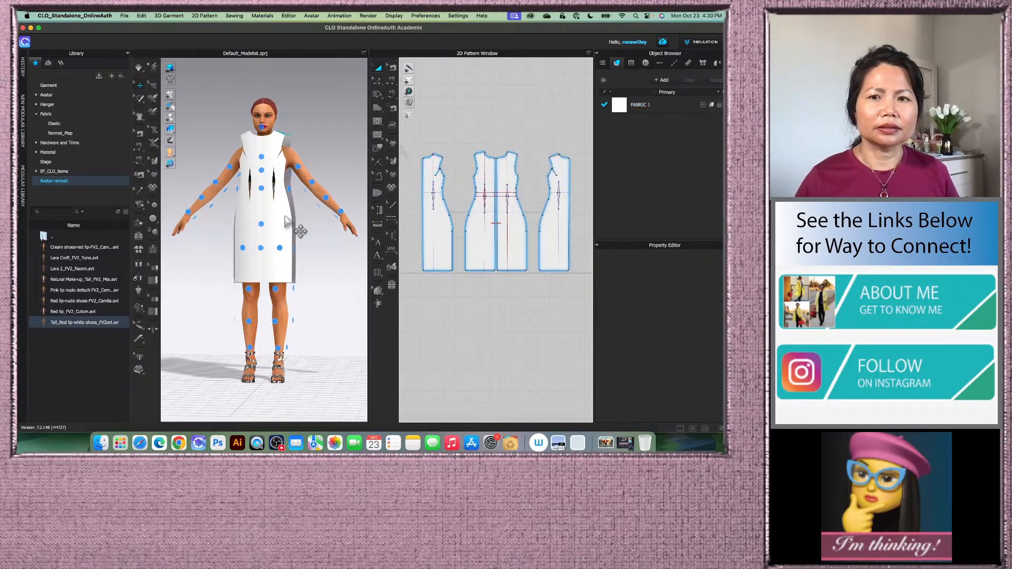
Sew the two centre front edges together and the two centre back edges together.
scroll(449, 228, "down", 2)
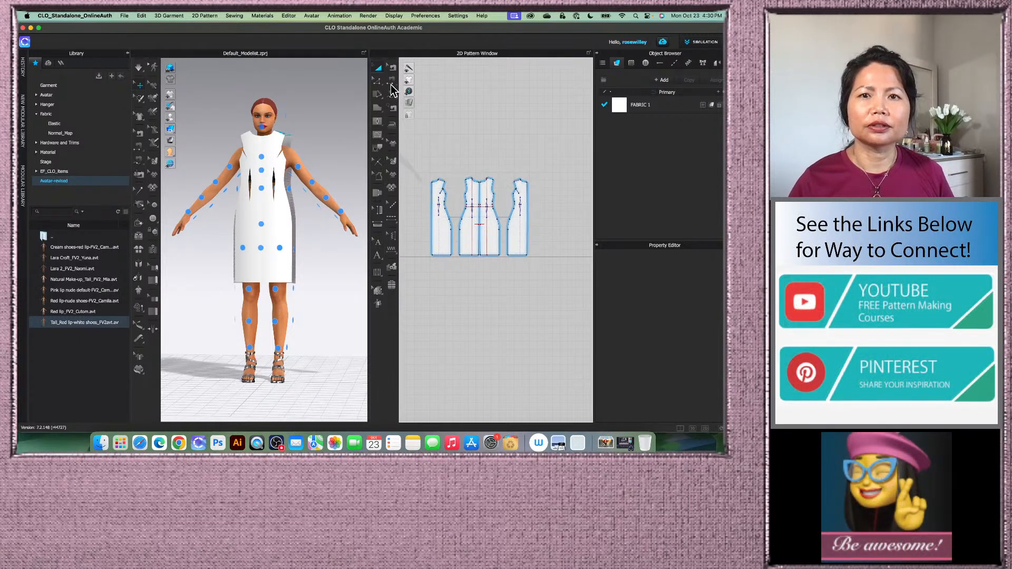
left_click(392, 81)
left_click(427, 80)
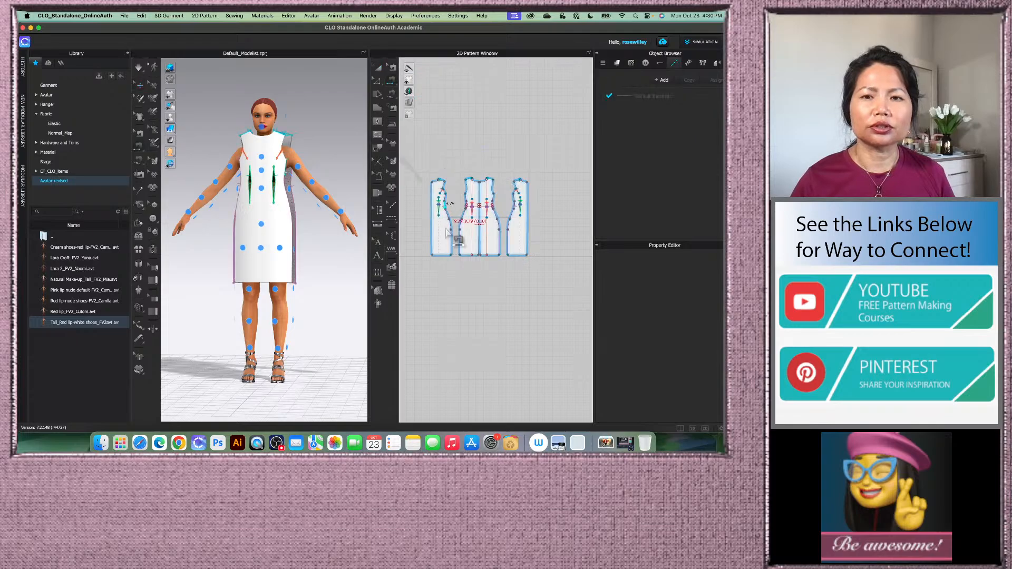
left_click(530, 239)
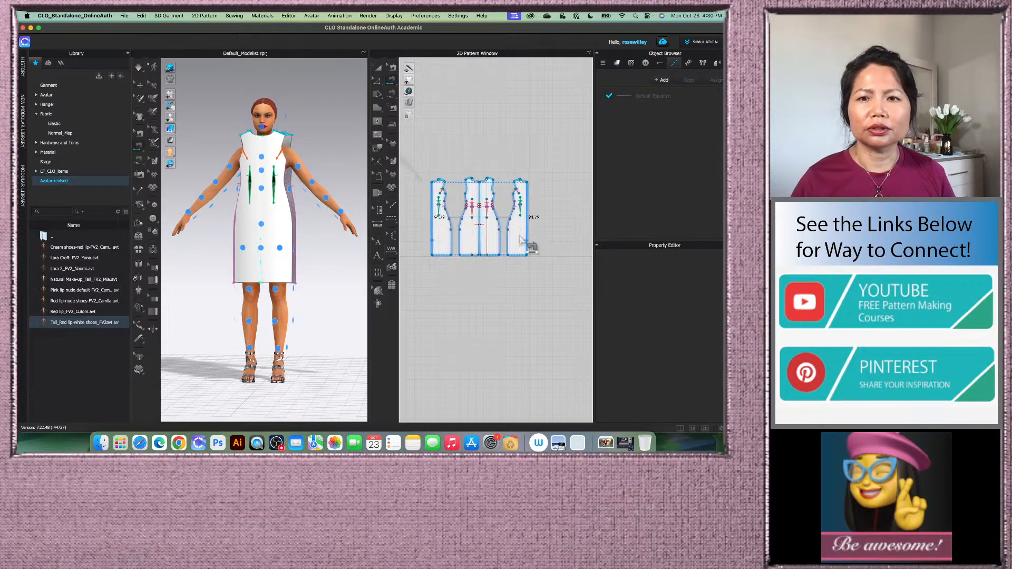
scroll(495, 219, "up", 5)
left_click(462, 217)
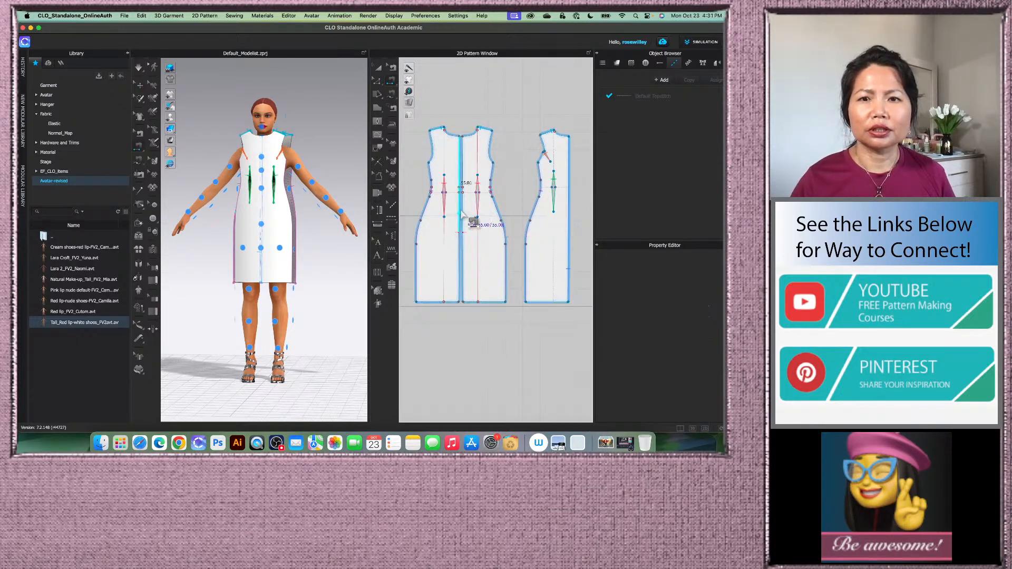
left_click(460, 249)
Select all four dress pattern pieces and apply Strengthen to them.
key("a")
scroll(332, 179, "down", 3)
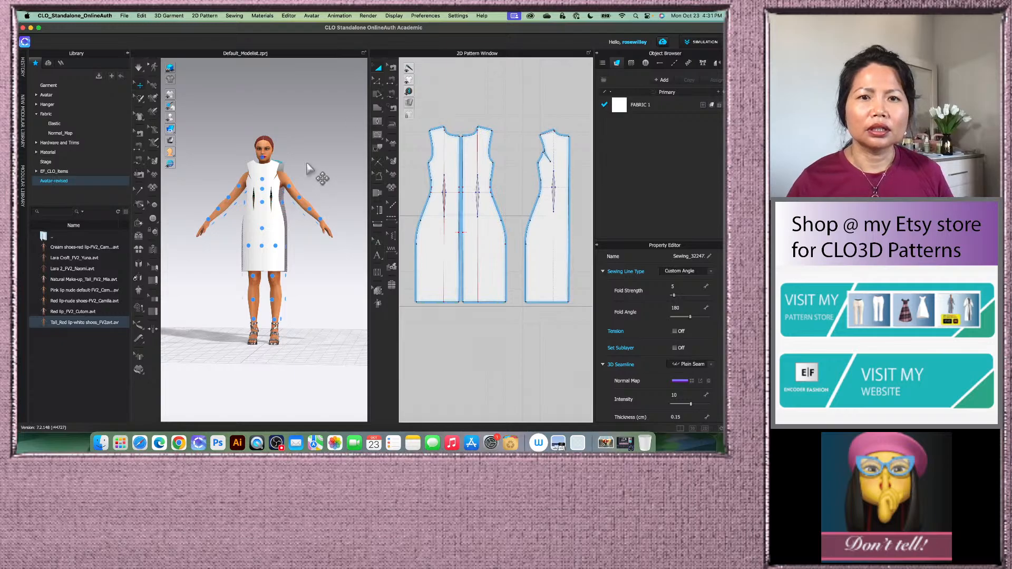
key("2")
scroll(448, 153, "down", 6)
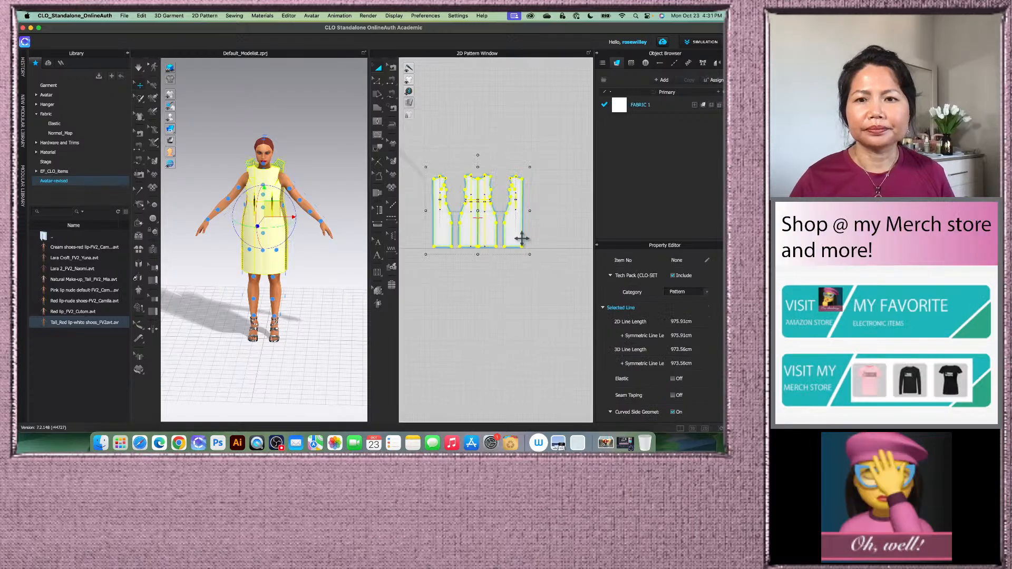
right_click(514, 232)
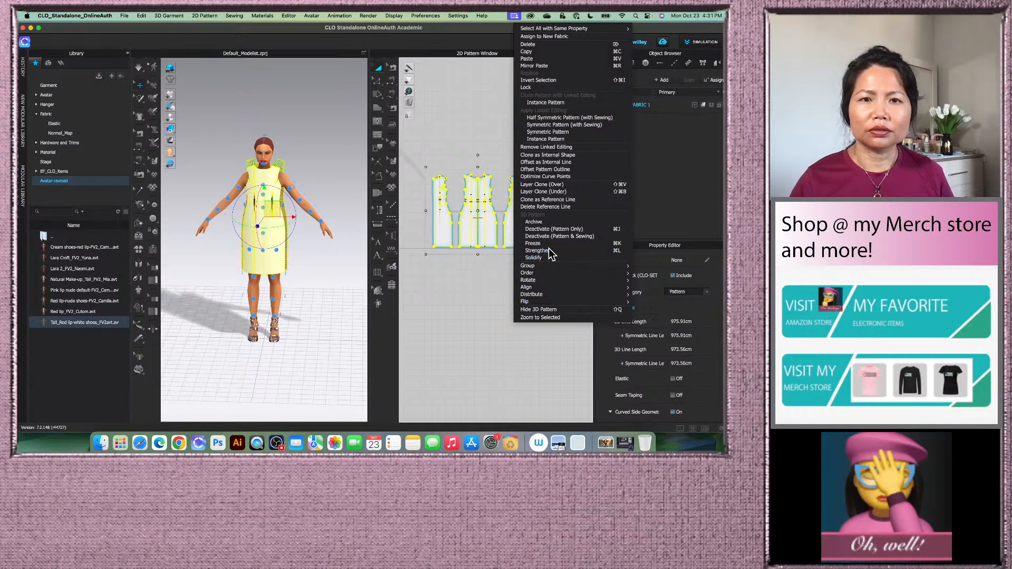
left_click(550, 252)
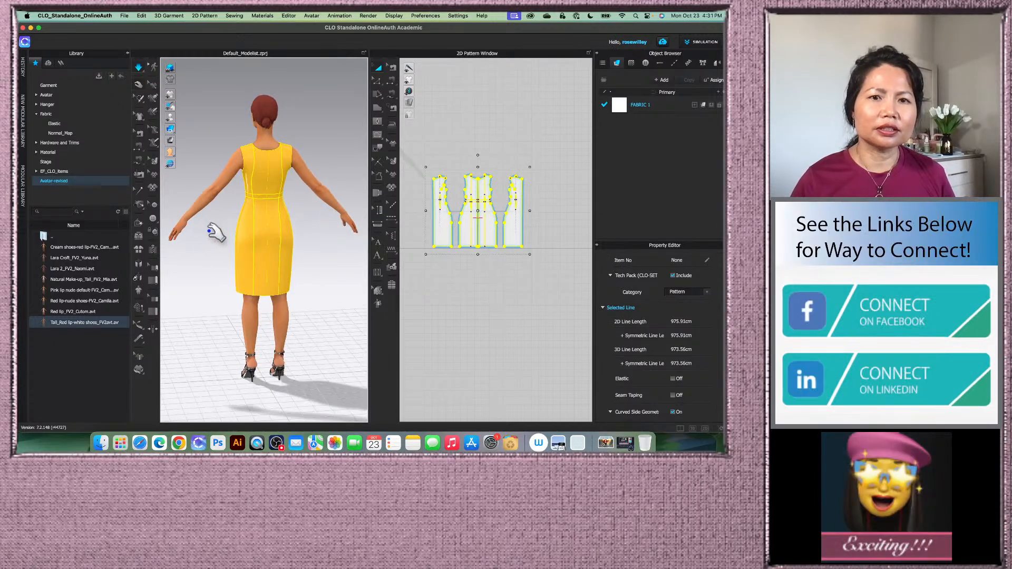
Drape the strengthened dress on the avatar, stop the simulation and clear the pattern selection.
right_click_drag(208, 229, 309, 233)
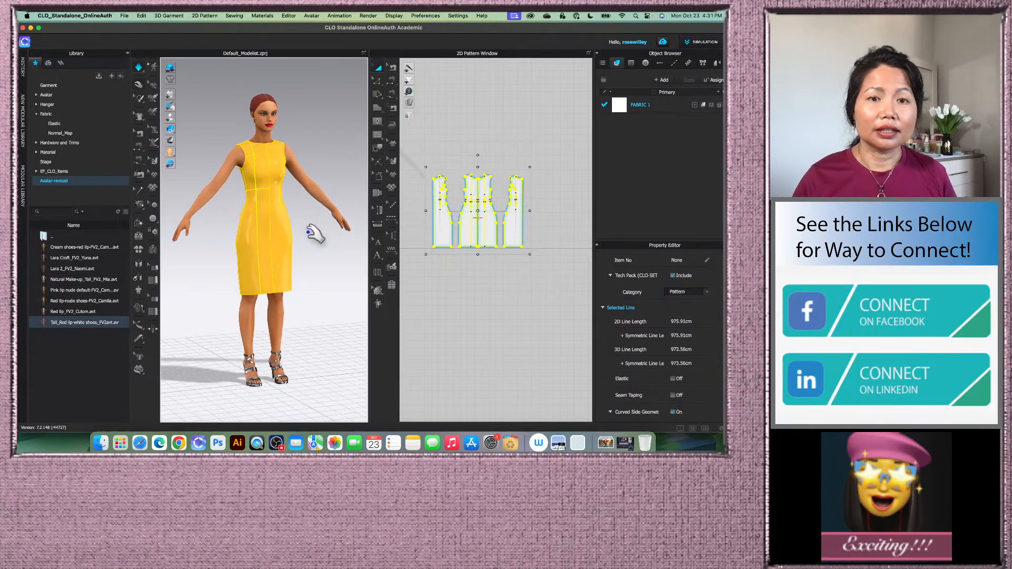
scroll(314, 232, "up", 3)
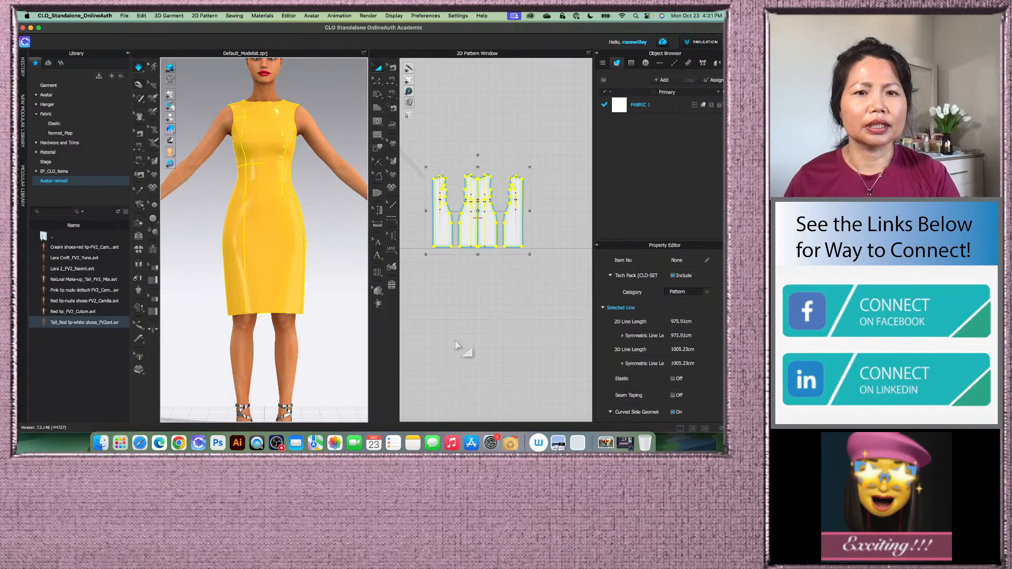
left_click(140, 68)
scroll(267, 236, "down", 3)
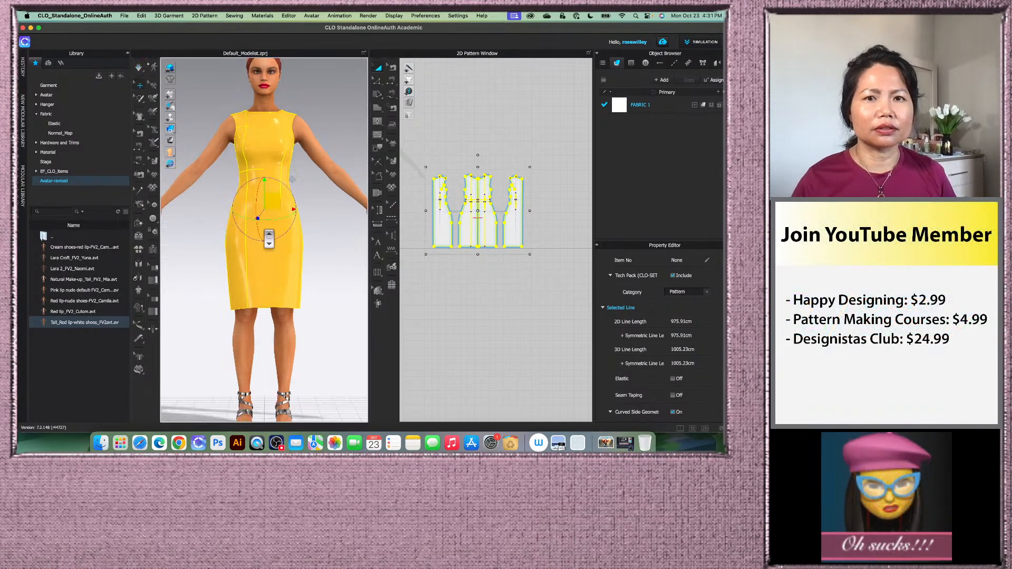
left_click(304, 244)
scroll(307, 248, "up", 1)
scroll(306, 248, "down", 1)
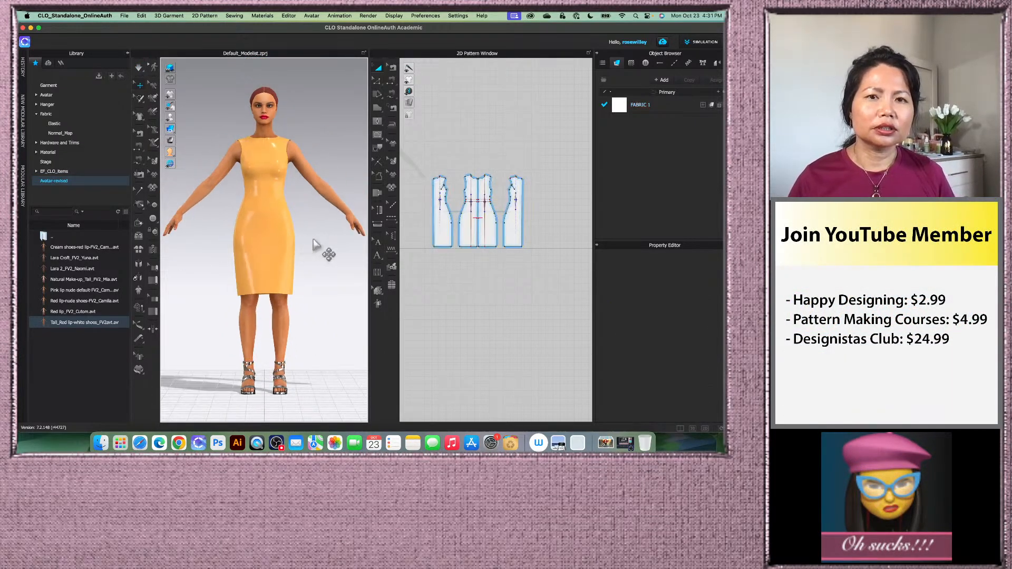
Examine the back of the draped dress and compare it with the reference photo of the black-trimmed sleeveless dress in Preview.
mouse_move(312, 239)
right_mouse_down()
mouse_move(229, 247)
mouse_move(322, 248)
mouse_move(238, 248)
mouse_move(310, 246)
mouse_move(289, 243)
mouse_move(300, 244)
right_mouse_up()
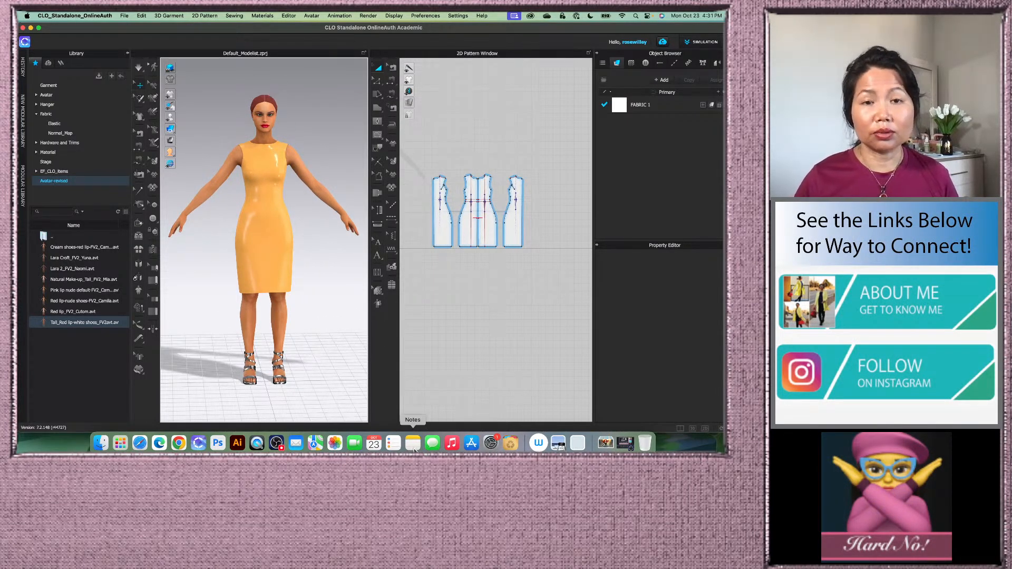
right_click_drag(323, 323, 244, 313)
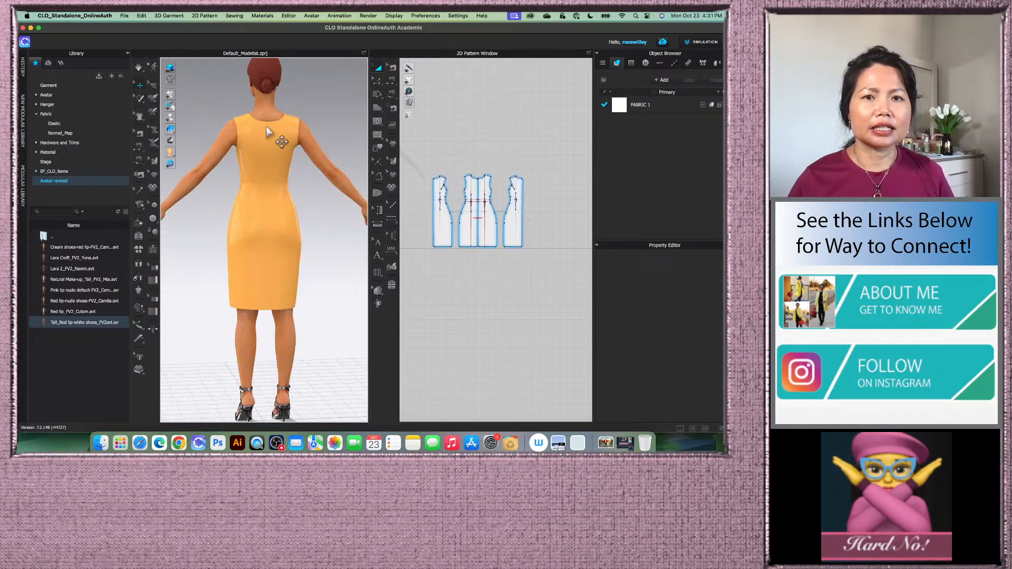
left_click(413, 446)
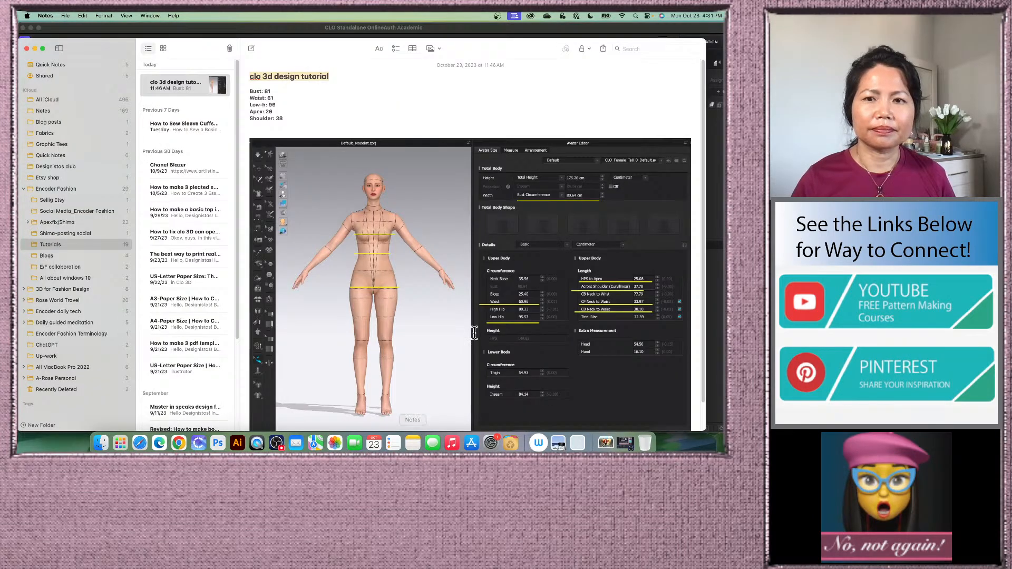
left_click(27, 48)
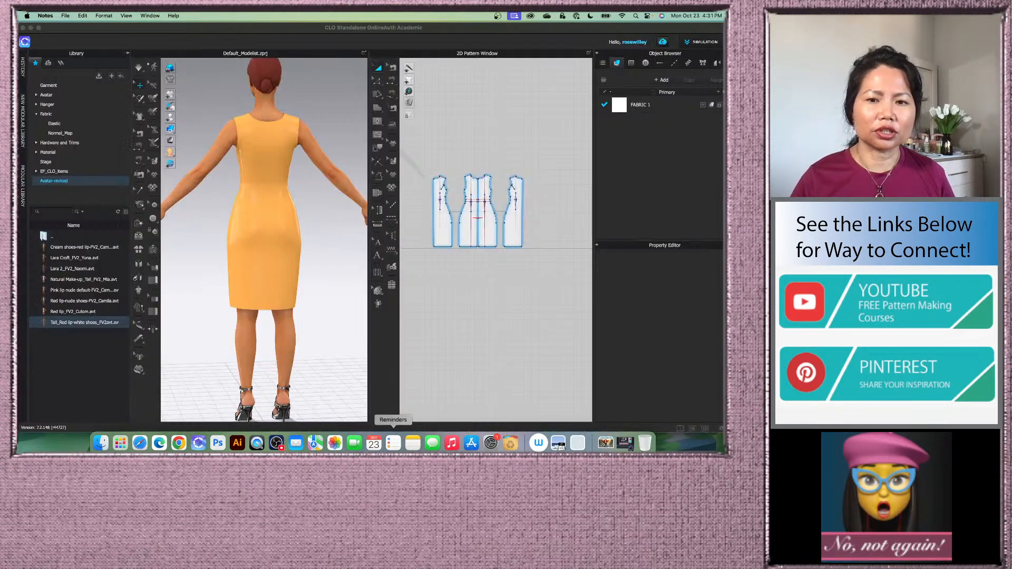
left_click(558, 444)
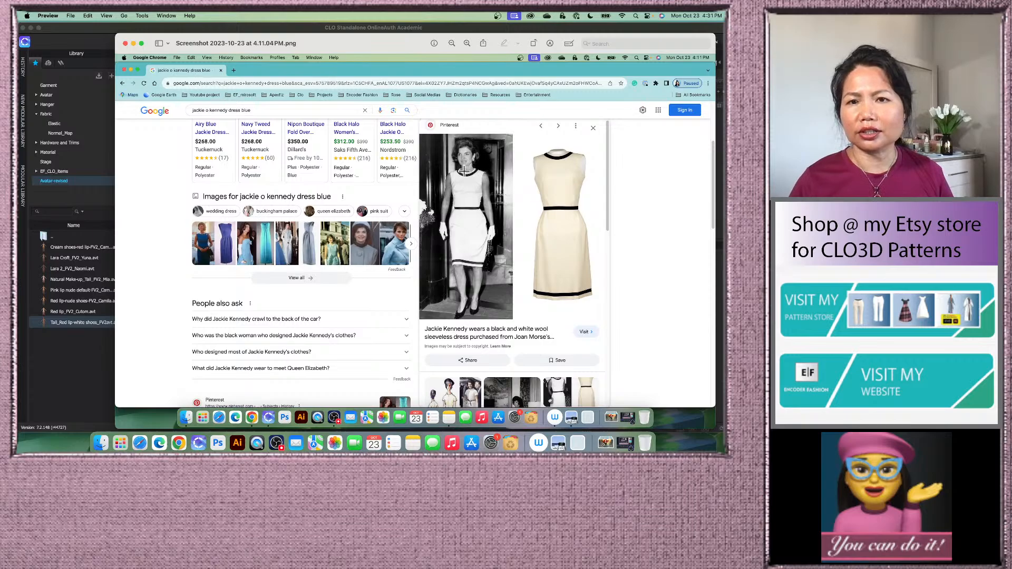
left_click(309, 25)
Raise the centre back neck point slightly on the mirrored back pieces to make the back neckline shallower.
scroll(483, 182, "up", 5)
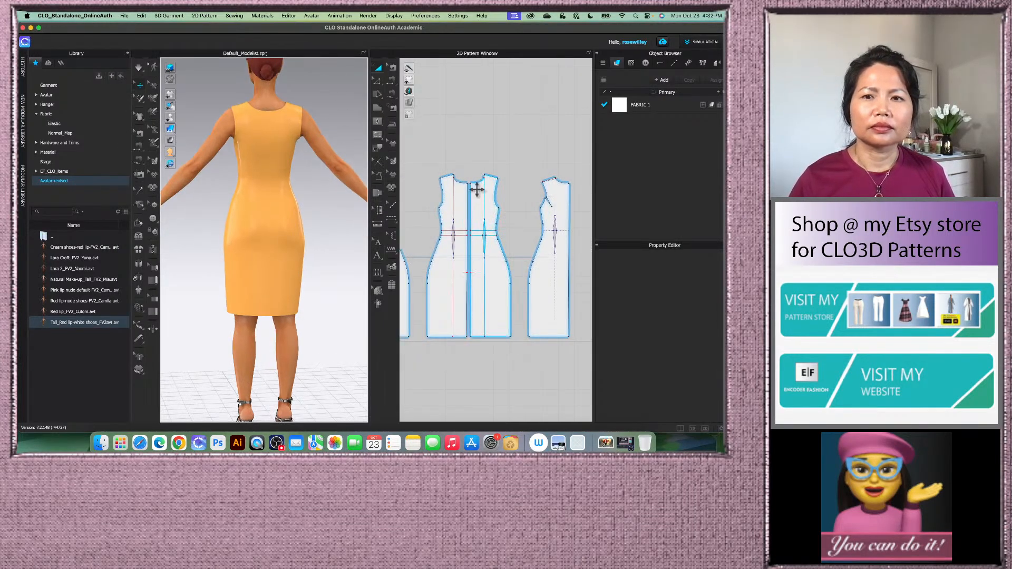
scroll(478, 196, "down", 5)
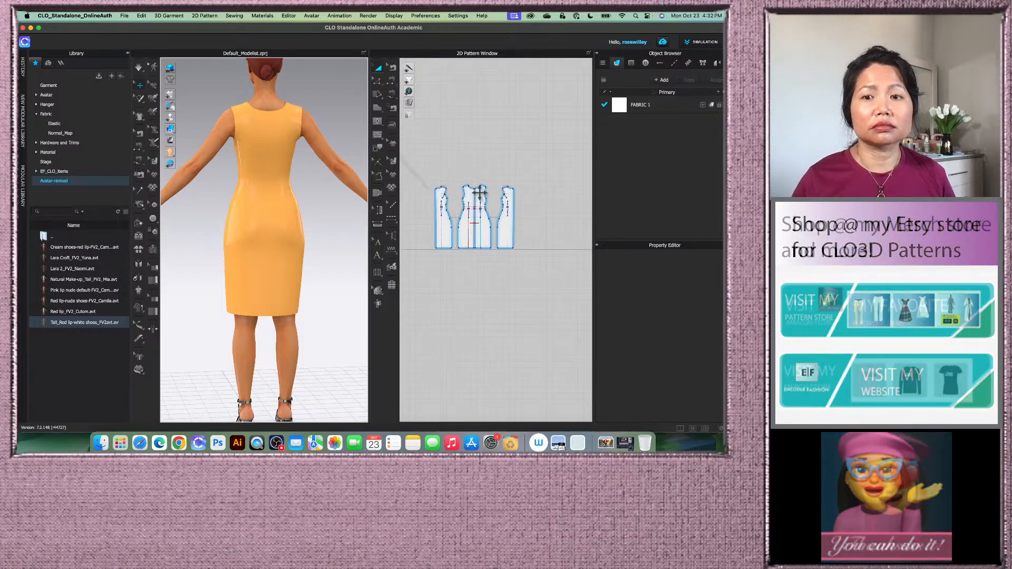
scroll(479, 192, "up", 5)
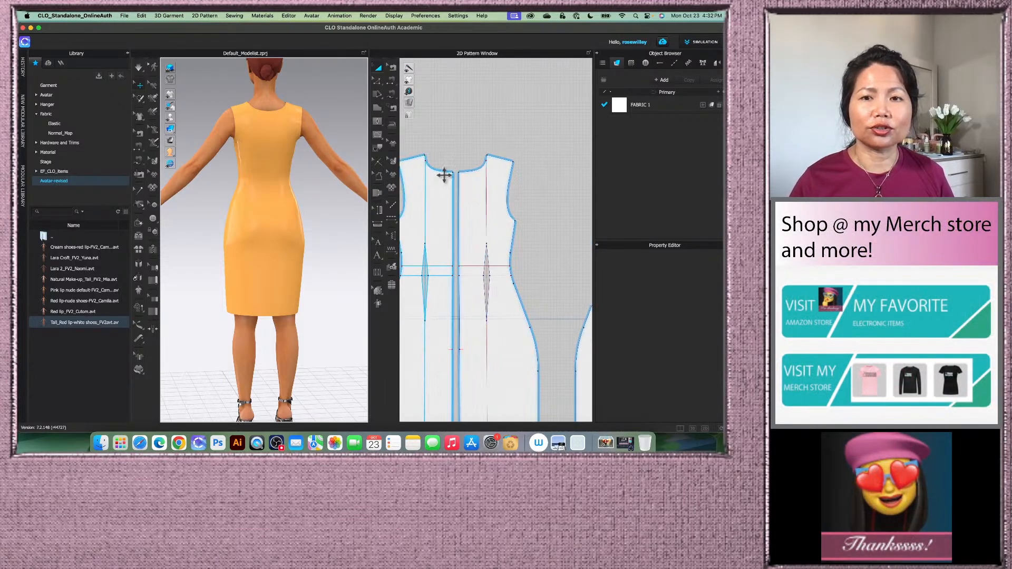
scroll(448, 174, "up", 3)
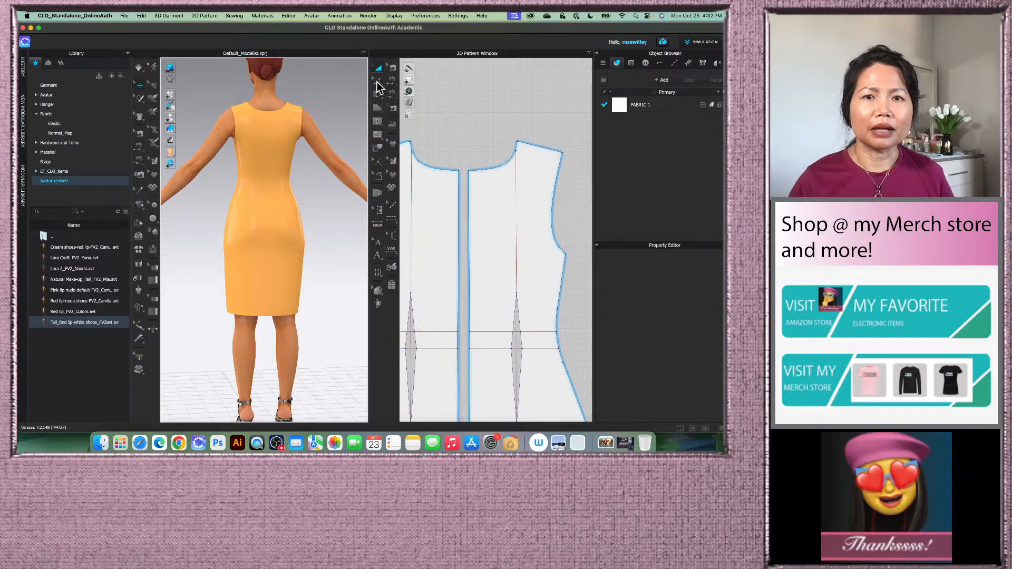
left_click(377, 81)
left_click(467, 171)
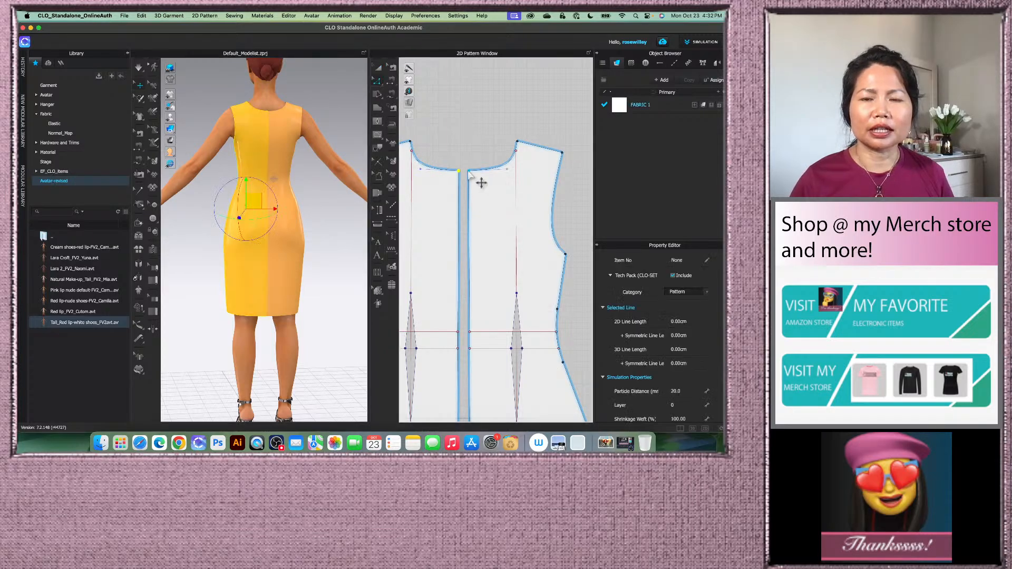
left_click(469, 169)
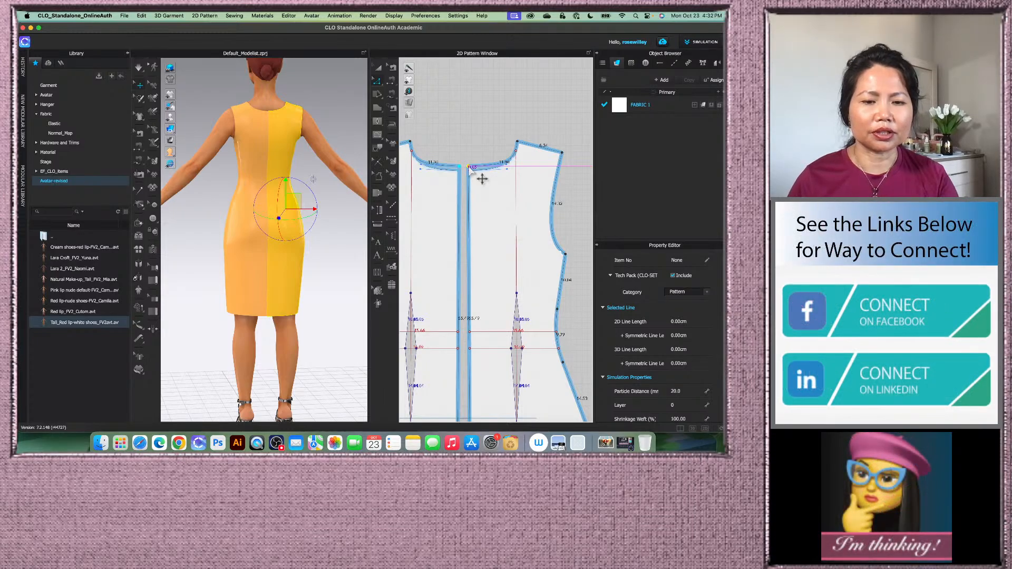
left_click_drag(470, 169, 469, 167)
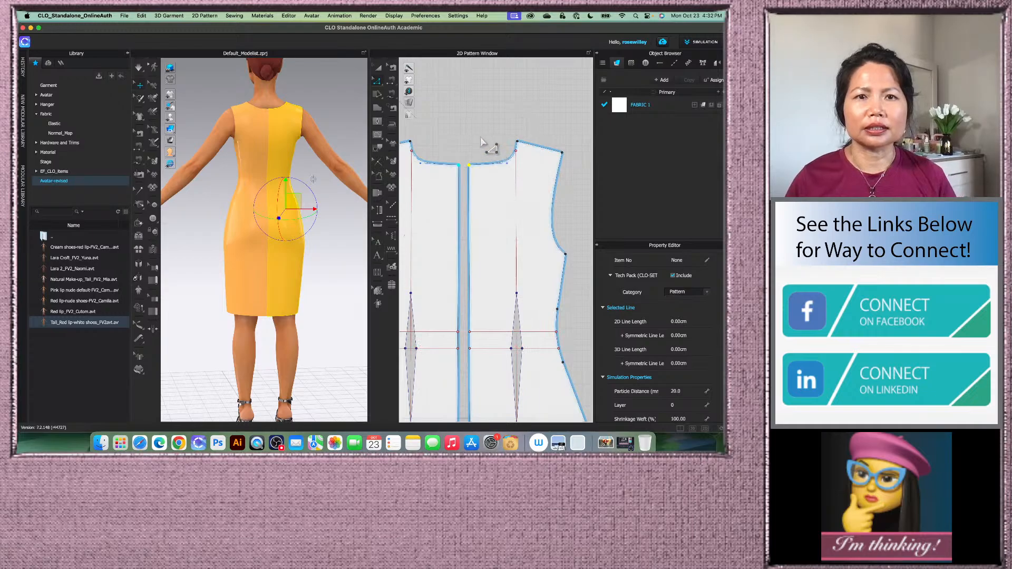
left_click(481, 142)
Examine the reshaped back neckline, the front of the draped dress and the neckline areas of all pattern pieces.
scroll(483, 181, "up", 2)
scroll(475, 180, "down", 3)
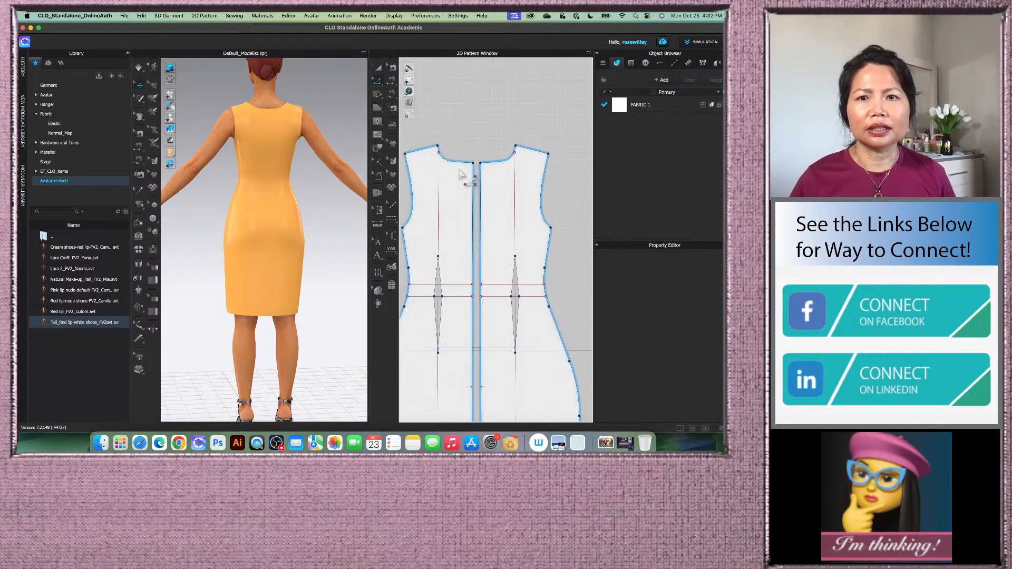
scroll(260, 189, "down", 3)
right_click_drag(202, 208, 310, 219)
scroll(482, 188, "down", 4)
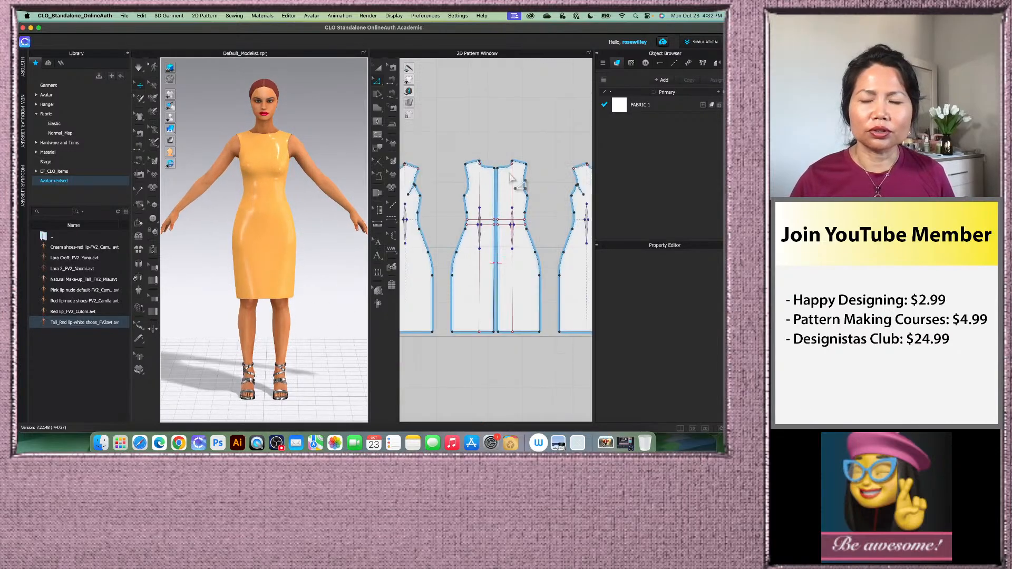
scroll(475, 179, "up", 4)
scroll(464, 190, "down", 3)
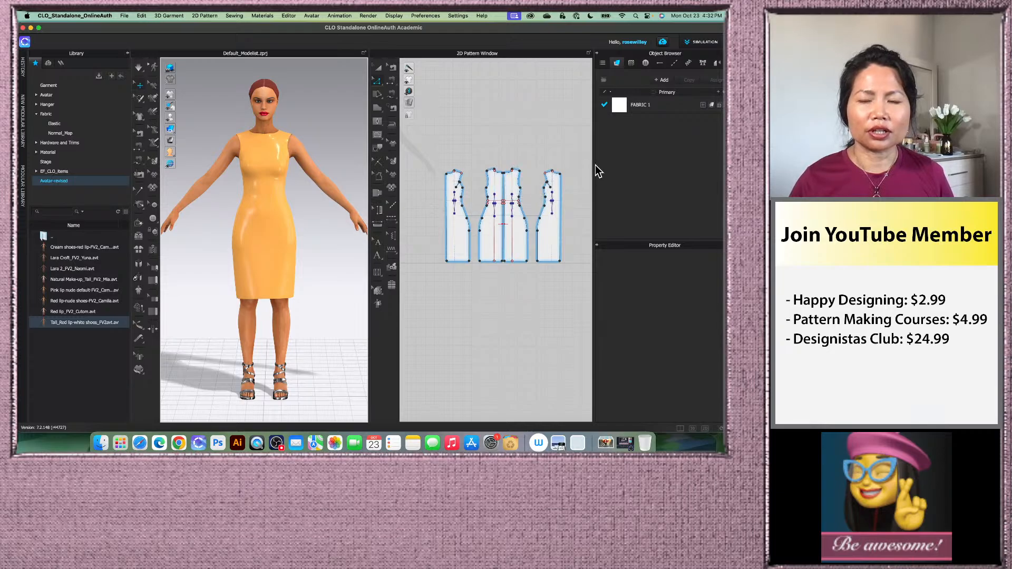
scroll(578, 181, "up", 4)
scroll(575, 181, "down", 4)
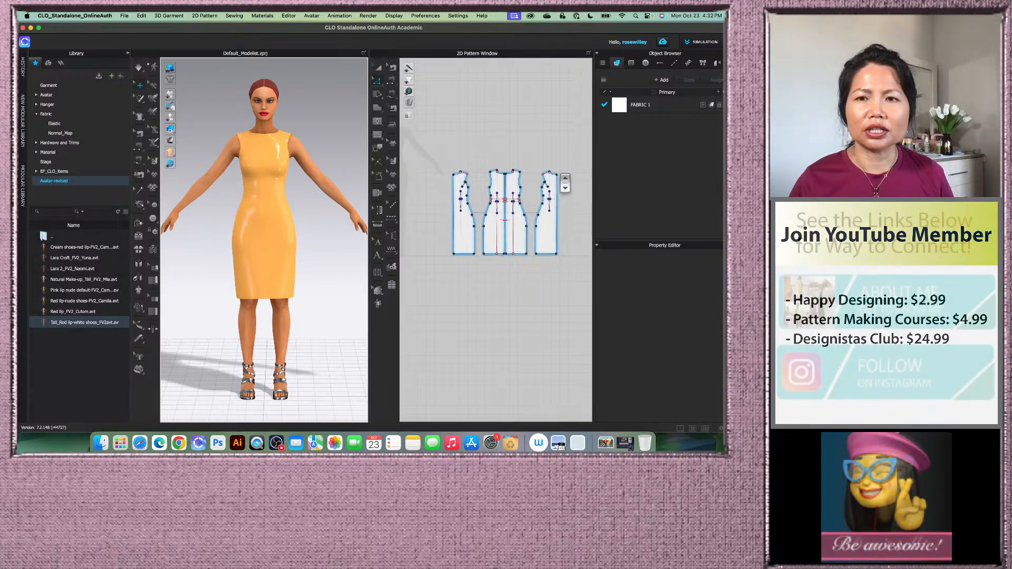
scroll(565, 183, "up", 1)
scroll(443, 189, "up", 3)
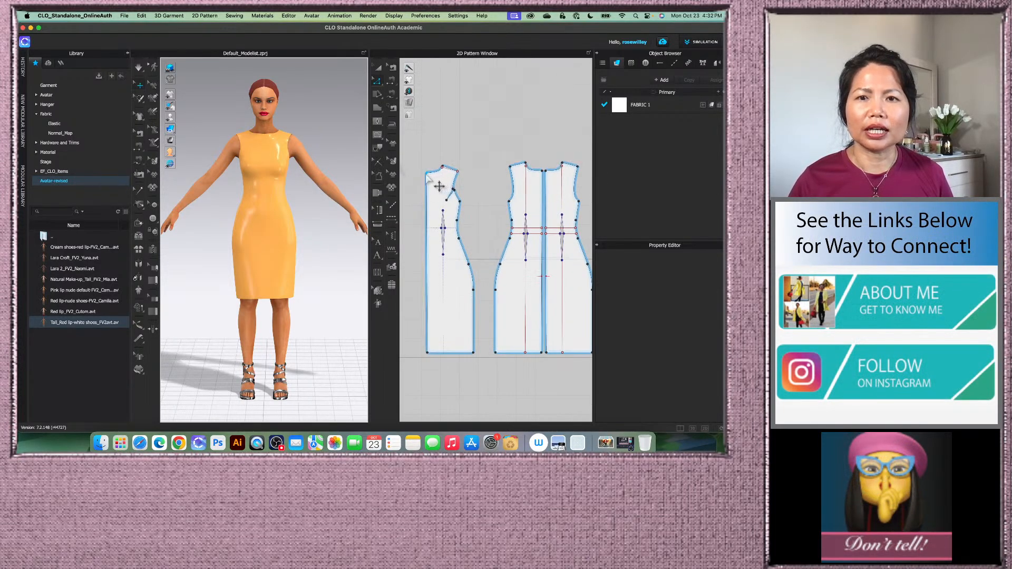
Lower the centre front neck point slightly on the mirrored front pieces and check the dress on the avatar.
scroll(440, 186, "up", 3)
left_click(430, 179)
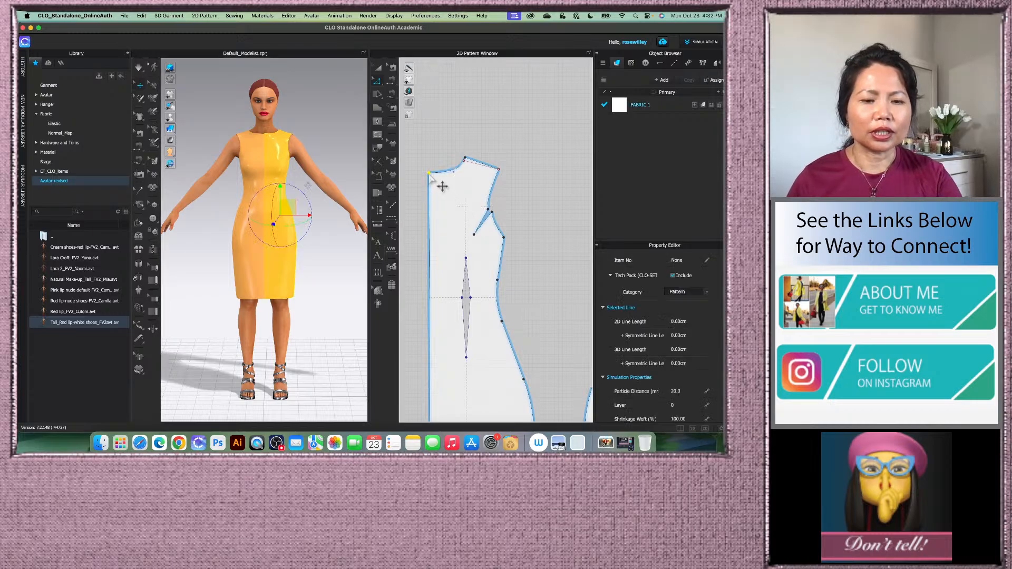
left_click_drag(430, 177, 429, 179)
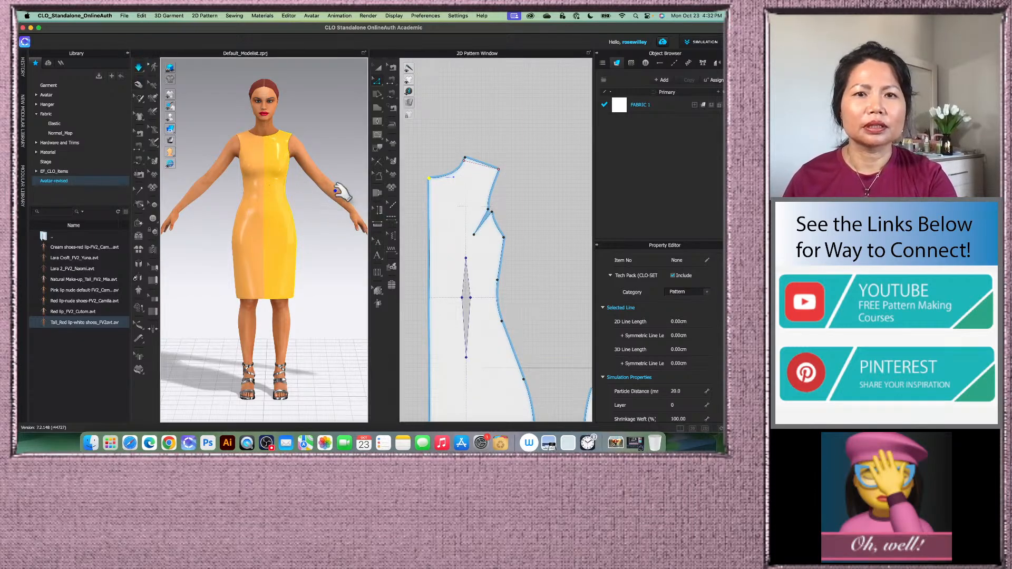
scroll(319, 196, "down", 2)
left_click(310, 241)
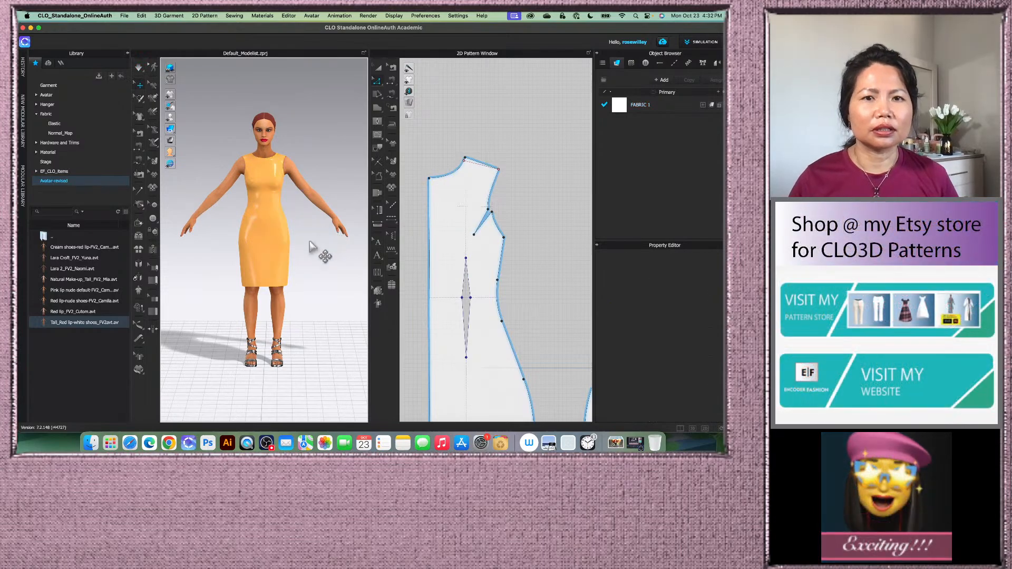
scroll(319, 231, "up", 2)
mouse_move(320, 229)
right_mouse_down()
mouse_move(232, 230)
mouse_move(318, 221)
mouse_move(323, 231)
right_mouse_up()
key("2")
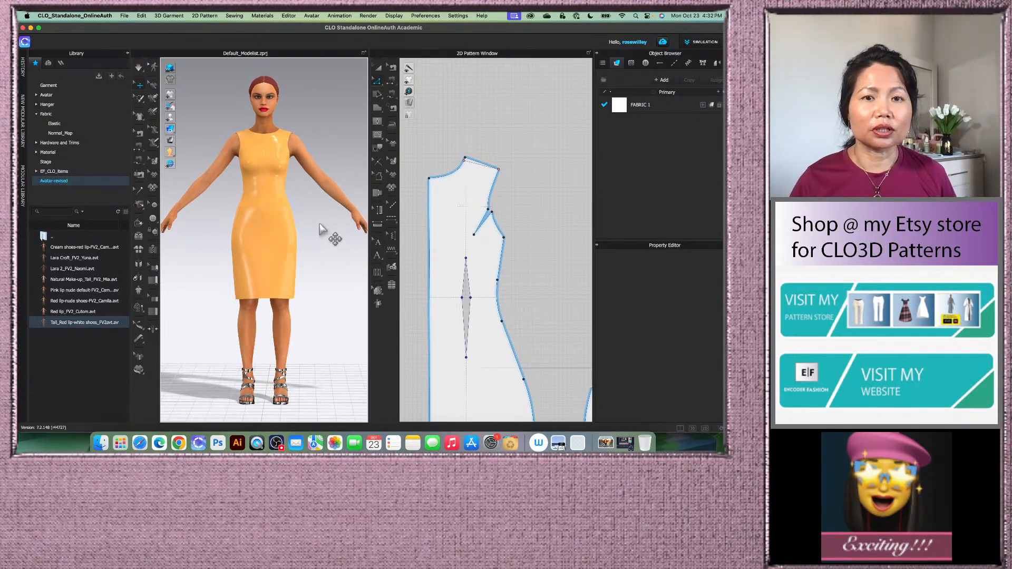
right_click_drag(321, 227, 294, 235)
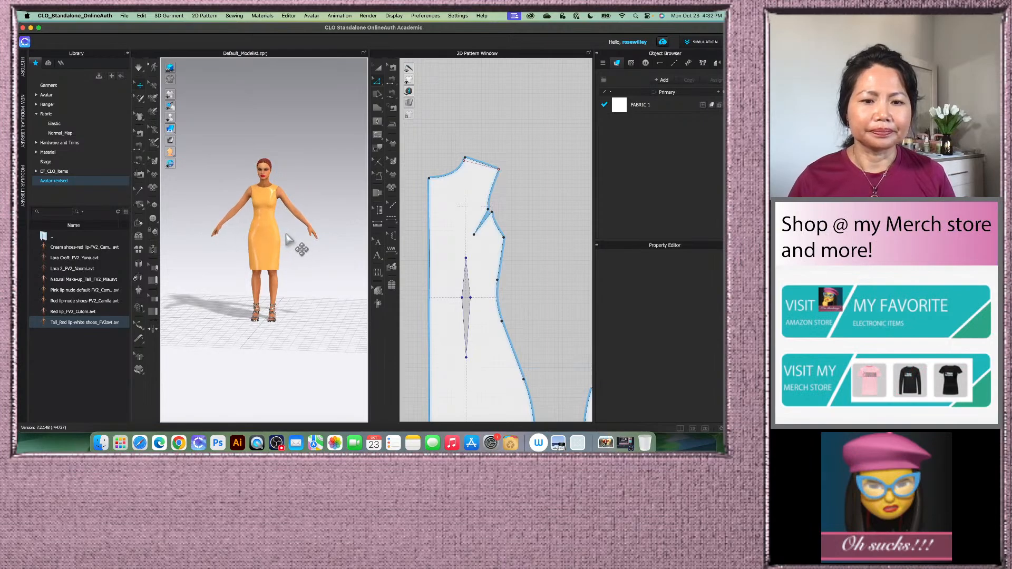
scroll(292, 233, "up", 3)
Unstrengthen all the dress pattern pieces and clear the selection.
scroll(445, 226, "down", 5)
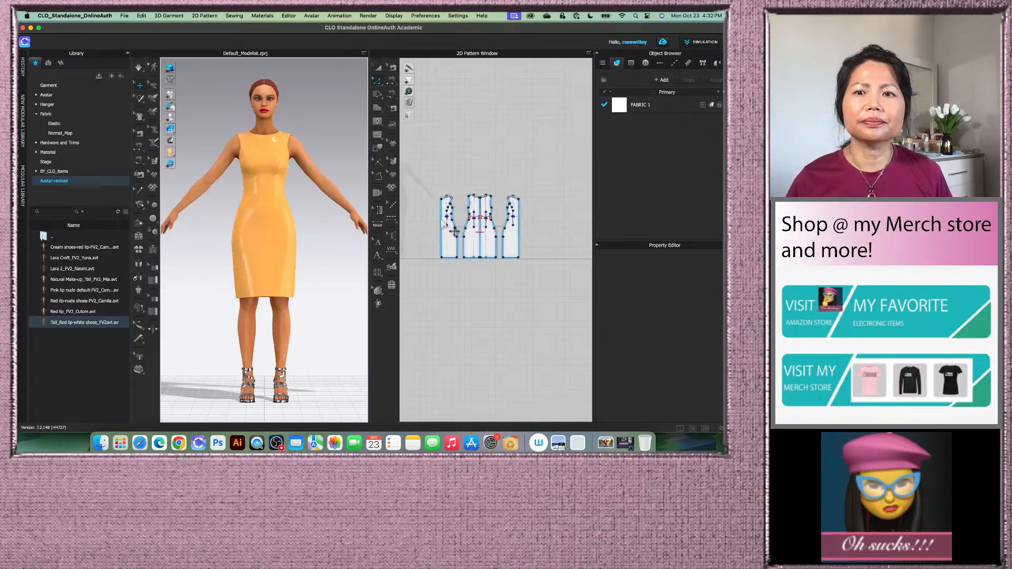
left_click(376, 69)
scroll(483, 270, "up", 2)
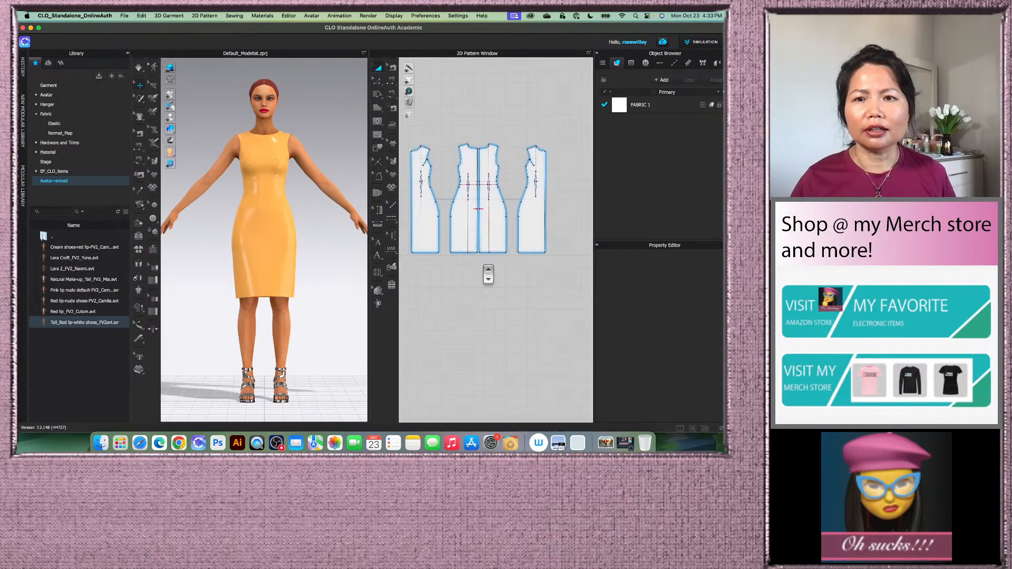
left_click_drag(426, 153, 541, 271)
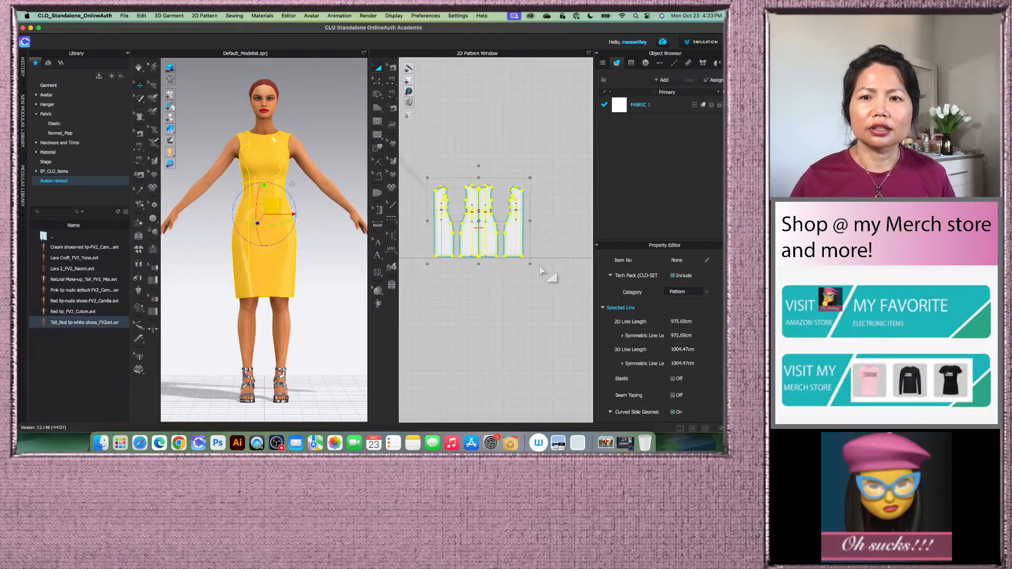
right_click(511, 238)
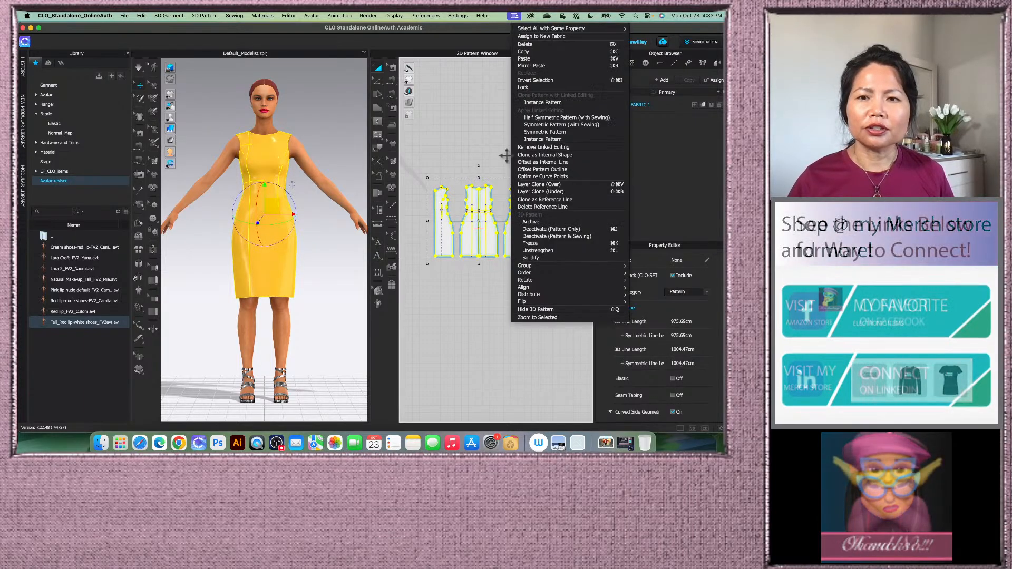
left_click(553, 264)
left_click(458, 322)
scroll(317, 251, "up", 3)
scroll(319, 249, "down", 3)
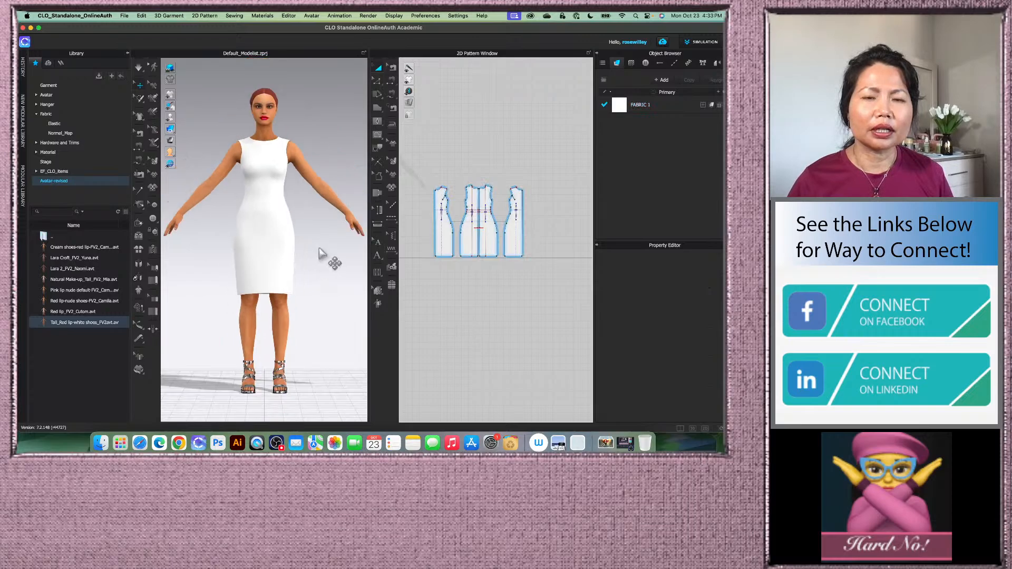
Search the fabric library for wool and replace the dress fabric with Wool_Melton.
right_click_drag(318, 249, 294, 265)
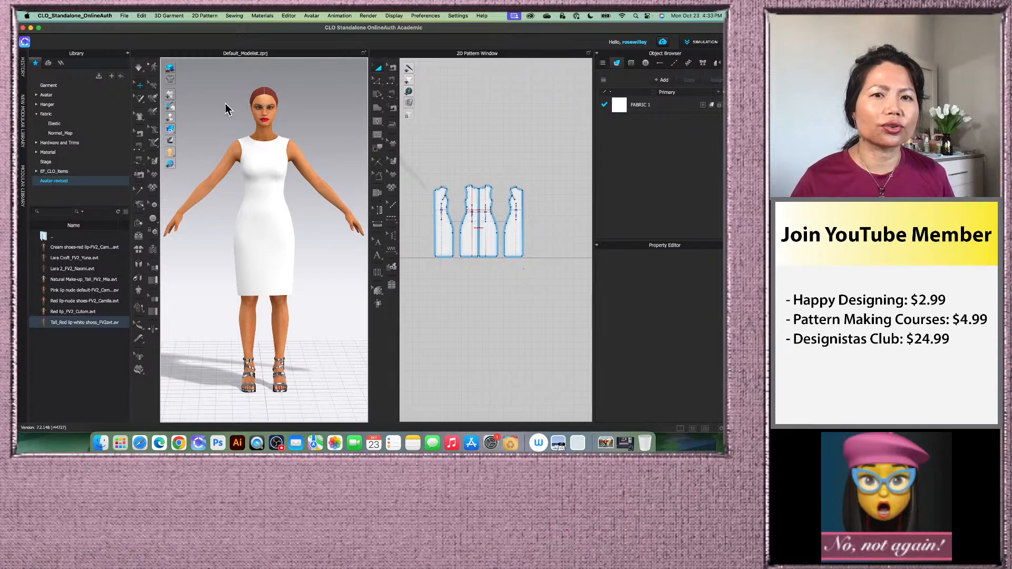
left_click(67, 113)
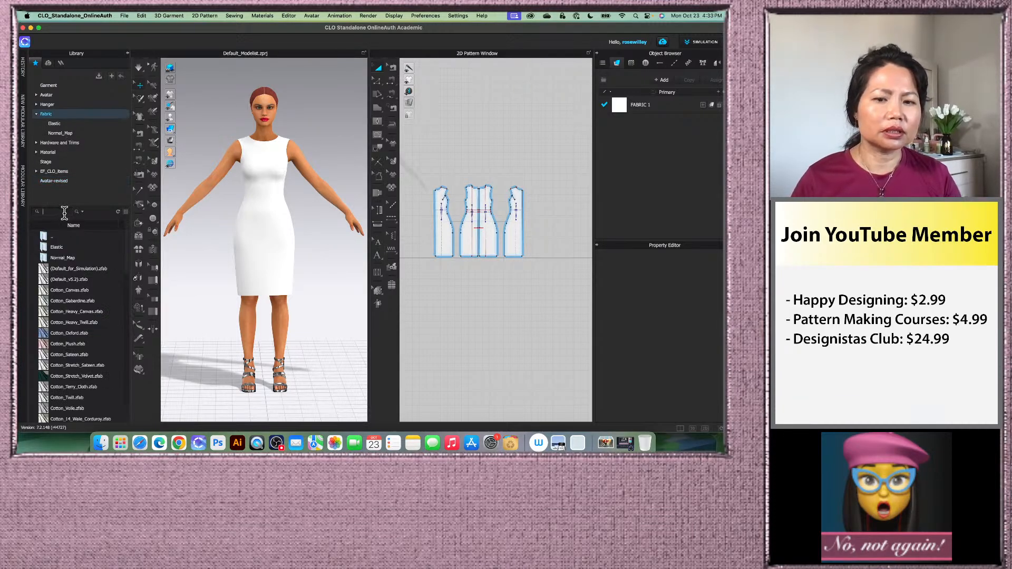
type("wool")
key("Return")
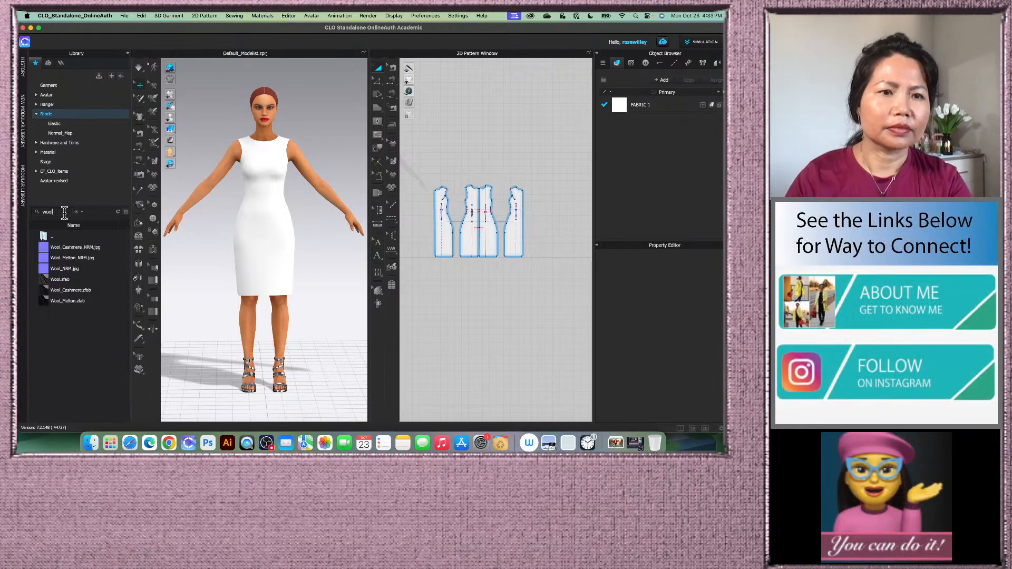
left_click_drag(46, 304, 666, 108)
left_click_drag(663, 105, 662, 103)
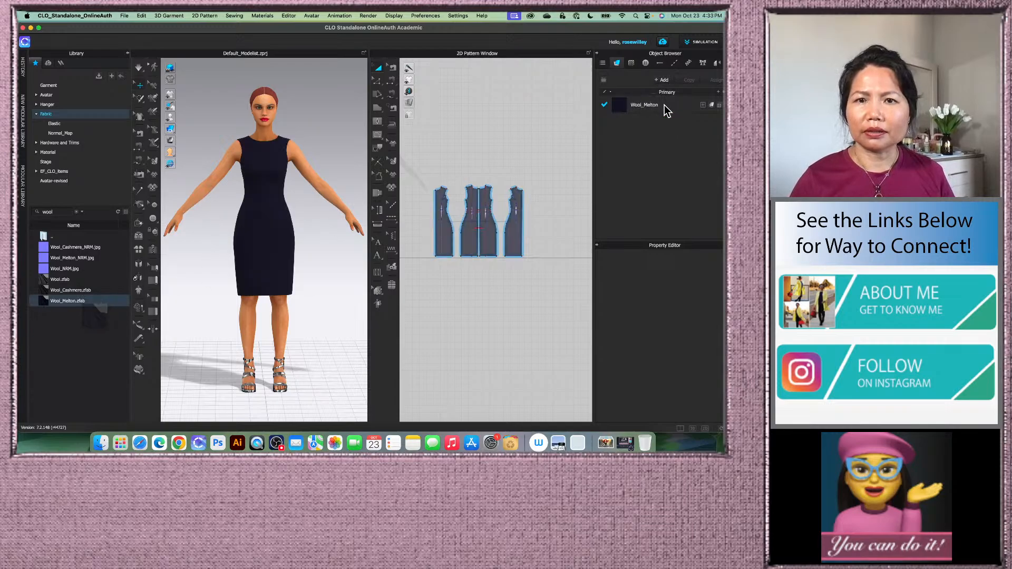
Turn on desaturation for the front texture of the Wool_Melton fabric.
left_click(662, 103)
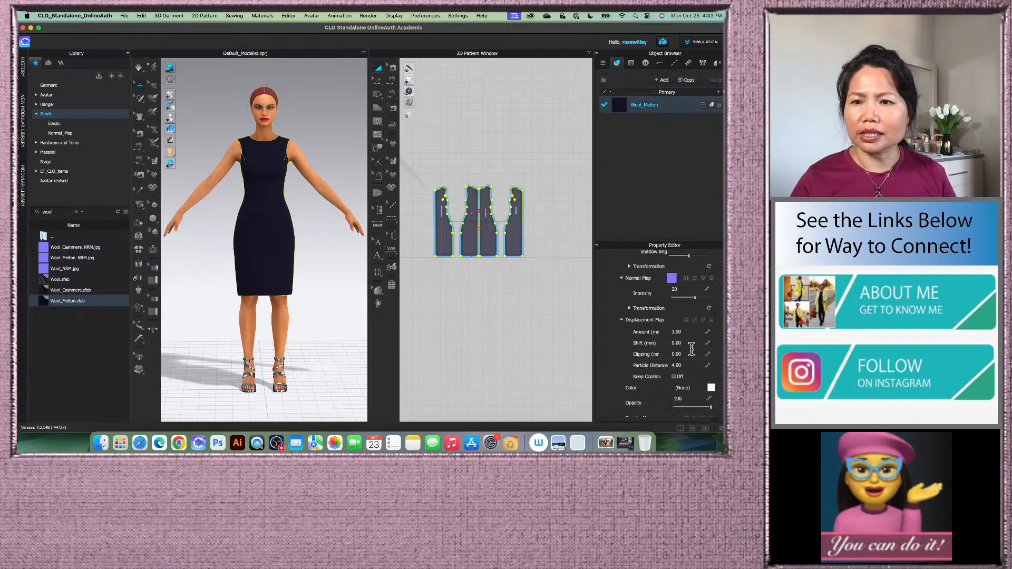
scroll(677, 401, "up", 3)
scroll(674, 345, "up", 2)
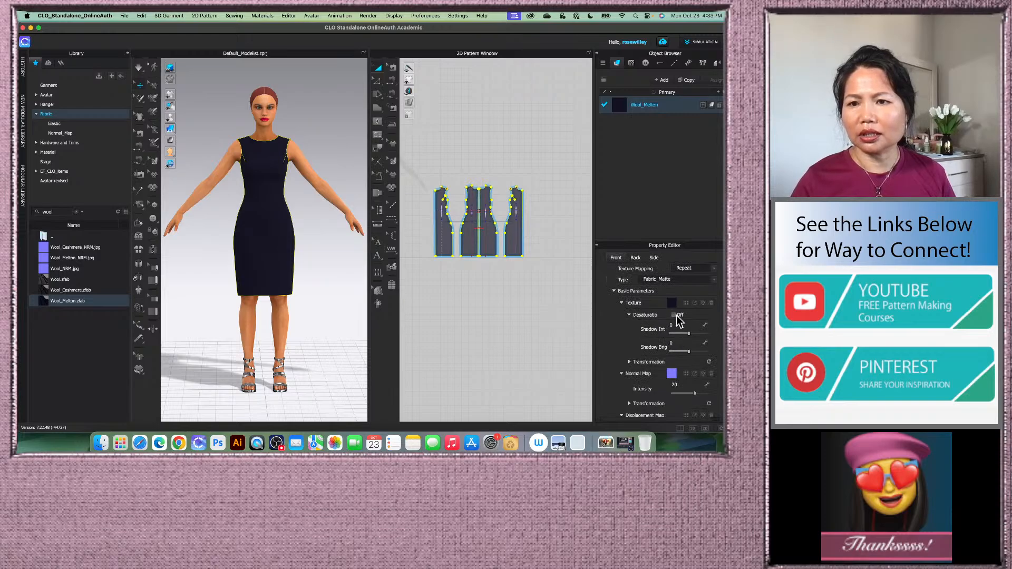
left_click(674, 315)
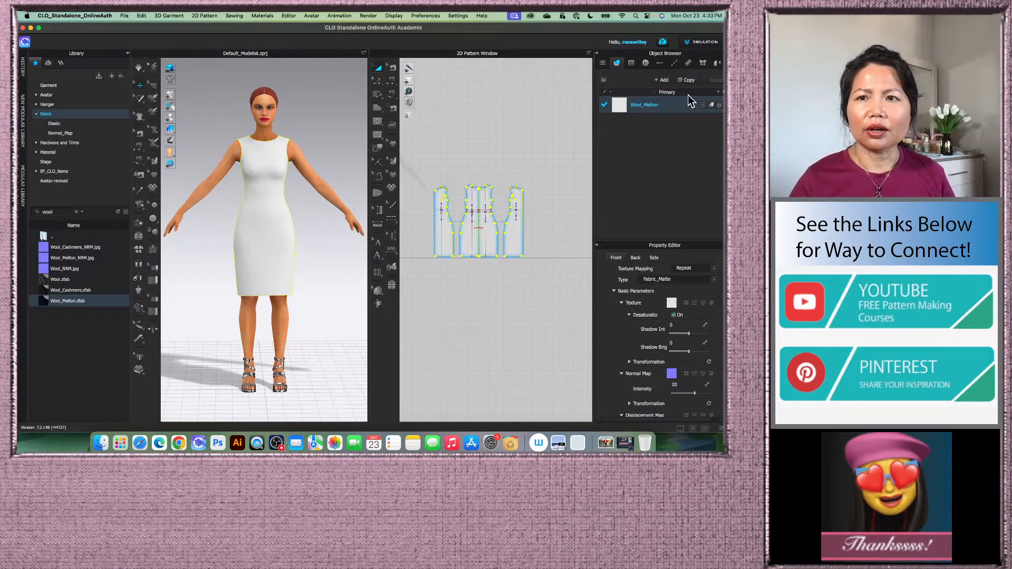
Colour the Wool_Melton fabric beige with YKK 122 and compare it with the reference dress photo in Preview.
scroll(679, 258, "down", 3)
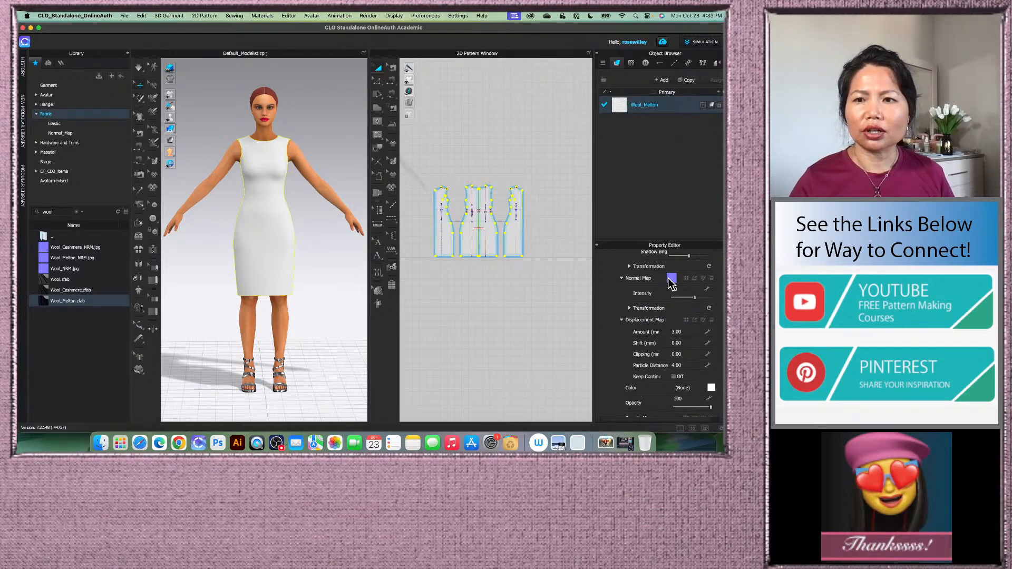
left_click(712, 387)
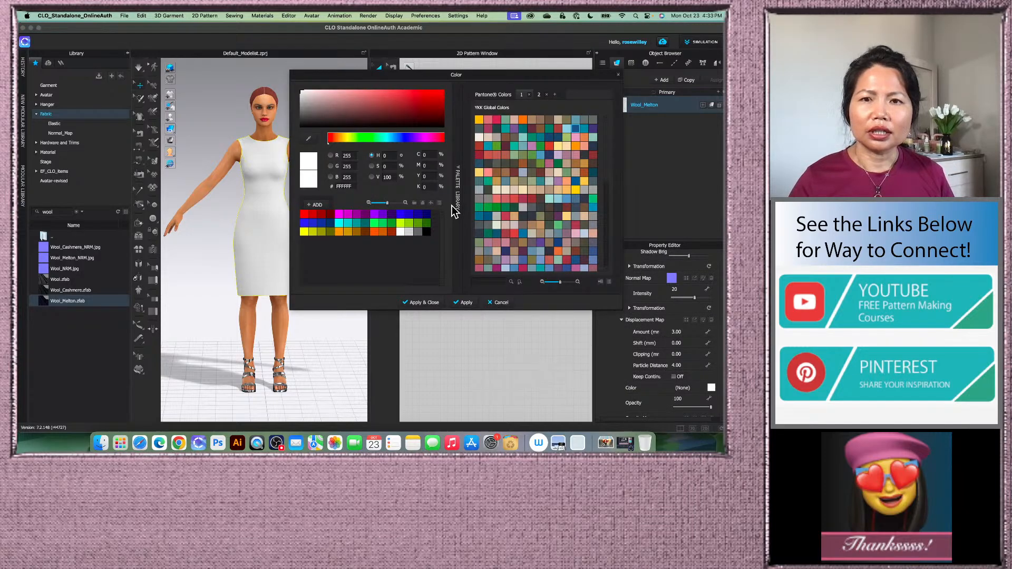
left_click(521, 189)
left_click(507, 190)
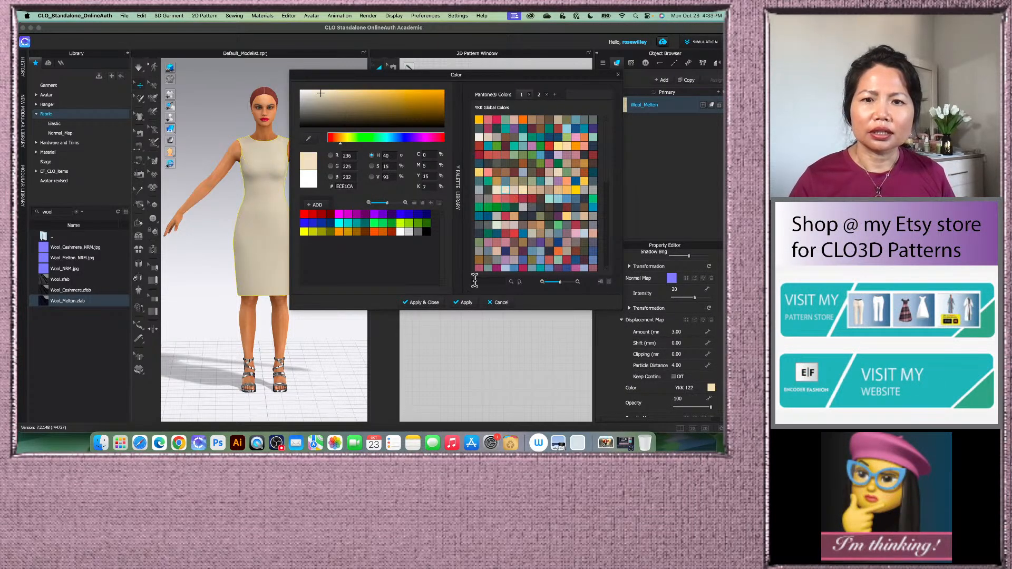
left_click(428, 302)
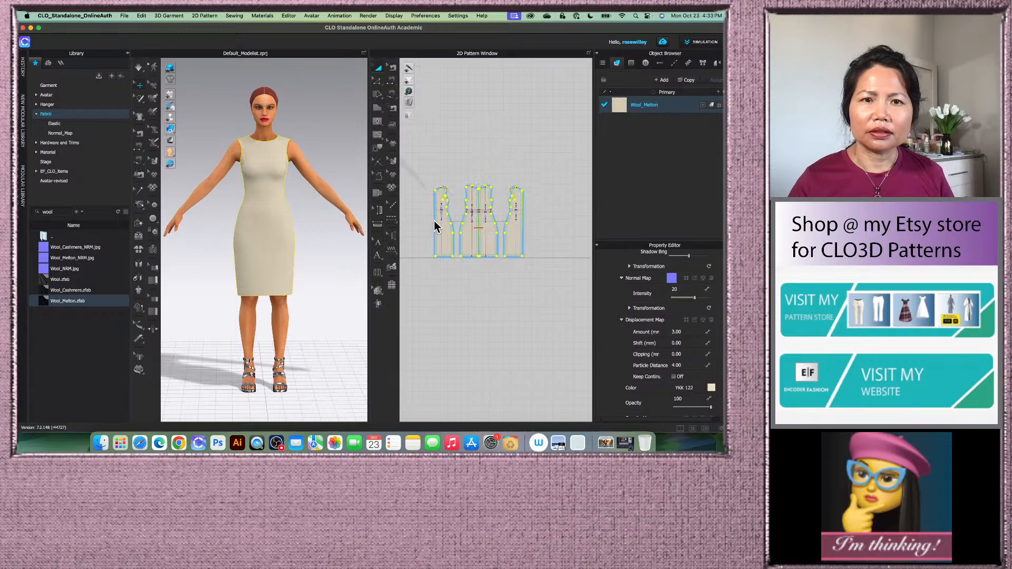
left_click(560, 443)
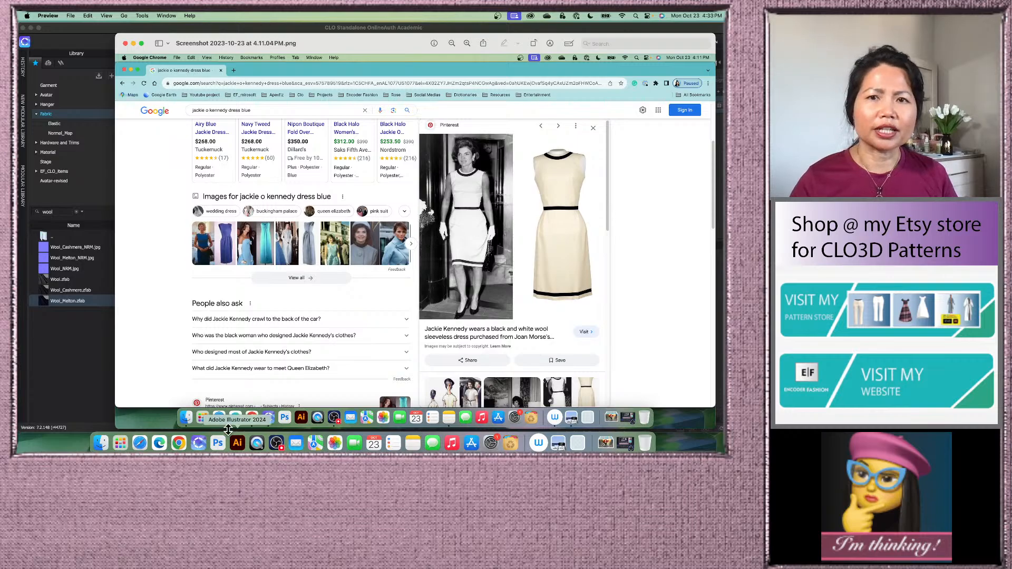
left_click(296, 28)
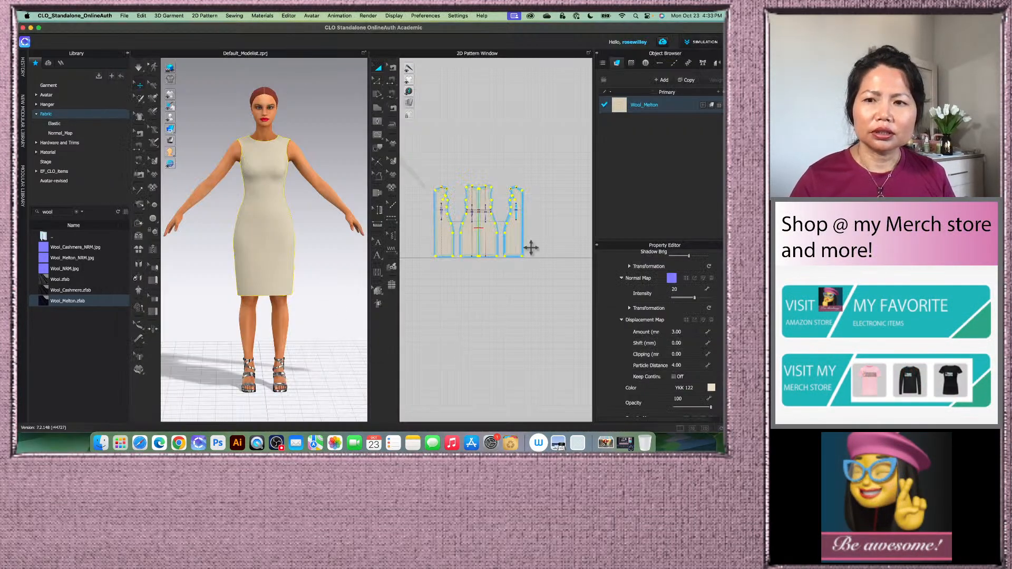
Try several palette colours on the Wool_Melton fabric and apply a light pink brightened to FDB3D8.
left_click(712, 388)
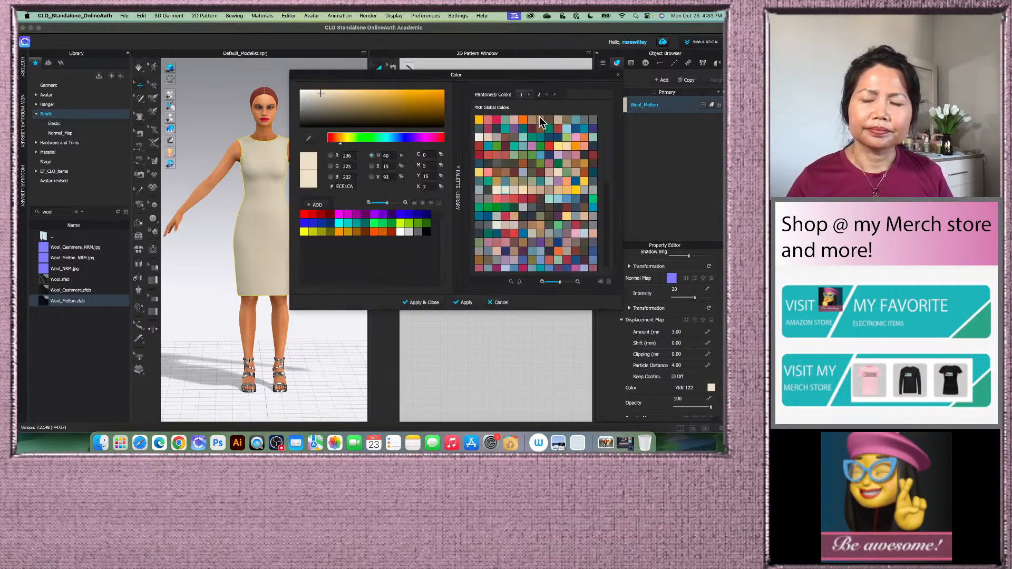
left_click(497, 120)
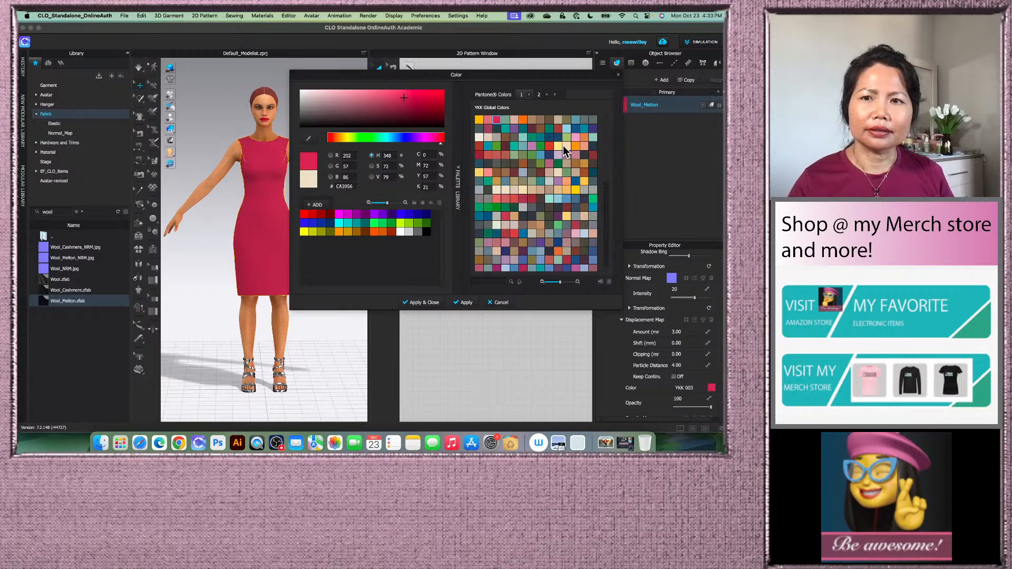
left_click(575, 137)
left_click(529, 147)
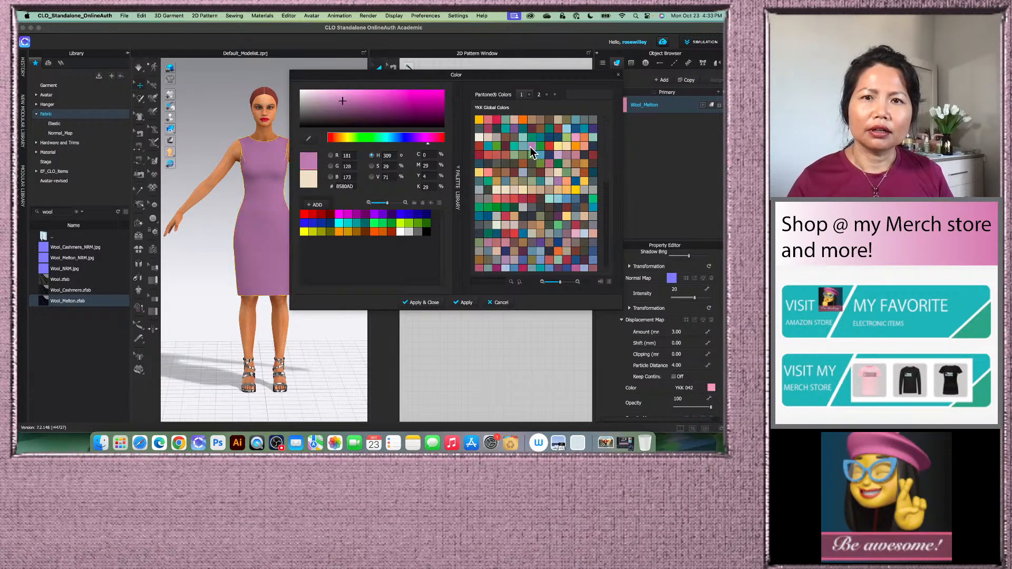
left_click(577, 137)
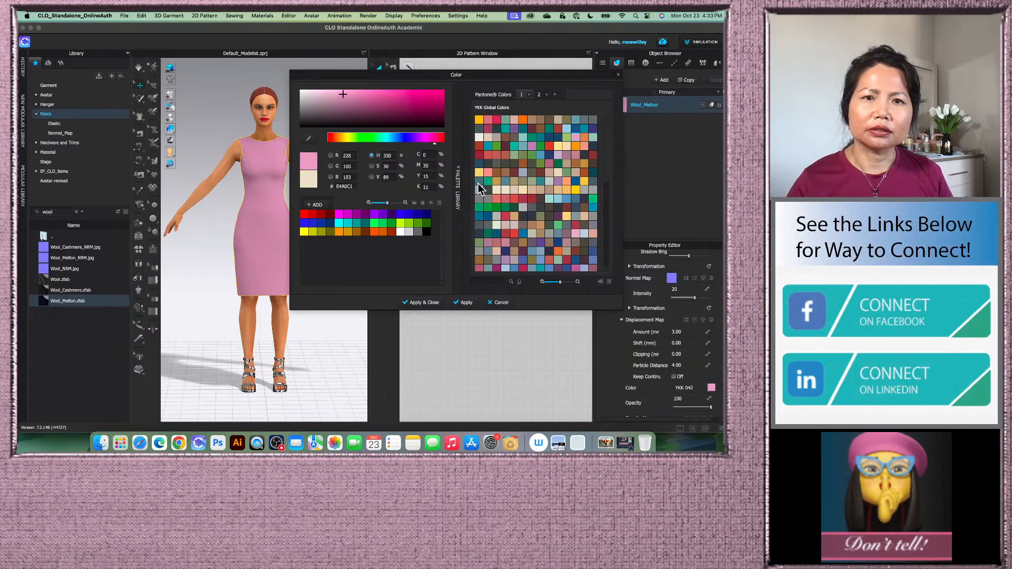
left_click_drag(343, 94, 343, 91)
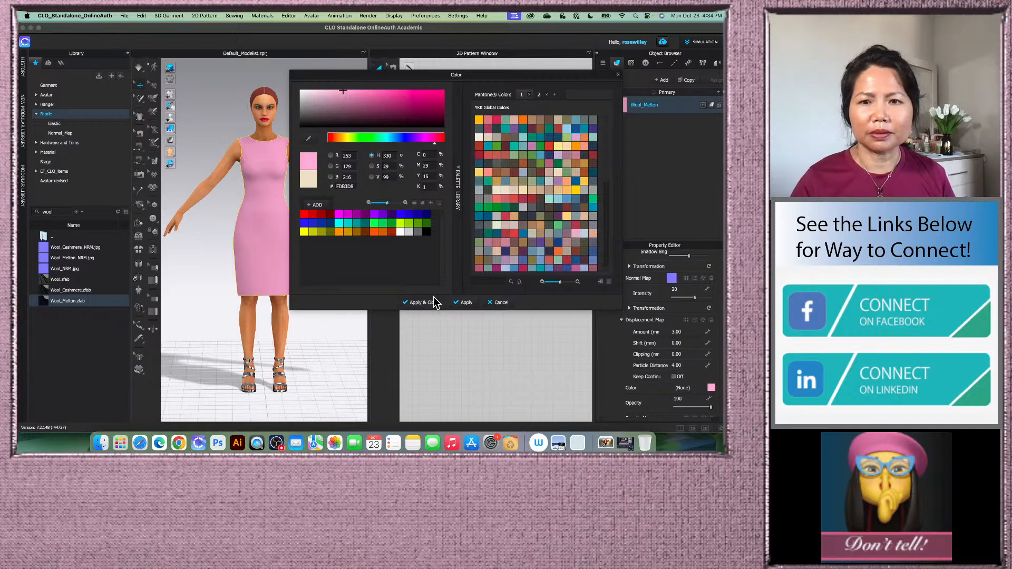
left_click(433, 296)
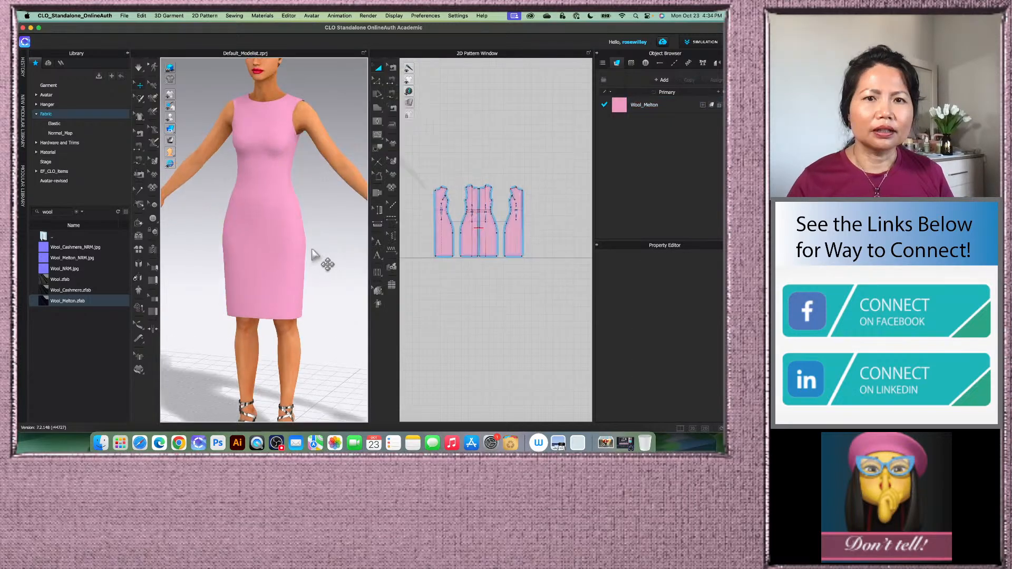
Examine the back and front of the pink wool dress on the avatar together with its pattern pieces.
right_click_drag(310, 249, 249, 247)
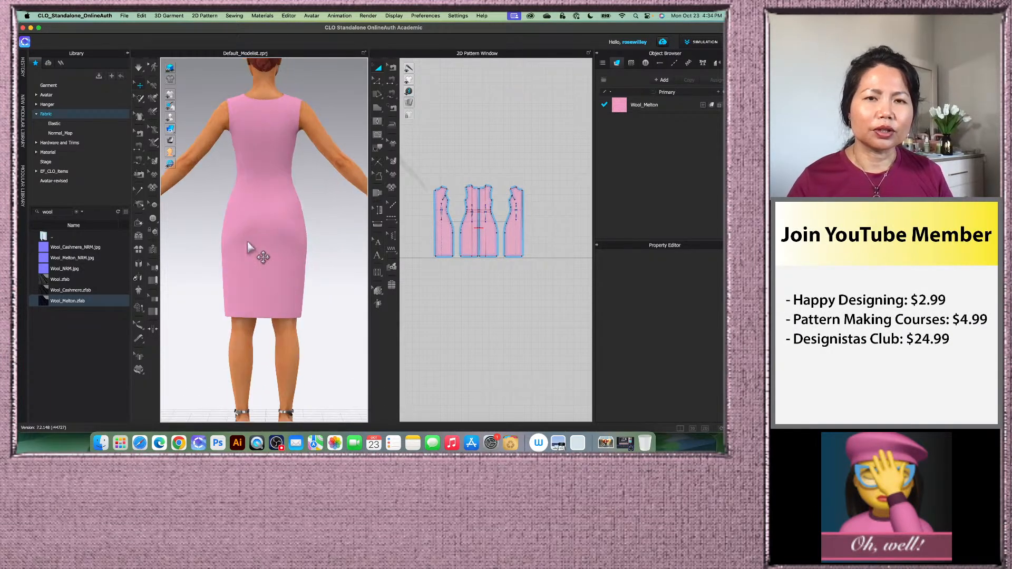
scroll(287, 208, "up", 3)
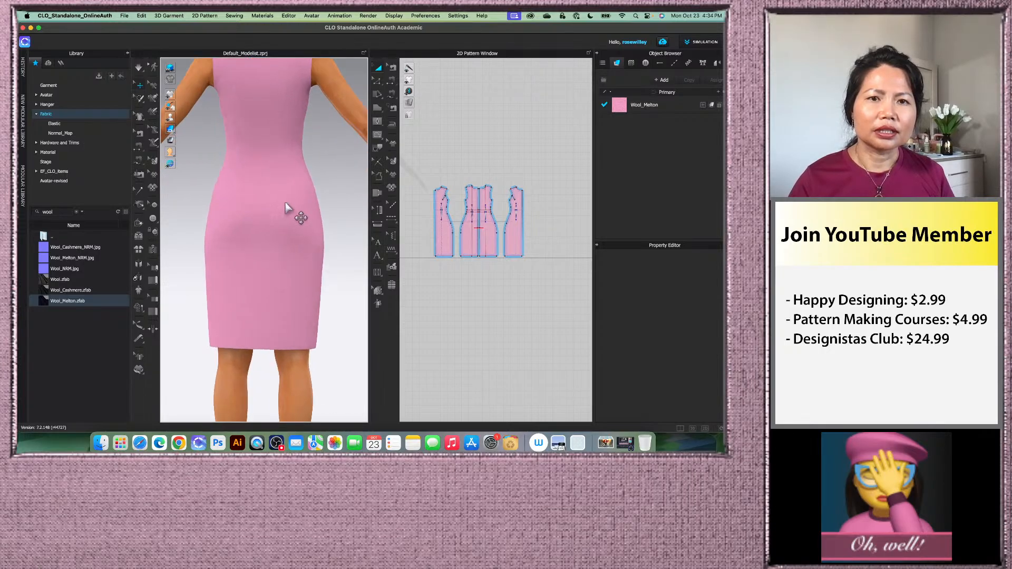
scroll(288, 209, "down", 3)
scroll(478, 241, "up", 3)
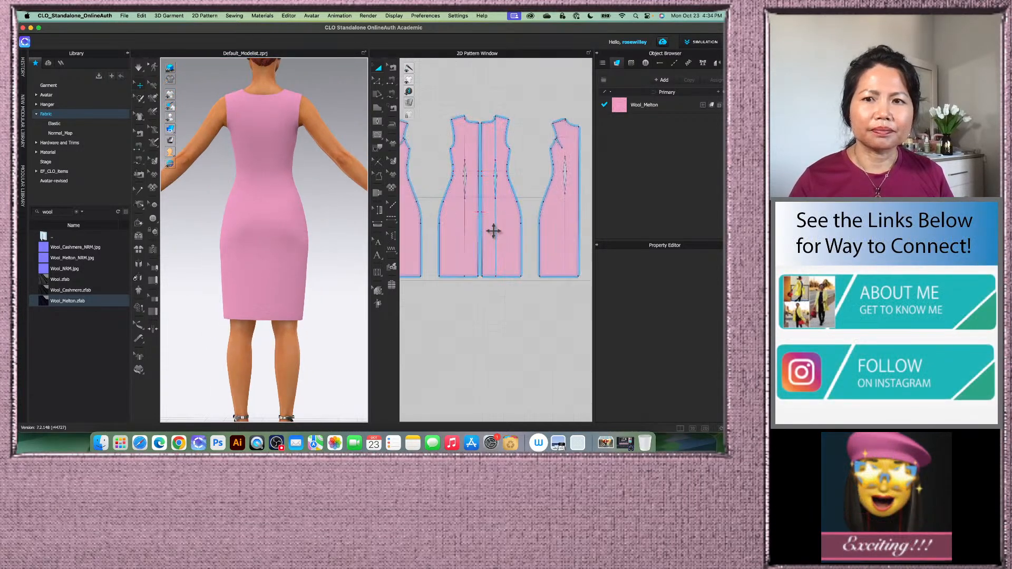
scroll(494, 231, "down", 2)
scroll(262, 227, "up", 1)
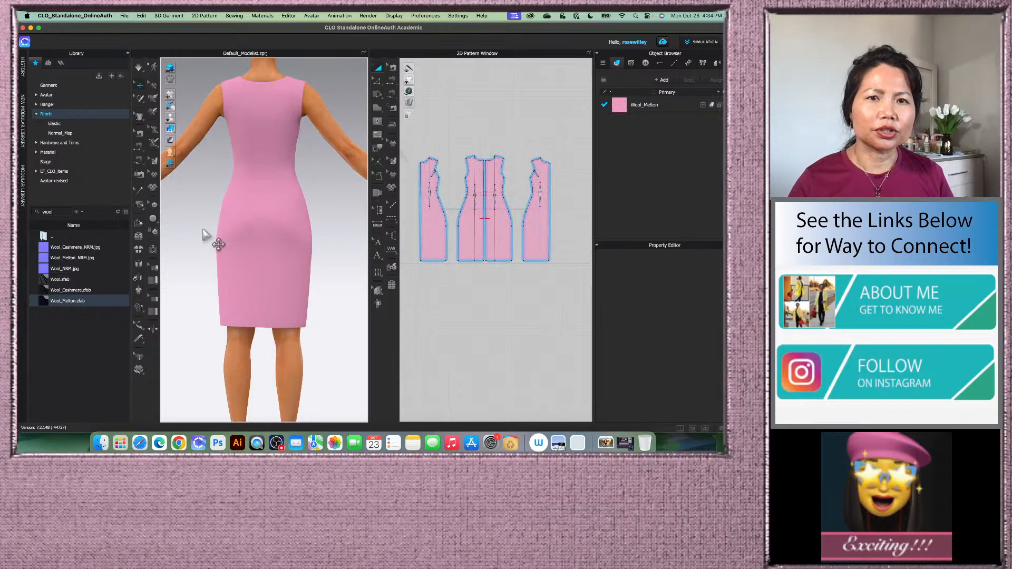
right_click_drag(206, 235, 314, 242)
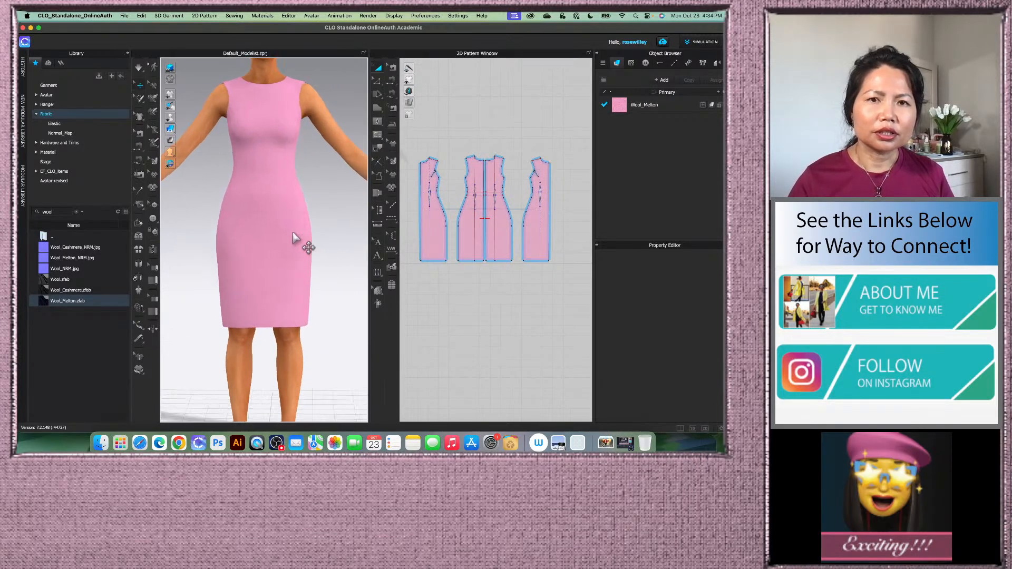
scroll(295, 237, "down", 3)
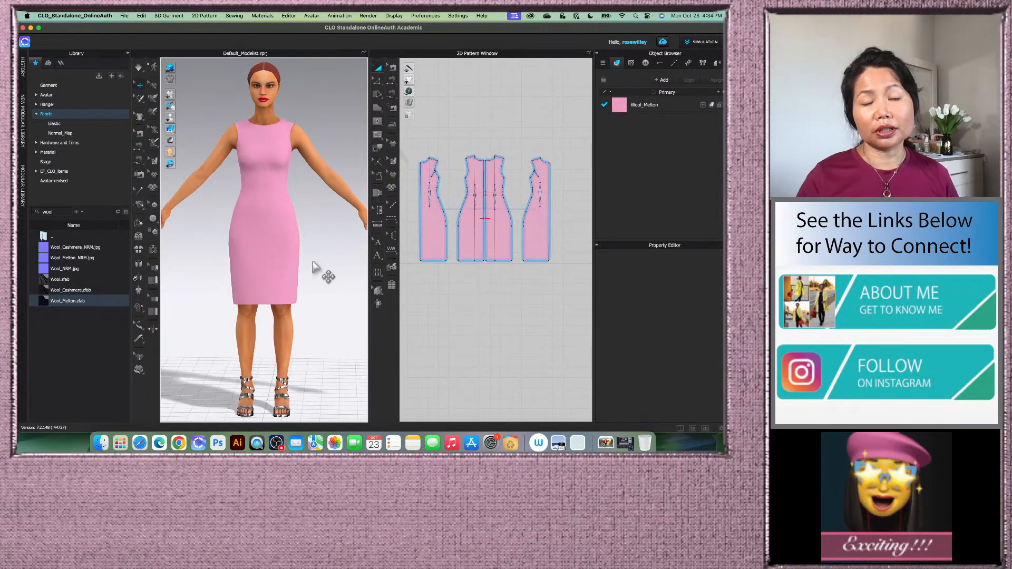
Save the dress project under the name pink jackie in the How to_make a dress folder.
scroll(315, 267, "up", 2)
scroll(317, 270, "down", 2)
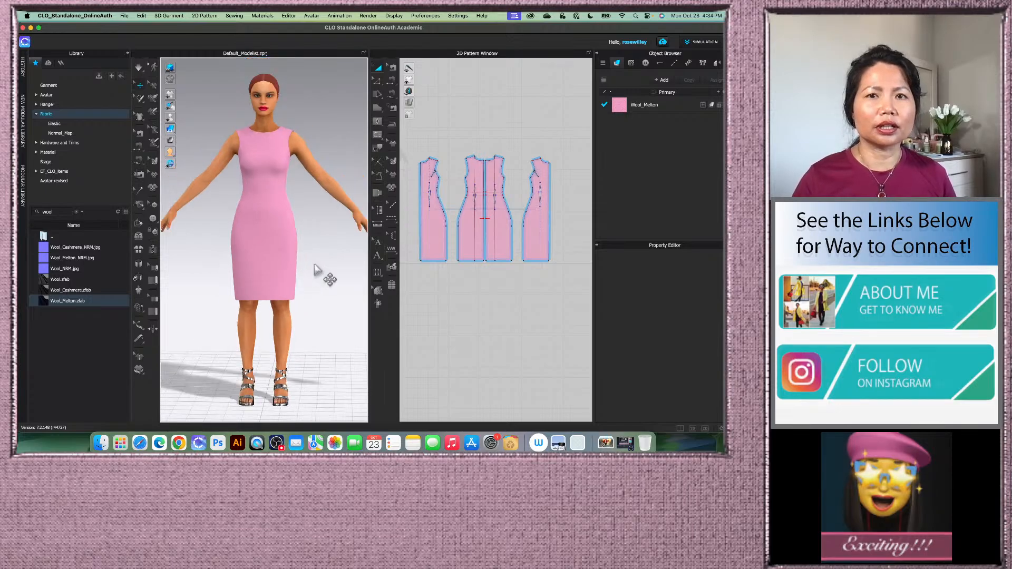
left_click(125, 15)
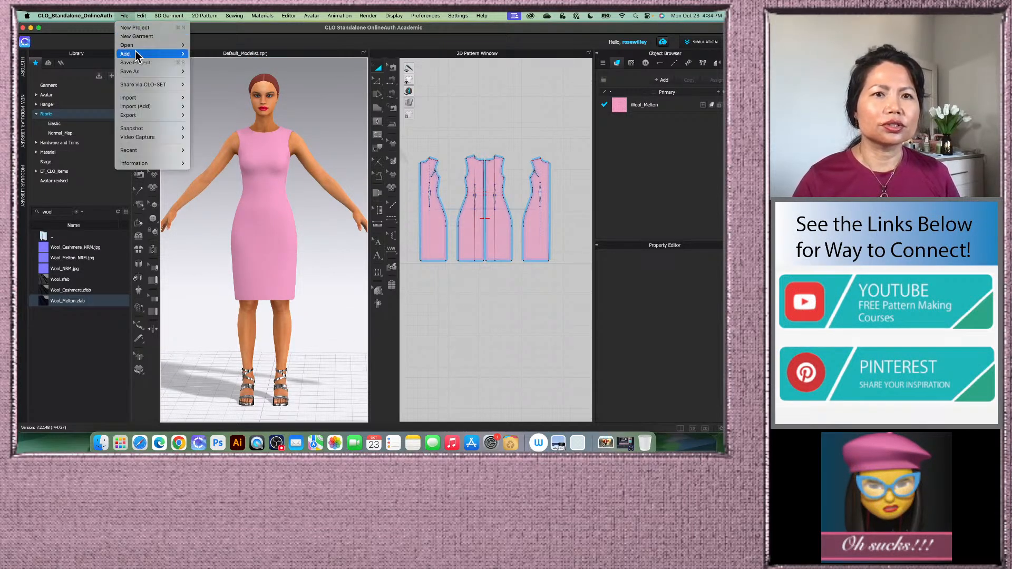
mouse_move(139, 72)
left_click(208, 72)
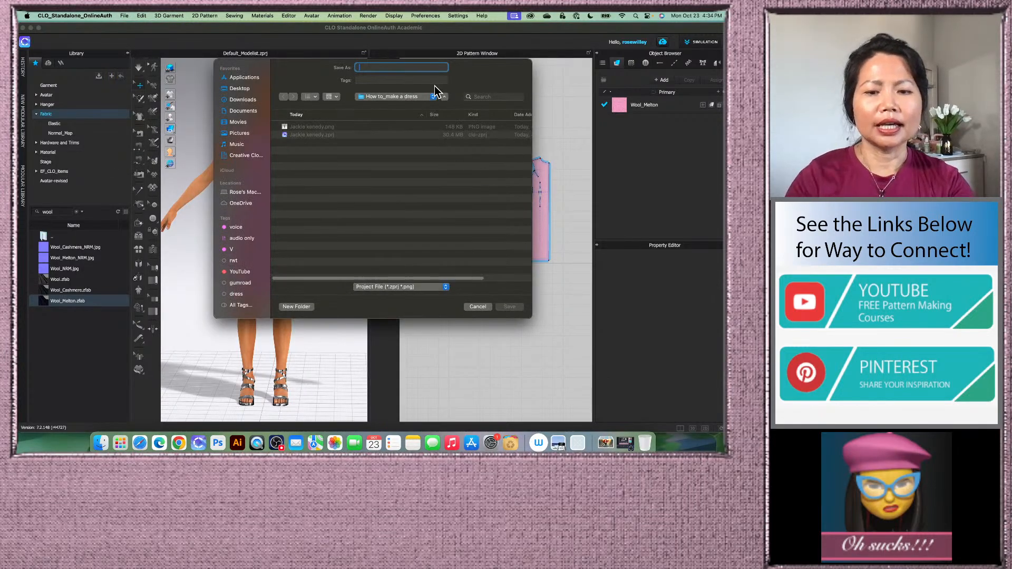
type("pn")
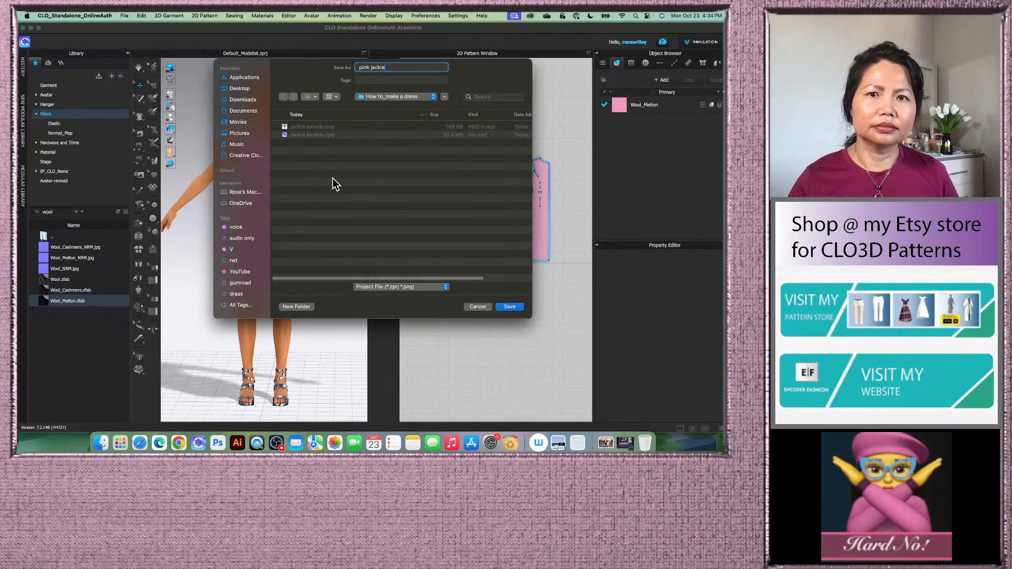
left_click(509, 307)
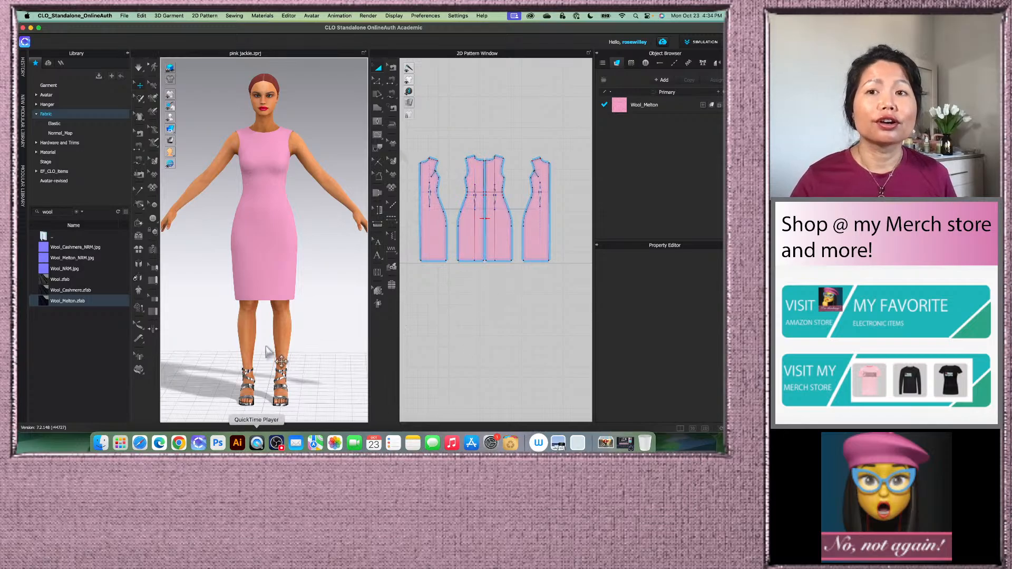
Examine the front and back of the pink dress and its pattern pieces, and compare them with the reference dress photo in Preview.
left_click_drag(368, 234, 343, 235)
scroll(429, 226, "down", 3)
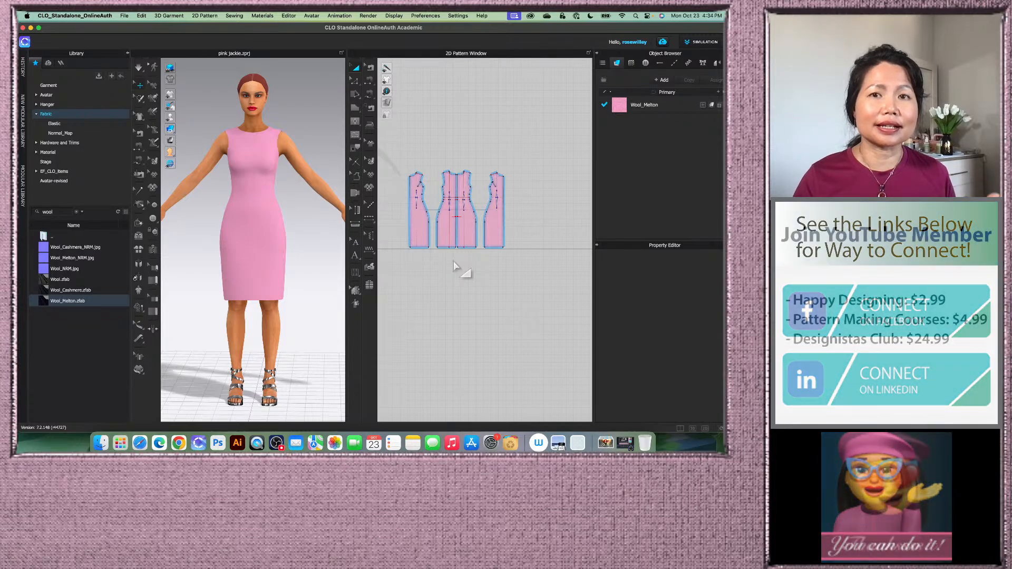
scroll(297, 287, "up", 2)
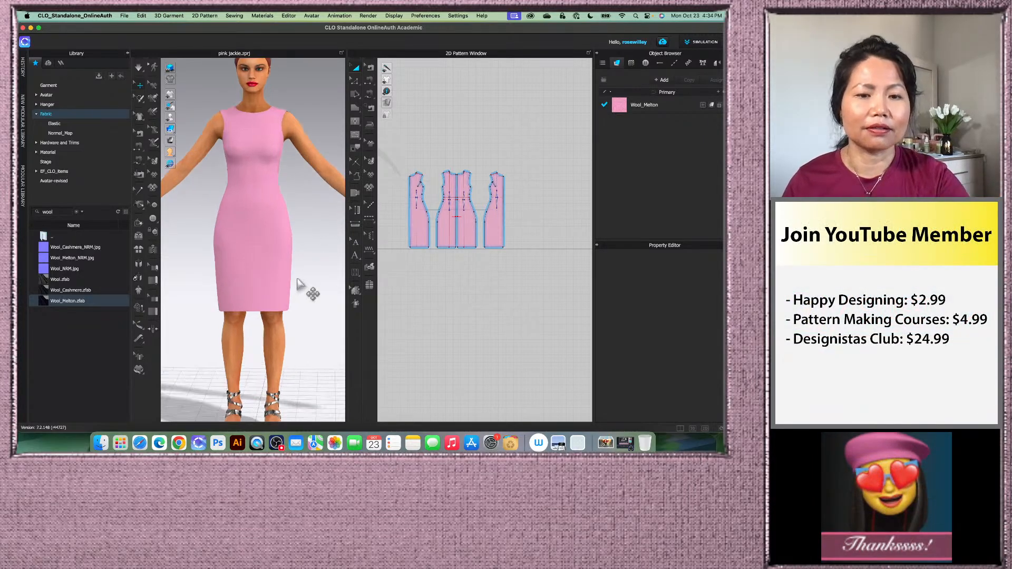
key("2")
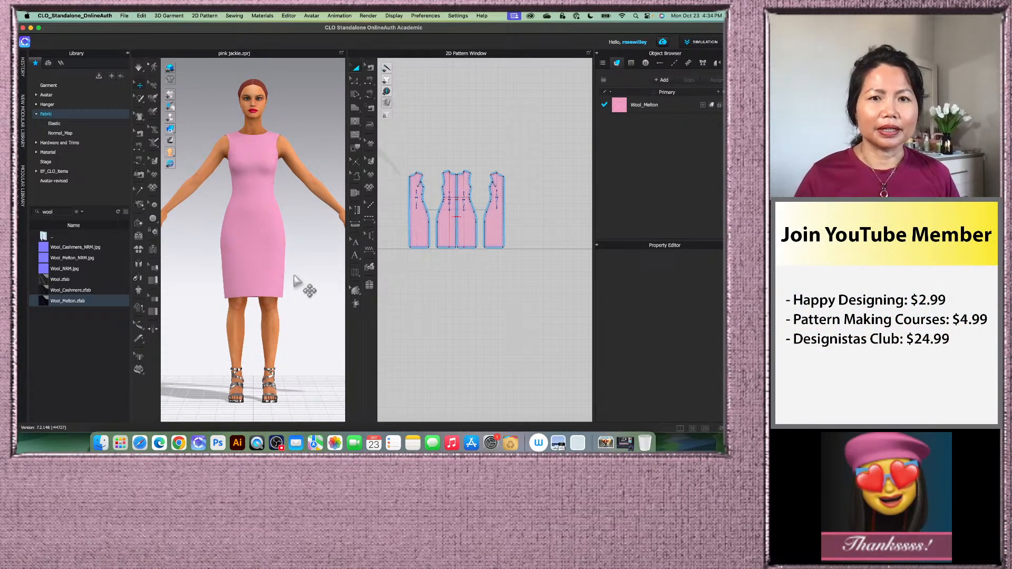
key("8")
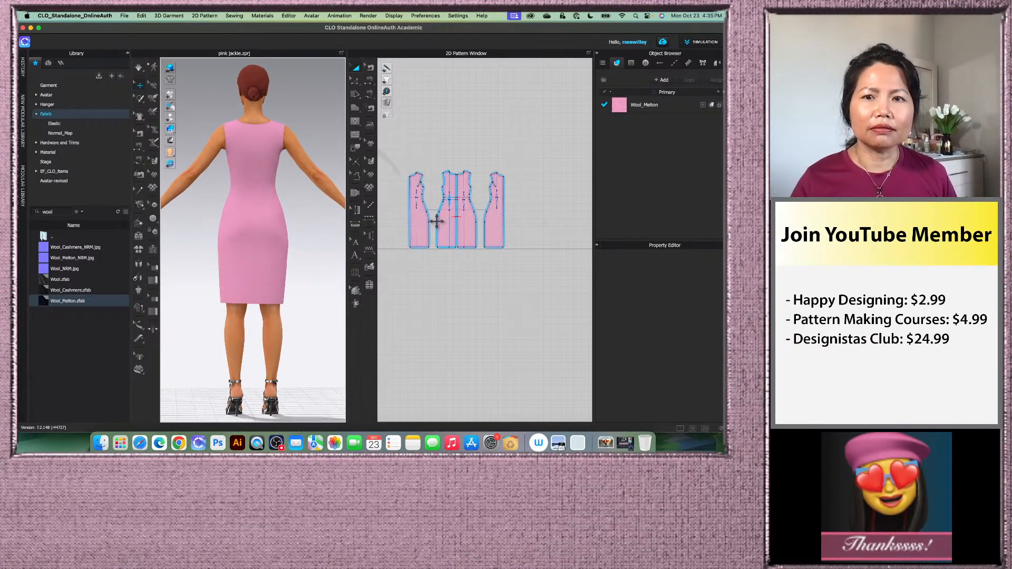
scroll(438, 221, "up", 3)
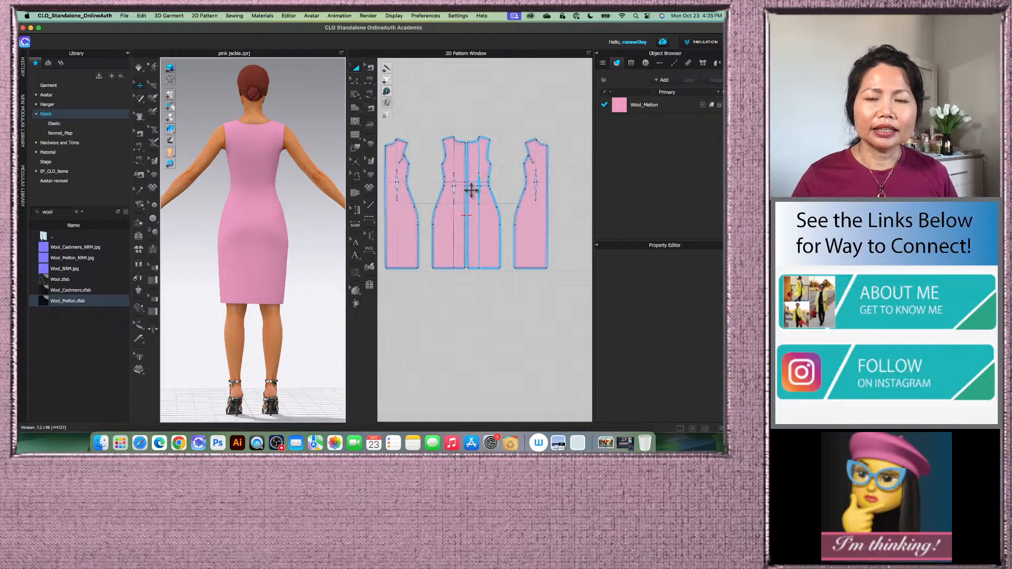
scroll(472, 191, "up", 3)
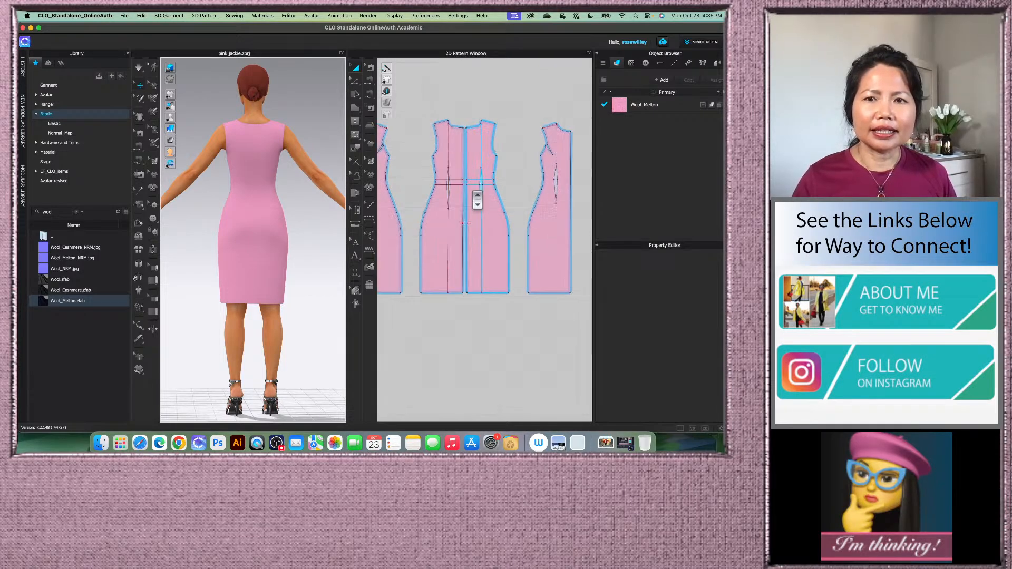
scroll(474, 196, "down", 3)
scroll(478, 200, "up", 4)
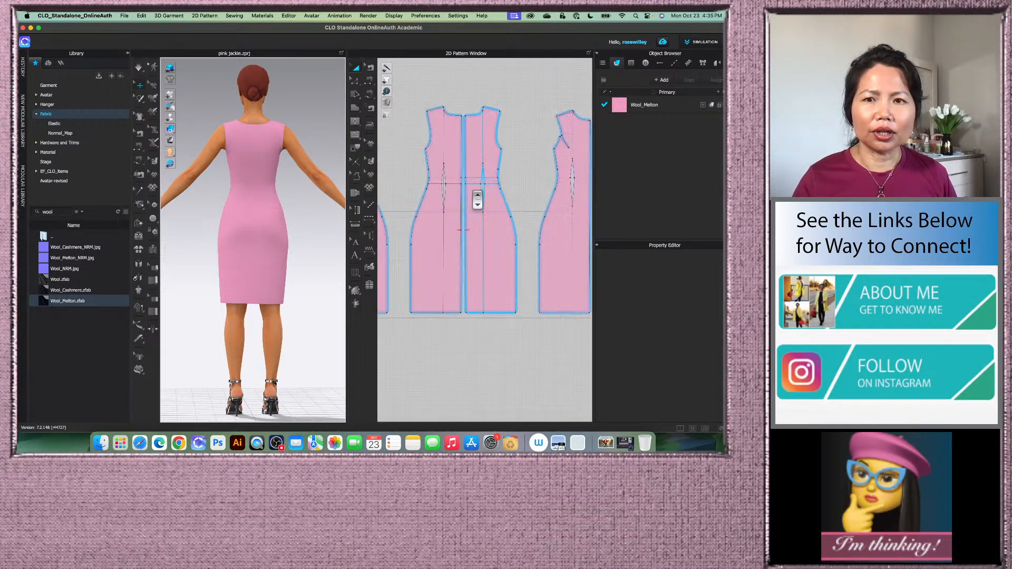
scroll(478, 201, "down", 2)
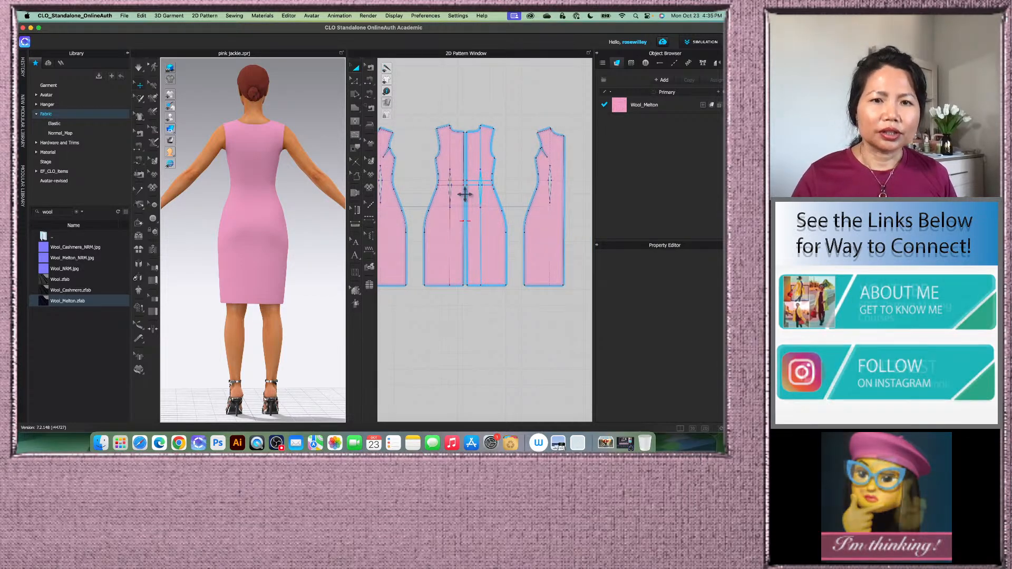
scroll(465, 195, "down", 2)
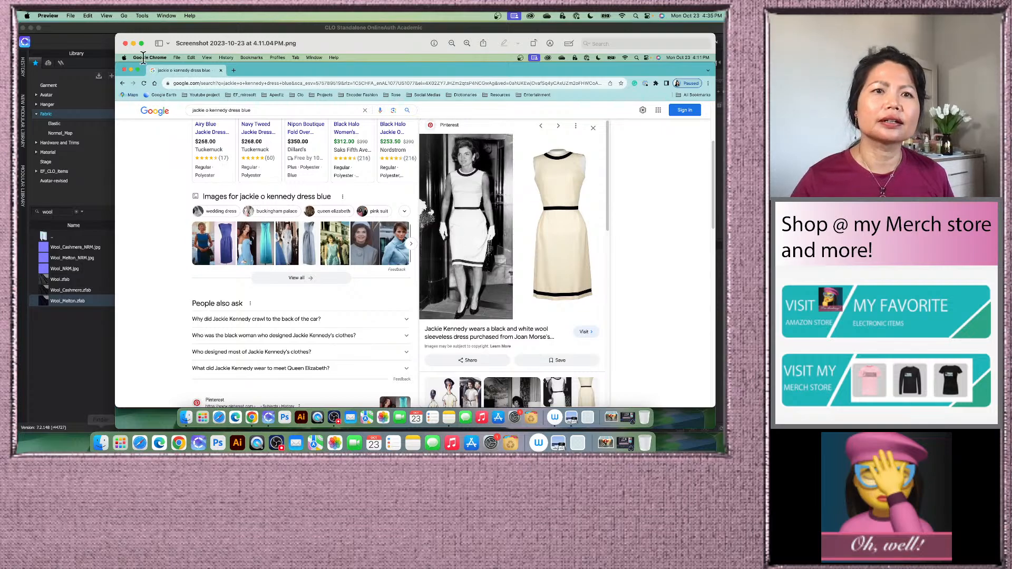
left_click(216, 24)
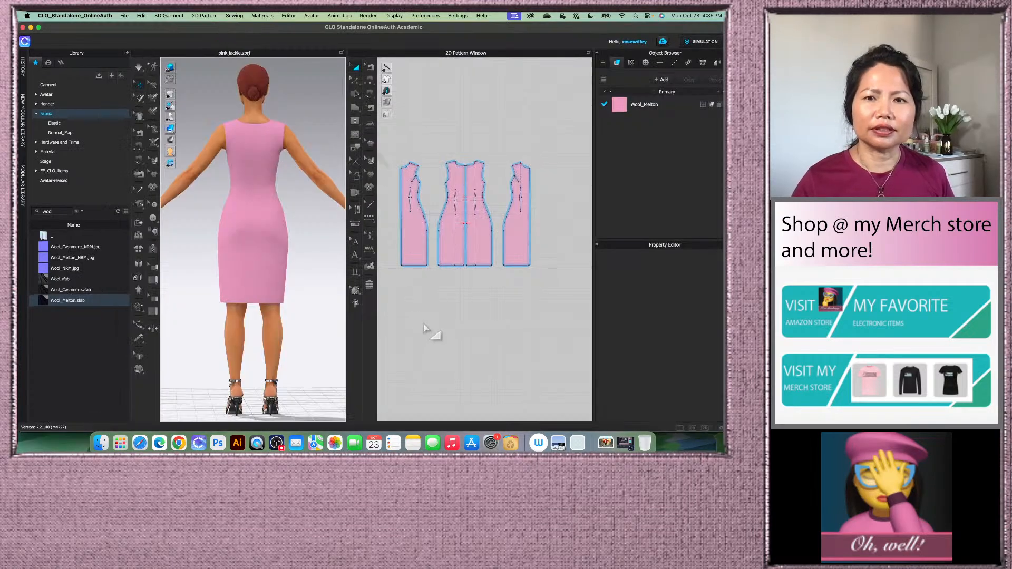
left_click(355, 80)
scroll(474, 321, "up", 3)
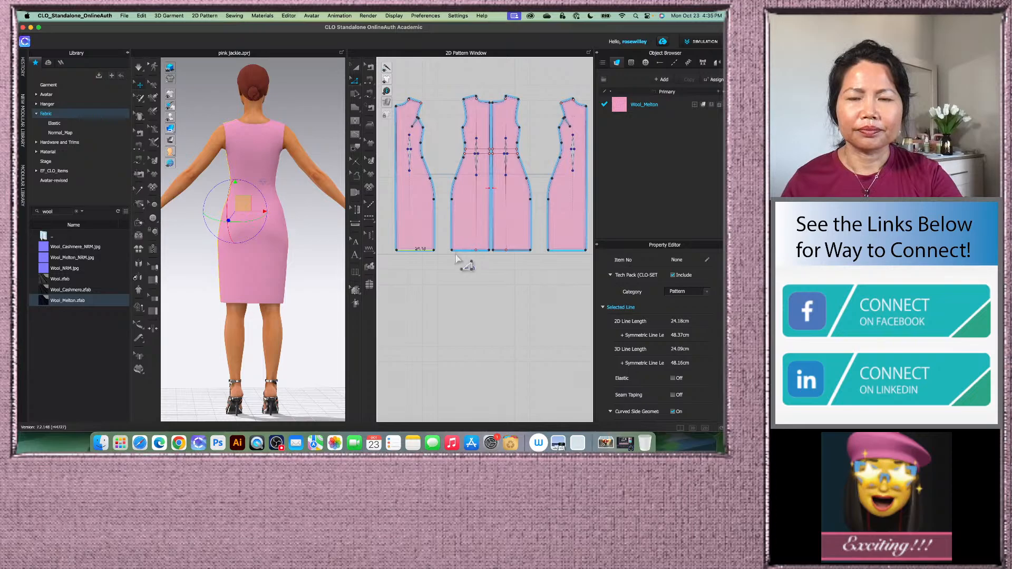
scroll(454, 269, "down", 3)
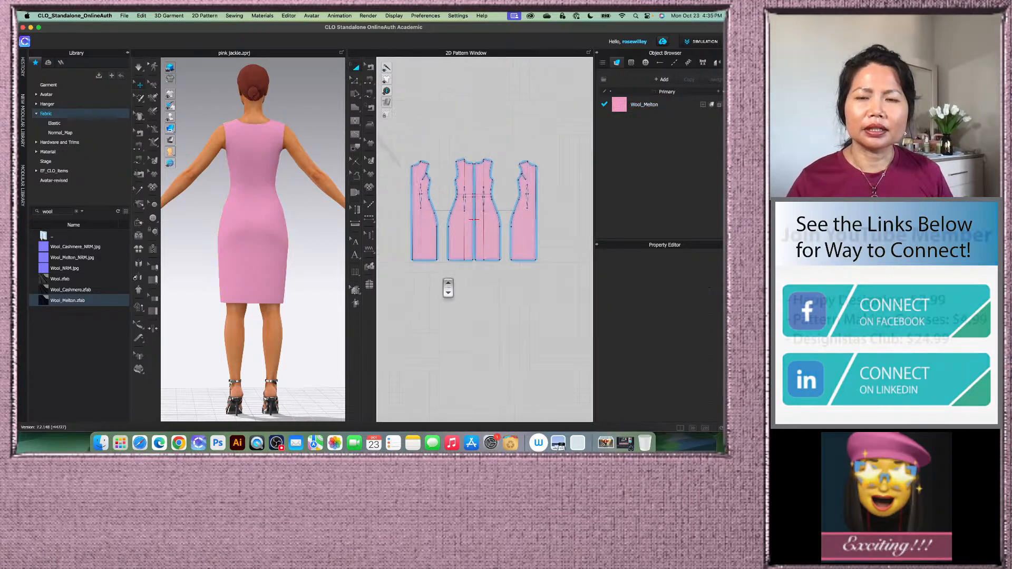
Lock all pattern outlines and remove the vertical and waist internal lines from the back pattern pieces.
right_click(474, 116)
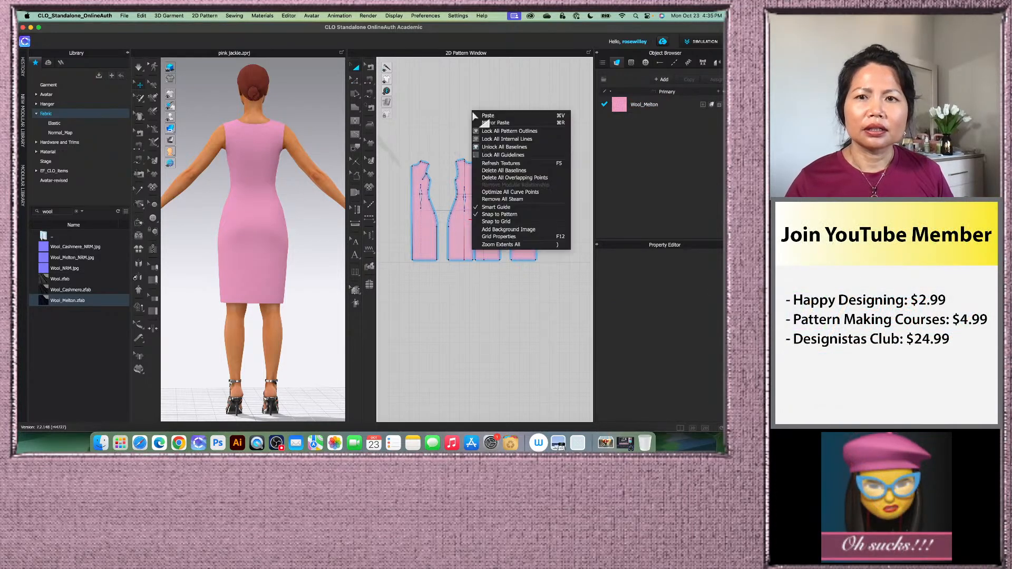
left_click(509, 123)
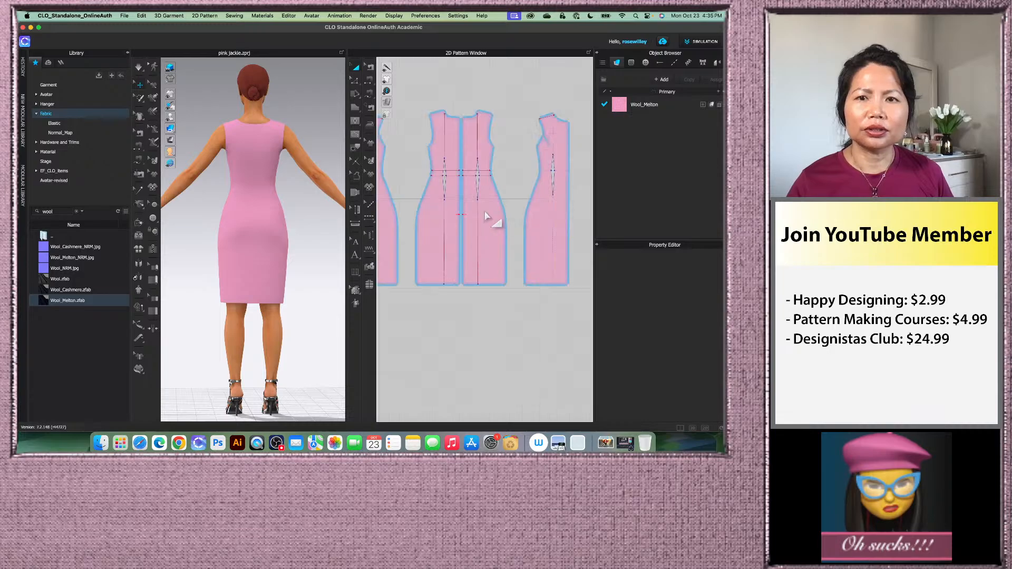
left_click(444, 131)
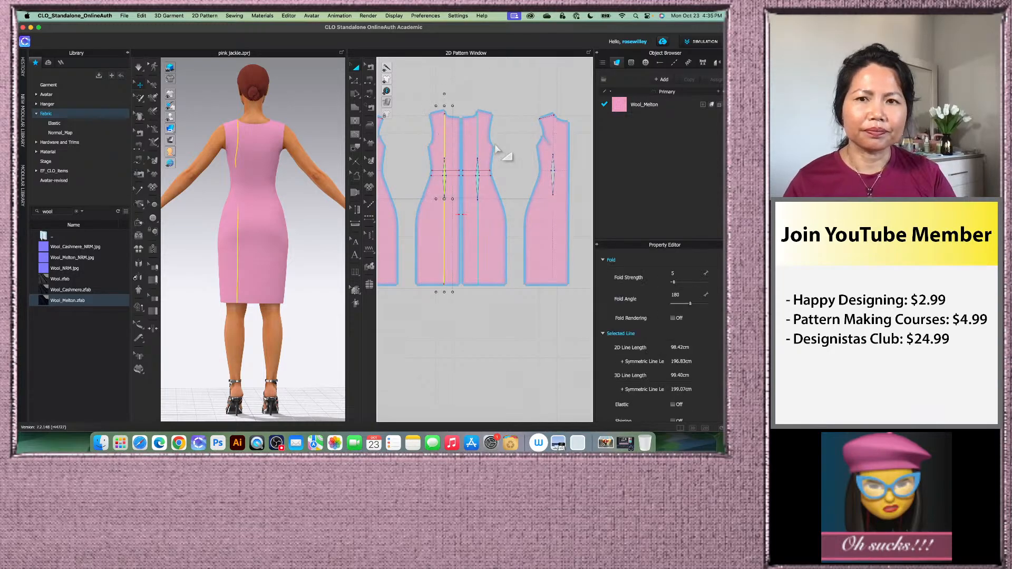
scroll(452, 165, "up", 5)
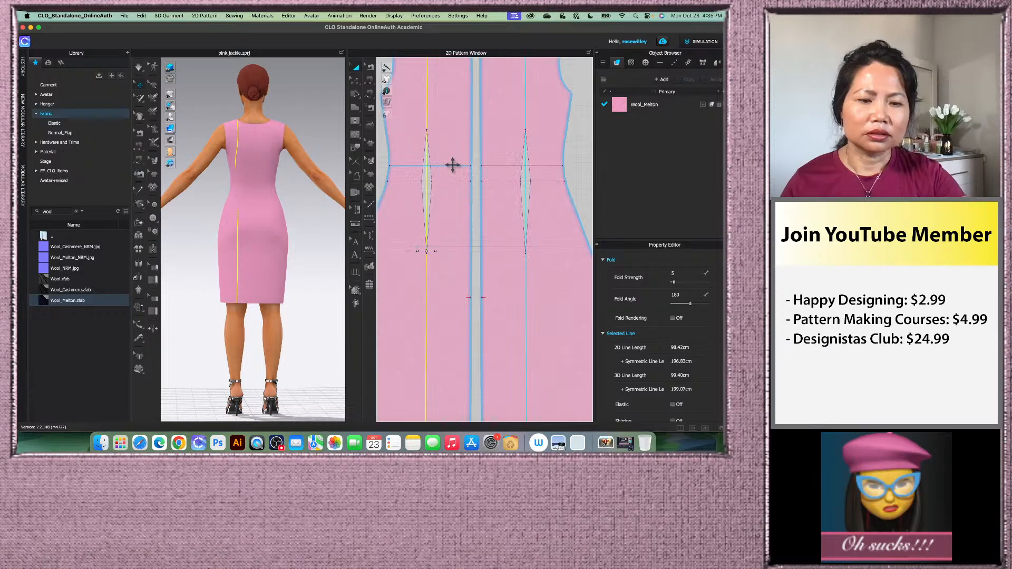
left_click(452, 165)
right_click(451, 180)
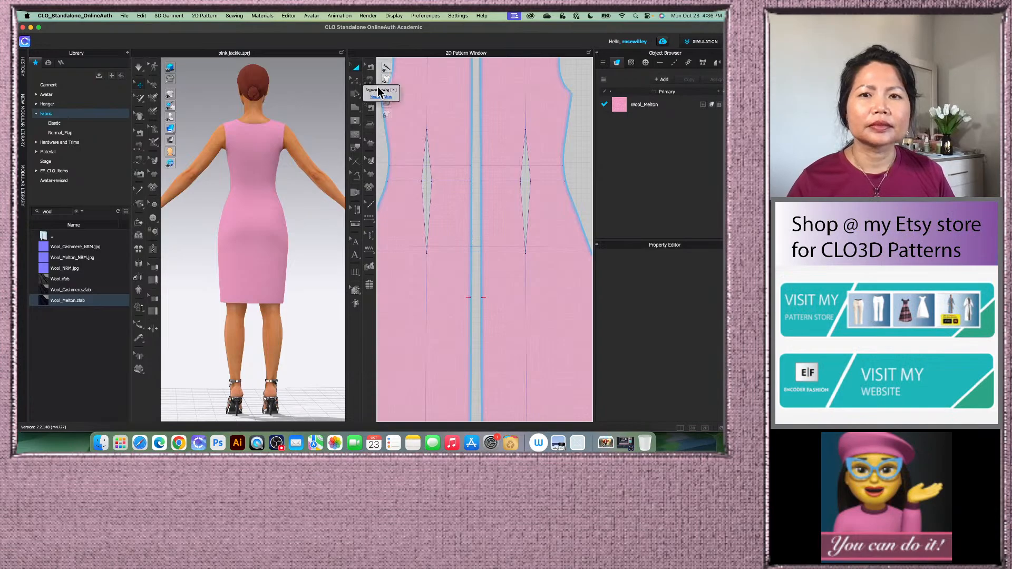
left_click_drag(386, 117, 424, 119)
scroll(467, 209, "down", 10)
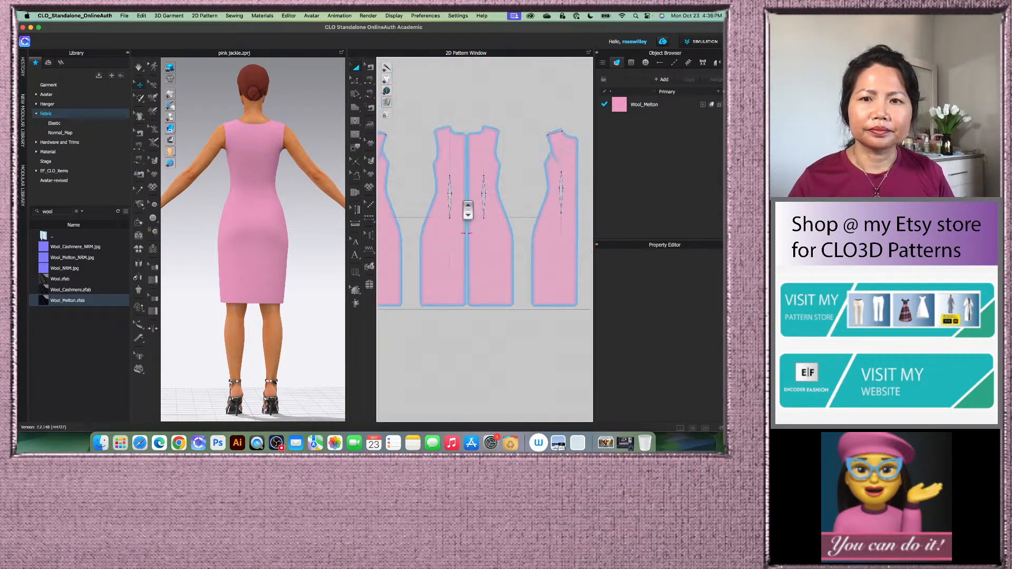
Unlock all pattern outlines in the 2D pattern view.
scroll(461, 198, "up", 6)
right_click(457, 97)
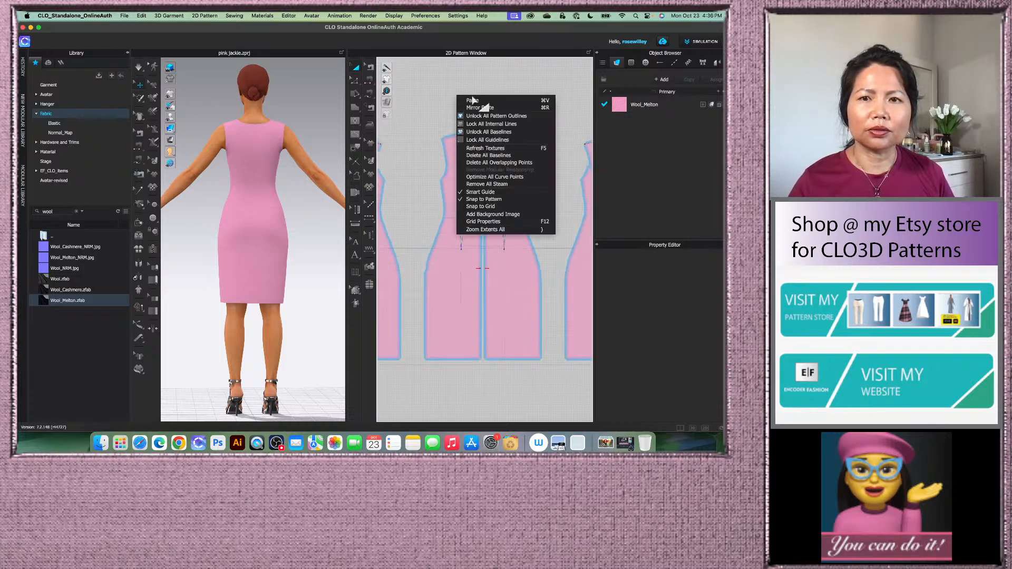
left_click(484, 116)
scroll(484, 212, "down", 5)
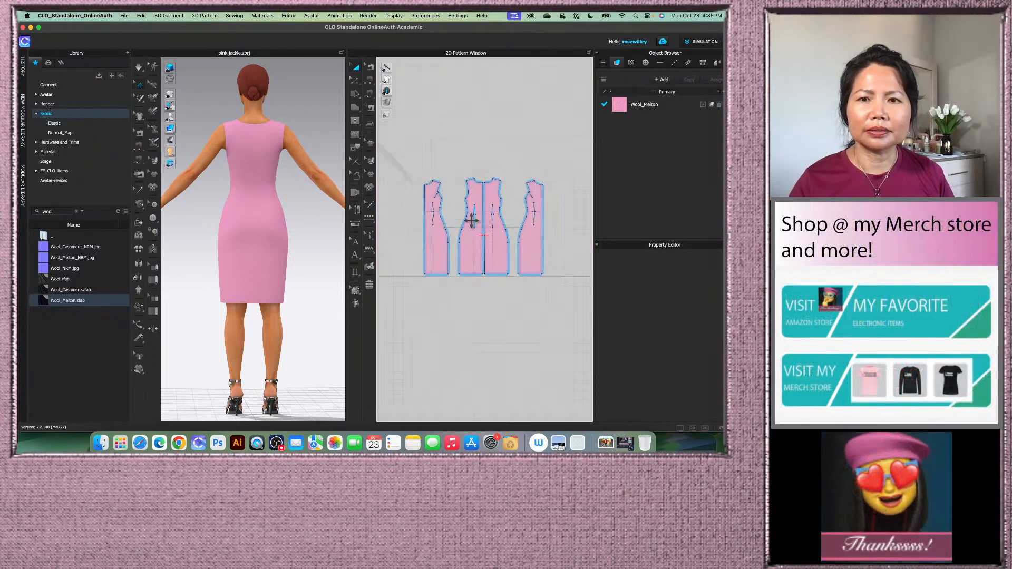
Examine the darts and outlines of the pattern pieces and the front of the dress on the avatar.
scroll(448, 224, "up", 3)
scroll(470, 226, "down", 3)
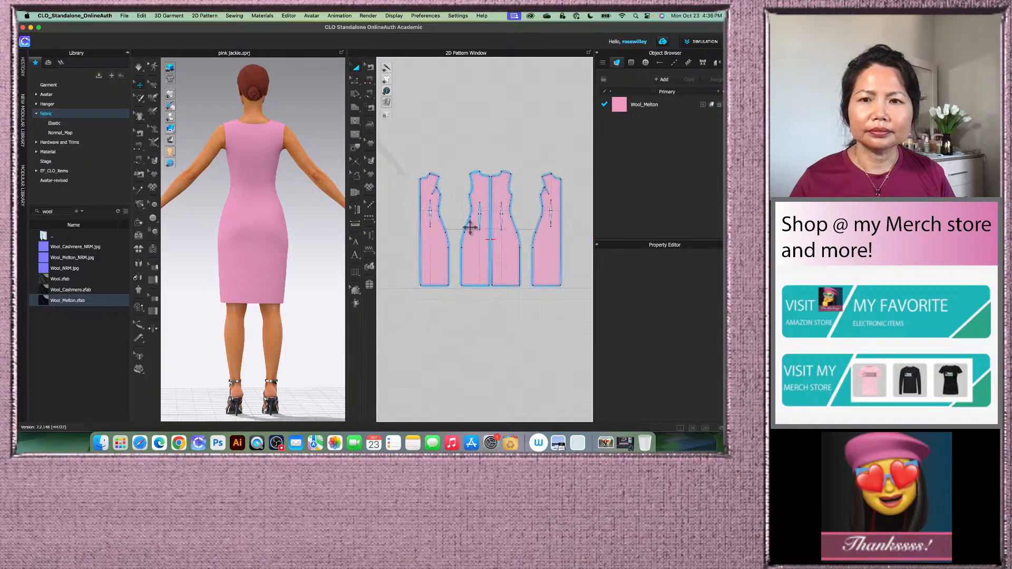
scroll(499, 217, "up", 3)
scroll(501, 226, "down", 4)
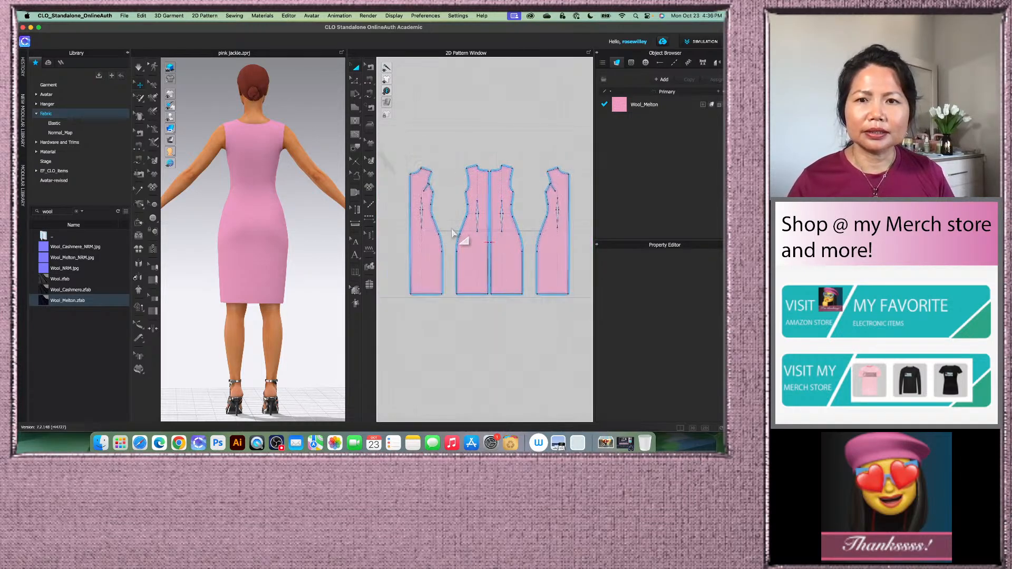
scroll(511, 232, "up", 4)
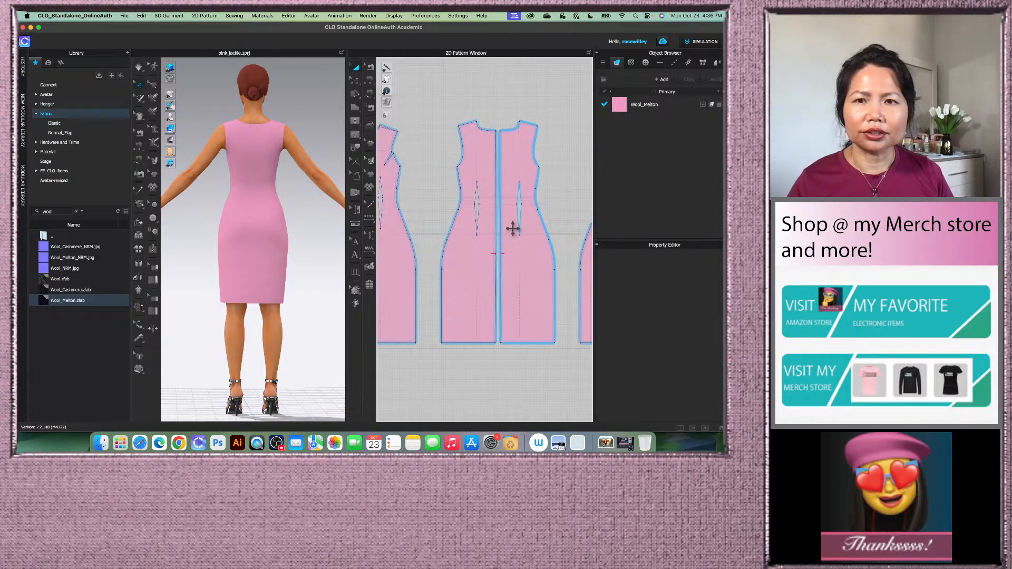
scroll(512, 229, "down", 4)
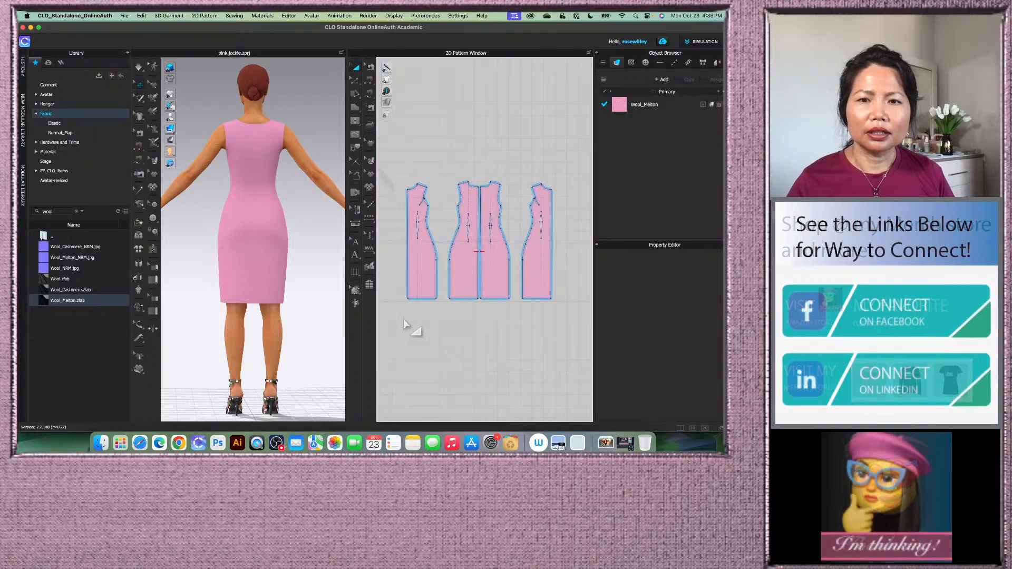
left_click_drag(346, 298, 295, 296)
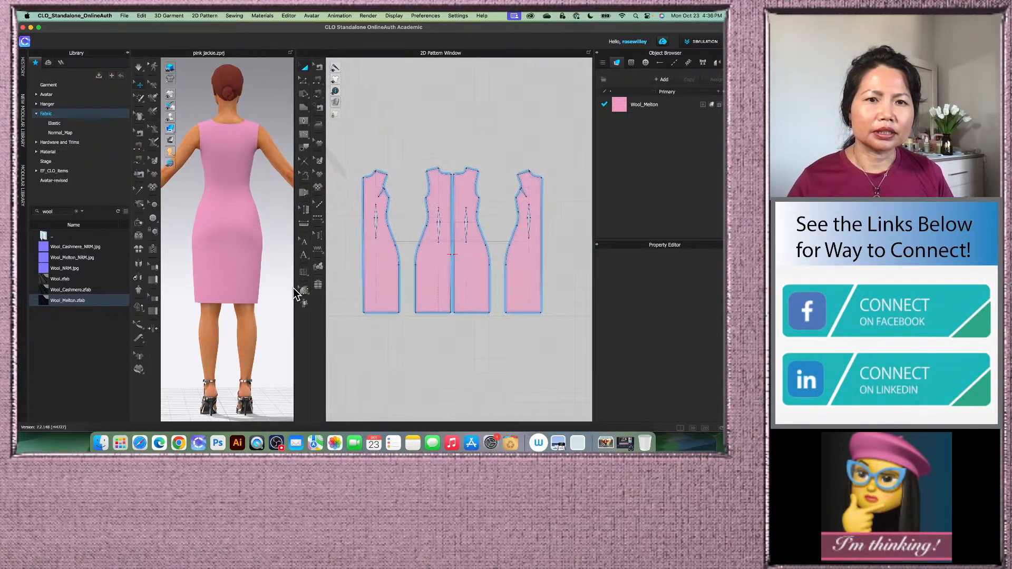
scroll(260, 288, "down", 4)
right_click_drag(190, 322, 285, 334)
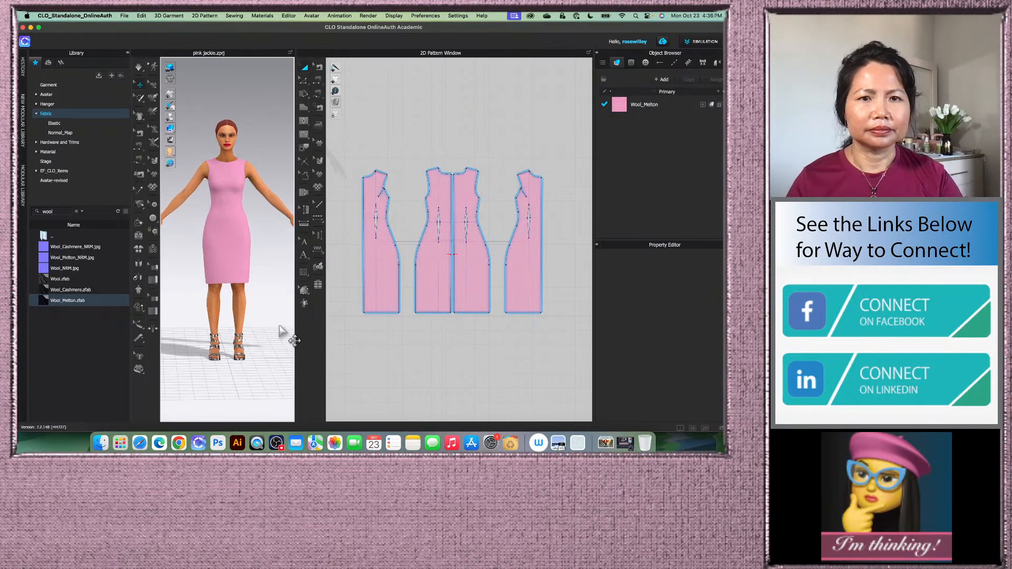
scroll(280, 305, "up", 2)
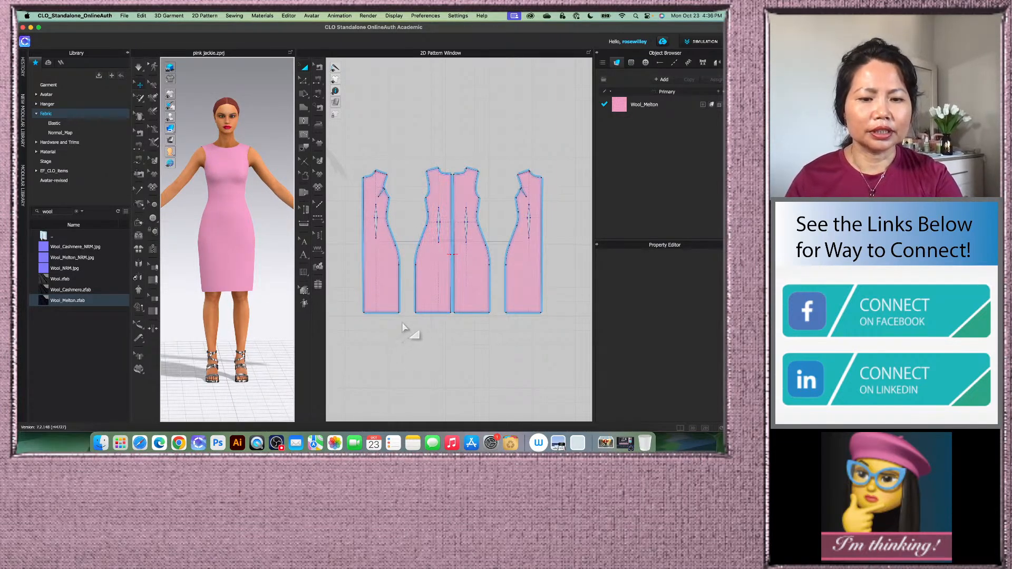
Offset the front and back hem edges as two internal lines, measured from the selected line at 2 cm and 4 cm.
key("z")
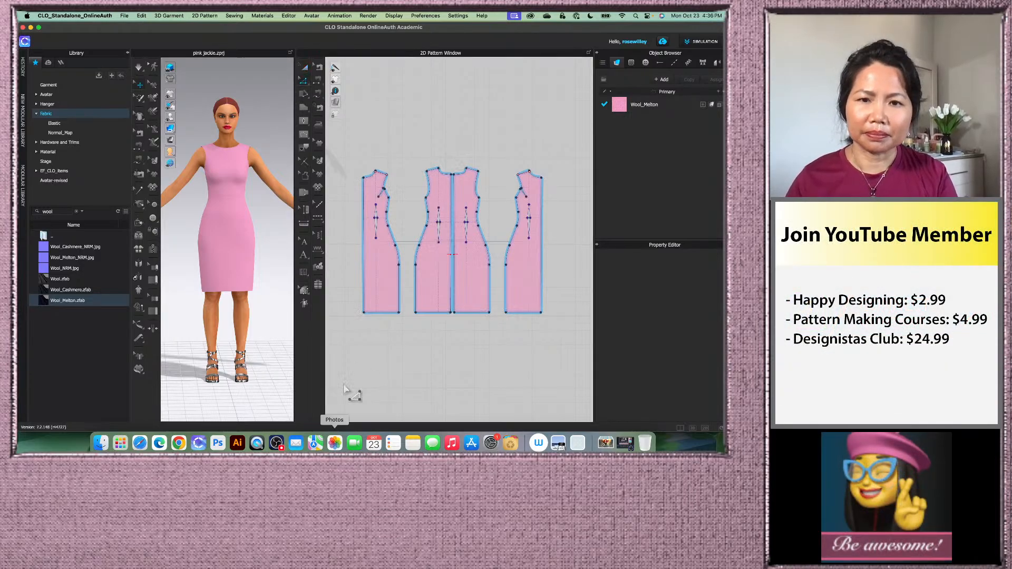
left_click(387, 315)
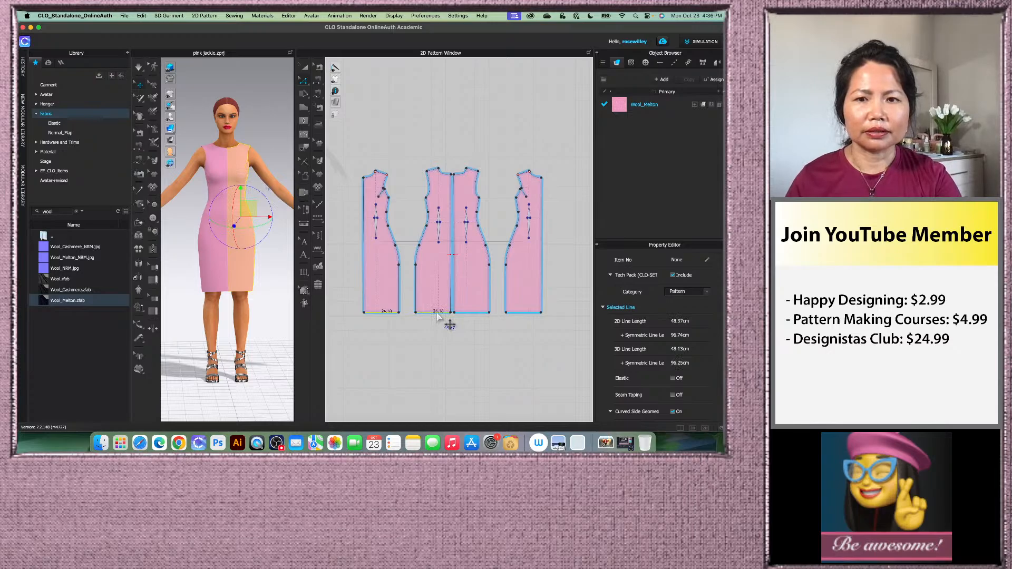
right_click(437, 316)
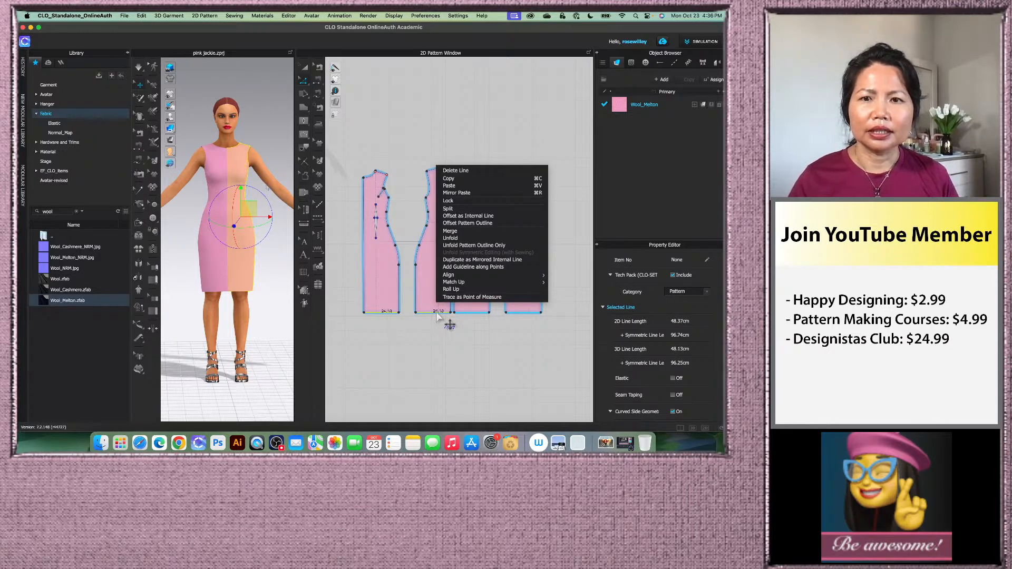
left_click(478, 216)
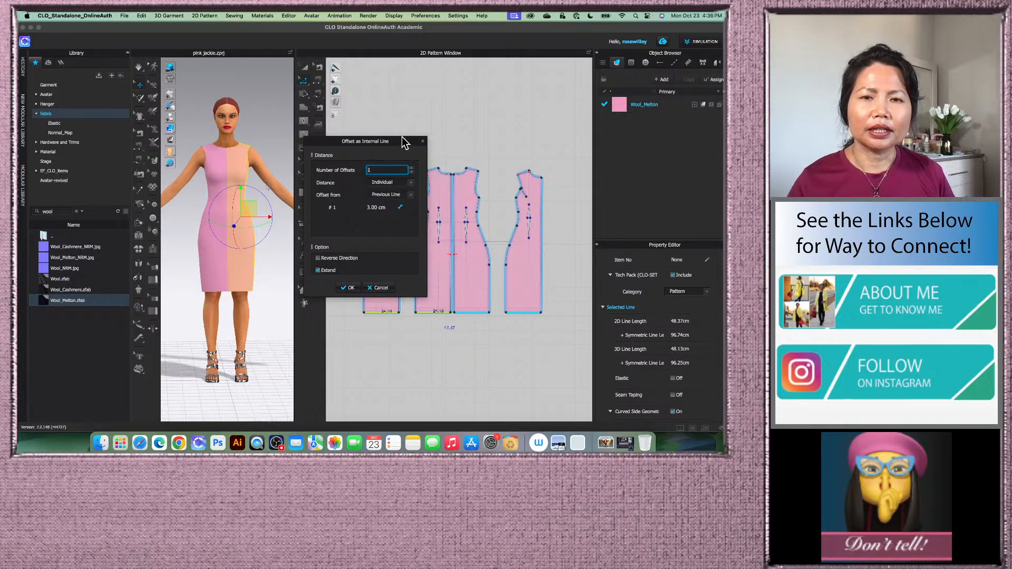
left_click_drag(411, 141, 342, 150)
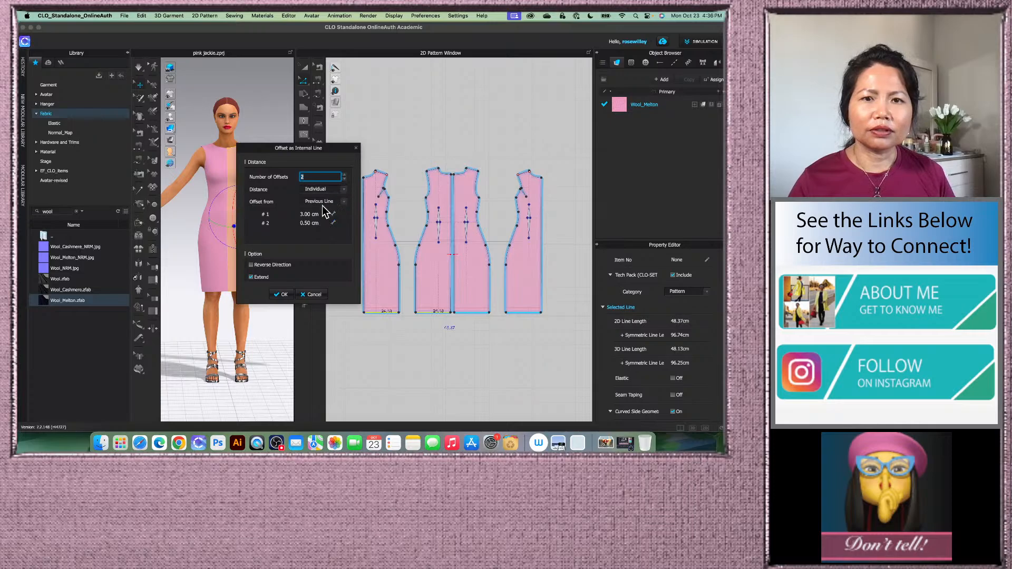
left_click(344, 202)
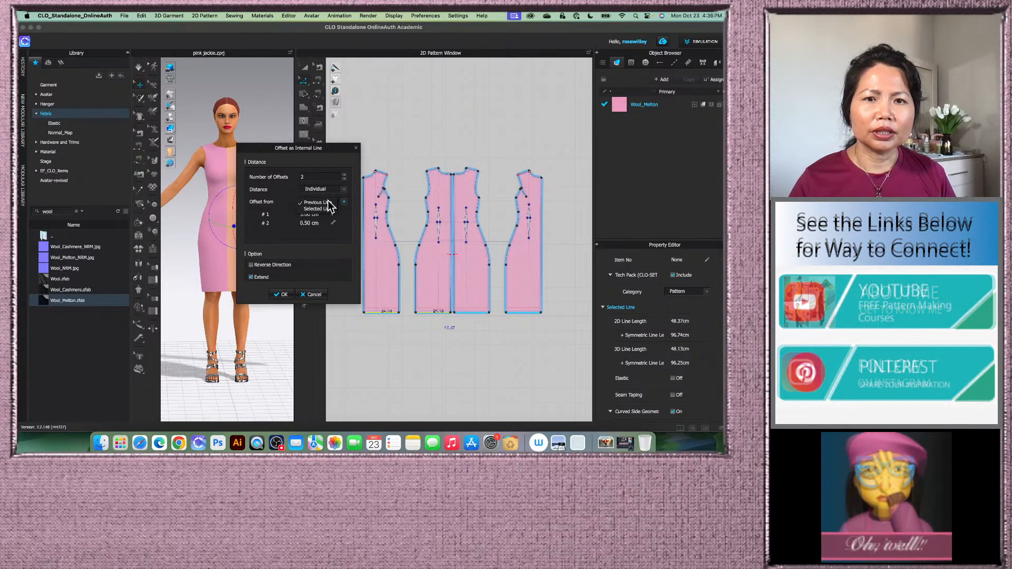
left_click(322, 212)
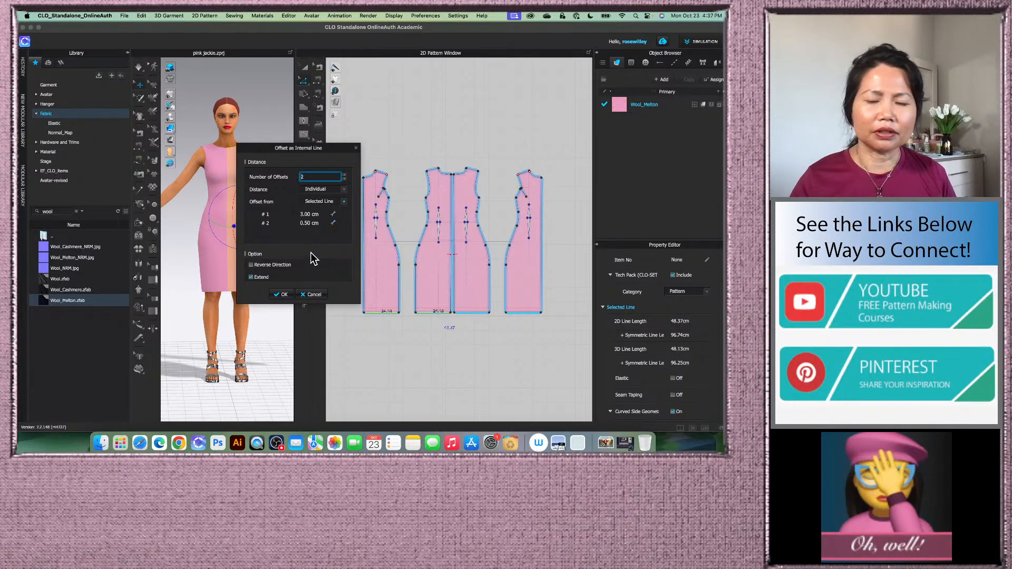
double_click(318, 215)
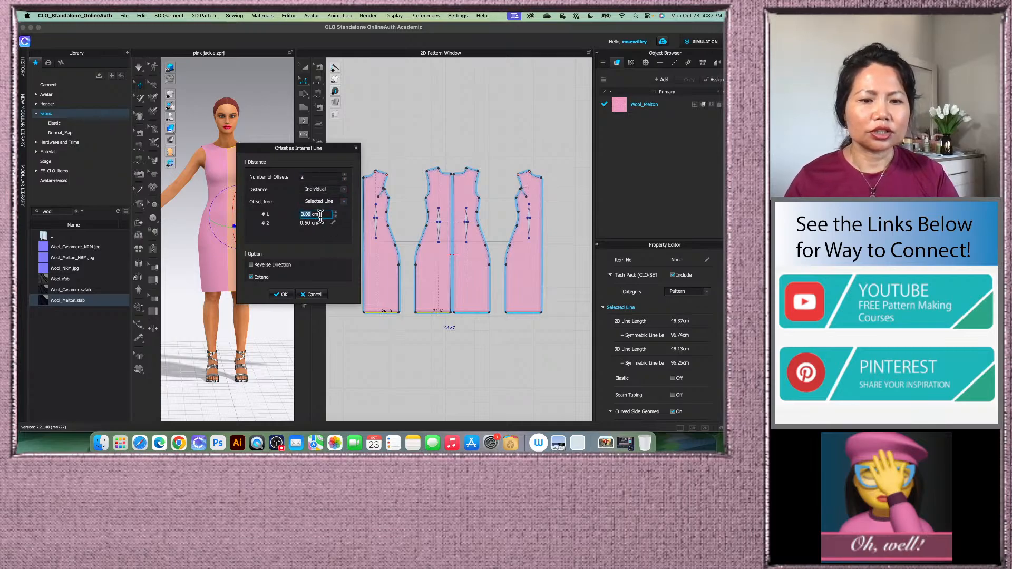
type("2")
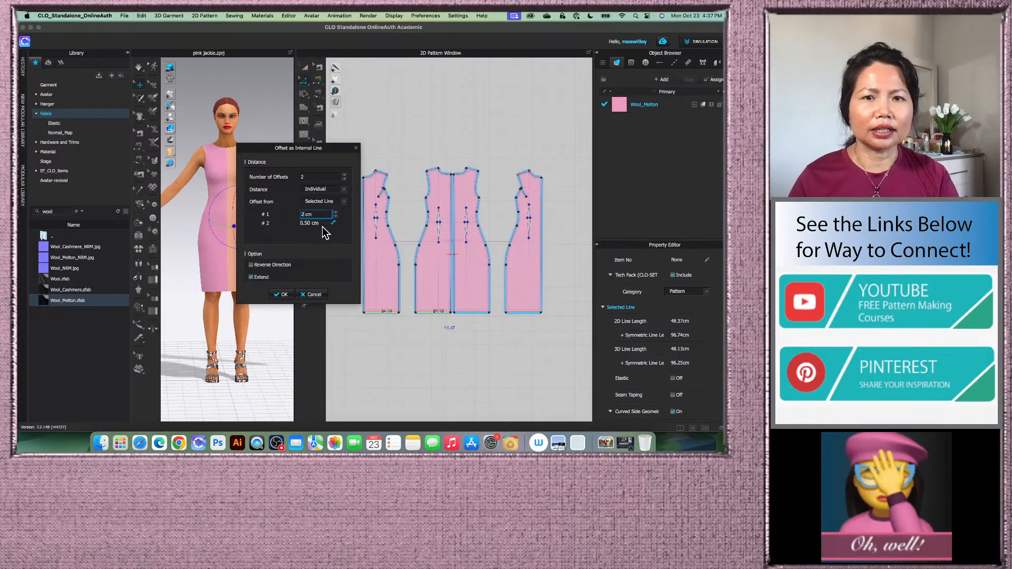
double_click(323, 224)
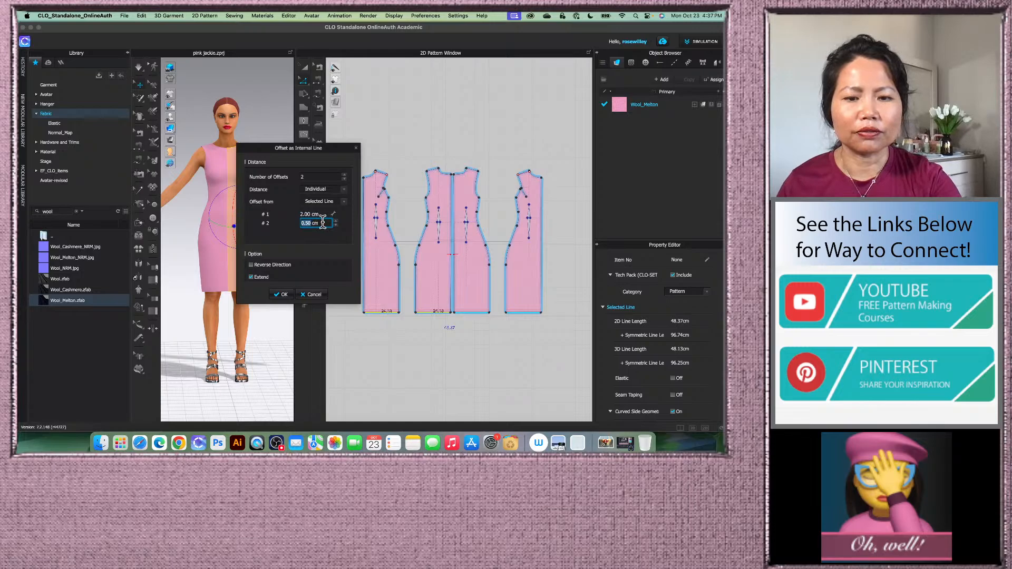
type("4")
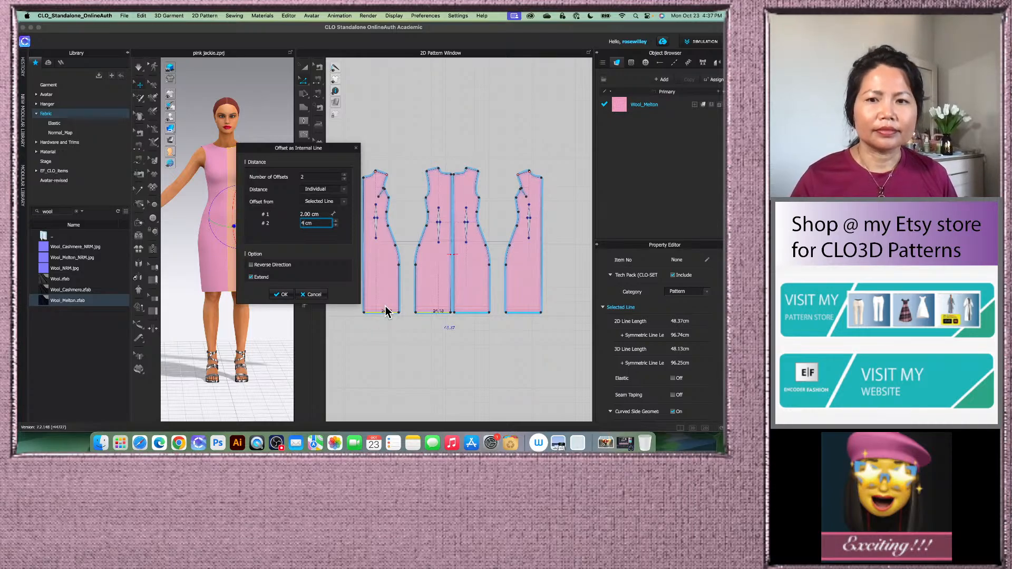
left_click(282, 295)
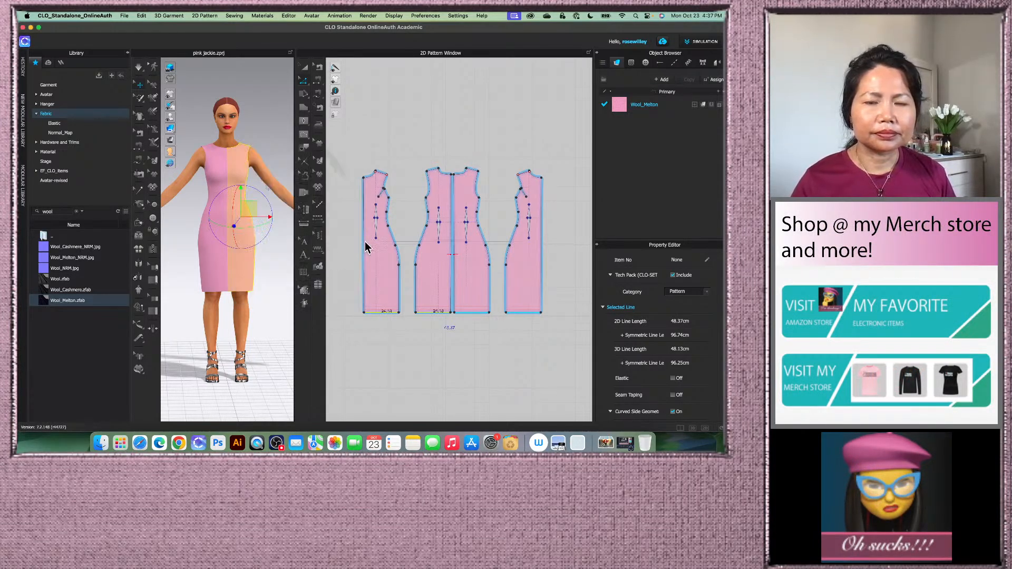
Offset the front and back necklines as two internal lines, 1 cm and 3 cm from the selected line.
scroll(374, 181, "up", 2)
left_click(373, 180)
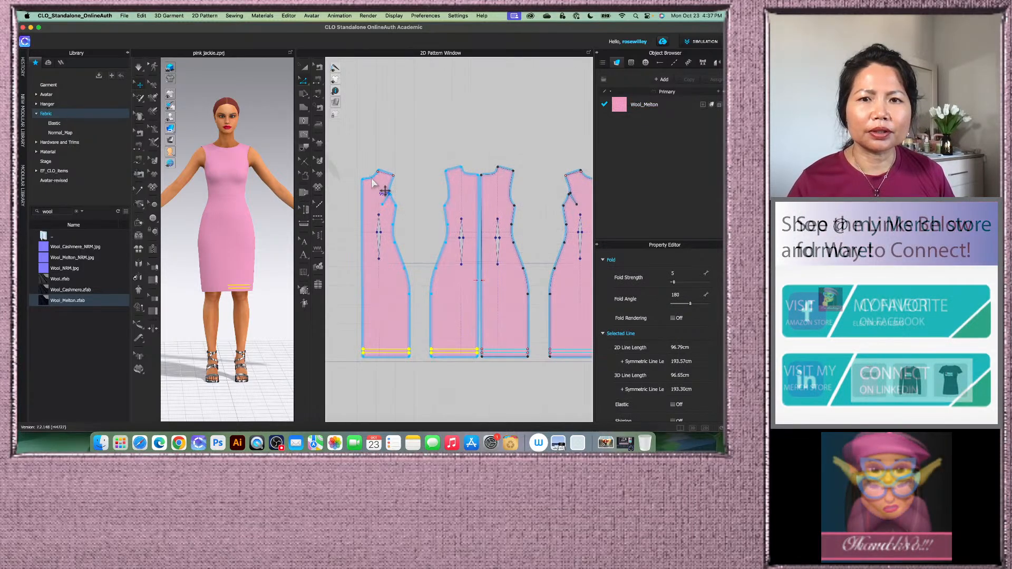
left_click(471, 178, "shift")
right_click(472, 179)
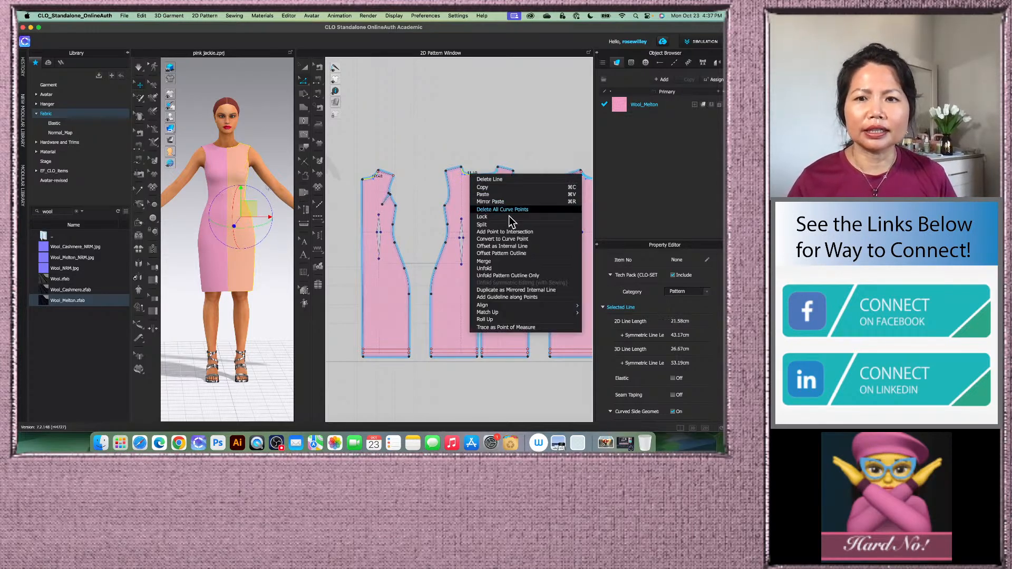
left_click(502, 246)
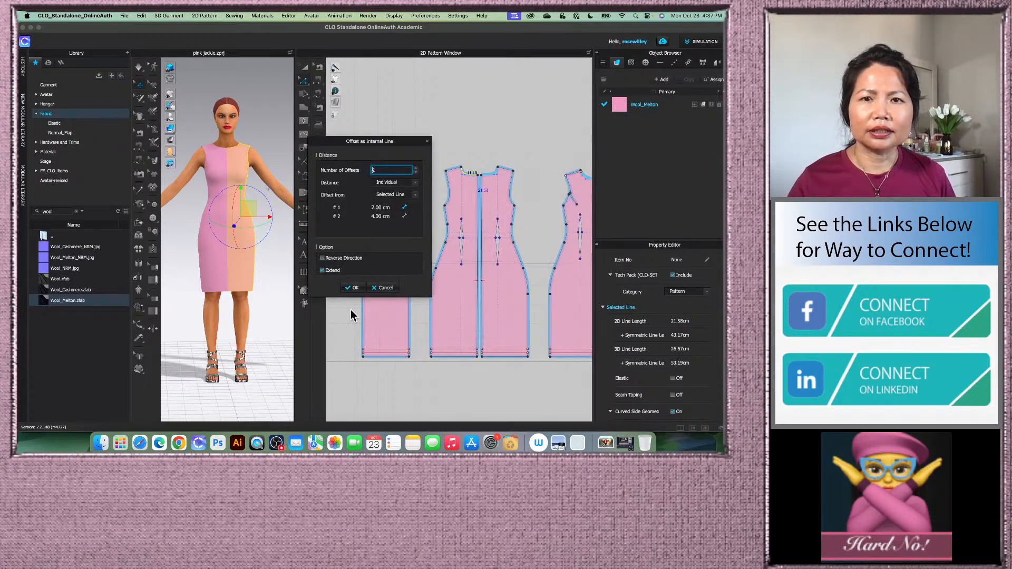
left_click_drag(413, 143, 311, 143)
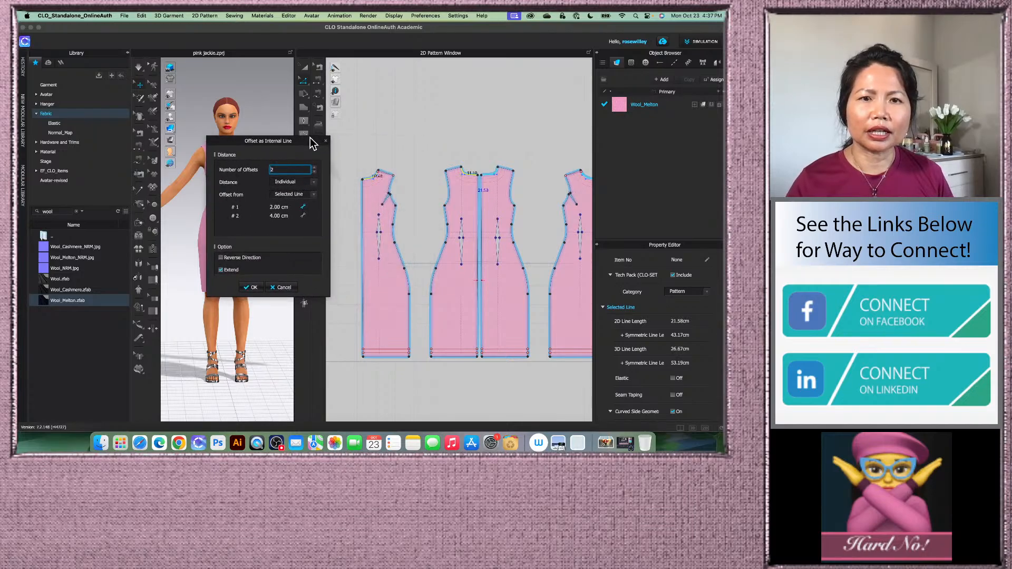
left_click(291, 208)
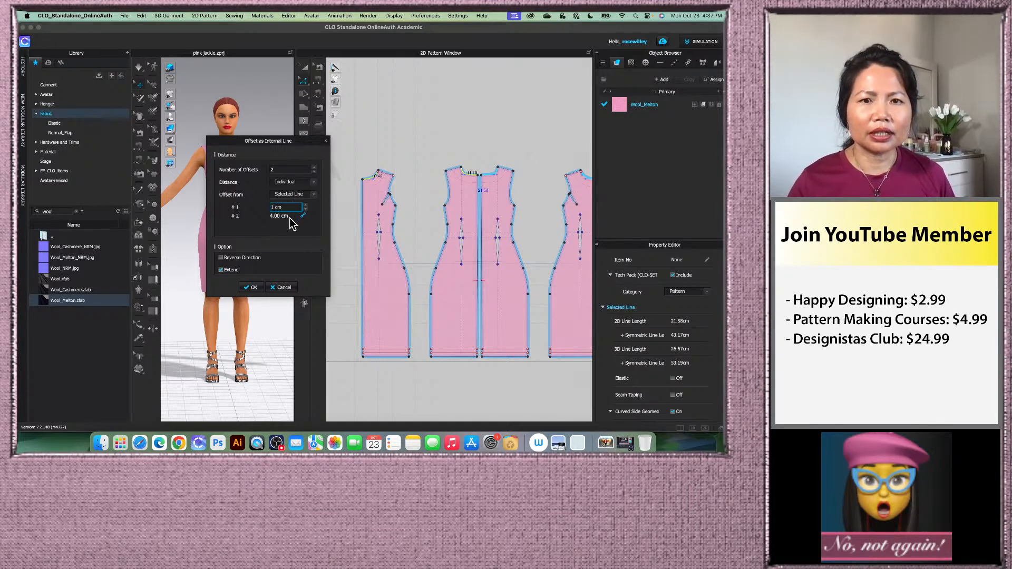
left_click(290, 217)
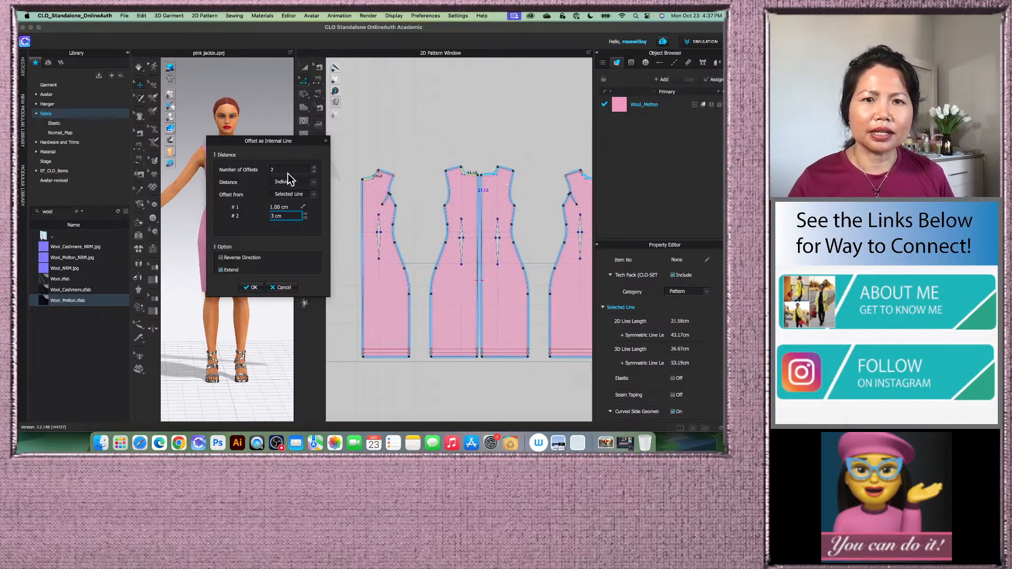
left_click(252, 287)
Examine the neckline and hem internal lines on the pattern pieces and compare the trim placement with the reference dress photo in Preview.
scroll(367, 206, "down", 3)
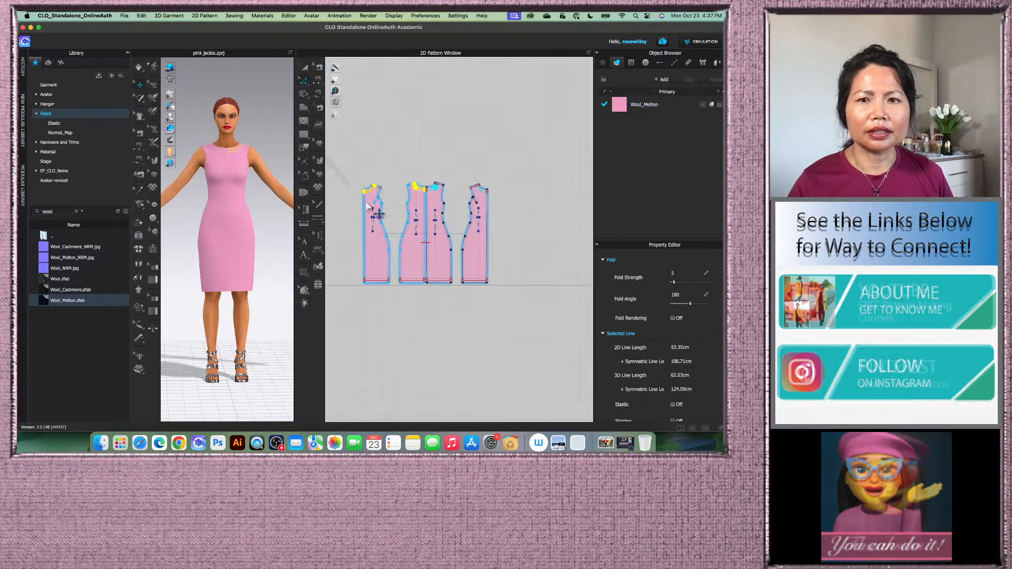
scroll(368, 206, "up", 2)
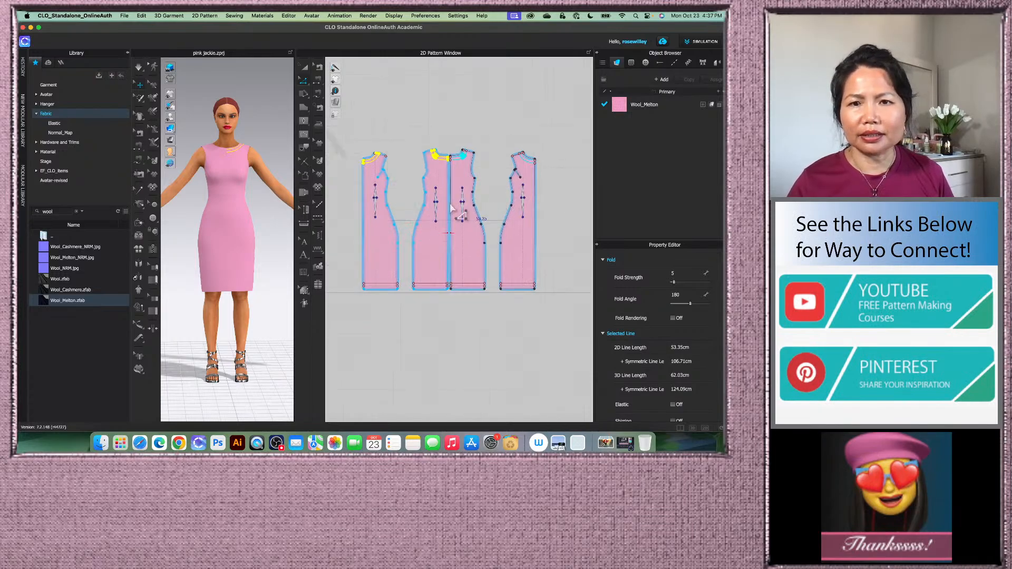
scroll(452, 208, "up", 3)
scroll(451, 208, "down", 1)
scroll(352, 205, "down", 1)
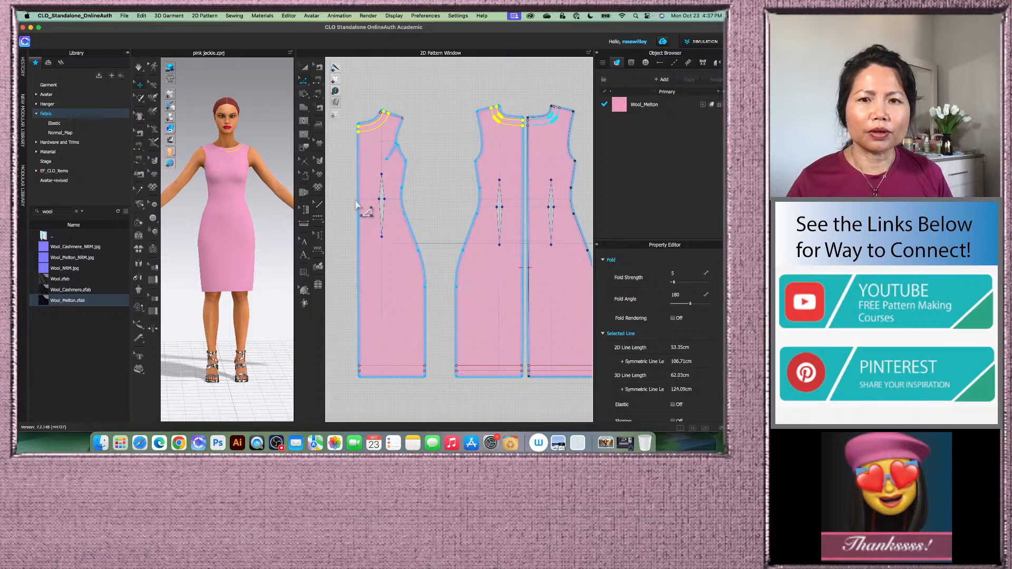
scroll(414, 216, "up", 3)
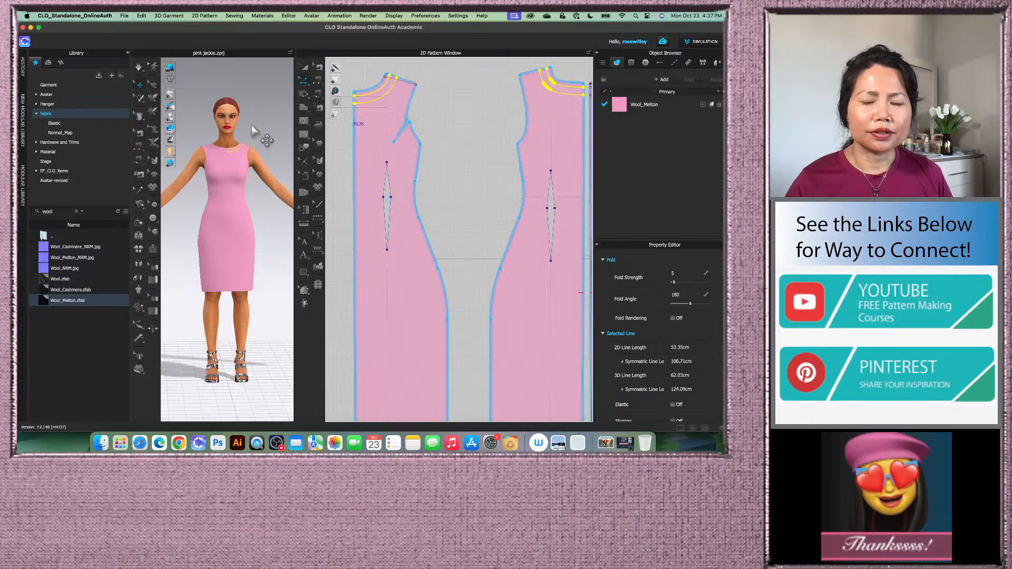
left_click(559, 443)
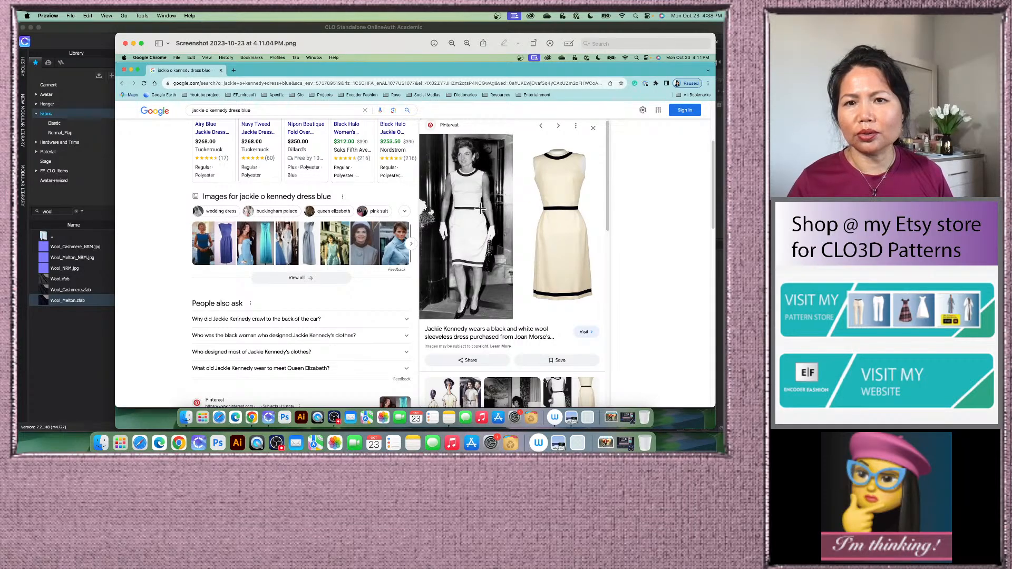
left_click(307, 27)
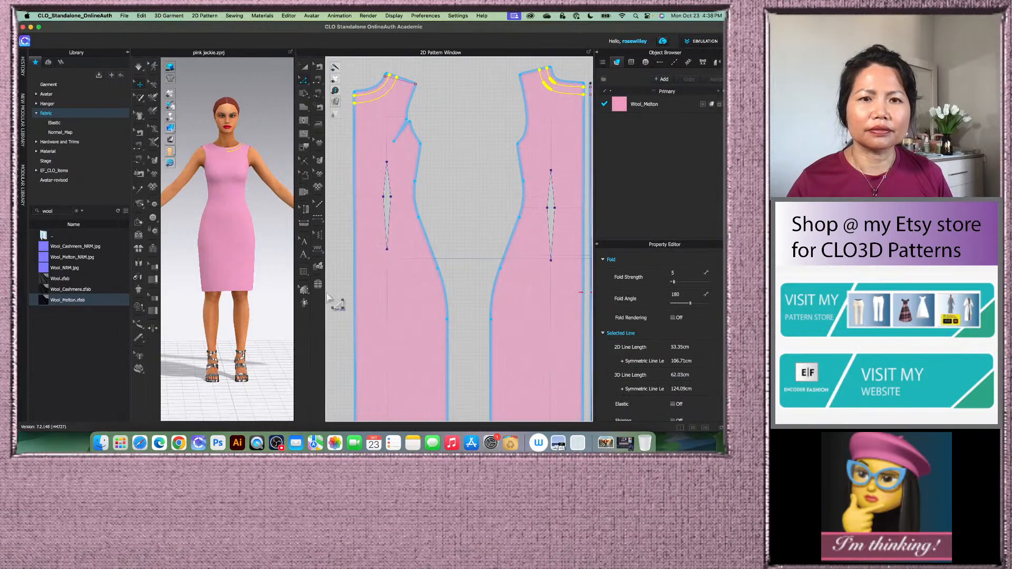
scroll(416, 208, "up", 1)
scroll(411, 203, "down", 3)
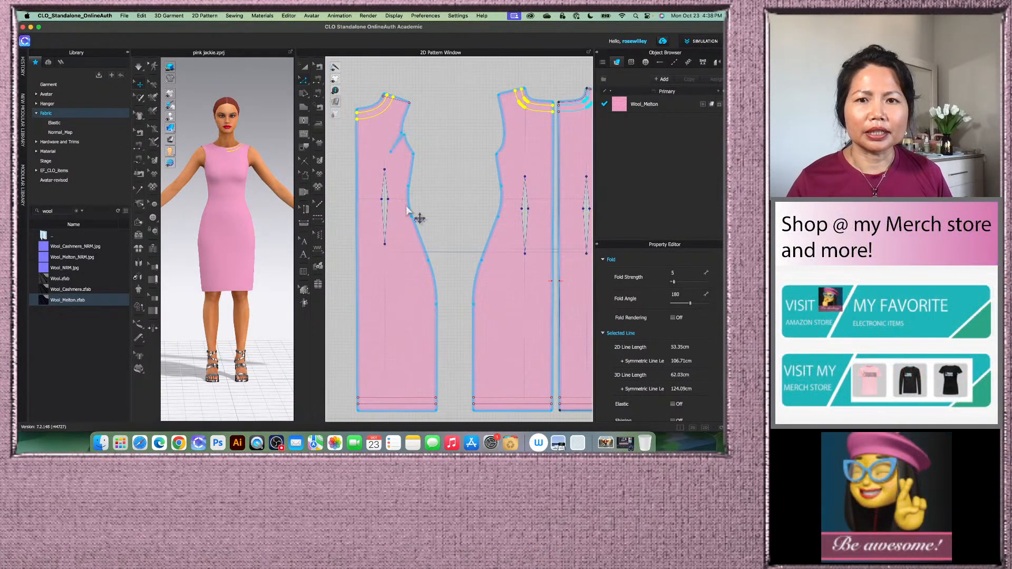
scroll(410, 211, "up", 3)
scroll(410, 213, "down", 2)
scroll(413, 216, "up", 3)
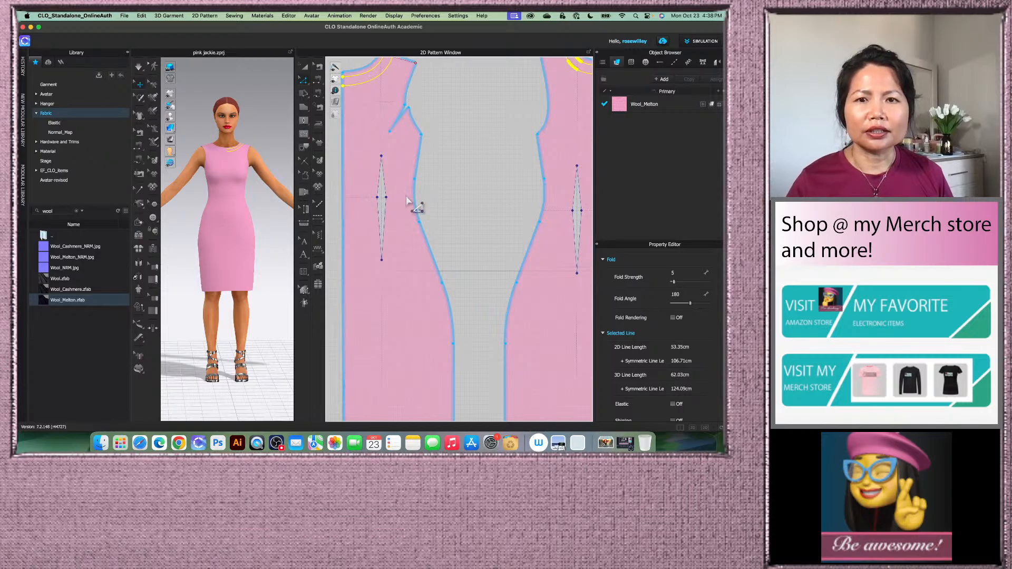
Trace the waist baselines of the front and back pattern pieces as internal lines.
left_click(306, 149)
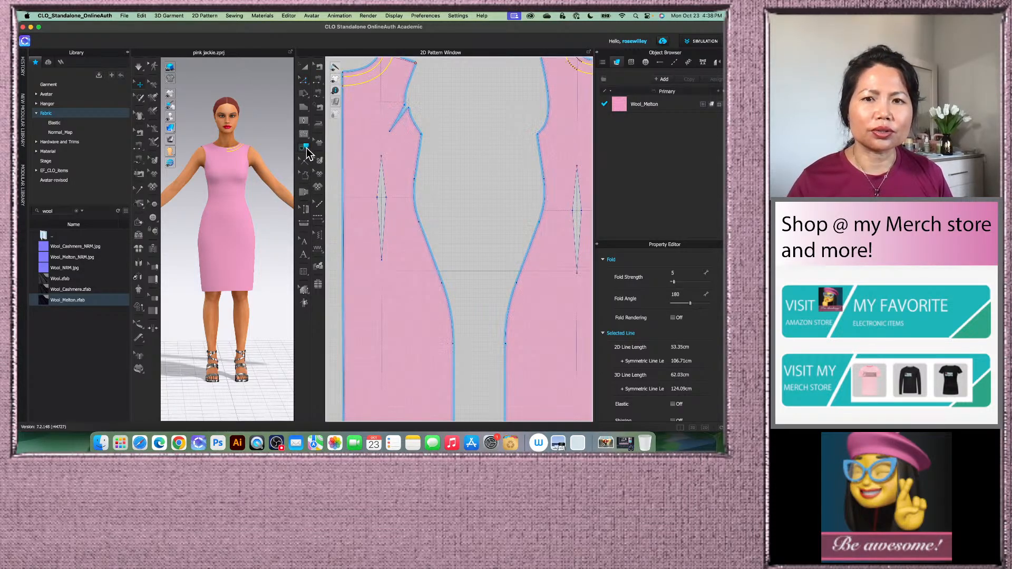
left_click(363, 198)
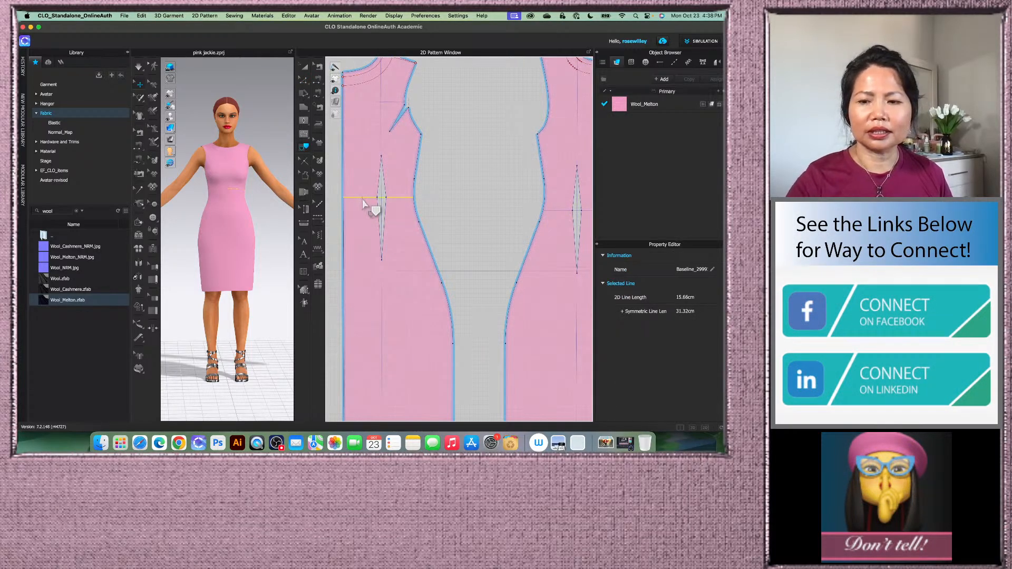
scroll(363, 204, "down", 5)
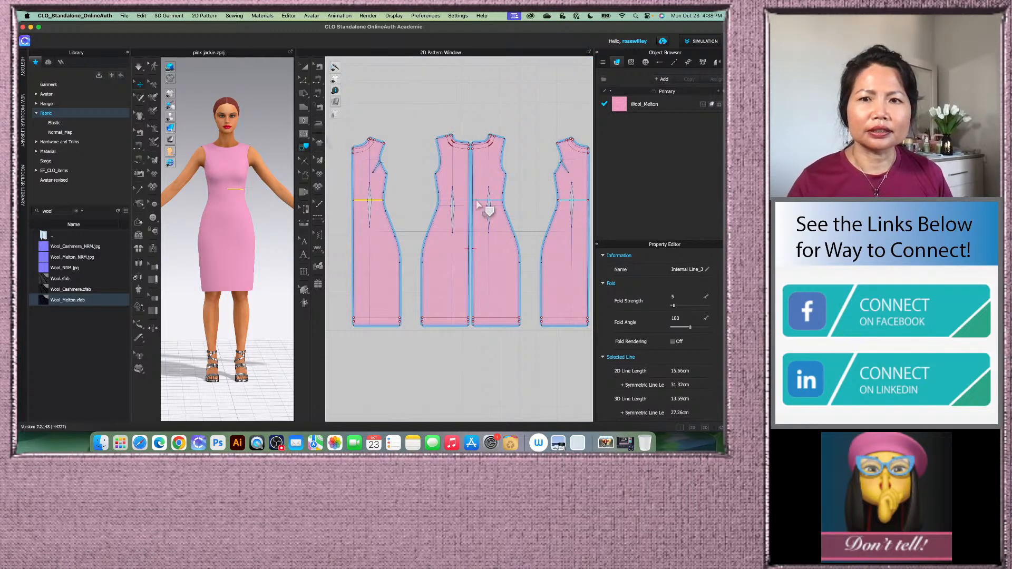
left_click(460, 202)
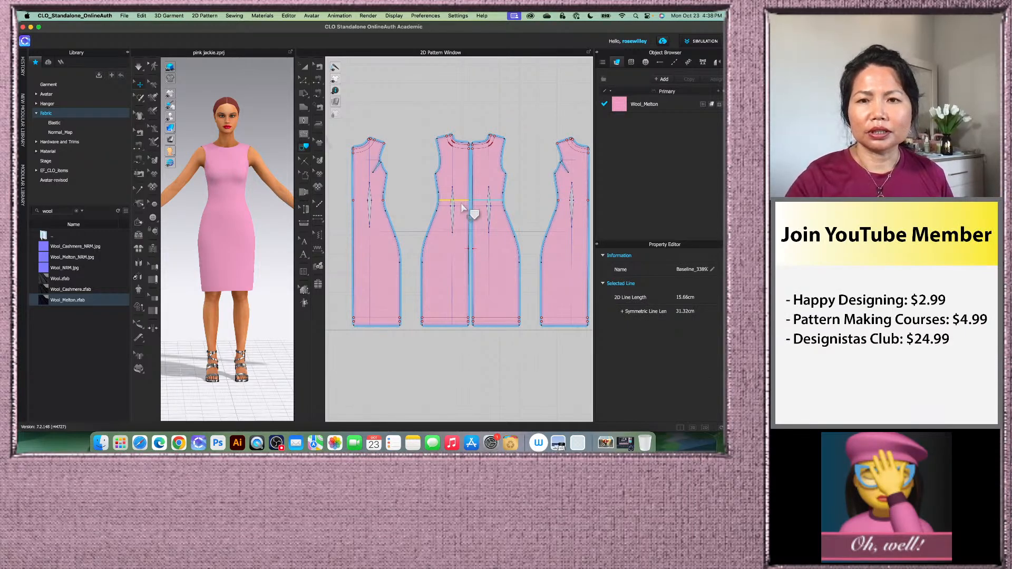
left_click(462, 208)
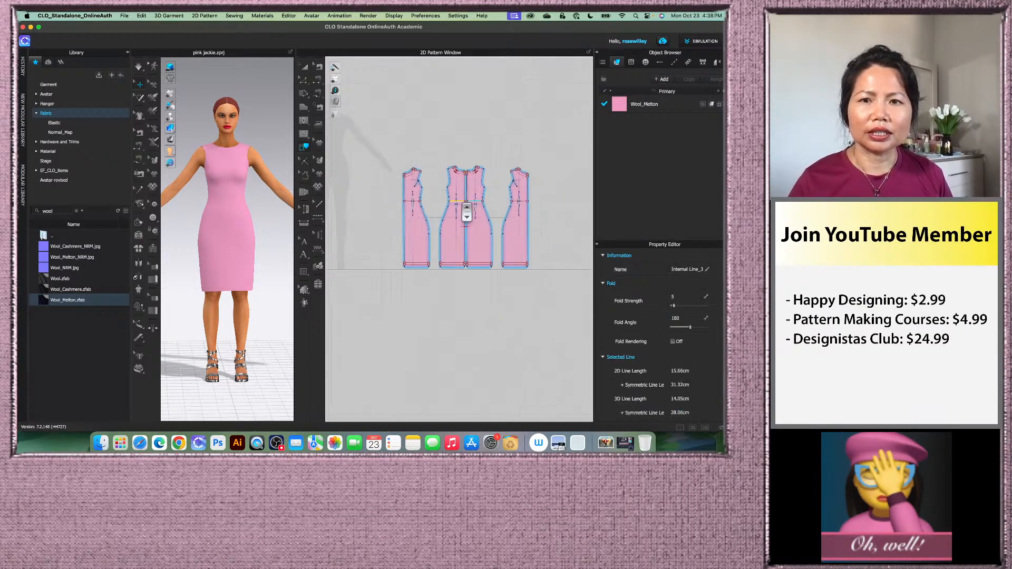
scroll(464, 210, "up", 5)
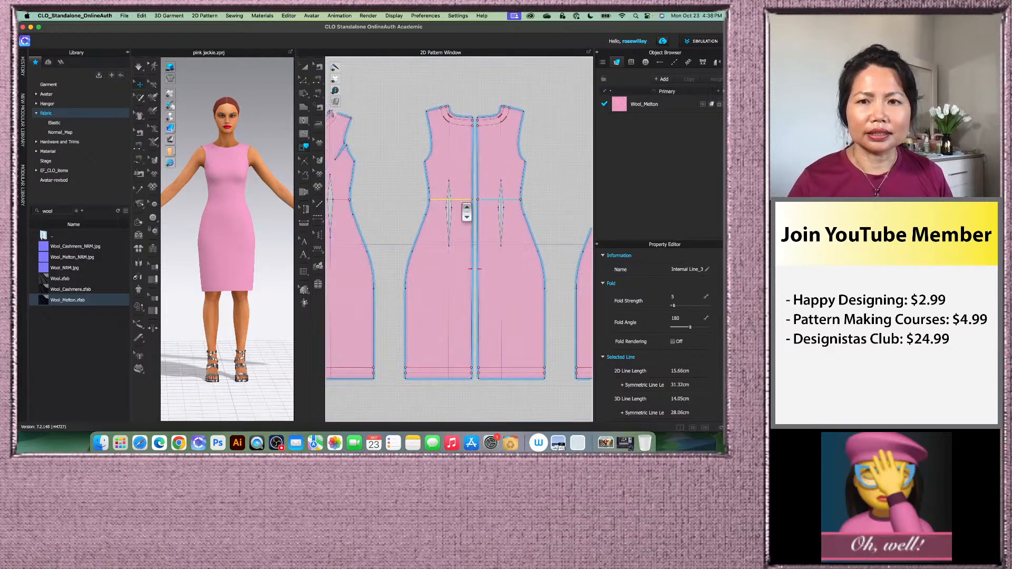
scroll(466, 214, "down", 3)
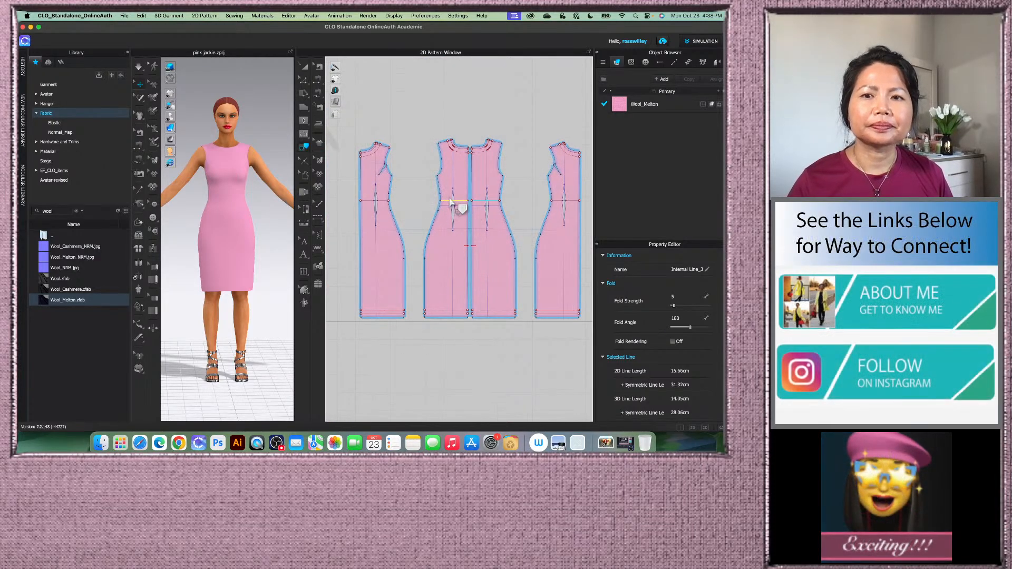
scroll(455, 204, "up", 2)
scroll(457, 206, "down", 3)
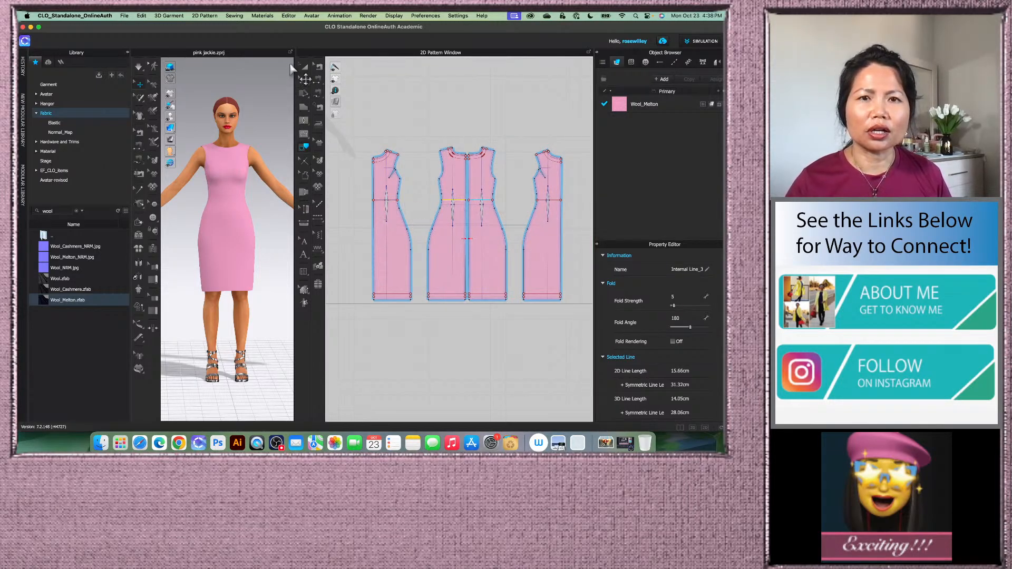
key("z")
scroll(380, 202, "up", 5)
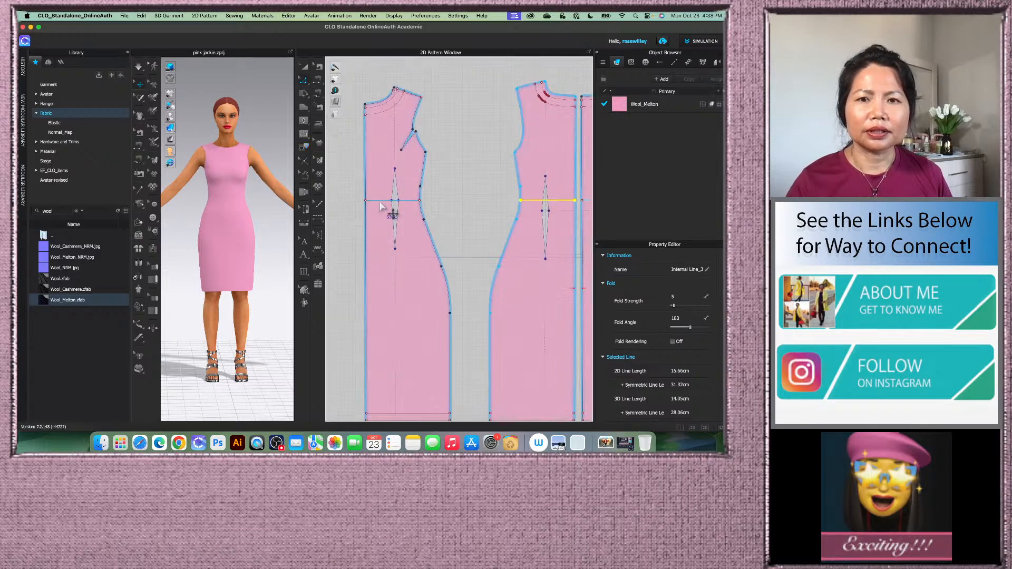
Try to offset the front and back waist internal lines together as one internal line, 2 cm from the selected lines.
left_click(382, 204)
scroll(382, 206, "down", 3)
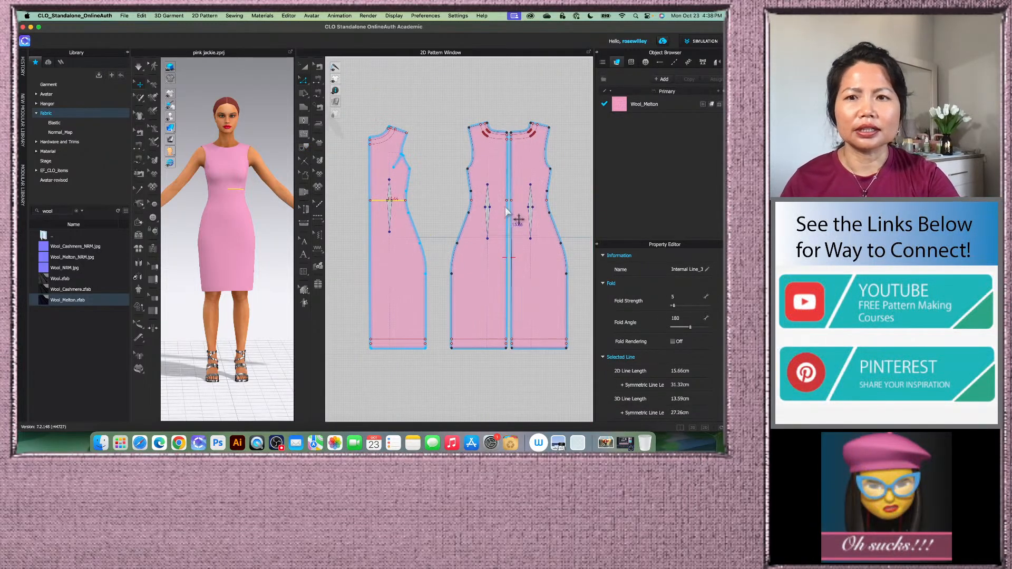
scroll(501, 211, "up", 3)
left_click(482, 206, "shift")
scroll(497, 211, "down", 3)
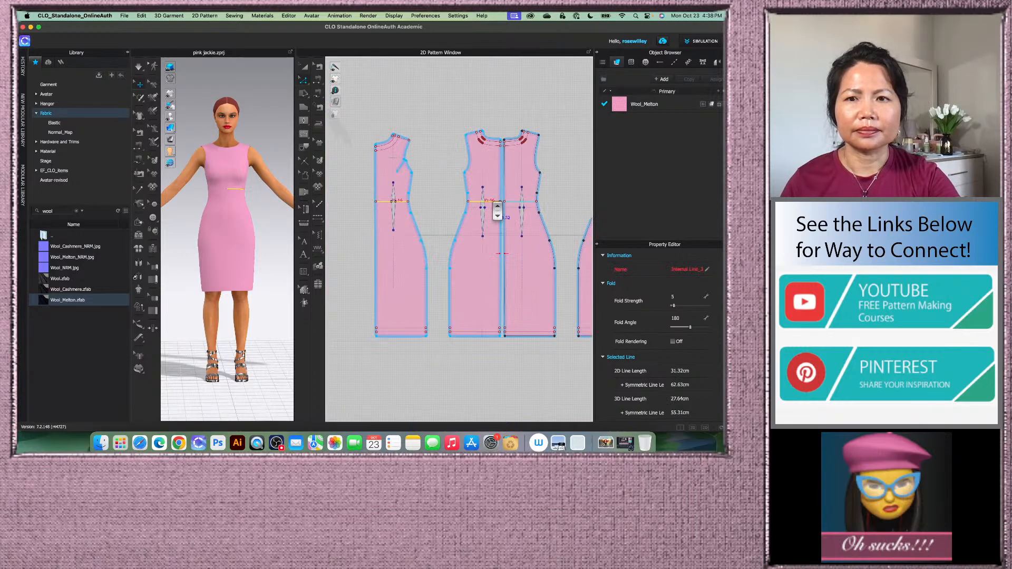
right_click(493, 202)
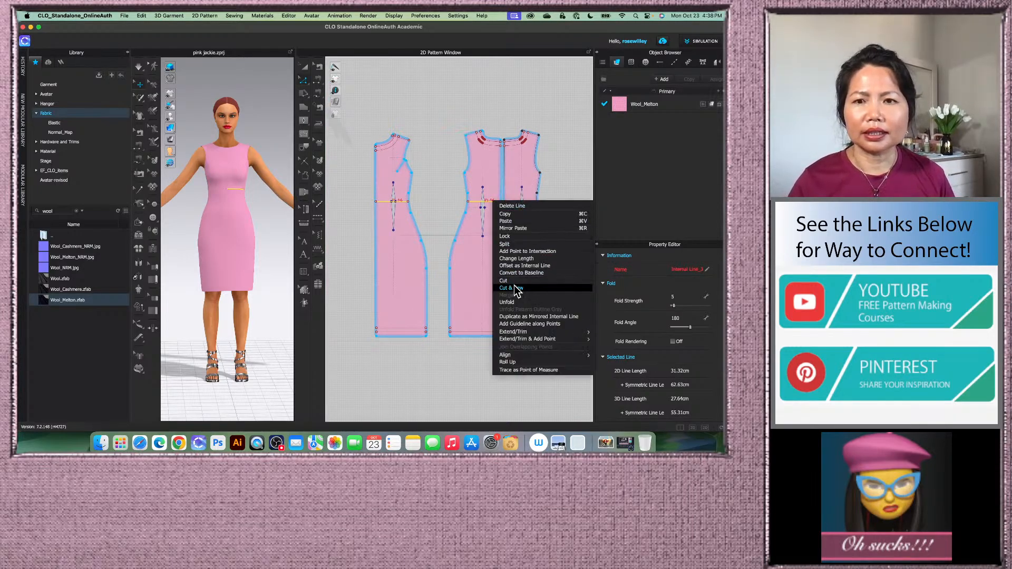
left_click(539, 266)
left_click_drag(402, 141, 255, 141)
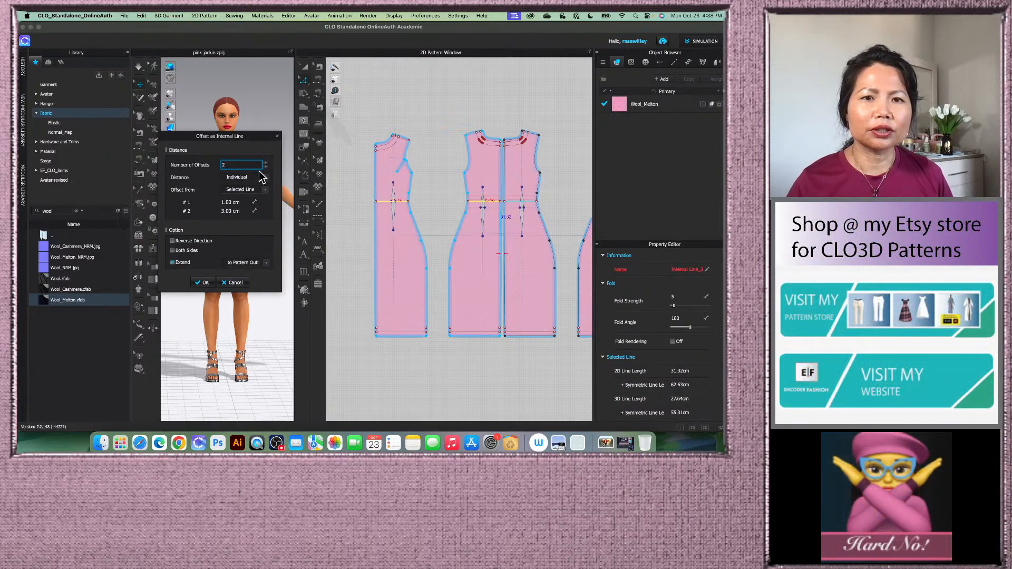
left_click(238, 203)
type("2")
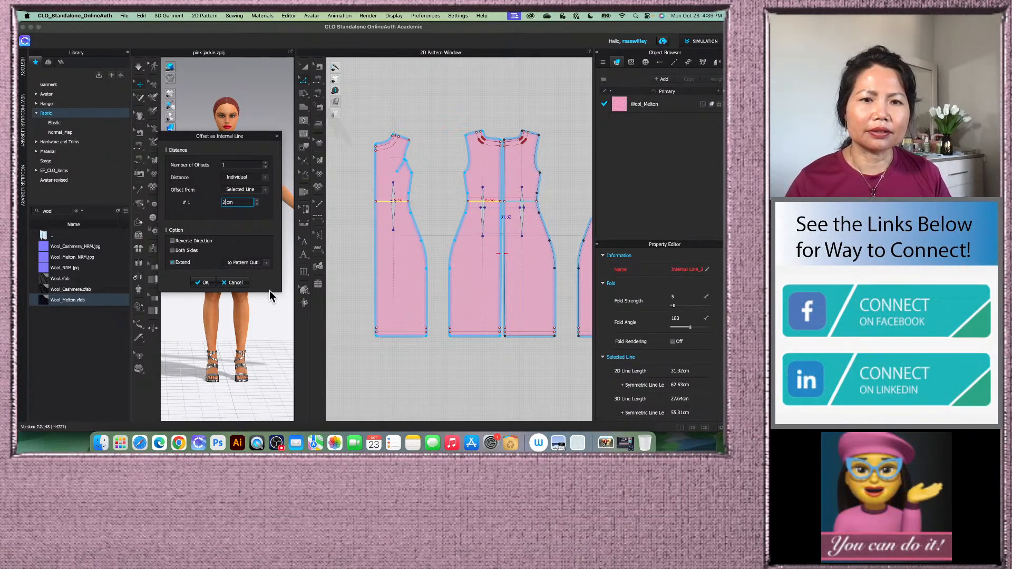
left_click(203, 282)
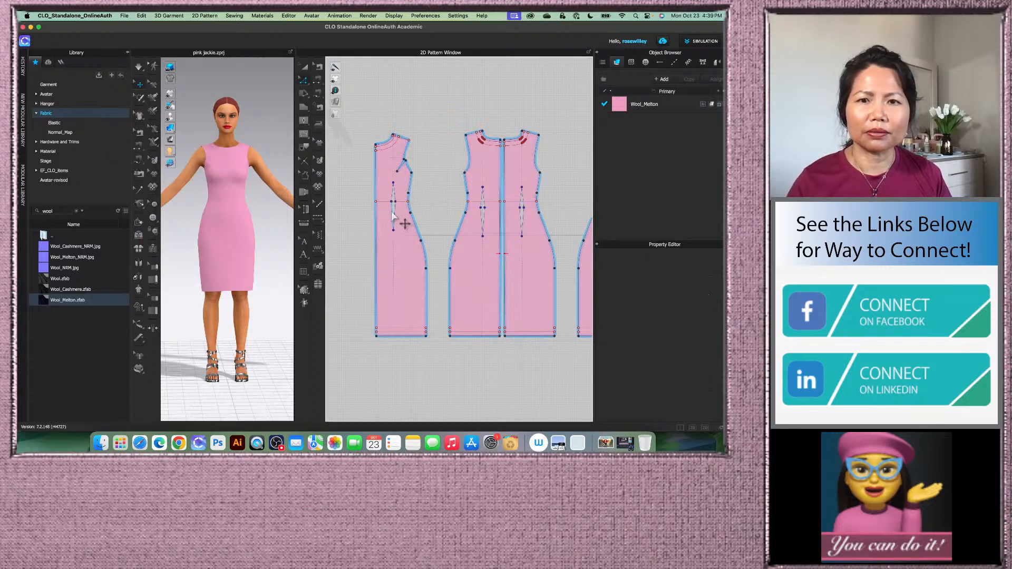
Offset the front waist internal line as one internal line, 2 cm from the selected line and extended to the pattern outline.
left_click(384, 202)
right_click(382, 203)
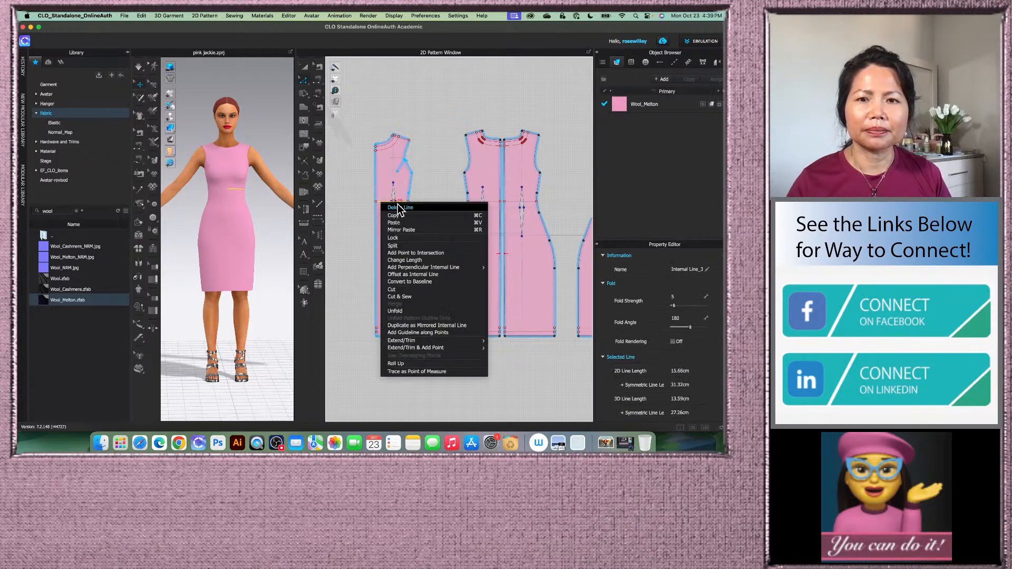
left_click(423, 275)
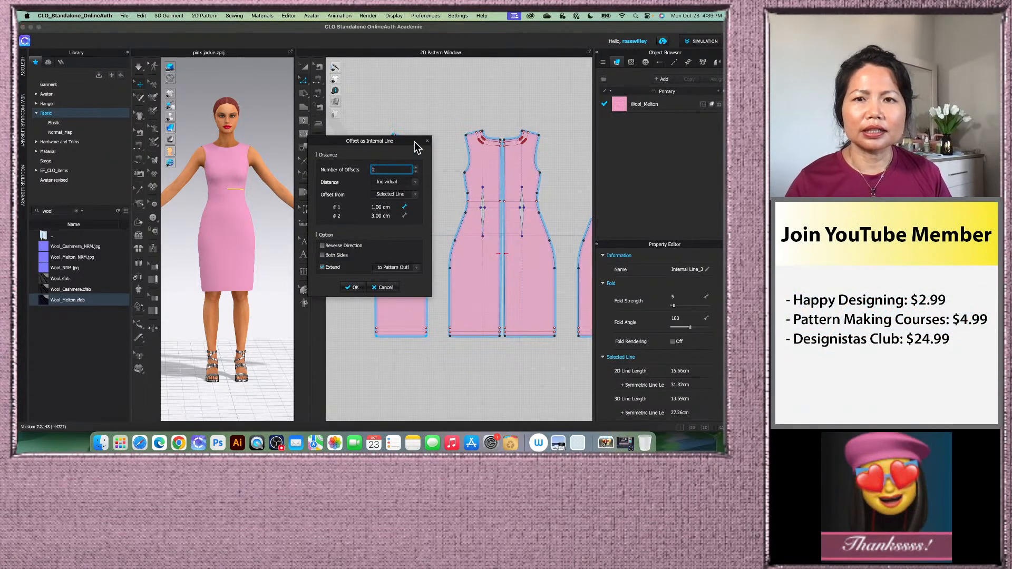
left_click_drag(414, 142, 299, 154)
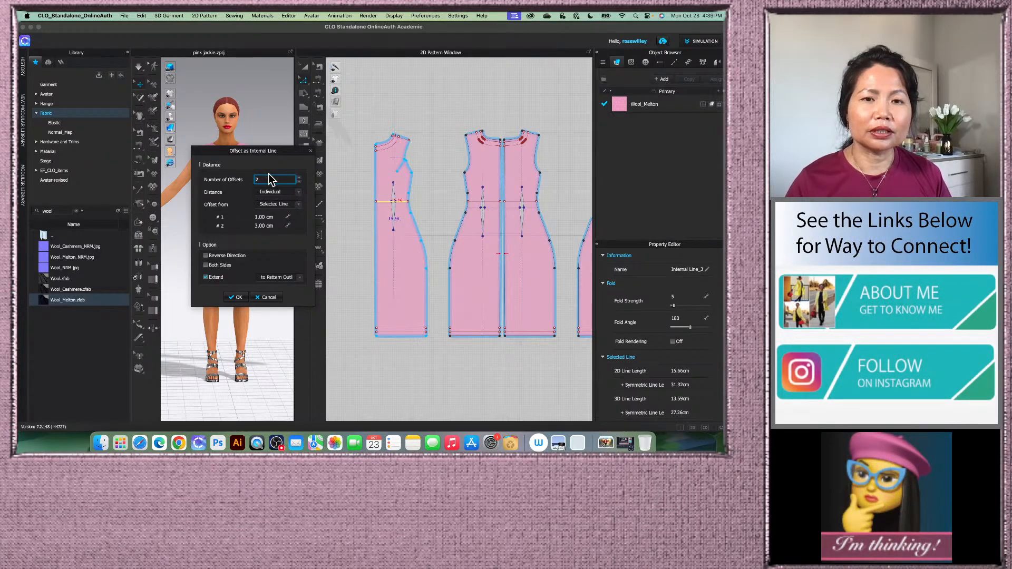
type("1")
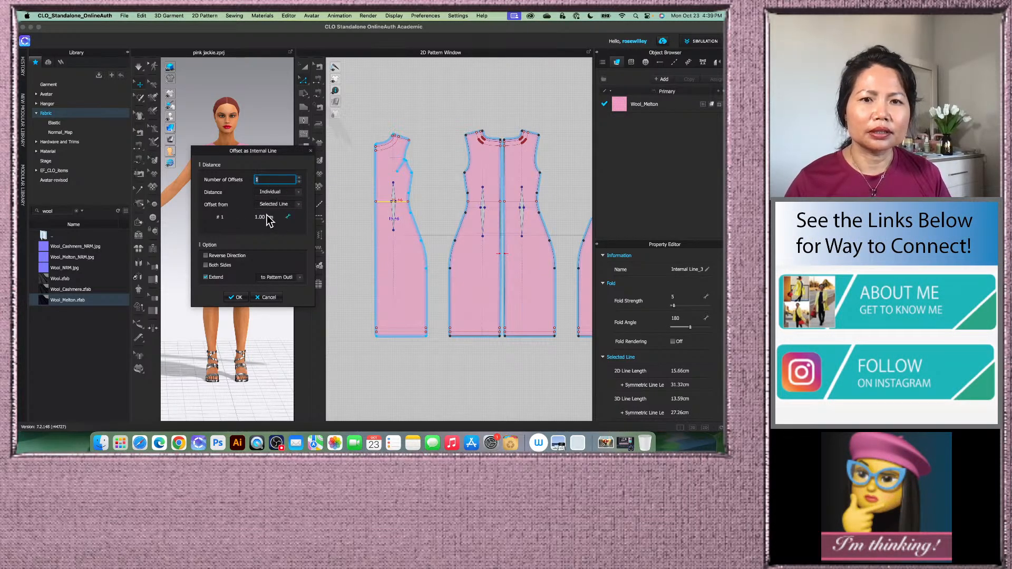
key("Tab")
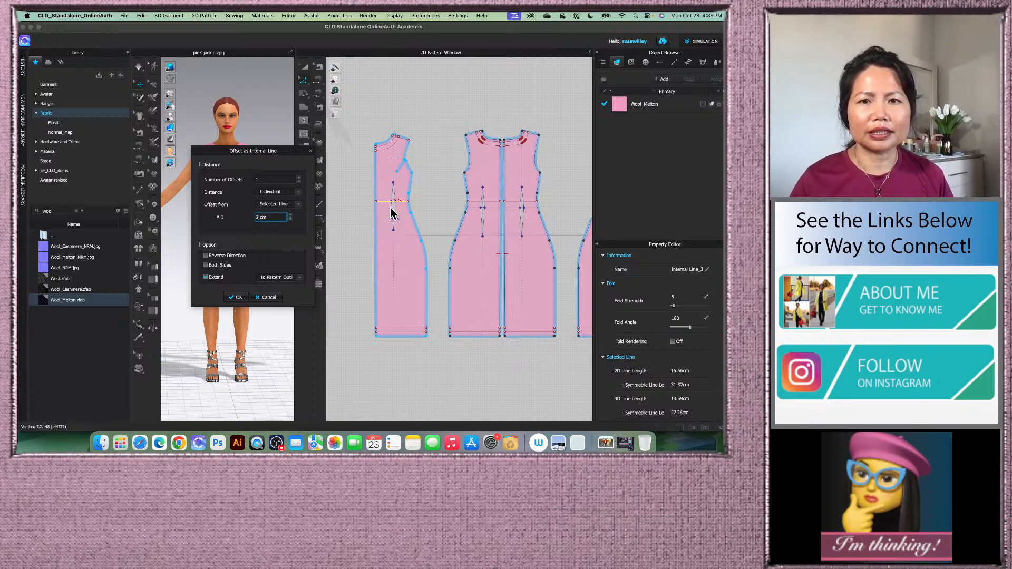
left_click(238, 297)
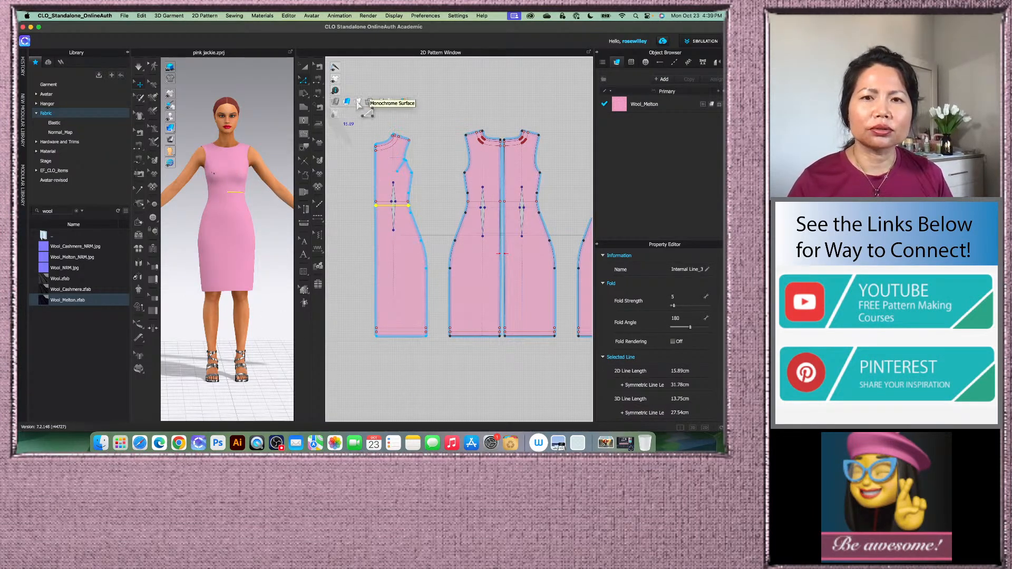
Display the 2D pattern pieces with a monochrome surface and clear the line selection to check the front waist lines.
left_click(357, 103)
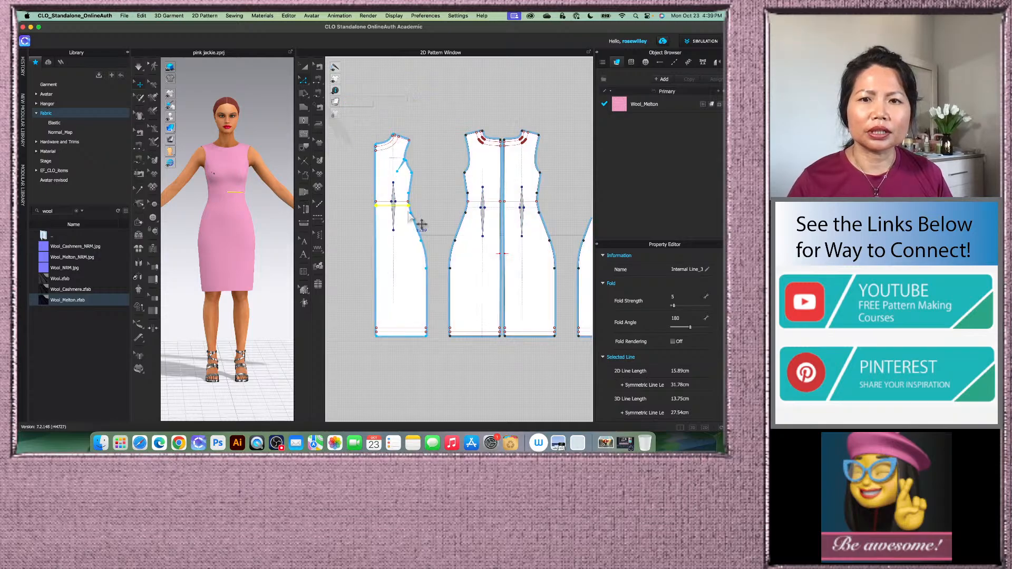
left_click(363, 203)
scroll(418, 219, "up", 5)
scroll(419, 219, "down", 5)
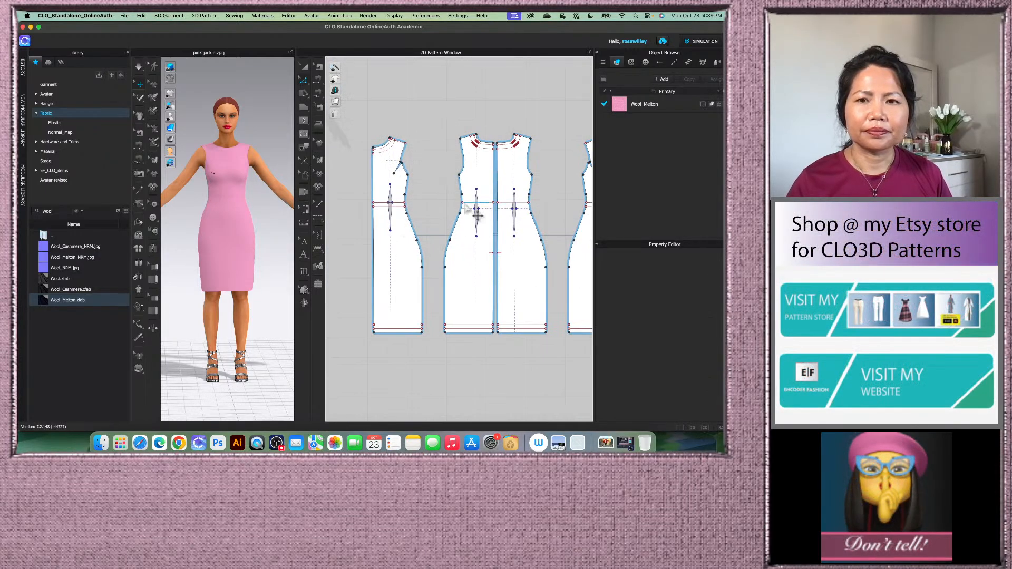
Offset the waist internal line on the back pattern piece as an internal line.
scroll(425, 217, "down", 2)
scroll(462, 210, "up", 5)
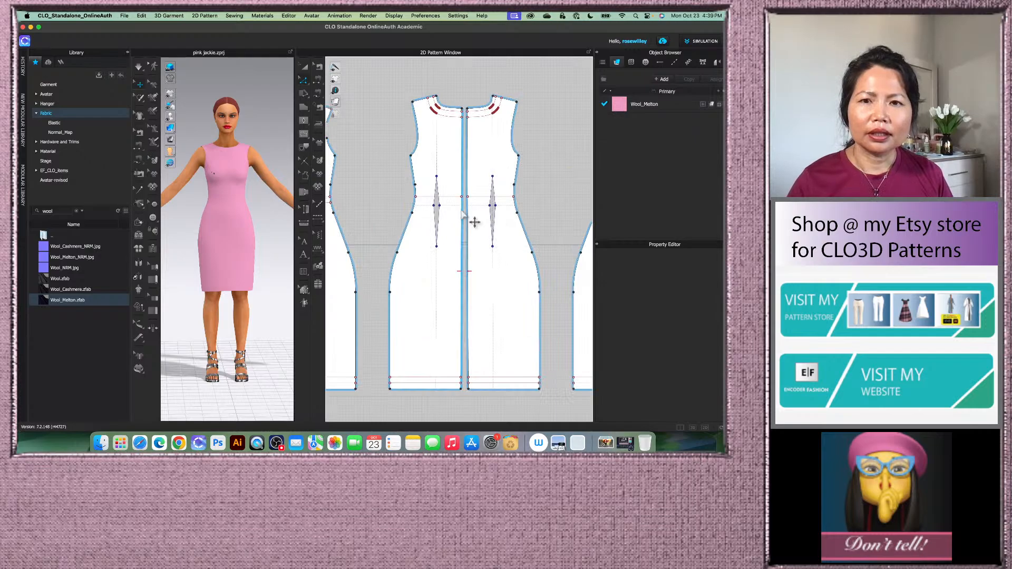
left_click(451, 197)
right_click(451, 197)
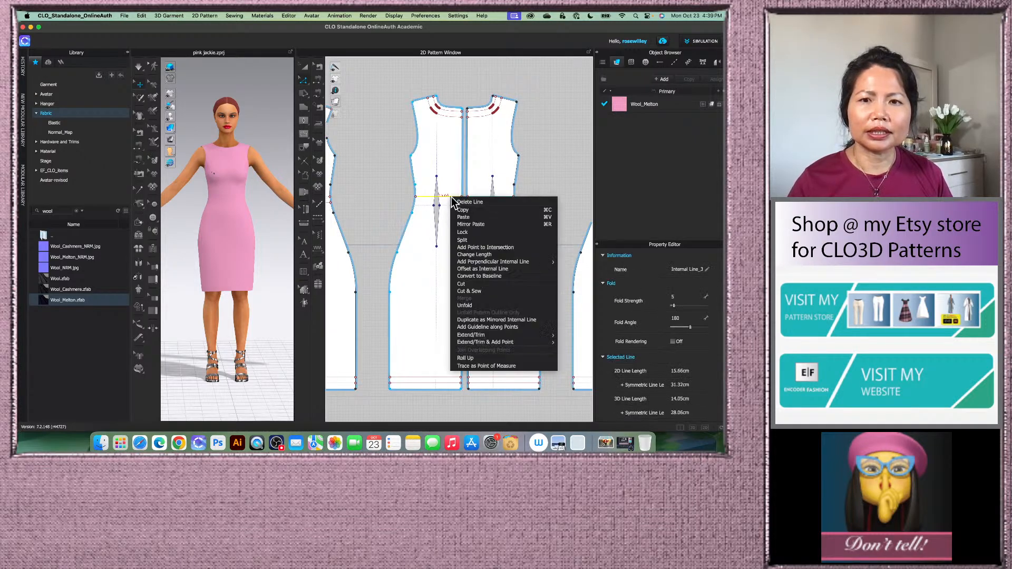
Offset the back pattern's waist line 2.00 cm as one internal line in the reverse direction, extended to the pattern outline.
left_click(496, 270)
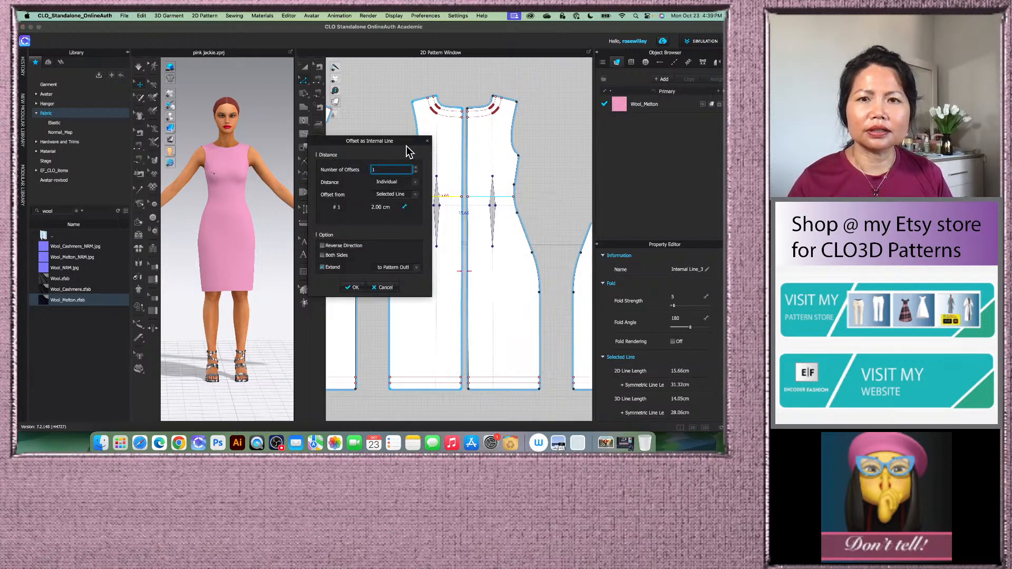
left_click_drag(407, 149, 339, 165)
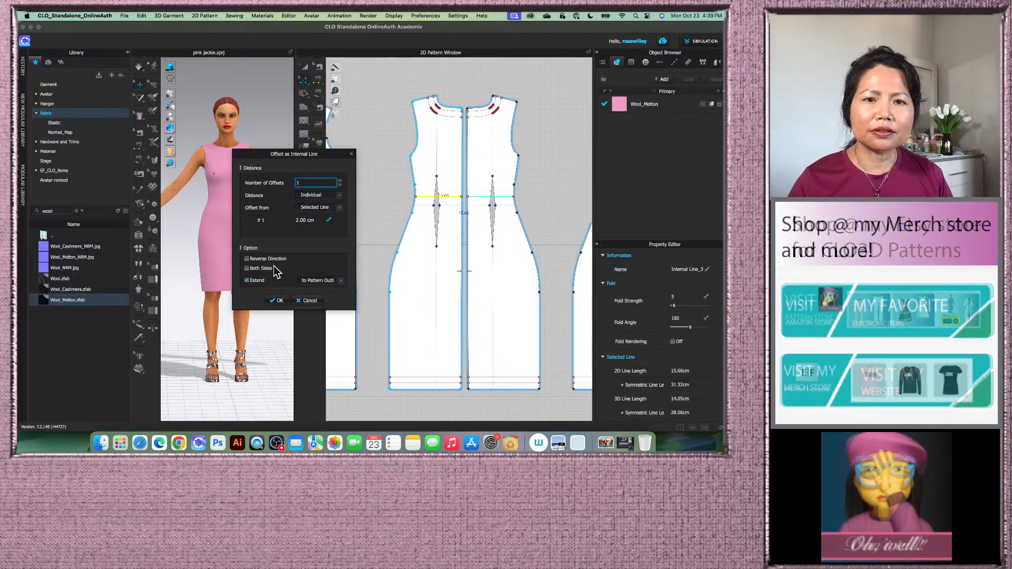
left_click(247, 259)
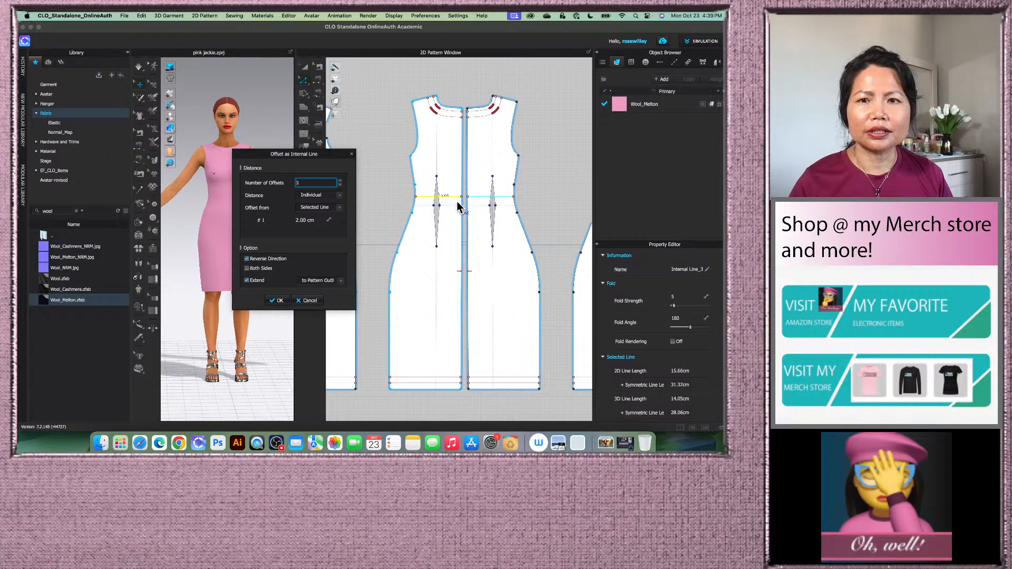
key("Return")
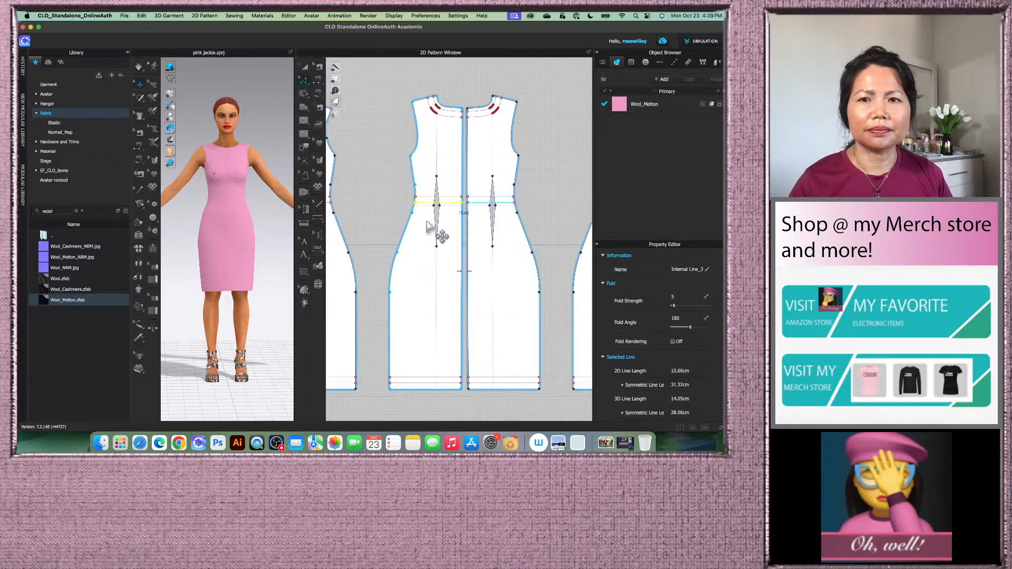
Display the pattern pieces with their fabric surface in the 2D pattern view.
scroll(430, 224, "down", 5)
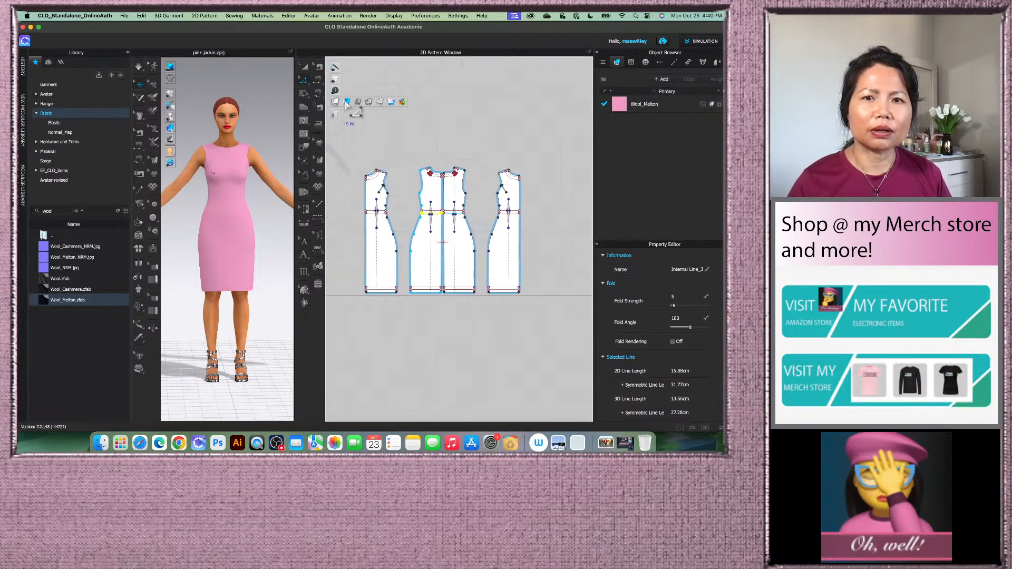
left_click(359, 103)
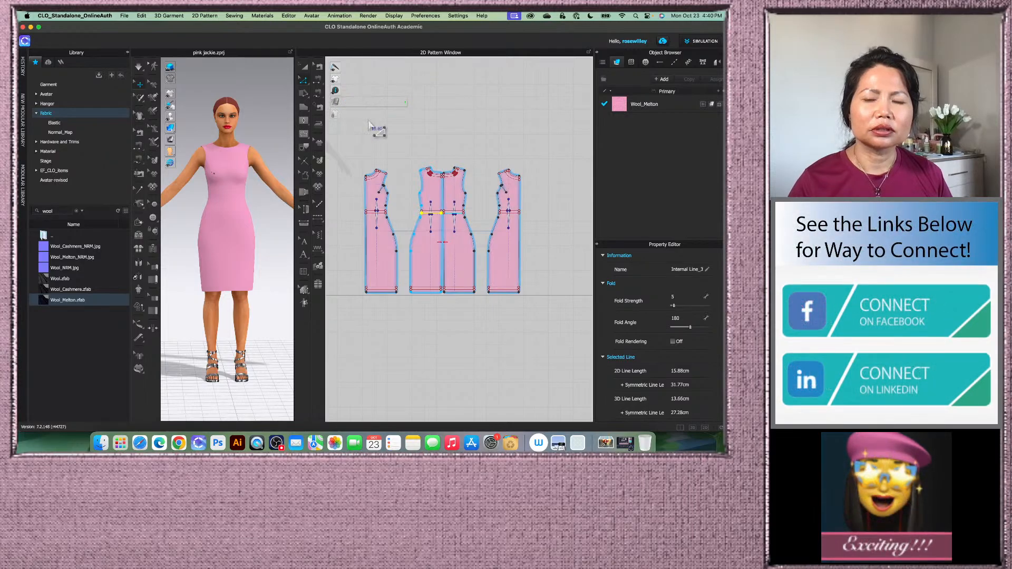
Examine the waist lines and their lengths on the front and back patterns.
scroll(388, 221, "up", 5)
scroll(390, 224, "down", 3)
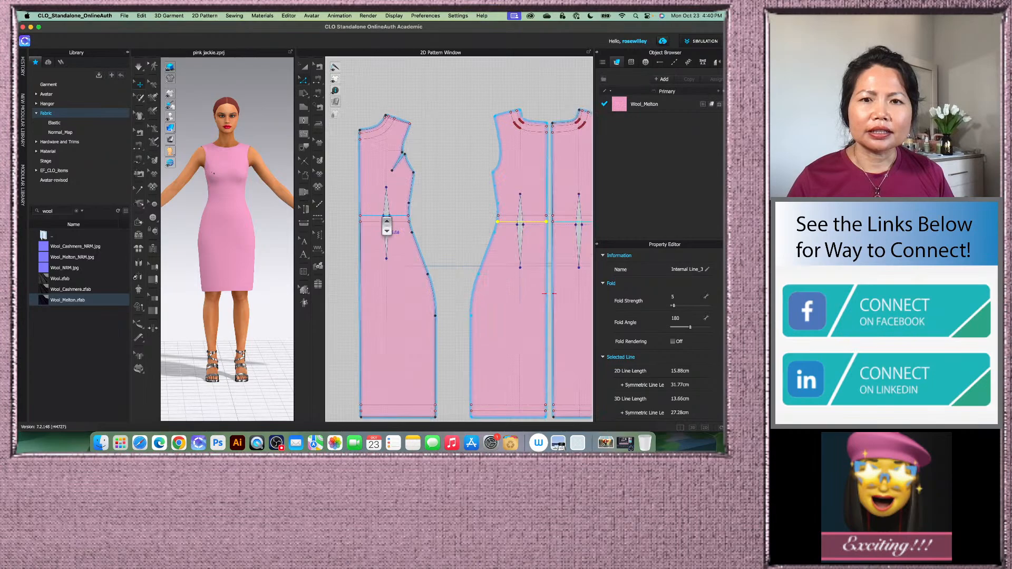
scroll(380, 225, "up", 3)
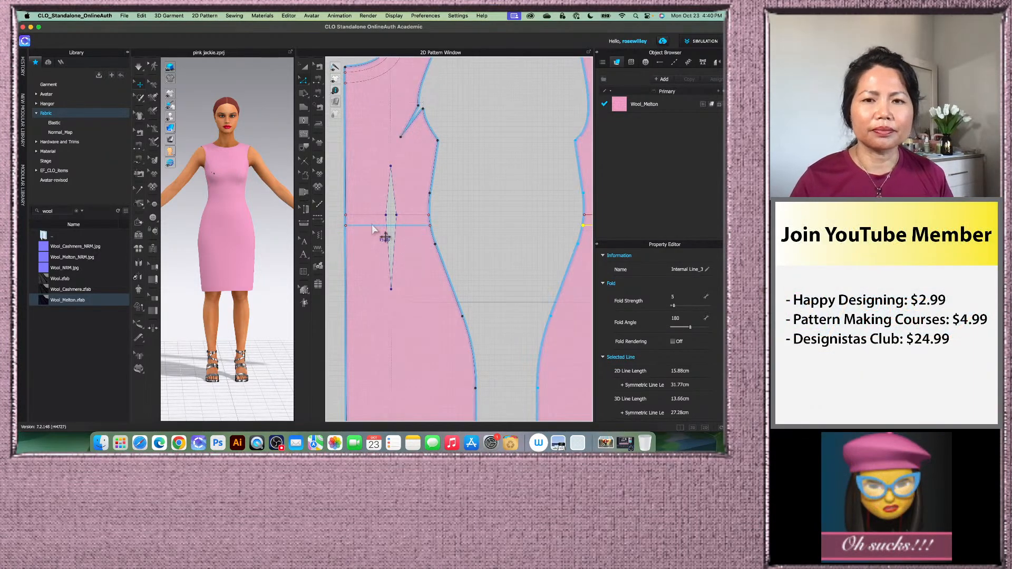
scroll(379, 227, "down", 2)
scroll(377, 232, "up", 2)
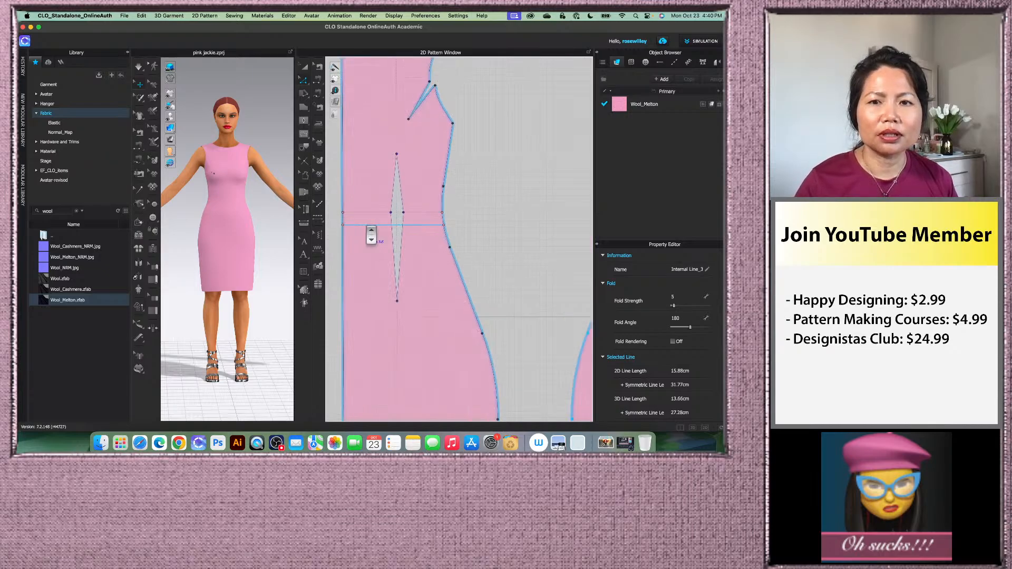
scroll(374, 230, "up", 4)
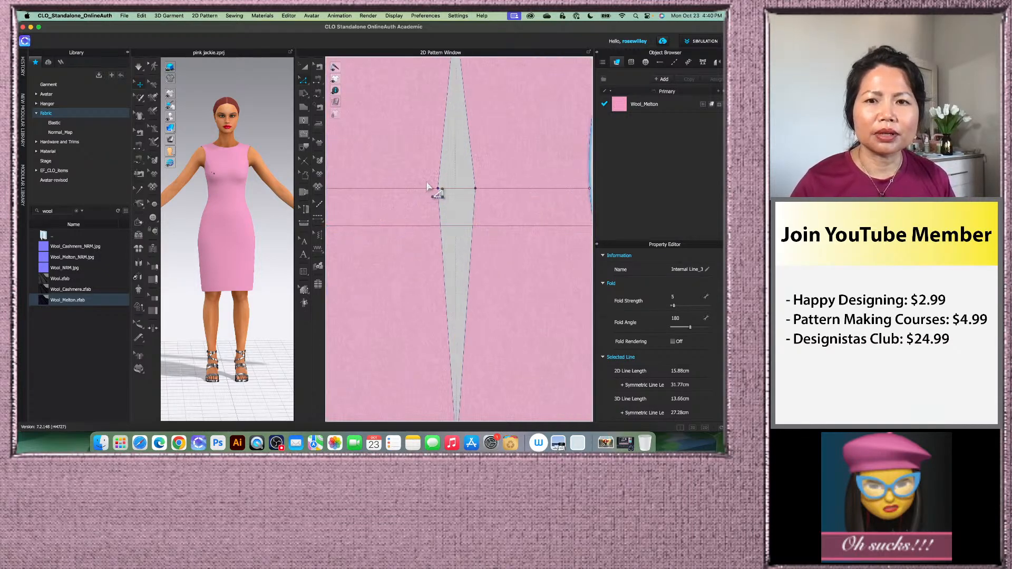
scroll(429, 191, "down", 3)
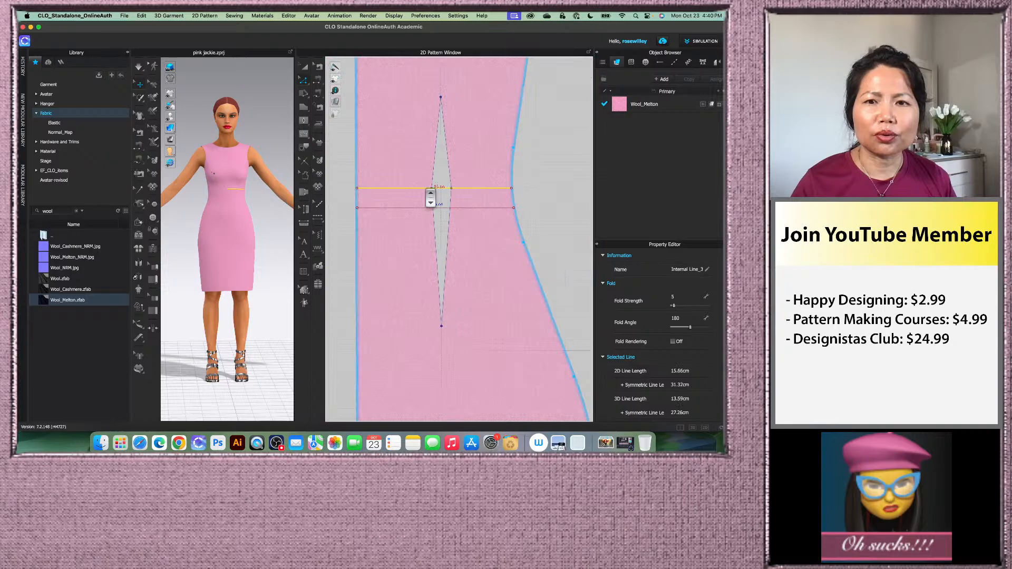
scroll(409, 206, "down", 2)
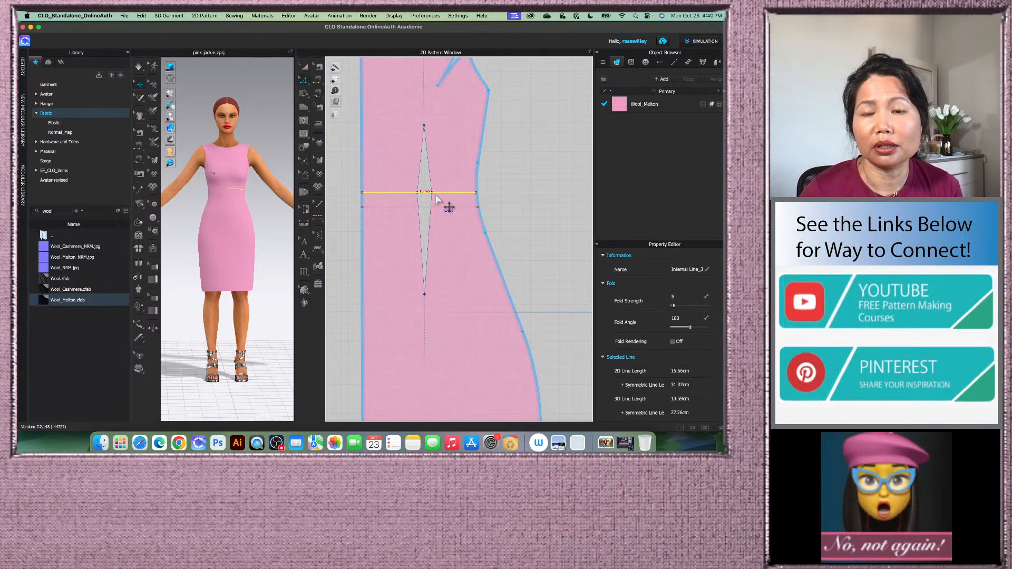
scroll(440, 203, "down", 2)
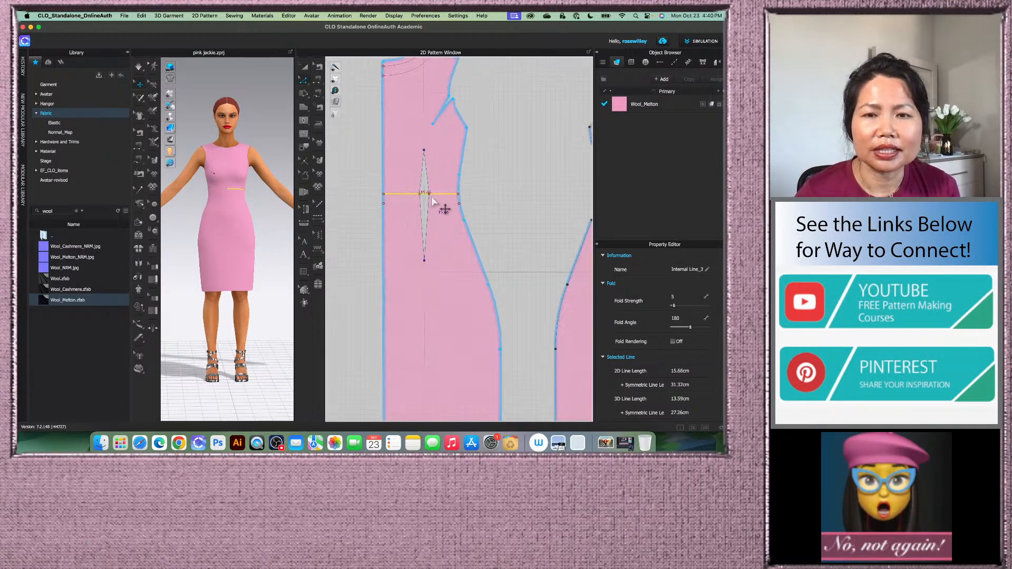
scroll(435, 195, "down", 2)
scroll(436, 184, "up", 3)
scroll(418, 209, "down", 3)
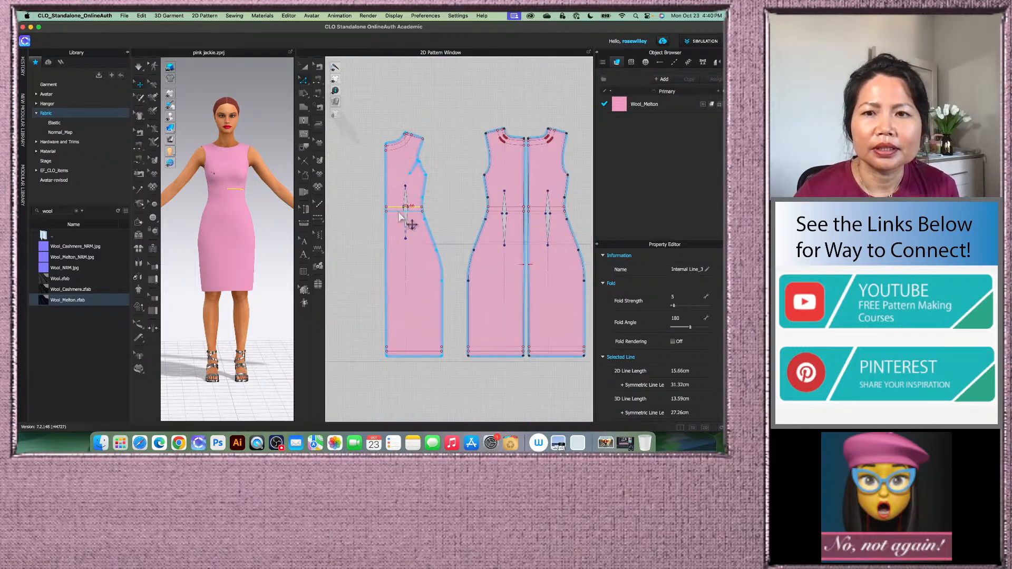
scroll(414, 219, "down", 3)
scroll(470, 214, "up", 4)
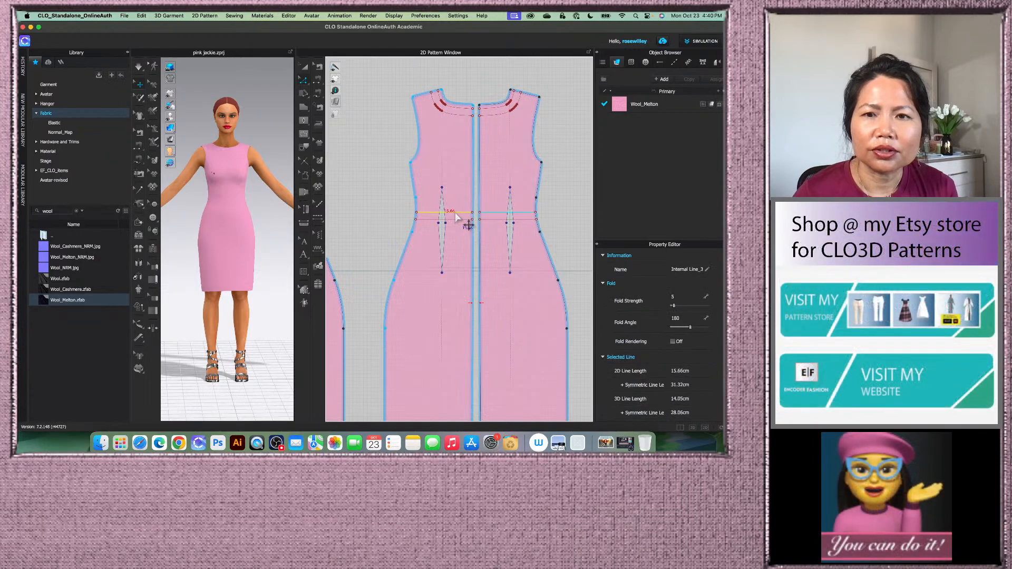
scroll(456, 225, "down", 5)
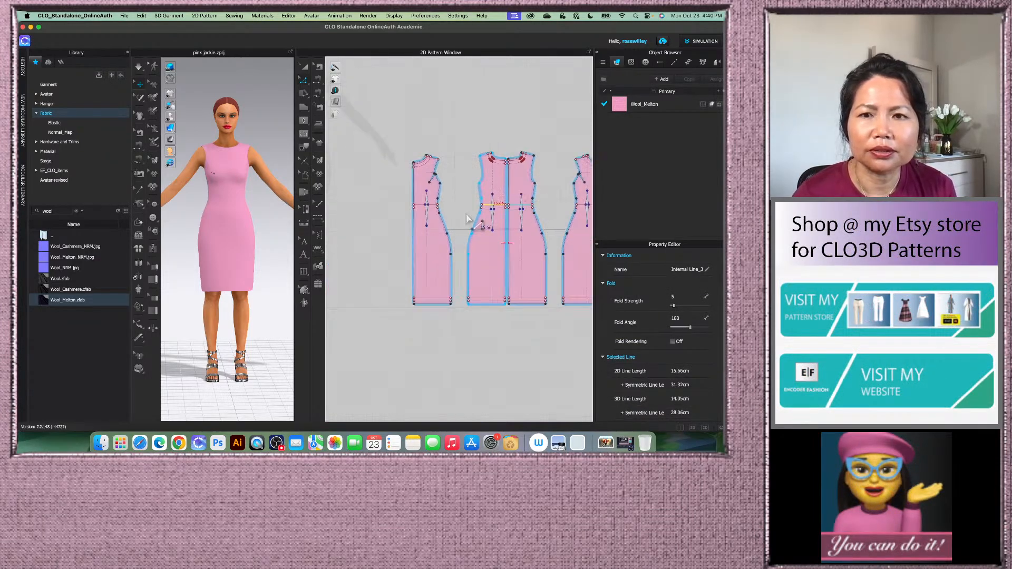
scroll(451, 223, "up", 2)
scroll(451, 222, "down", 3)
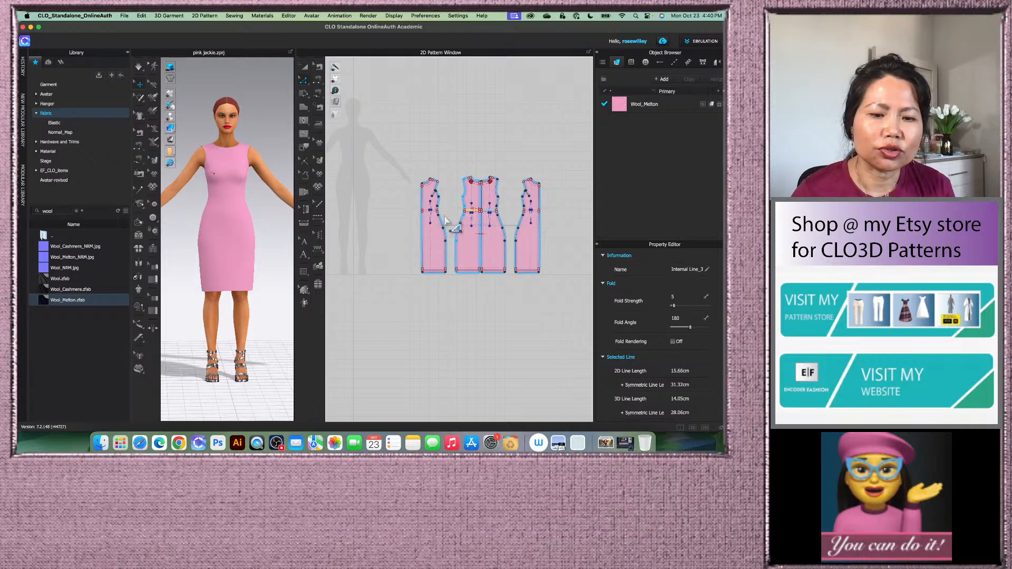
Calculate 13.66*2 in Spotlight.
key("super+space")
type("1")
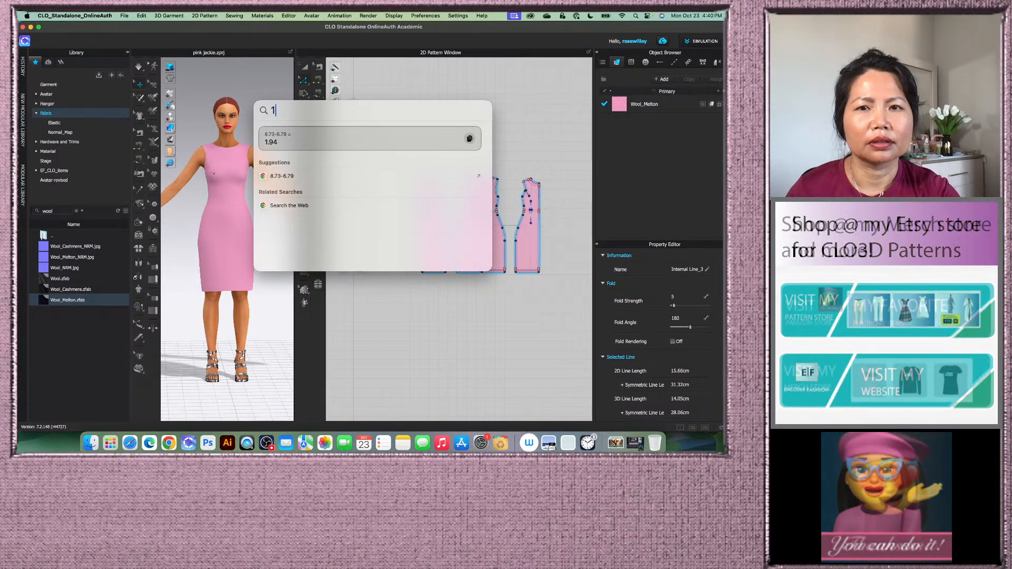
type("3.66*")
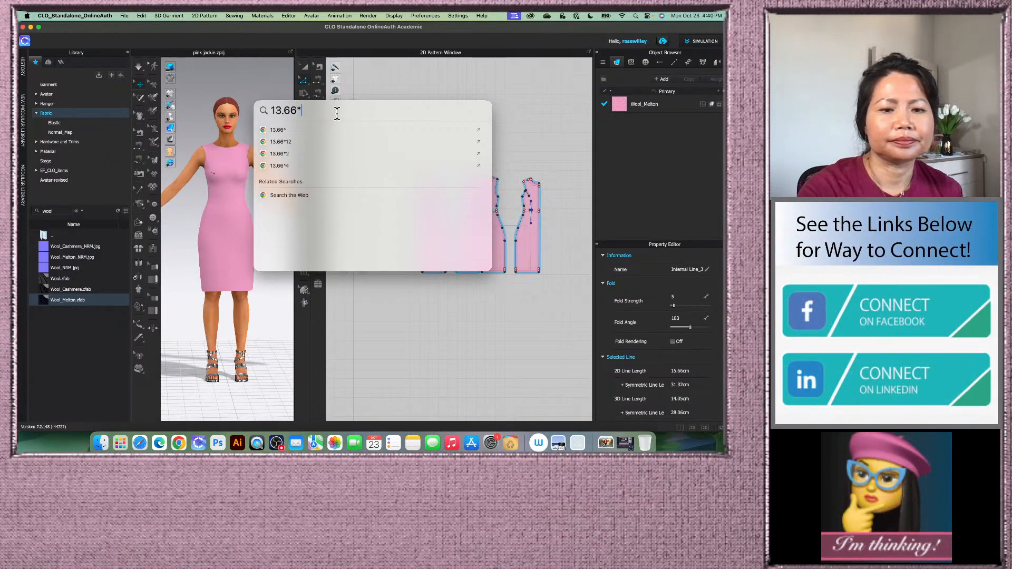
type("2")
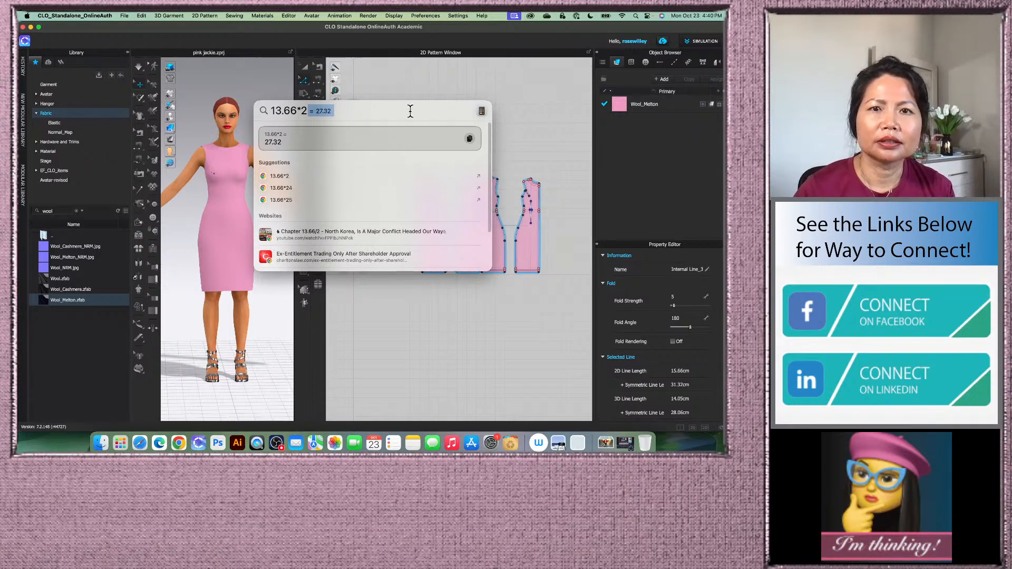
left_click(296, 110)
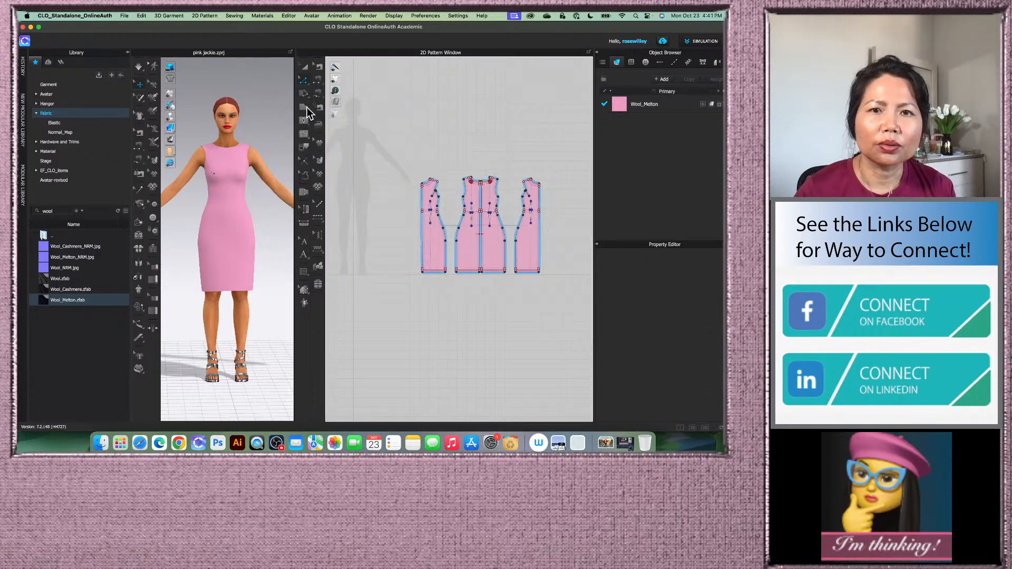
Create a single rectangle pattern 27.32 cm wide and 2 cm high above the front pattern piece.
left_click(307, 107)
left_click(343, 114)
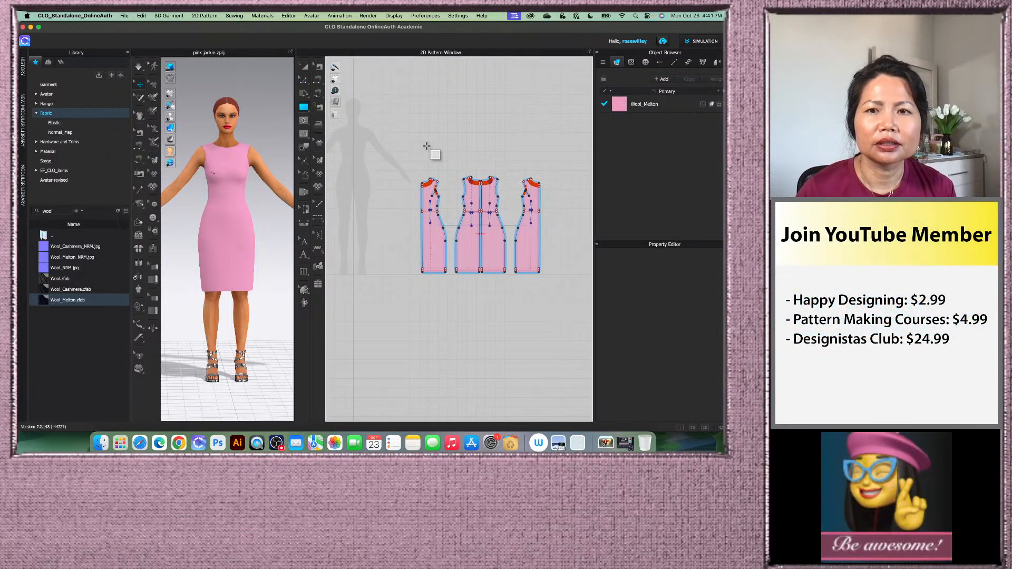
left_click(426, 146)
type("27")
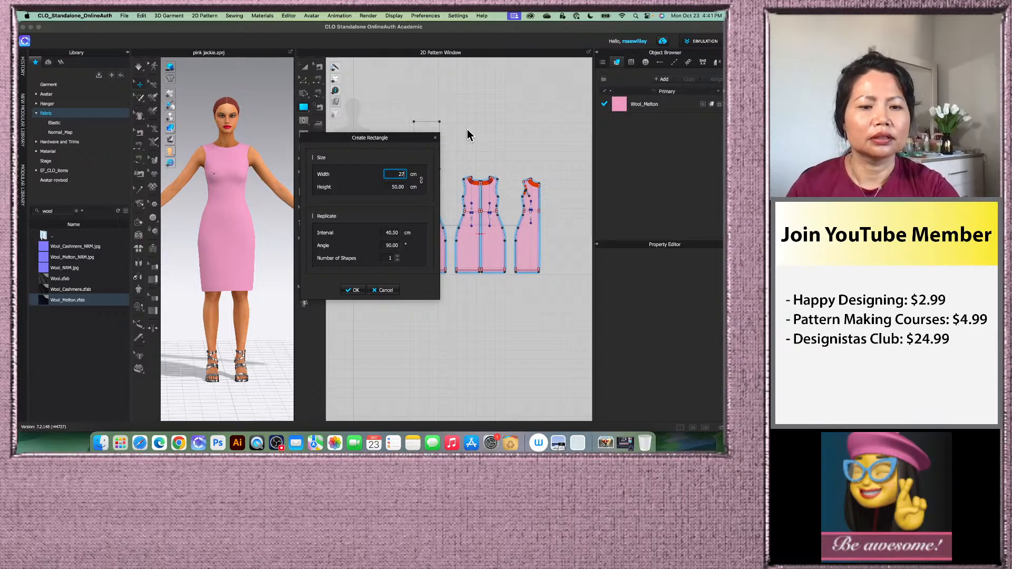
type(".")
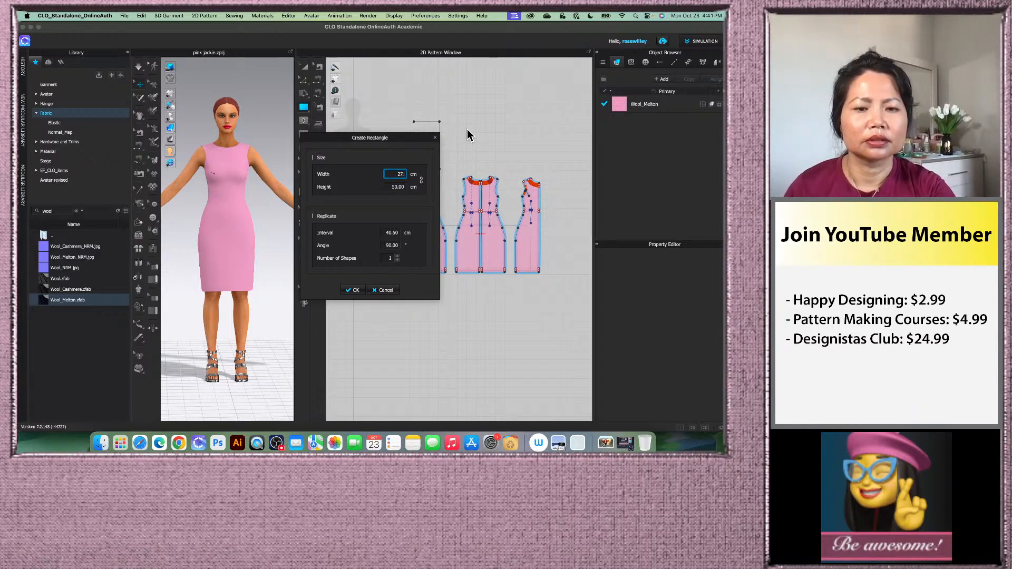
type("32")
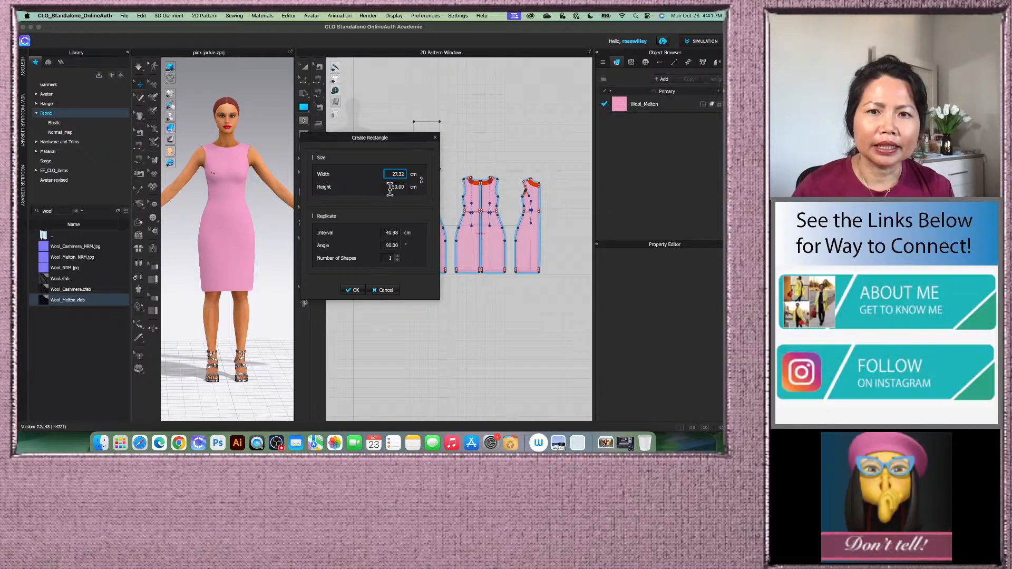
left_click(400, 188)
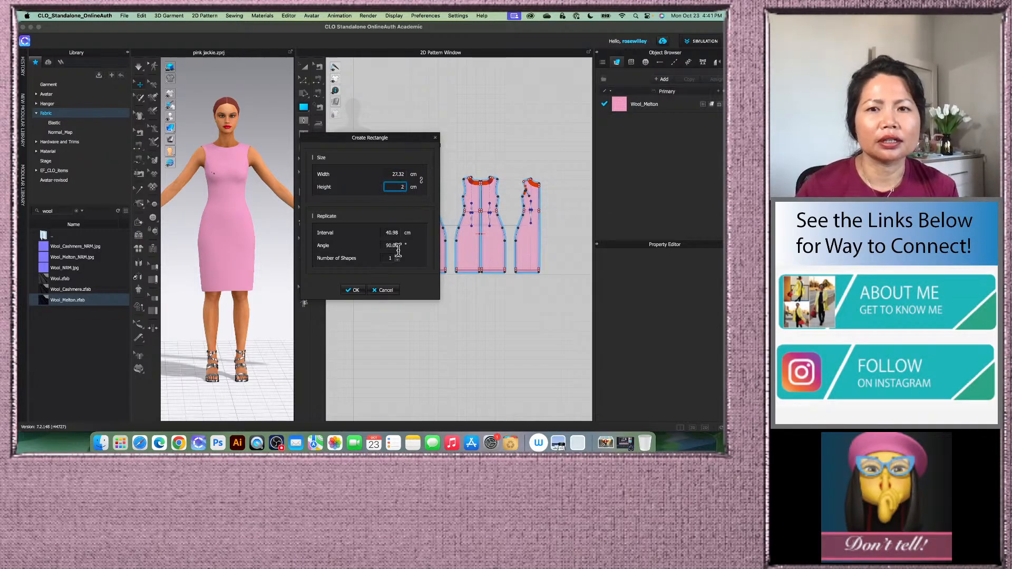
left_click(353, 290)
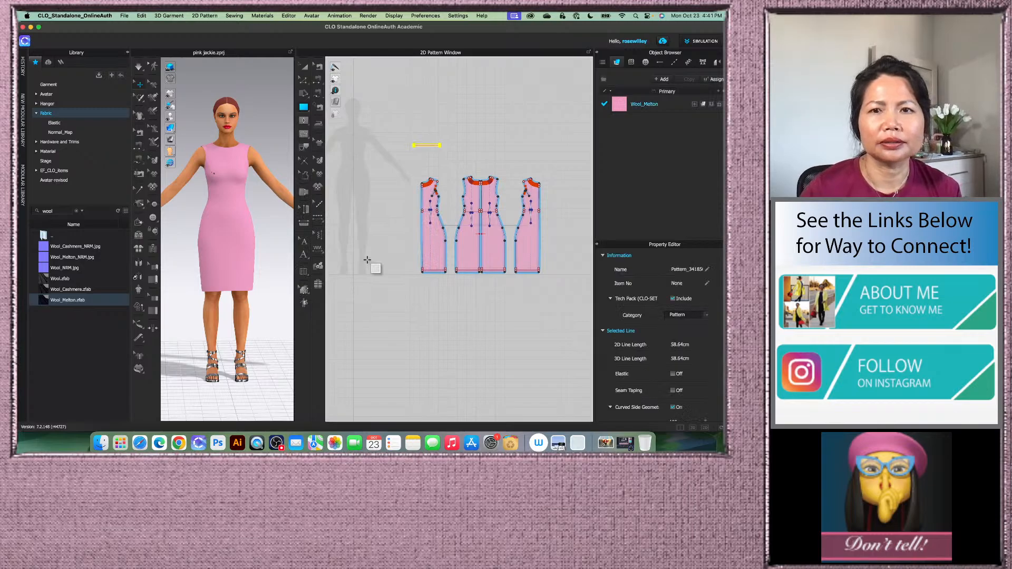
Move the new rectangle down to the waist level beside the front pattern for comparison, and place it back above the front piece.
left_click(302, 65)
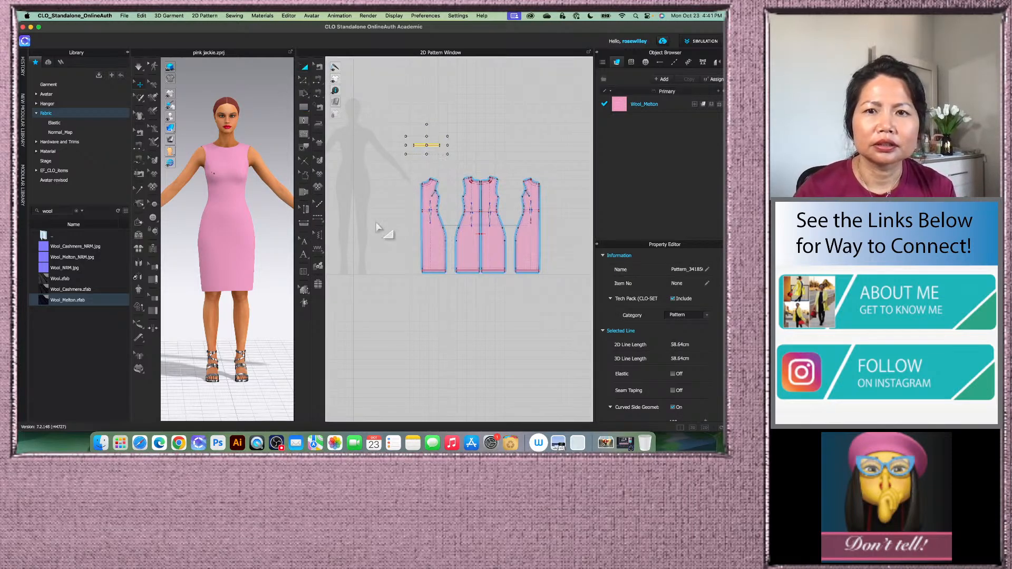
scroll(381, 227, "down", 4)
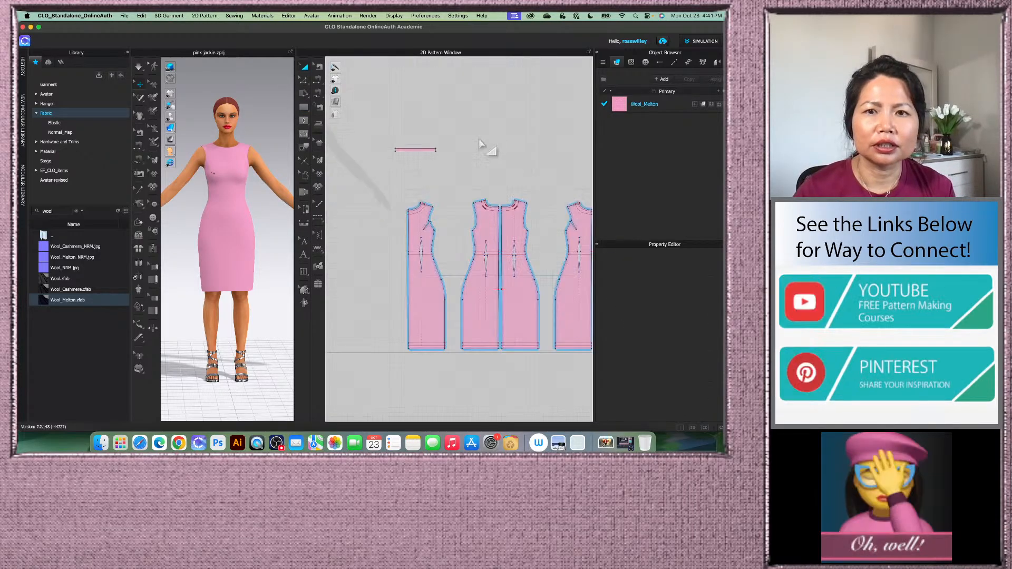
left_click_drag(415, 150, 459, 251)
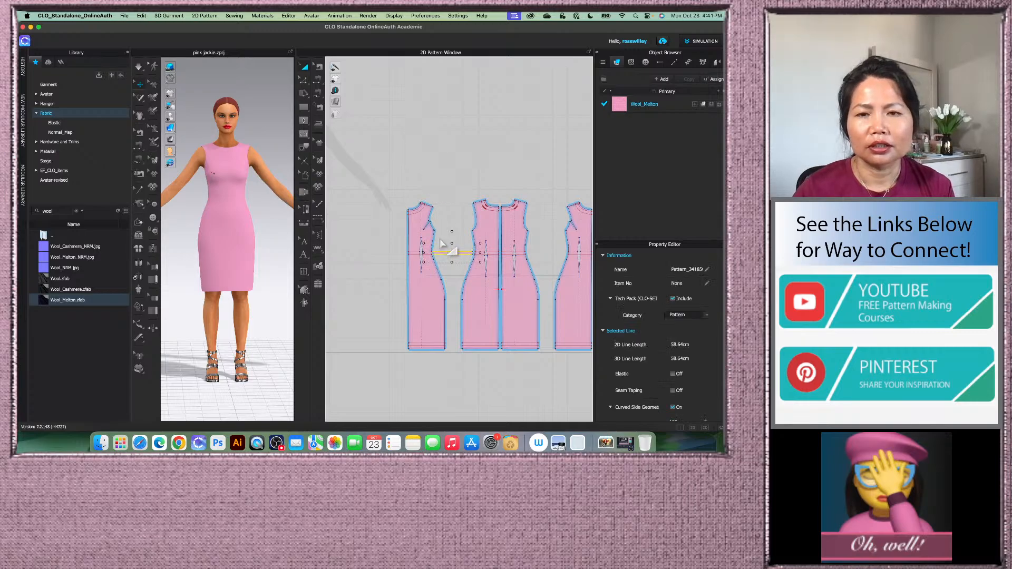
scroll(442, 243, "down", 5)
scroll(470, 250, "up", 6)
scroll(494, 244, "down", 2)
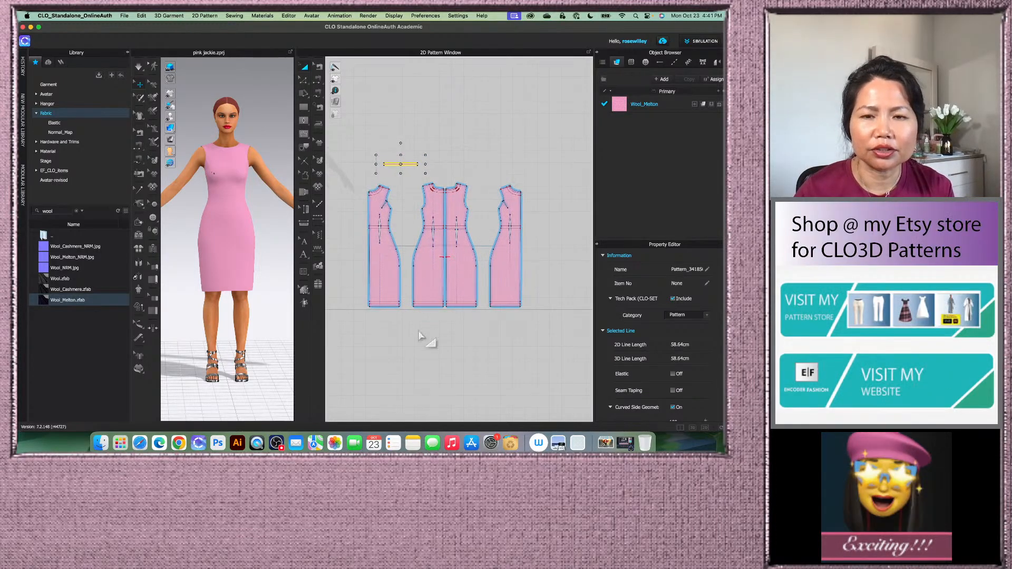
scroll(396, 320, "up", 2)
scroll(397, 317, "up", 1)
scroll(411, 311, "down", 3)
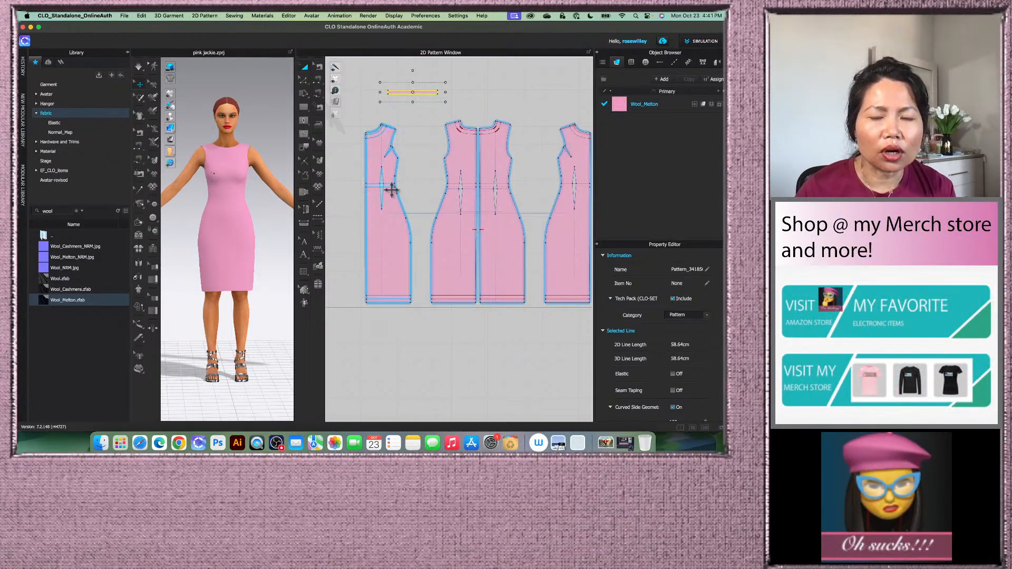
scroll(393, 317, "up", 2)
scroll(394, 168, "down", 5)
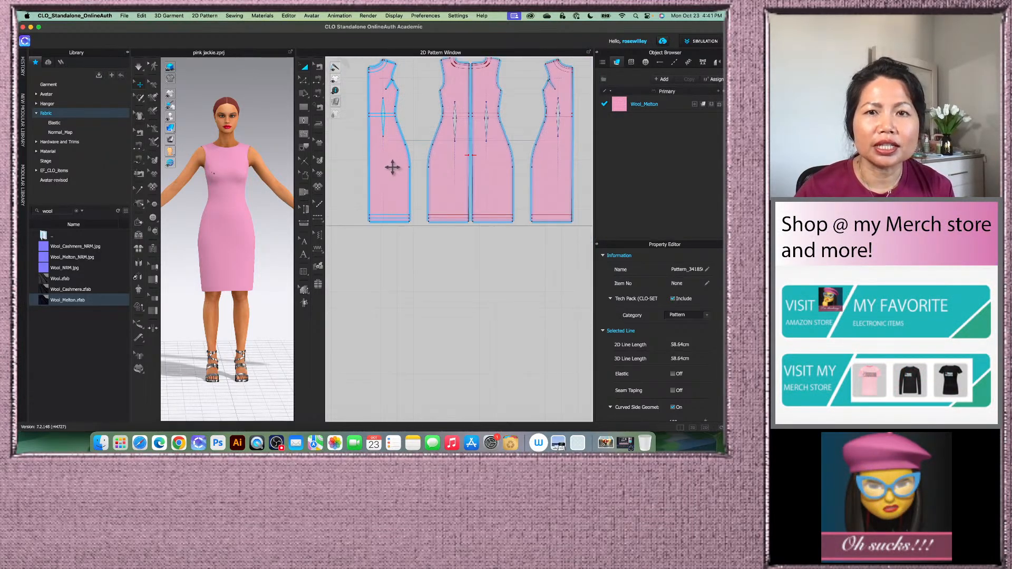
scroll(404, 79, "up", 3)
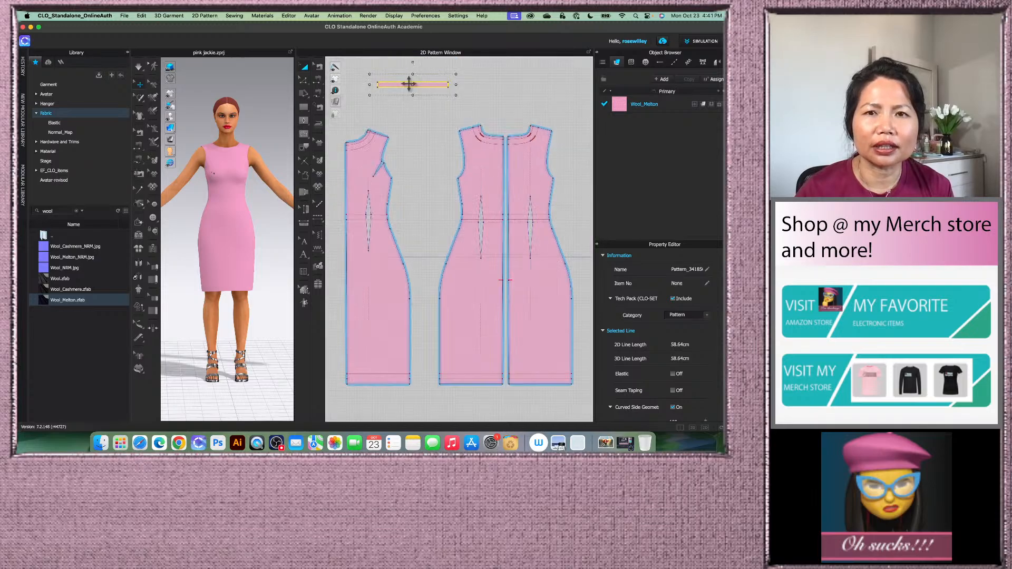
scroll(410, 307, "down", 1)
scroll(399, 393, "up", 1)
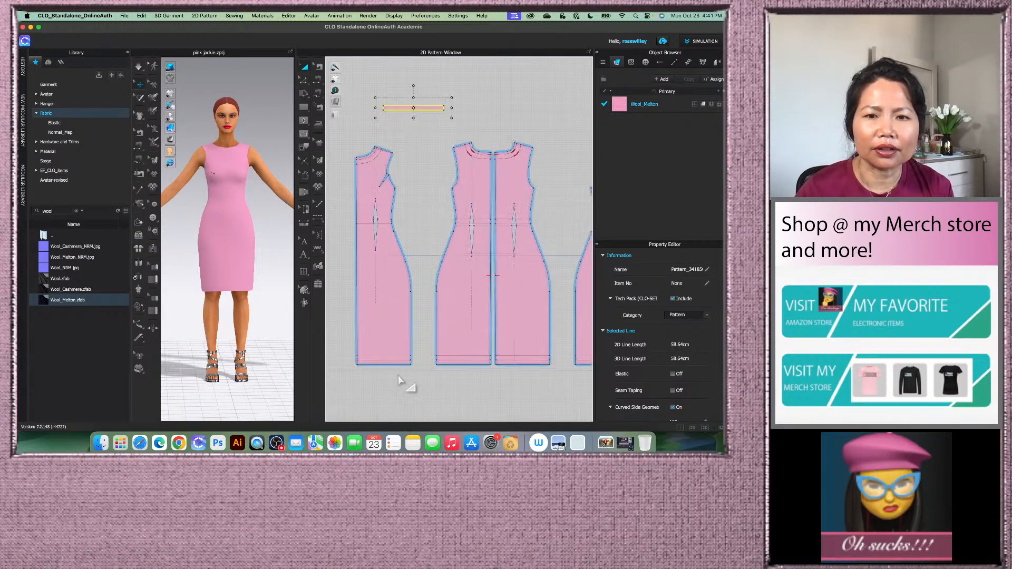
Trace the hem band between the internal line and bottom edge of the front piece as a new pattern placed below it.
scroll(382, 358, "down", 2)
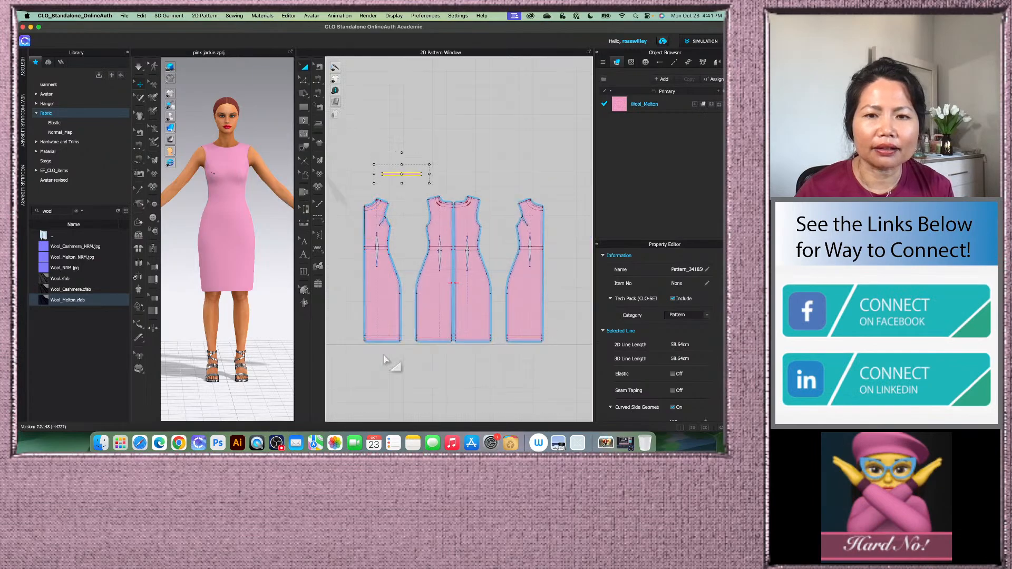
scroll(385, 361, "up", 3)
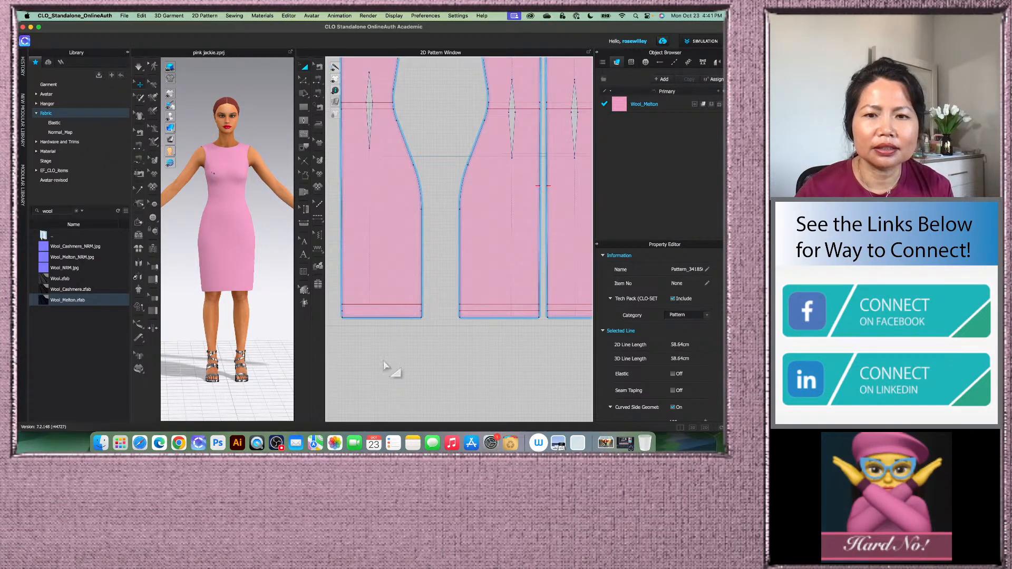
left_click(304, 144)
left_click(370, 305)
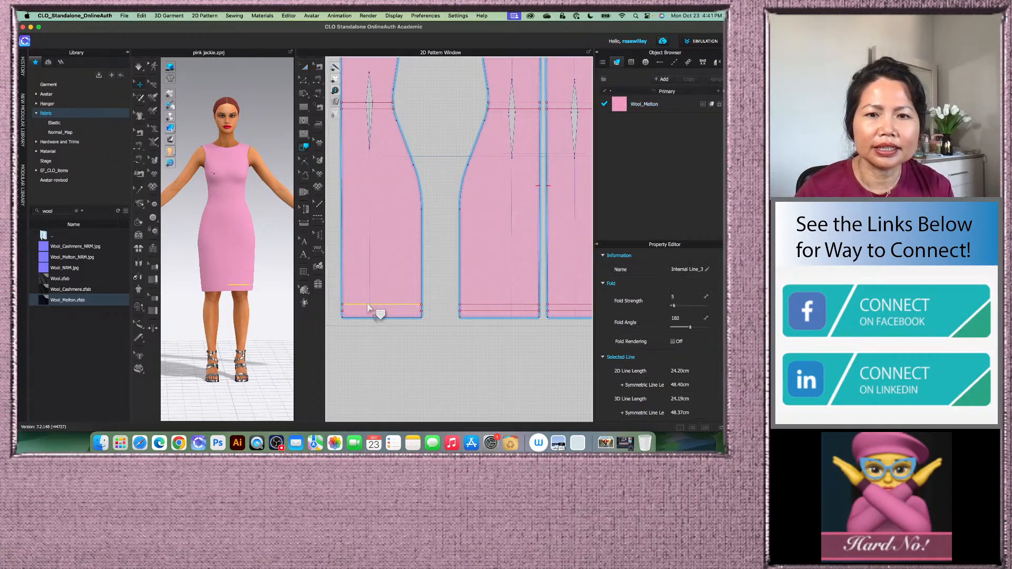
left_click(422, 311, "shift")
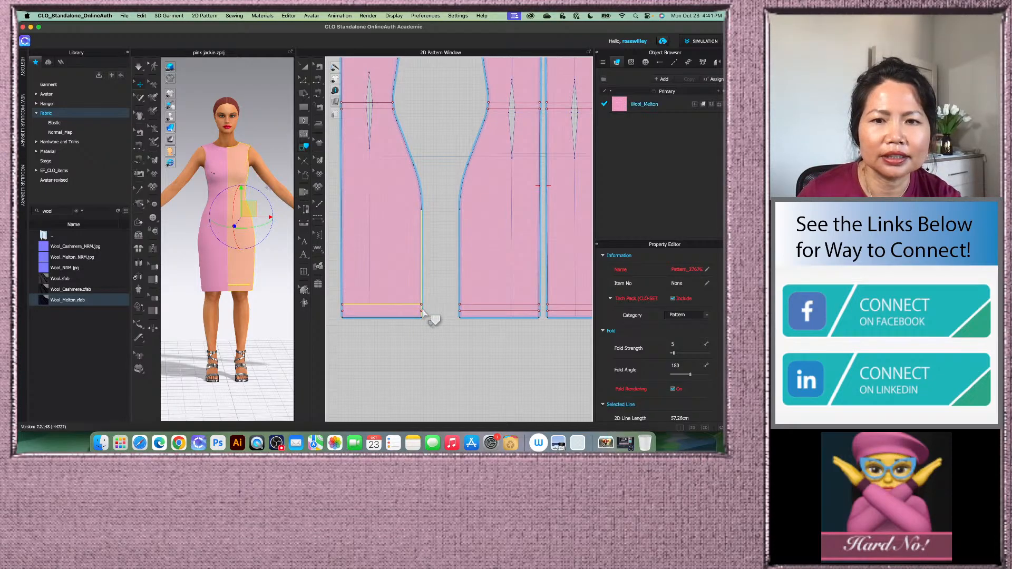
left_click(342, 312, "shift")
right_click(343, 311)
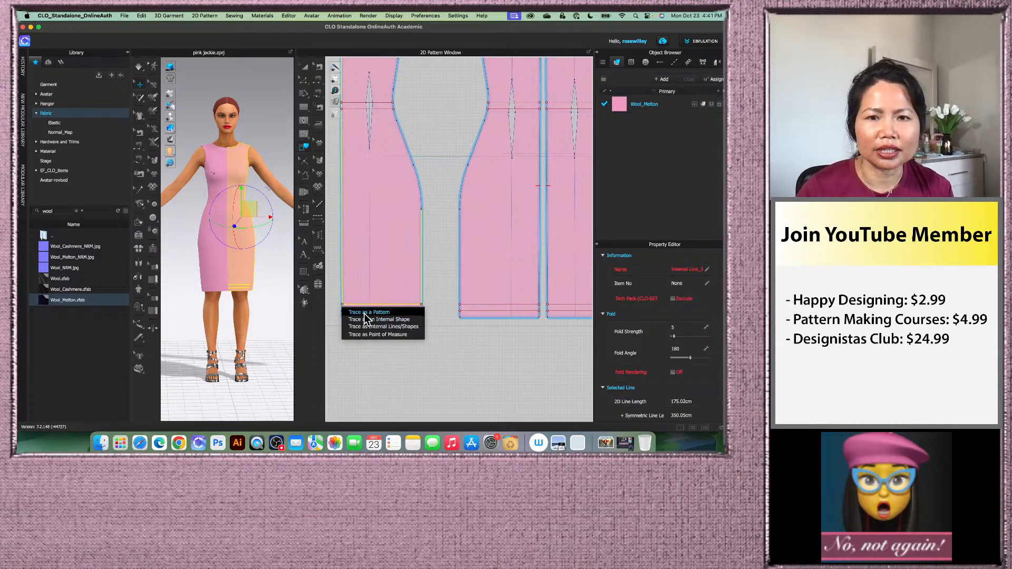
left_click(366, 314)
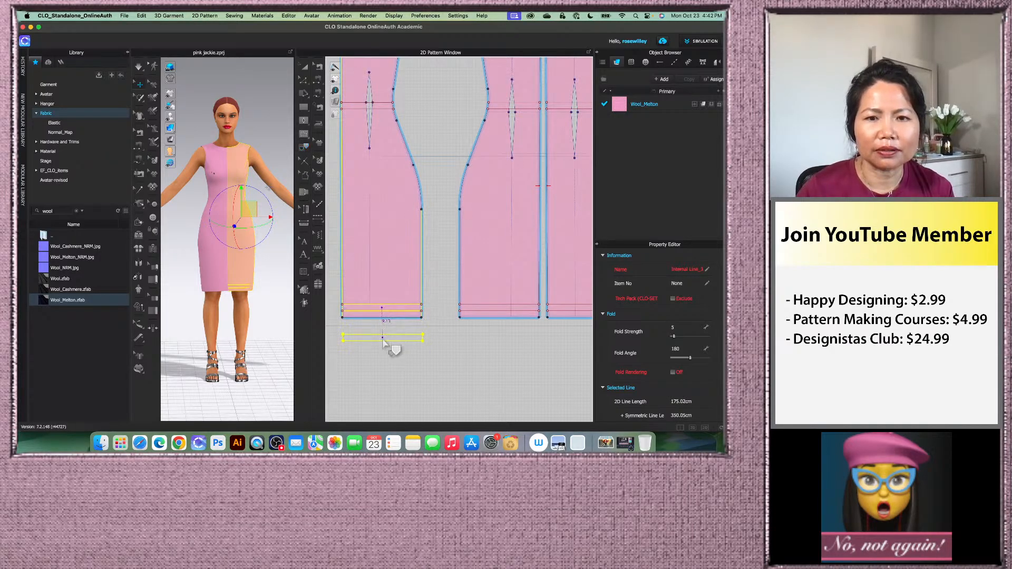
left_click(385, 343)
Trace the hem band of the back piece next to the front as a new pattern placed directly below it.
scroll(427, 343, "down", 5)
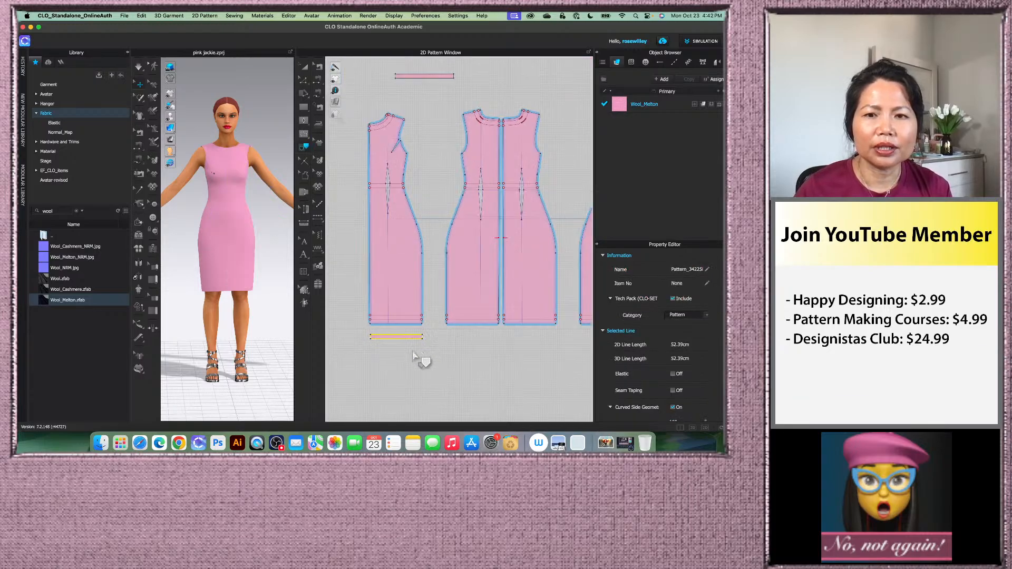
scroll(417, 351, "up", 4)
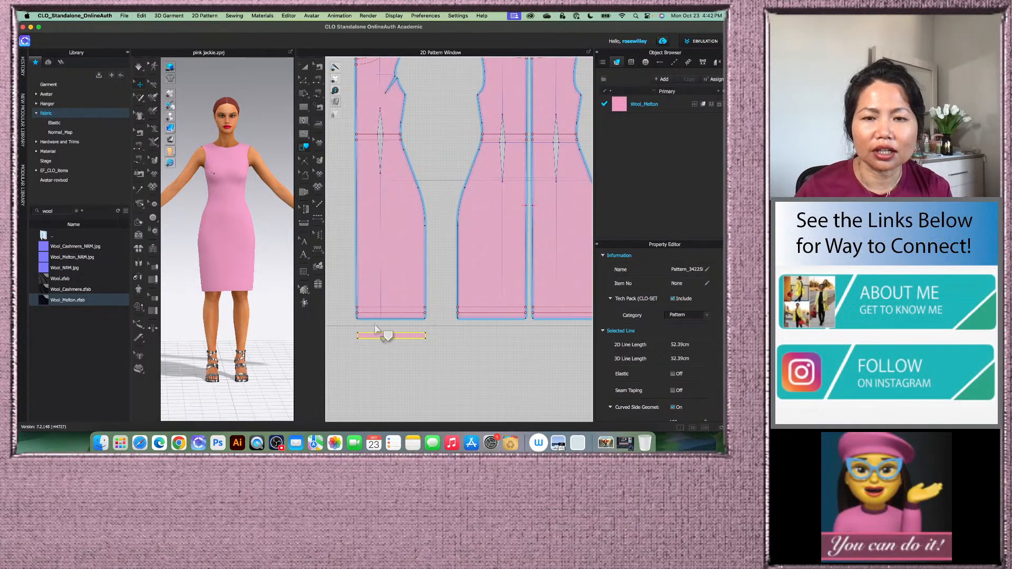
scroll(401, 344, "down", 3)
scroll(401, 345, "up", 3)
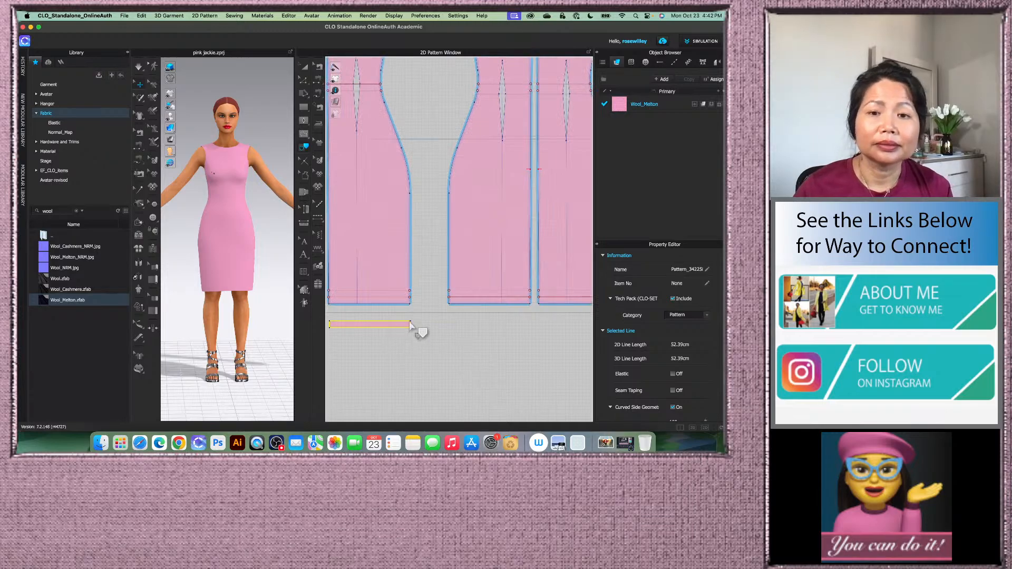
scroll(418, 328, "down", 3)
scroll(477, 332, "up", 4)
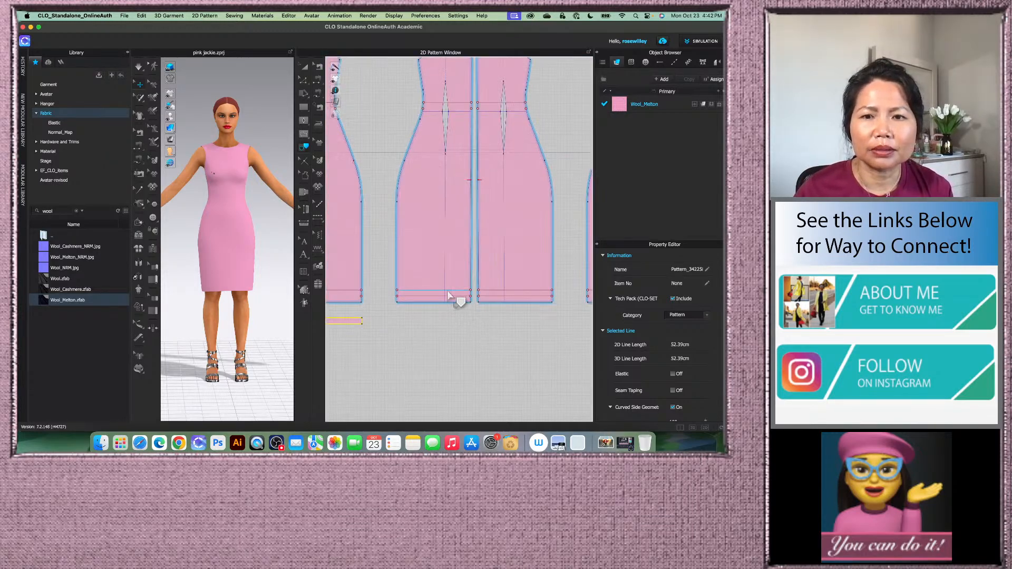
left_click(454, 292)
scroll(456, 296, "up", 2)
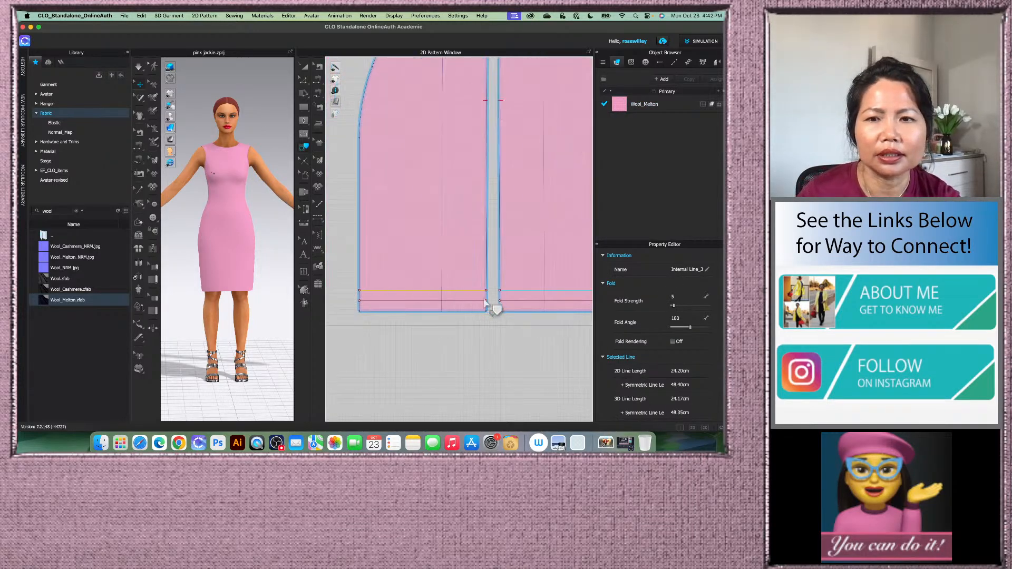
left_click(396, 305)
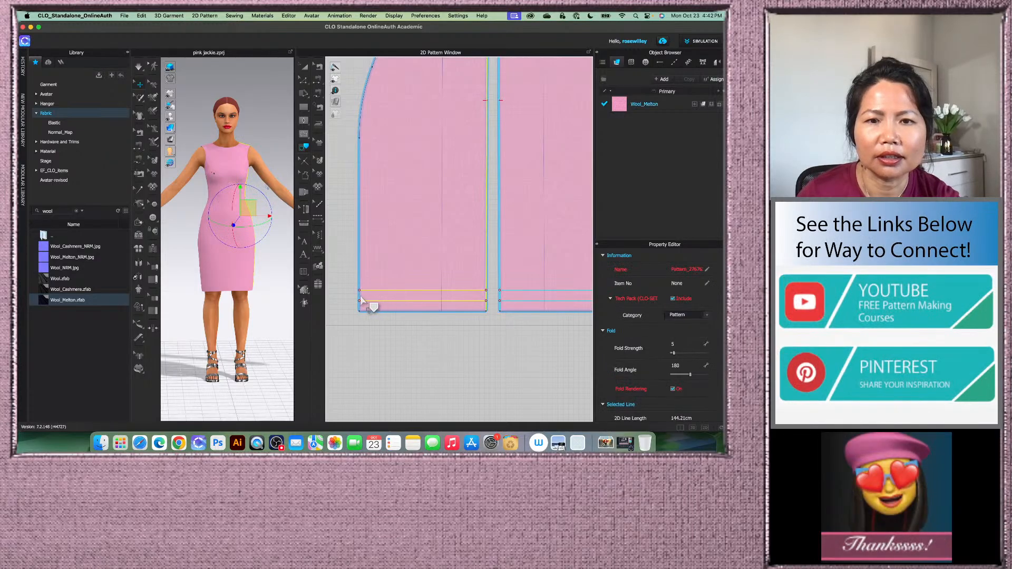
right_click(361, 298)
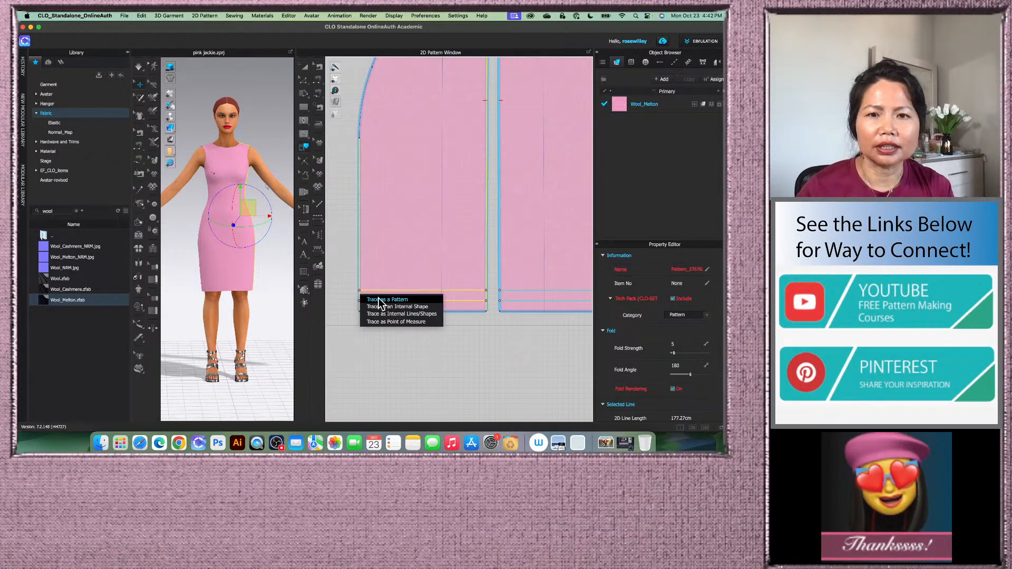
left_click(387, 300)
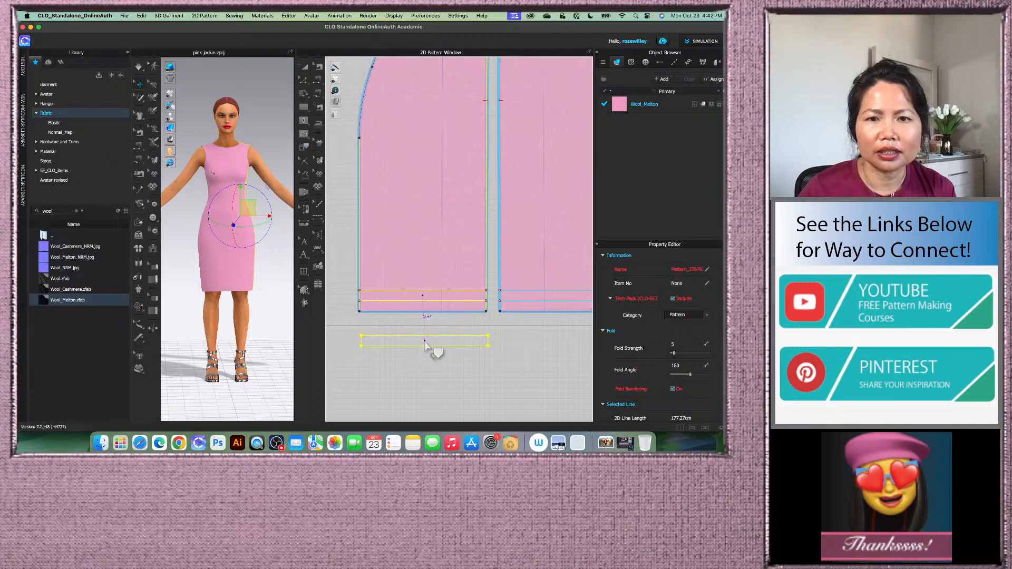
left_click(436, 350)
Copy the back hem strip and paste it beneath the other back piece.
scroll(464, 317, "down", 5)
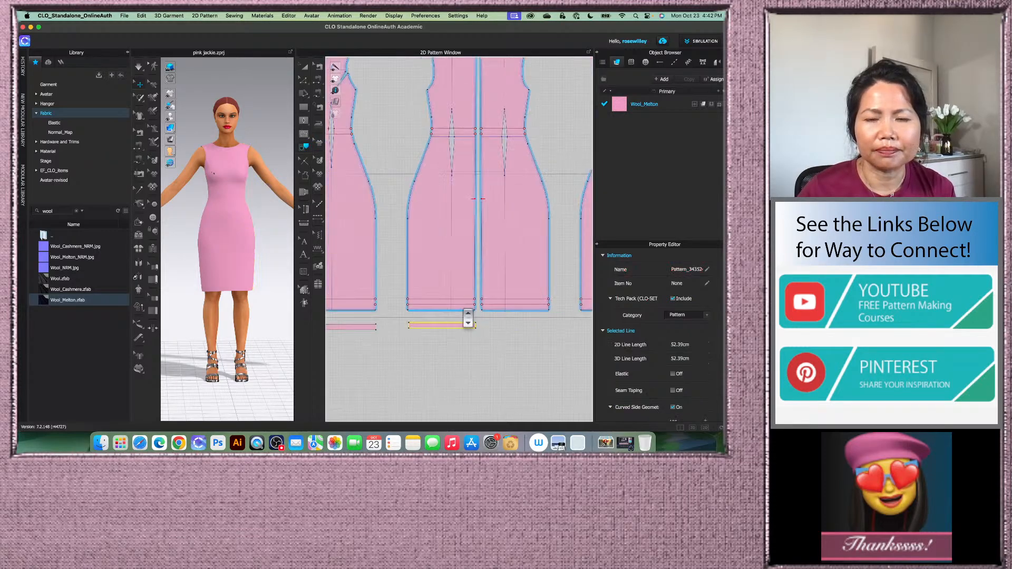
scroll(468, 318, "down", 2)
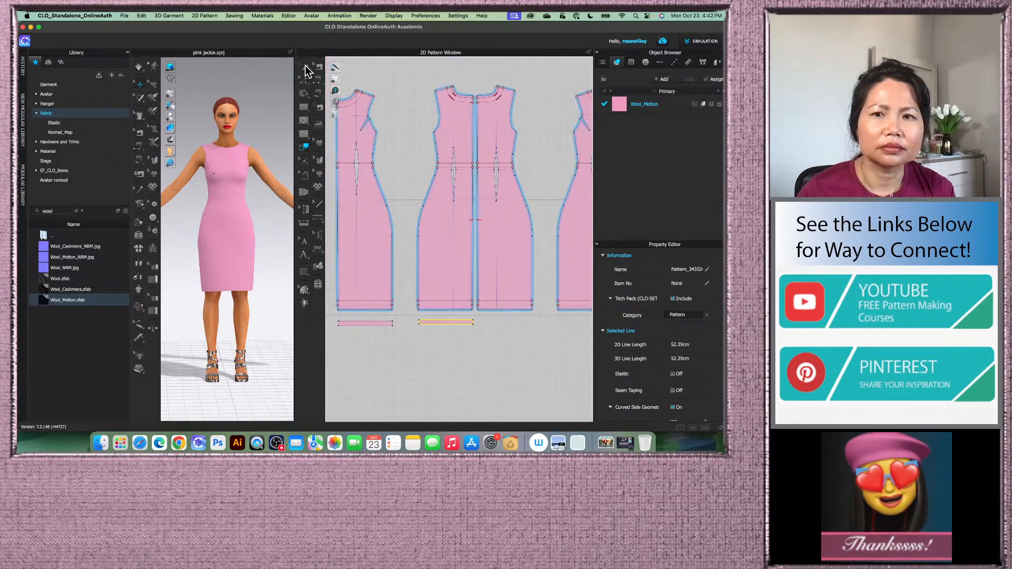
left_click(305, 67)
scroll(371, 220, "down", 1)
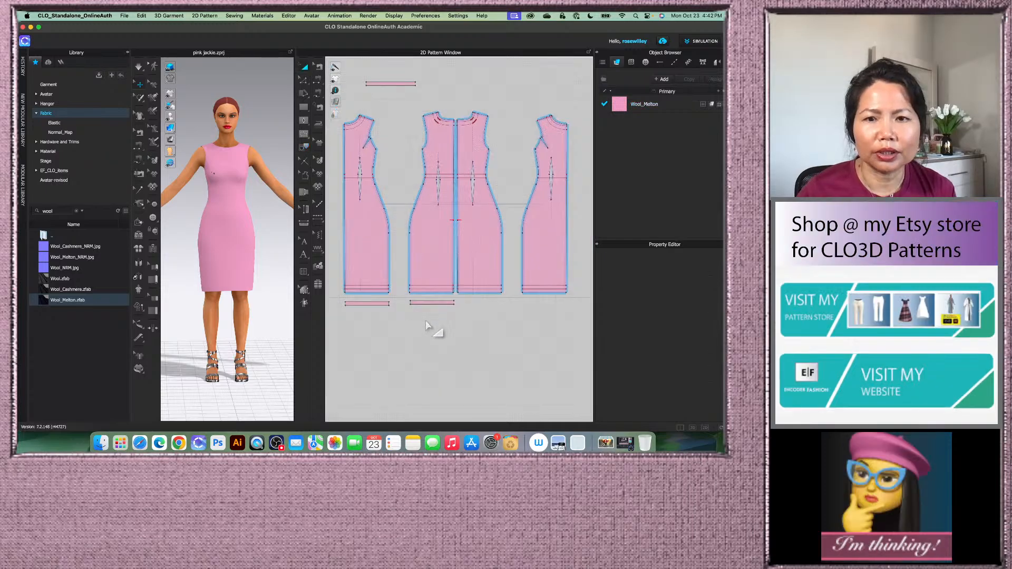
left_click(434, 304)
left_click(434, 304)
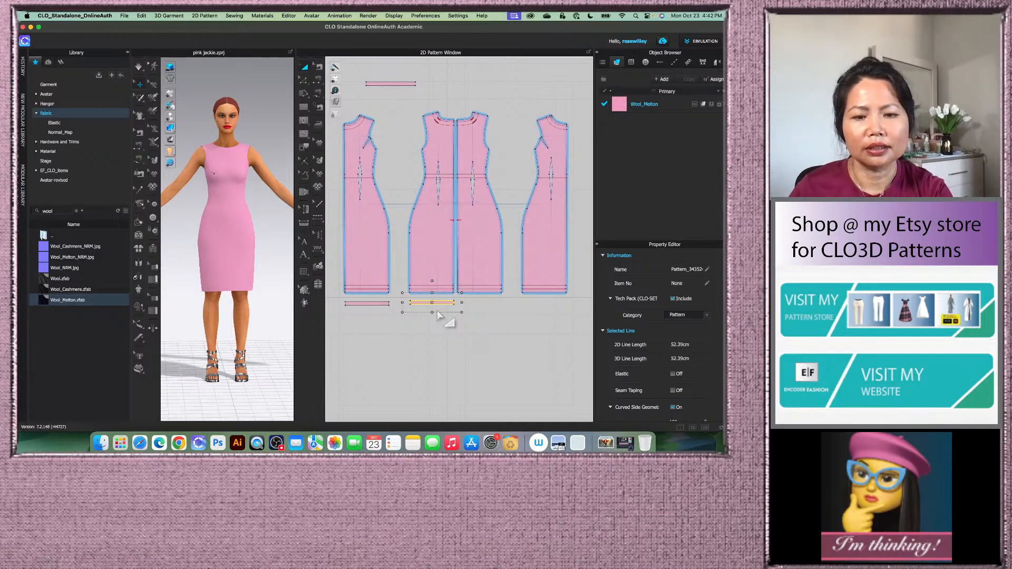
key("super+v")
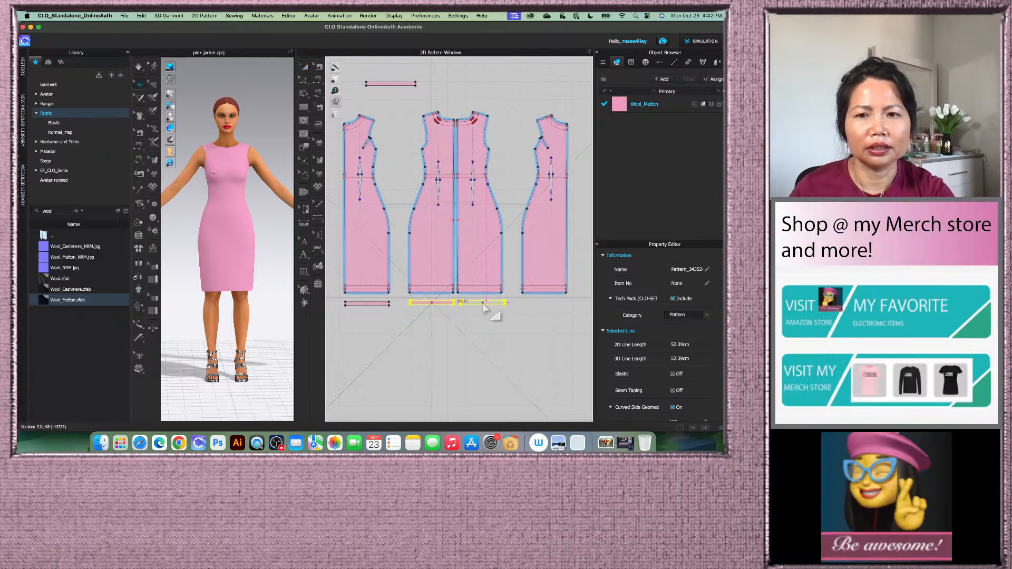
left_click(483, 340)
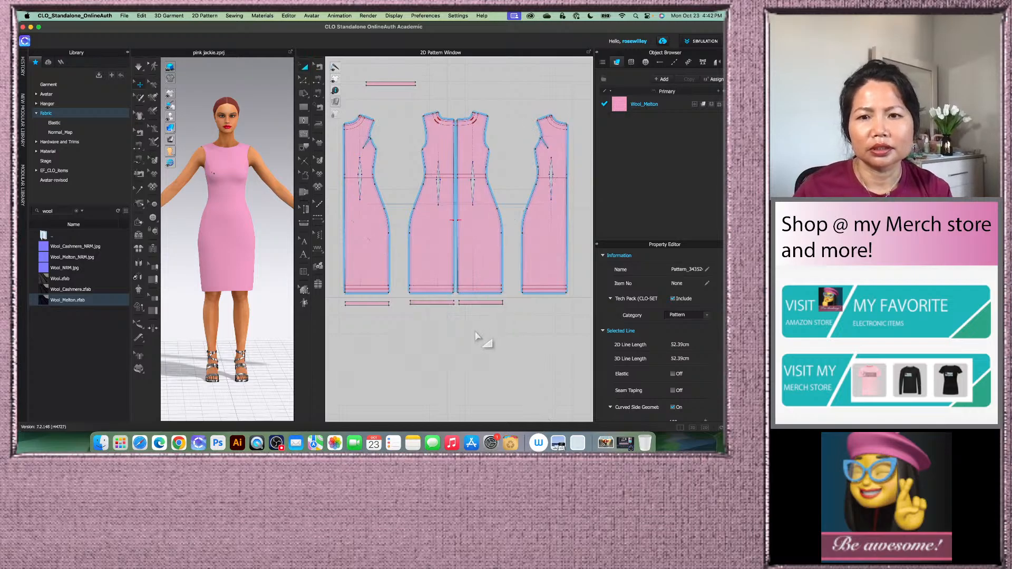
Copy the front hem strip and paste it beneath the opposite front piece, level with the other strips.
left_click(372, 304)
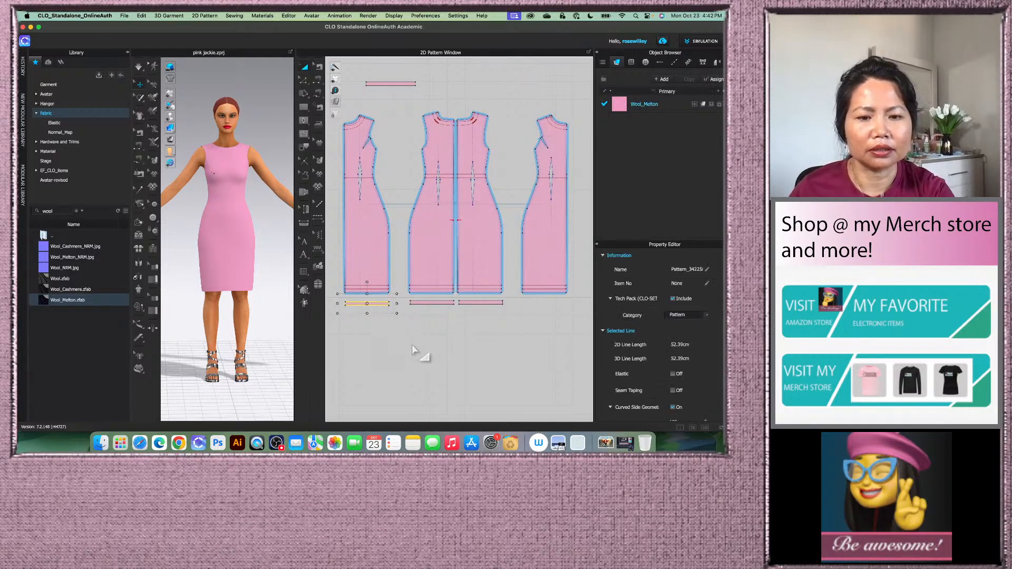
key("super+v")
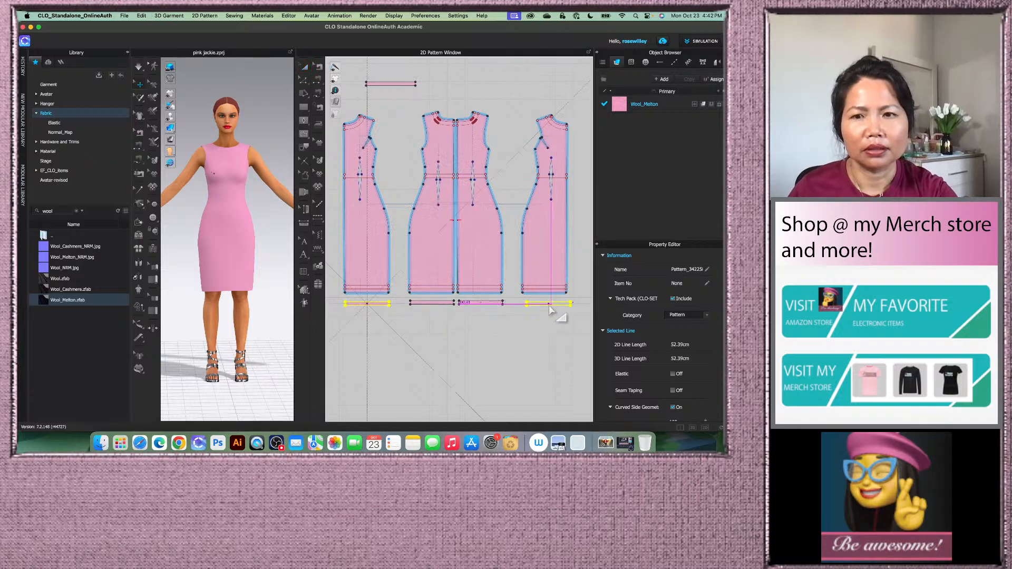
left_click(548, 311)
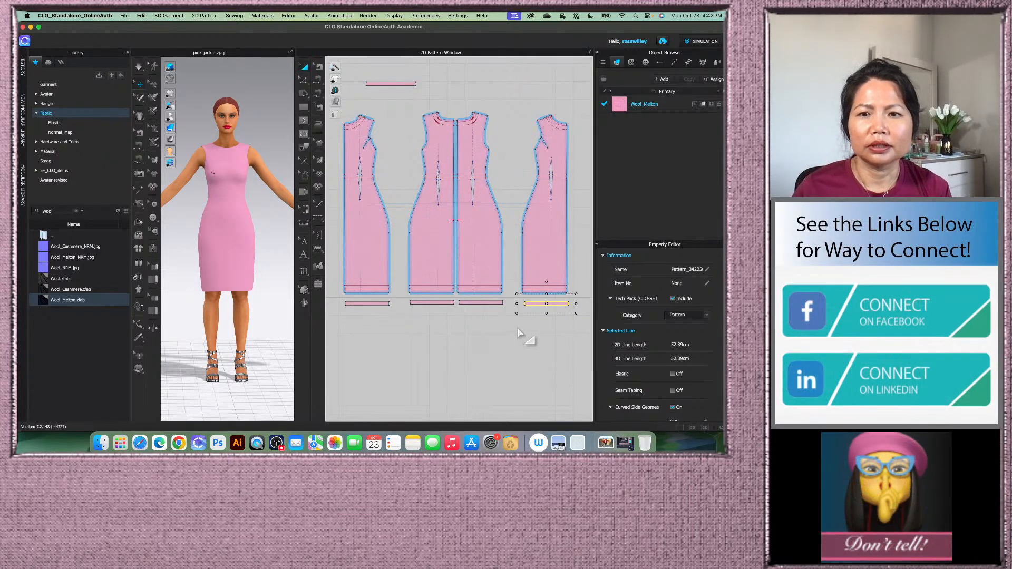
left_click(487, 337)
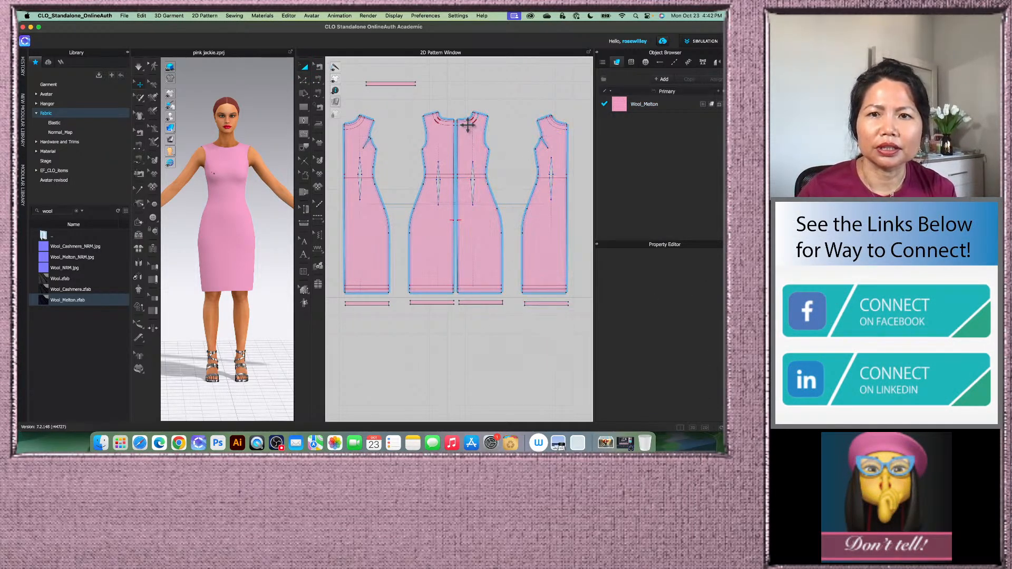
Look over the neckline and waist lines on the front and back pattern pieces.
scroll(452, 97, "up", 3)
scroll(452, 98, "down", 3)
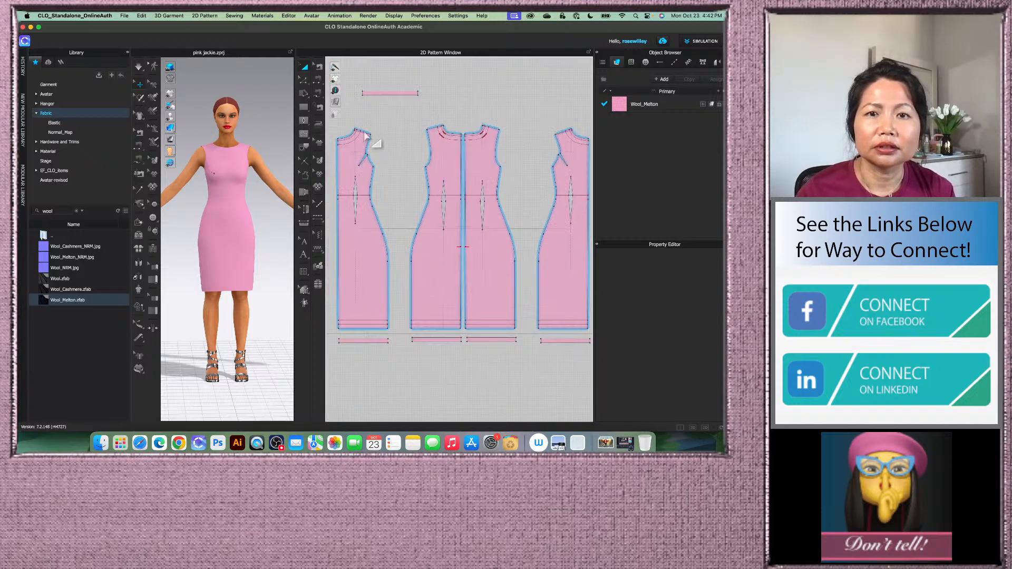
scroll(348, 138, "down", 1)
scroll(369, 135, "down", 1)
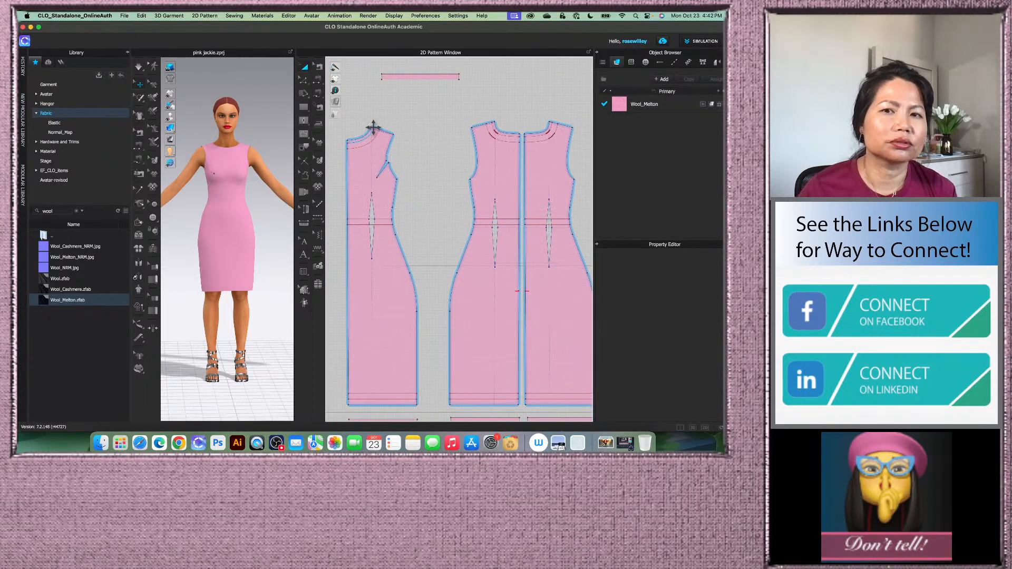
scroll(380, 136, "down", 1)
scroll(379, 135, "down", 3)
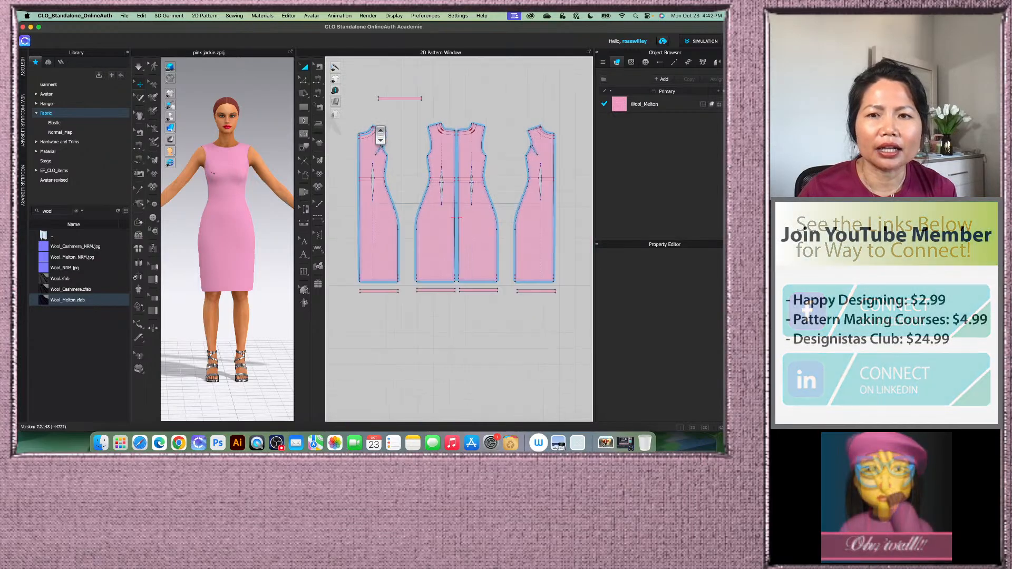
scroll(386, 125, "up", 4)
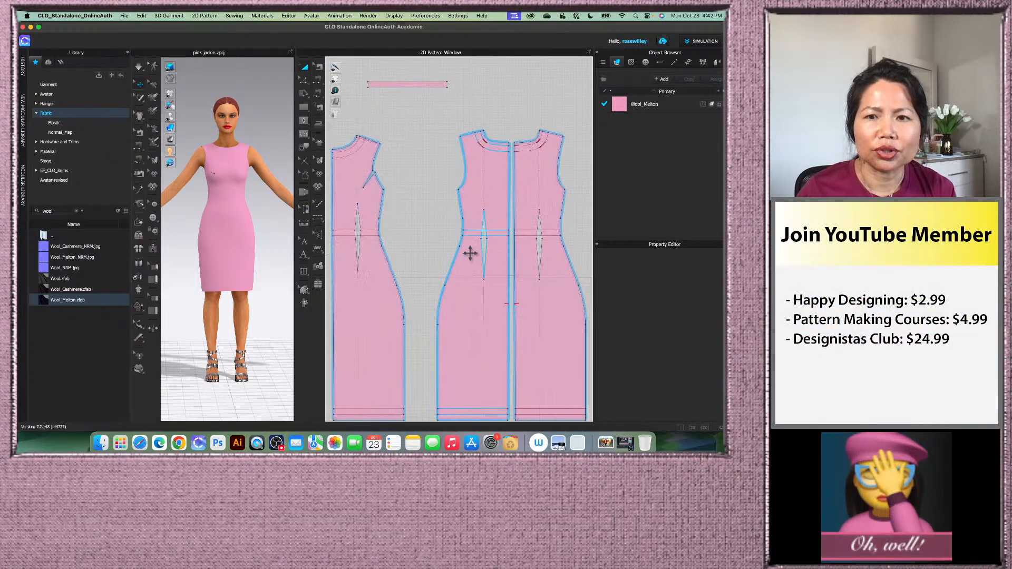
scroll(519, 248, "down", 2)
scroll(420, 192, "up", 5)
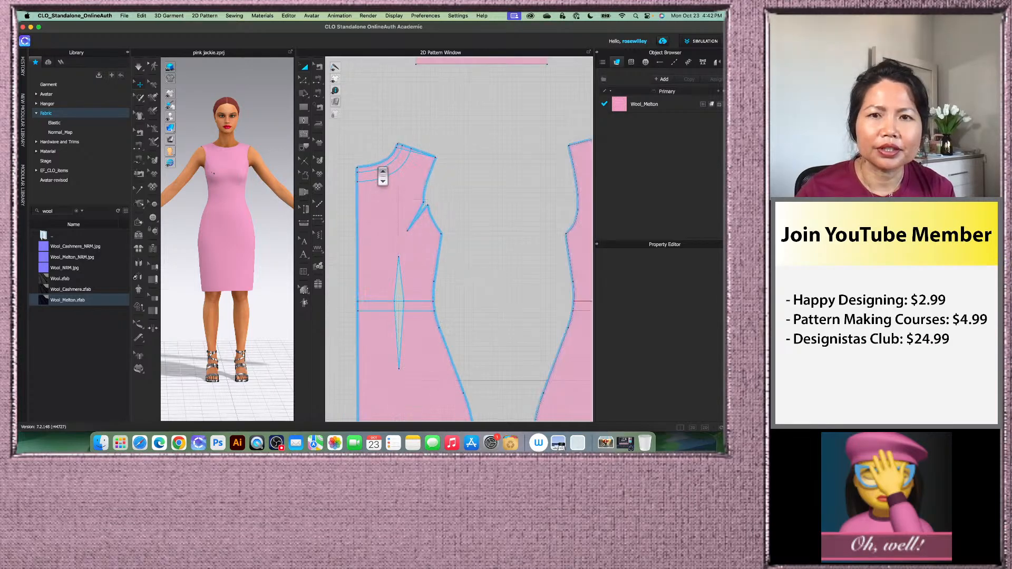
scroll(384, 176, "down", 3)
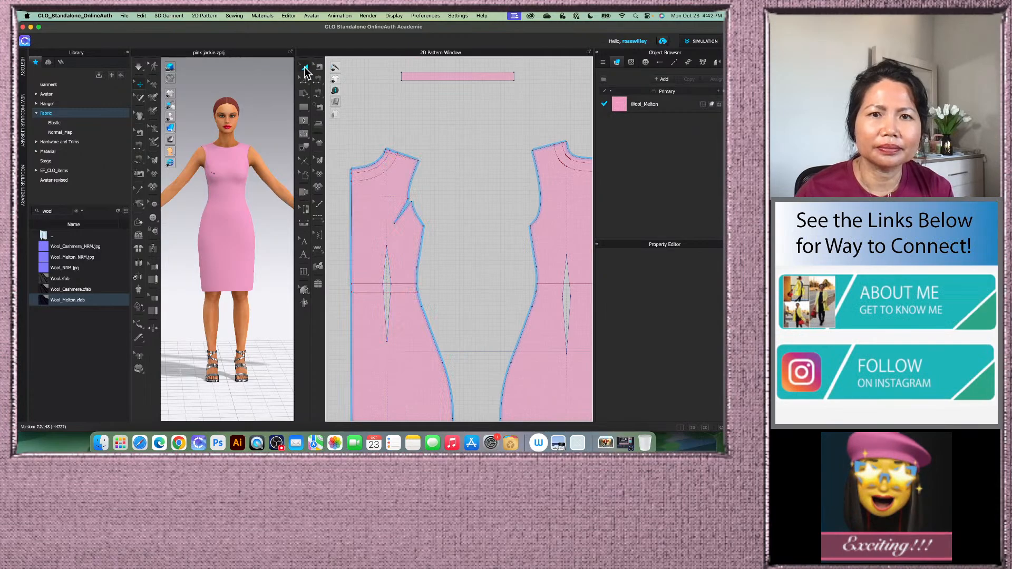
Cut the front piece along the selected neckline offset lines and move the neck strip slightly above the bodice.
left_click(304, 68)
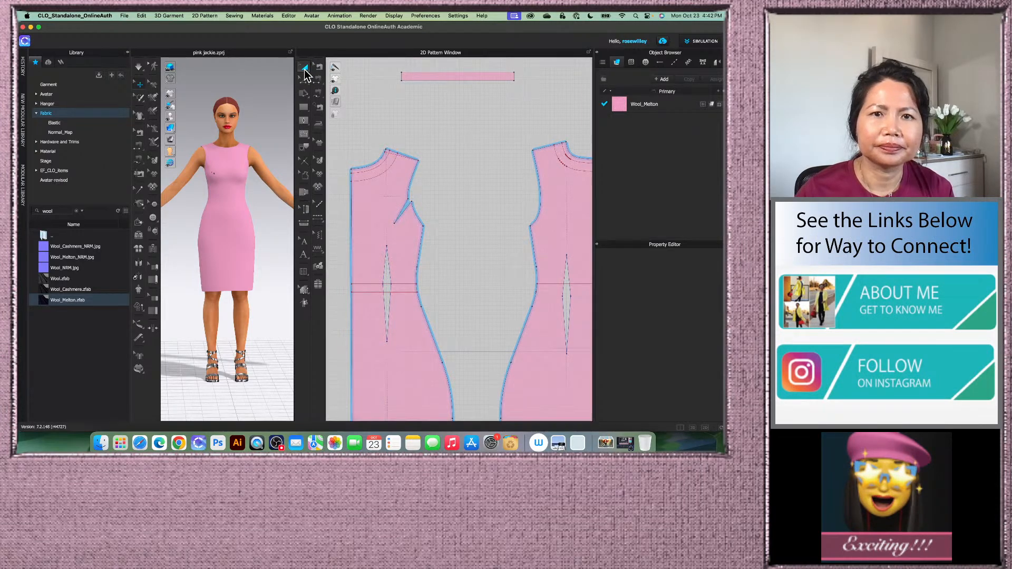
left_click(381, 167)
scroll(380, 167, "up", 2)
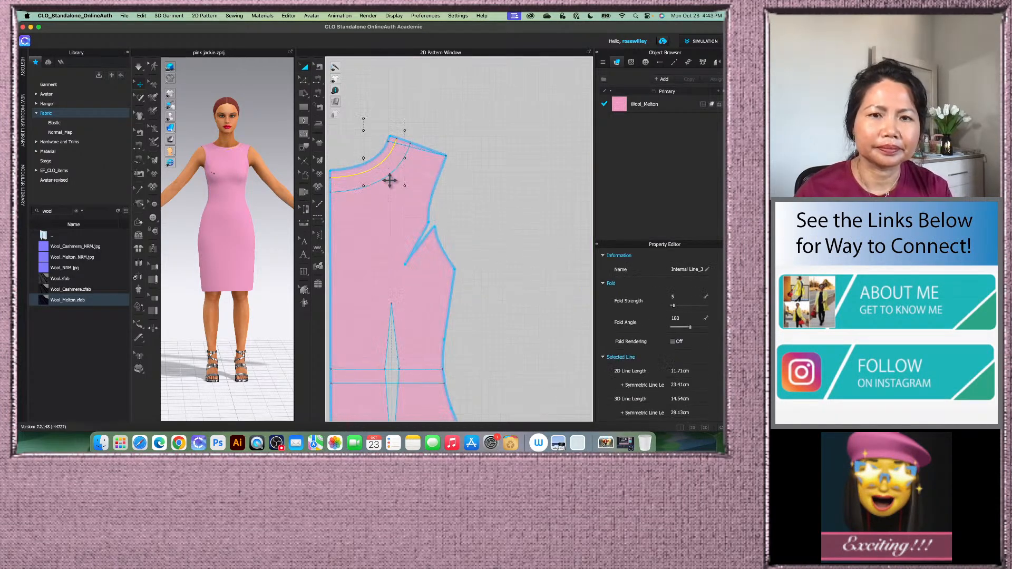
left_click(386, 181, "shift")
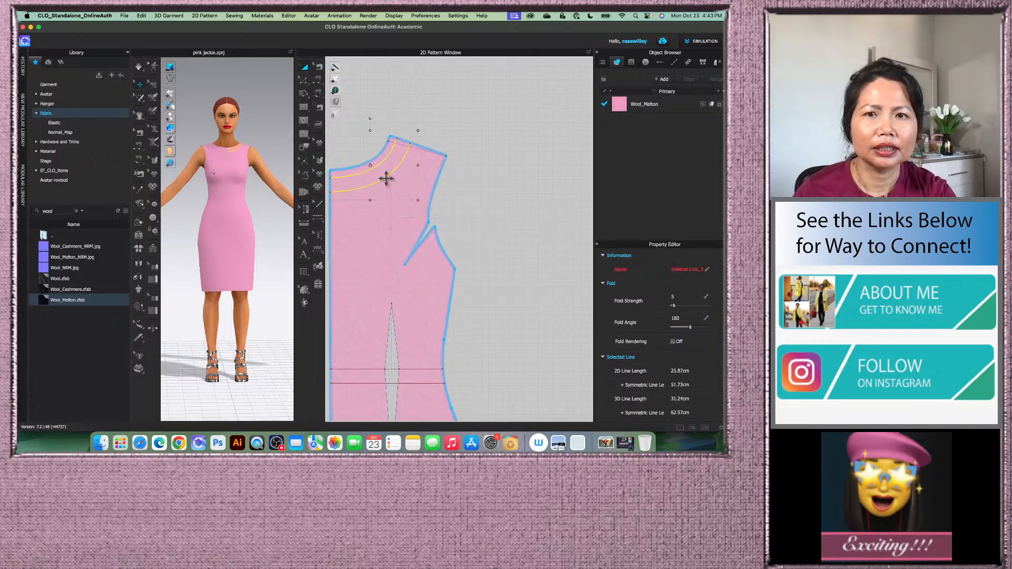
right_click(387, 179)
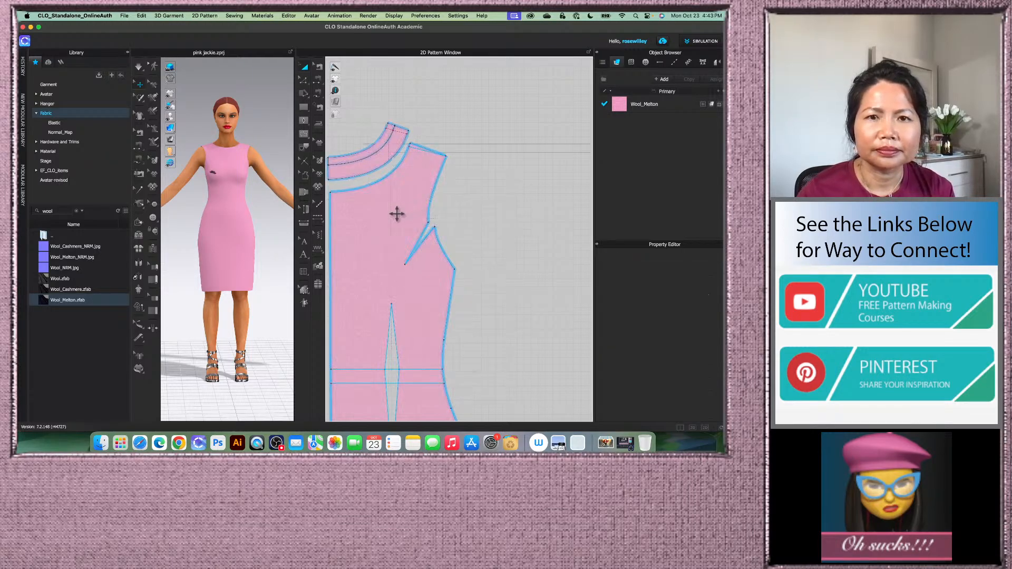
scroll(383, 146, "up", 2)
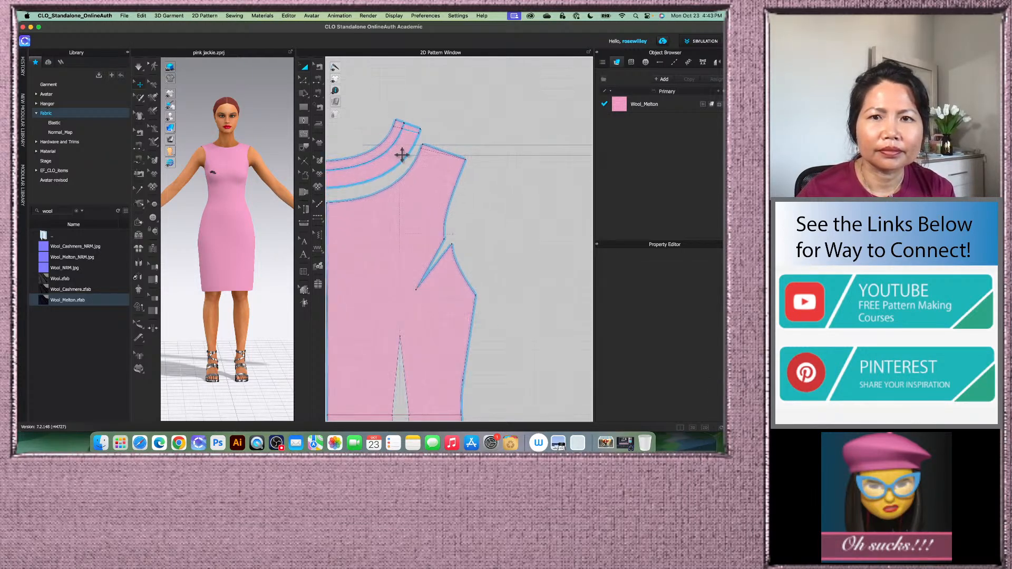
Cut the back piece along its two neckline offset lines and move the neck strips slightly above the back bodice.
left_click(382, 152)
scroll(375, 150, "down", 3)
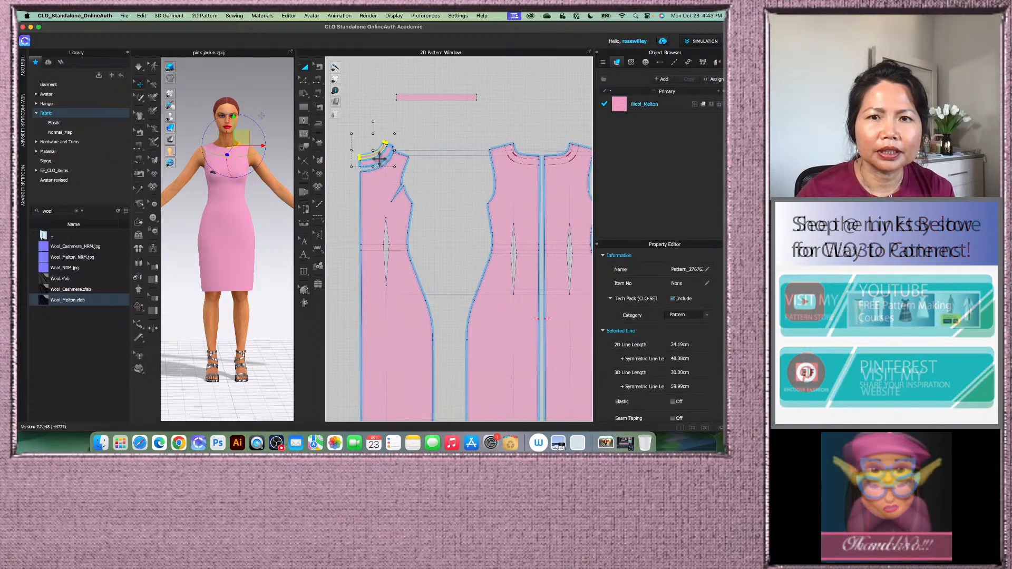
scroll(565, 165, "up", 5)
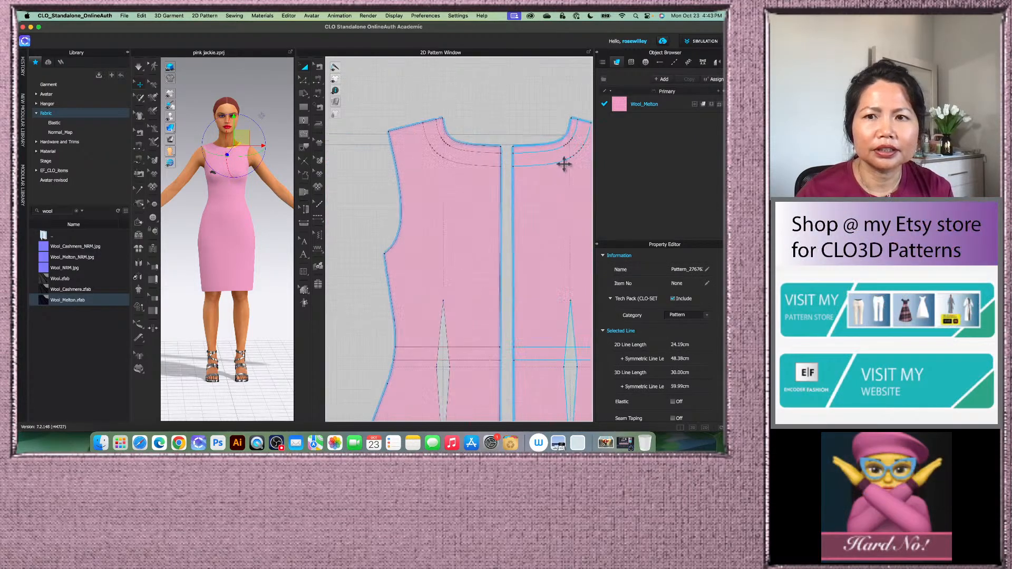
left_click(306, 69)
left_click(489, 155)
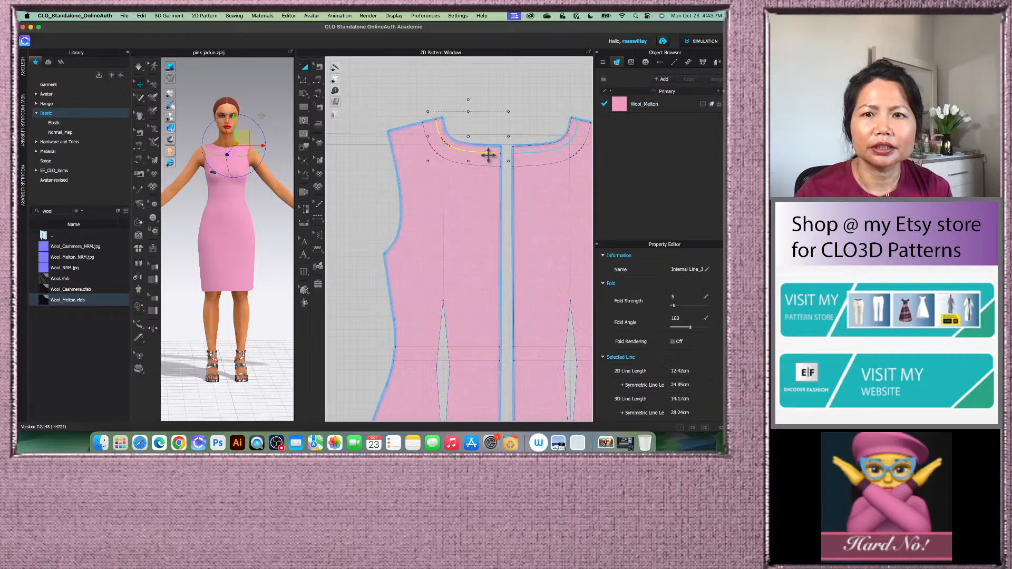
left_click(478, 165, "shift")
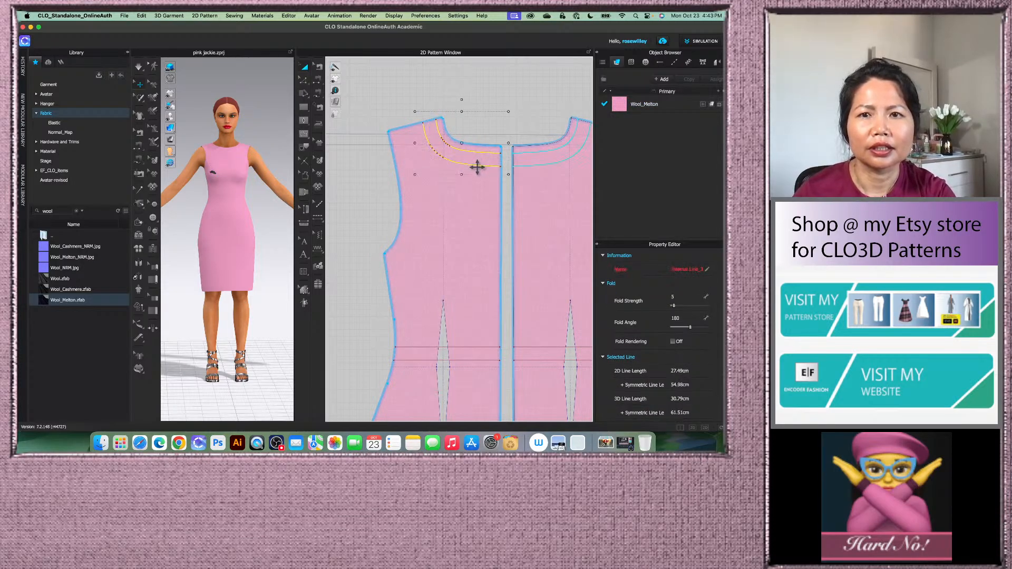
right_click(478, 169)
mouse_move(516, 300)
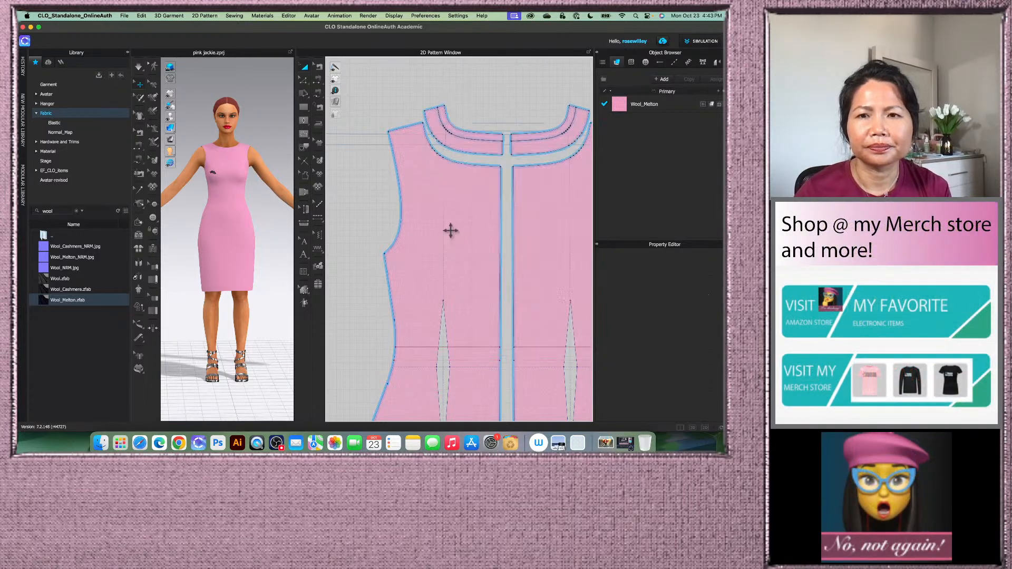
Move the narrow innermost back neck strips upward, clear of the wider neck strips below them.
scroll(451, 231, "down", 3)
left_click(306, 69)
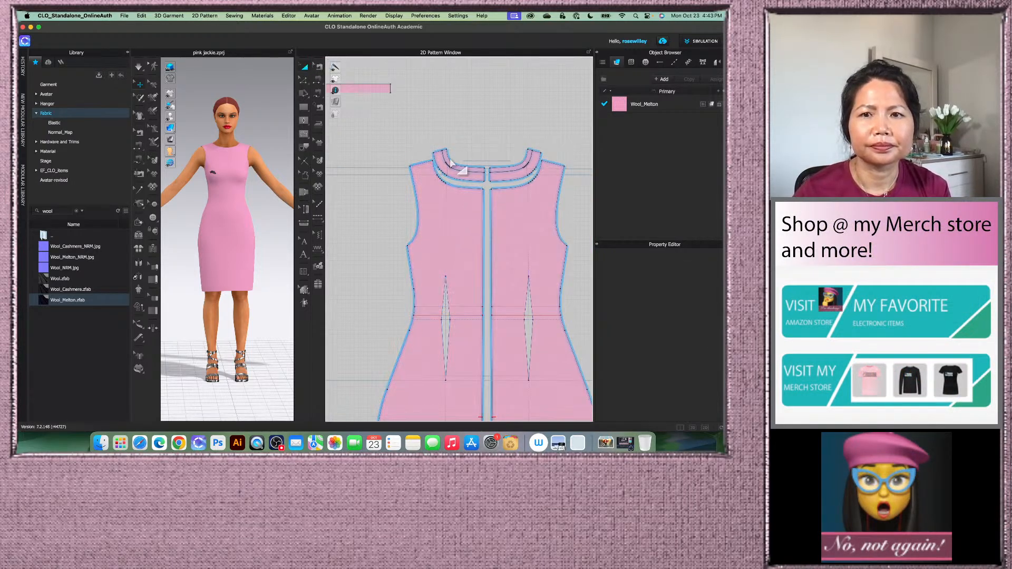
scroll(482, 171, "up", 3)
left_click_drag(552, 159, 552, 158)
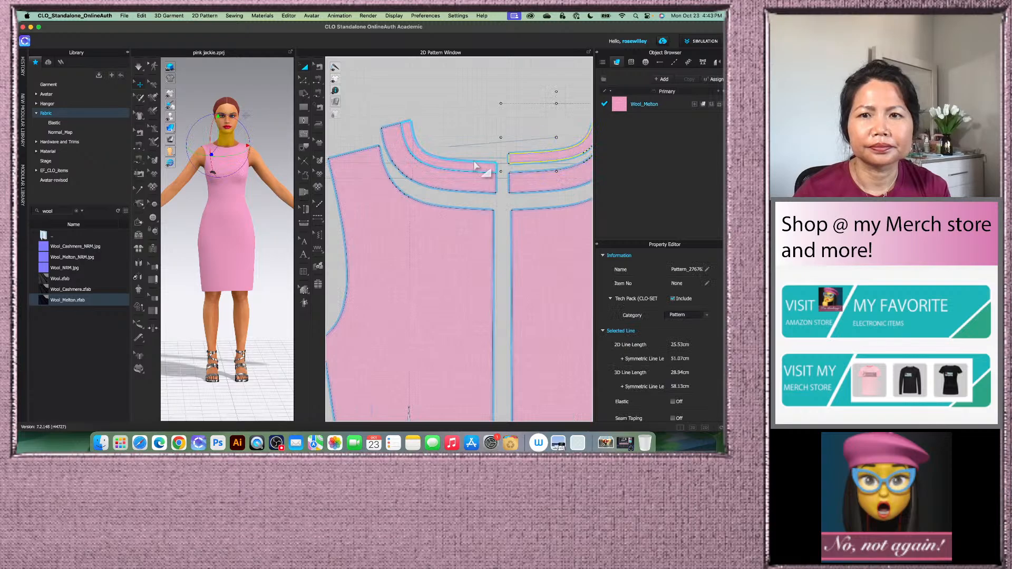
left_click(467, 165)
scroll(427, 215, "down", 5)
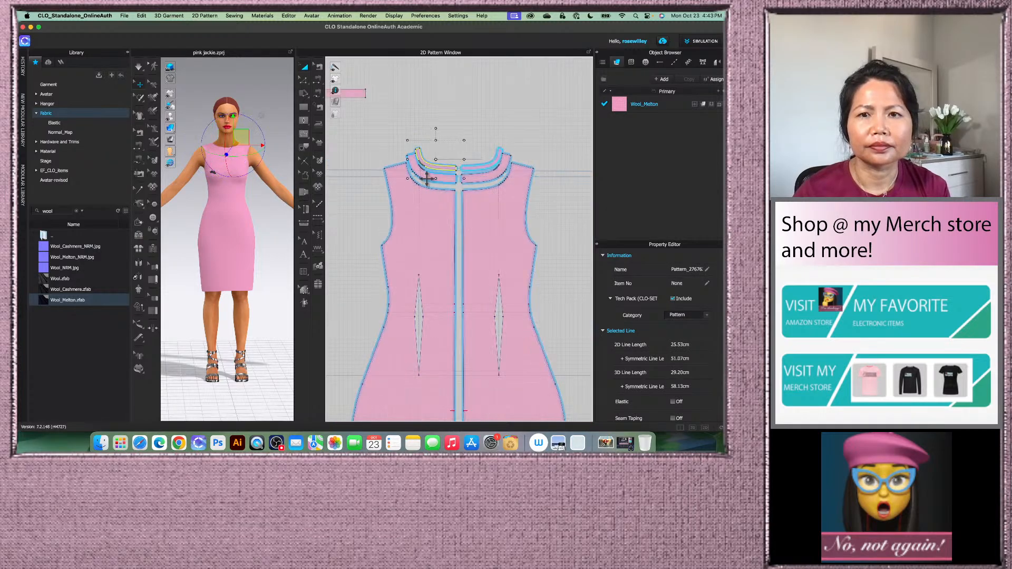
Move the narrow innermost front neck strips upward on both front pieces, clear of the wider neck strips.
scroll(446, 217, "down", 3)
scroll(526, 196, "up", 8)
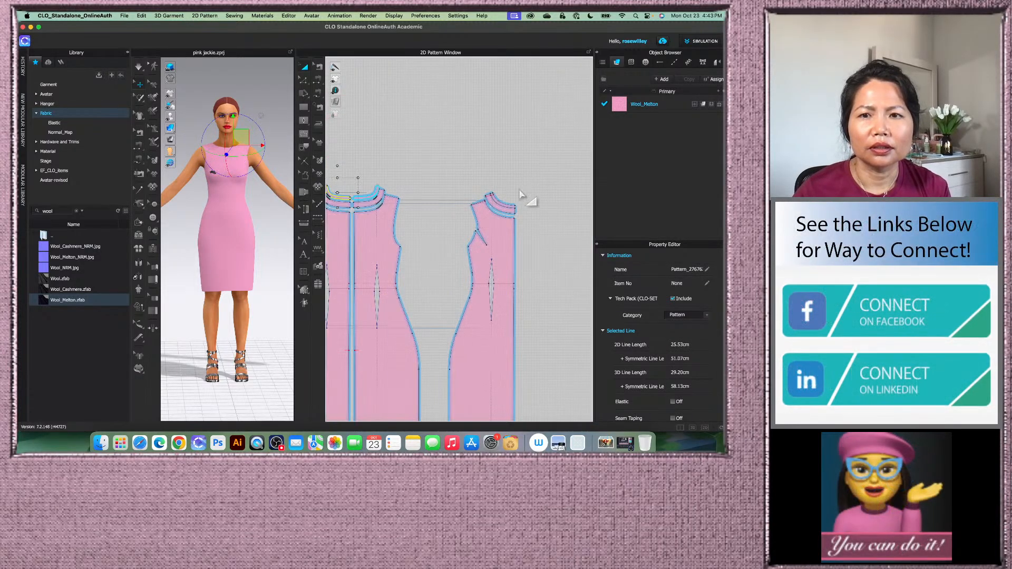
left_click(543, 179)
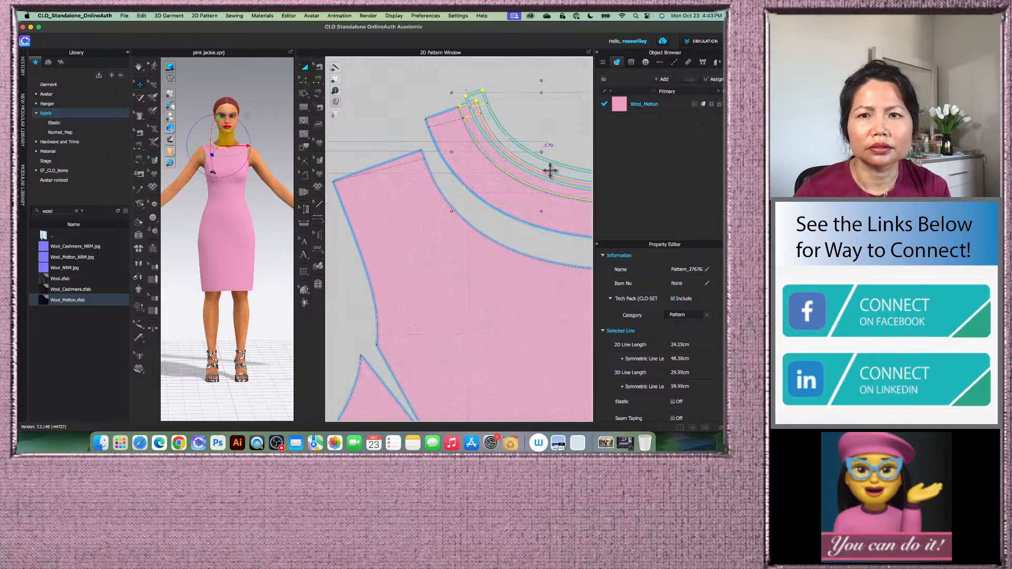
scroll(547, 174, "down", 5)
scroll(553, 183, "down", 4)
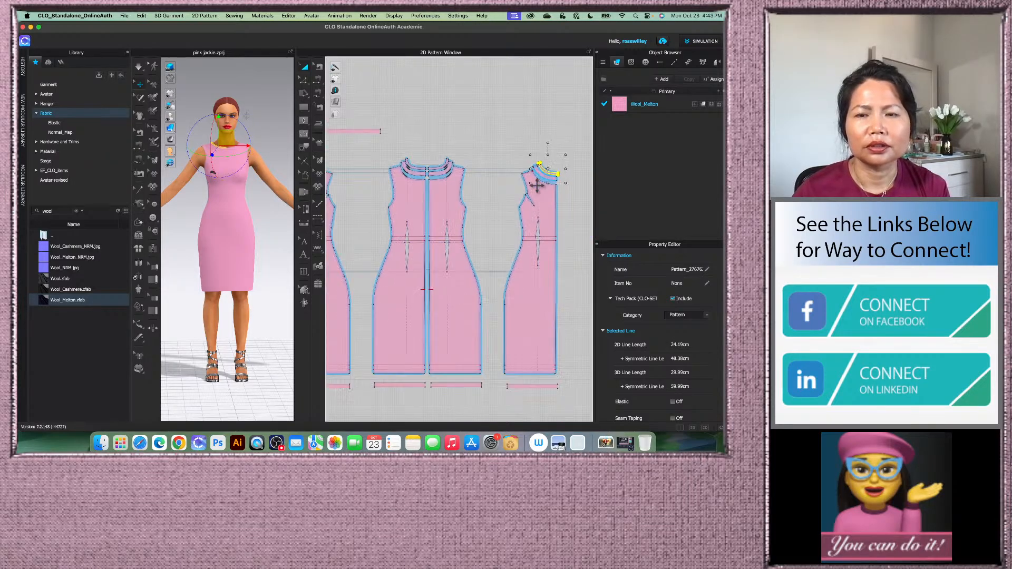
scroll(411, 193, "up", 8)
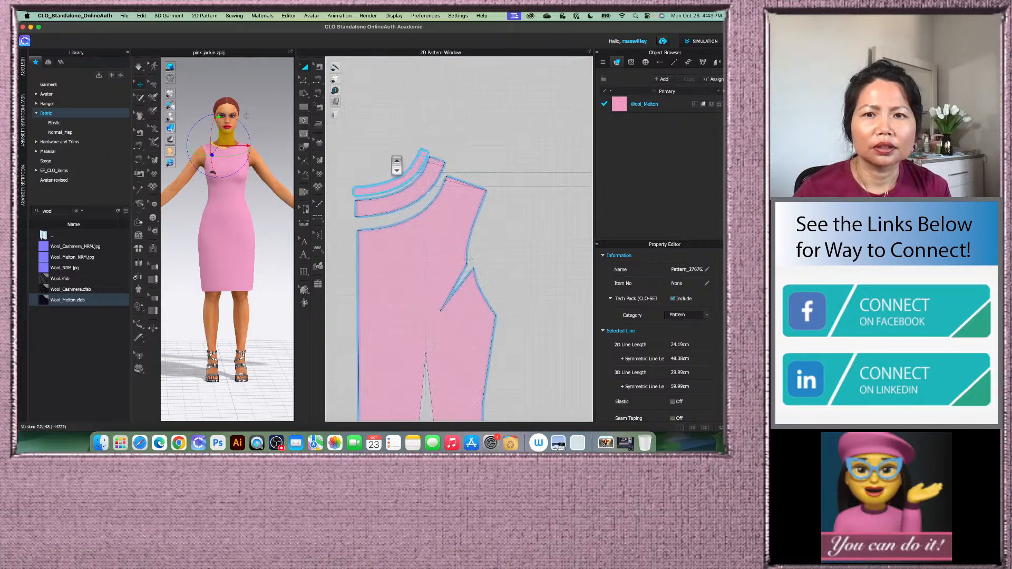
left_click(410, 196)
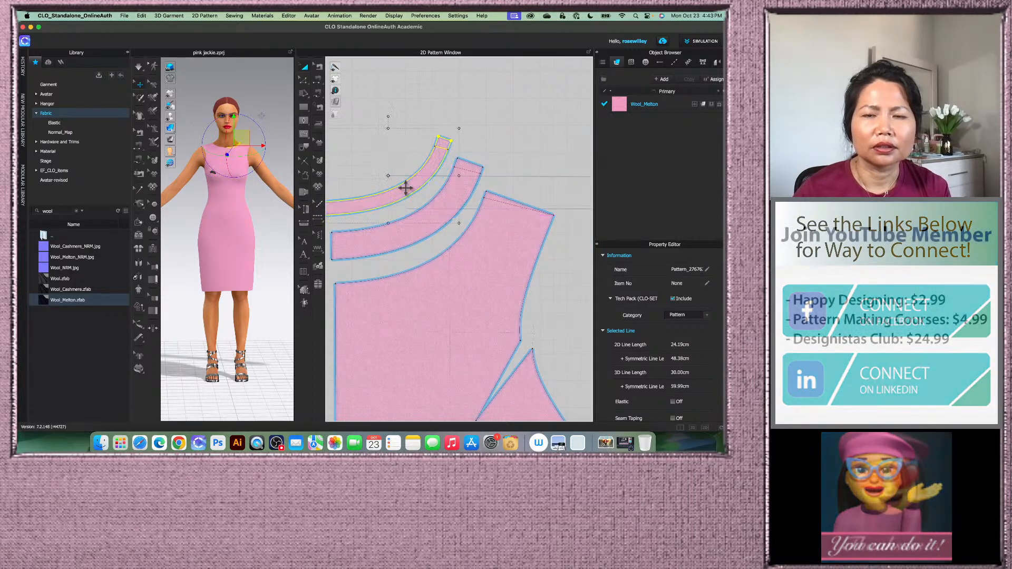
scroll(401, 180, "down", 6)
scroll(422, 182, "down", 3)
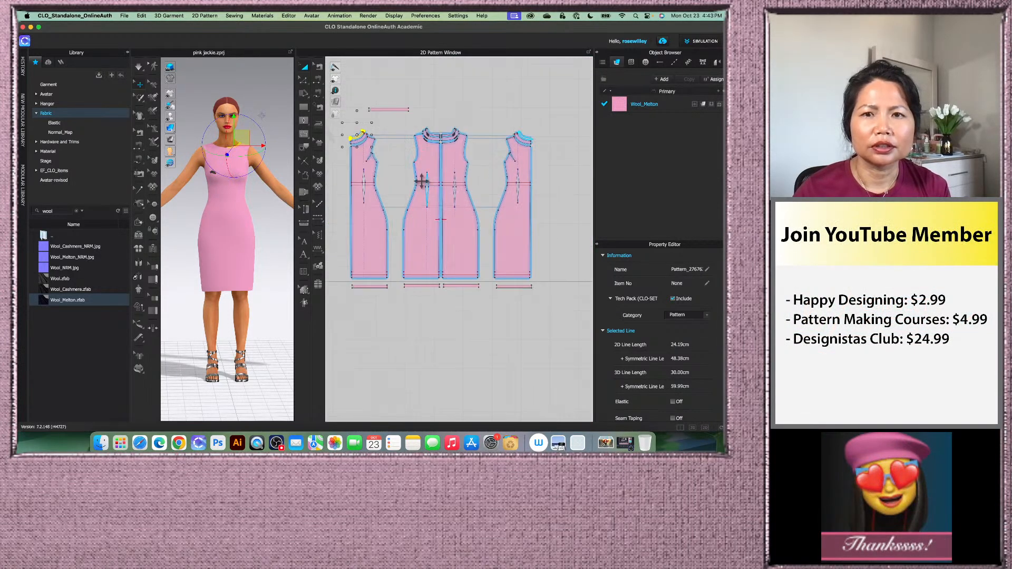
scroll(404, 103, "up", 2)
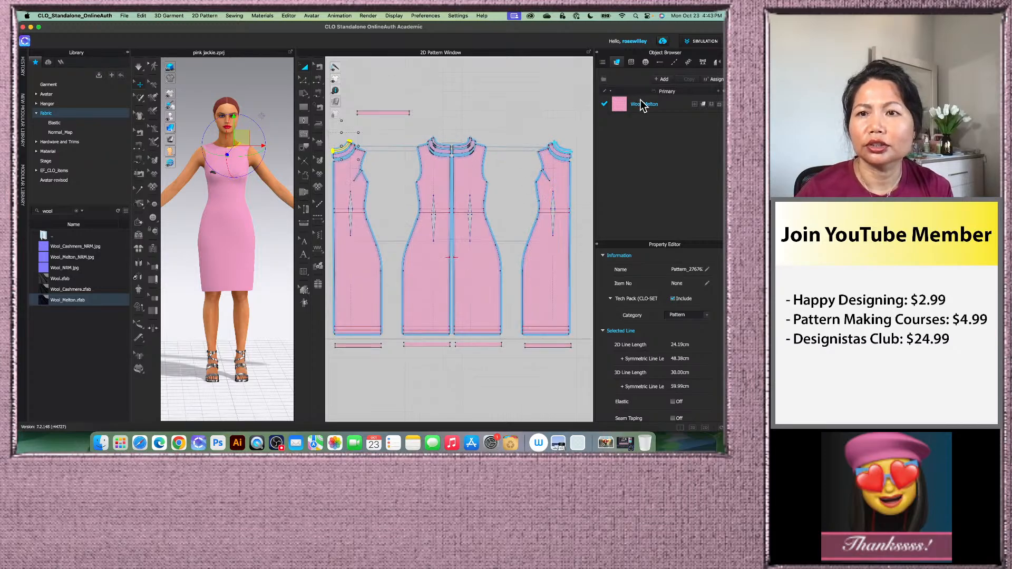
Duplicate the Wool_Melton fabric and rename the copy as trims.
left_click(675, 103)
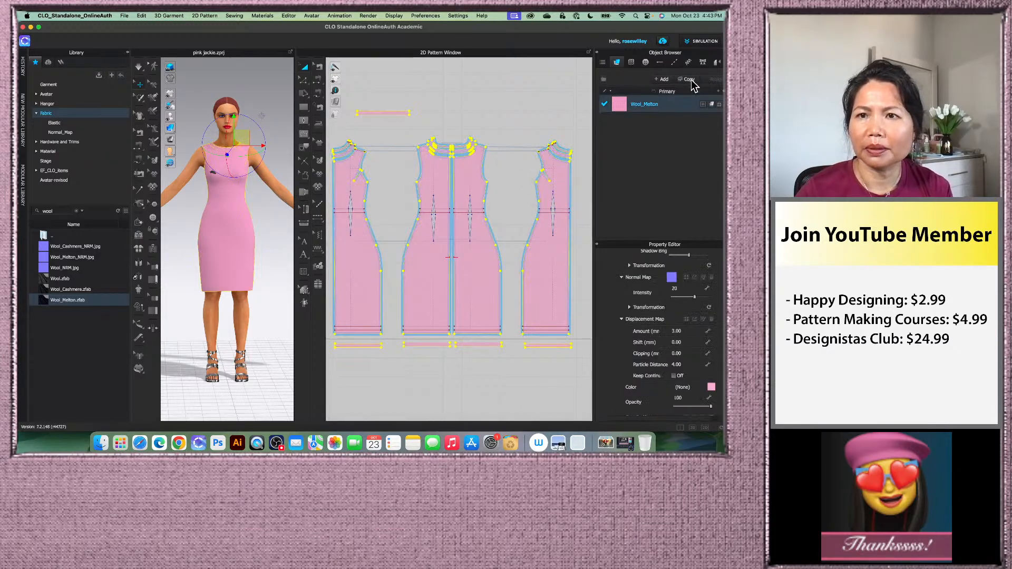
left_click(689, 80)
double_click(673, 122)
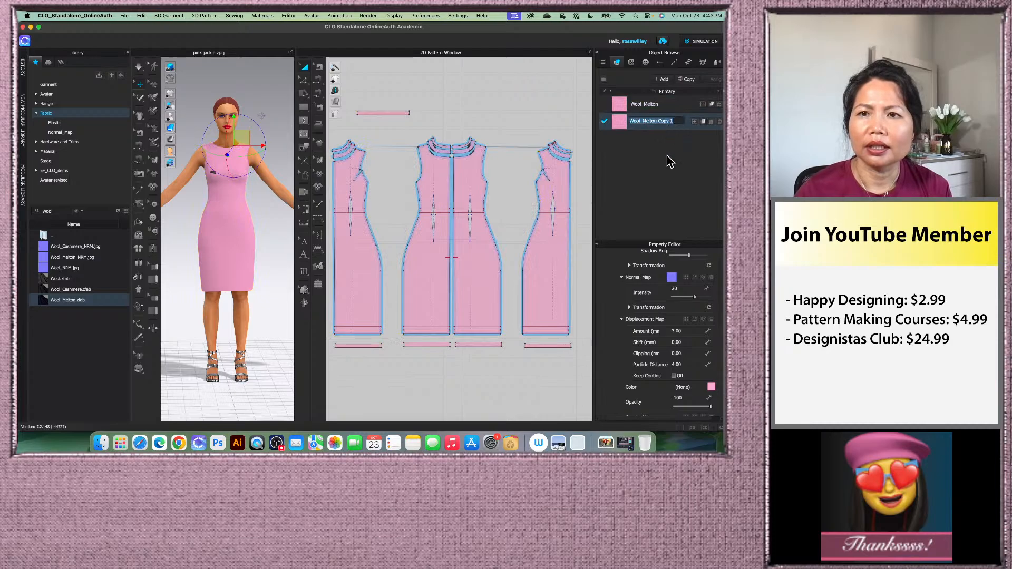
type("trim")
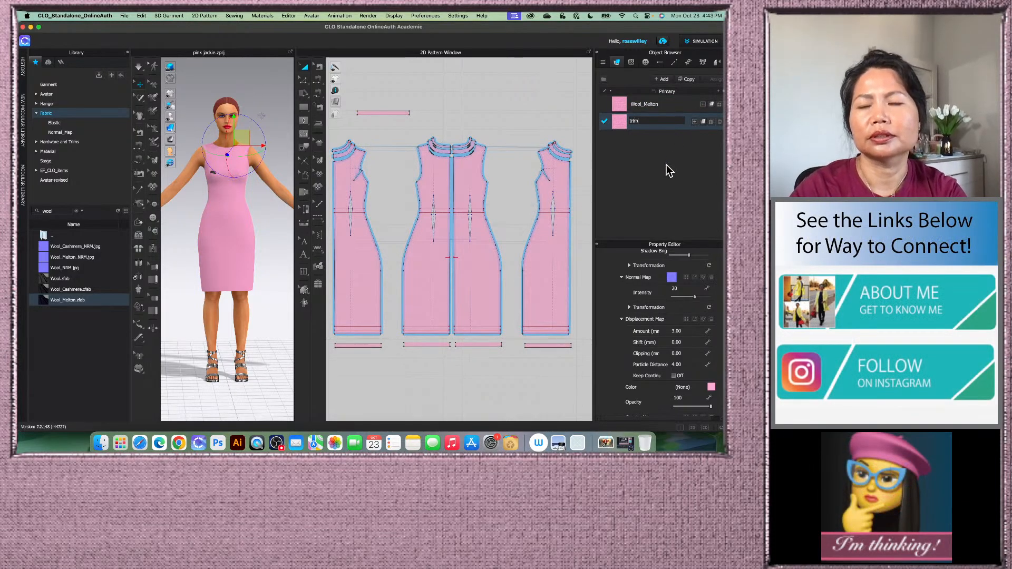
type("s")
key("Return")
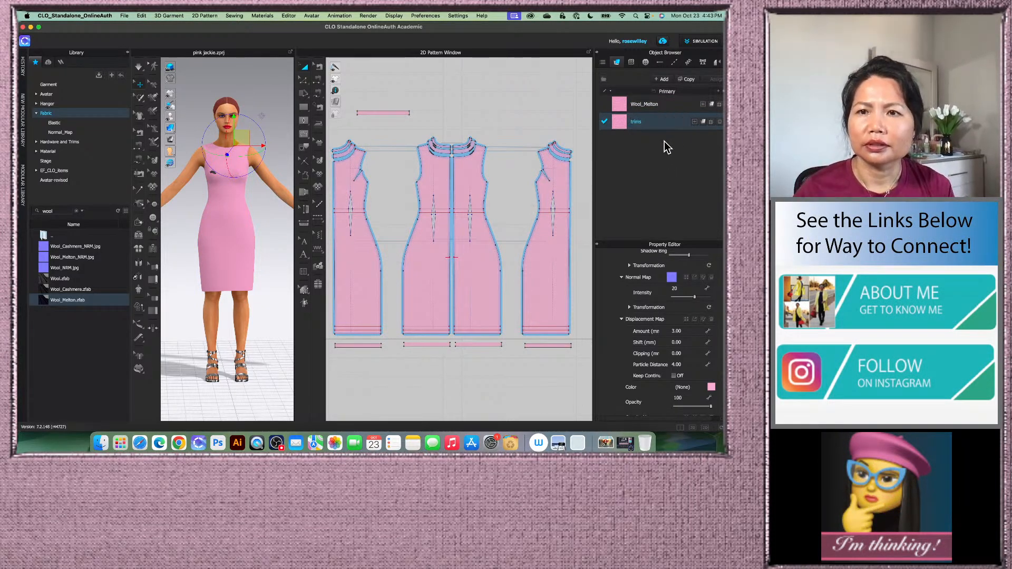
Set the trims fabric colour to dark grey #464545 and clear the selection.
left_click(711, 387)
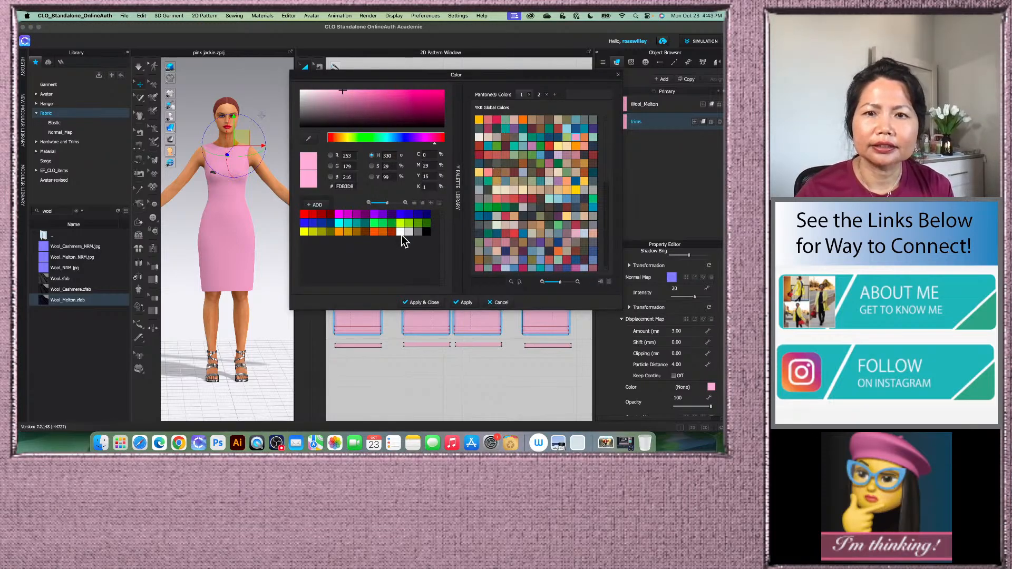
left_click(425, 231)
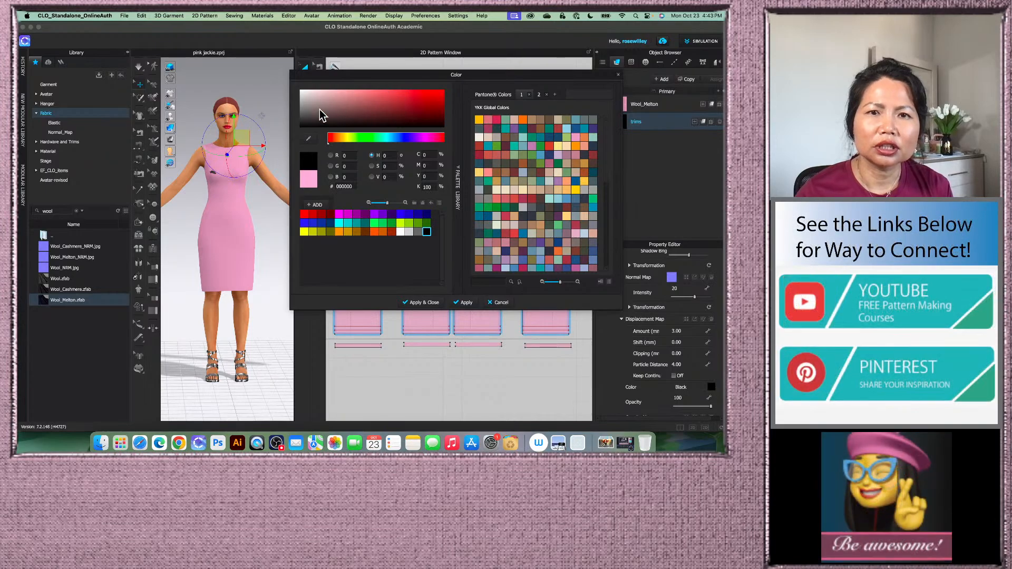
left_click(303, 117)
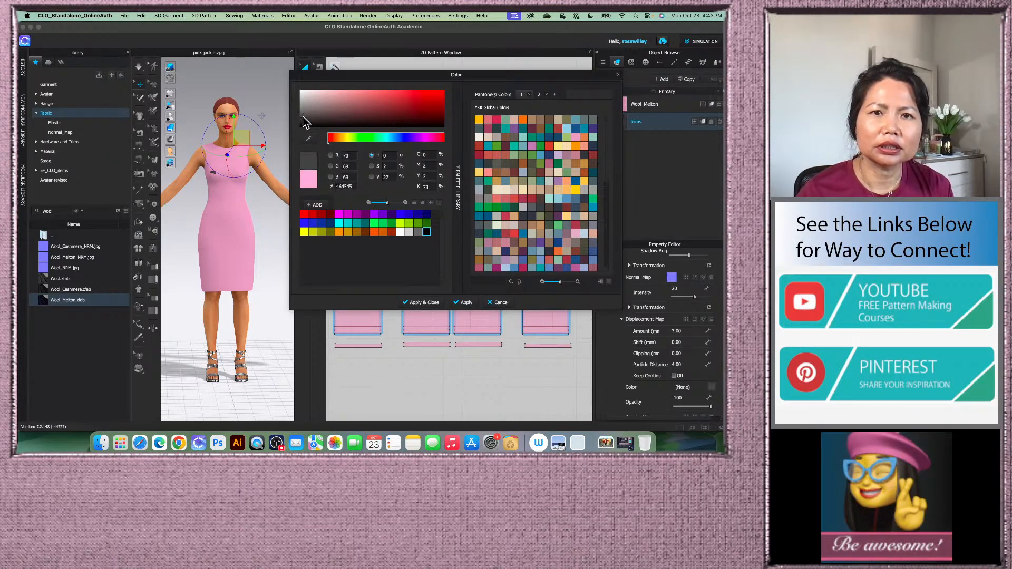
left_click(419, 301)
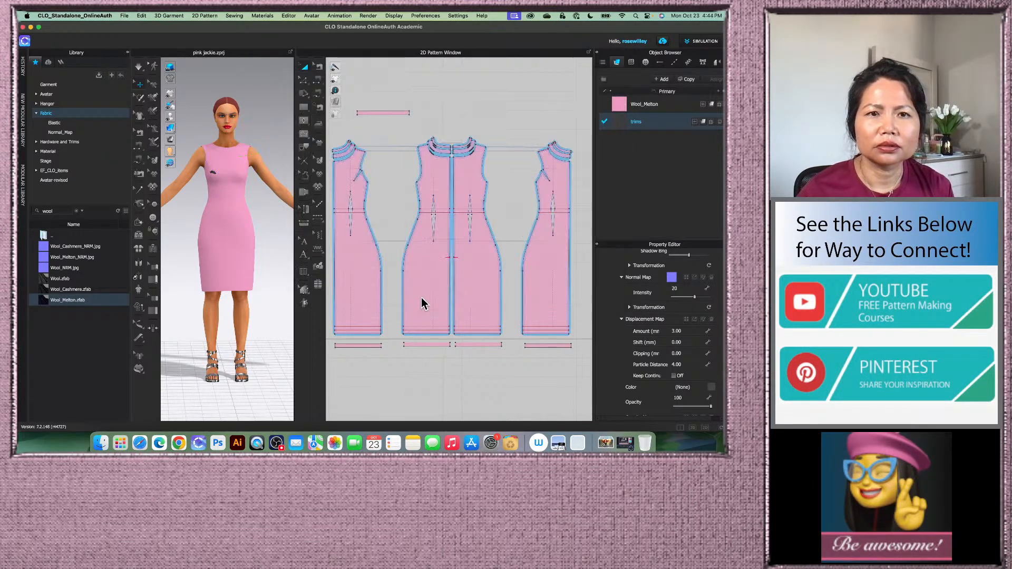
left_click(521, 112)
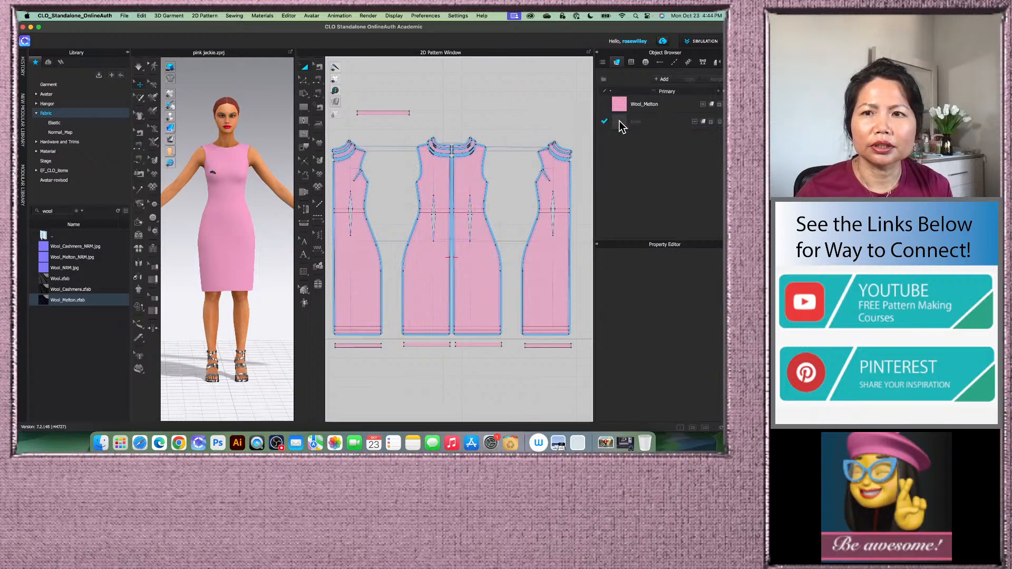
Assign the trims fabric to the wide neck strips of one back piece and the adjacent front piece, undoing any assignment to the bodice.
left_click_drag(621, 122, 466, 152)
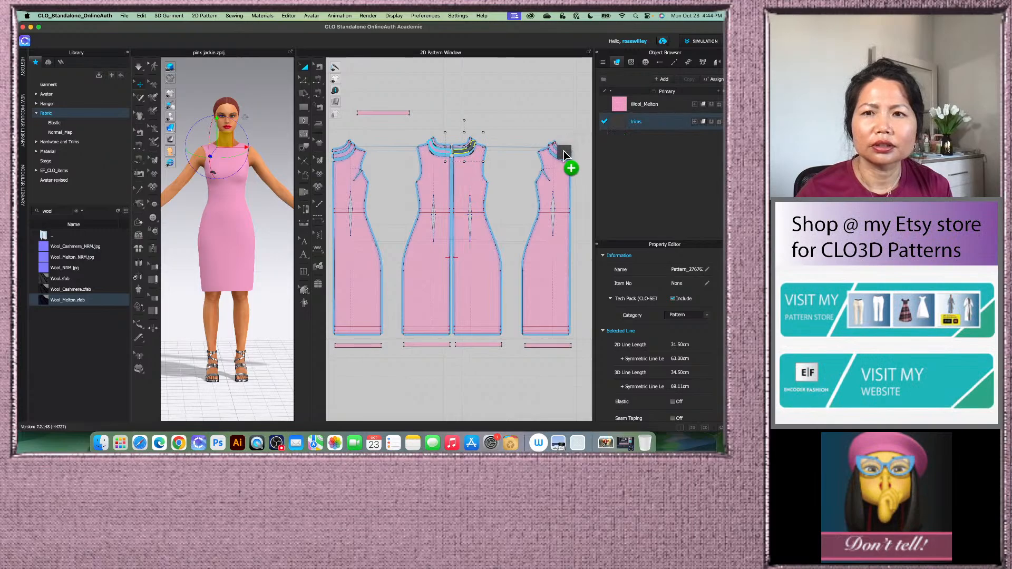
left_click_drag(561, 156, 561, 154)
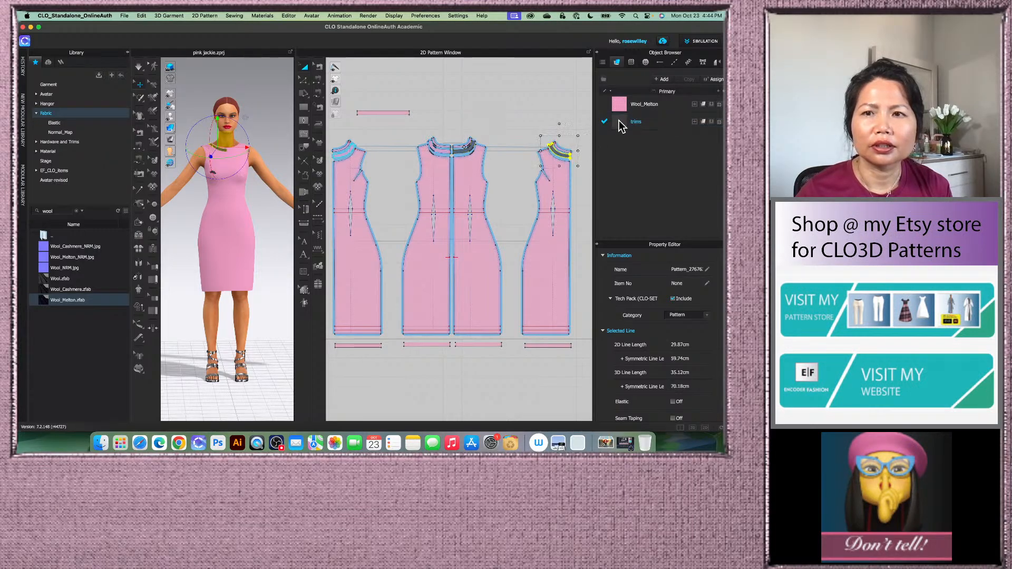
left_click_drag(619, 120, 445, 154)
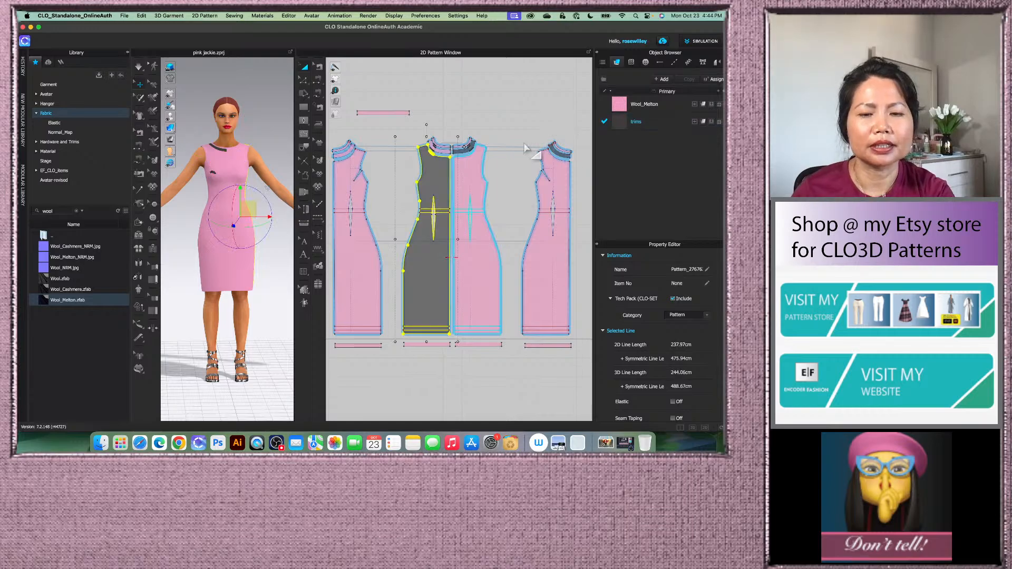
key("super+z")
Assign the trims fabric to the wide neck strips of the other back piece and the opposite front piece.
scroll(442, 136, "up", 3)
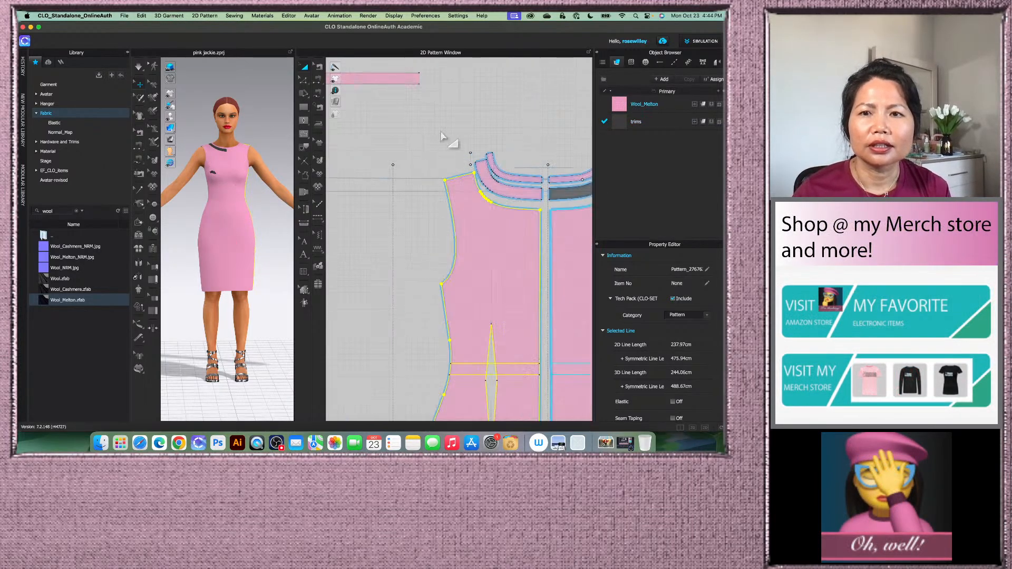
left_click_drag(631, 114, 614, 126)
left_click_drag(518, 192, 526, 185)
scroll(526, 185, "down", 5)
scroll(491, 169, "up", 4)
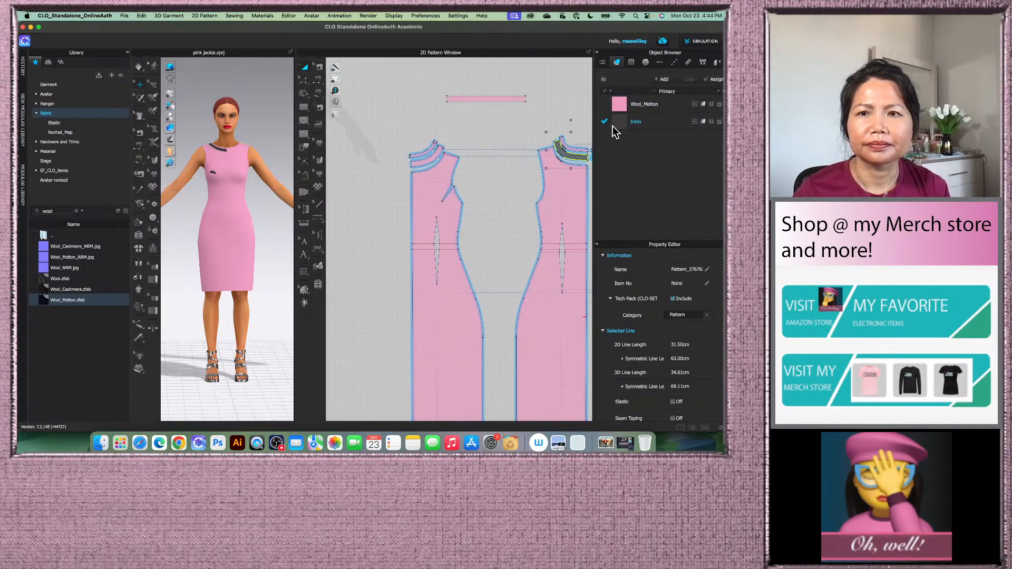
left_click_drag(626, 124, 437, 161)
scroll(371, 137, "down", 5)
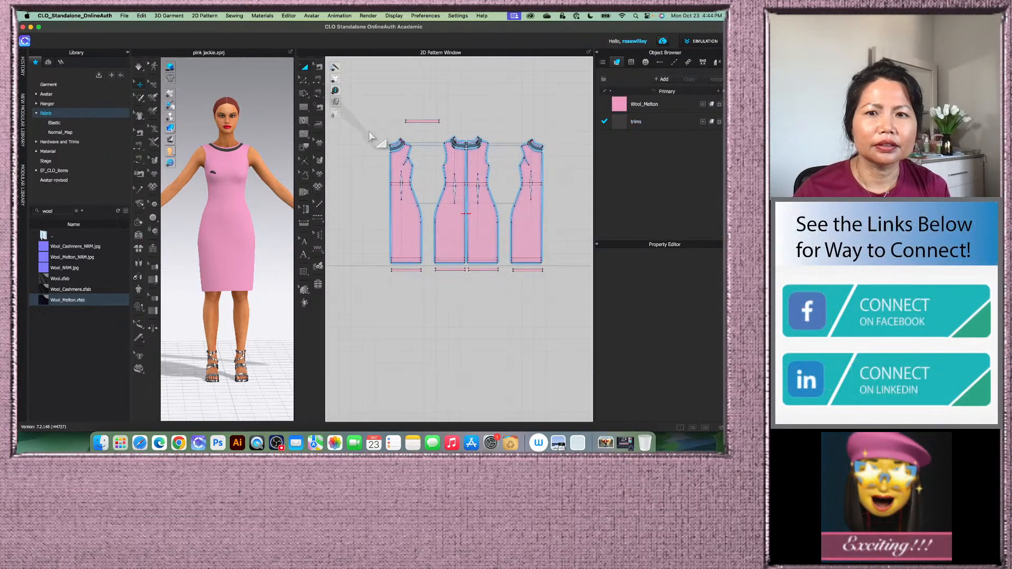
Select all the dress and strip pattern pieces and apply Strengthen to them.
scroll(260, 191, "up", 2)
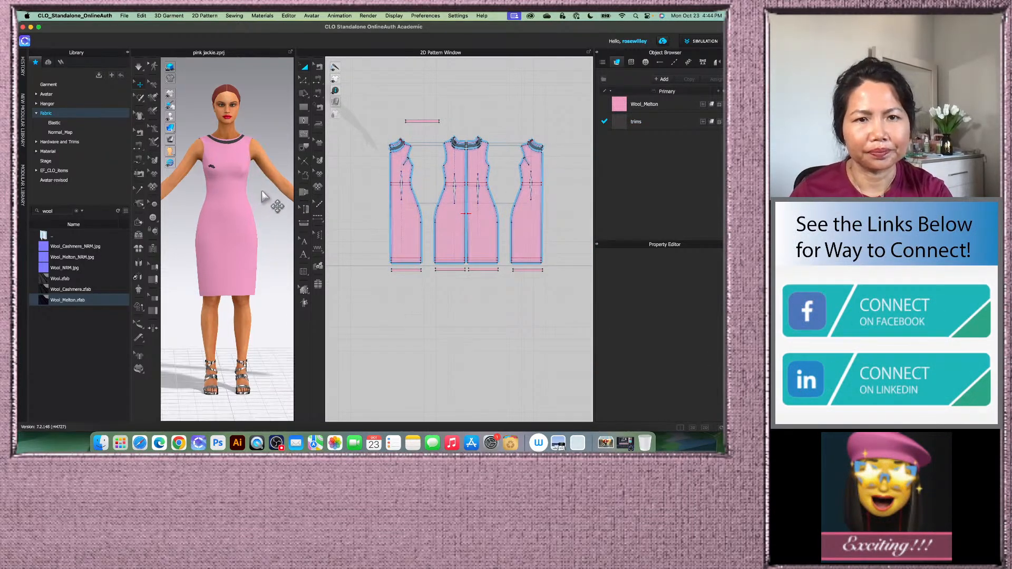
scroll(352, 184, "down", 3)
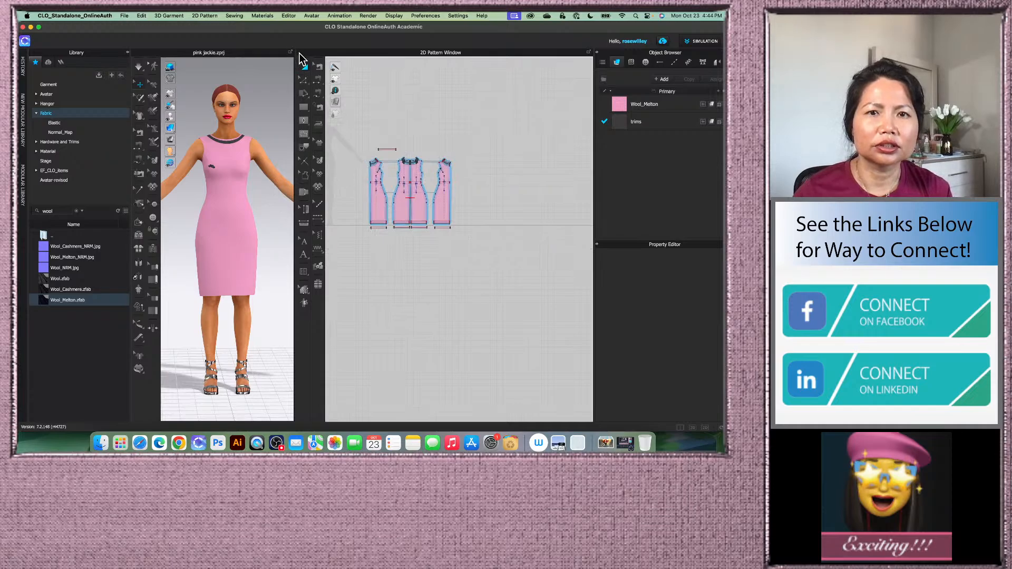
left_click_drag(352, 137, 494, 262)
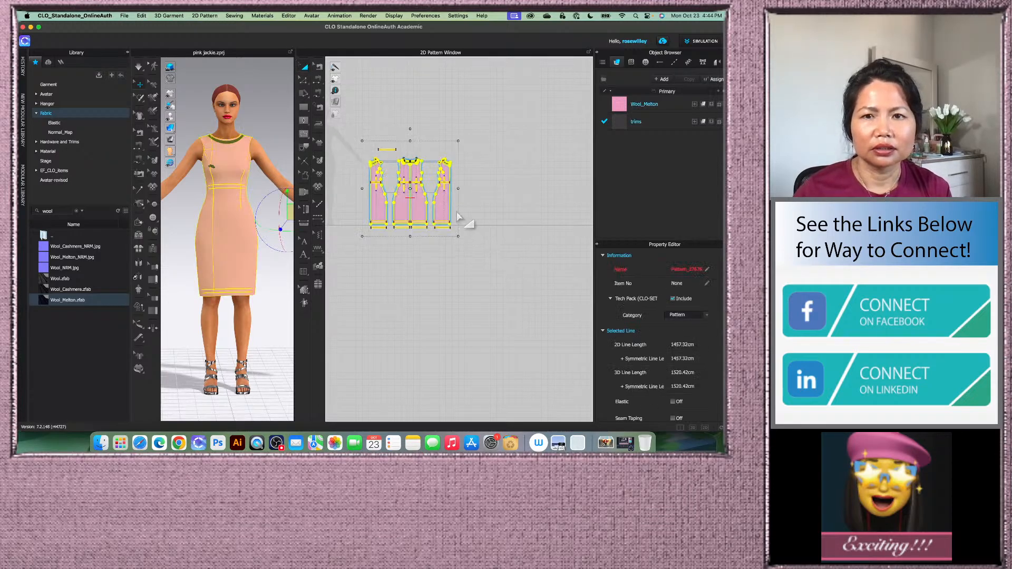
right_click(445, 201)
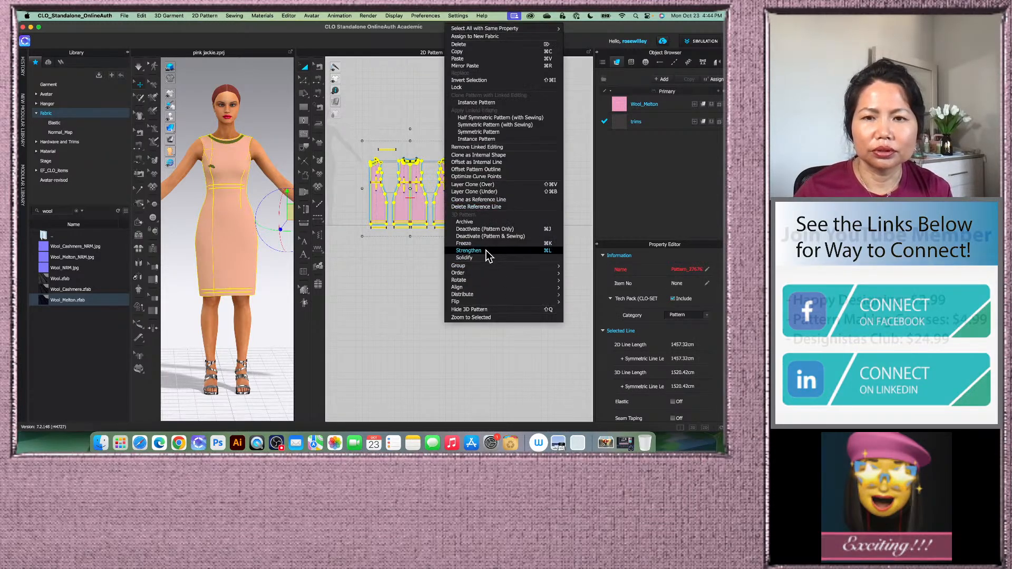
left_click(487, 251)
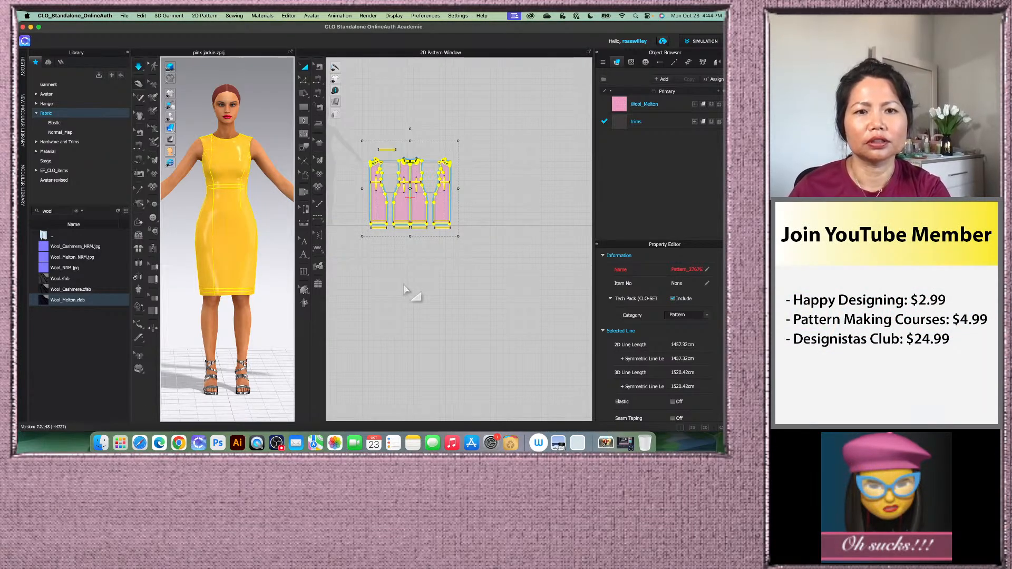
Select all the dress and strip pattern pieces, turn off Strengthen for them and clear the selection.
scroll(422, 285, "down", 3)
left_click(391, 294)
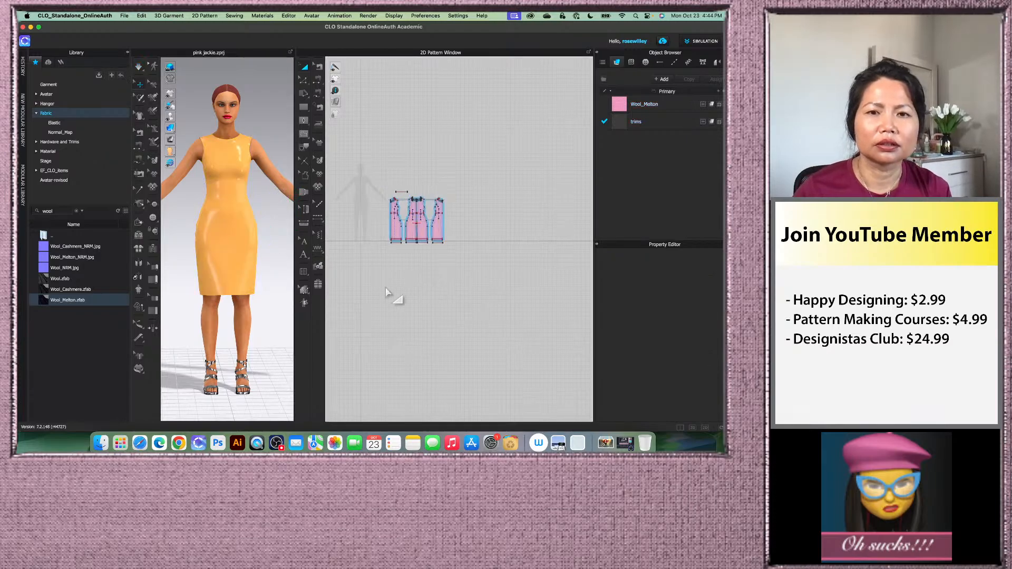
scroll(226, 242, "up", 1)
left_click_drag(373, 167, 471, 242)
right_click(439, 233)
left_click(484, 251)
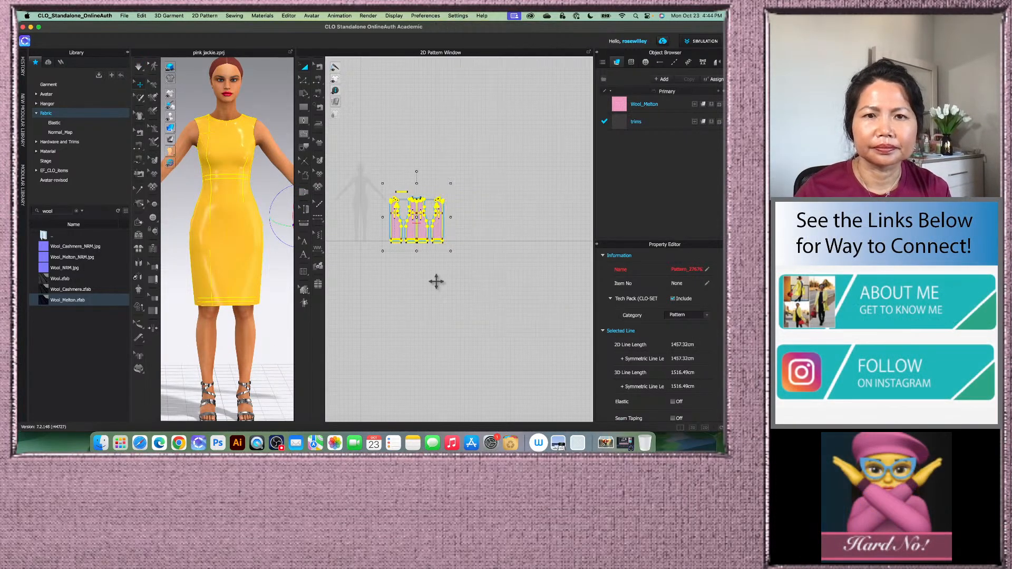
left_click(436, 280)
Widen the 3D window and examine the pink dress and its dark neckline trim on the avatar.
scroll(260, 272, "down", 3)
mouse_move(264, 260)
right_mouse_down()
mouse_move(178, 261)
mouse_move(268, 258)
mouse_move(253, 278)
mouse_move(273, 267)
mouse_move(206, 272)
mouse_move(255, 276)
mouse_move(161, 269)
mouse_move(272, 267)
mouse_move(240, 256)
mouse_move(195, 265)
mouse_move(266, 267)
right_mouse_up()
scroll(258, 192, "up", 3)
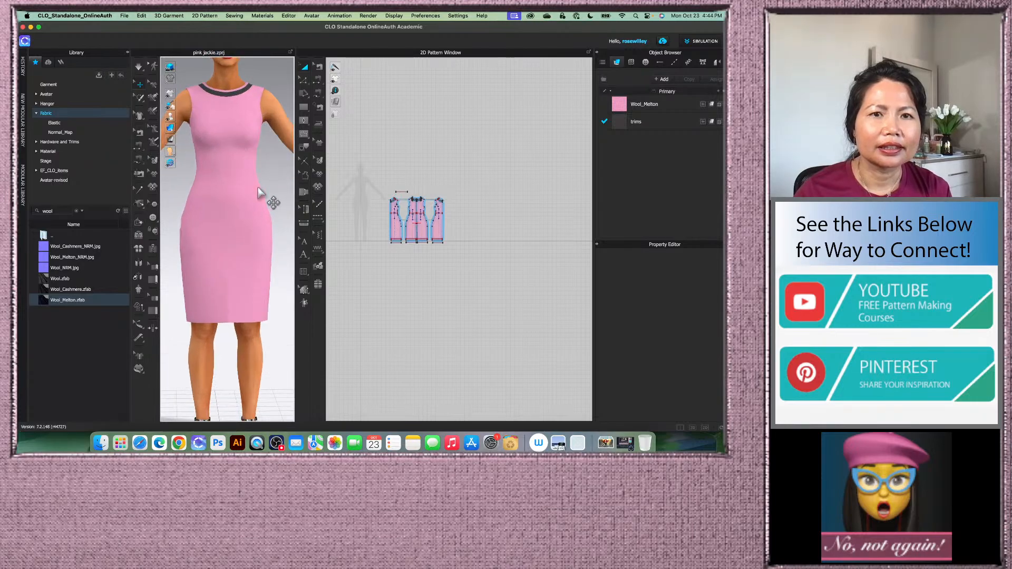
left_click_drag(296, 184, 364, 184)
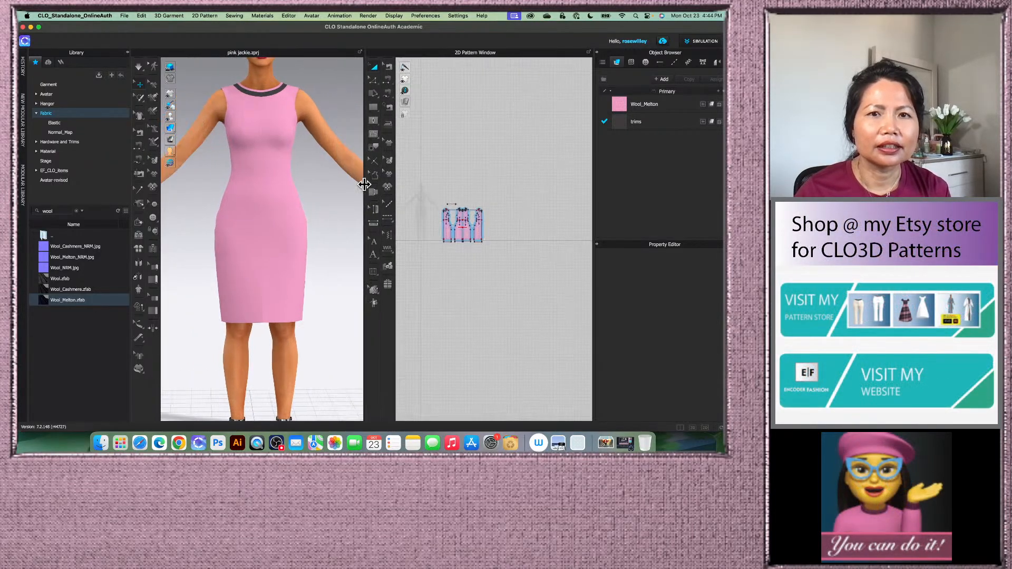
scroll(319, 190, "down", 1)
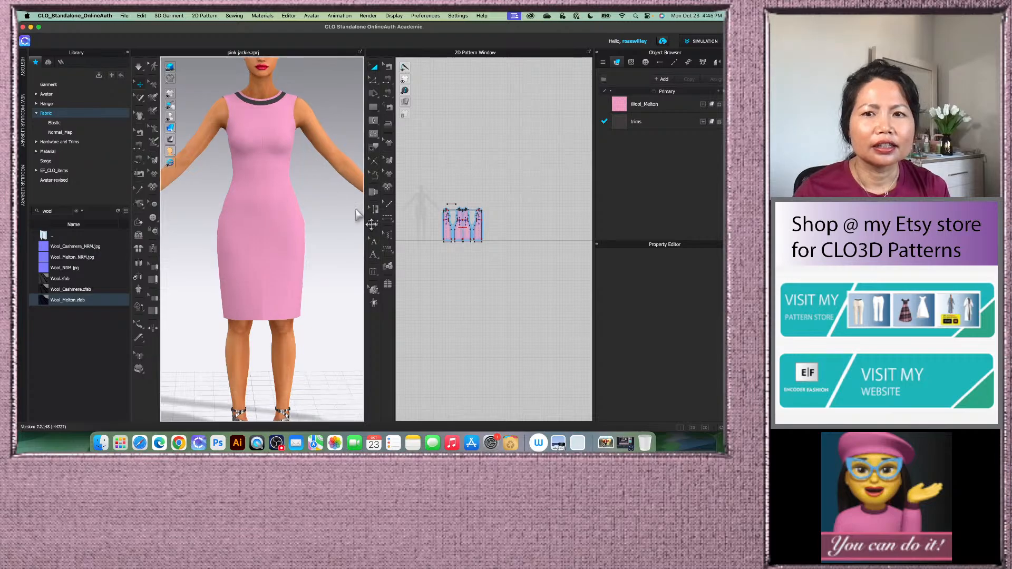
scroll(471, 219, "up", 3)
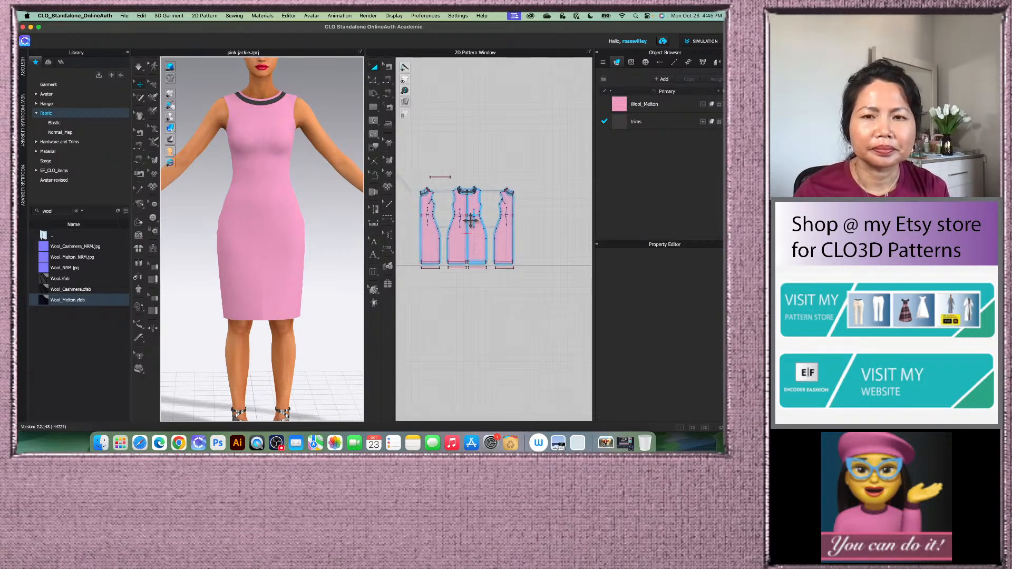
right_click_drag(316, 275, 273, 283)
scroll(260, 269, "down", 4)
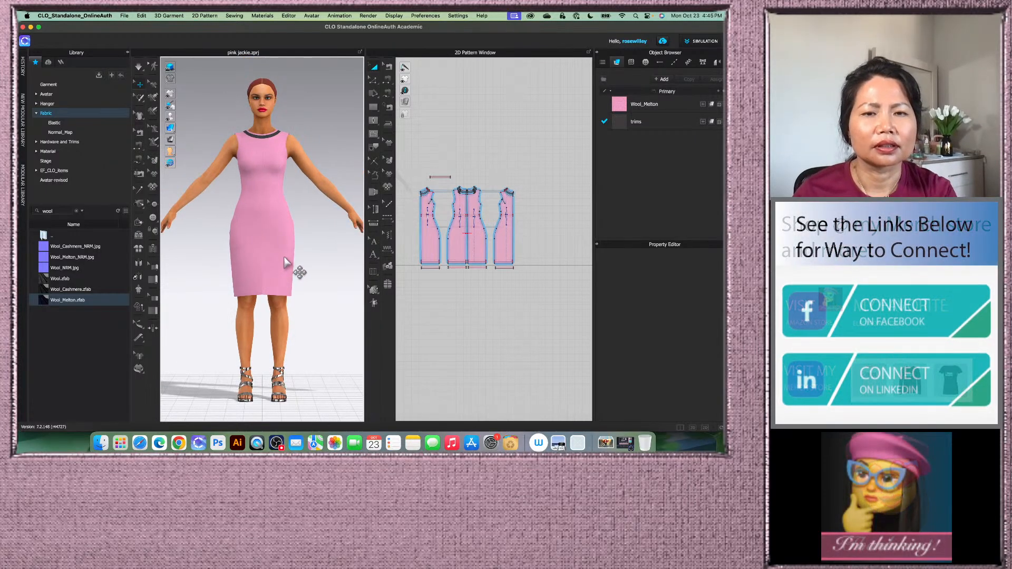
Segment-sew the long edges of the first outer hem strip to the matching hem lines on the first outer dress piece.
scroll(487, 304, "up", 2)
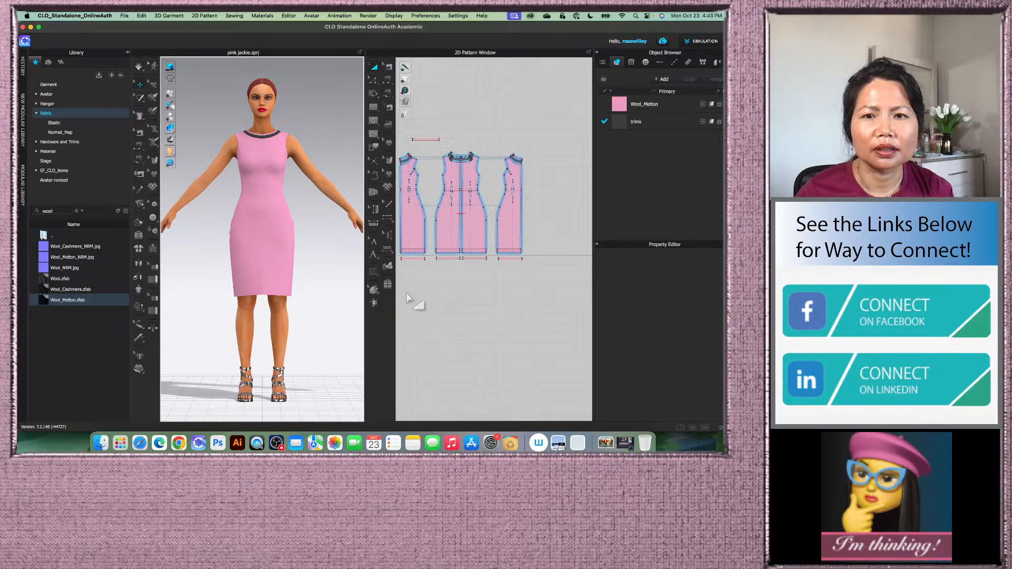
scroll(407, 298, "up", 3)
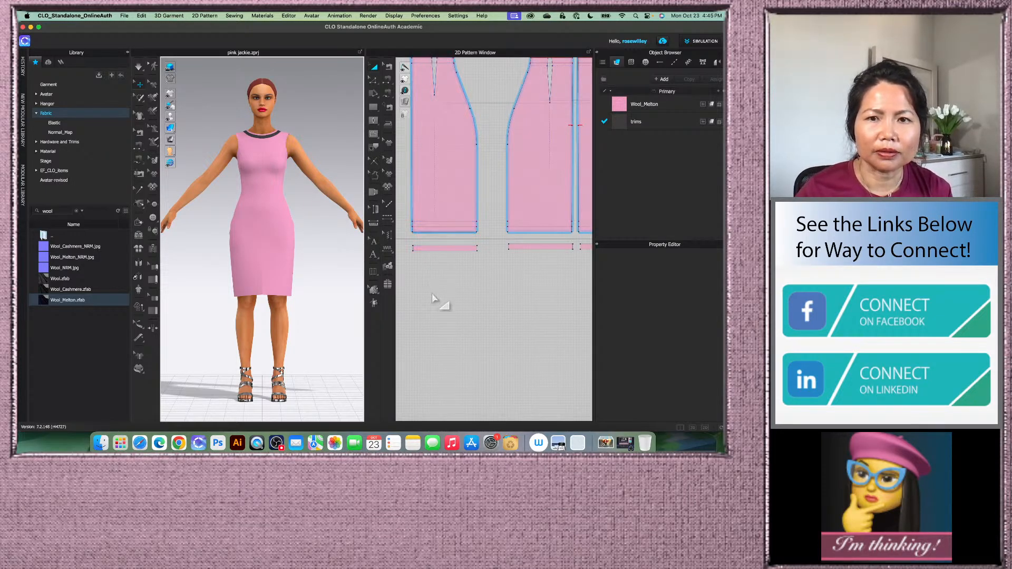
left_click(388, 82)
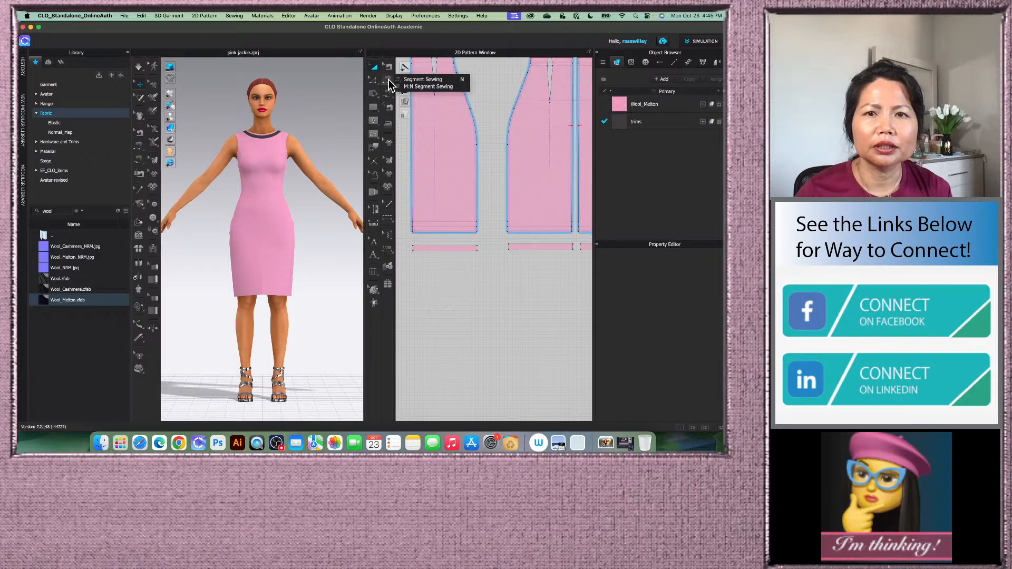
left_click(423, 79)
left_click(446, 246)
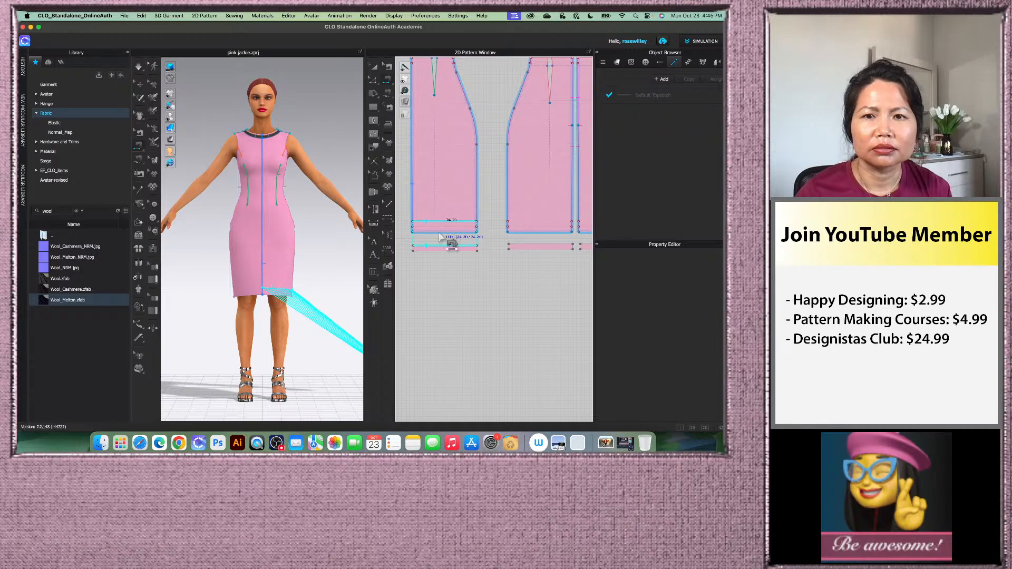
left_click(440, 236)
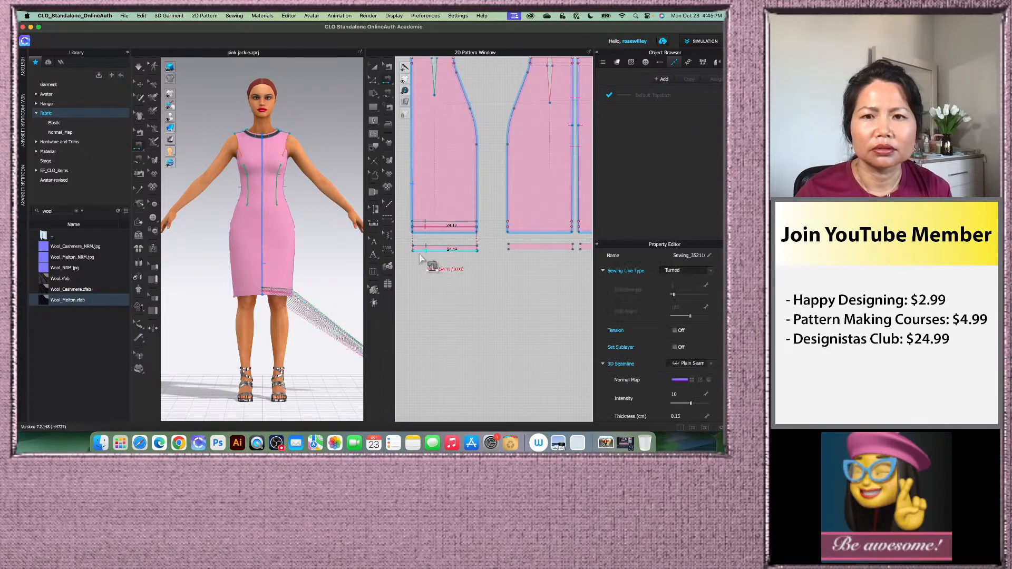
scroll(427, 263, "down", 5)
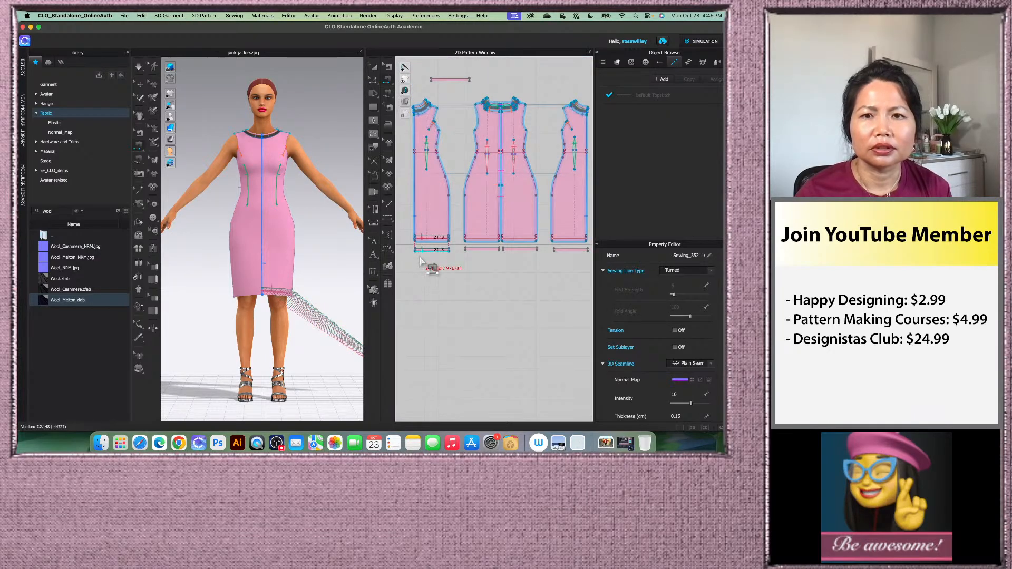
Segment-sew the long edges of the two centre hem strips to the matching hem lines on the two centre dress pieces.
scroll(482, 240, "up", 5)
left_click(478, 229)
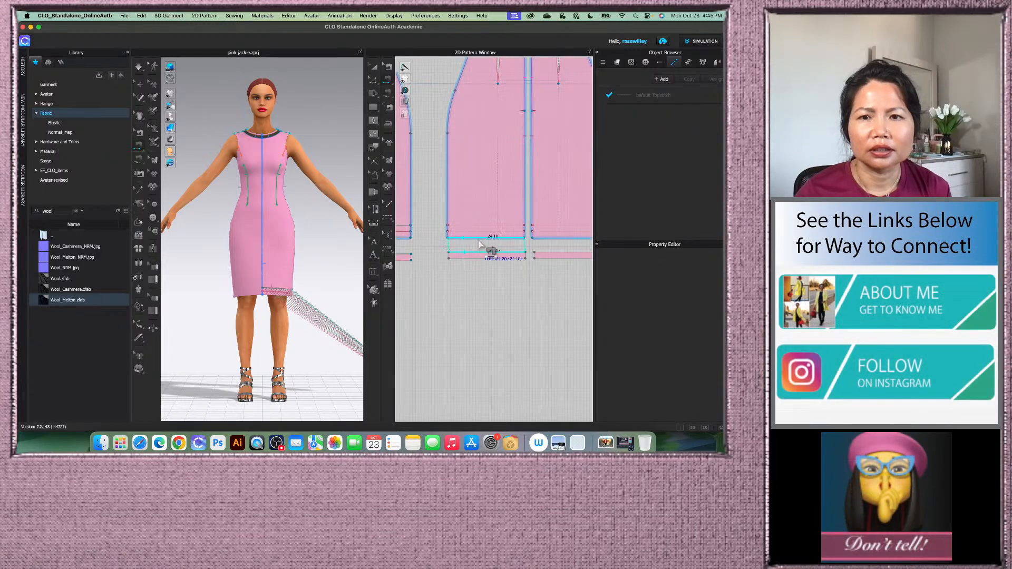
left_click(479, 254)
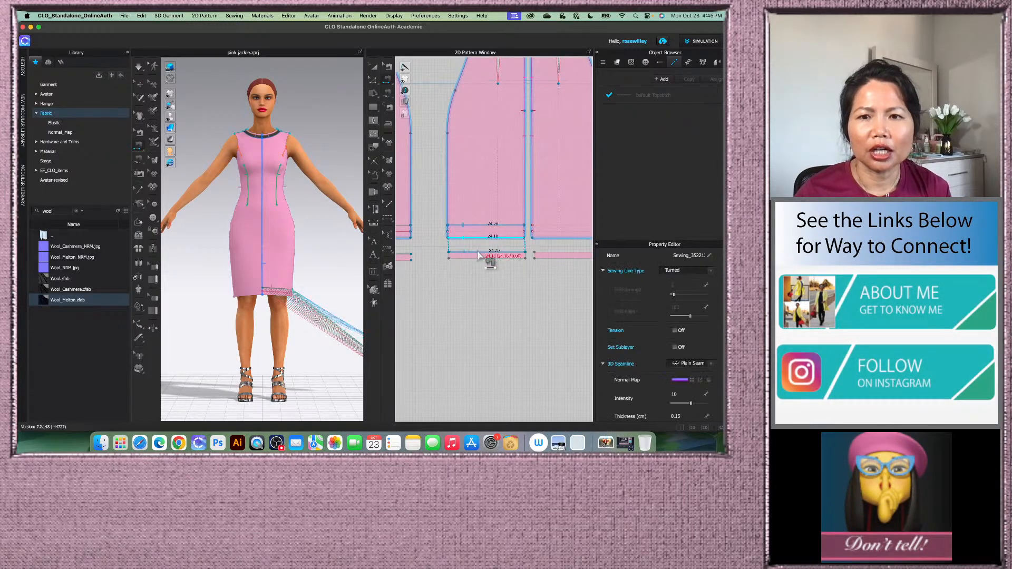
scroll(478, 255, "down", 3)
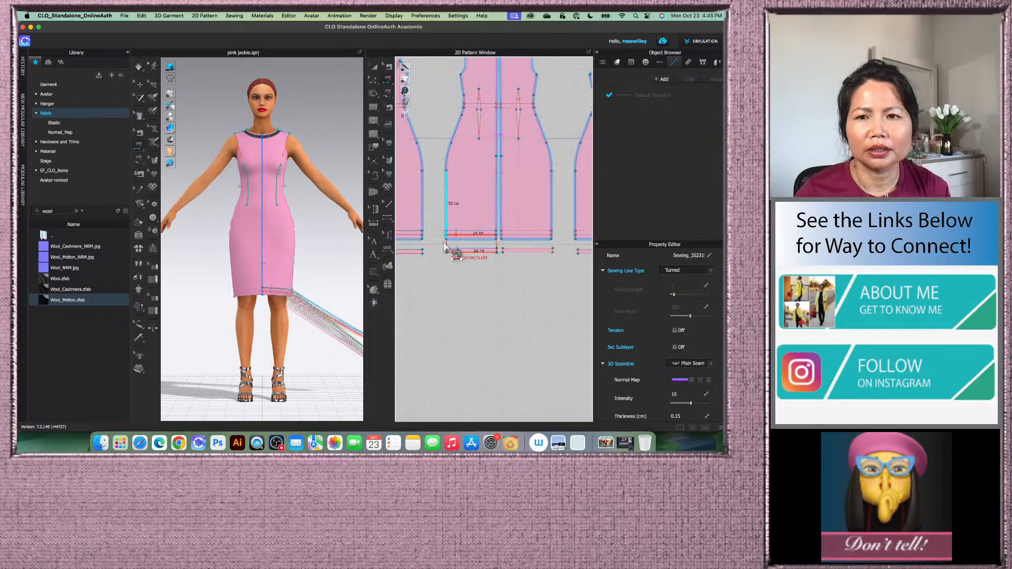
left_click(524, 233)
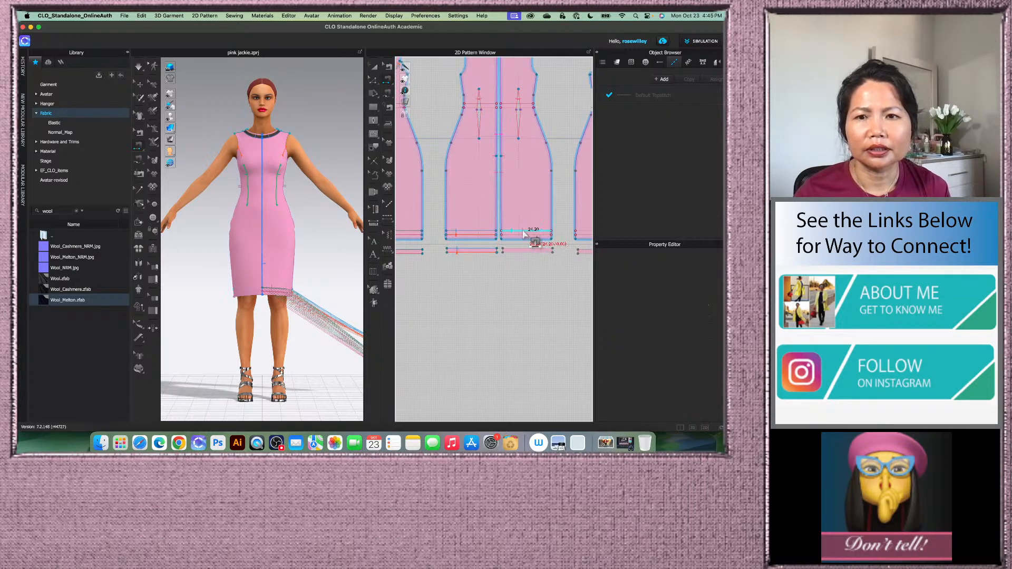
left_click(521, 248)
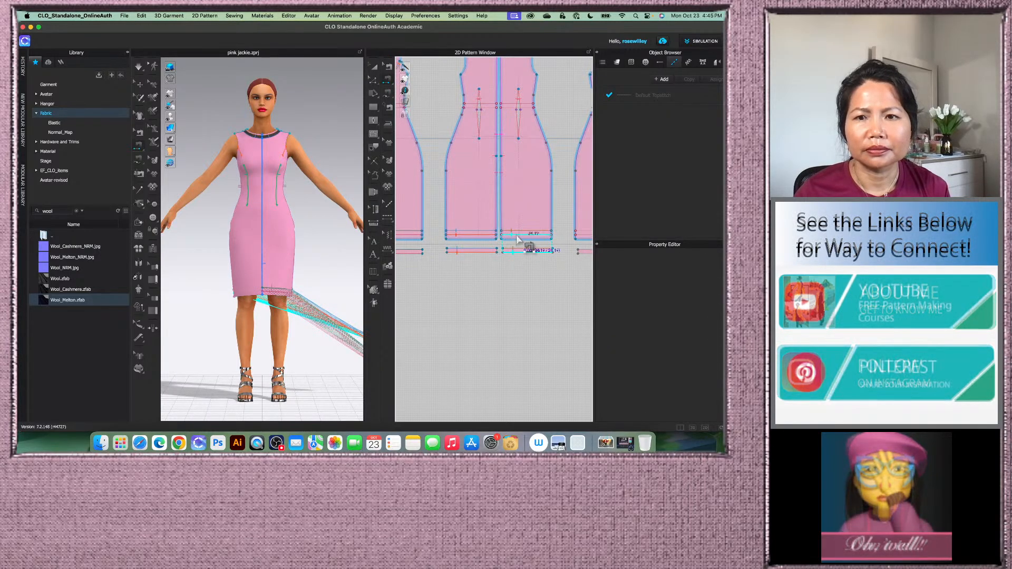
scroll(462, 247, "down", 4)
Segment-sew the upper and lower edges of the remaining outer hem strip to the hem lines on the other outer dress piece.
scroll(495, 254, "up", 5)
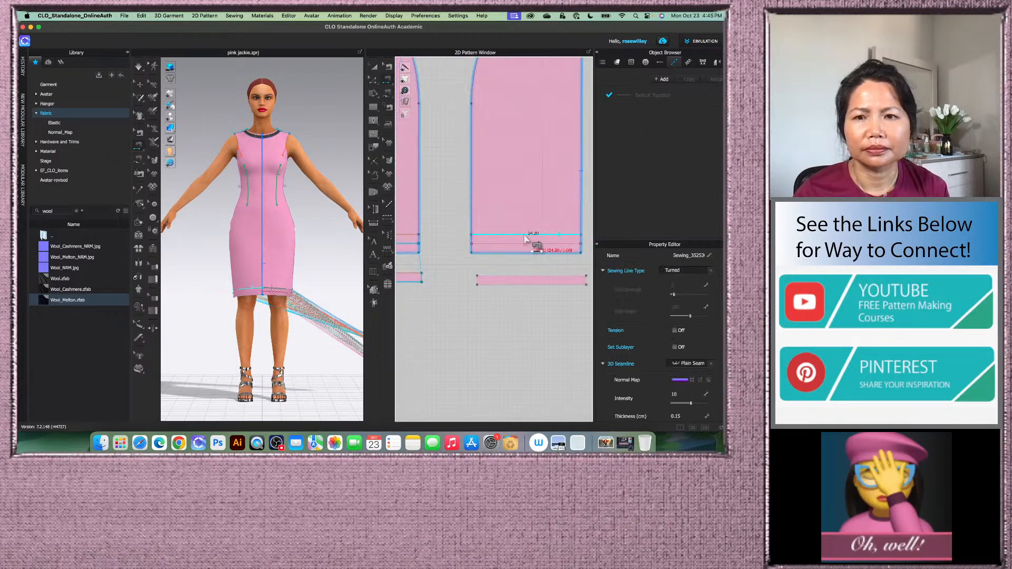
left_click(499, 236)
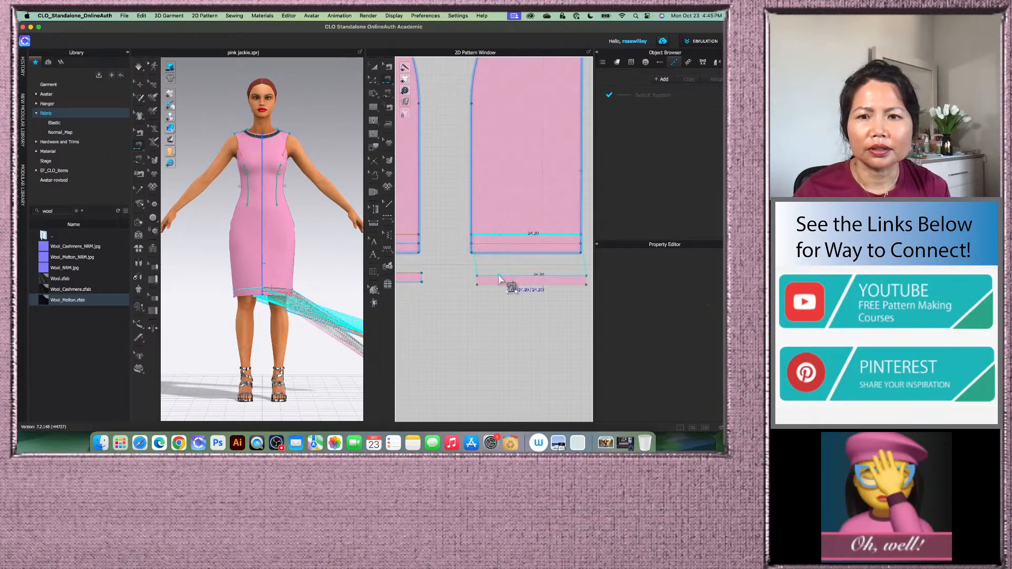
left_click(506, 276)
left_click(498, 245)
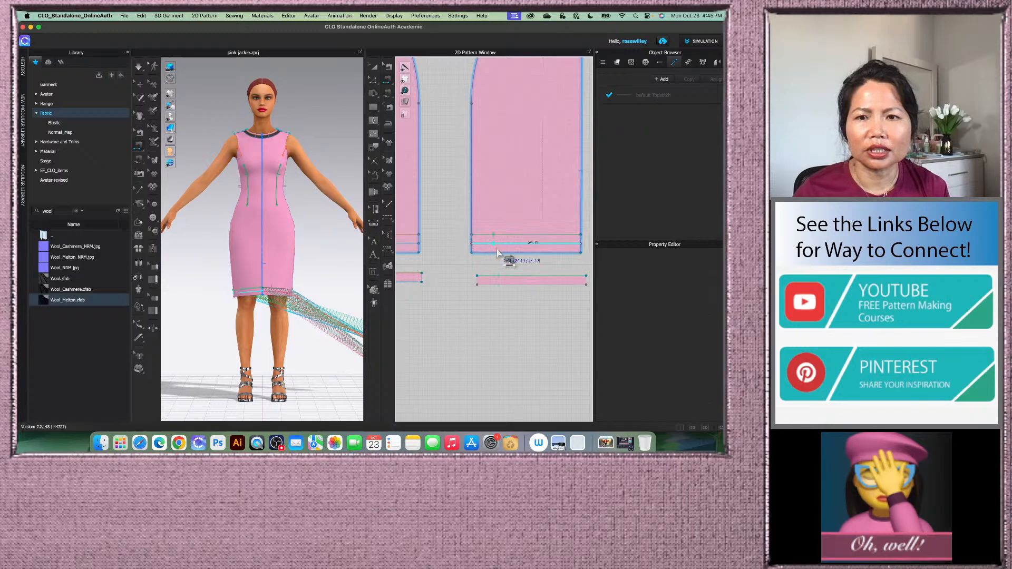
left_click(498, 288)
scroll(498, 285, "down", 5)
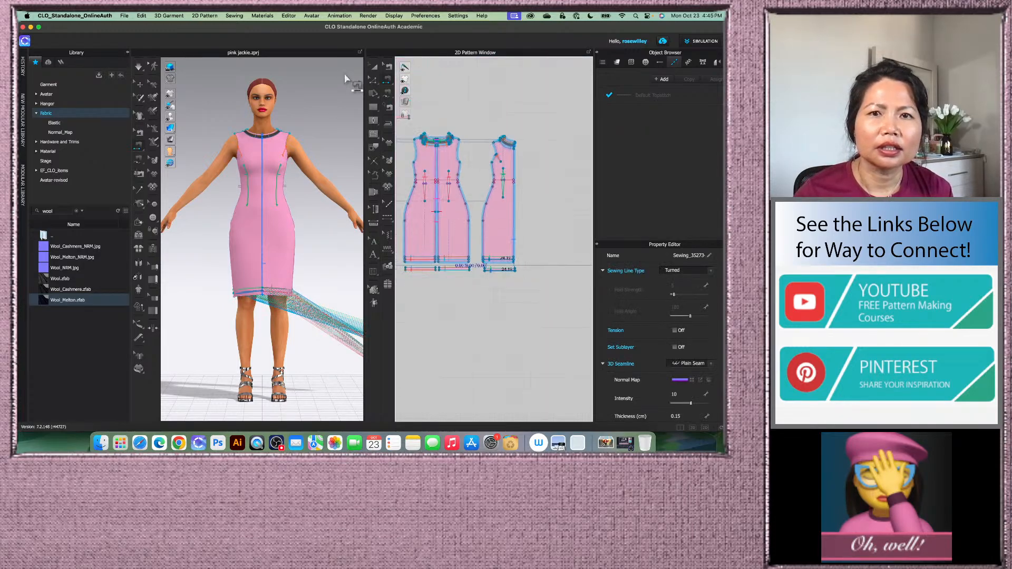
Select the four hem strips and move them in 3D to the hem of the dress on the avatar.
left_click(374, 67)
scroll(469, 264, "down", 3)
scroll(323, 285, "down", 2)
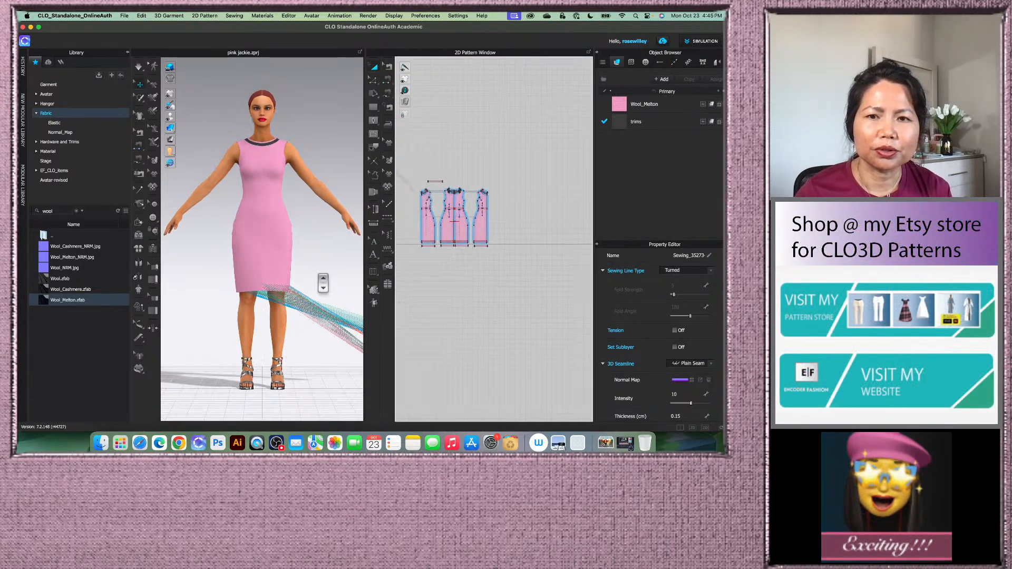
scroll(440, 258, "up", 4)
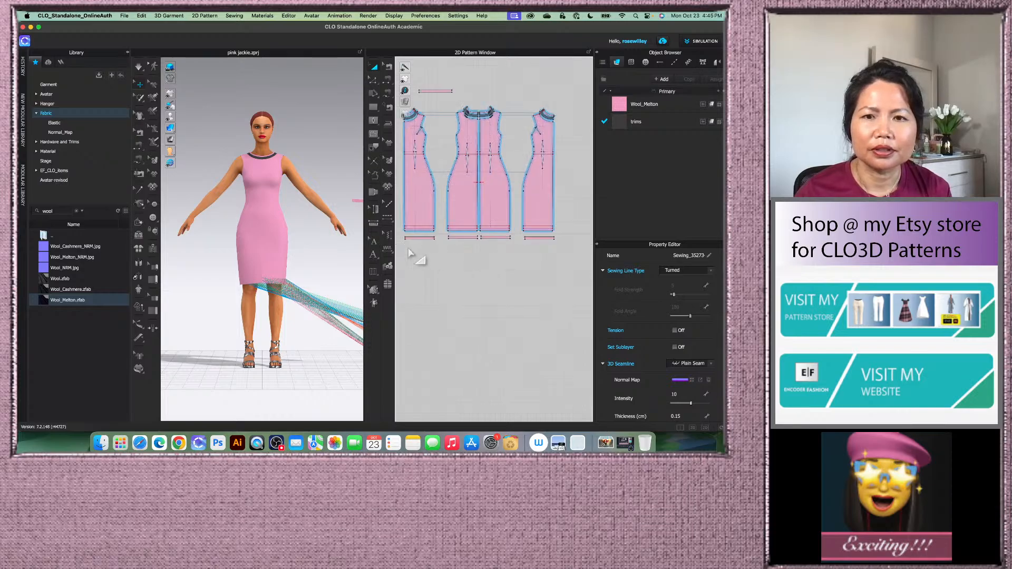
left_click_drag(399, 238, 599, 287)
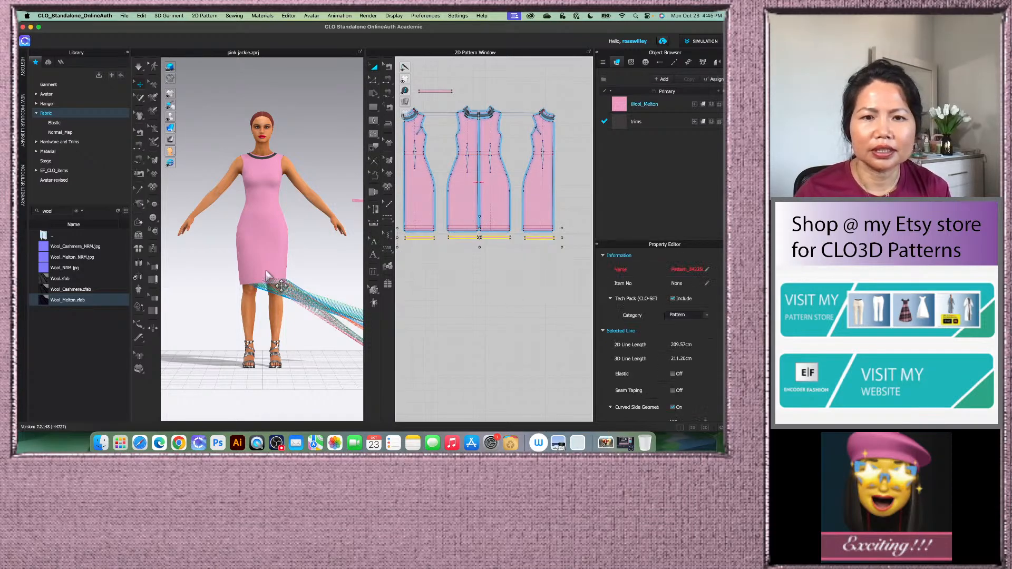
scroll(250, 257, "down", 2)
scroll(249, 257, "down", 2)
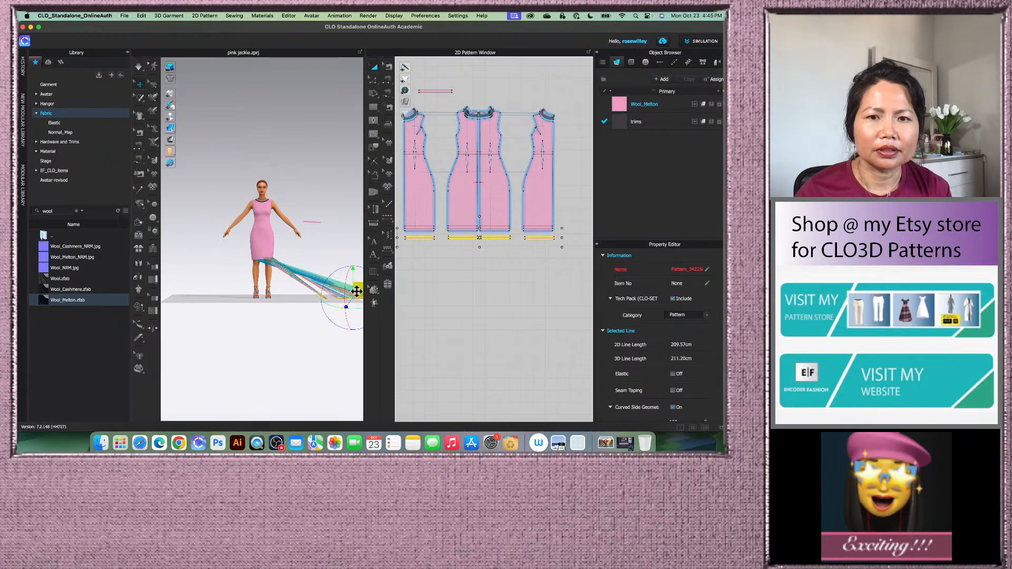
left_click_drag(357, 287, 270, 263)
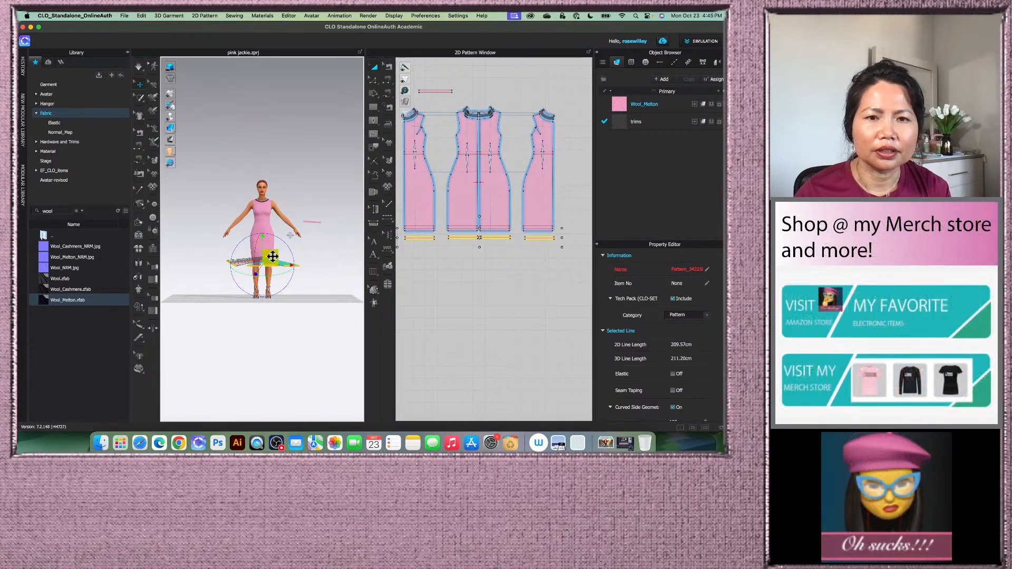
Apply Superimpose (Over) to the selected hem strips so they lie on the dress hem.
right_click(275, 262)
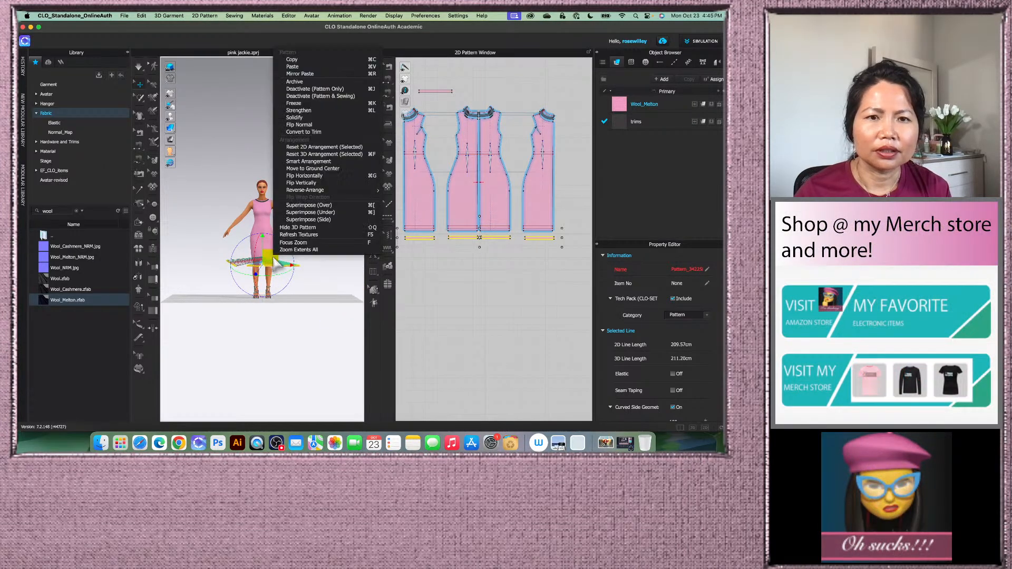
left_click(339, 205)
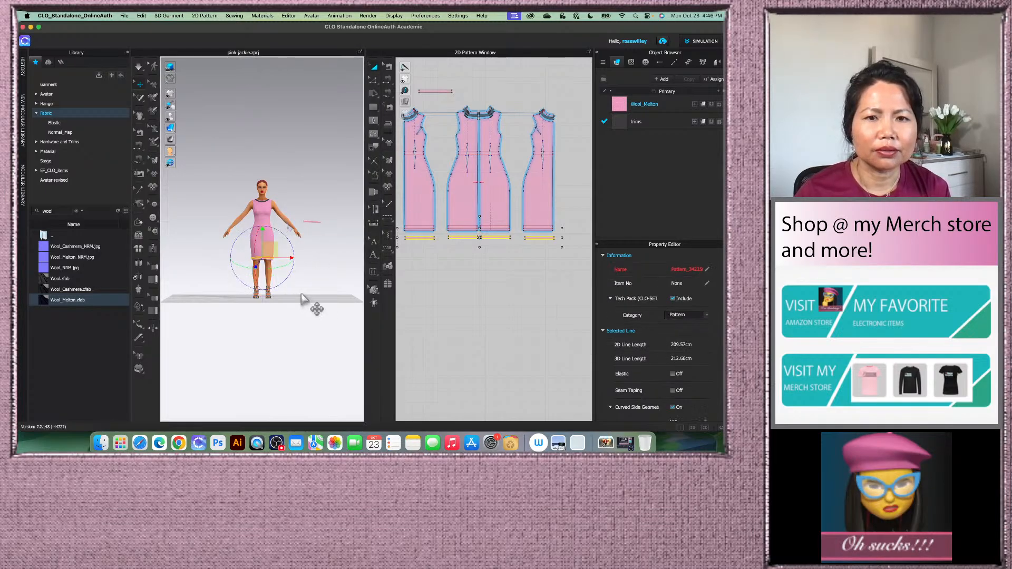
scroll(306, 317, "up", 5)
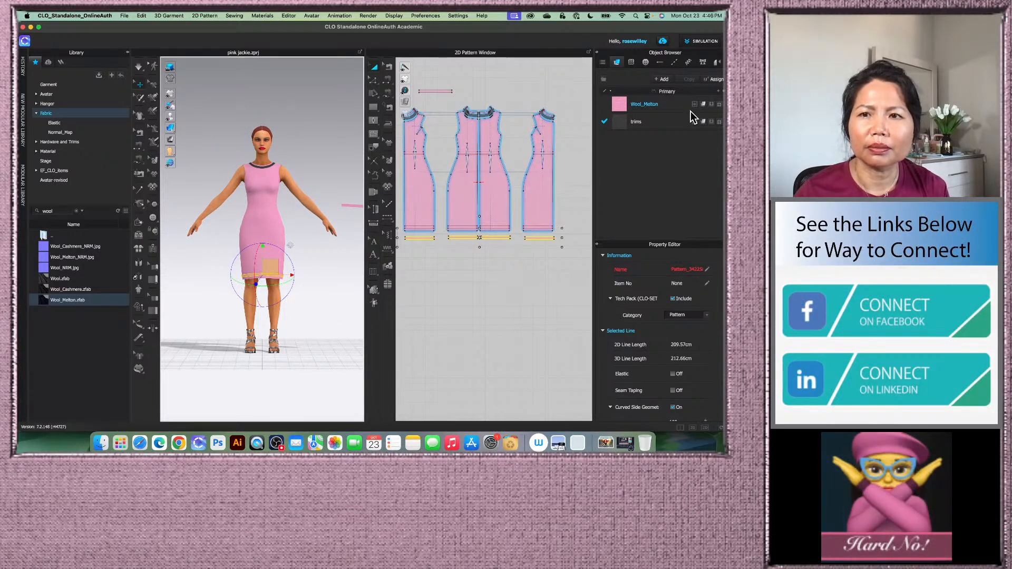
Assign the trims fabric to the four selected hem strips and clear the selection.
left_click(712, 123)
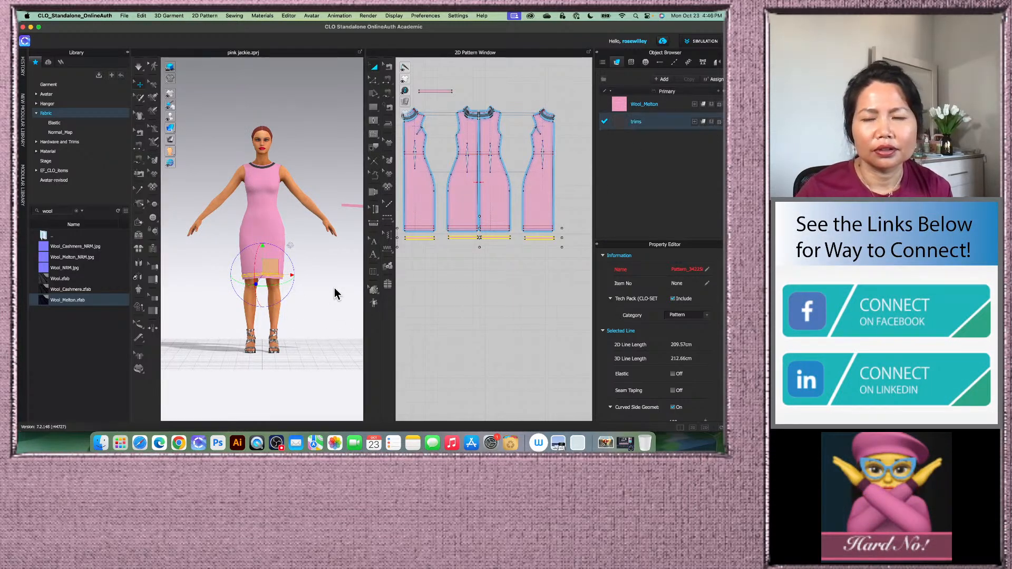
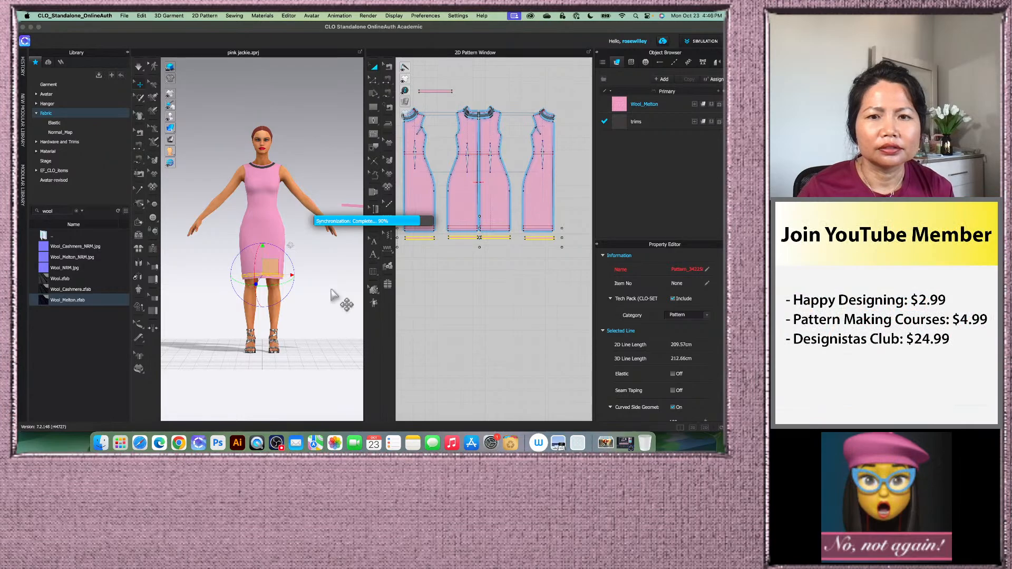
left_click(311, 293)
scroll(311, 293, "up", 5)
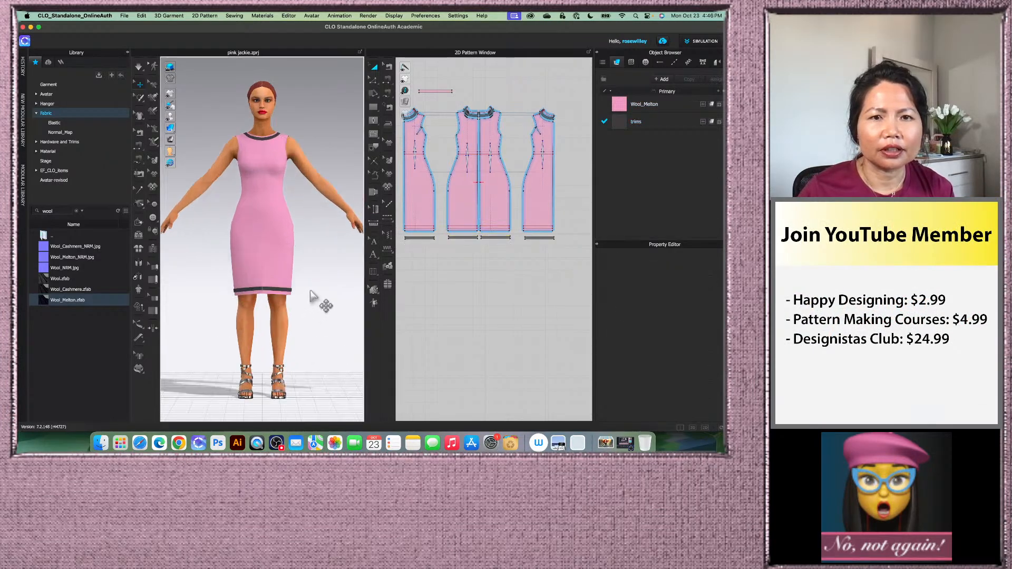
scroll(311, 294, "down", 2)
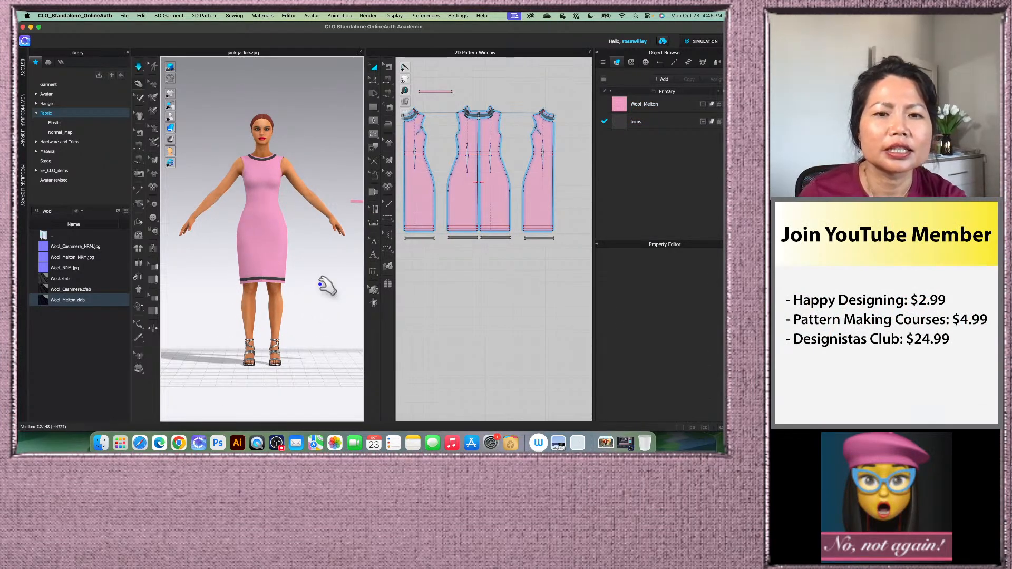
scroll(316, 286, "down", 3)
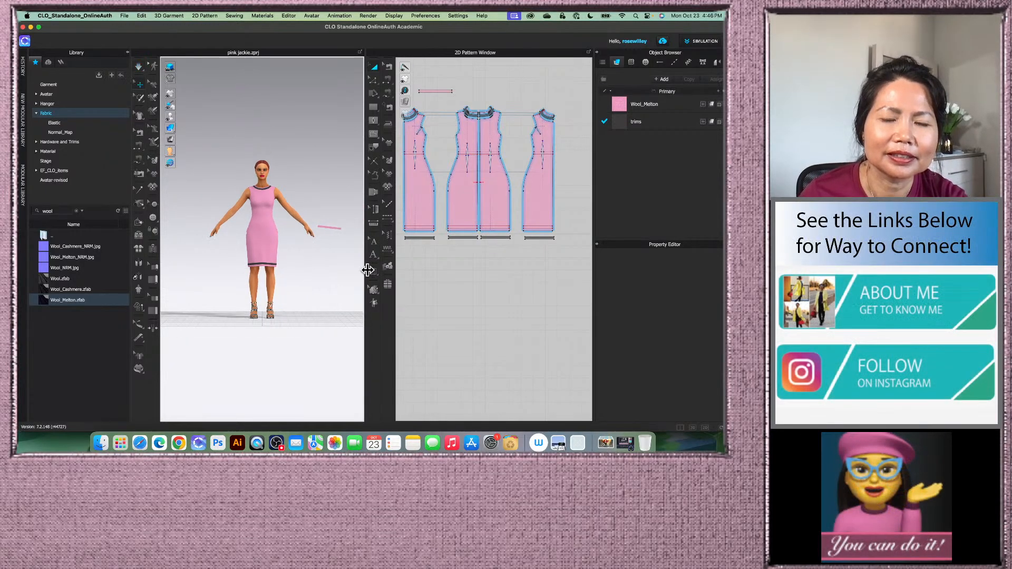
Select all the dress and trim pattern pieces and apply Strengthen to them.
scroll(480, 264, "down", 3)
left_click_drag(426, 175, 561, 307)
right_click(508, 236)
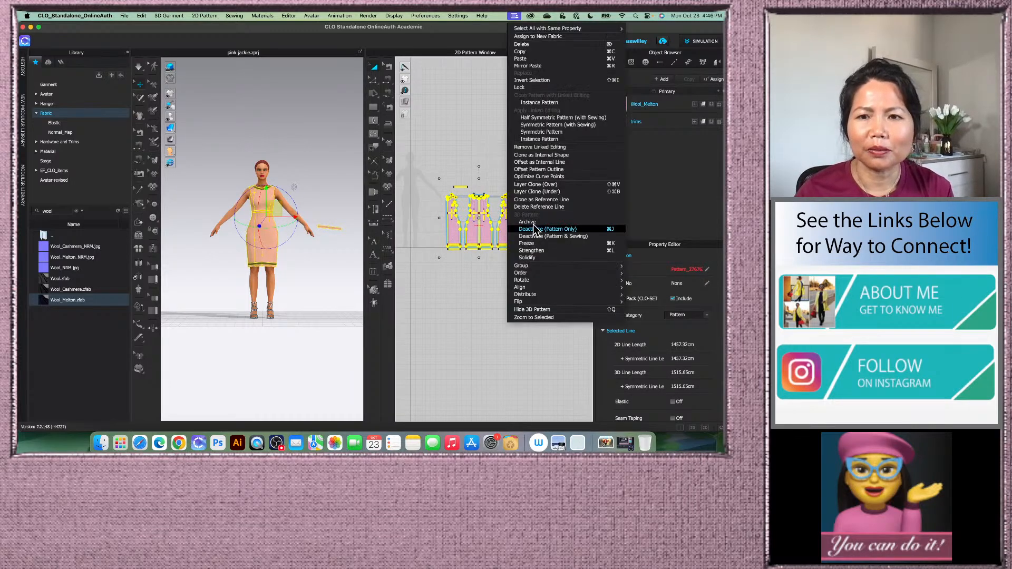
left_click(529, 251)
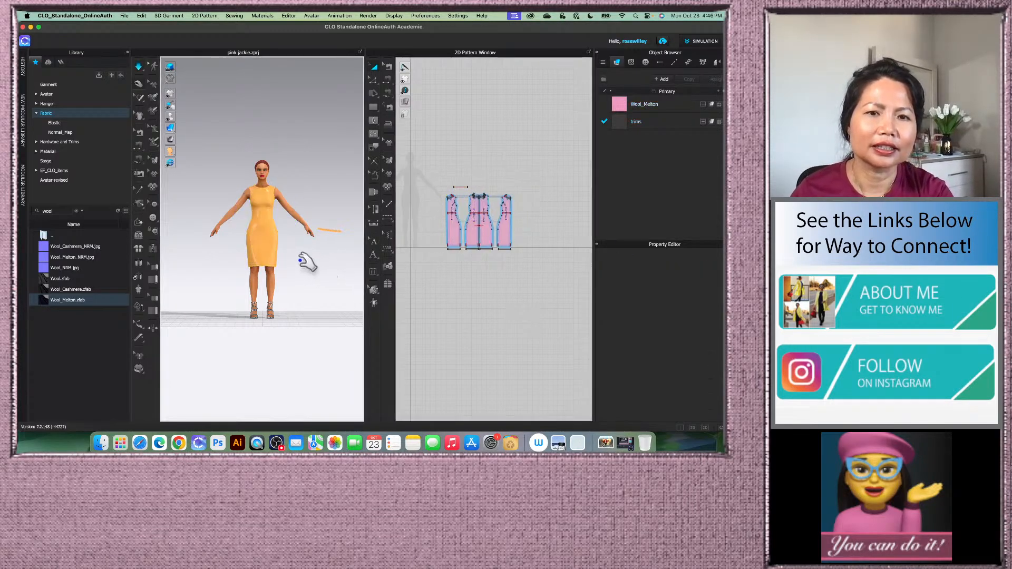
Examine the back of the strengthened dress in 3D and the layout of the waist, hem and neckline strips in 2D.
scroll(311, 263, "up", 5)
right_click_drag(329, 264, 294, 263)
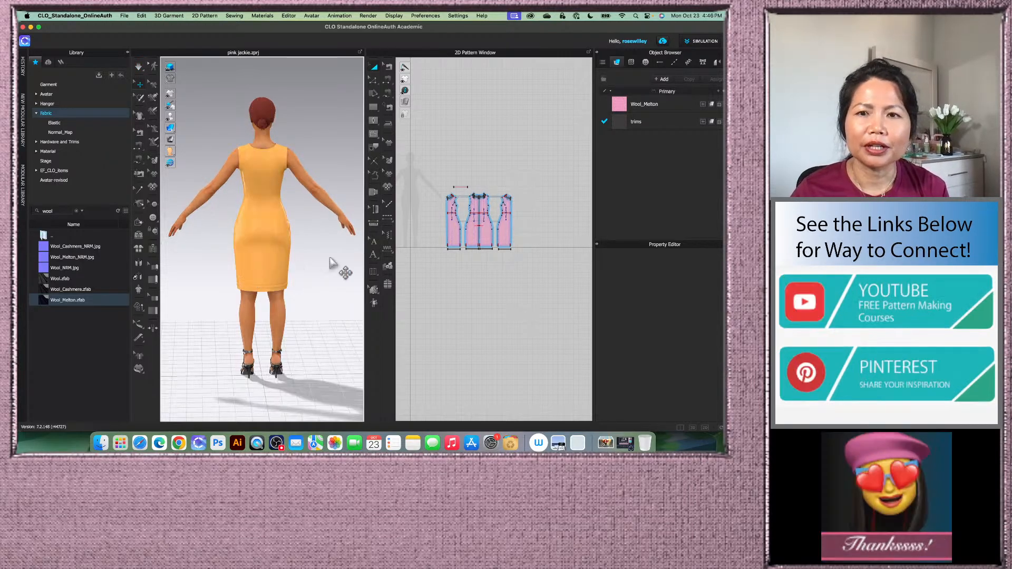
scroll(434, 232, "up", 5)
scroll(428, 236, "down", 2)
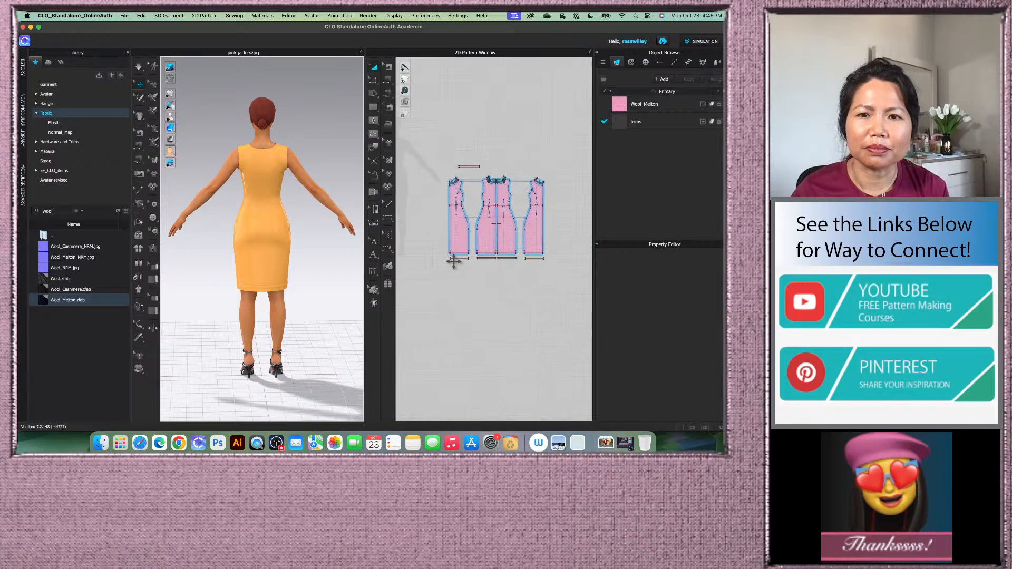
scroll(478, 218, "up", 4)
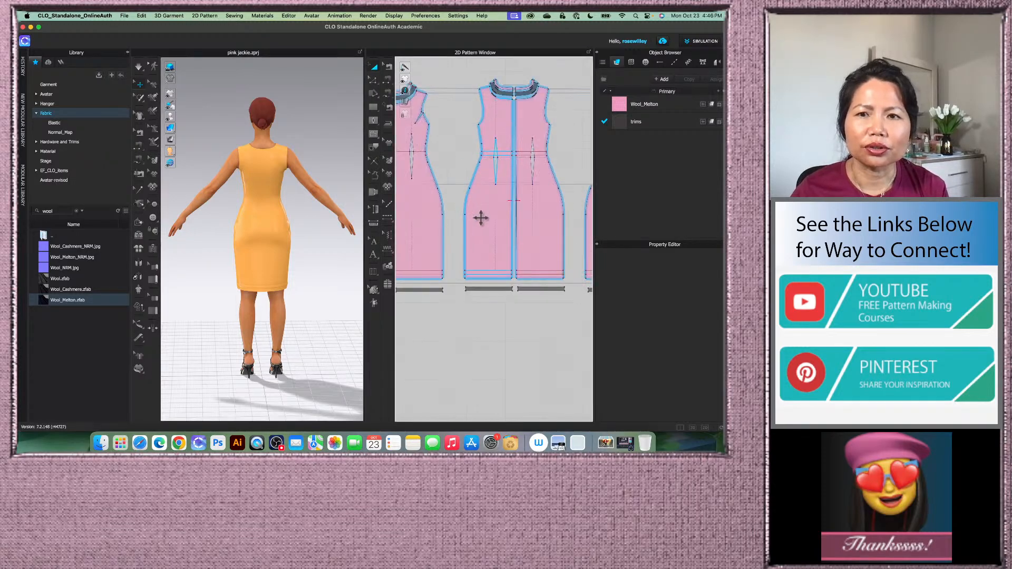
scroll(479, 221, "down", 2)
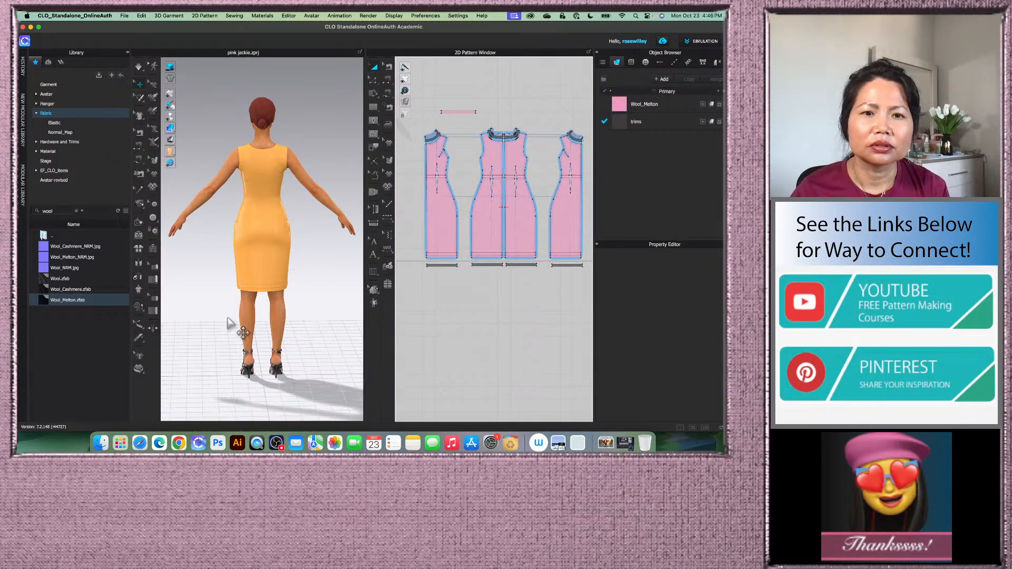
scroll(445, 203, "up", 2)
scroll(464, 108, "down", 3)
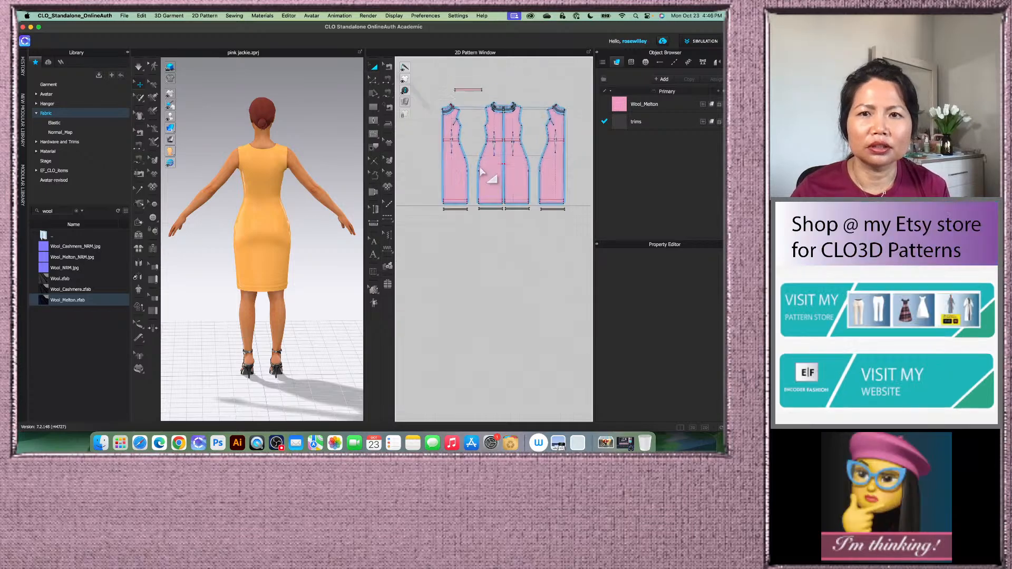
scroll(470, 99, "up", 3)
scroll(471, 100, "down", 3)
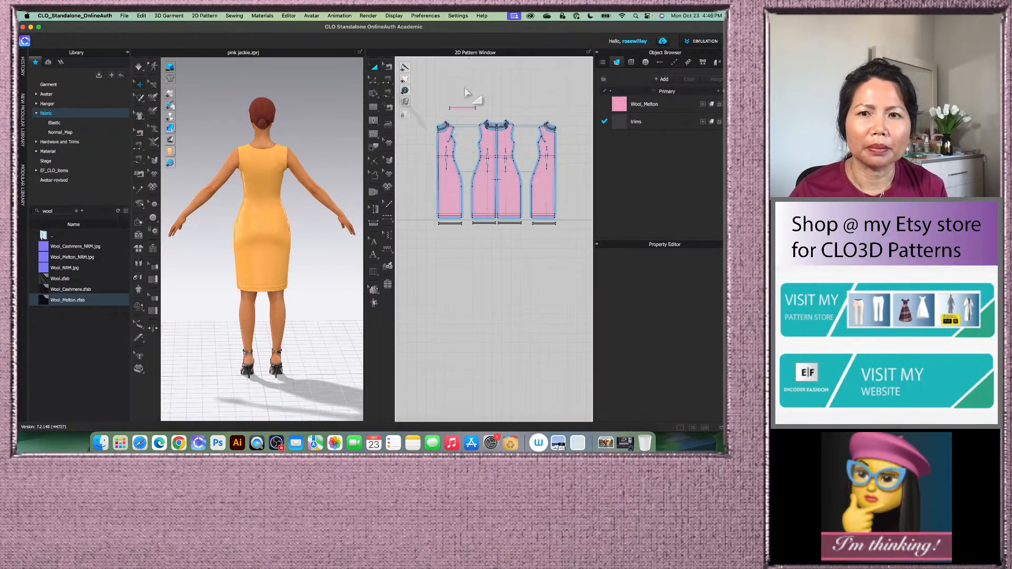
Copy the pink waist strip, paste the duplicate level with the original above the dress pieces, and clear the selection.
left_click(462, 107)
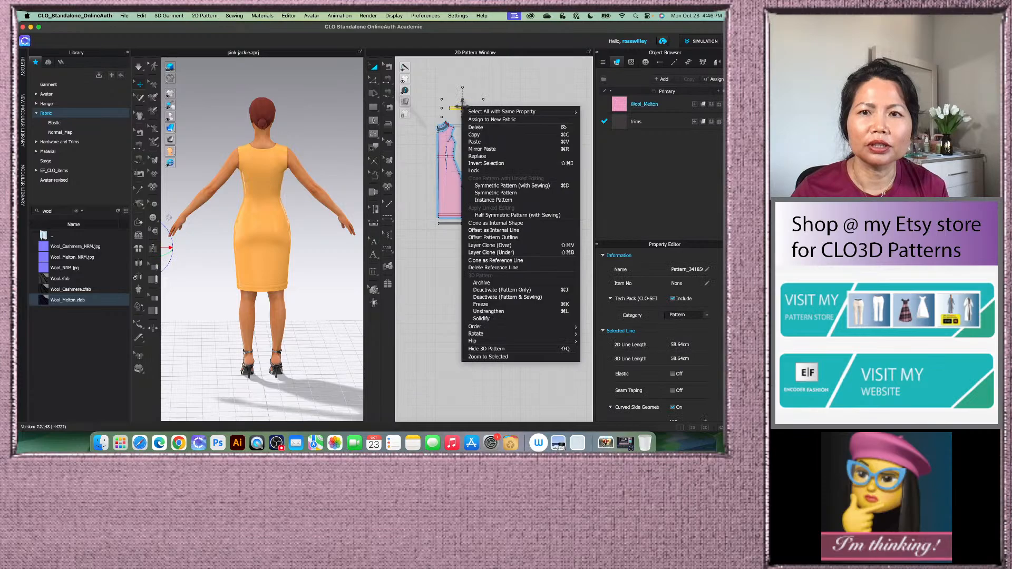
left_click(482, 135)
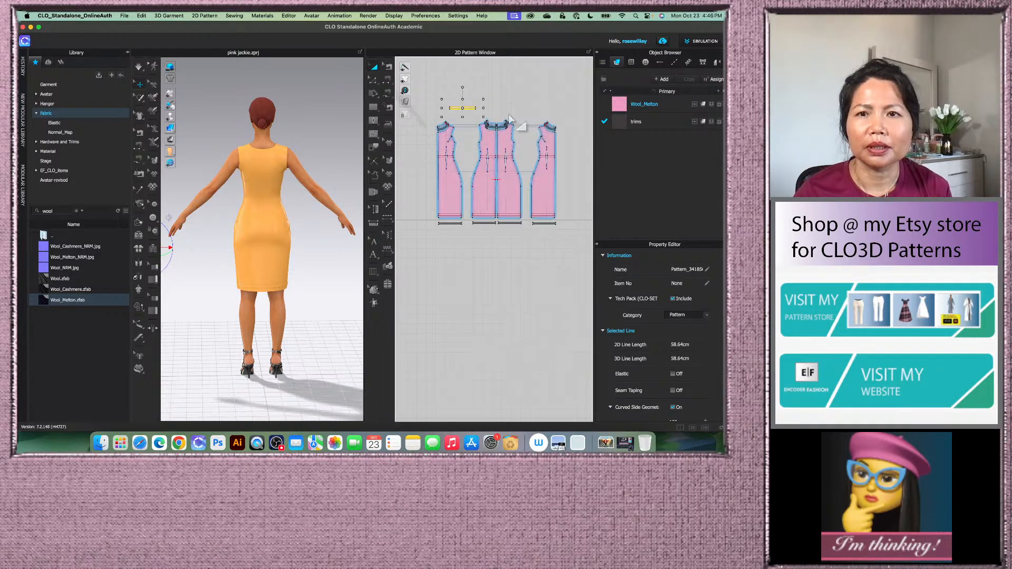
right_click(516, 107)
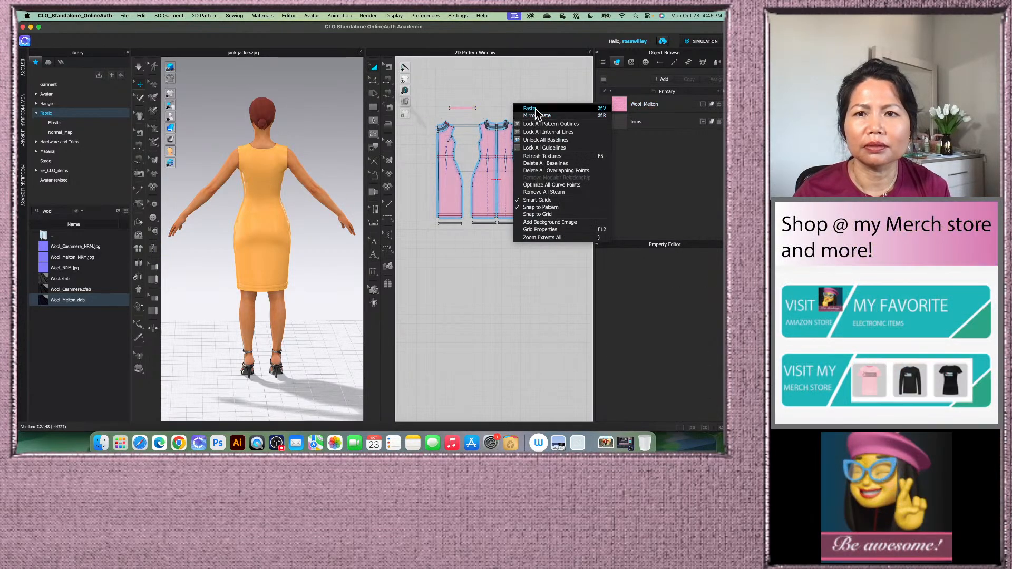
left_click(529, 109)
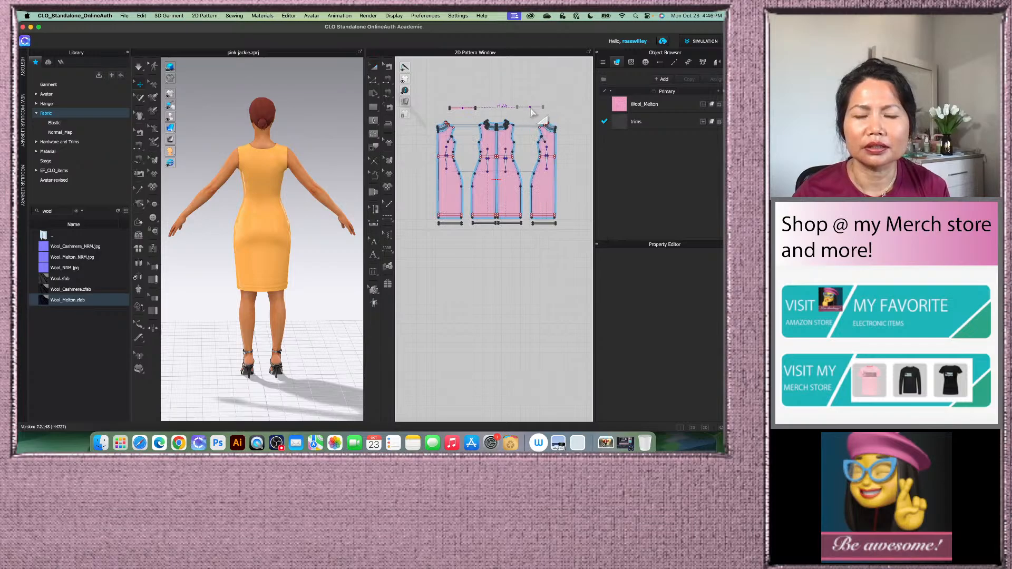
left_click(531, 113)
scroll(526, 117, "up", 4)
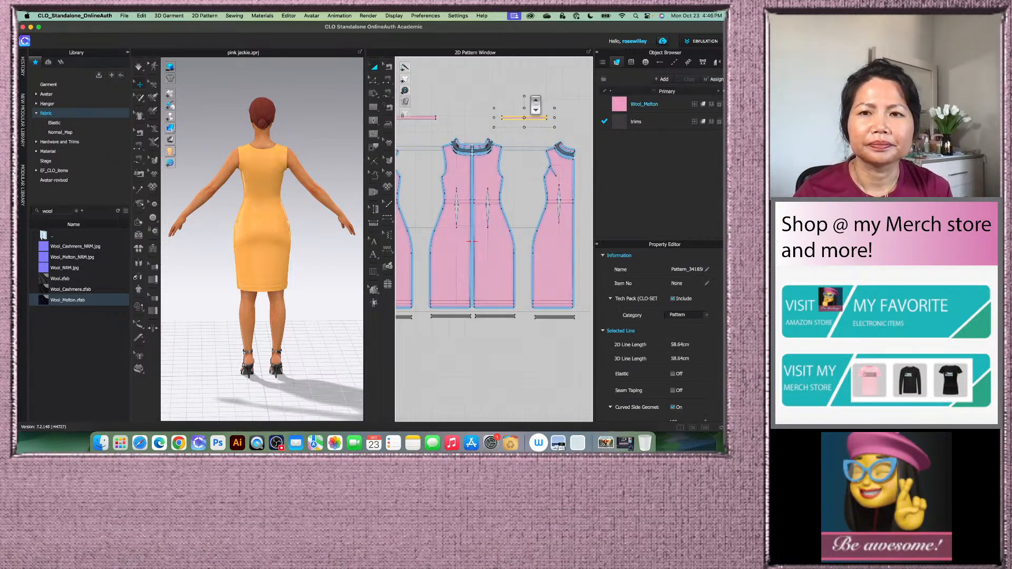
scroll(525, 117, "down", 3)
left_click(491, 99)
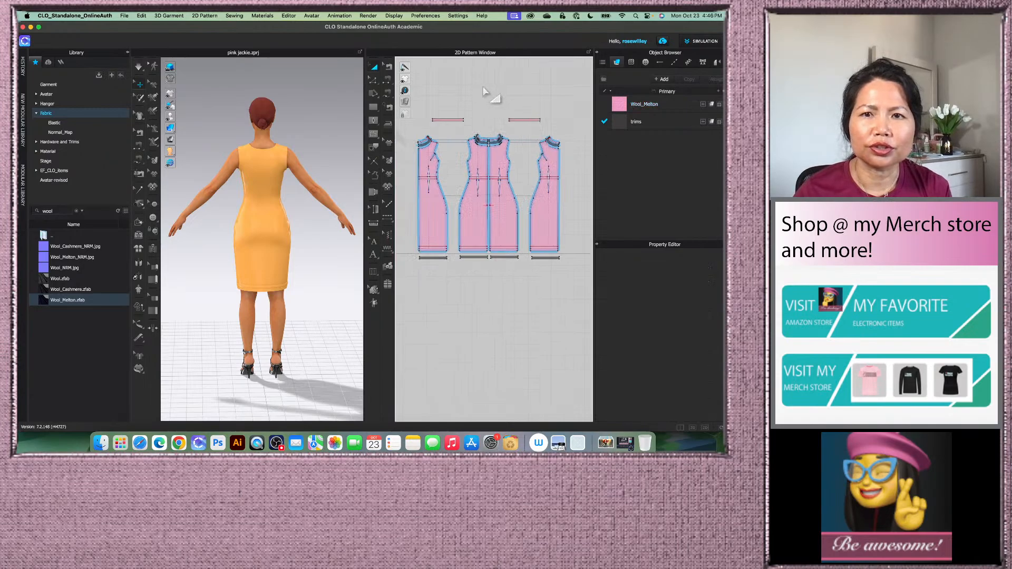
Try to segment-sew the upper and lower edges of the original waist strip to the waist lines on the left outer dress piece.
left_click(387, 79)
scroll(422, 184, "up", 3)
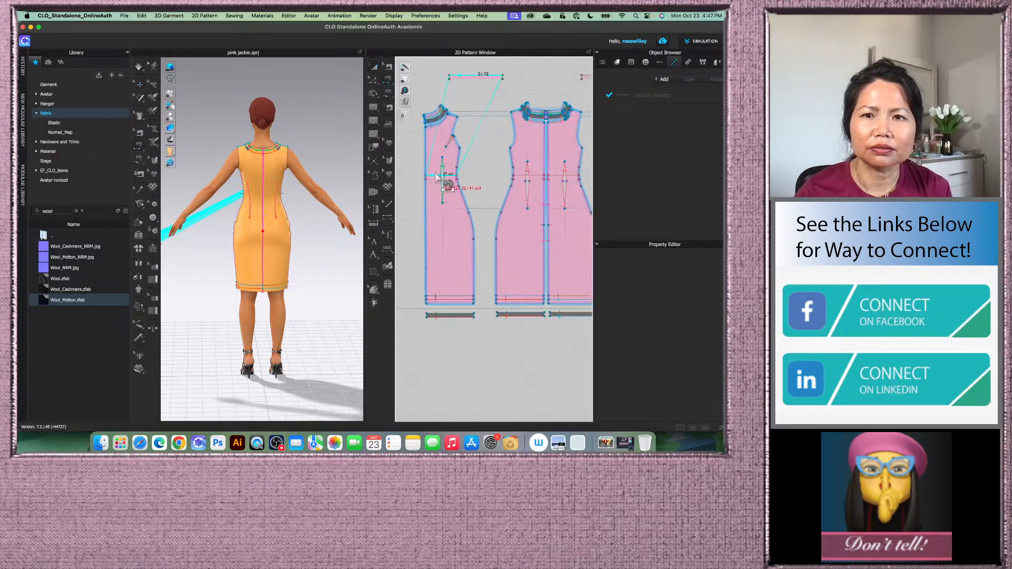
left_click(435, 174)
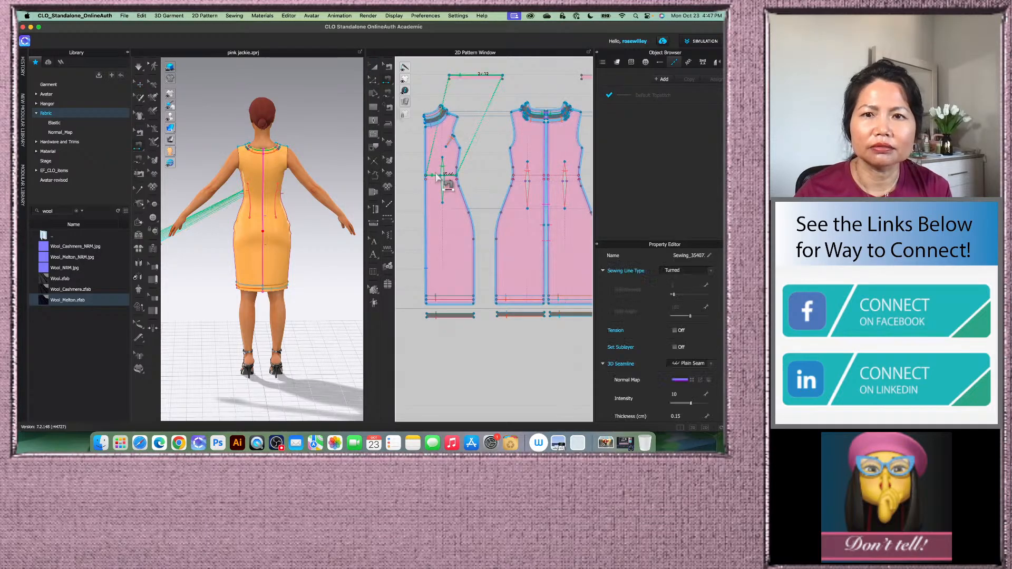
left_click(469, 80)
left_click(434, 183)
scroll(437, 197, "down", 5)
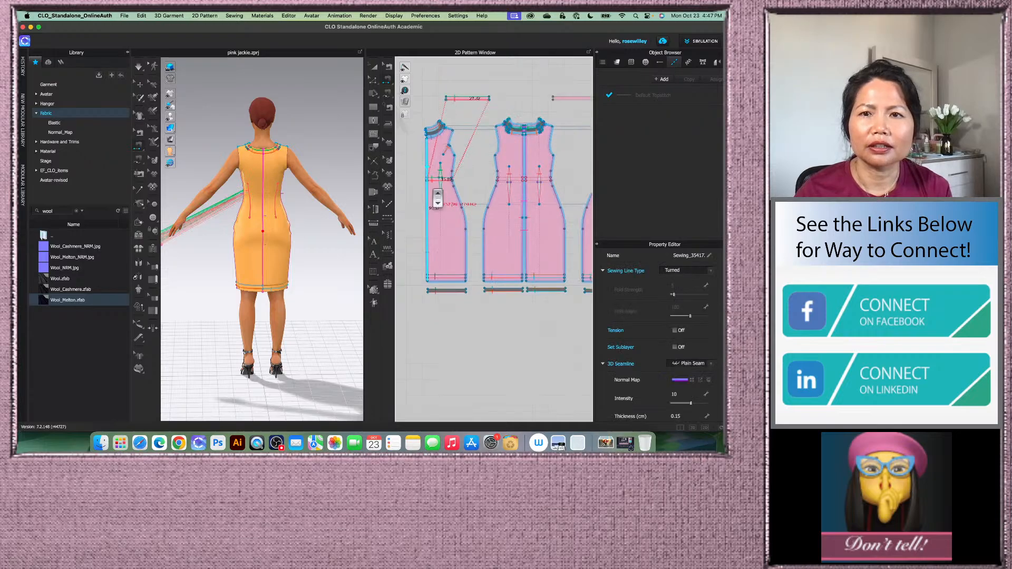
scroll(524, 132, "up", 5)
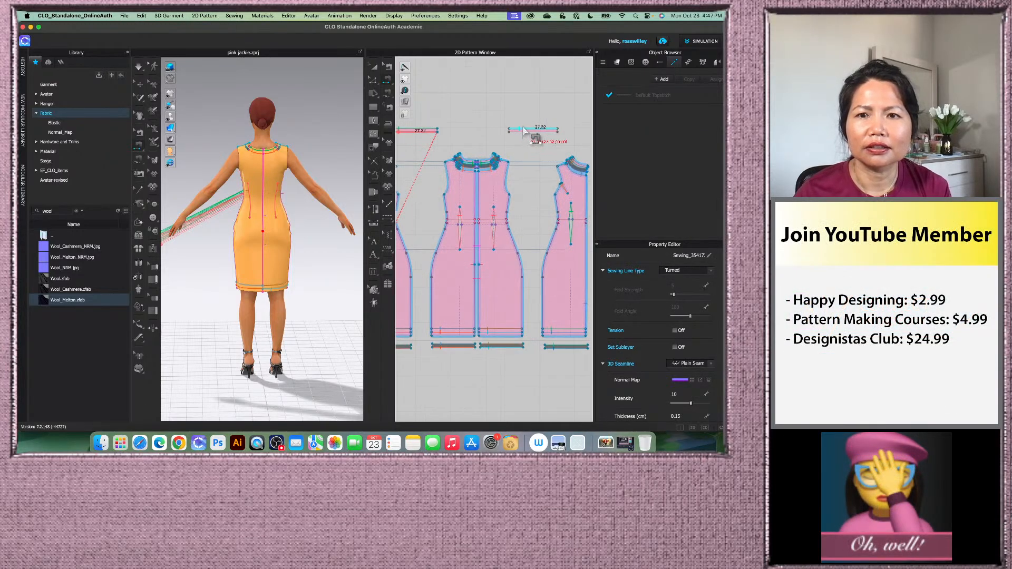
scroll(525, 132, "down", 2)
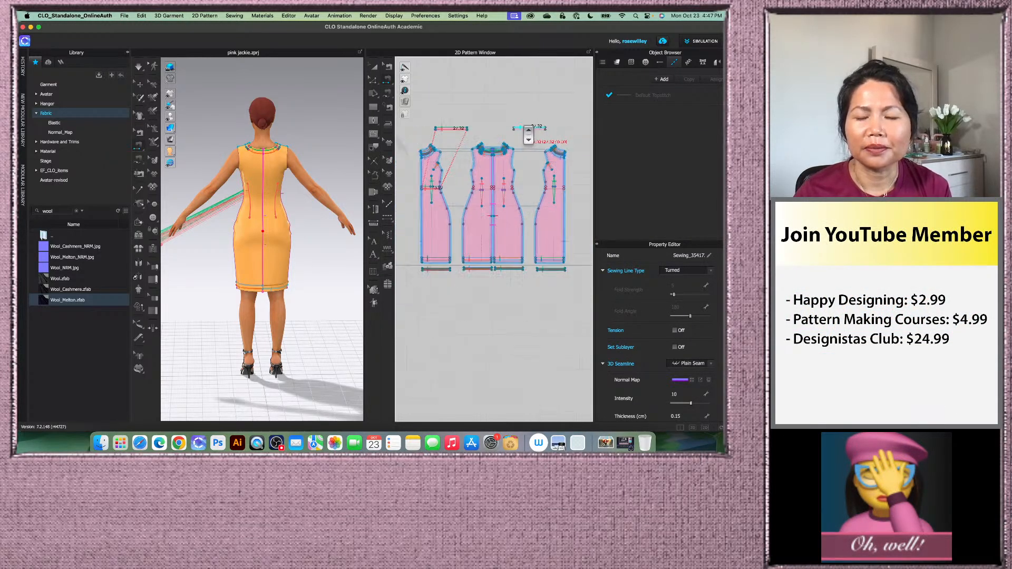
left_click(529, 129)
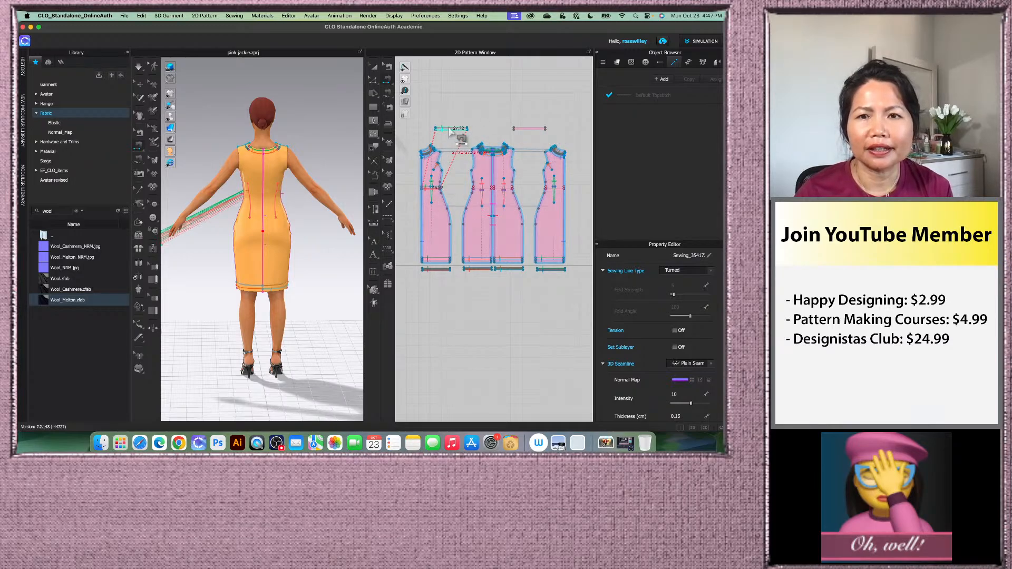
left_click(451, 129)
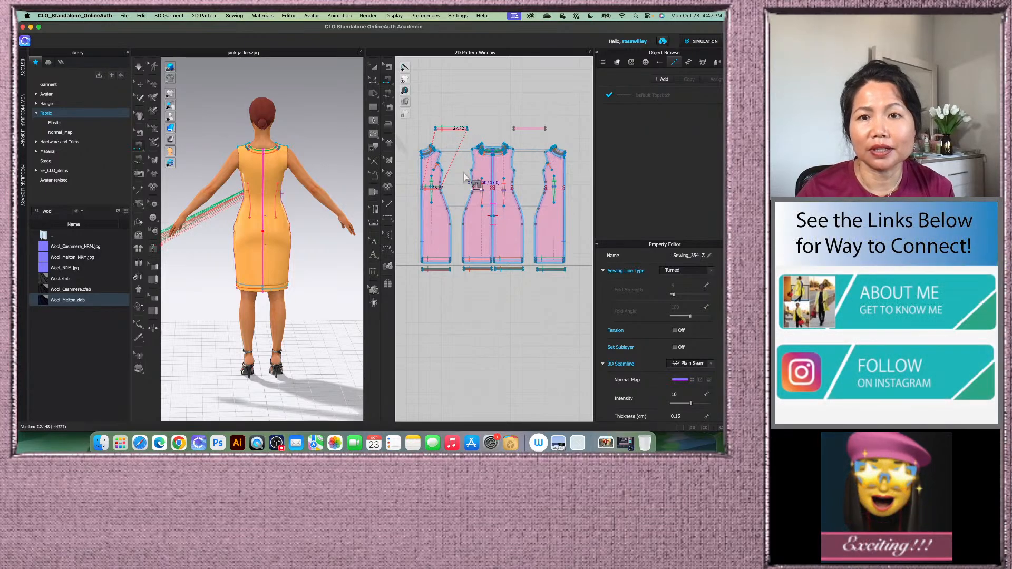
Delete the two seams joining the original waist strip to the left outer dress piece.
left_click(389, 67)
left_click_drag(424, 112, 482, 134)
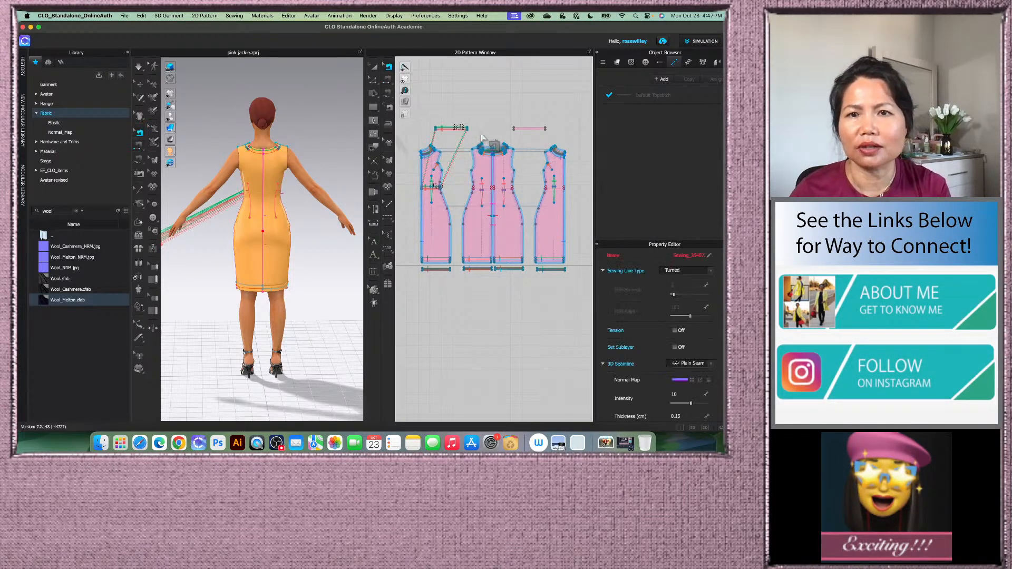
key("Delete")
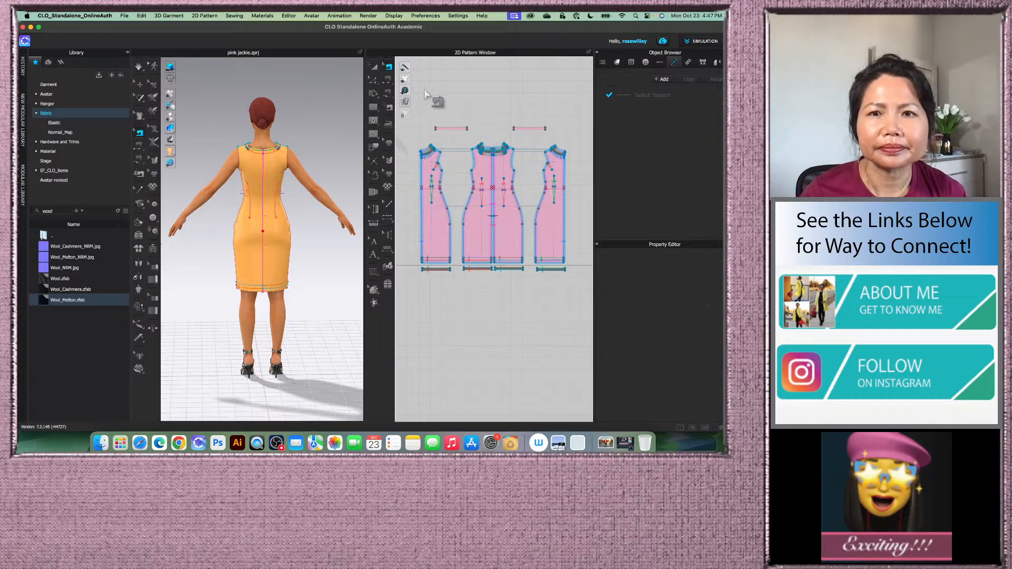
M:N free-sew the original waist strip's upper edge to the upper waist lines of the left outer and left centre dress pieces.
left_click(389, 80)
left_click(416, 86)
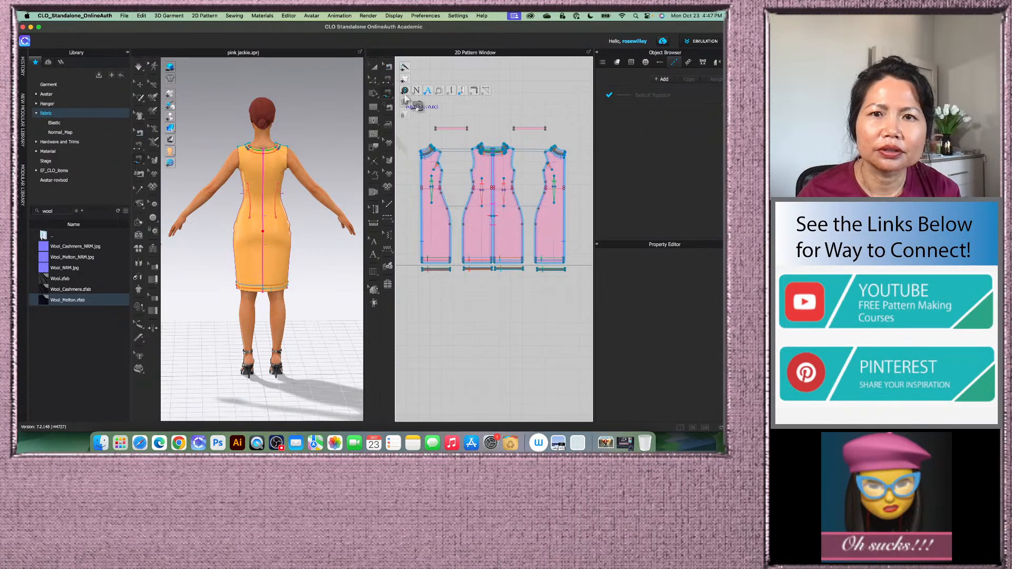
left_click(388, 95)
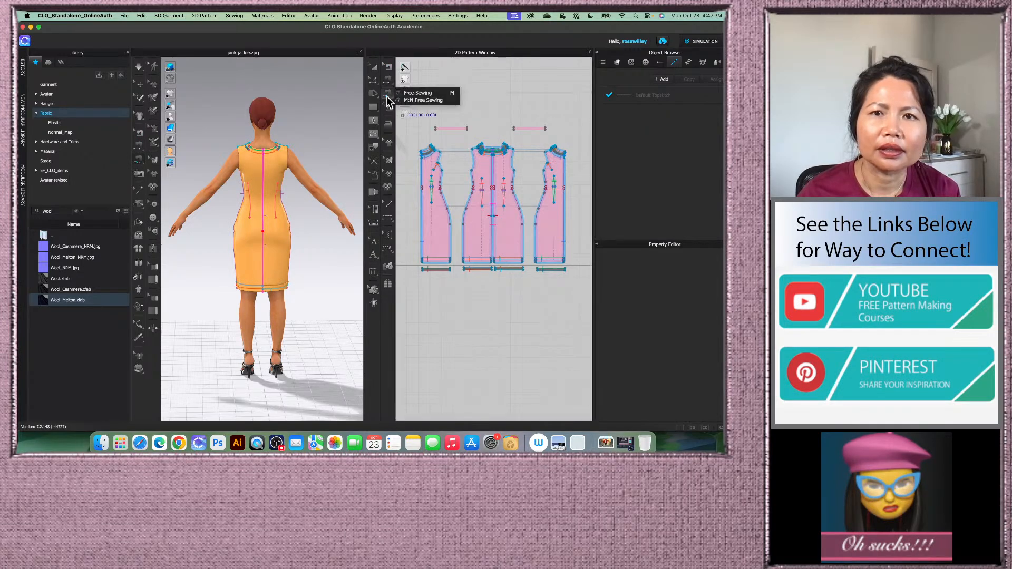
left_click(415, 99)
scroll(437, 129, "up", 3)
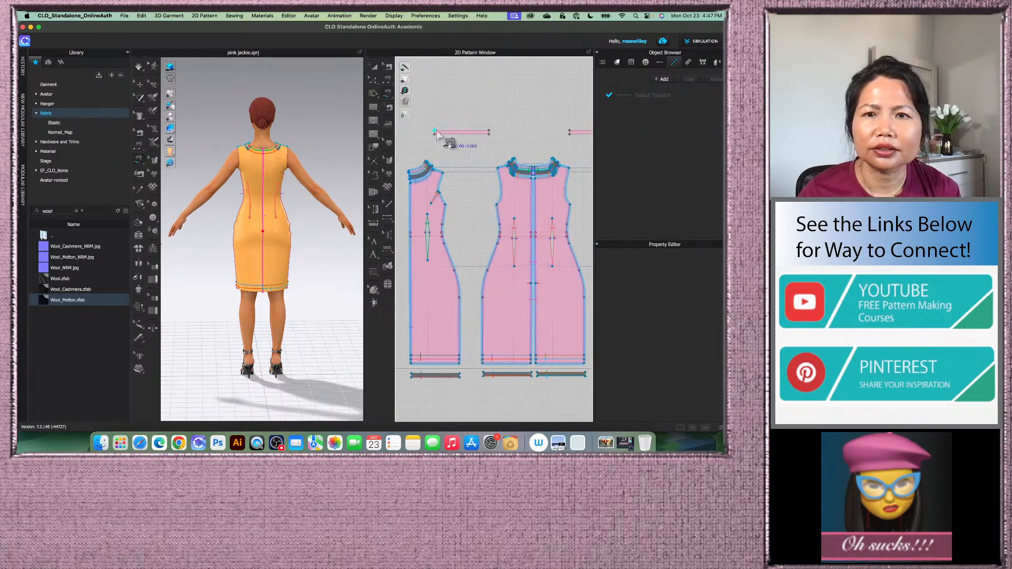
left_click(436, 132)
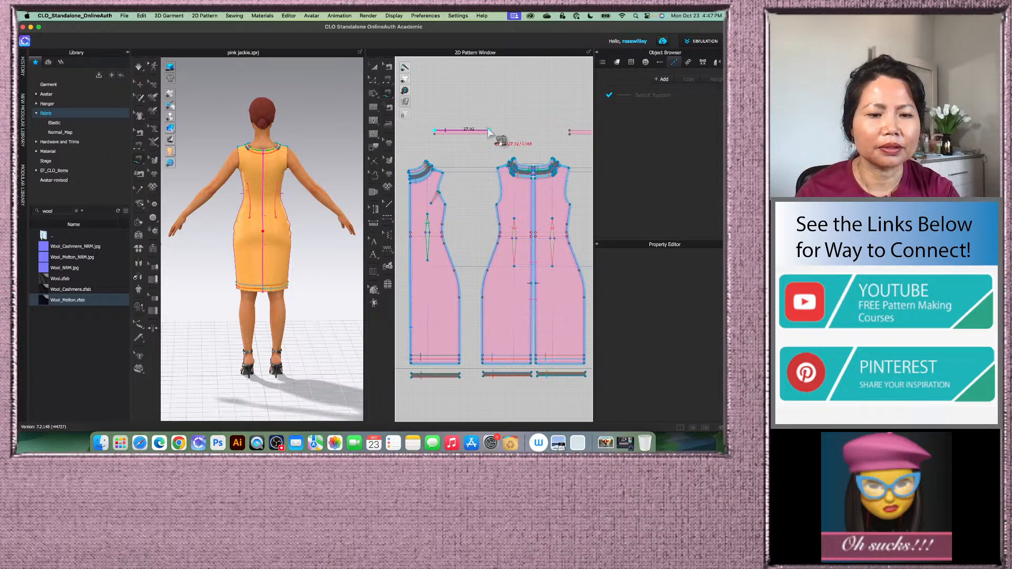
left_click(489, 132)
scroll(422, 233, "up", 2)
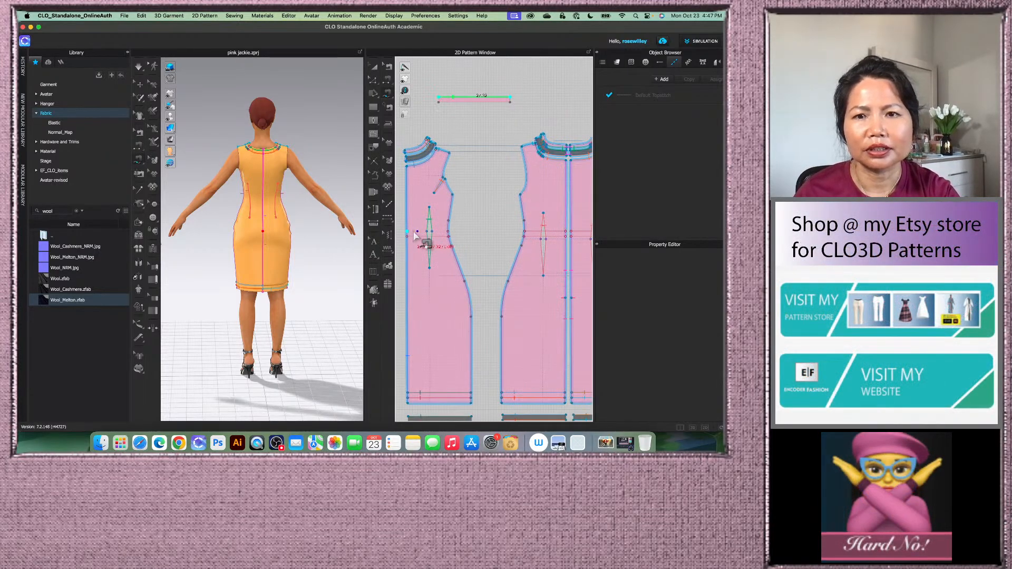
left_click(415, 235)
left_click(448, 235)
scroll(449, 234, "down", 2)
left_click(497, 230)
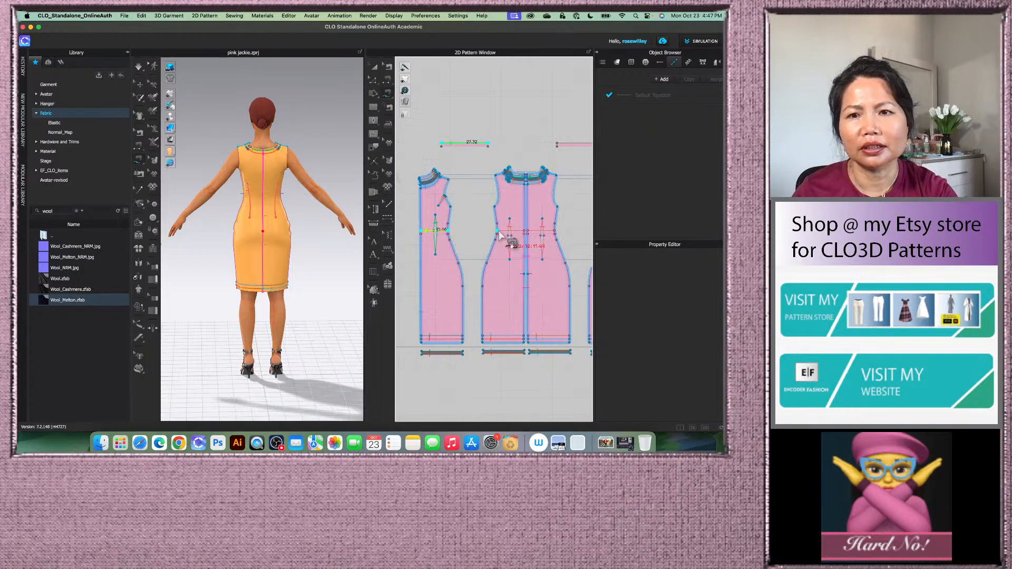
left_click(526, 232)
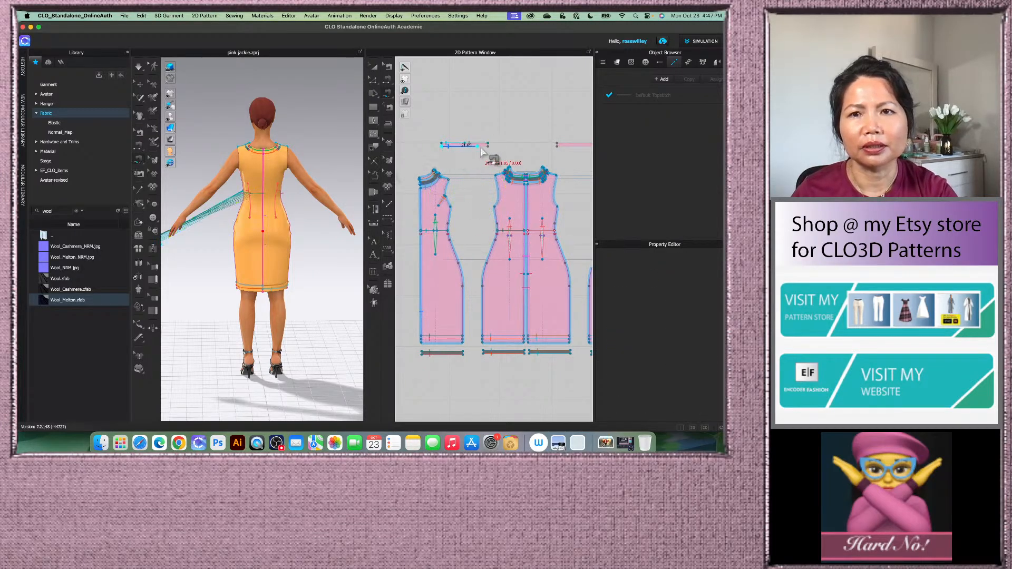
M:N free-sew the original waist strip's lower edge to the lower waist lines of the left outer and left centre dress pieces.
left_click(421, 233)
left_click(448, 235)
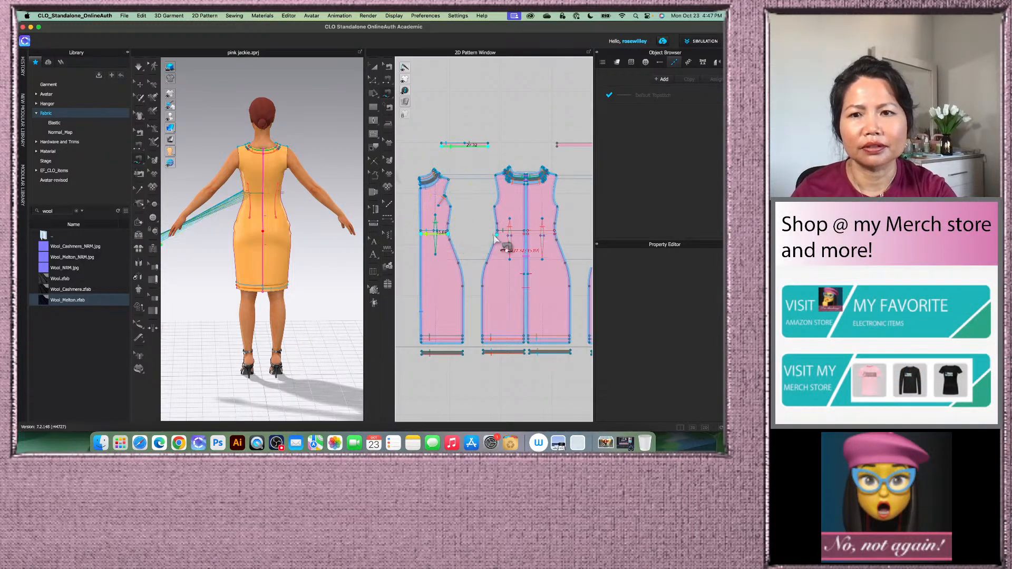
left_click(497, 232)
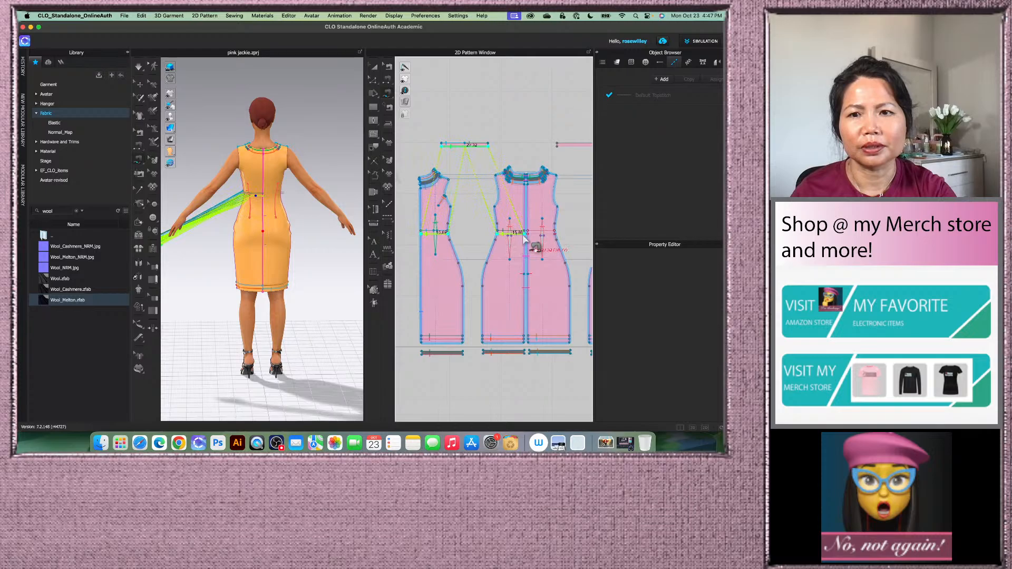
left_click(524, 235, "shift")
M:N free-sew the second waist strip's upper edge to the upper waist lines of the right centre and right outer dress pieces.
scroll(528, 232, "down", 3)
scroll(549, 176, "up", 3)
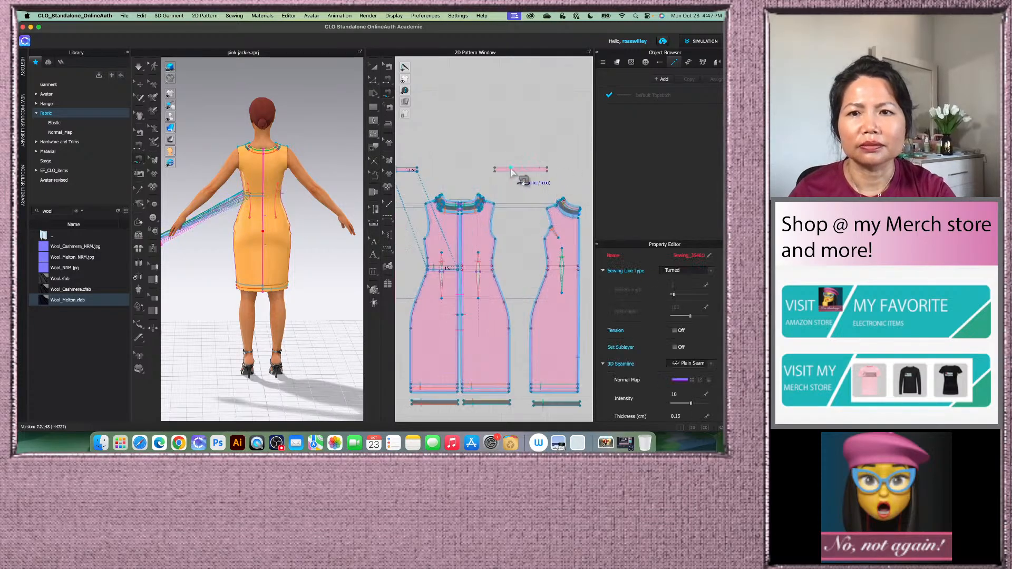
left_click(494, 168)
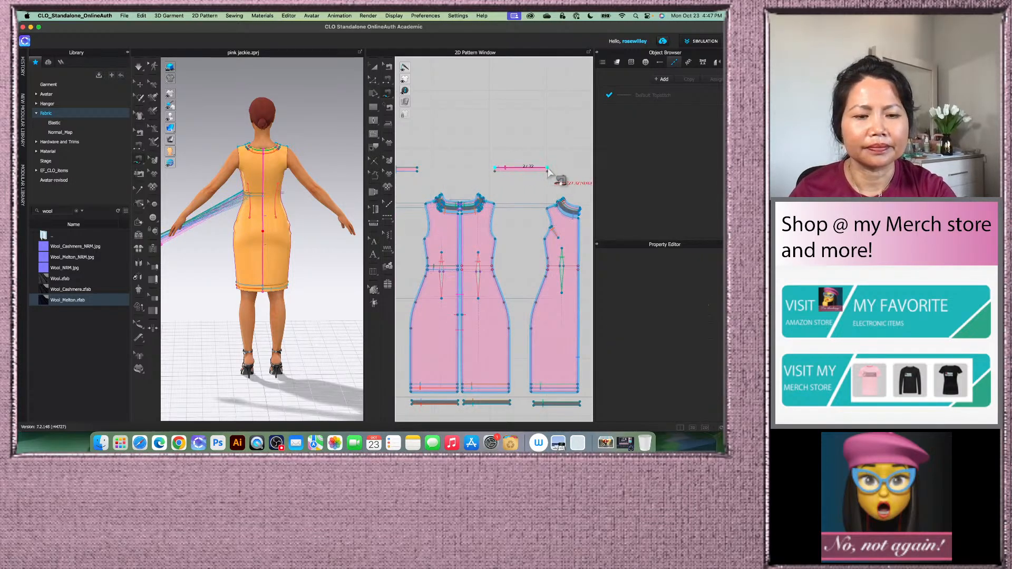
left_click(548, 169)
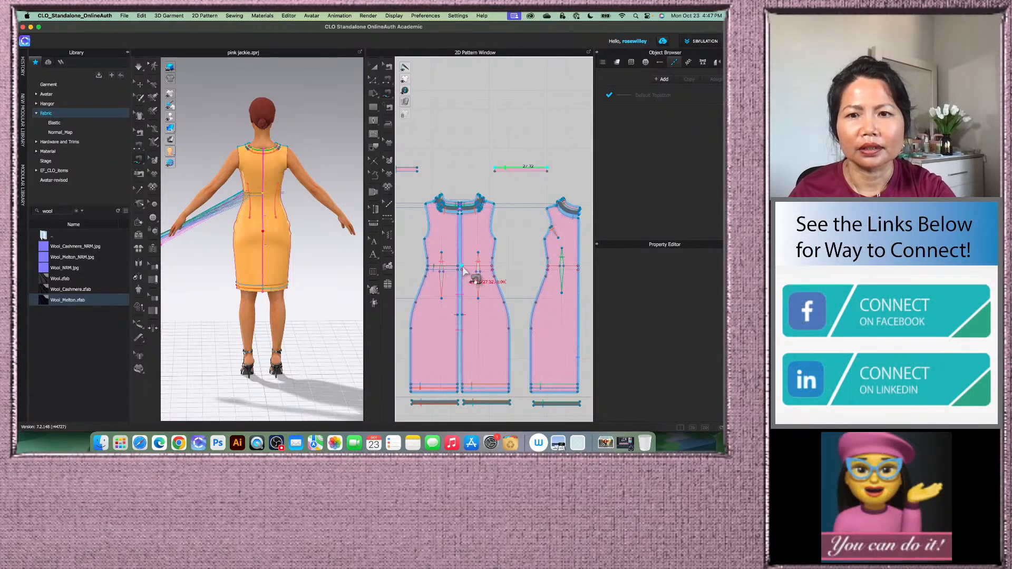
scroll(463, 271, "up", 3)
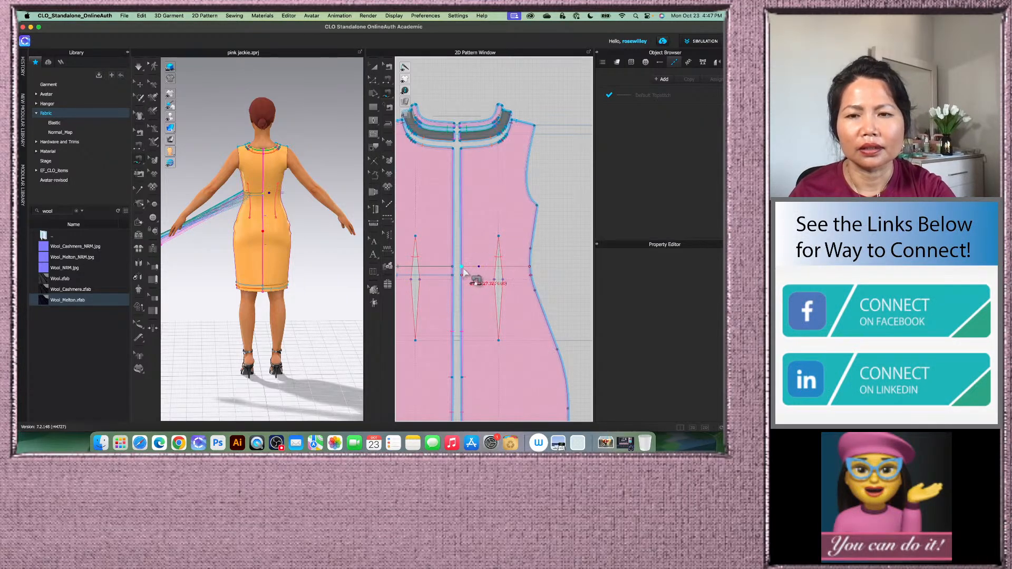
scroll(527, 277, "down", 5)
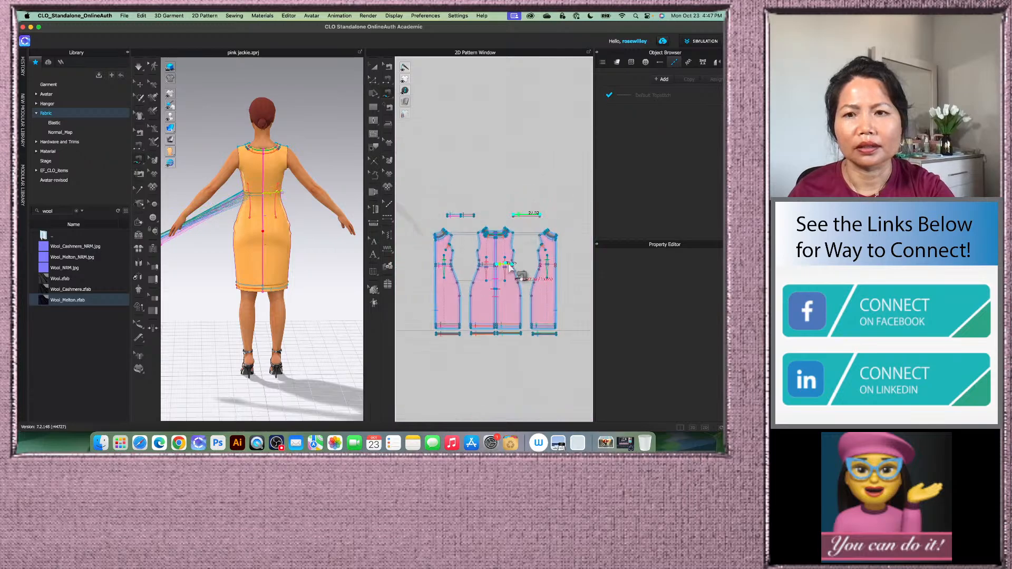
scroll(539, 275, "up", 2)
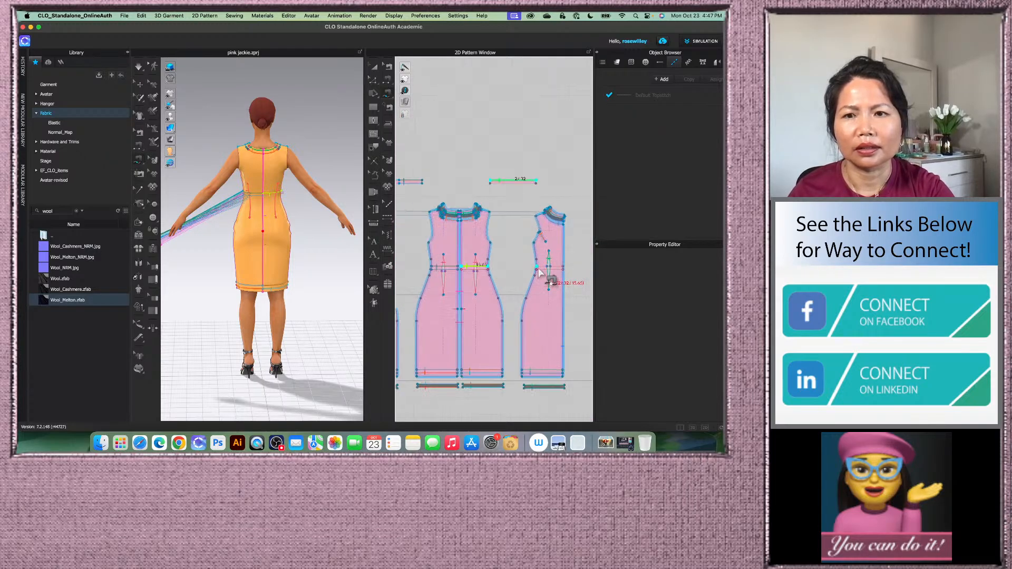
left_click(563, 268)
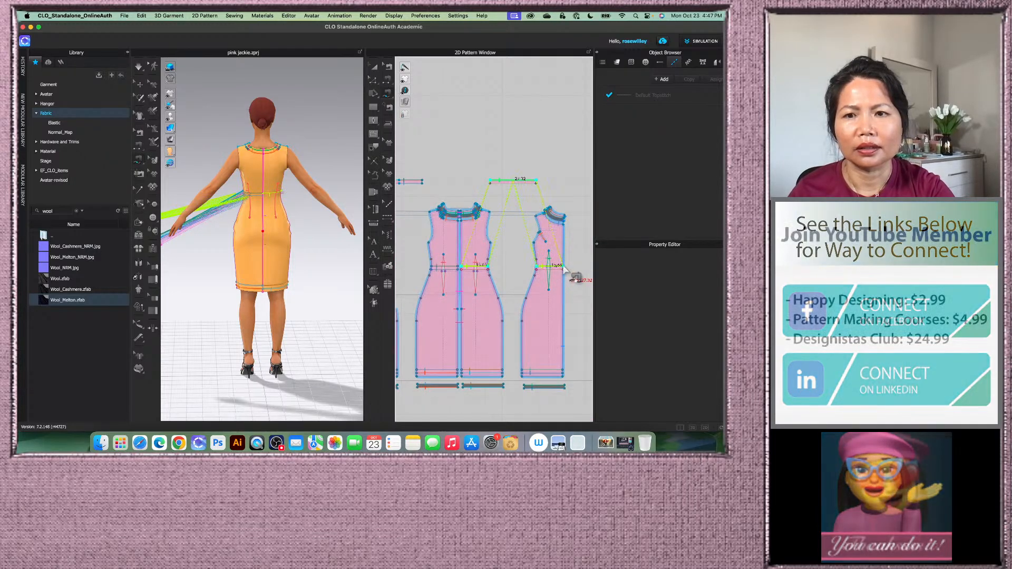
M:N free-sew the second waist strip's lower edge to the lower waist lines of the right centre and right outer dress pieces.
left_click(536, 186)
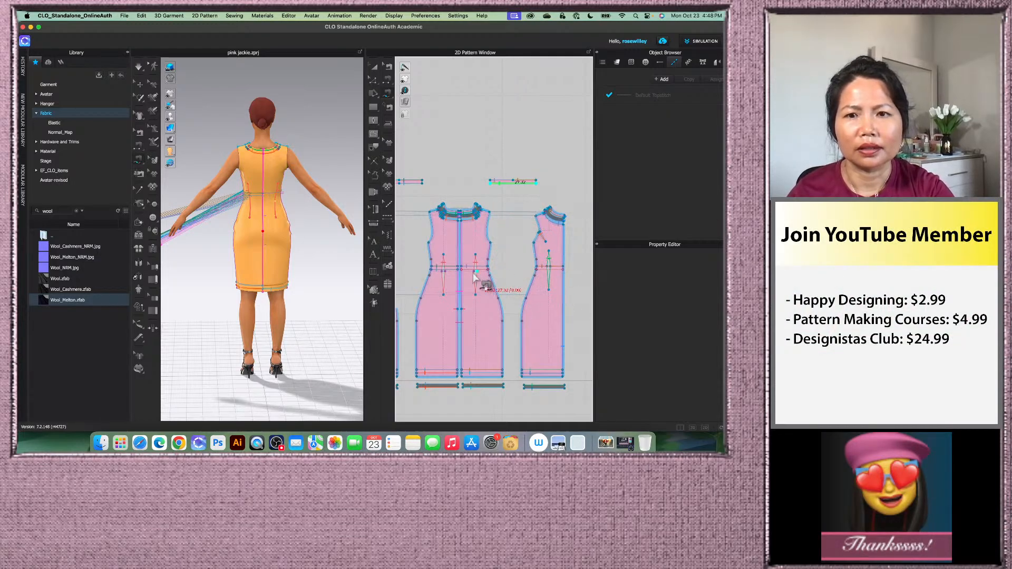
scroll(464, 274, "up", 5)
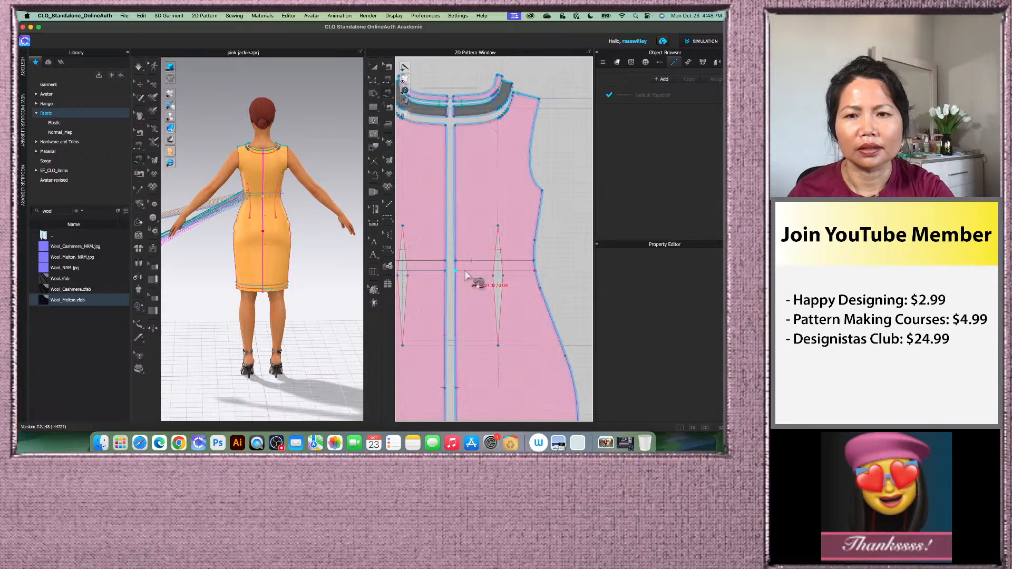
scroll(466, 275, "up", 2)
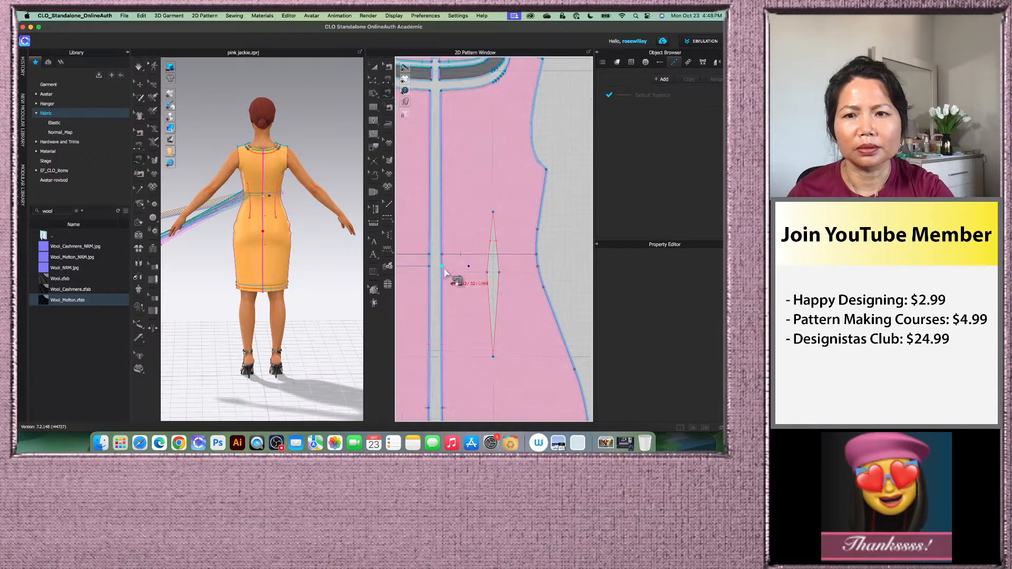
scroll(529, 277, "down", 6)
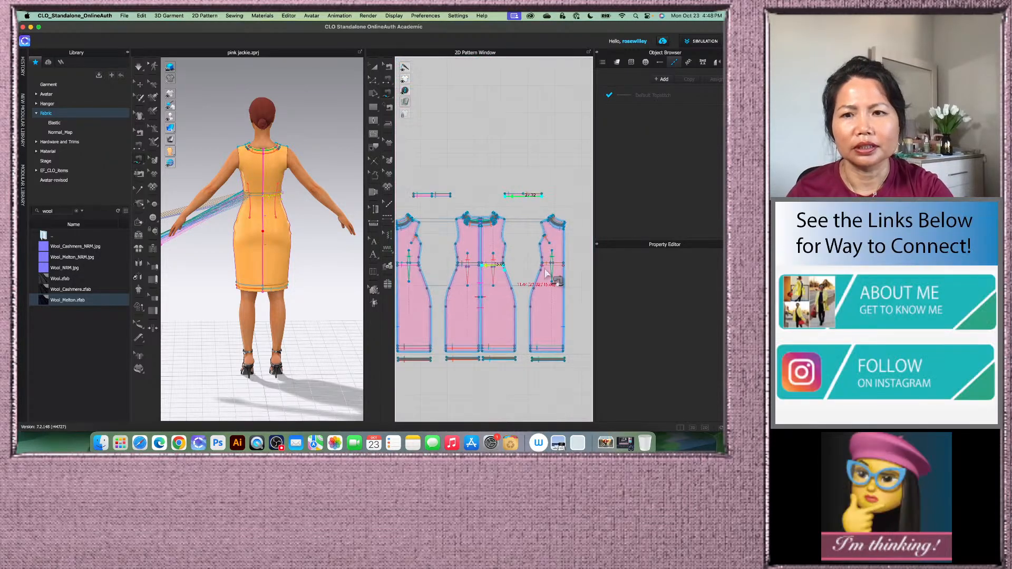
scroll(527, 282, "up", 3)
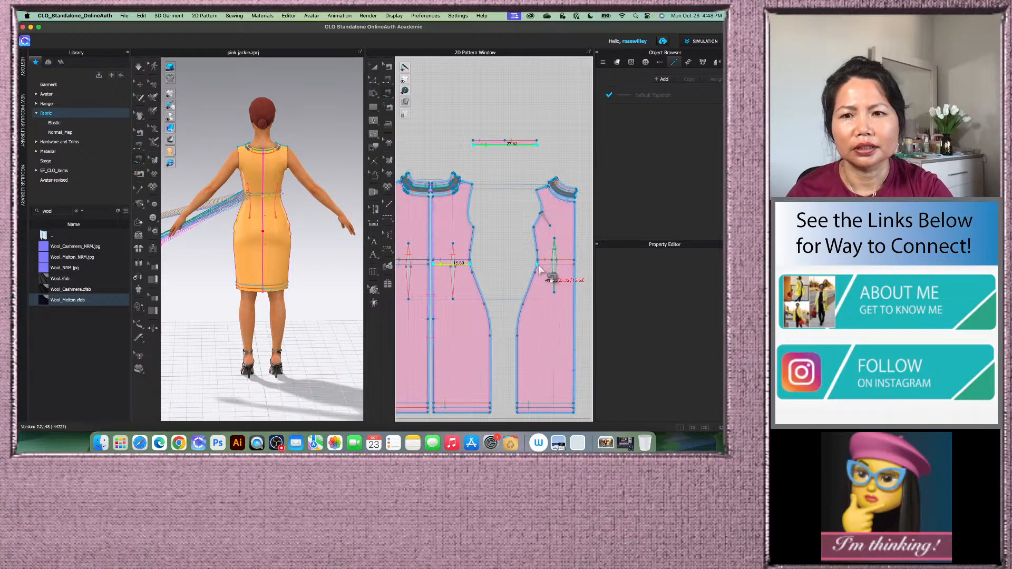
left_click(539, 267)
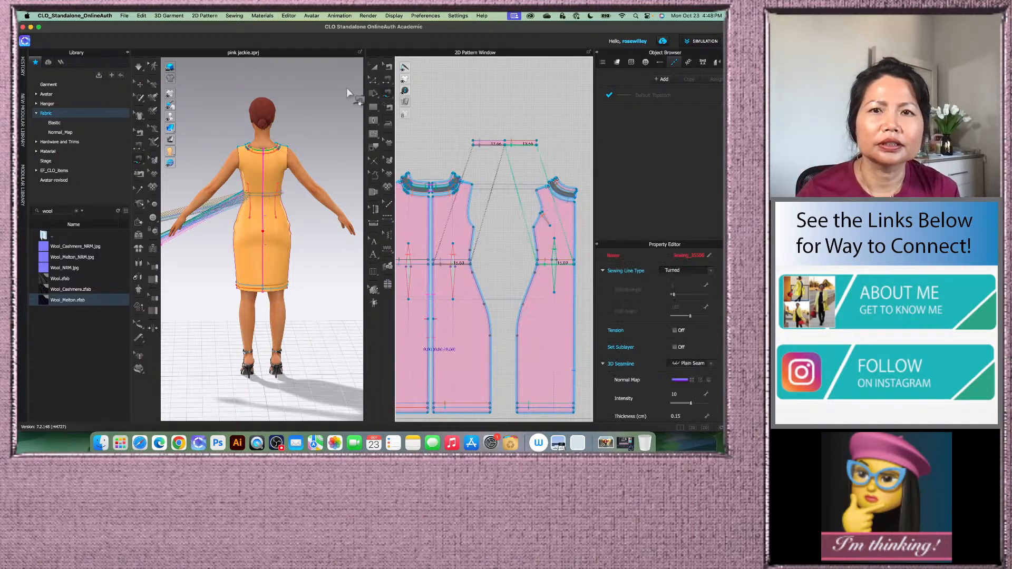
Superimpose both waist strips over the dress at the waist.
left_click(374, 69)
scroll(485, 158, "down", 5)
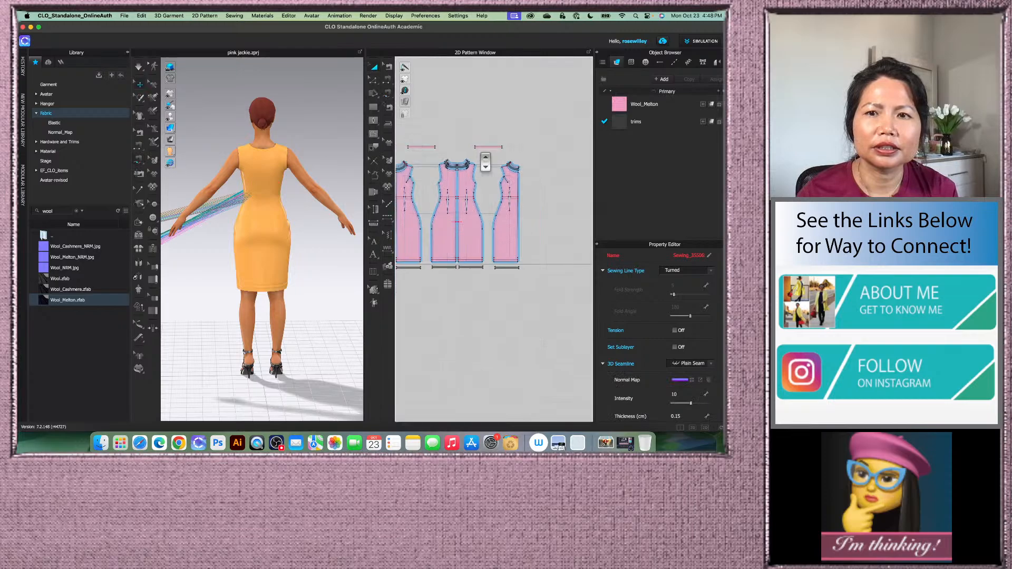
left_click_drag(426, 132, 514, 155)
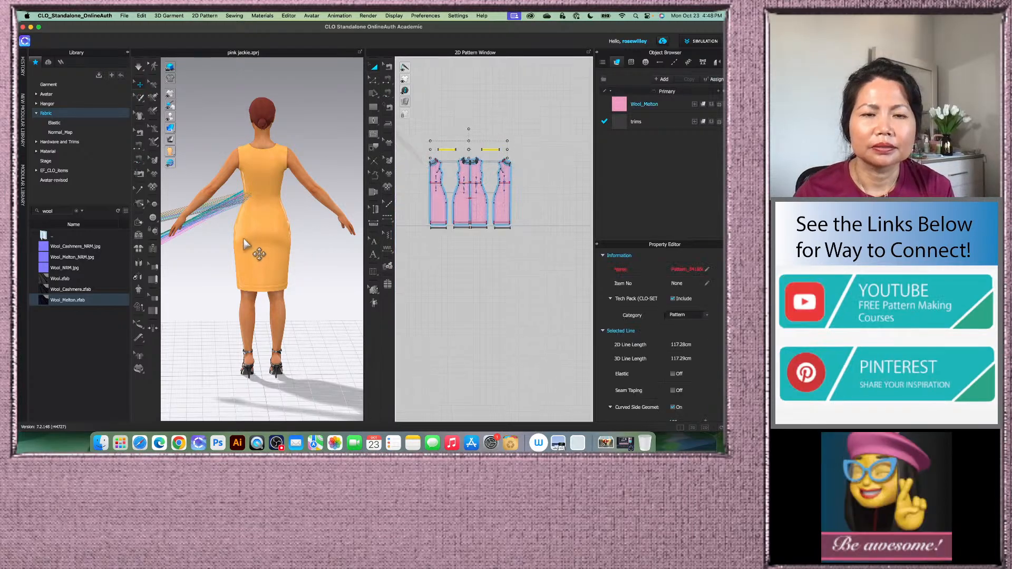
scroll(295, 253, "down", 6)
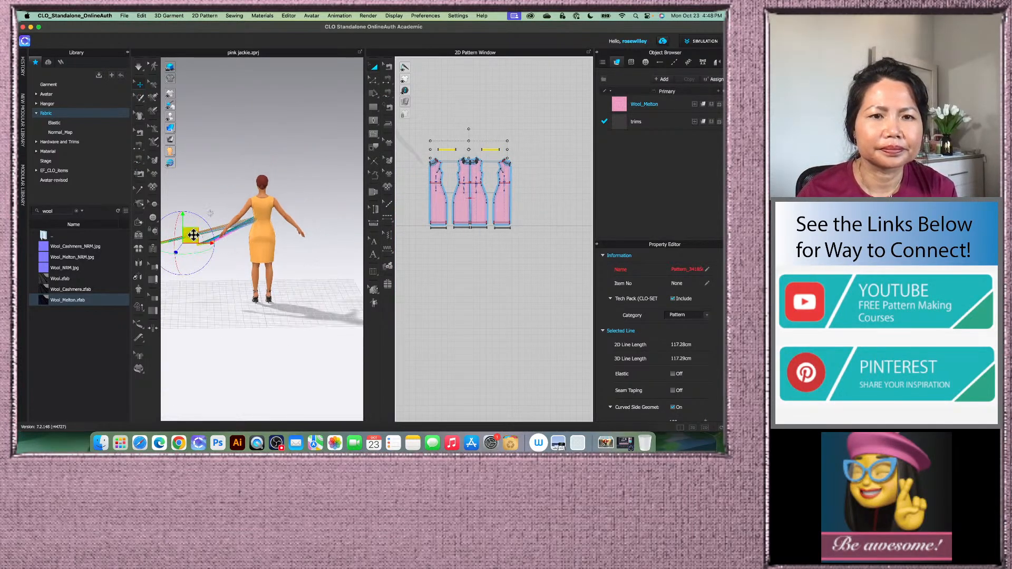
right_click(196, 233)
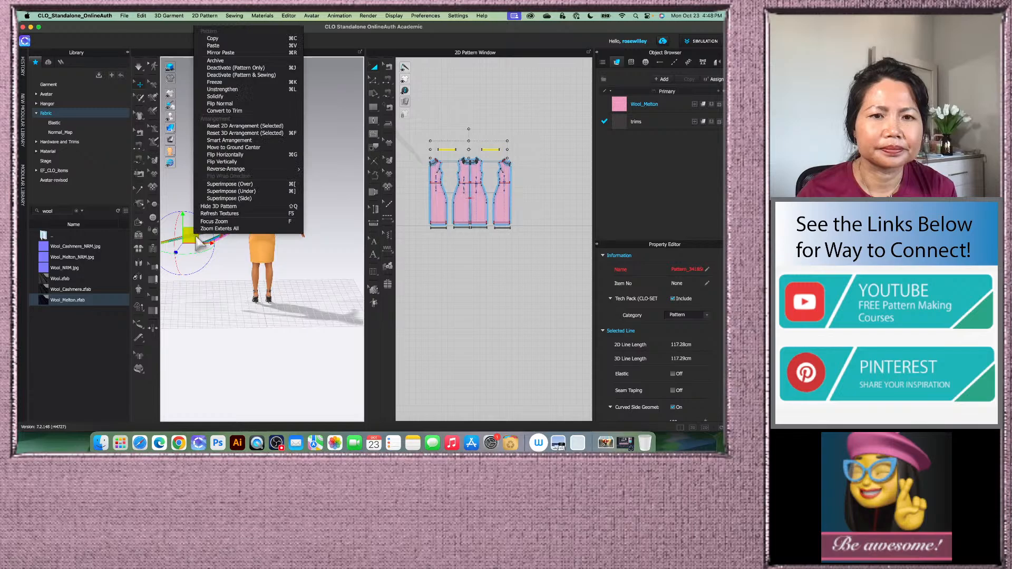
left_click(262, 185)
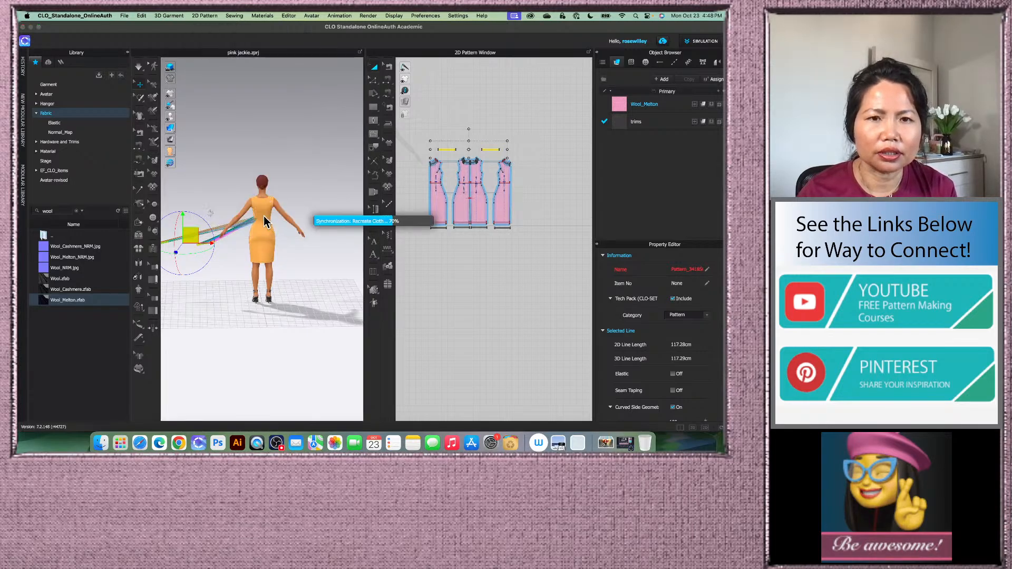
scroll(307, 245, "up", 5)
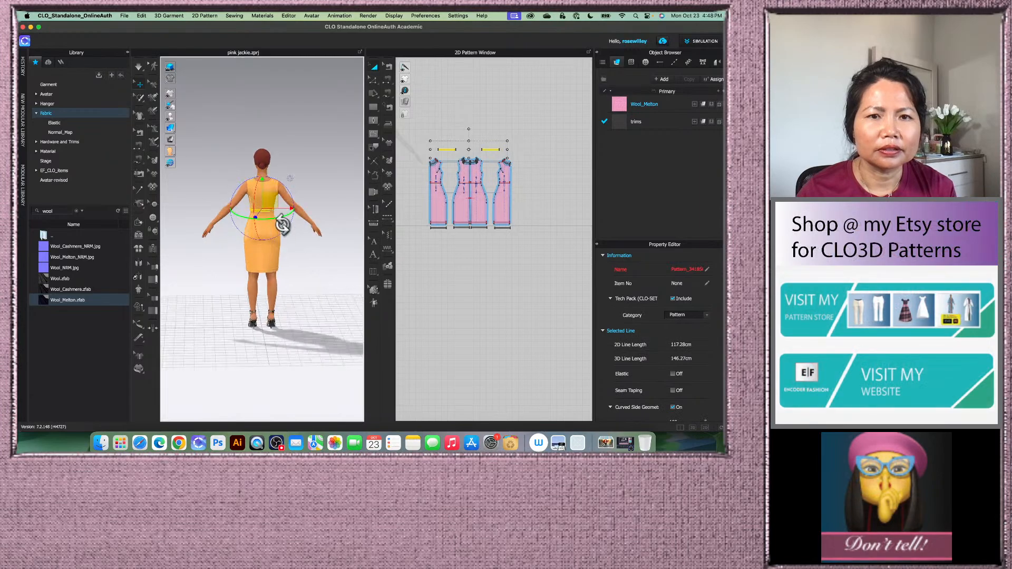
left_click(316, 237)
scroll(310, 227, "up", 3)
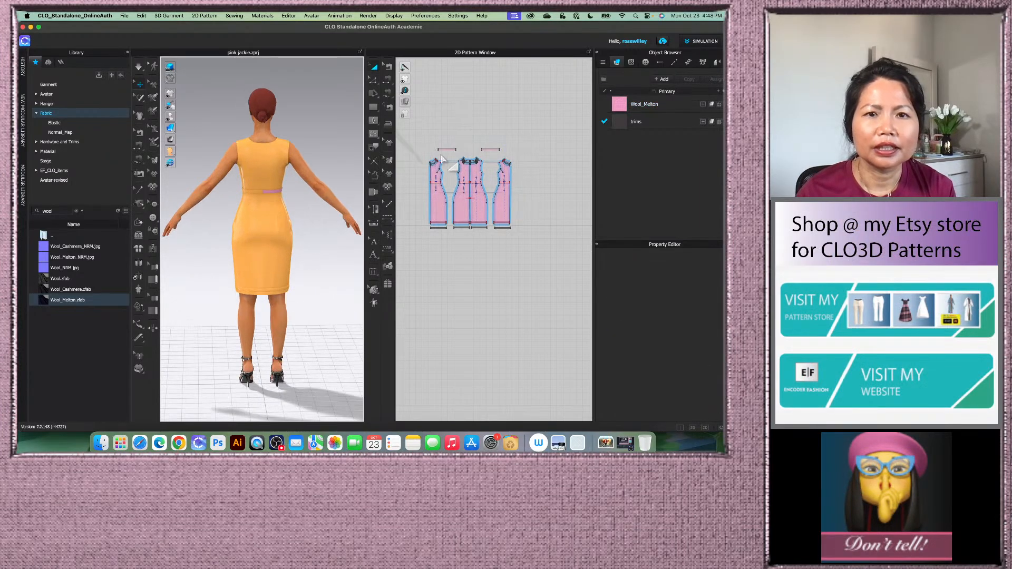
Unstrengthen all dress and trim patterns together, and strengthen them all again so the new waist strips are included.
left_click_drag(622, 121, 517, 230)
left_click(481, 124)
scroll(485, 125, "down", 3)
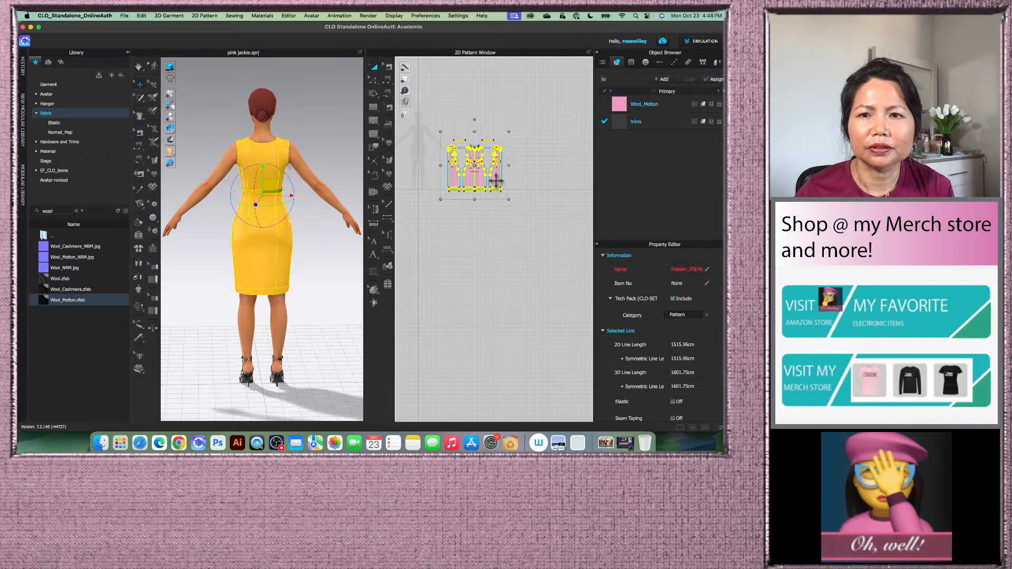
right_click(496, 181)
left_click(529, 255)
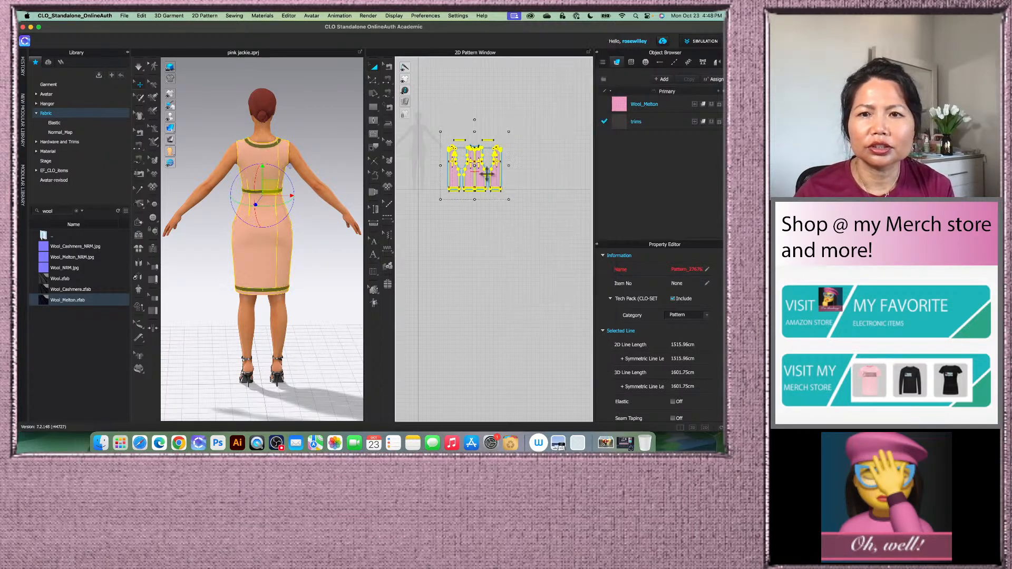
right_click(496, 175)
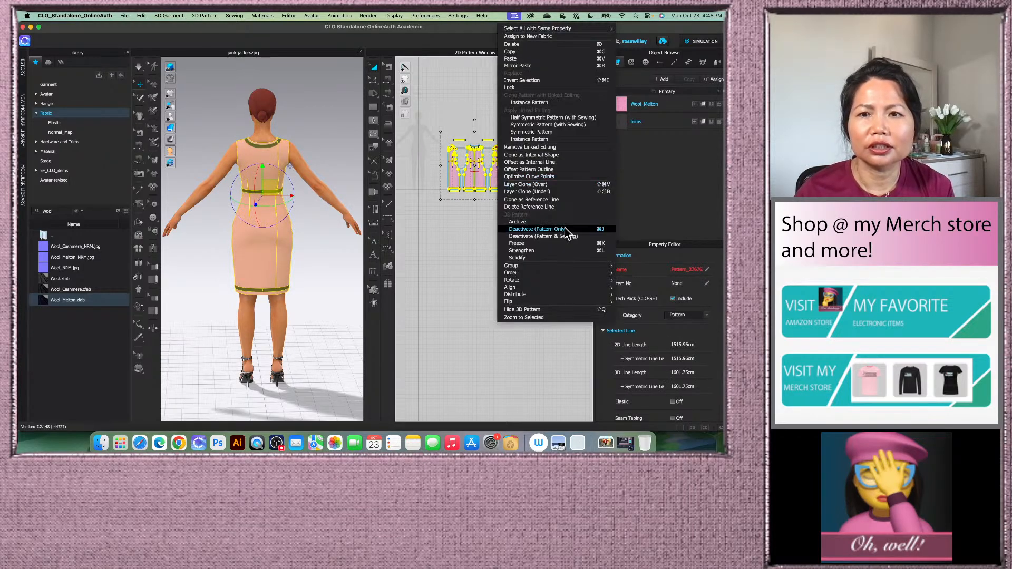
left_click(554, 252)
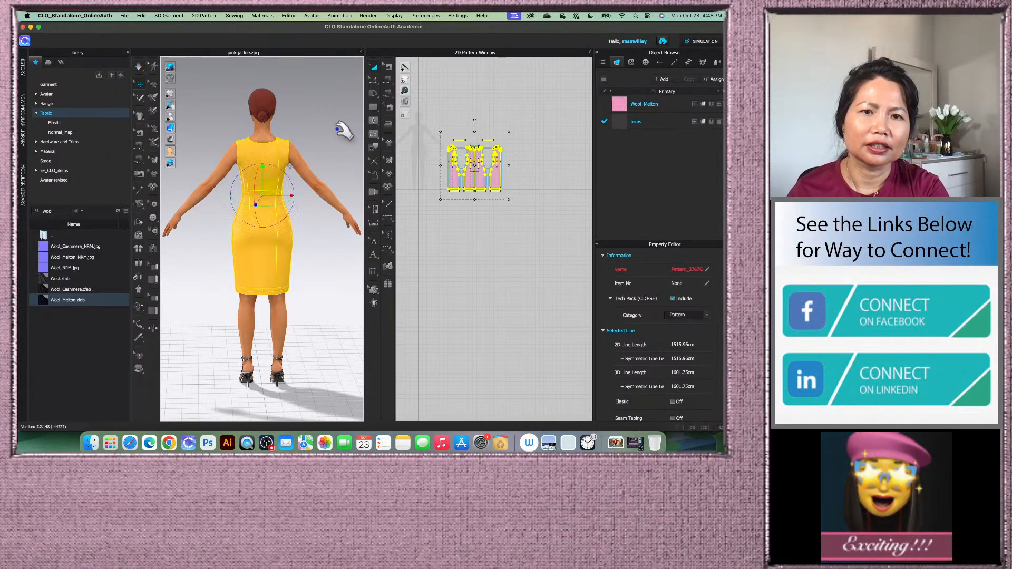
Unstrengthen all dress and trim patterns on the avatar, and clear the selection.
right_click_drag(338, 129, 248, 156)
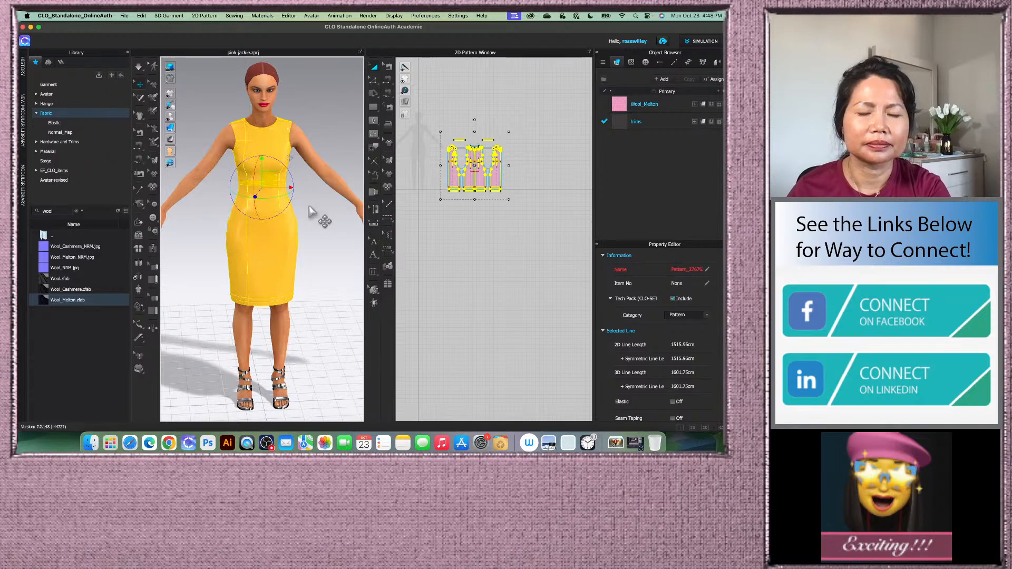
right_click(273, 180)
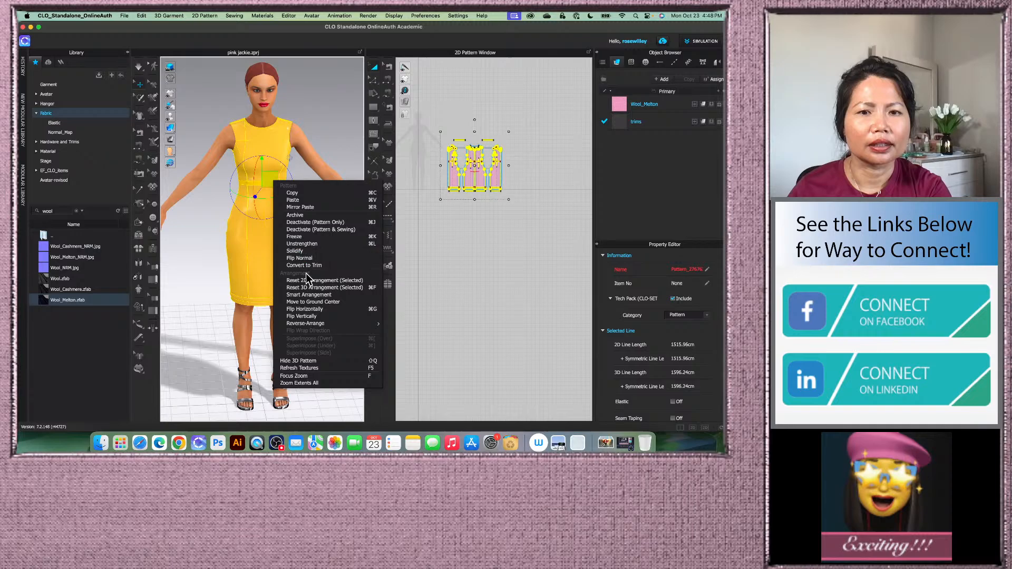
left_click(315, 243)
left_click(312, 228)
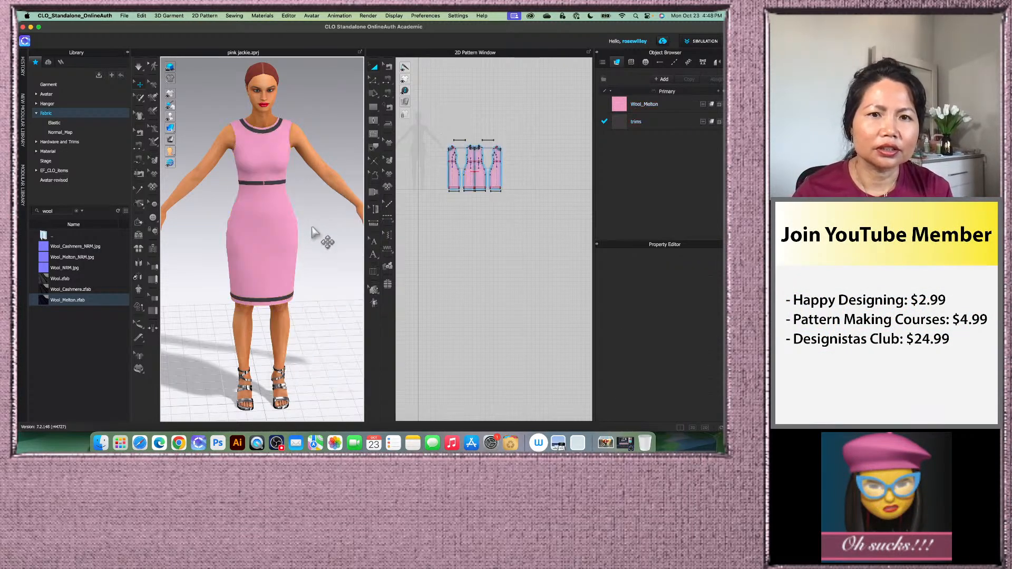
Segment-sew the short ends of the two waist strips together across the centre front of the dress.
scroll(314, 232, "up", 4)
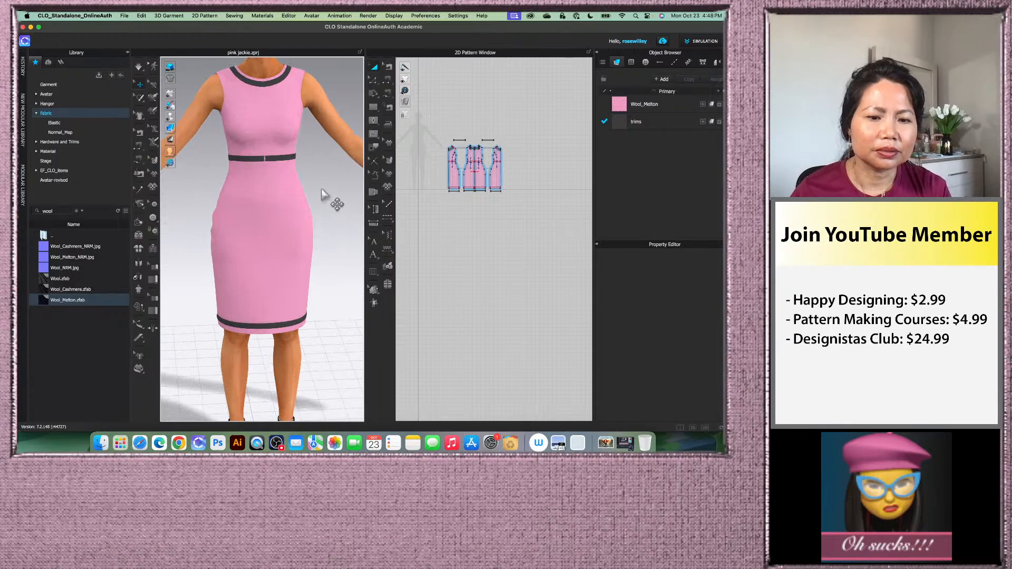
middle_click_drag(322, 191, 323, 264)
scroll(294, 226, "up", 3)
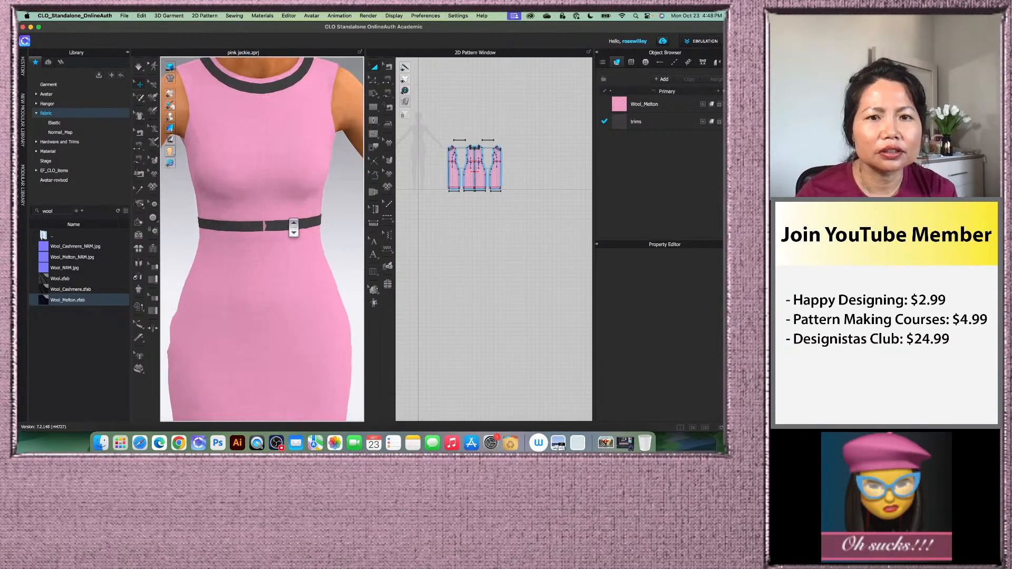
scroll(294, 226, "up", 2)
scroll(480, 163, "up", 5)
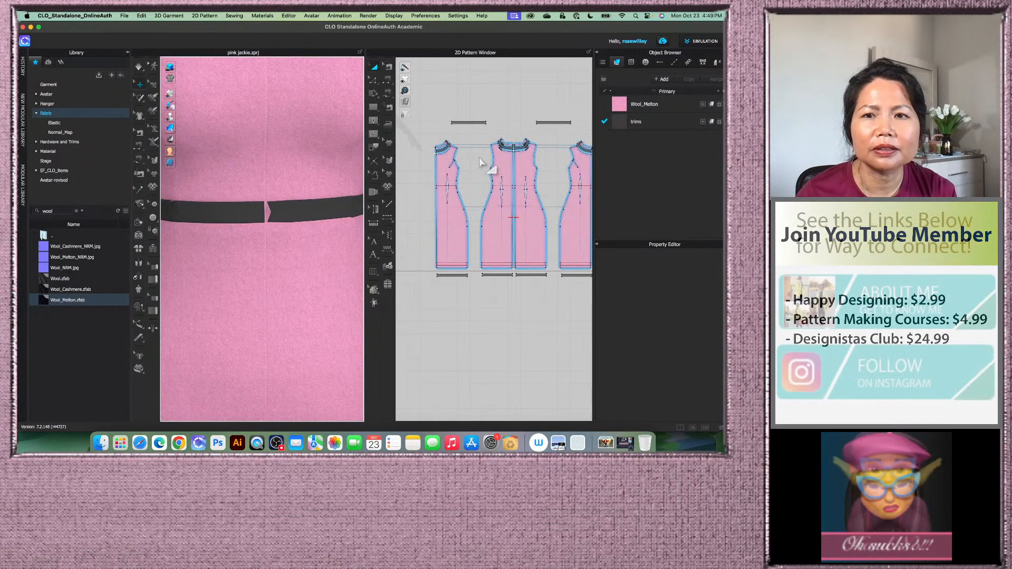
scroll(362, 80, "up", 3)
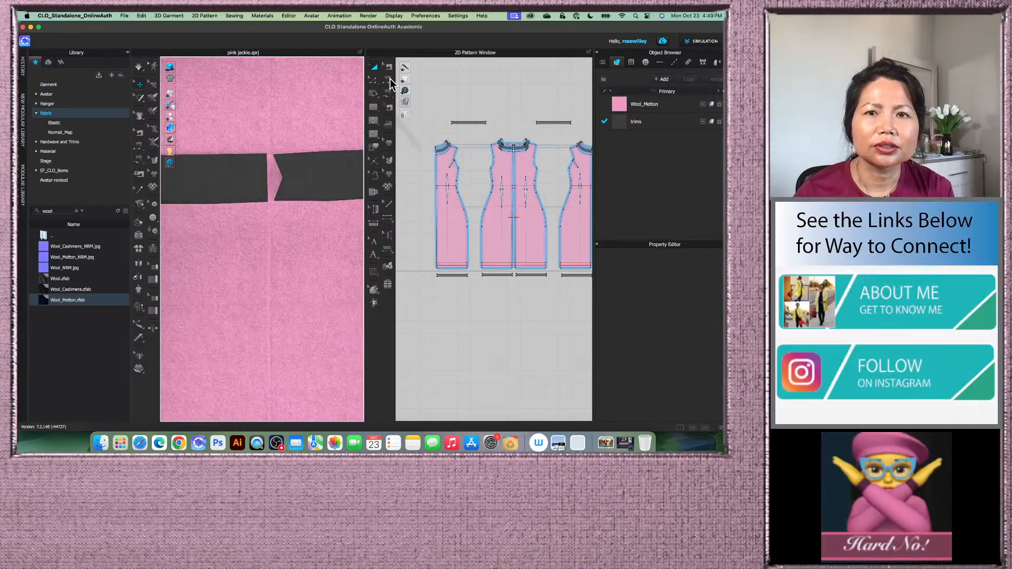
left_click(390, 82)
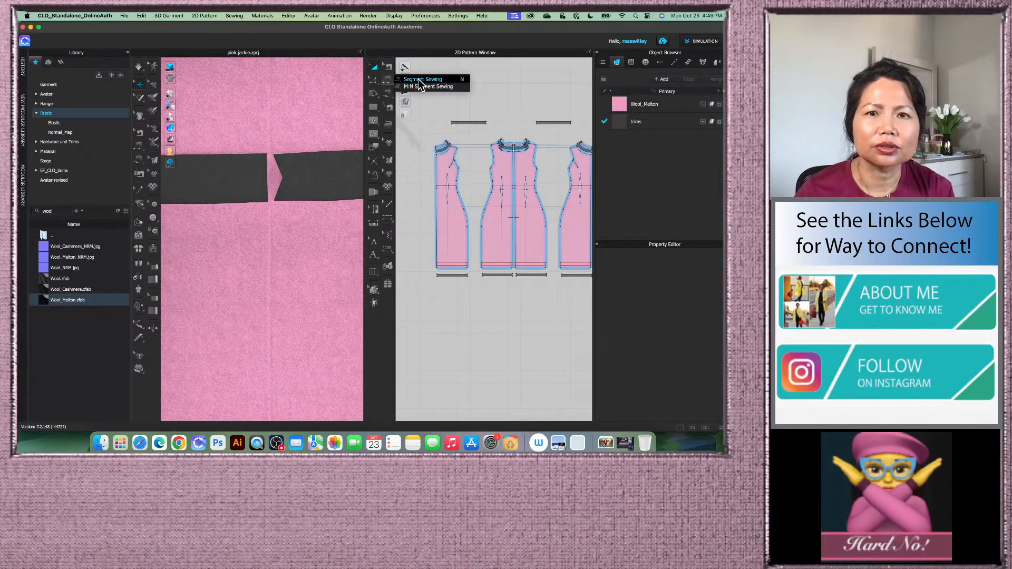
left_click(420, 80)
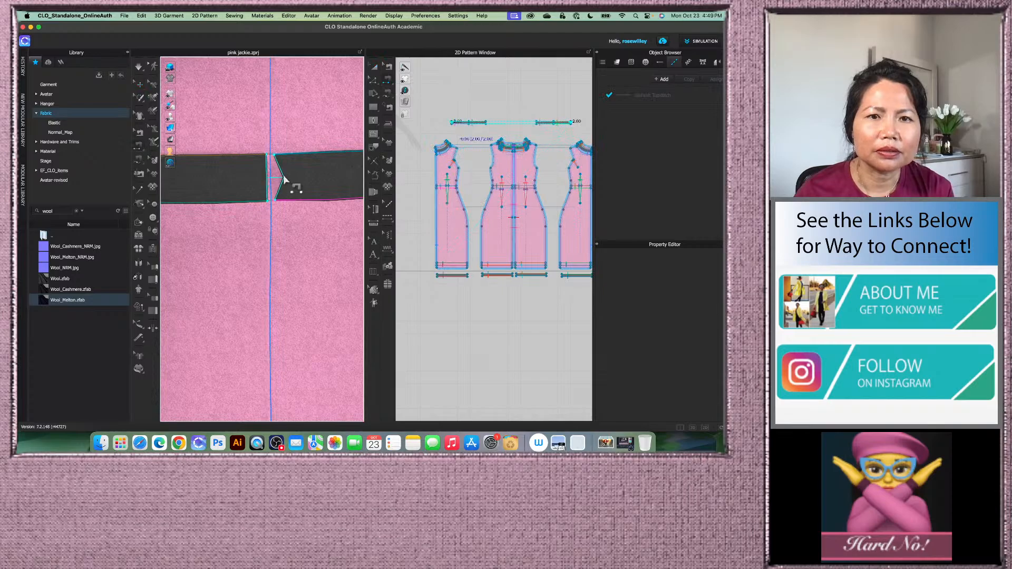
left_click(289, 182)
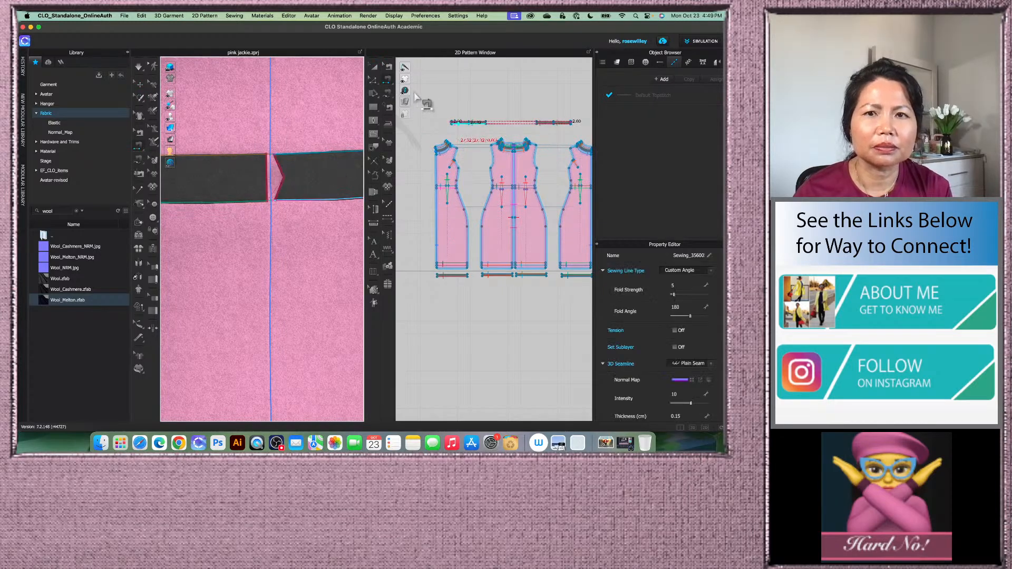
left_click(375, 69)
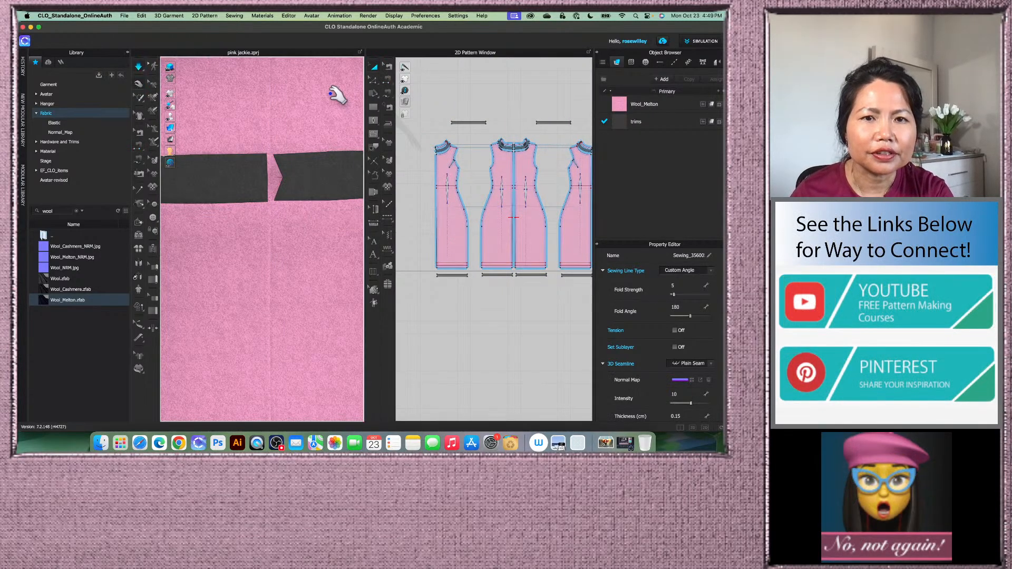
Simulate the garment to close the newly sewn centre-front seam between the two waist strips.
key("space")
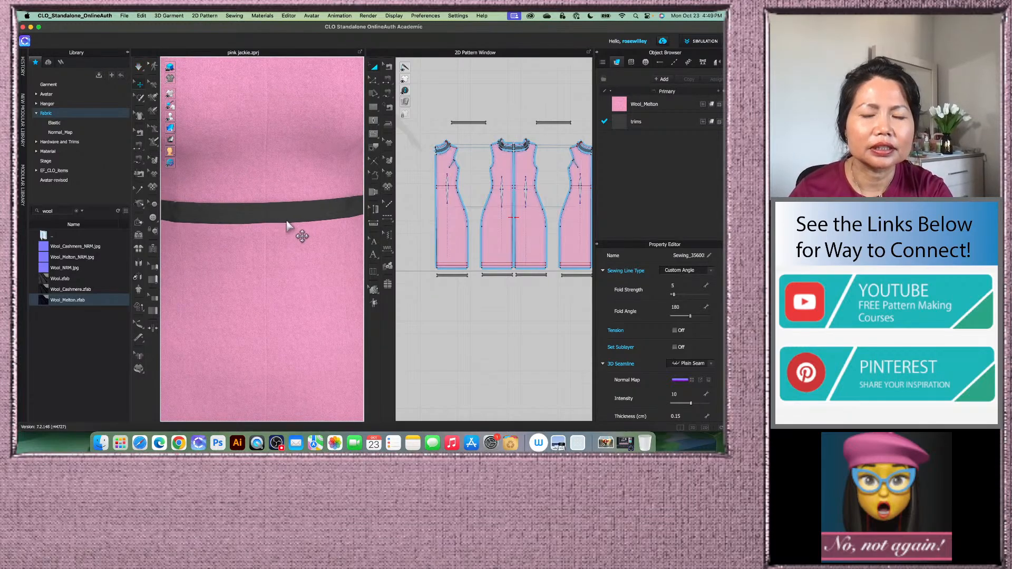
scroll(298, 227, "down", 4)
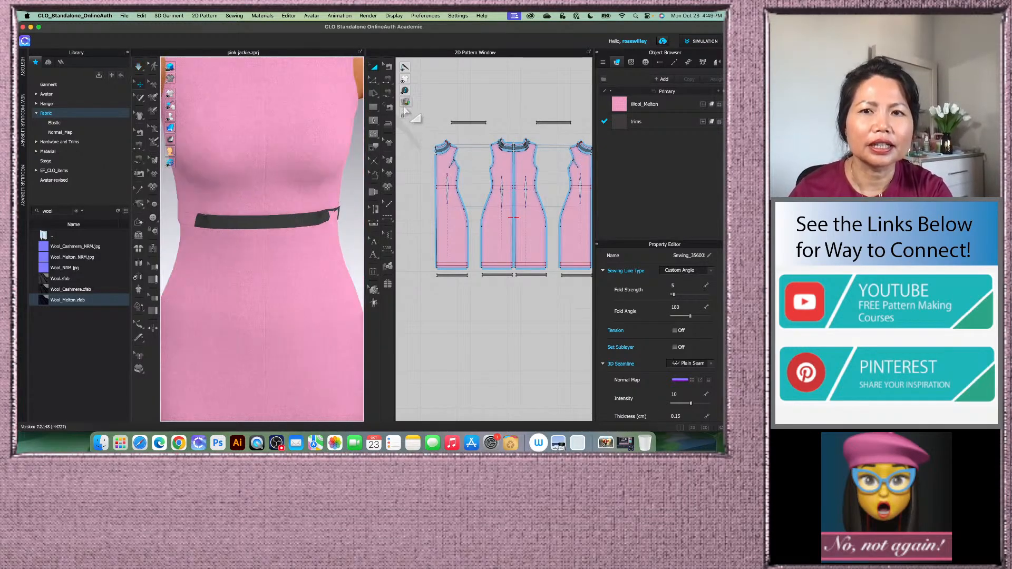
scroll(430, 135, "down", 3)
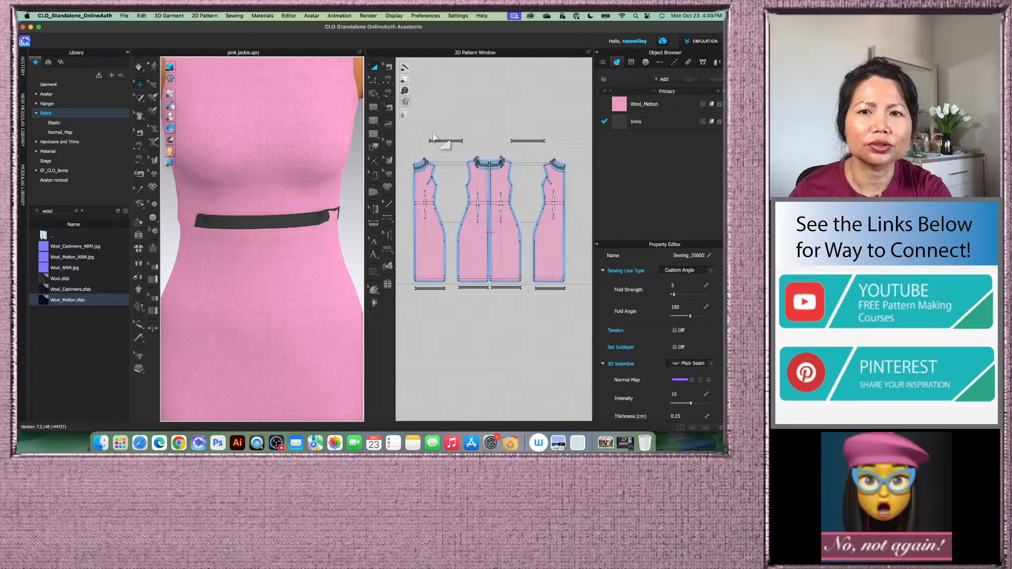
Set the particle distance of both waist strips to 5 mm.
left_click_drag(415, 120, 556, 149)
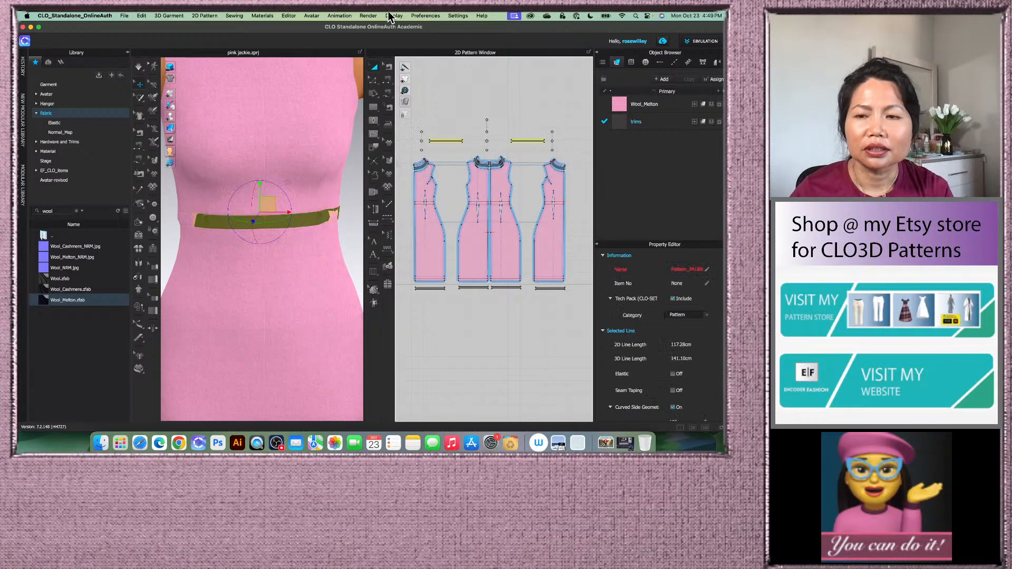
scroll(696, 367, "down", 3)
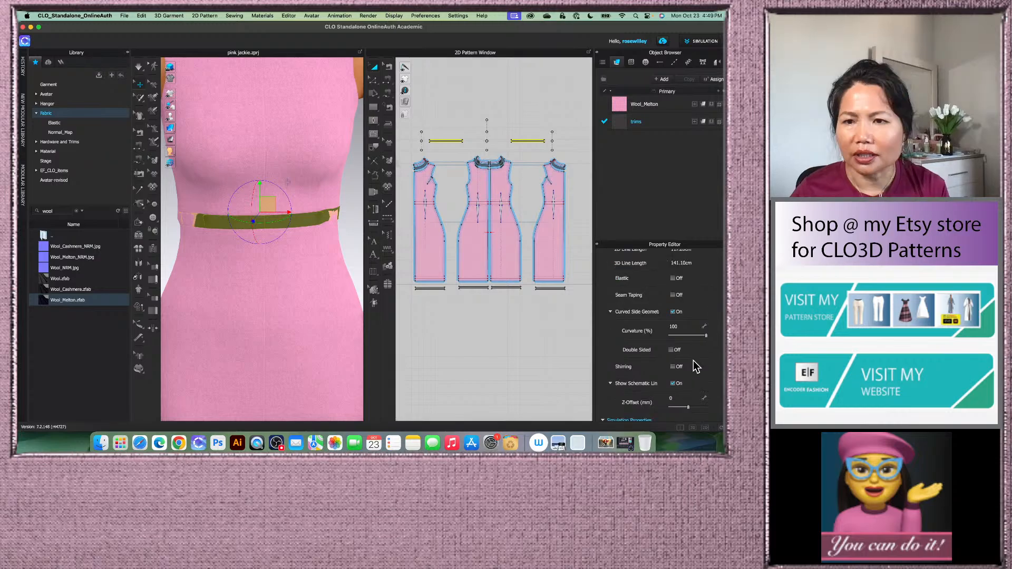
scroll(686, 353, "down", 3)
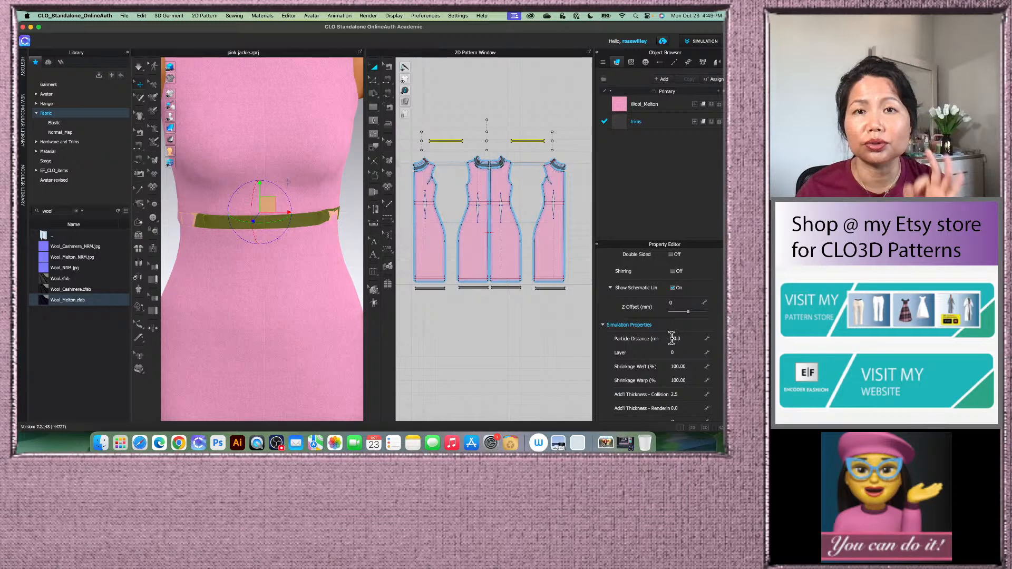
left_click(672, 338)
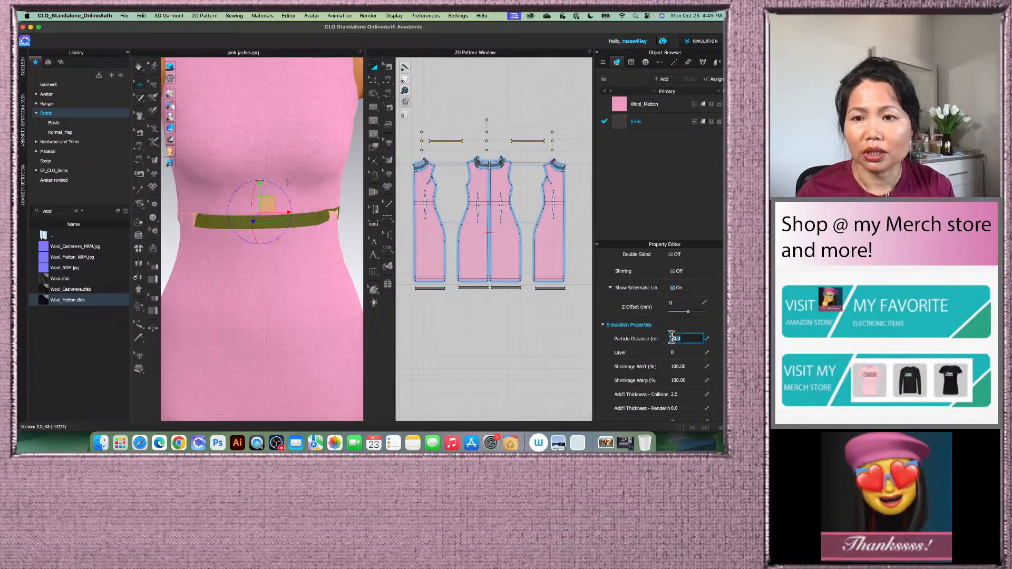
type("5")
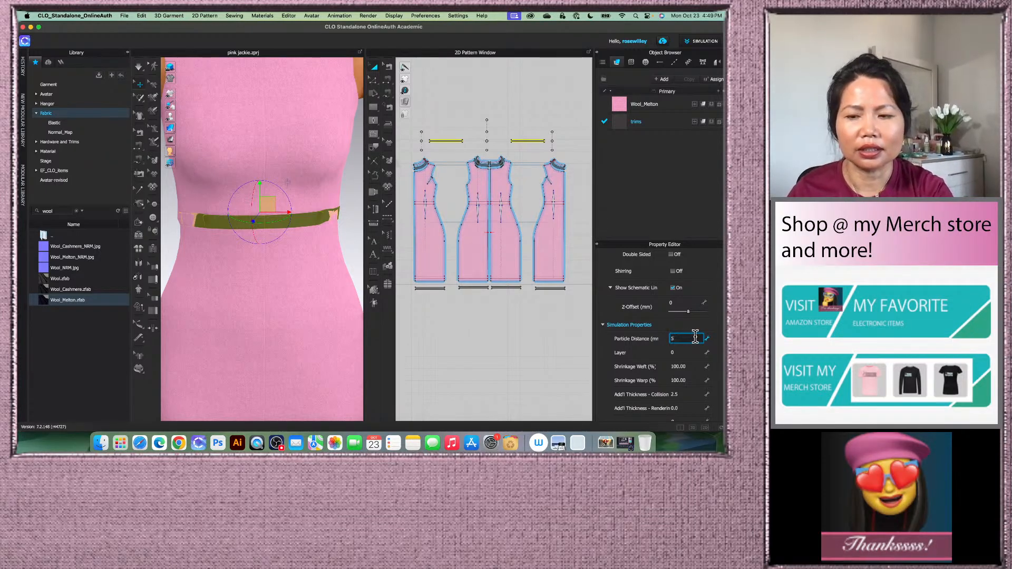
key("Return")
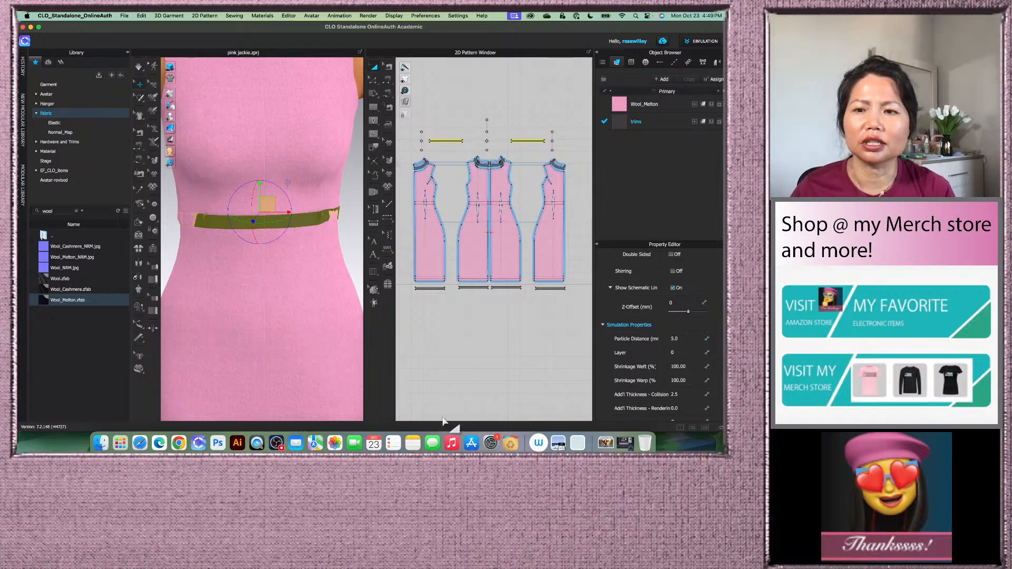
Strengthen all dress and trim patterns together, and clear the selection.
left_click(580, 227)
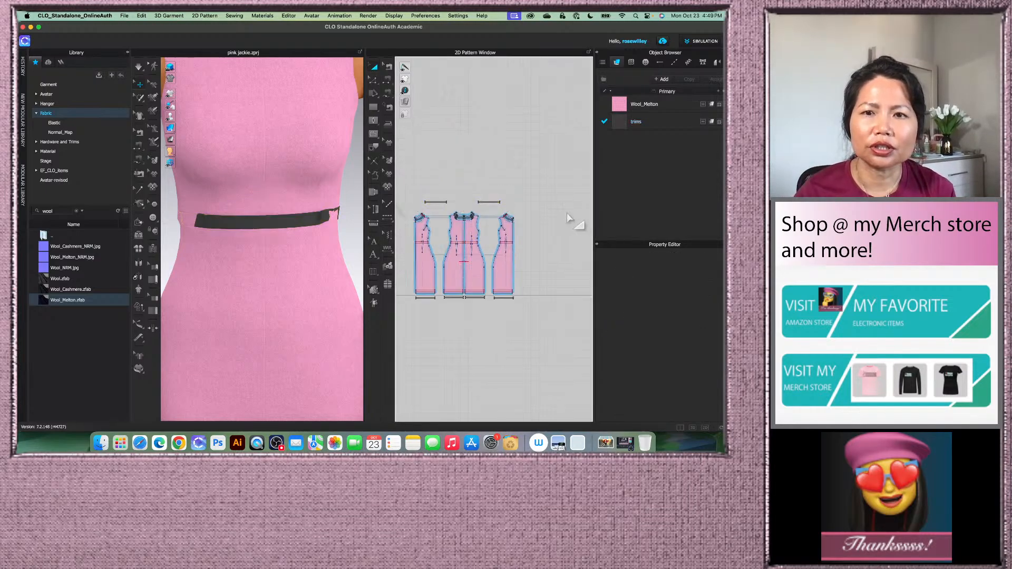
scroll(463, 178, "down", 5)
left_click_drag(423, 163, 555, 268)
right_click(502, 221)
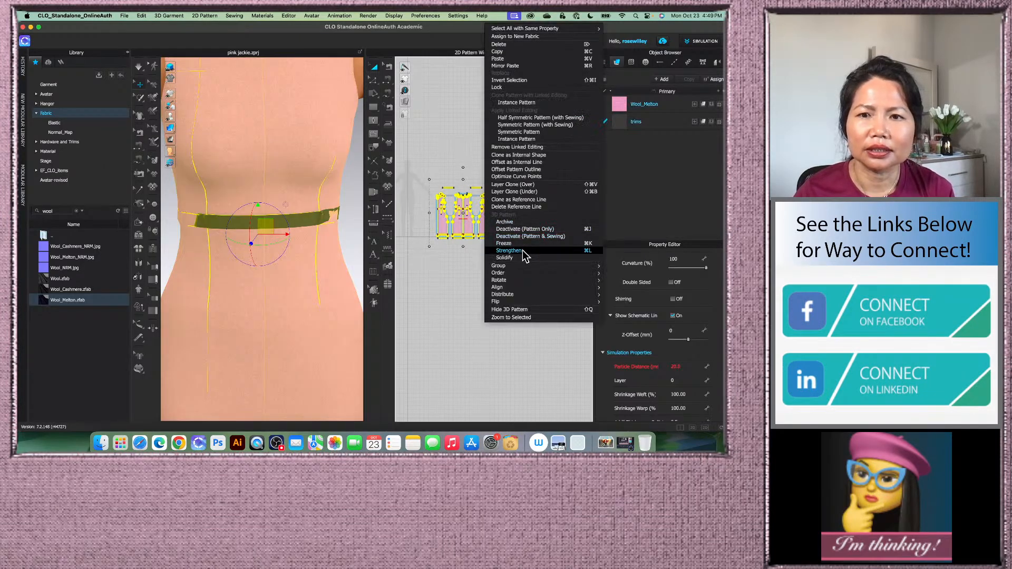
left_click(523, 251)
scroll(428, 274, "down", 3)
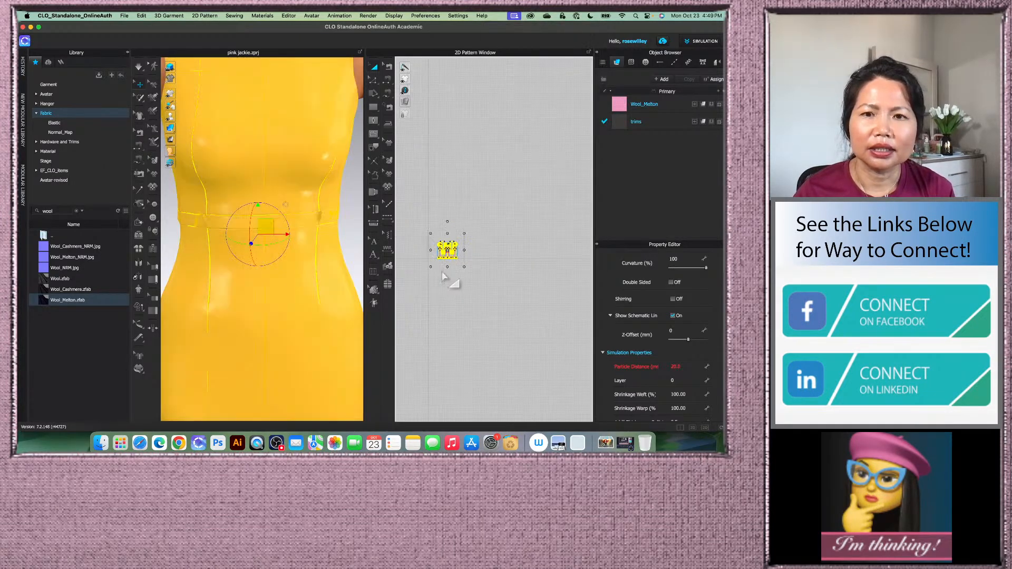
left_click(442, 272)
Set the particle distance of all the hem trim strips to 5 mm.
scroll(443, 255, "up", 10)
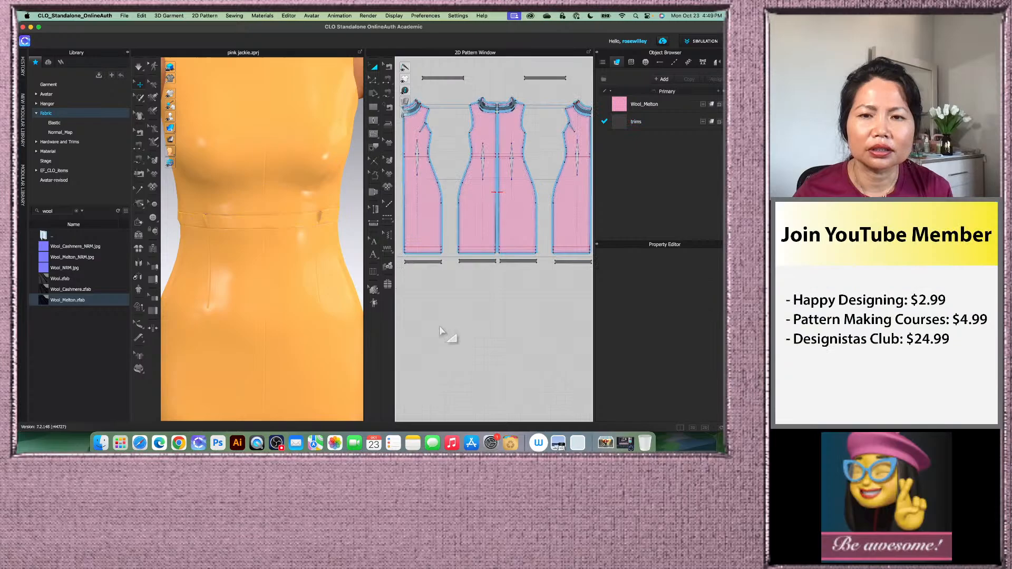
scroll(447, 311, "down", 2)
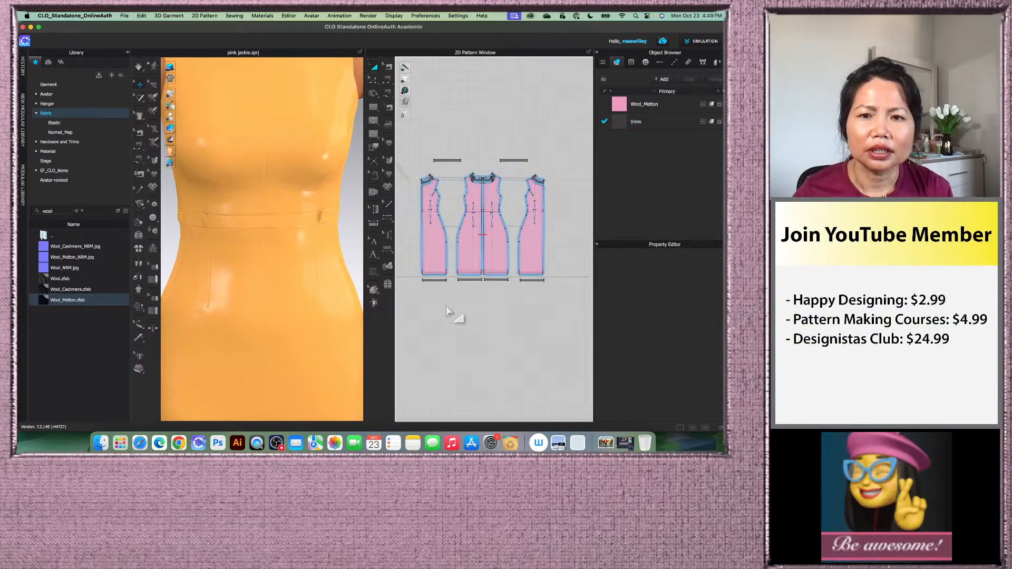
left_click_drag(413, 277, 571, 316)
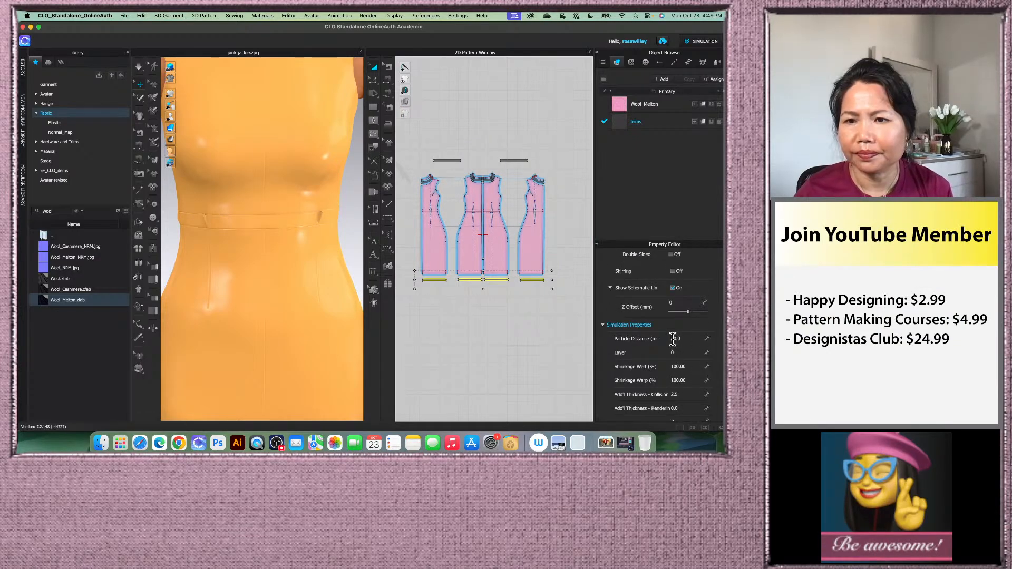
left_click(674, 339)
type("5")
key("Return")
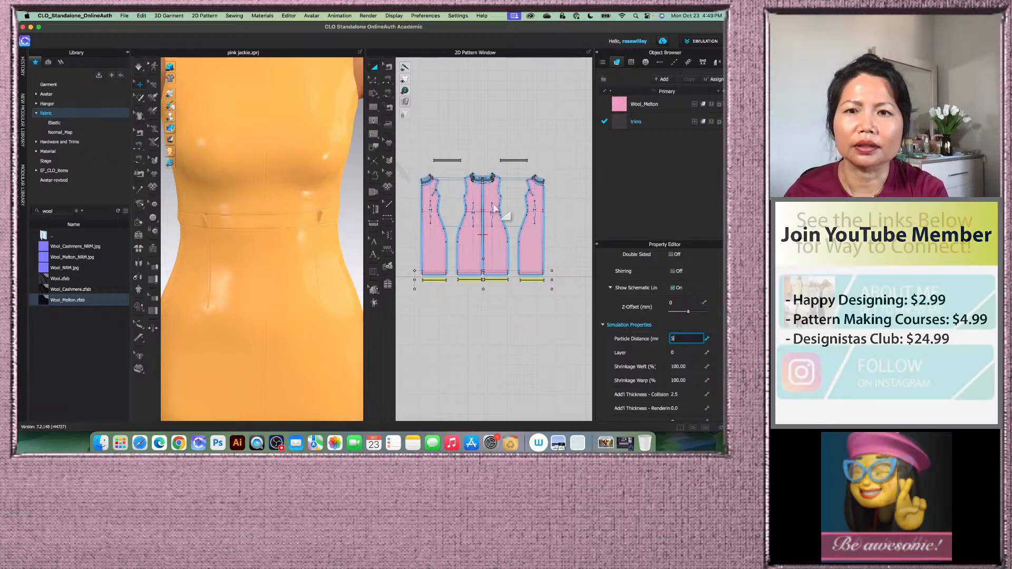
Set the particle distance of all dress and trim patterns together to 10 mm, and clear the selection.
scroll(522, 175, "up", 3)
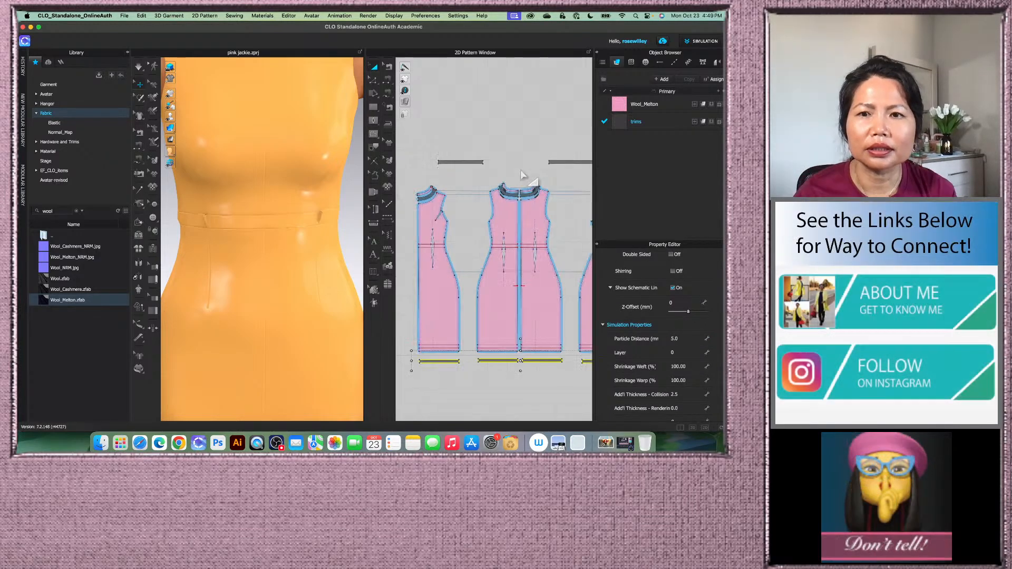
left_click_drag(419, 151, 503, 219)
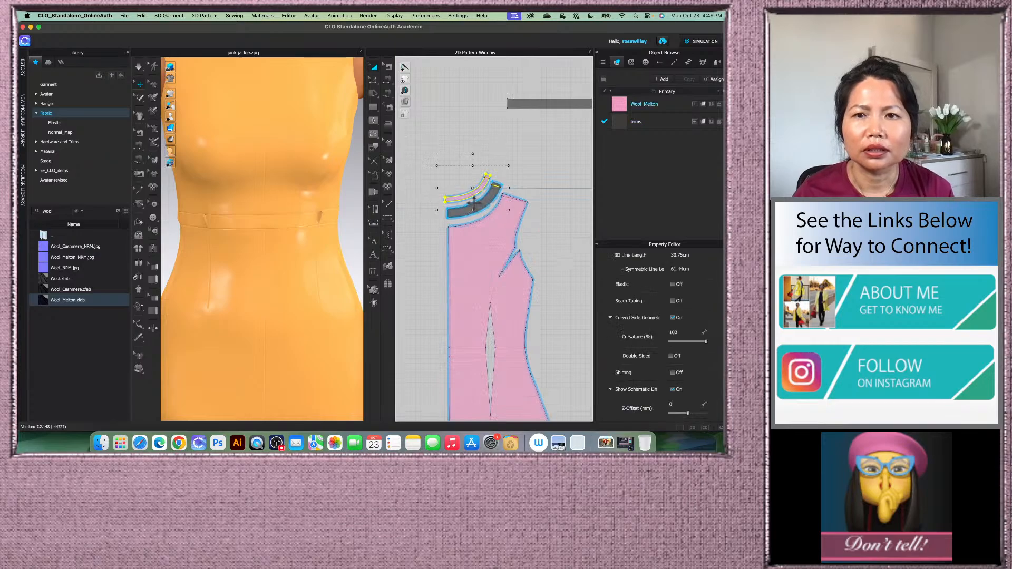
scroll(480, 209, "down", 5)
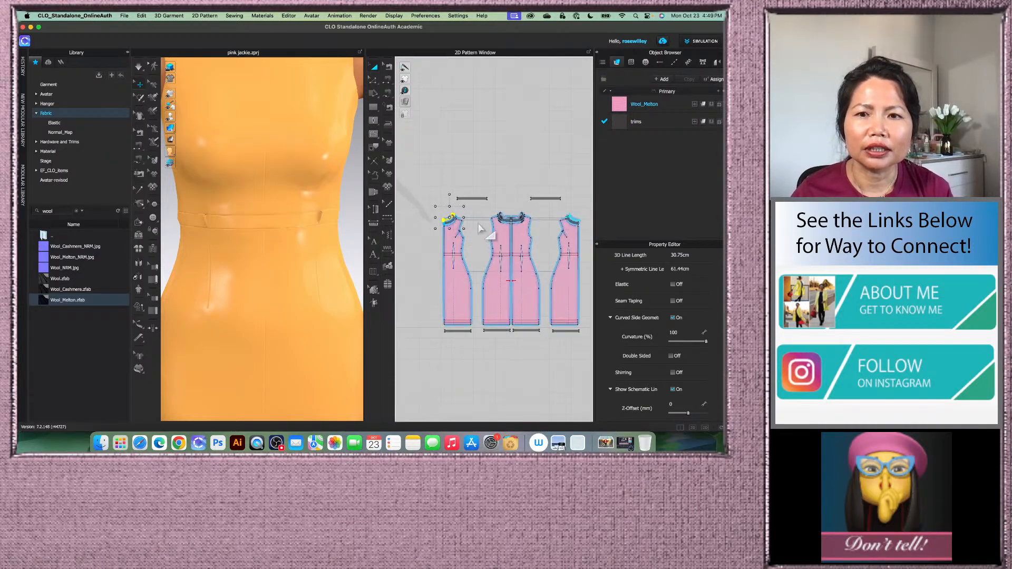
scroll(480, 228, "down", 3)
left_click_drag(419, 164, 575, 341)
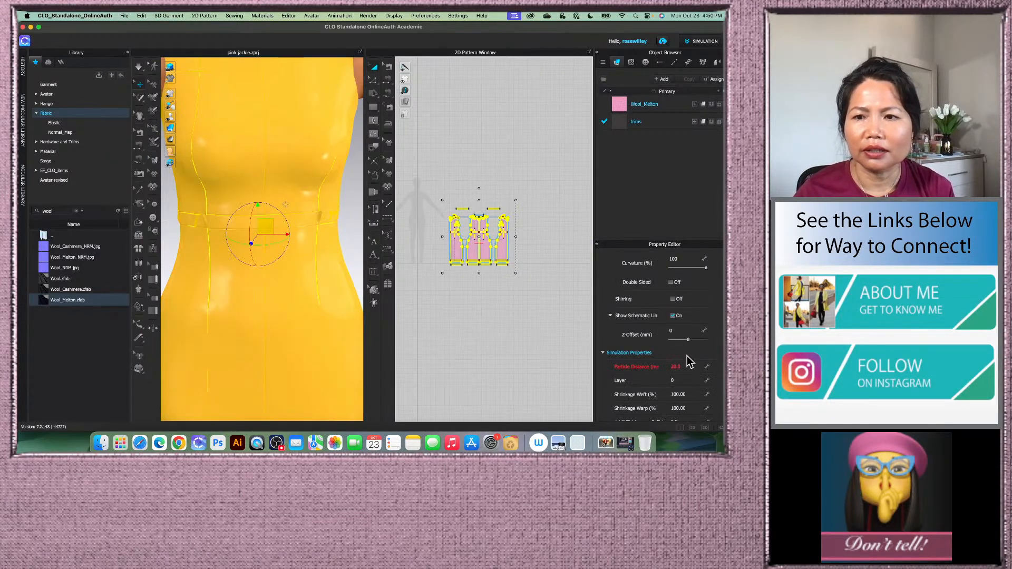
left_click(677, 366)
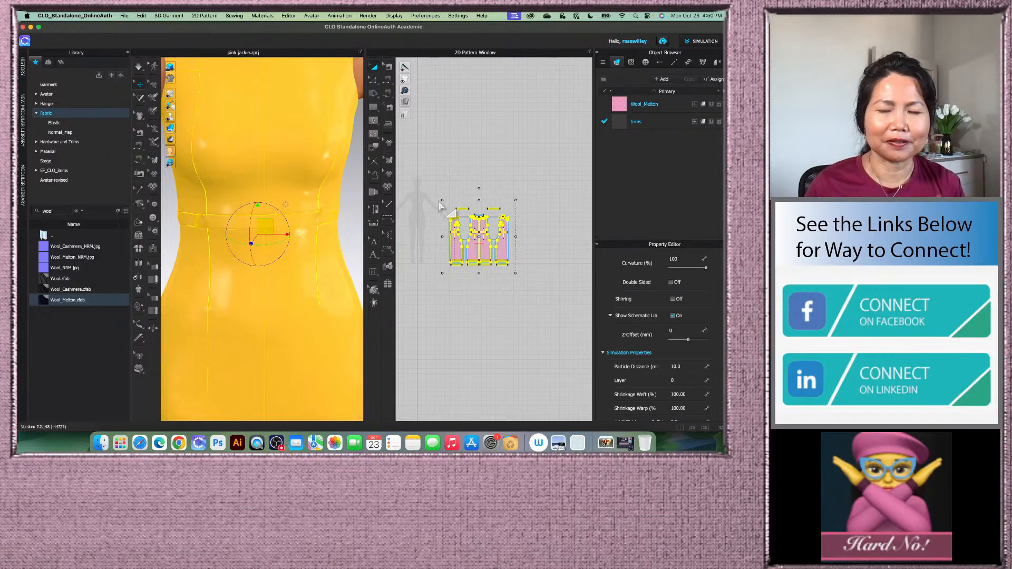
left_click(468, 365)
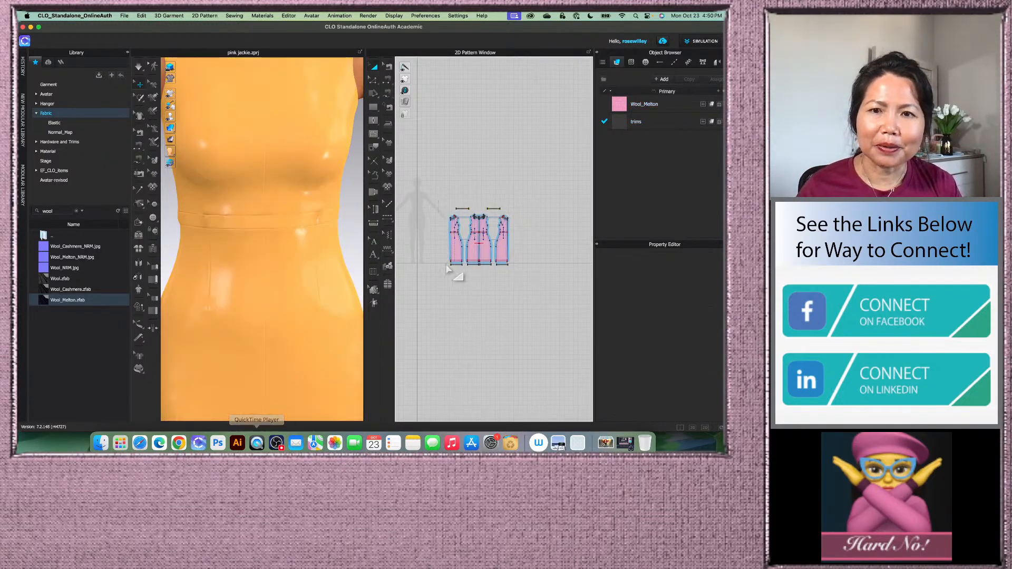
Simulate the strengthened garment and check the waist strips at the centre back.
key("space")
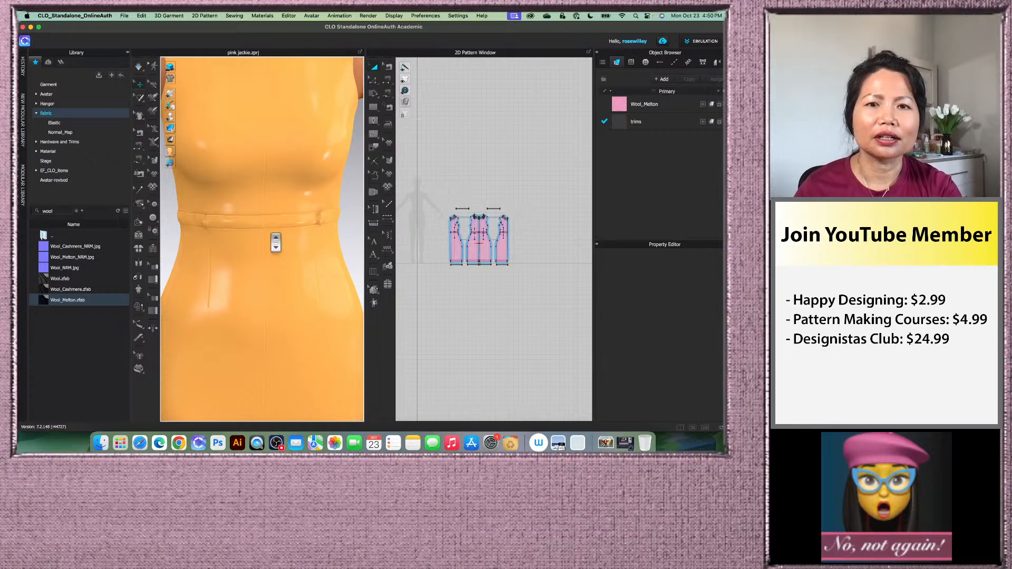
scroll(274, 243, "down", 4)
right_click_drag(337, 253, 267, 255)
scroll(251, 245, "up", 5)
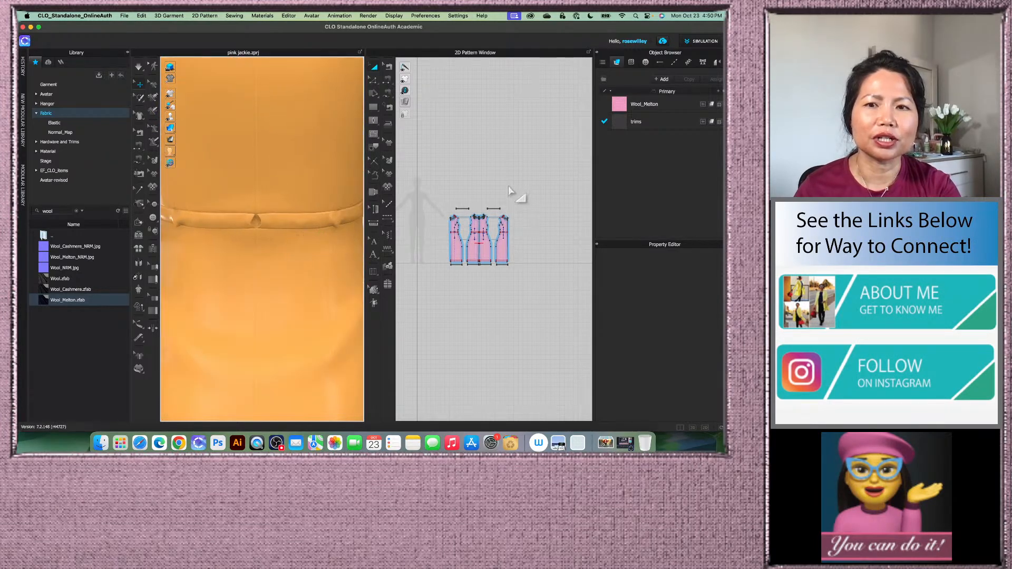
Unstrengthen all dress and trim patterns together, and clear the selection.
scroll(434, 249, "up", 3)
scroll(481, 226, "down", 1)
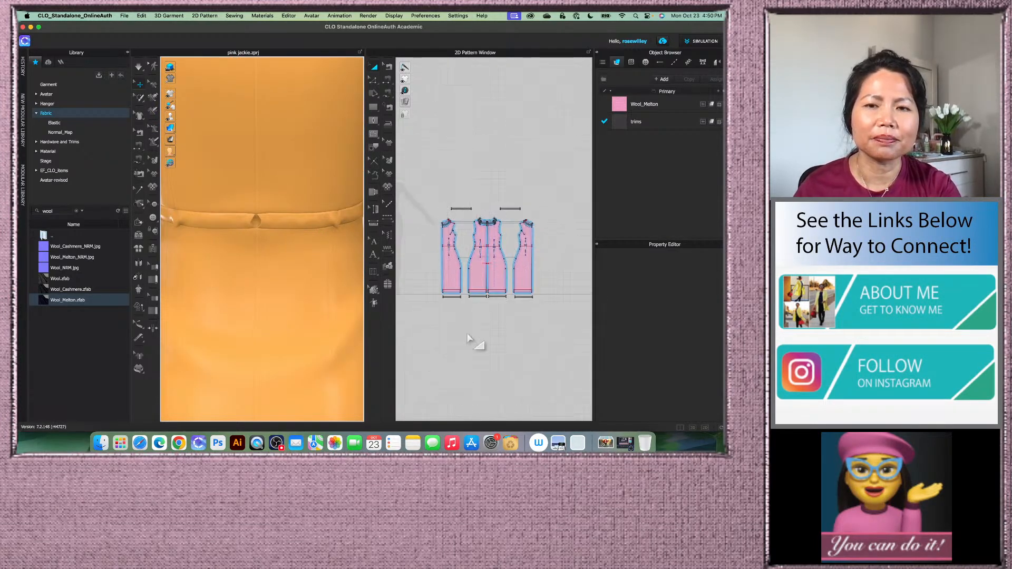
left_click(470, 359)
left_click_drag(410, 168, 546, 322)
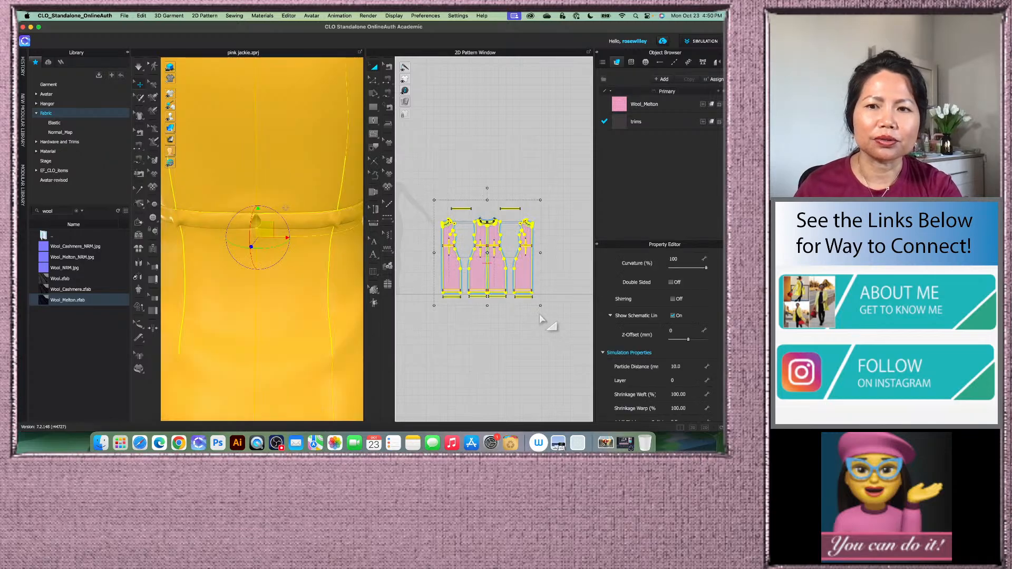
right_click(523, 269)
mouse_move(564, 272)
left_click(573, 251)
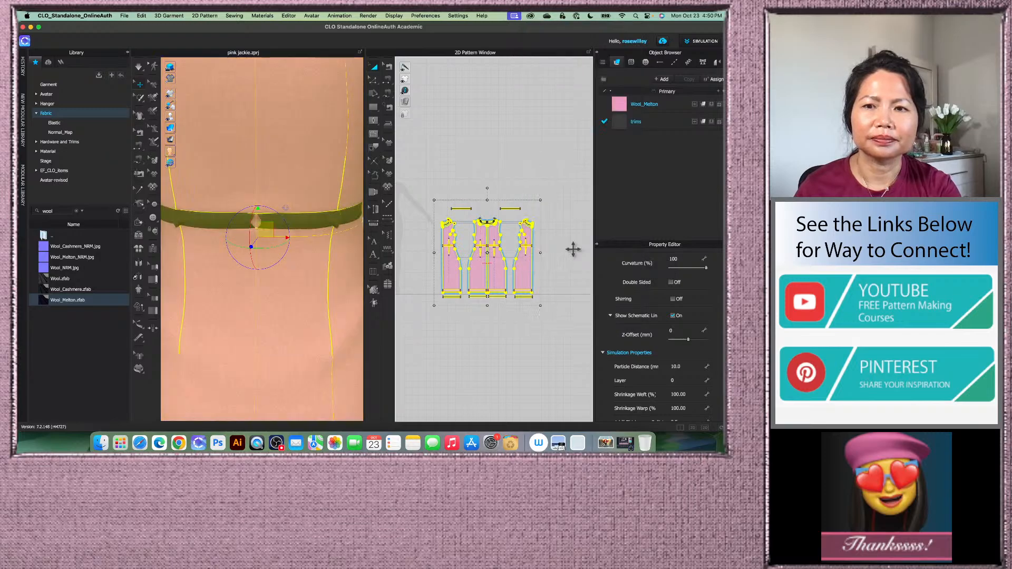
left_click(460, 145)
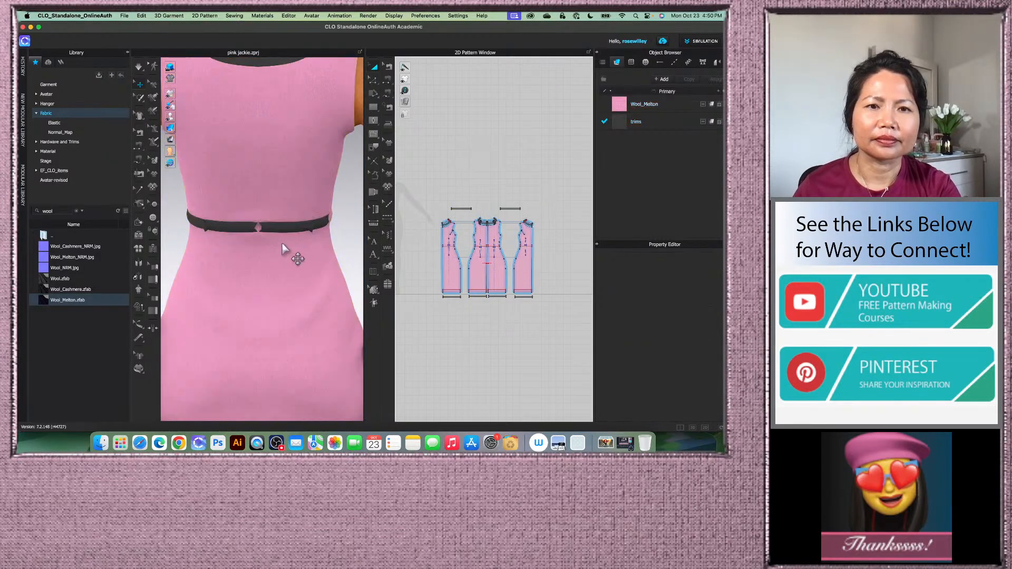
Segment-sew the short ends of the two waist strips together across the centre back, and simulate to close the gap.
scroll(282, 248, "up", 8)
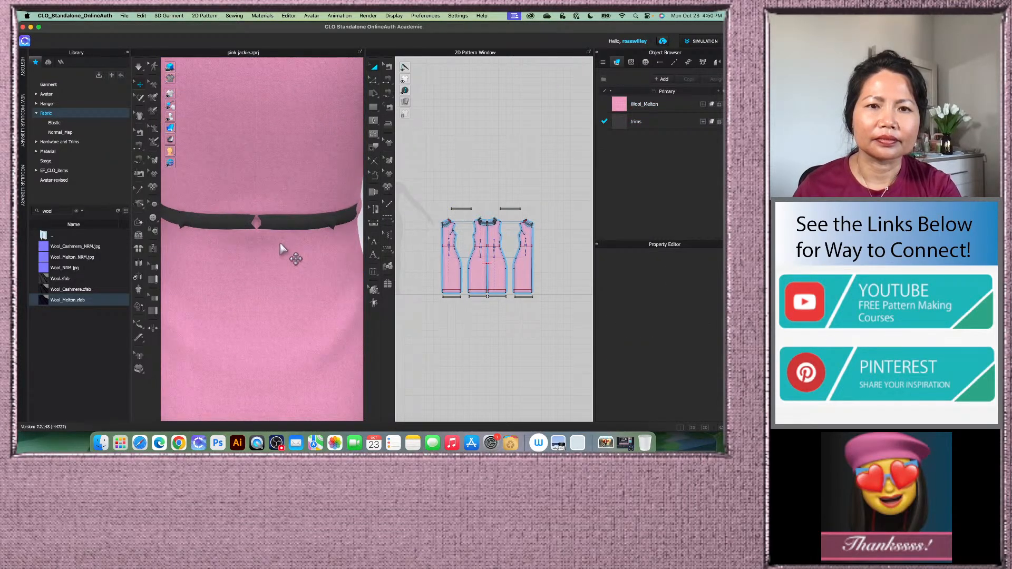
left_click(389, 80)
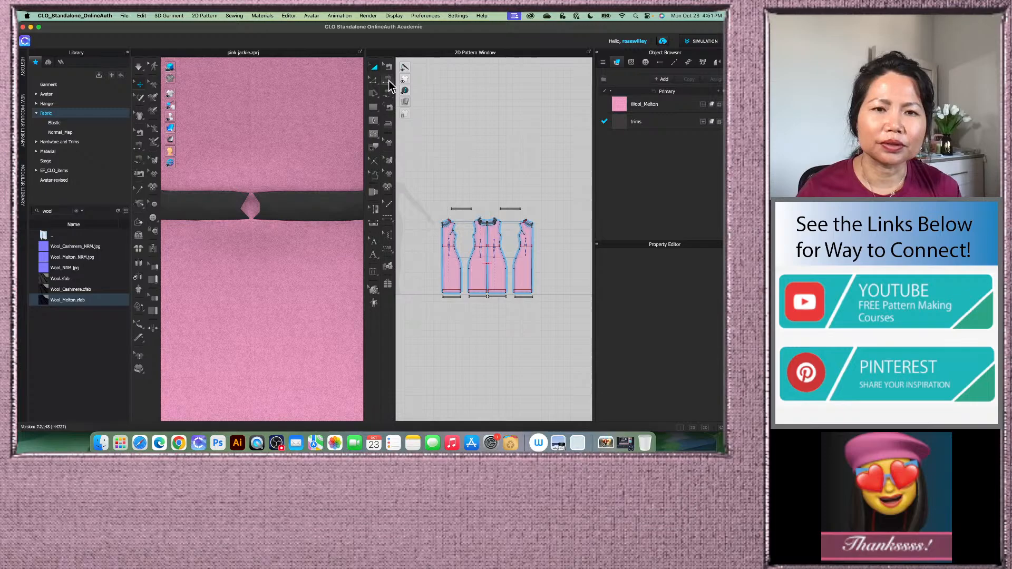
left_click(240, 213)
left_click(263, 203)
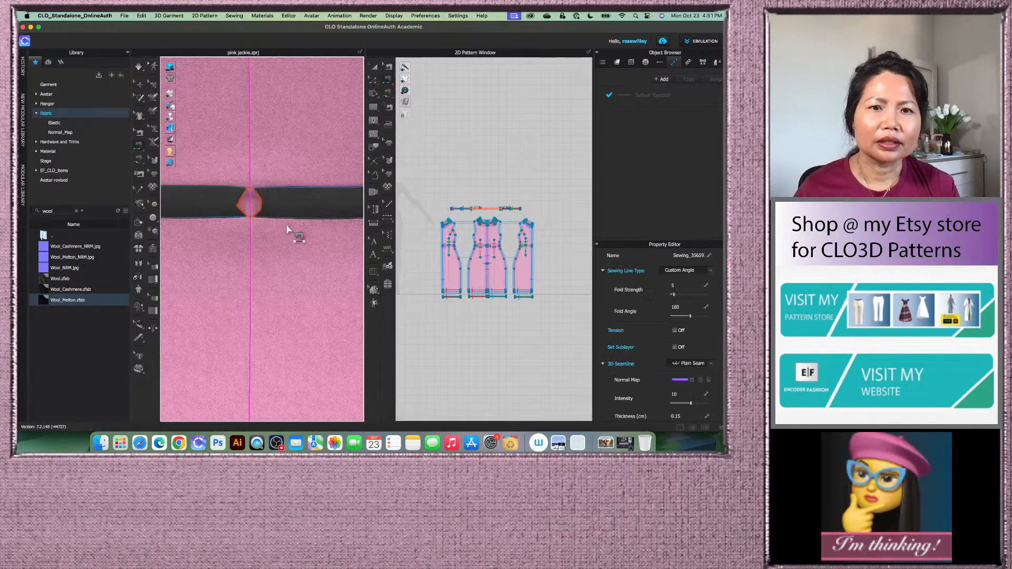
key("space")
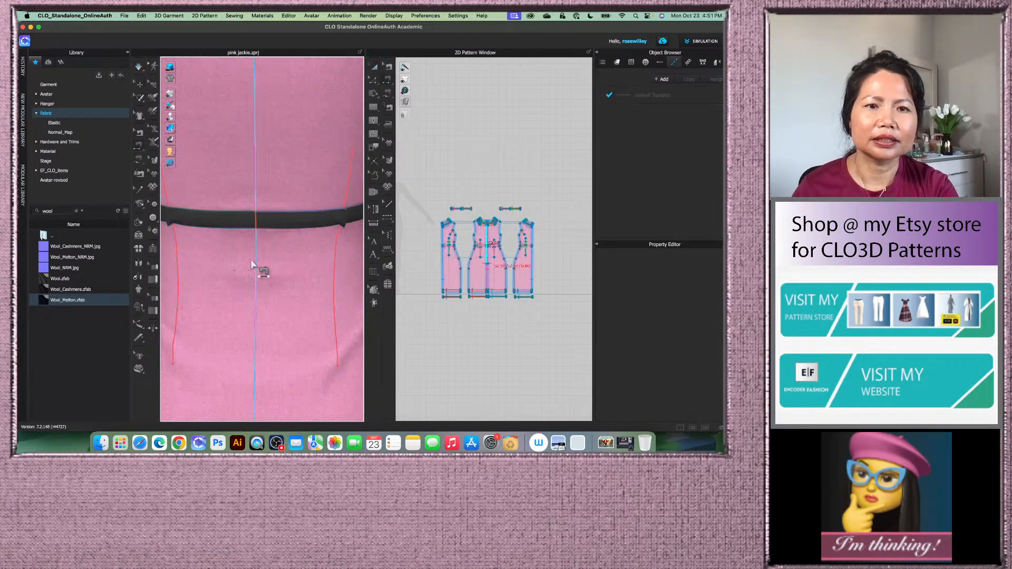
Examine the waist, neckline and hem trims from the front with the full avatar in view.
right_click_drag(253, 261, 308, 264)
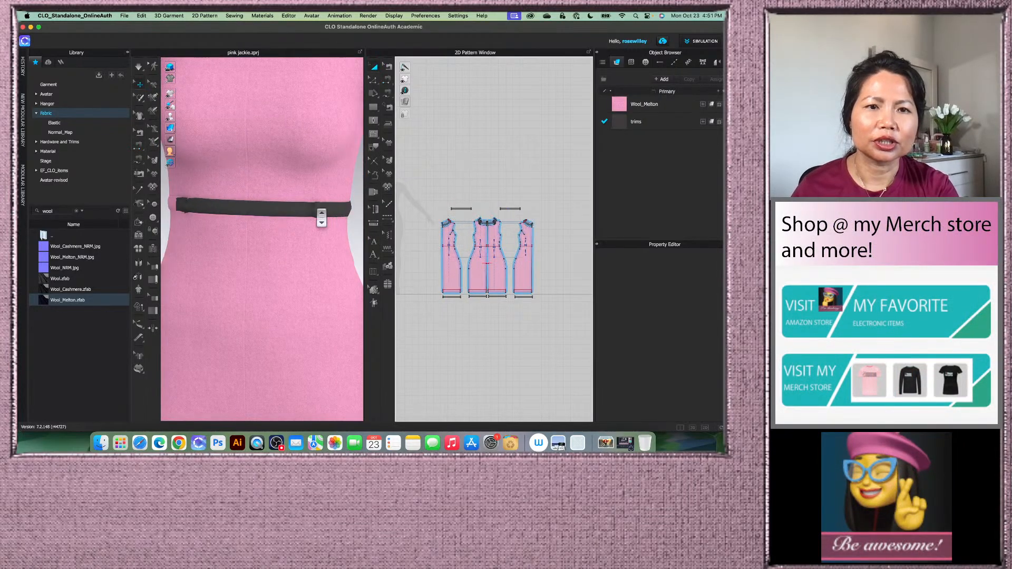
scroll(296, 221, "up", 3)
scroll(260, 244, "down", 3)
right_click_drag(223, 270, 258, 253)
scroll(290, 257, "down", 4)
key("2")
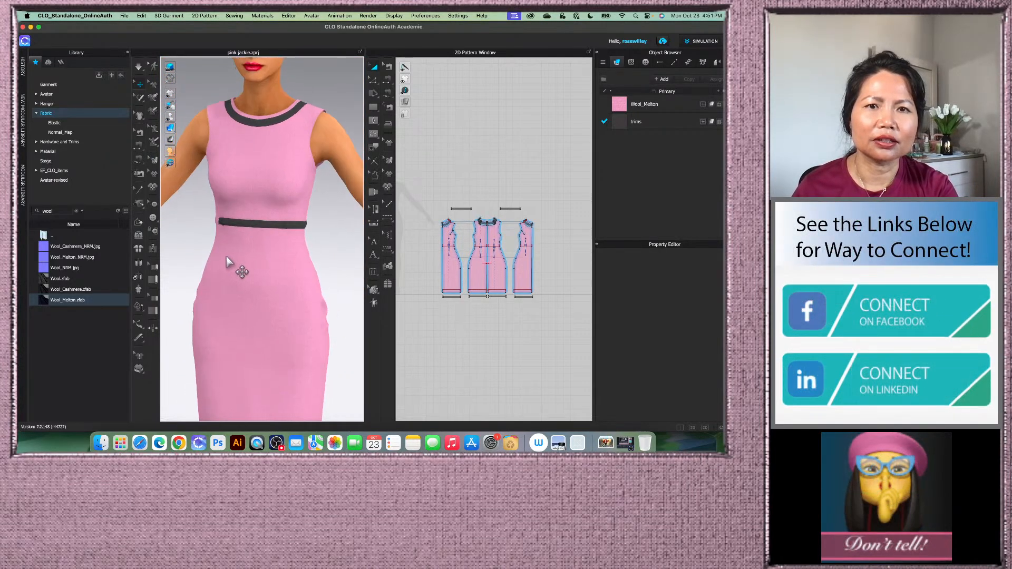
scroll(252, 249, "down", 3)
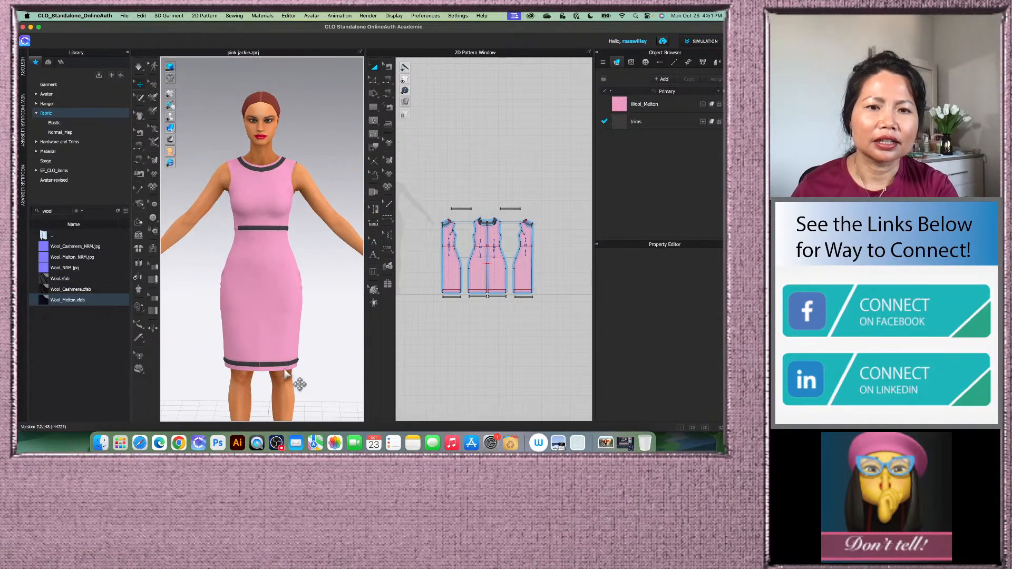
Segment-sew the short ends of the hem trim strips together at the centre front, and simulate to close the gap.
middle_click_drag(260, 395, 270, 247)
scroll(266, 372, "up", 5)
scroll(270, 247, "up", 3)
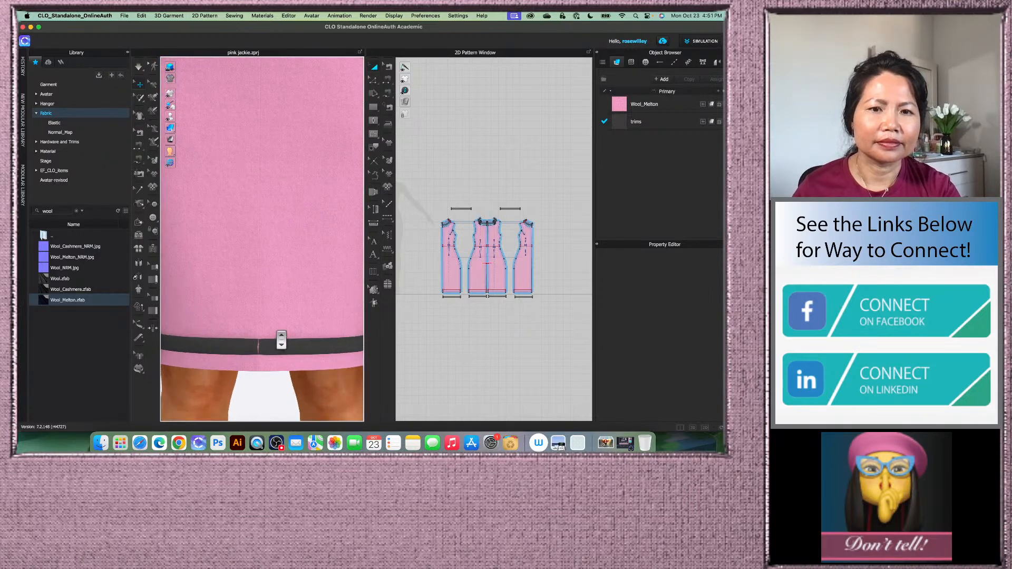
left_click(388, 80)
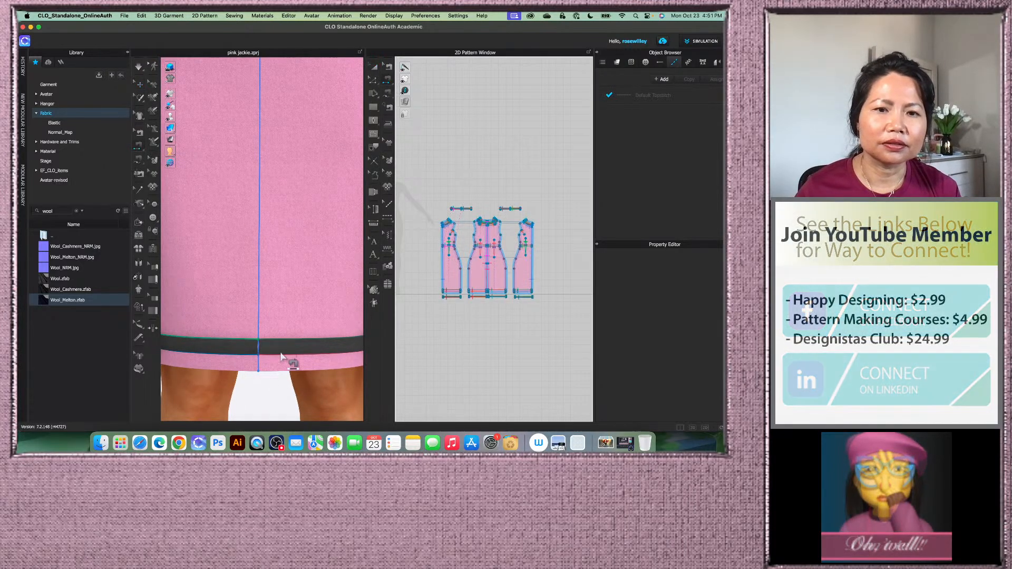
scroll(264, 360, "up", 3)
middle_click_drag(285, 368, 280, 236)
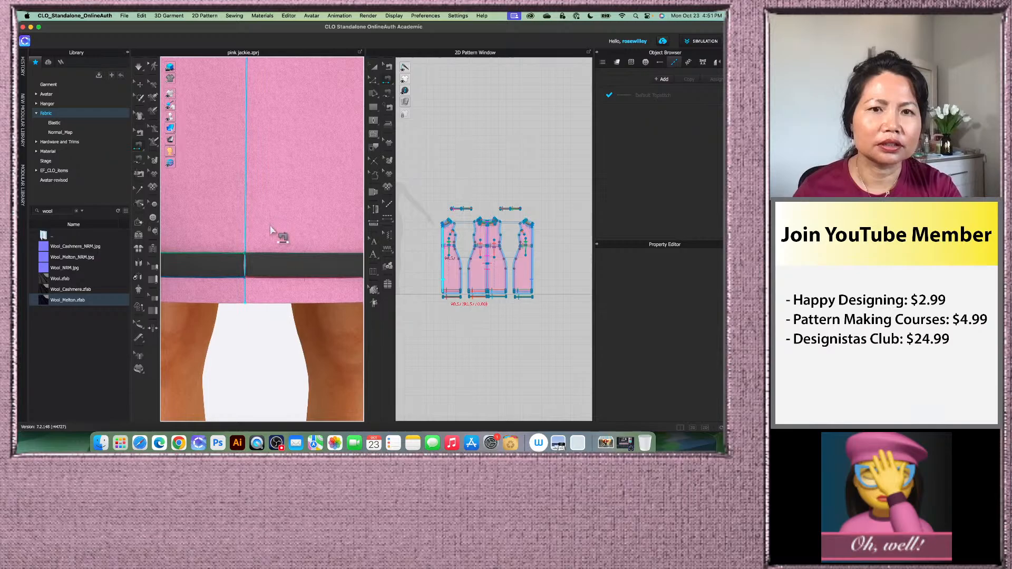
left_click(246, 269)
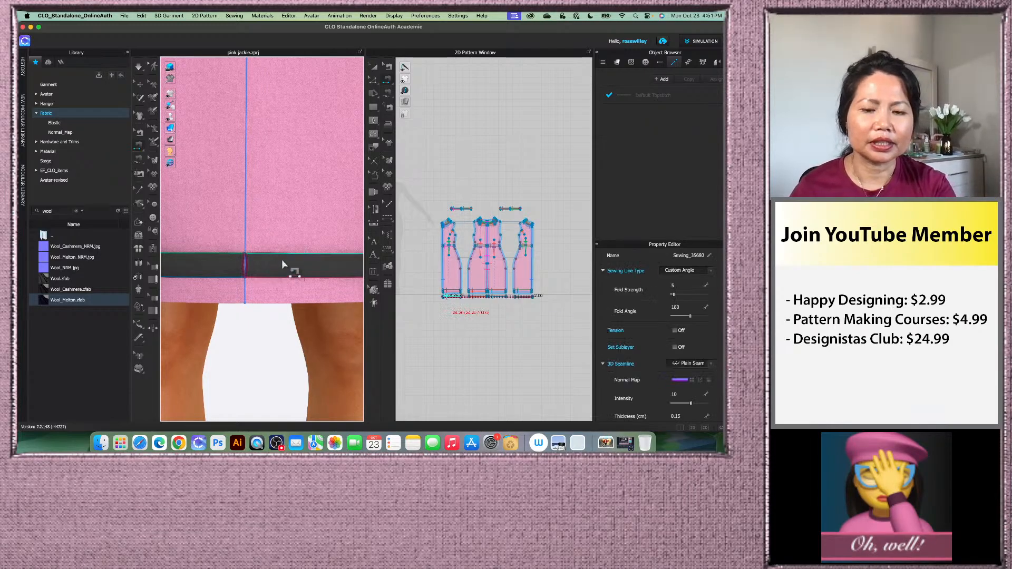
key("q")
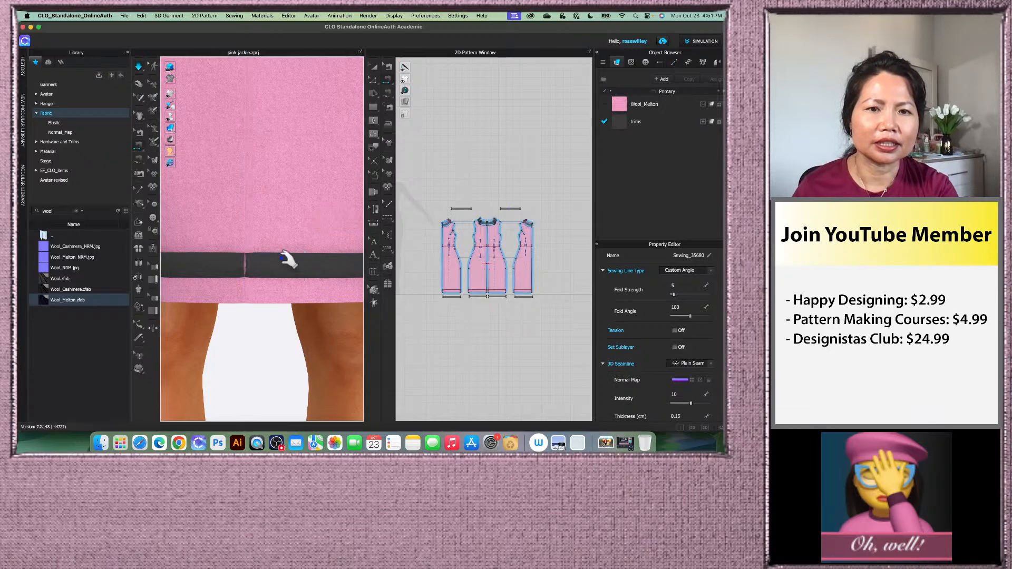
key("space")
Segment-sew the hem strips' short ends together at the centre back, and simulate the garment.
scroll(287, 264, "down", 3)
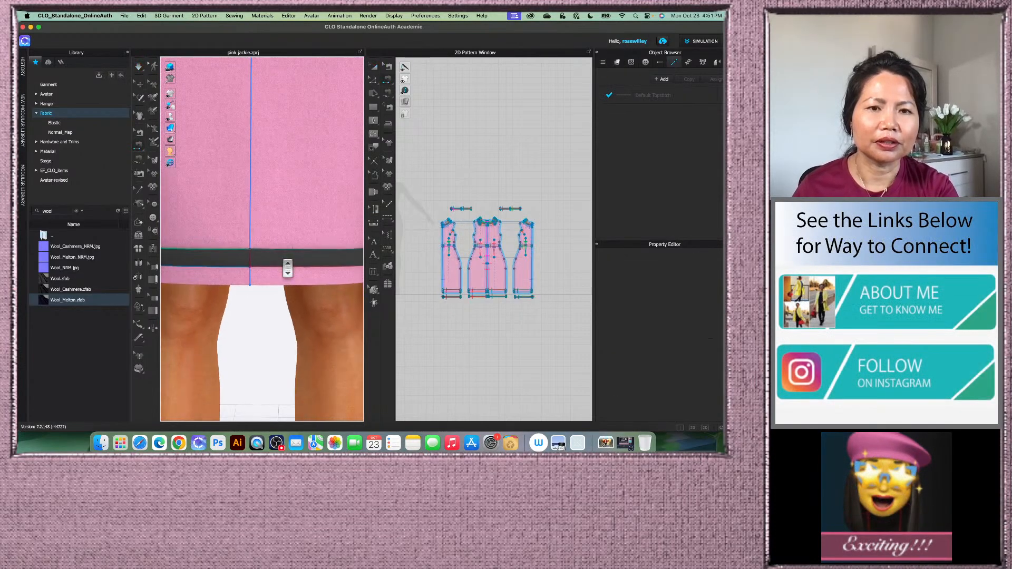
scroll(288, 274, "down", 5)
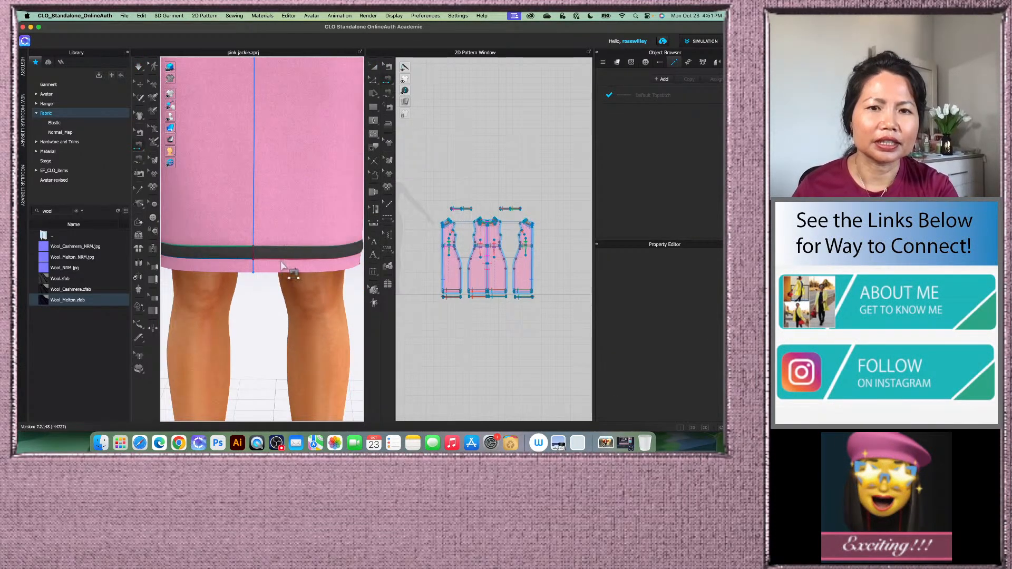
left_click(375, 69)
right_click_drag(323, 284, 259, 272)
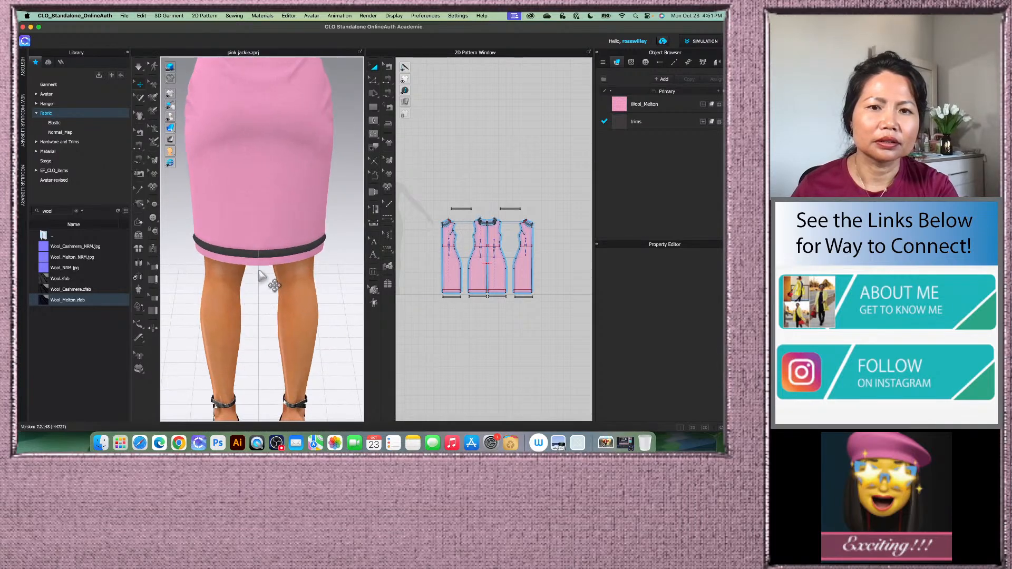
scroll(259, 272, "up", 5)
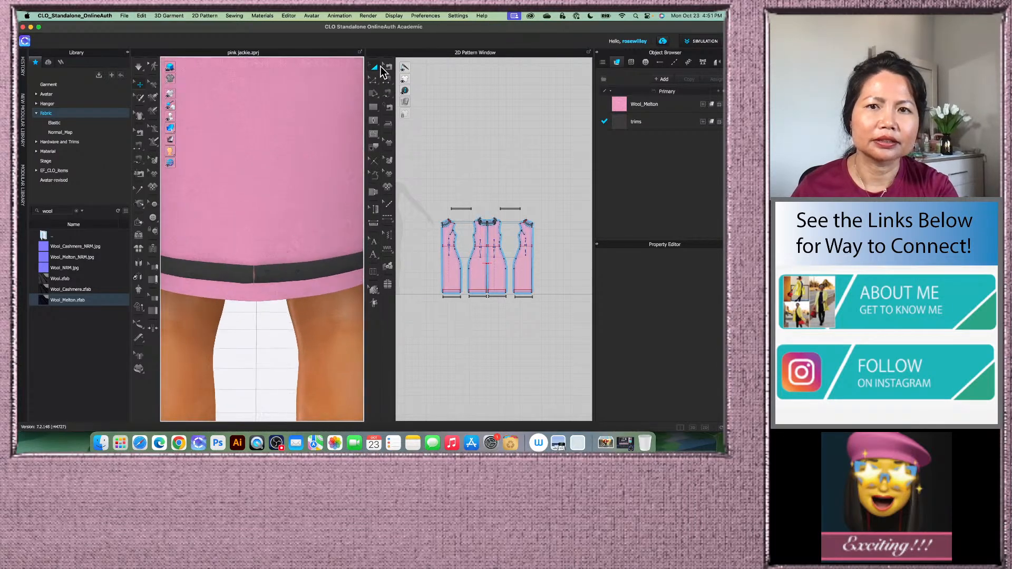
left_click(386, 79)
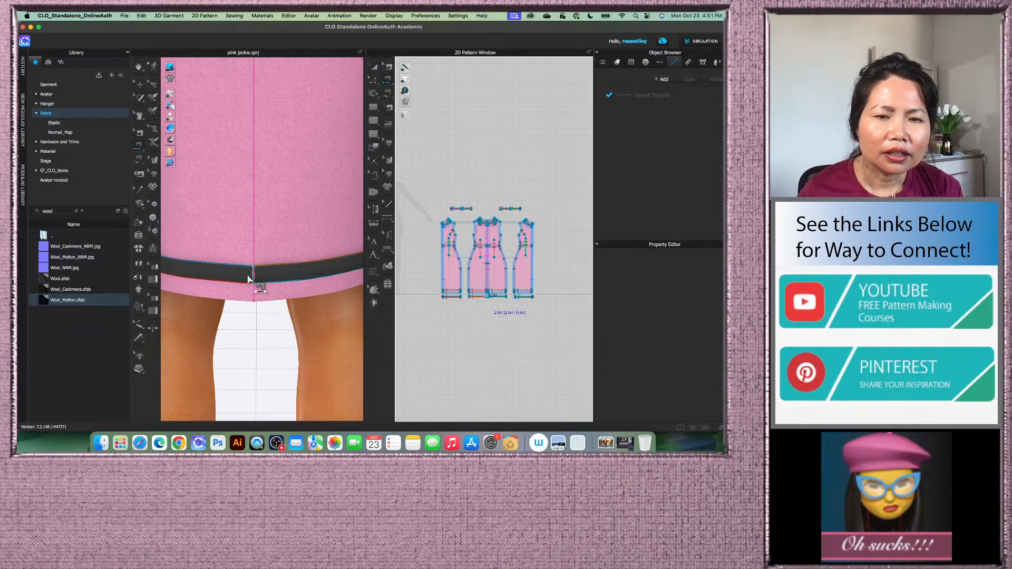
left_click(252, 283)
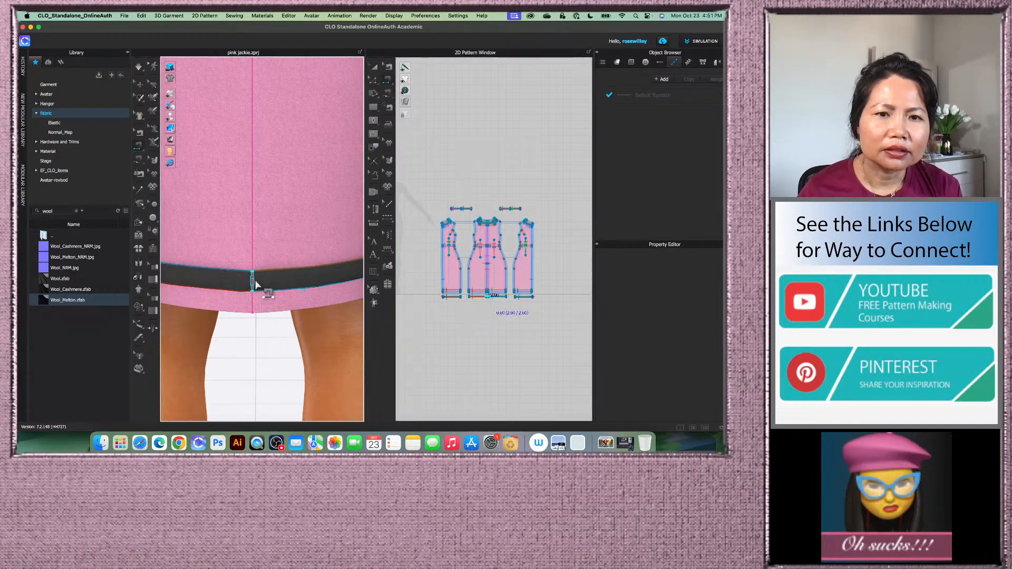
left_click(255, 281)
key("space")
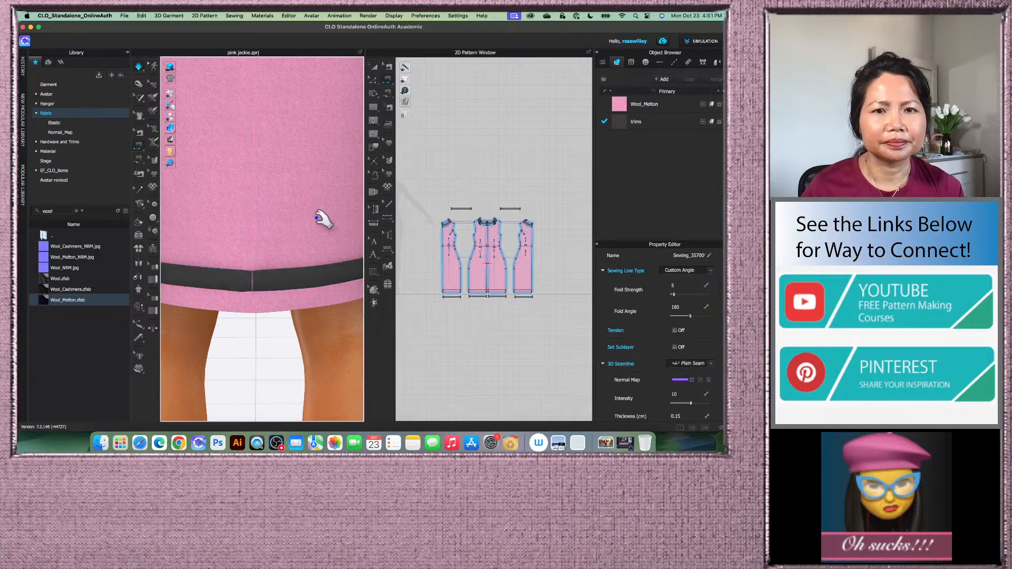
Set the particle distance of both waist trim strips to 5 mm and simulate the garment.
scroll(302, 303, "down", 10)
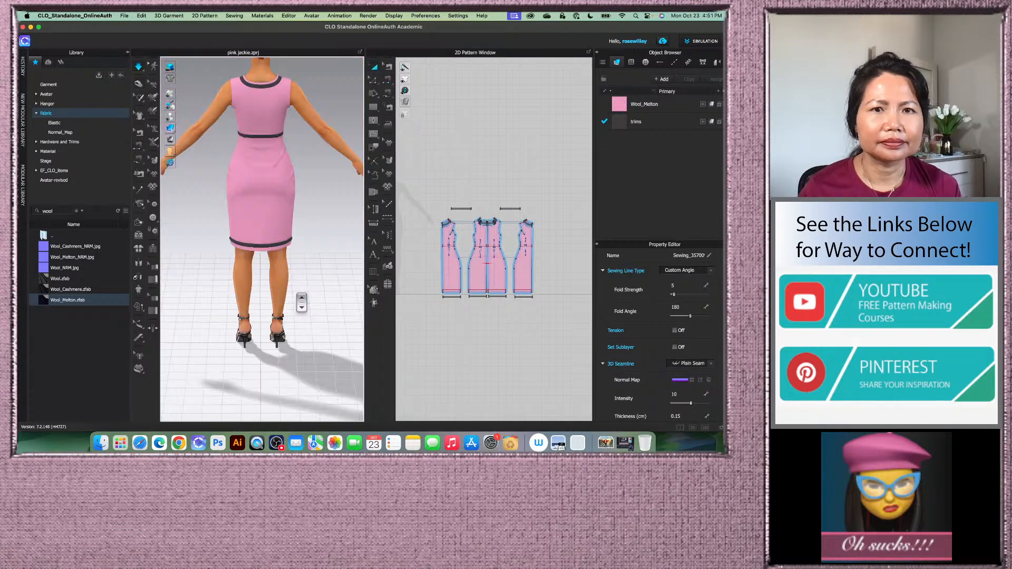
key("2")
scroll(322, 288, "up", 5)
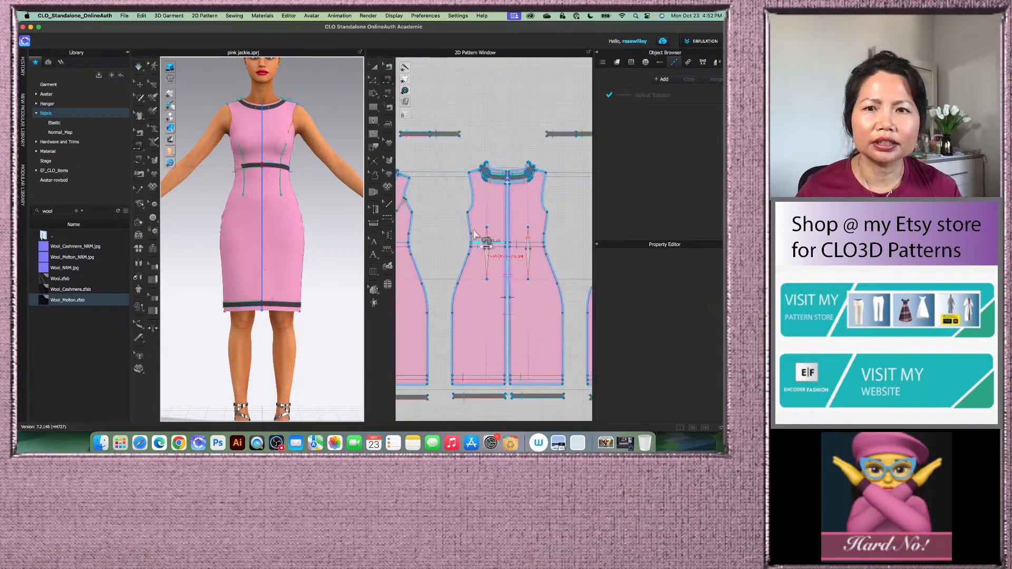
scroll(463, 206, "down", 5)
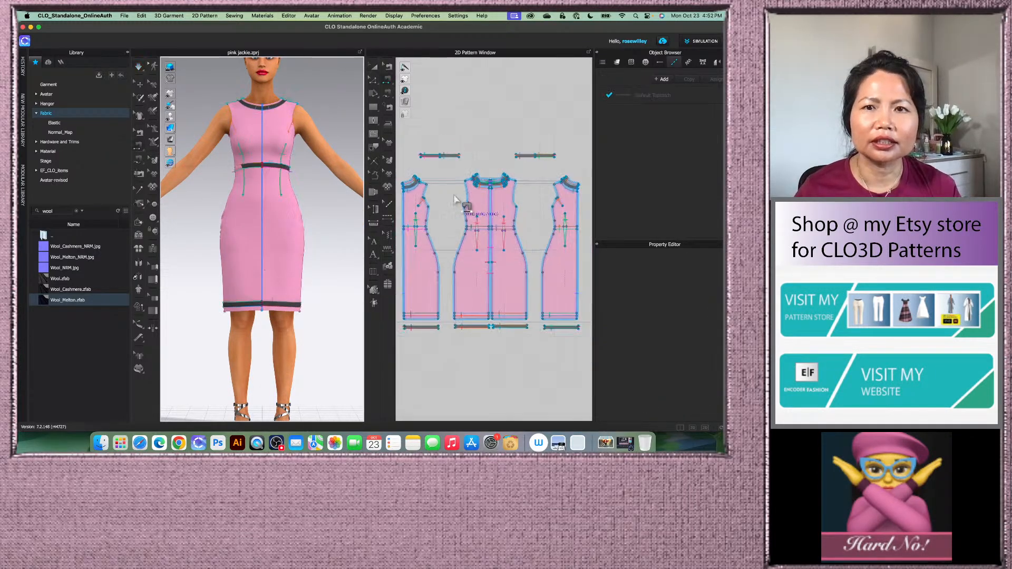
left_click(374, 67)
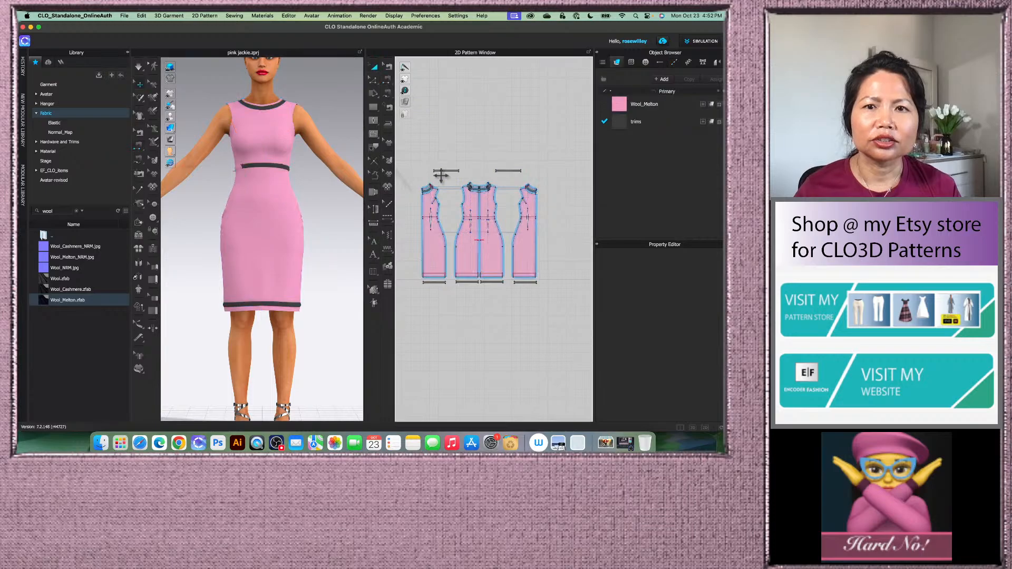
left_click(441, 175)
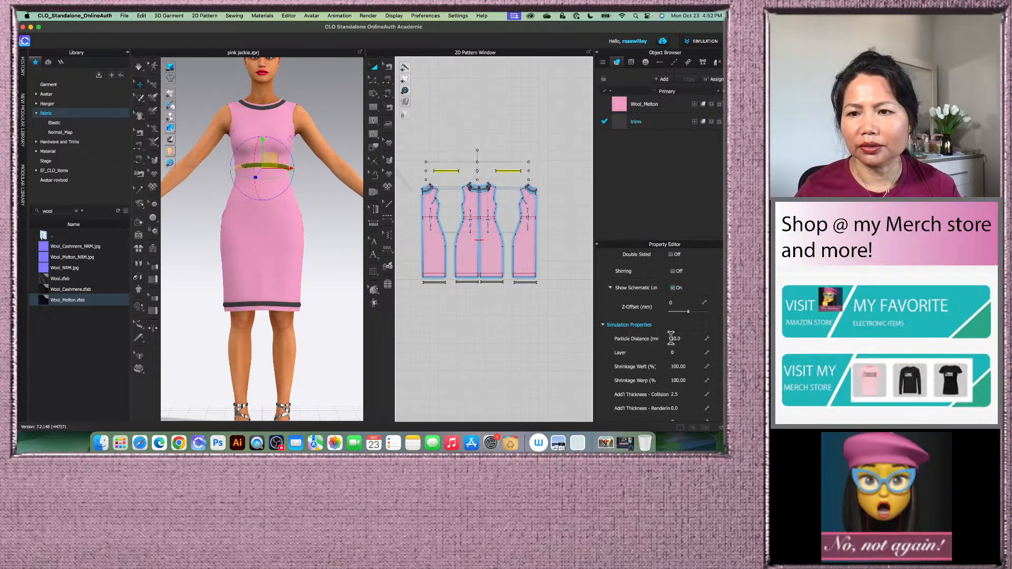
left_click(674, 339)
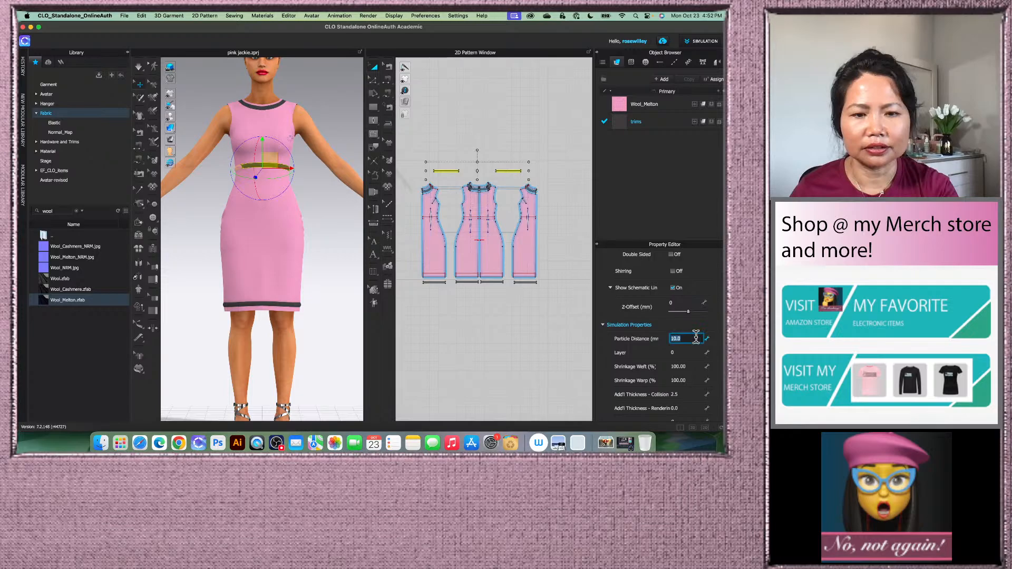
type("5")
key("Return")
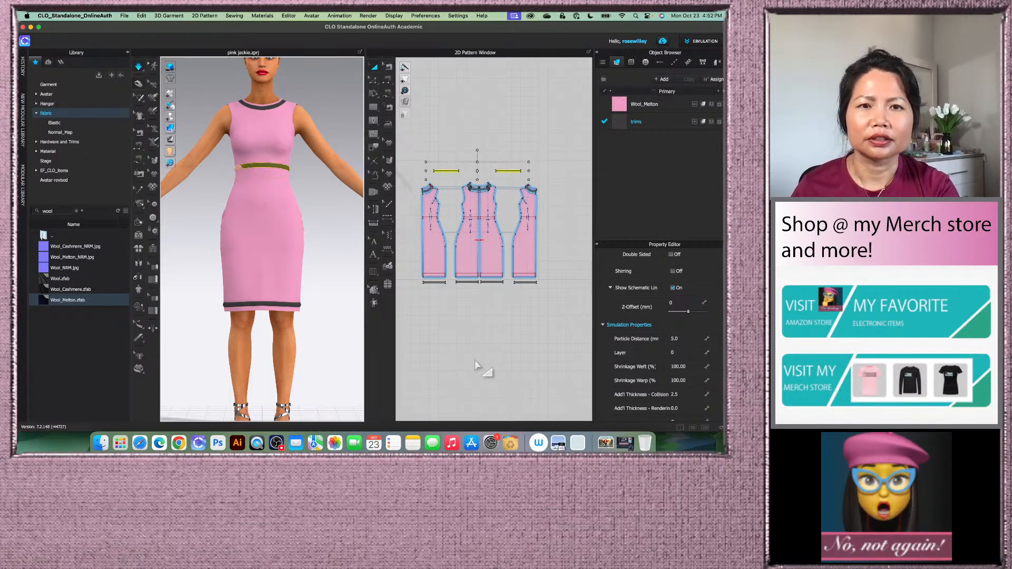
Superimpose the selected waist trim strips over the dress, and simulate the garment.
left_click(269, 168)
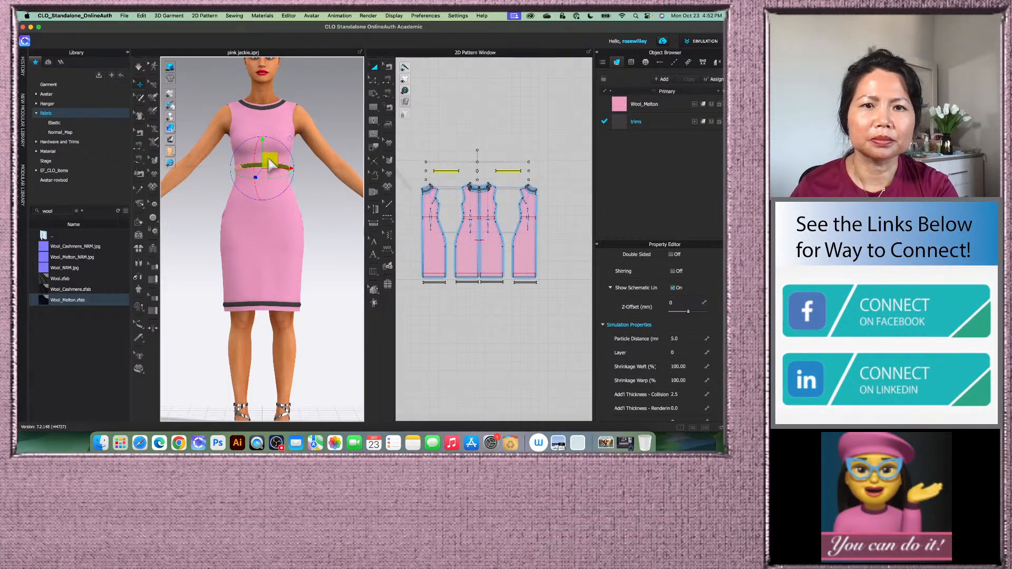
right_click(270, 160)
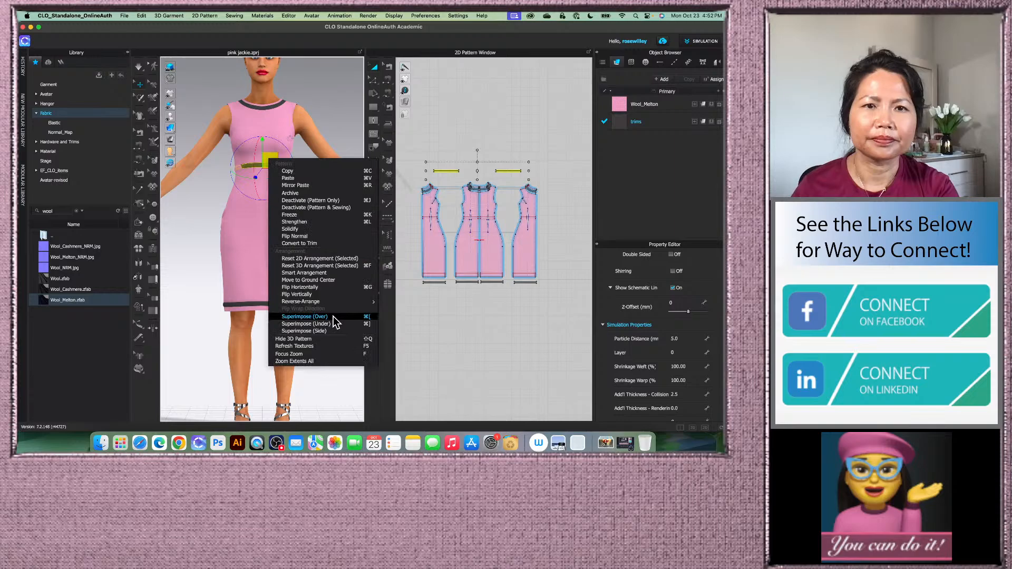
left_click(333, 317)
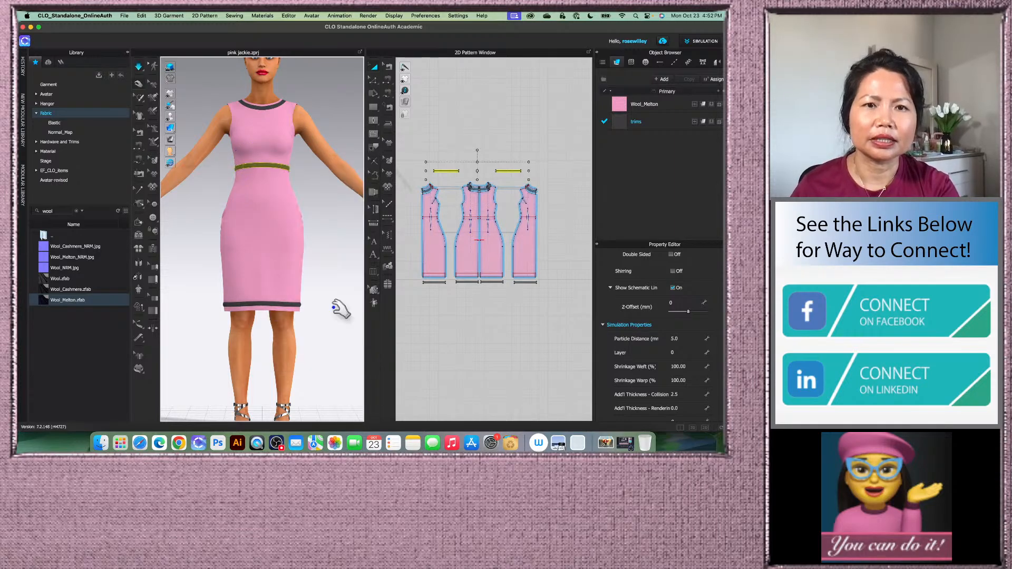
scroll(335, 308, "up", 3)
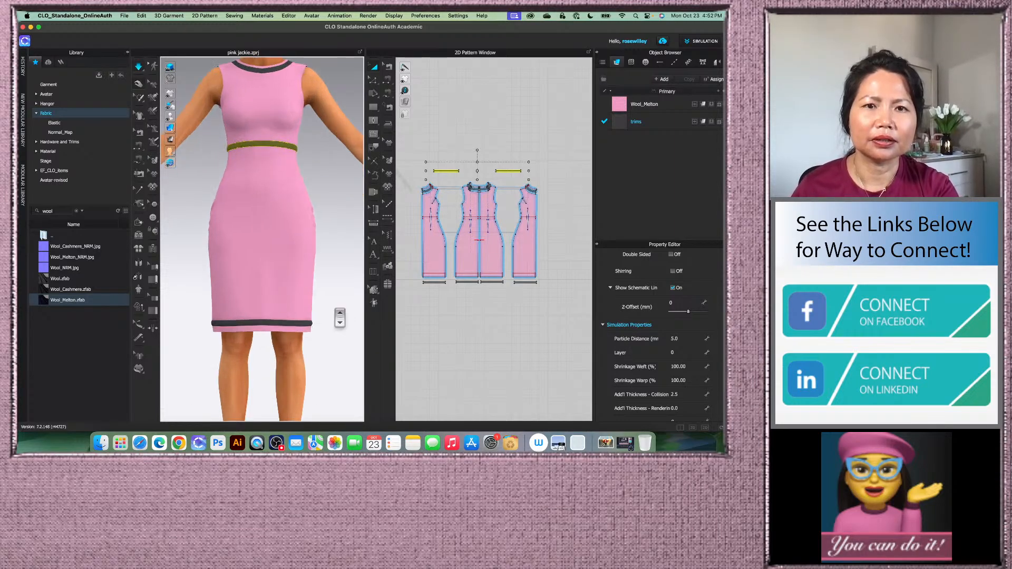
scroll(339, 317, "down", 4)
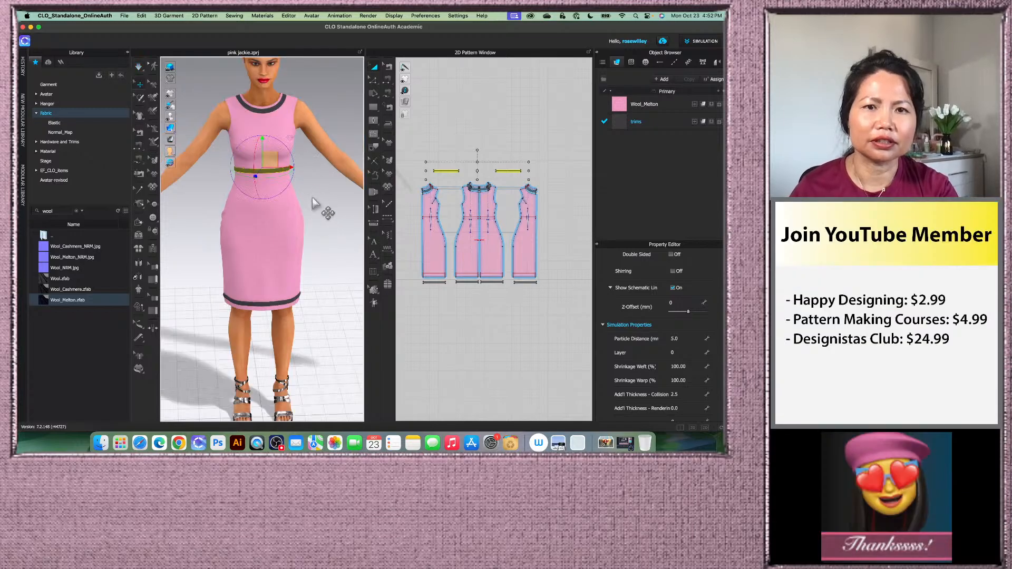
Clear the selection and examine the waist trim's joins up close around the garment, along with the strip patterns in 2D.
scroll(323, 271, "up", 5)
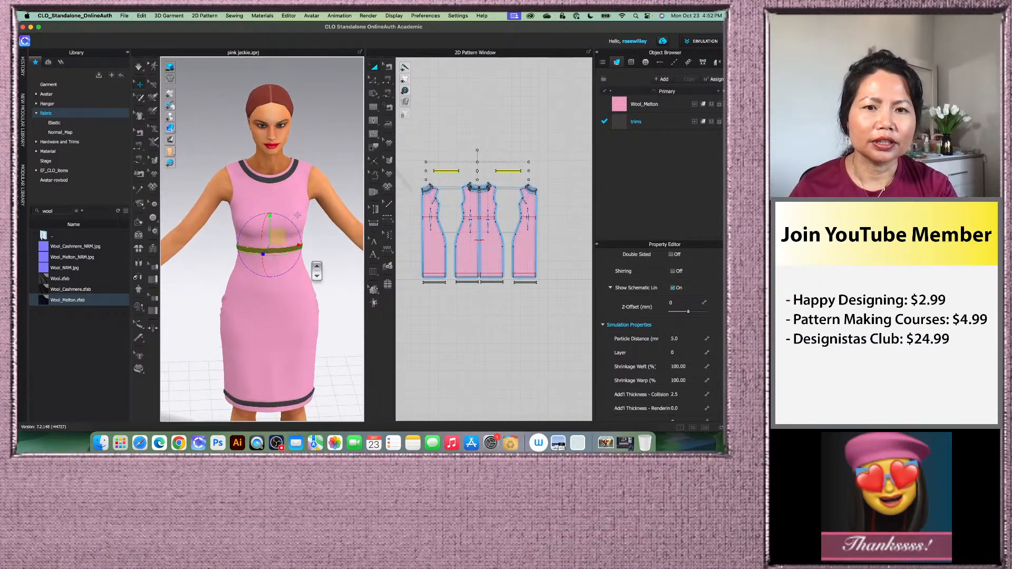
scroll(317, 269, "down", 5)
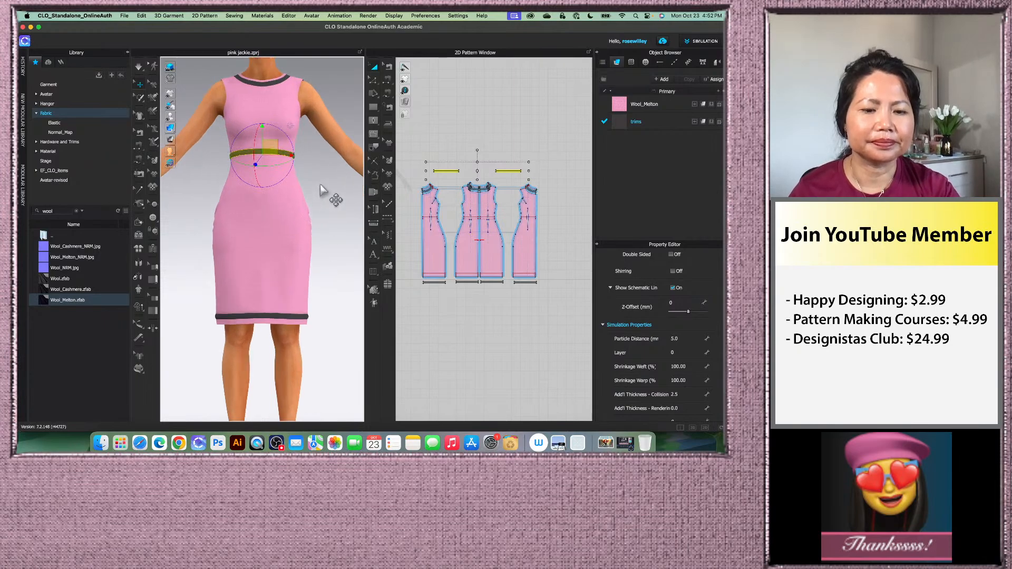
scroll(335, 253, "up", 2)
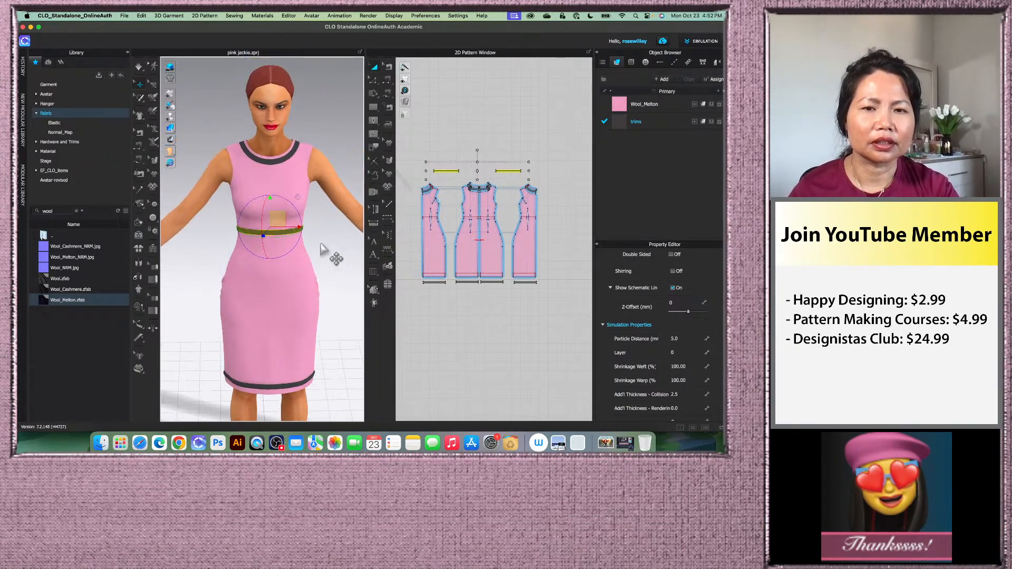
scroll(329, 244, "up", 3)
left_click(333, 234)
scroll(334, 234, "up", 4)
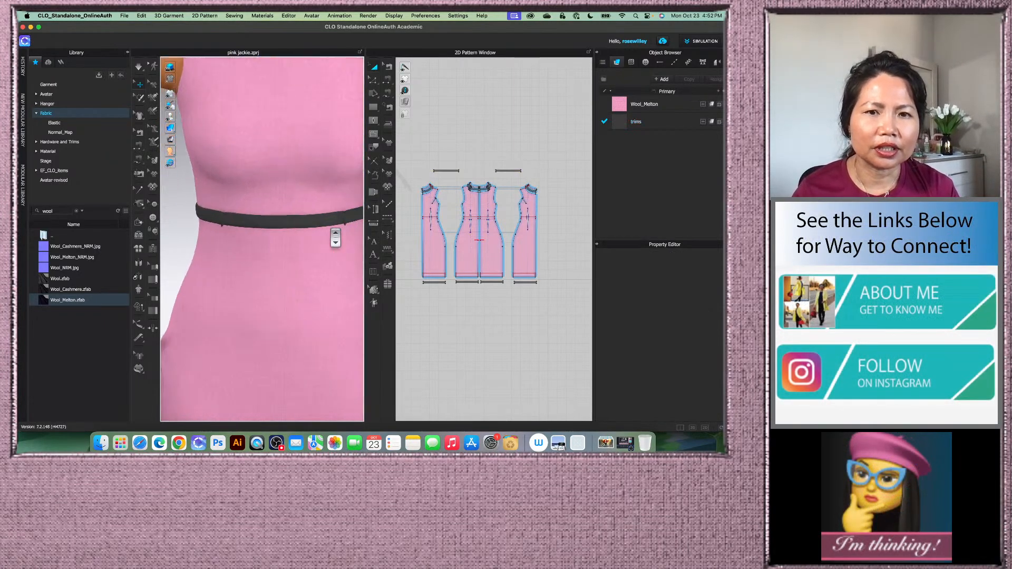
scroll(261, 232, "up", 3)
scroll(235, 261, "up", 5)
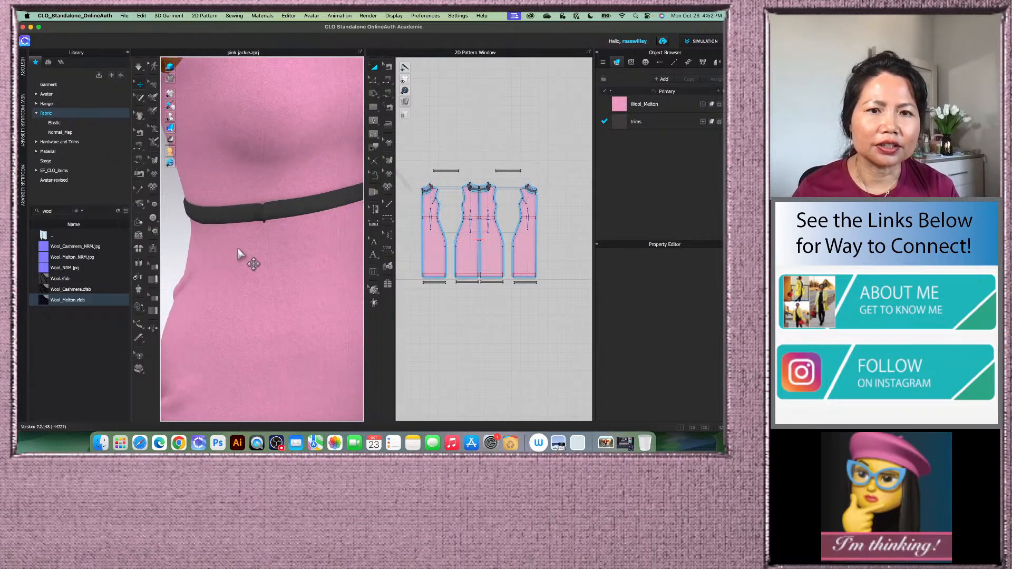
scroll(267, 208, "up", 2)
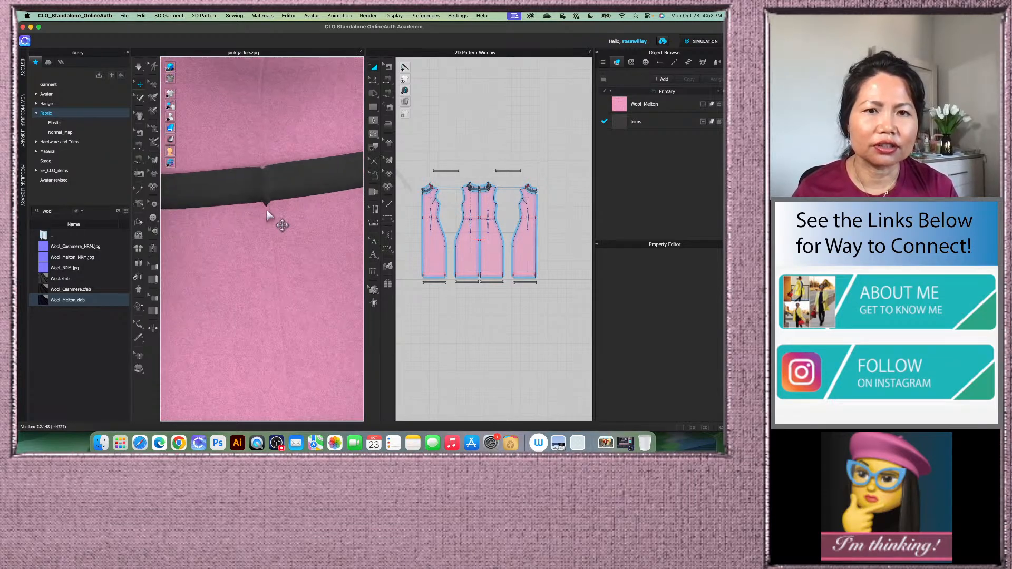
scroll(259, 212, "down", 3)
right_click_drag(236, 246, 284, 243)
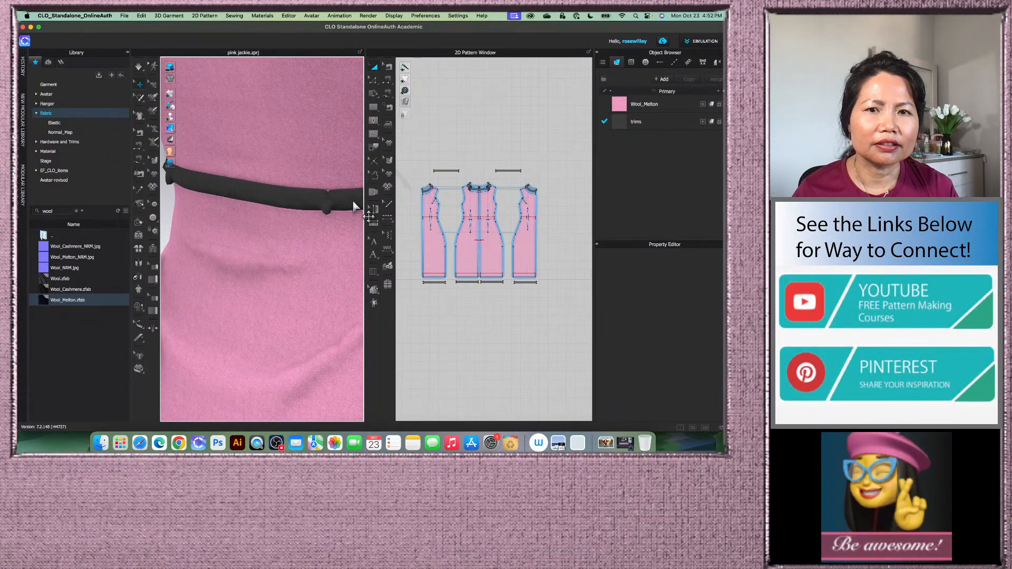
scroll(352, 203, "up", 4)
scroll(442, 169, "up", 4)
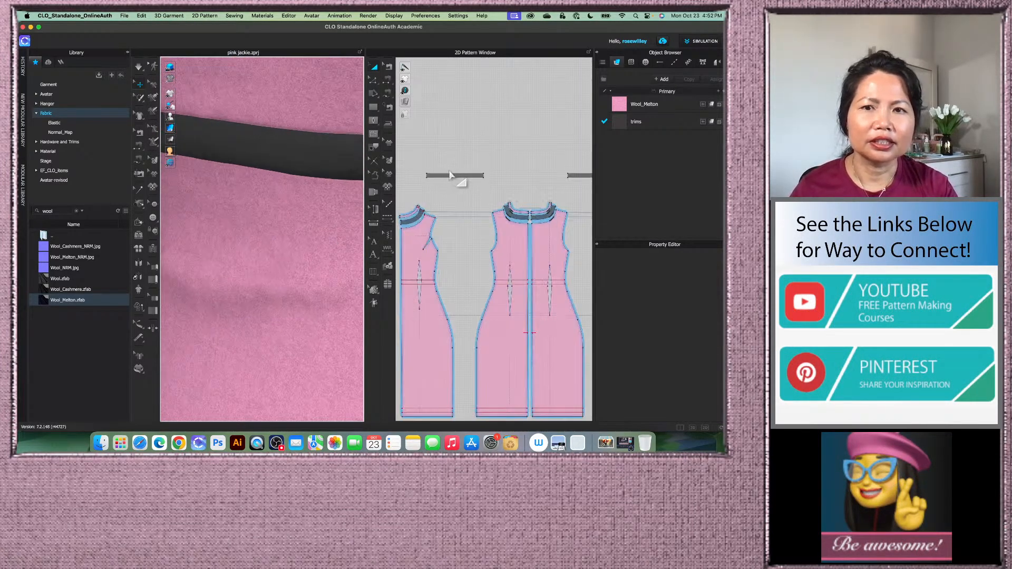
scroll(451, 172, "down", 1)
scroll(282, 223, "down", 1)
scroll(280, 224, "down", 2)
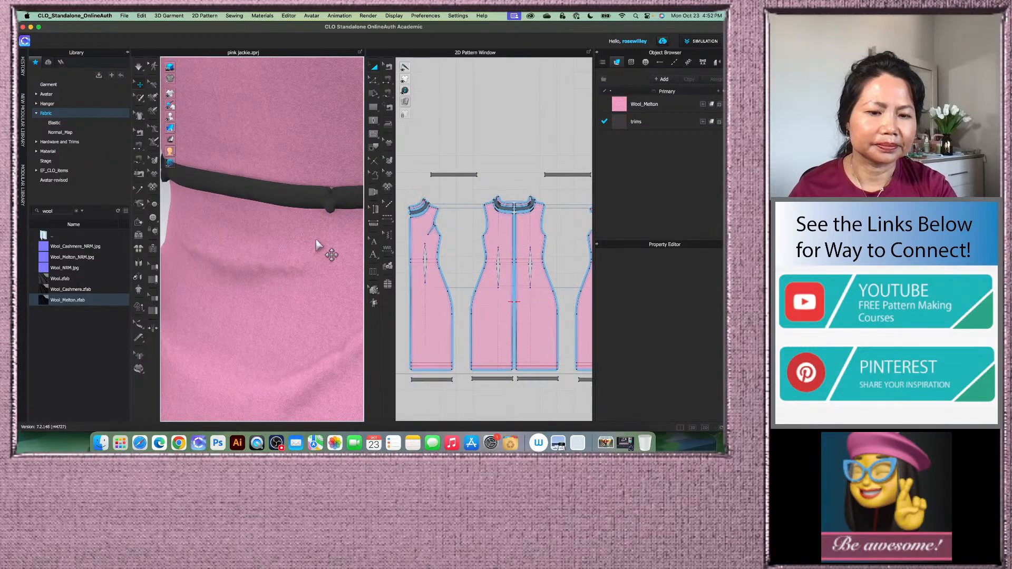
scroll(286, 235, "up", 4)
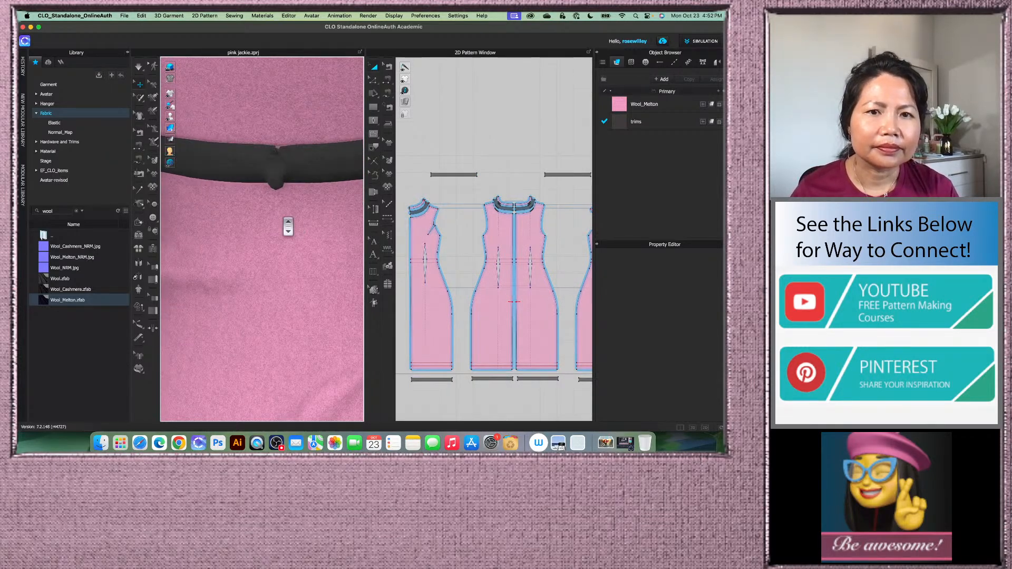
scroll(279, 232, "down", 2)
scroll(282, 189, "up", 1)
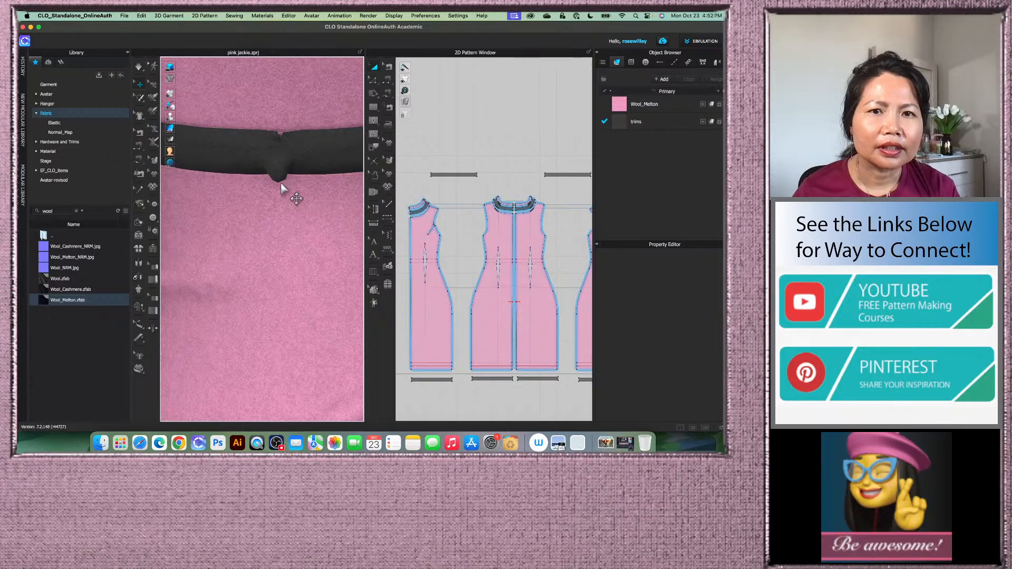
Delete both separate waist trim strips above the dress patterns.
scroll(282, 188, "up", 1)
scroll(465, 283, "up", 2)
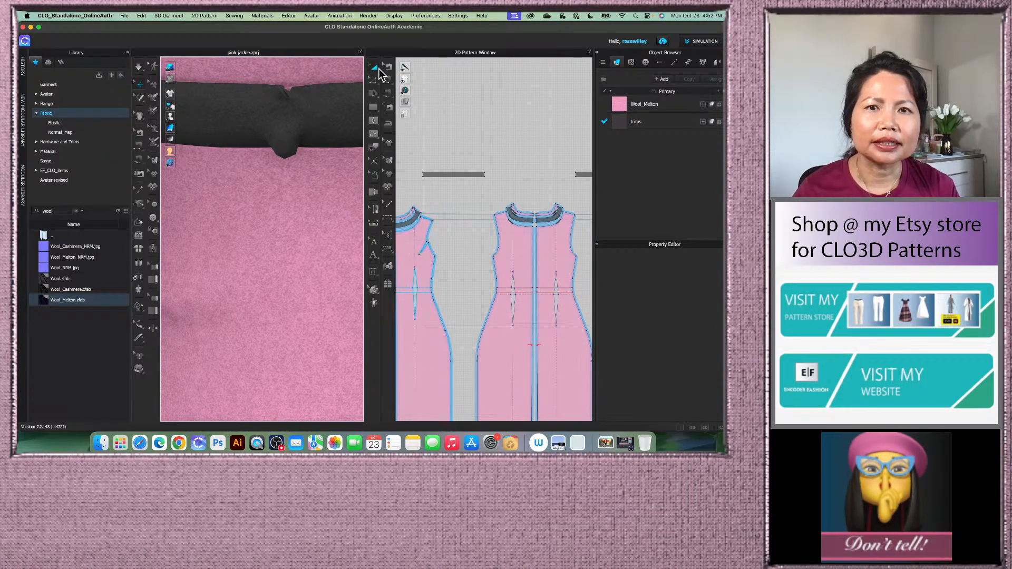
scroll(455, 242, "down", 1)
scroll(461, 240, "up", 5)
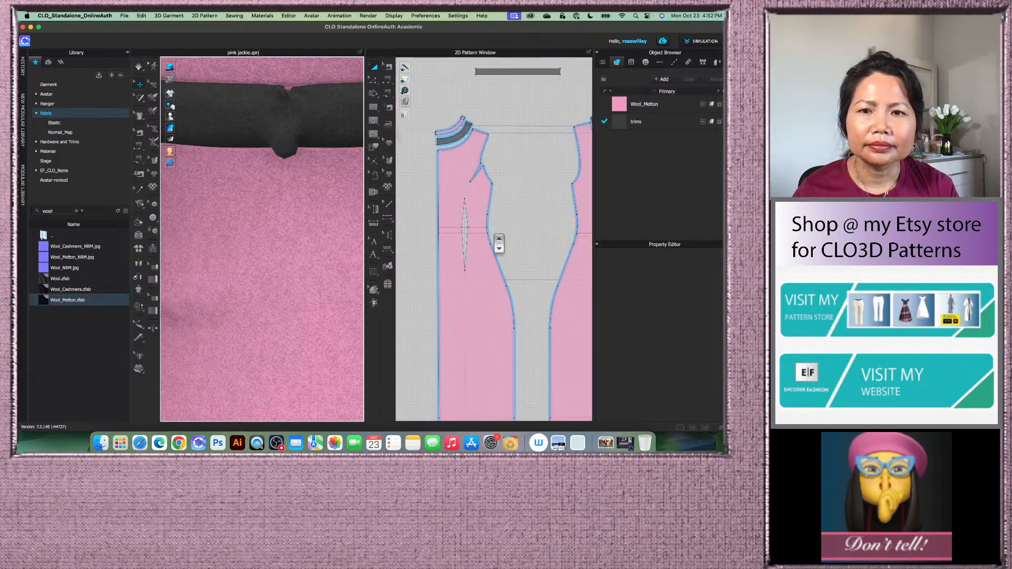
scroll(490, 238, "down", 1)
scroll(475, 232, "up", 5)
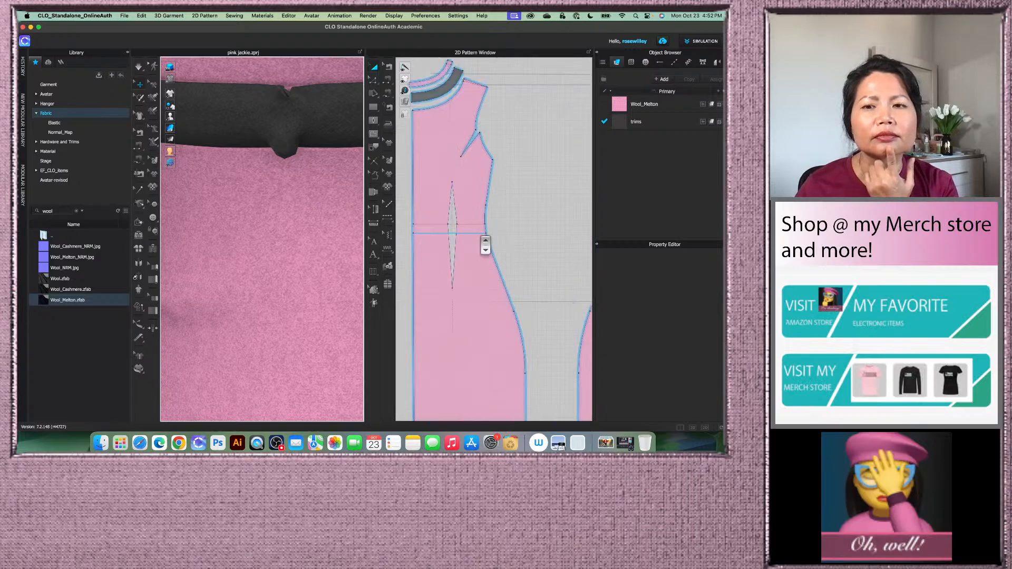
scroll(467, 230, "down", 3)
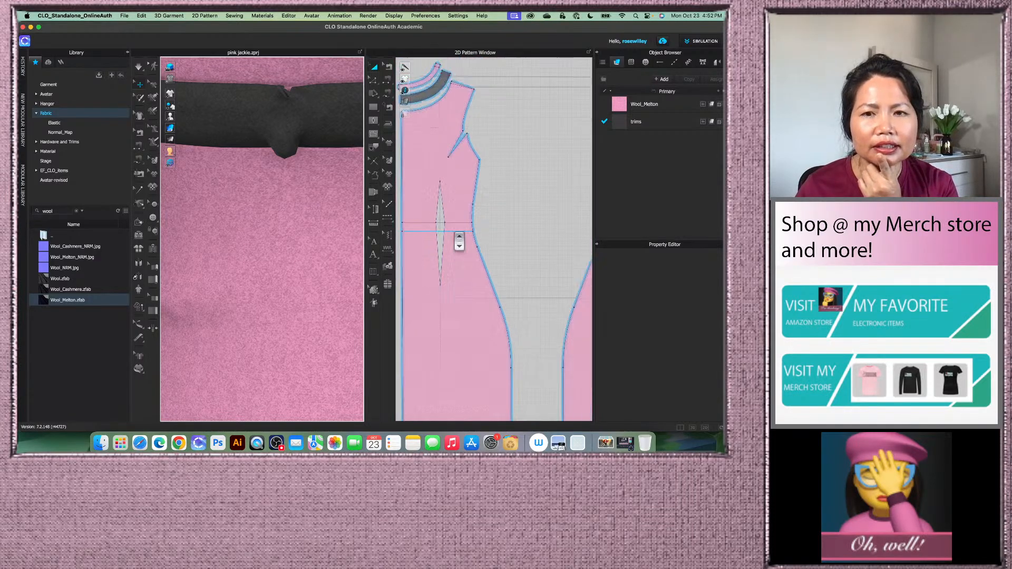
scroll(456, 231, "down", 3)
scroll(453, 236, "down", 2)
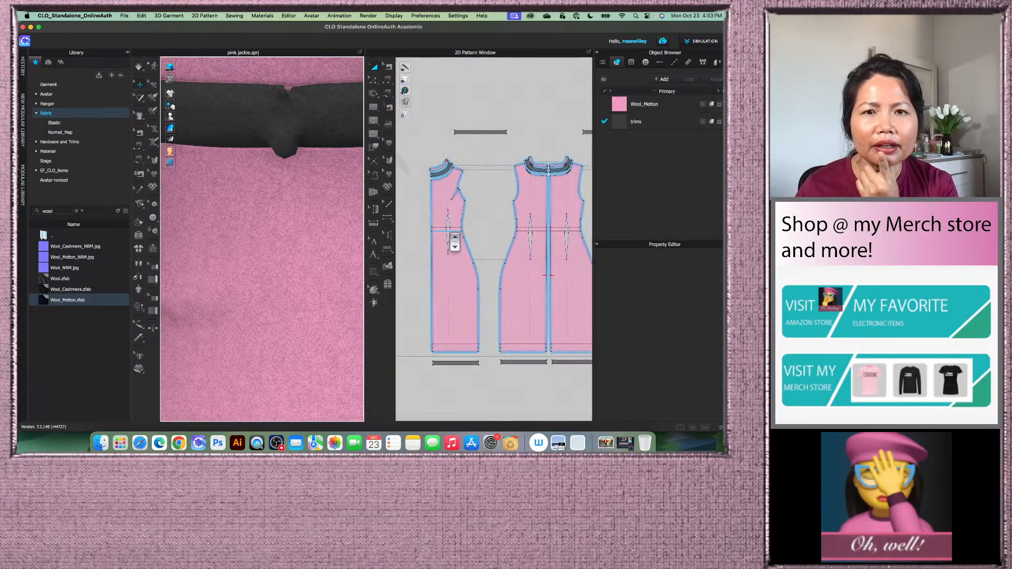
scroll(453, 155, "down", 2)
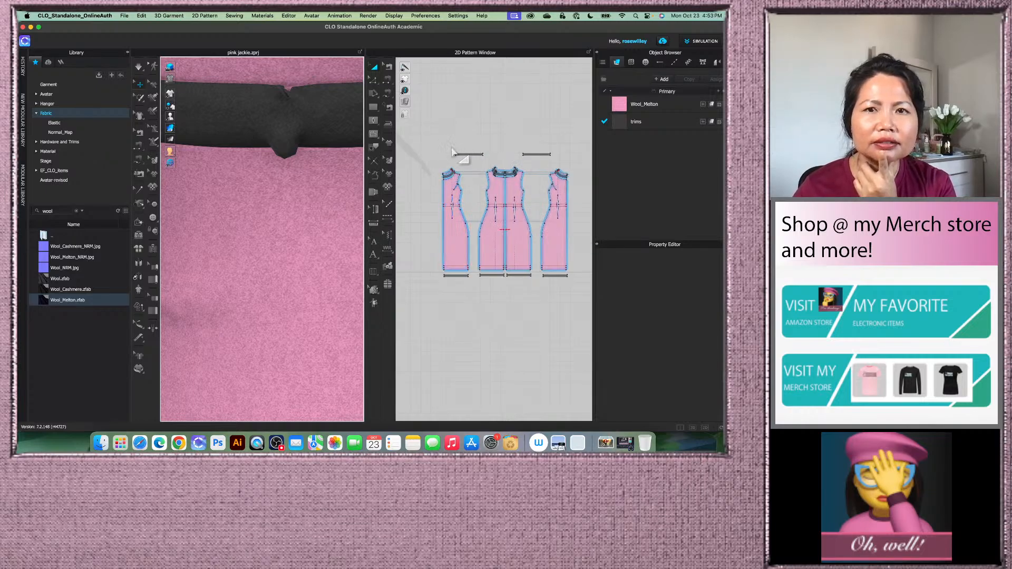
left_click_drag(431, 119, 569, 169)
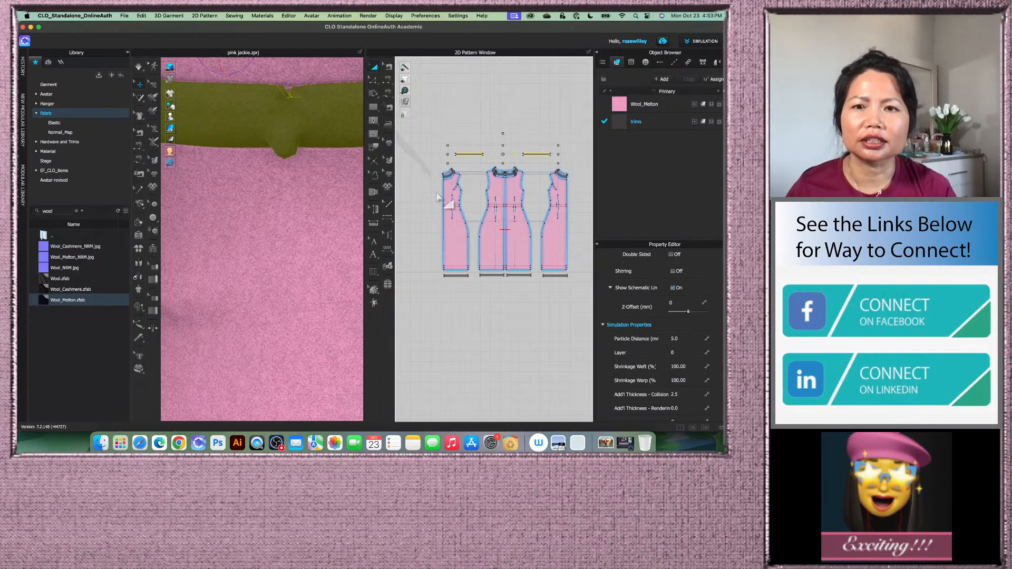
key("Delete")
Cut & Sew the front panel along its two horizontal internal lines at the waist.
left_click(373, 82)
scroll(464, 228, "up", 5)
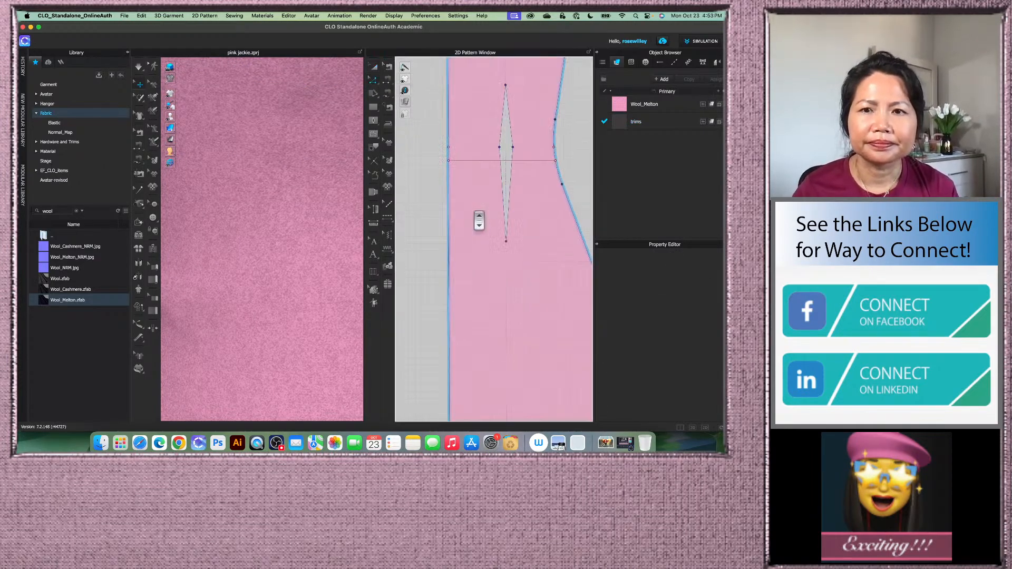
left_click(491, 150)
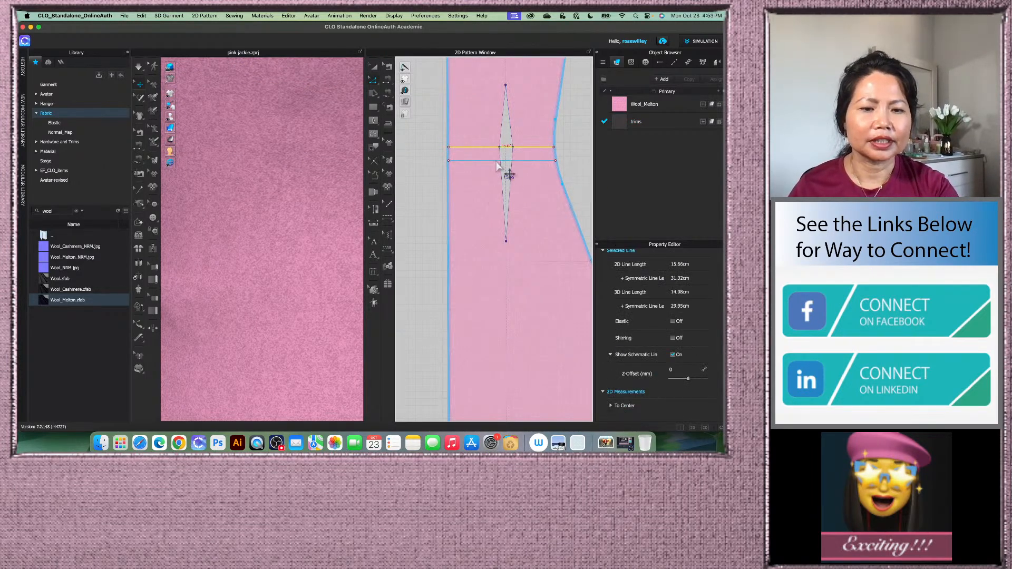
right_click(487, 162)
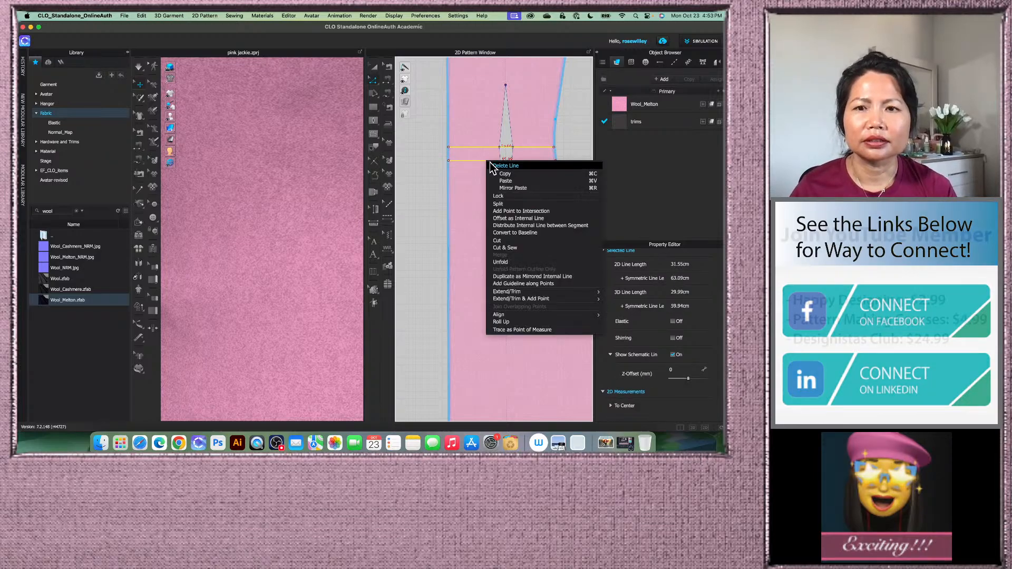
left_click(434, 219)
Cut & Sew the back panel along its two horizontal internal lines at the waist.
scroll(440, 223, "down", 10)
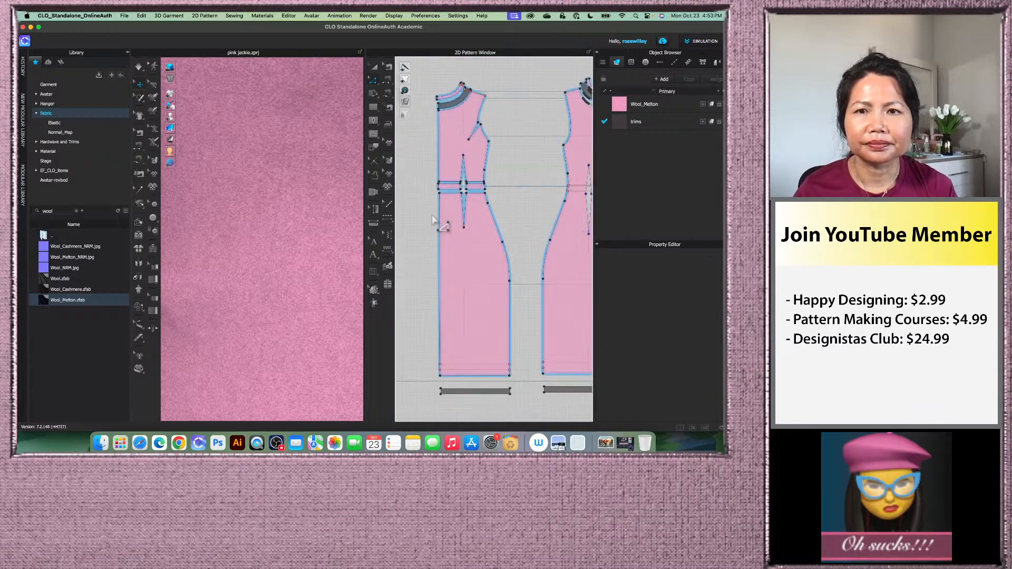
scroll(516, 214, "up", 8)
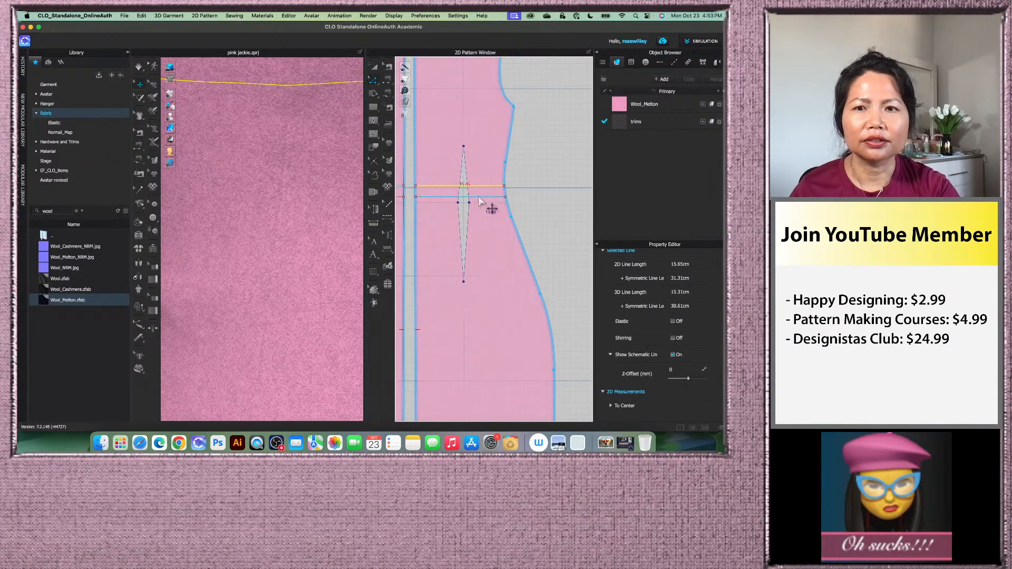
left_click(479, 197, "shift")
right_click(478, 197)
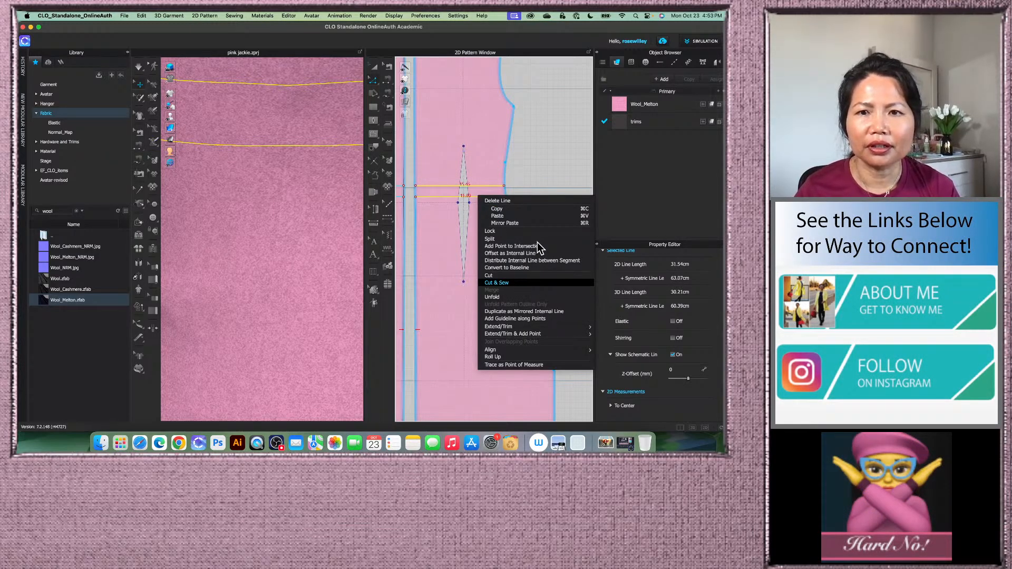
key("Return")
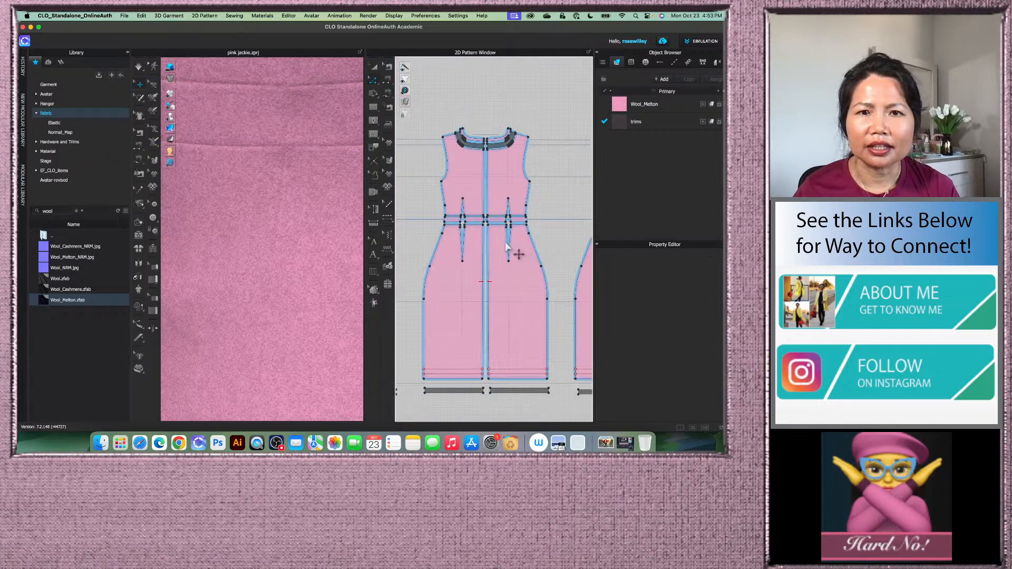
Assign the trims fabric to all four cut waist strip pieces of the back panels, on both sides of the darts.
scroll(506, 246, "down", 4)
scroll(524, 211, "up", 2)
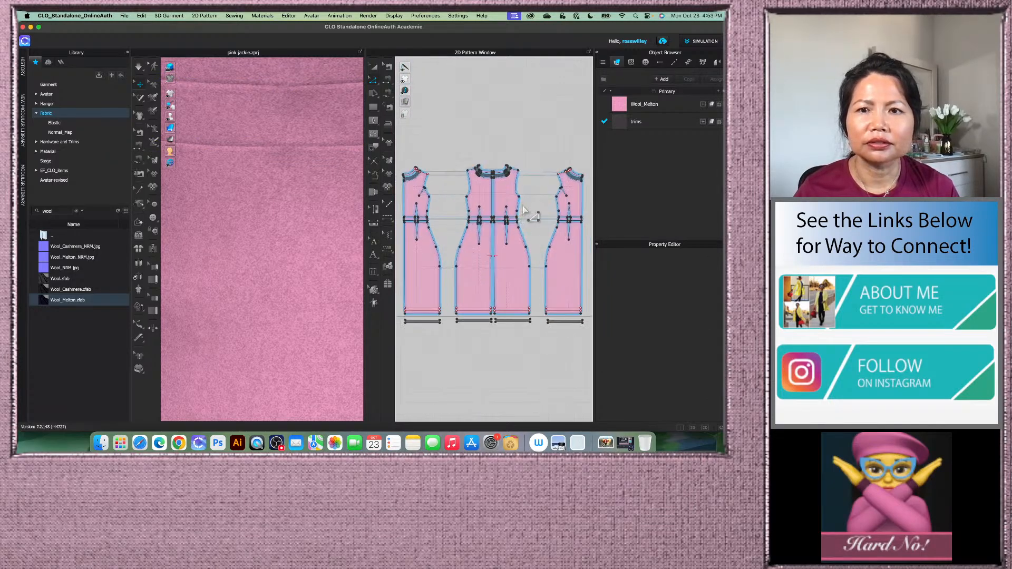
scroll(524, 211, "up", 3)
scroll(510, 226, "up", 3)
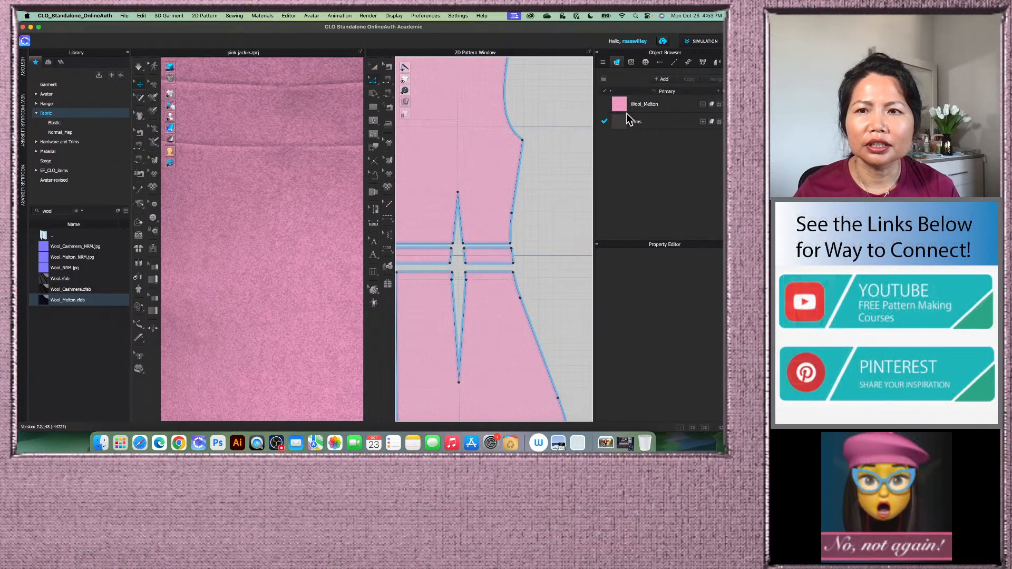
left_click_drag(618, 127, 509, 255)
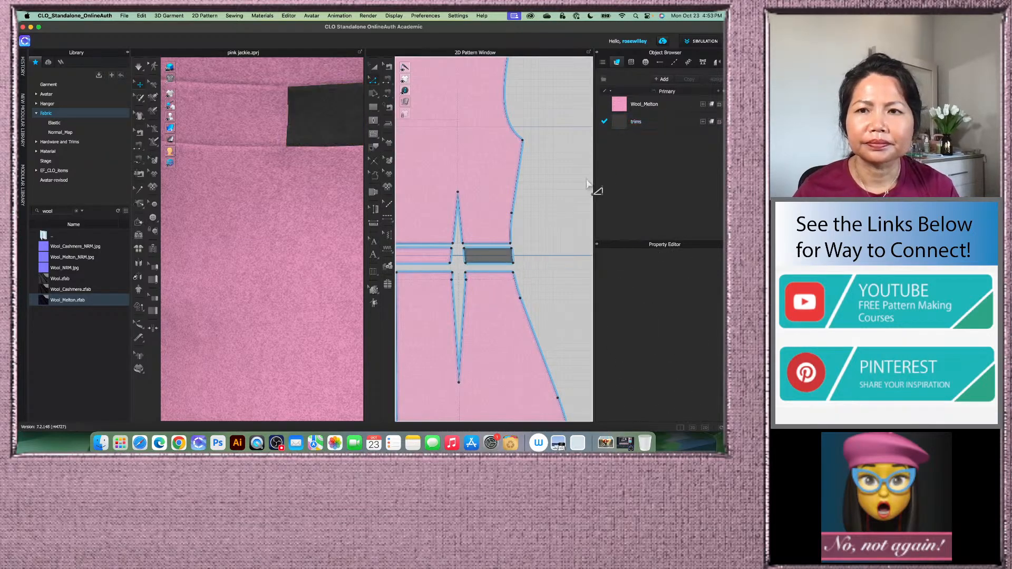
left_click_drag(621, 125, 442, 256)
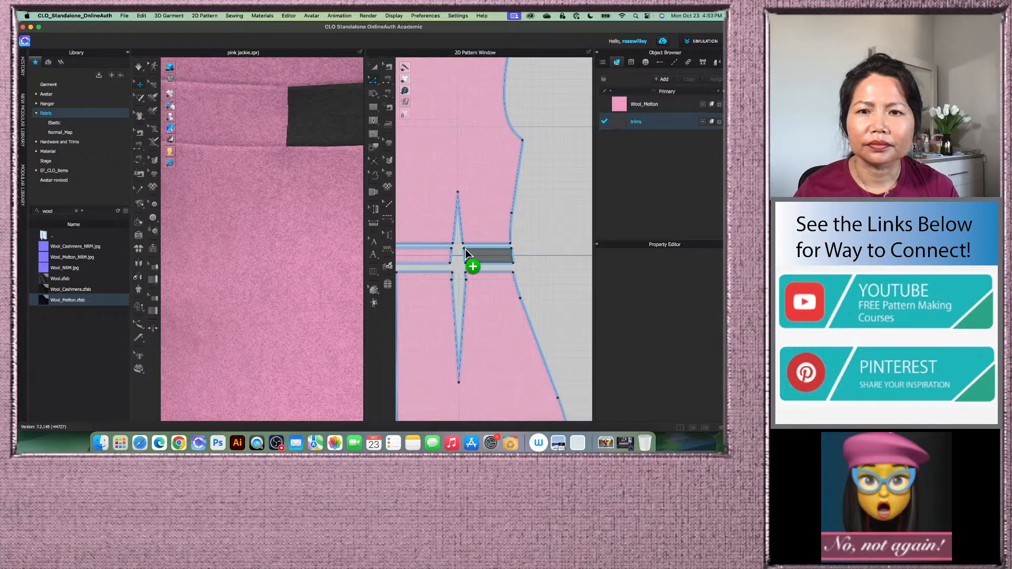
scroll(556, 237, "down", 5)
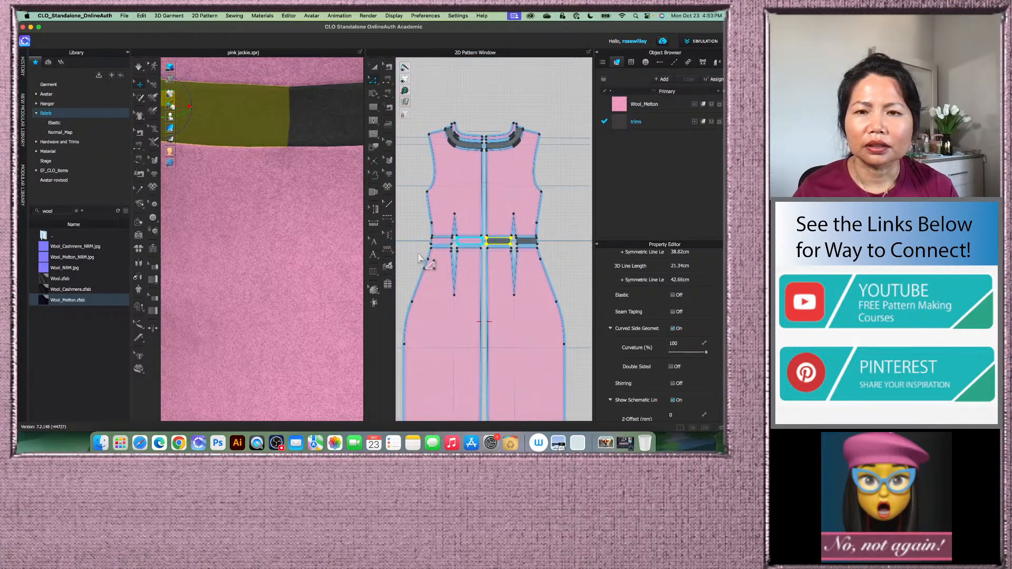
scroll(419, 259, "up", 5)
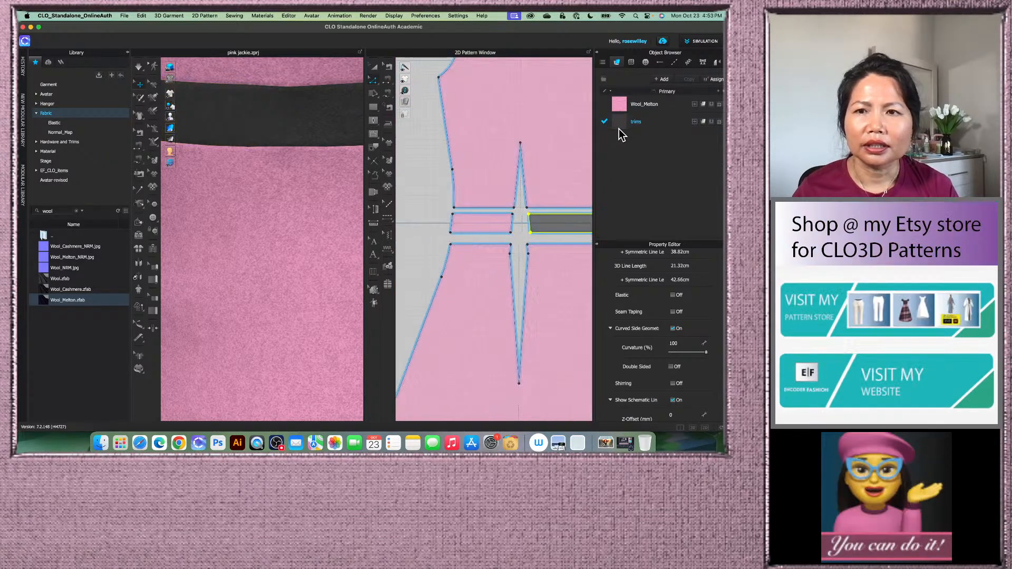
left_click_drag(495, 227, 495, 224)
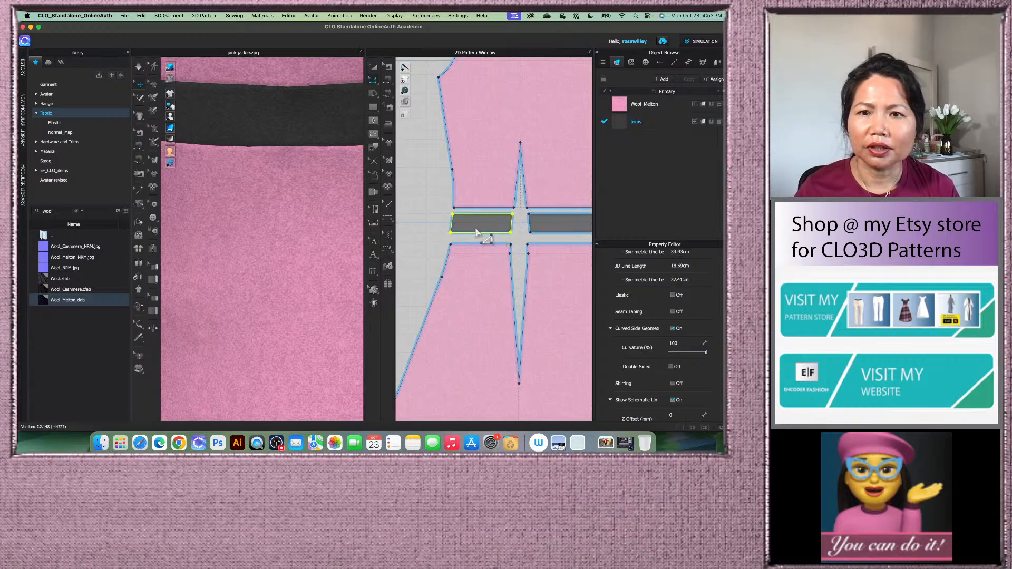
Assign the trims fabric to both waist strip pieces of the rightmost front panel in the pattern layout.
scroll(477, 232, "down", 5)
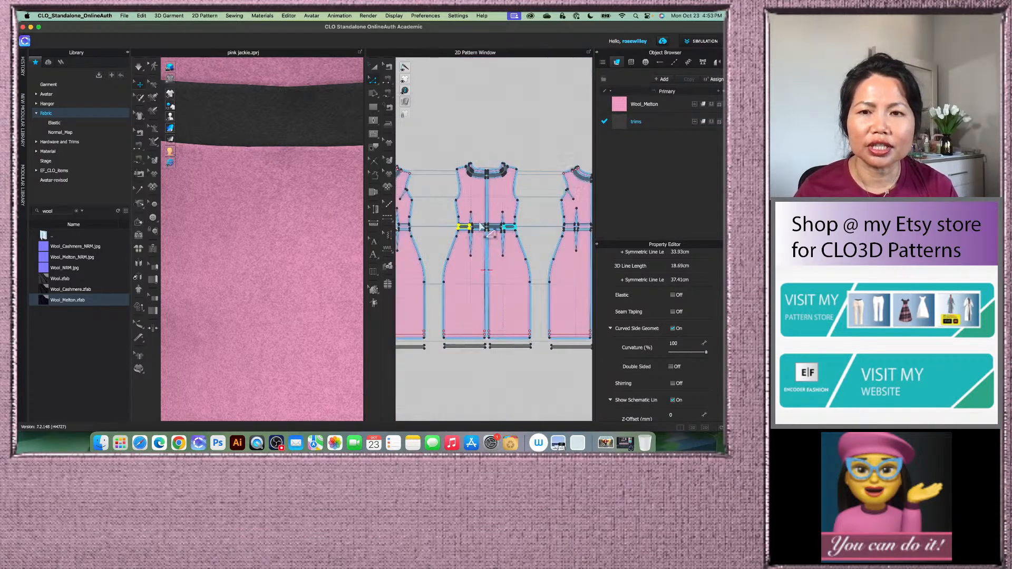
scroll(481, 226, "up", 5)
scroll(442, 246, "down", 4)
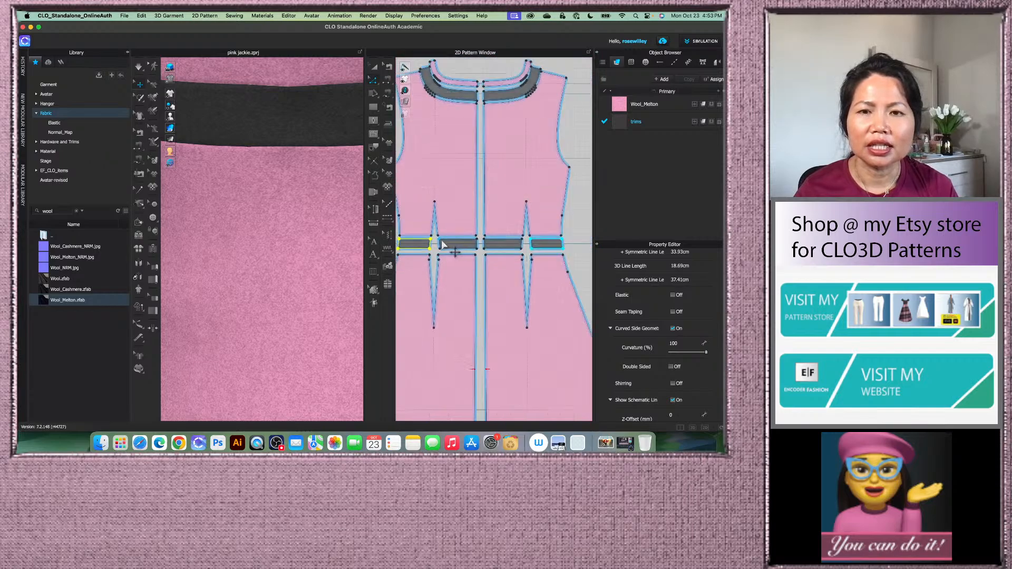
scroll(441, 246, "down", 5)
scroll(527, 247, "up", 3)
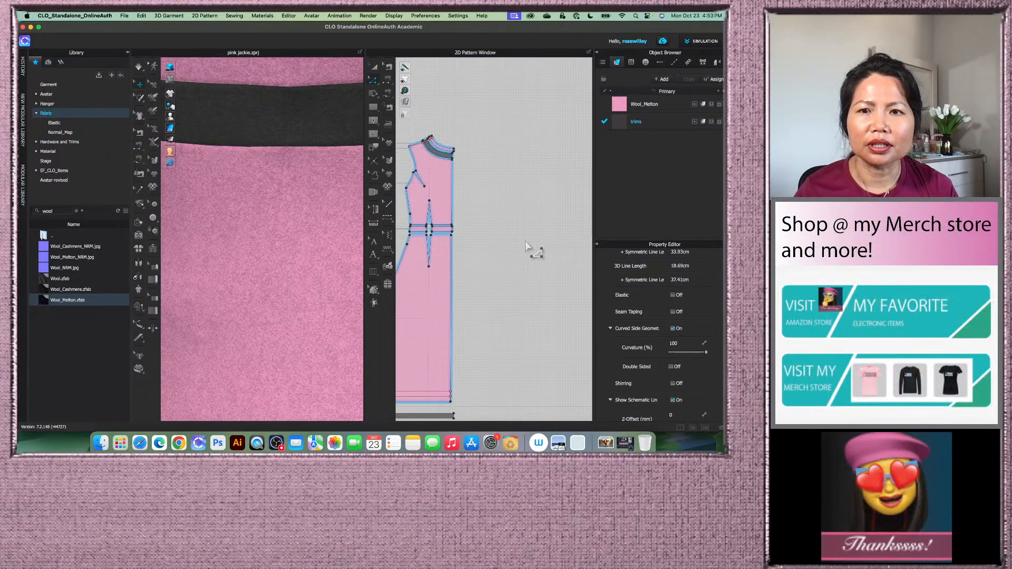
scroll(420, 238, "up", 3)
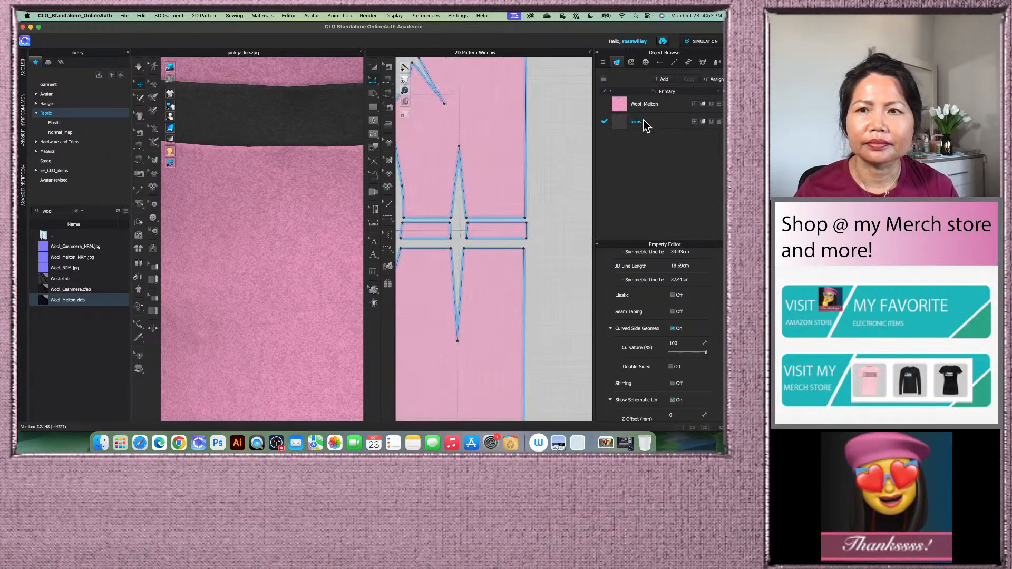
left_click(623, 125)
left_click_drag(505, 245, 508, 232)
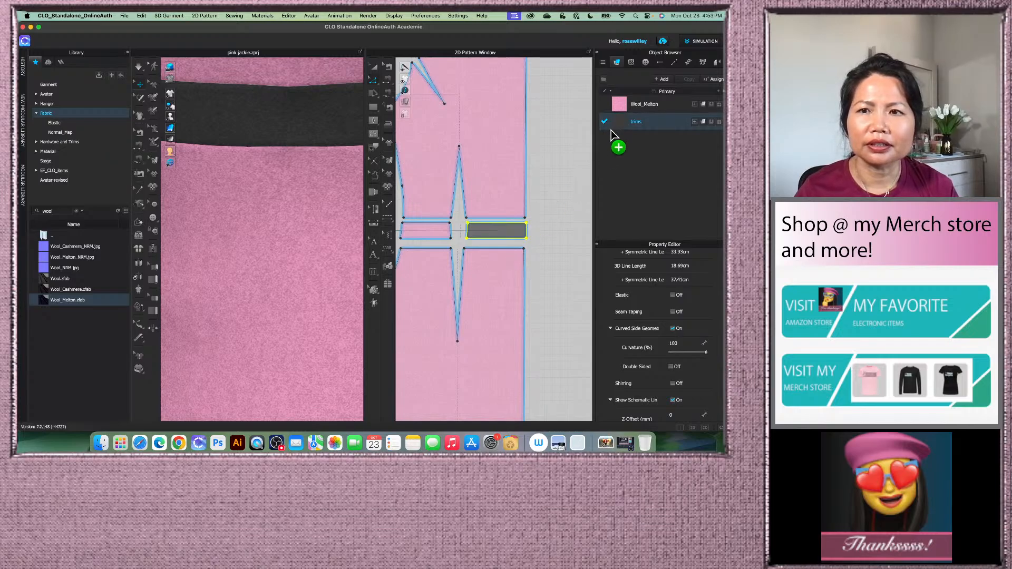
left_click_drag(623, 123, 447, 230)
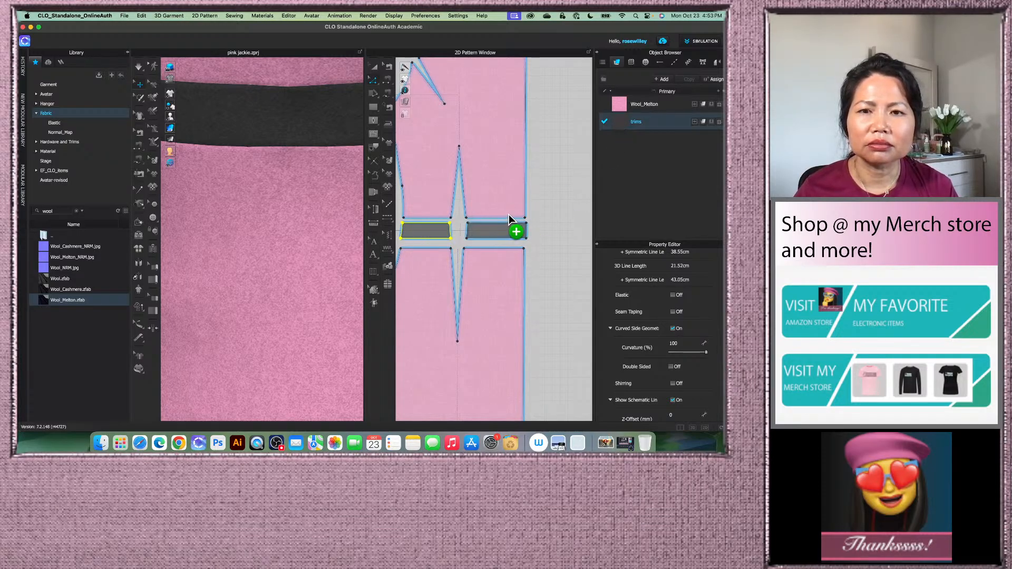
Assign the trims fabric to both waist strip pieces of the leftmost front panel in the pattern layout.
scroll(510, 214, "down", 6)
scroll(510, 214, "up", 8)
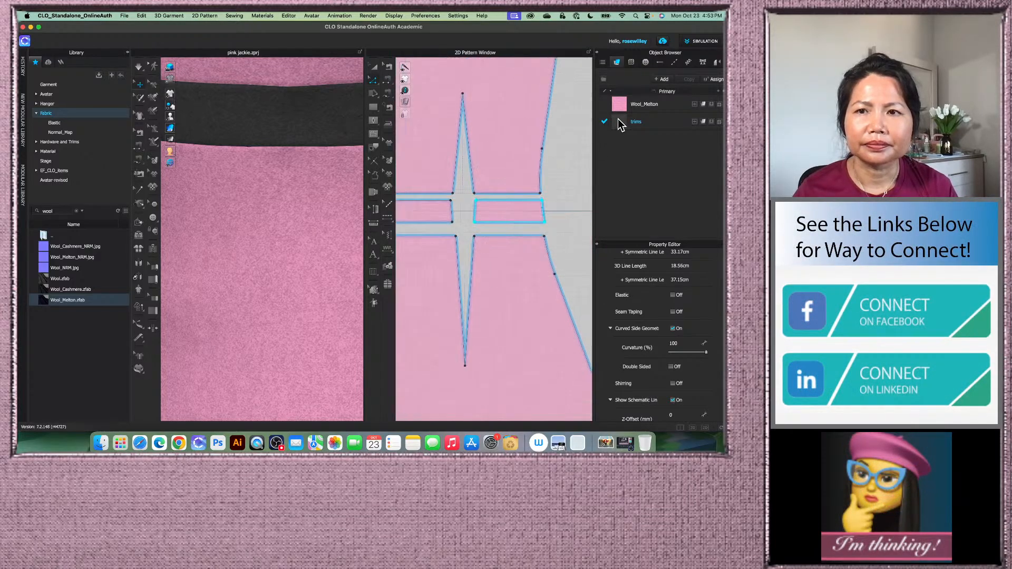
left_click_drag(618, 119, 438, 208)
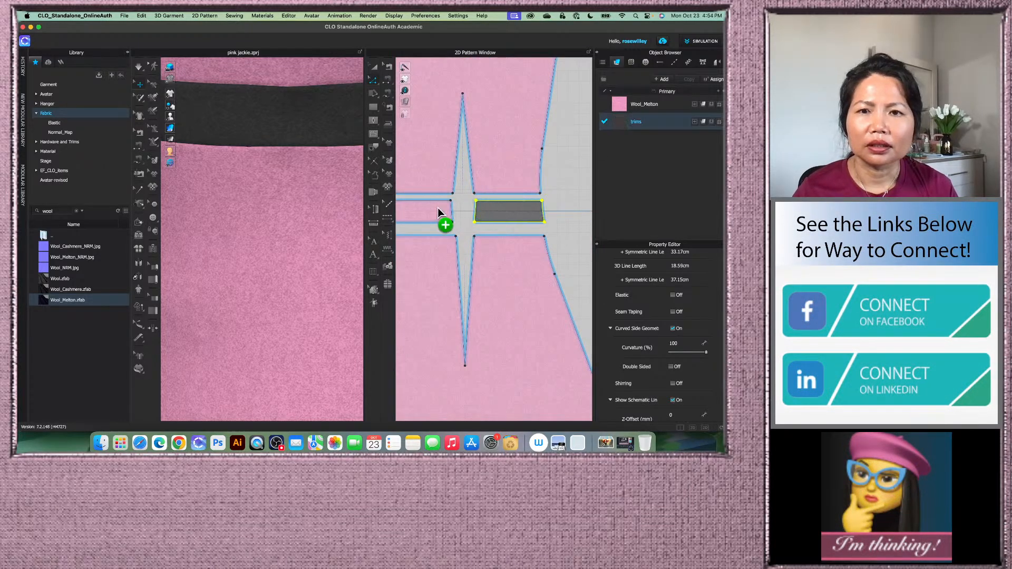
scroll(451, 211, "down", 5)
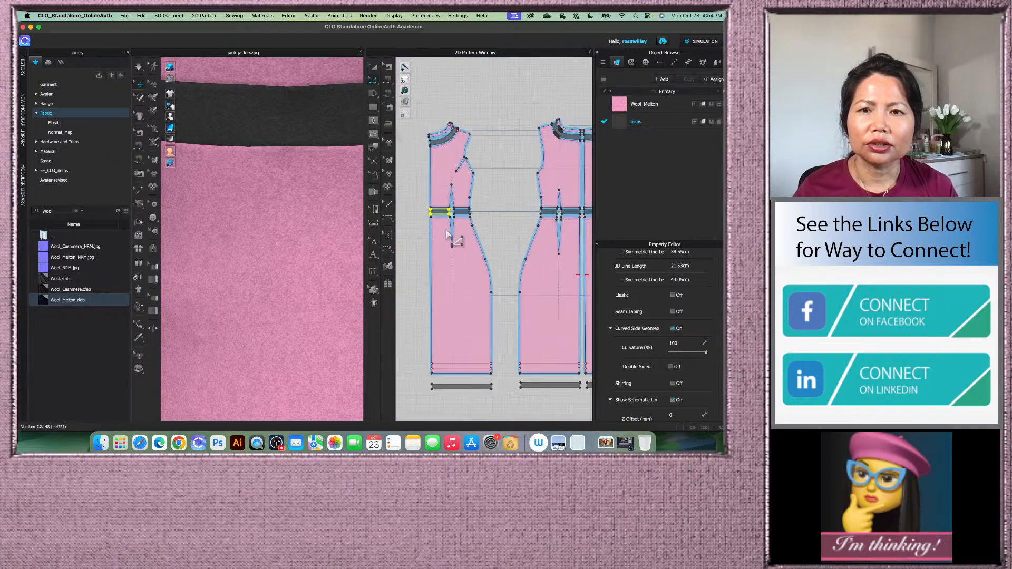
Check the fabric on the waist strip pieces across the front and back patterns, and clear the selection.
scroll(447, 232, "up", 4)
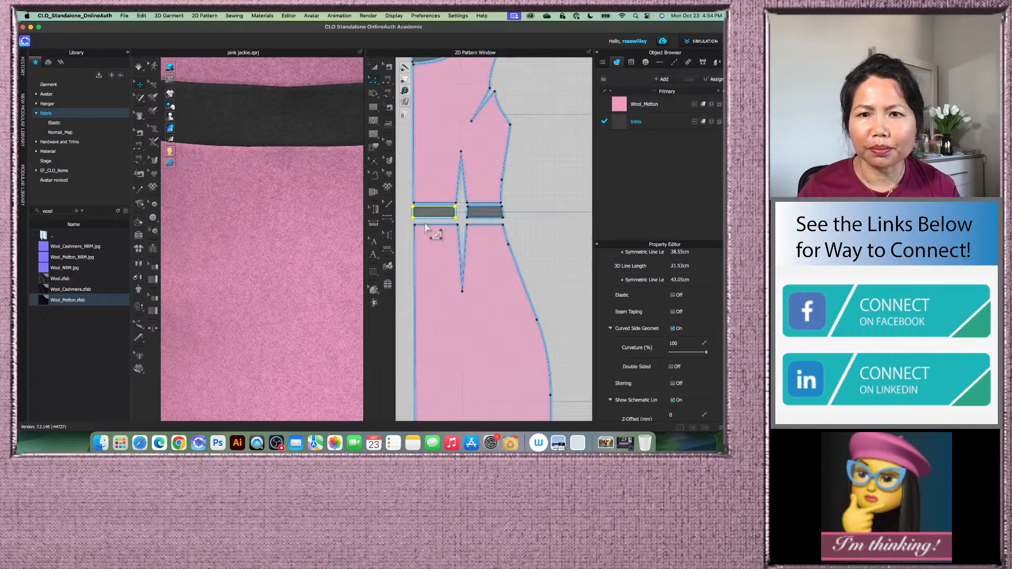
scroll(427, 225, "down", 5)
scroll(530, 231, "up", 5)
scroll(442, 234, "down", 3)
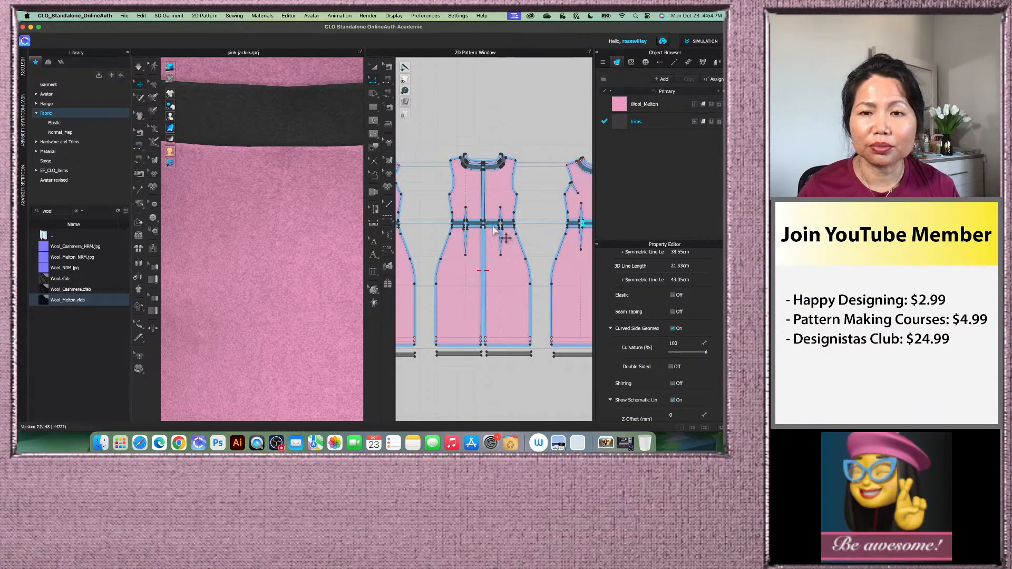
scroll(495, 230, "down", 6)
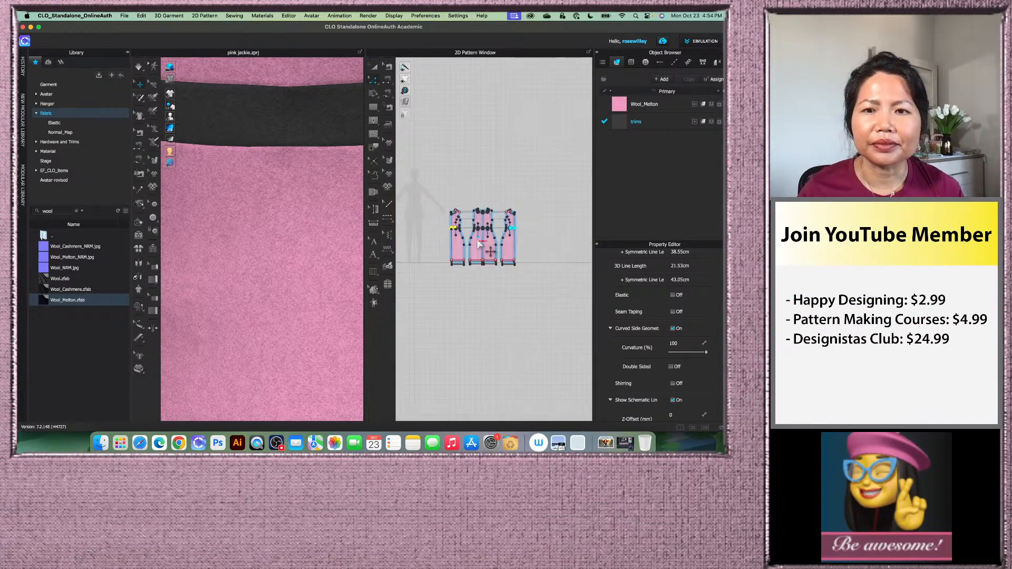
scroll(496, 244, "up", 3)
left_click(483, 137)
scroll(497, 190, "down", 5)
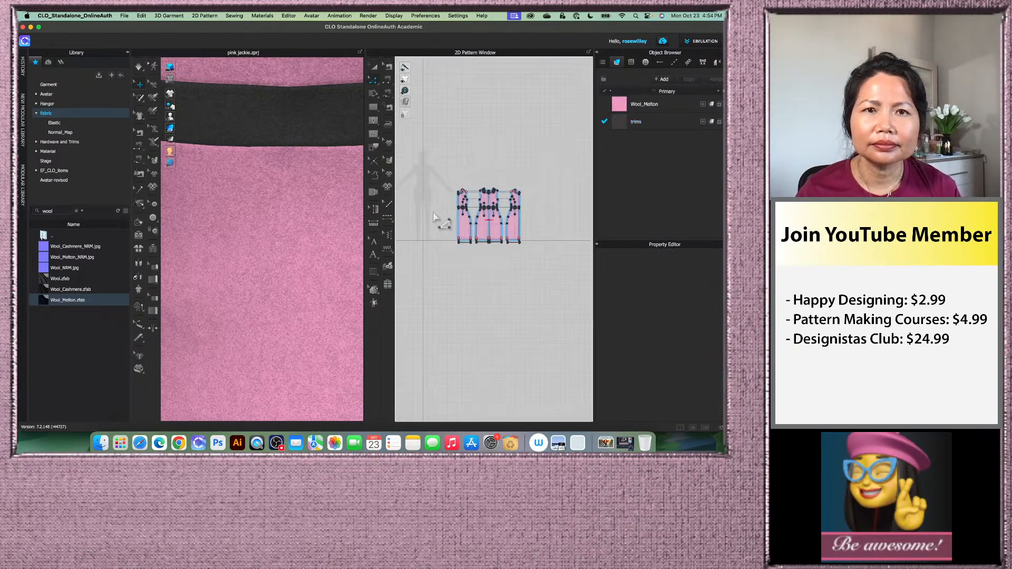
scroll(504, 200, "down", 3)
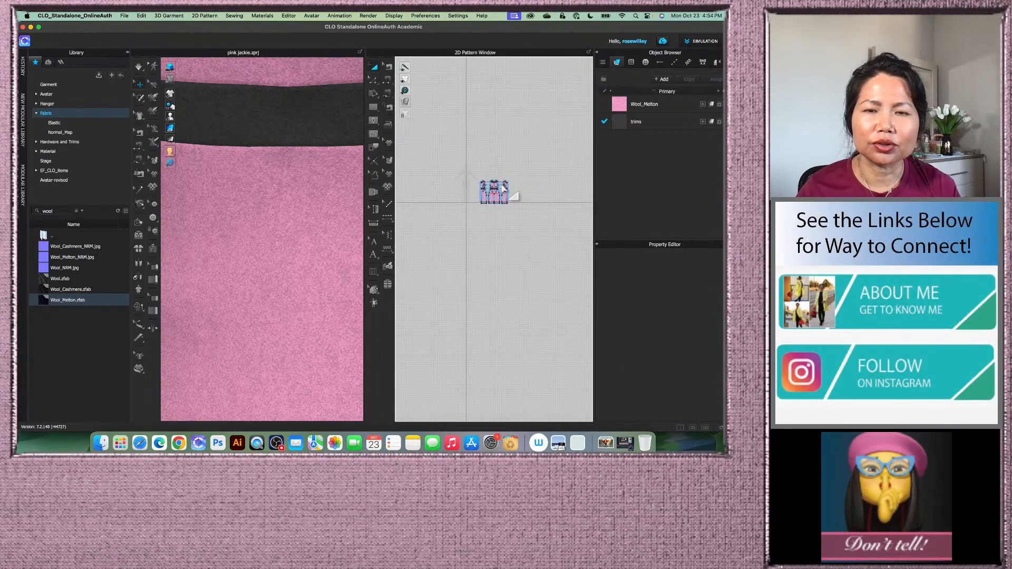
Strengthen all the dress's pattern pieces and simulate until the garment settles on the avatar, checking it from back to front.
scroll(299, 206, "down", 2)
scroll(305, 266, "down", 6)
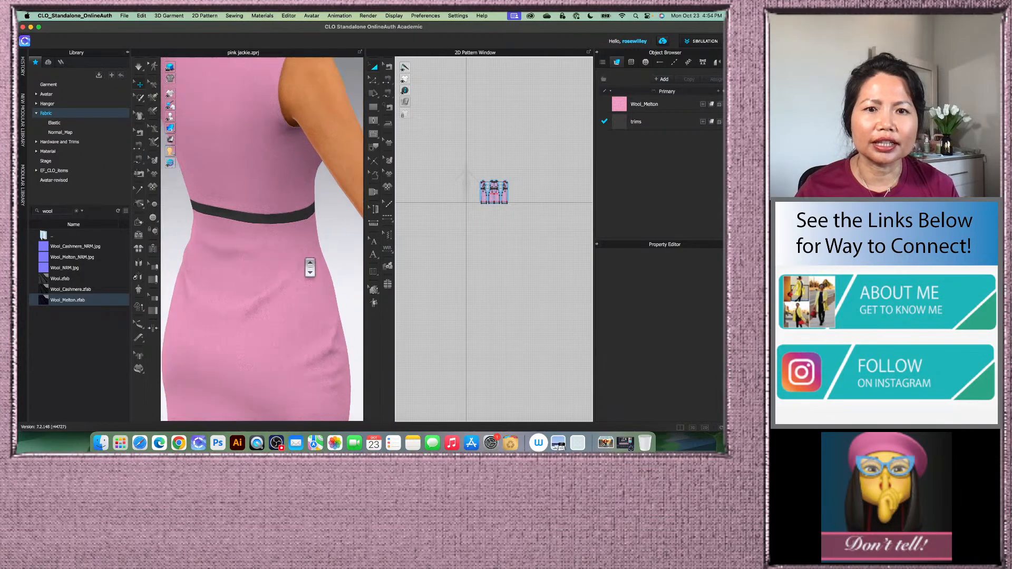
left_click_drag(464, 132, 545, 229)
right_click(504, 193)
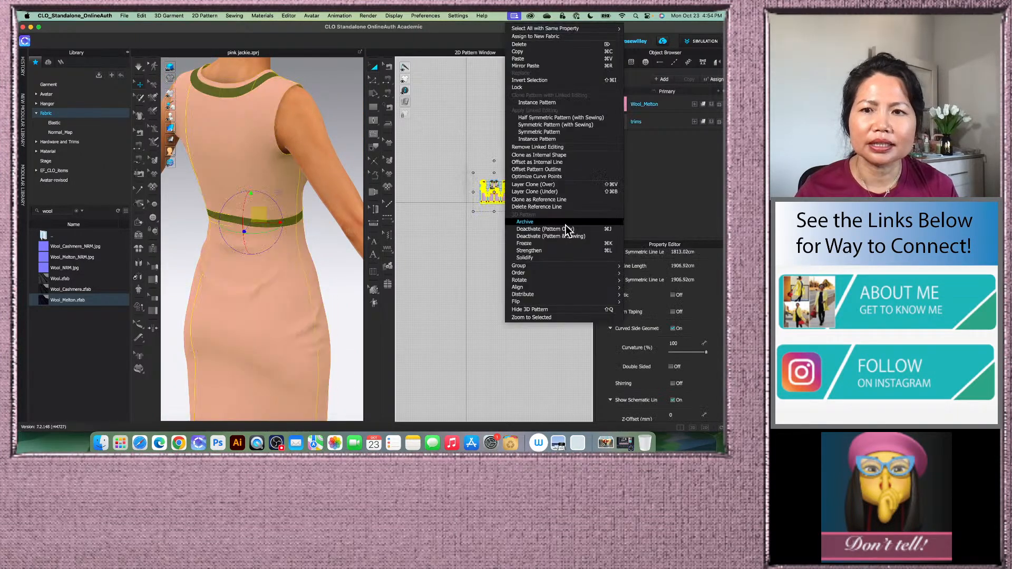
left_click(542, 250)
key("space")
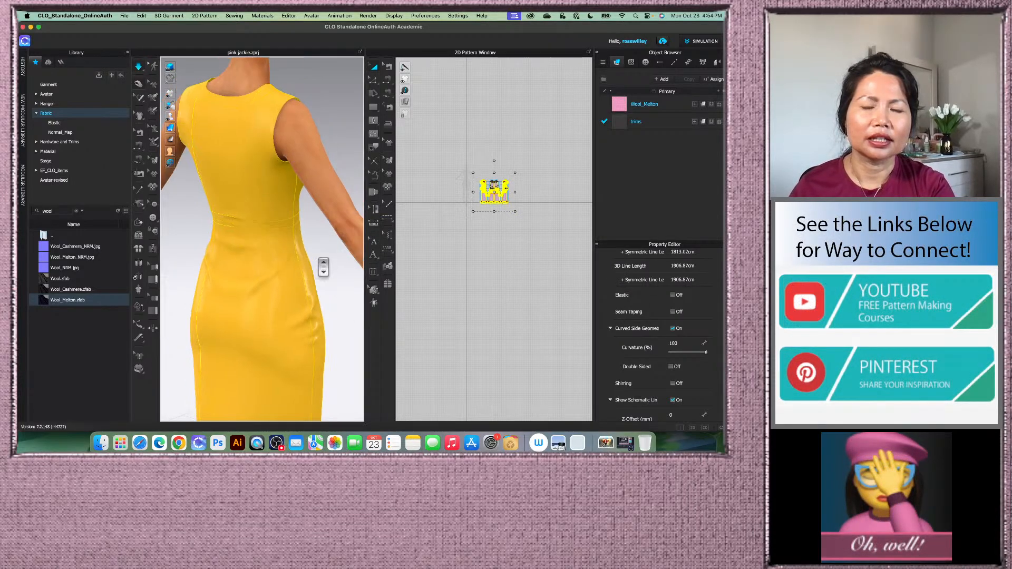
right_click_drag(335, 265, 265, 265)
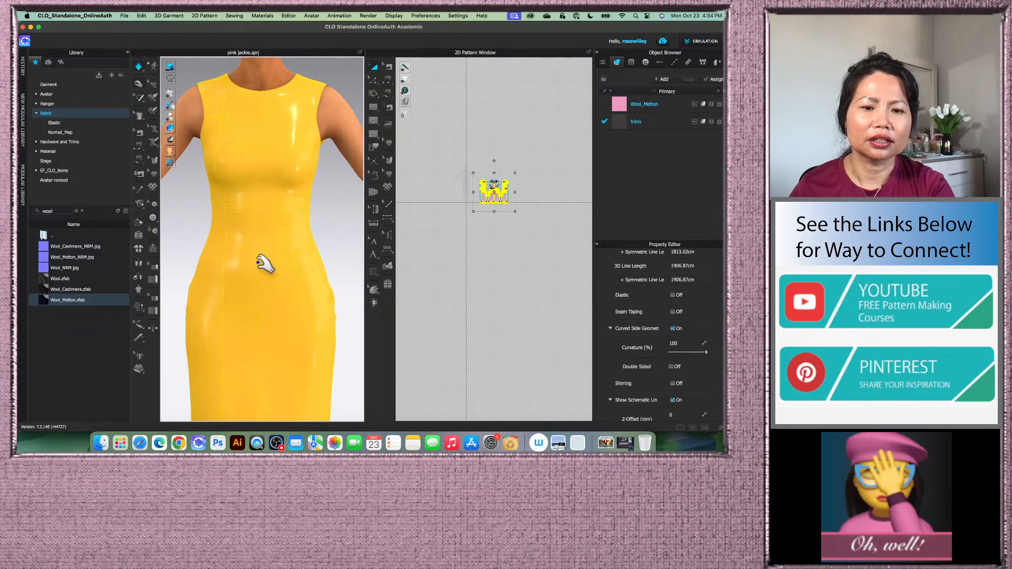
left_click(264, 262)
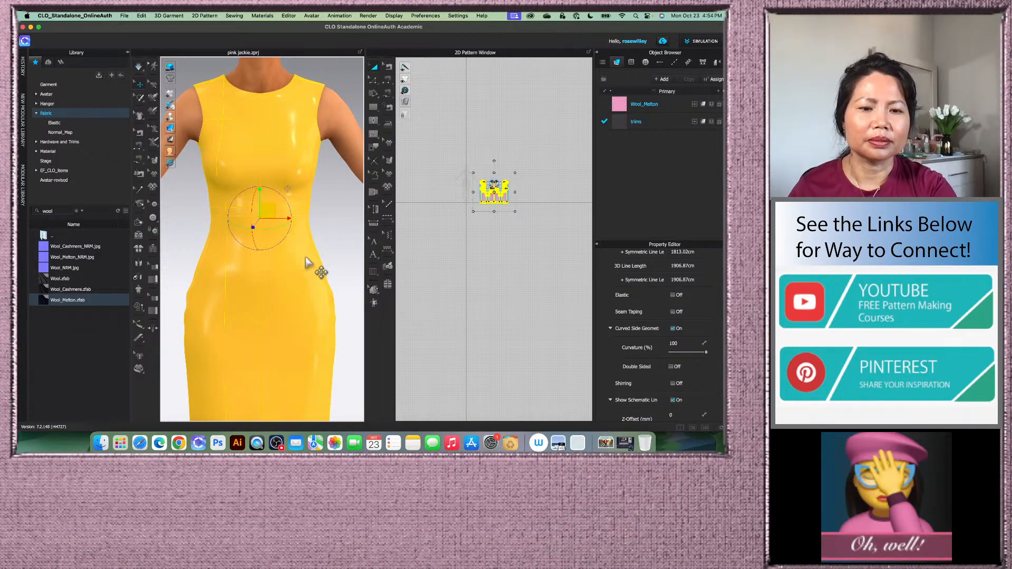
Remove the strengthening from all the dress's pattern pieces and clear the selection.
key("2")
left_click(459, 253)
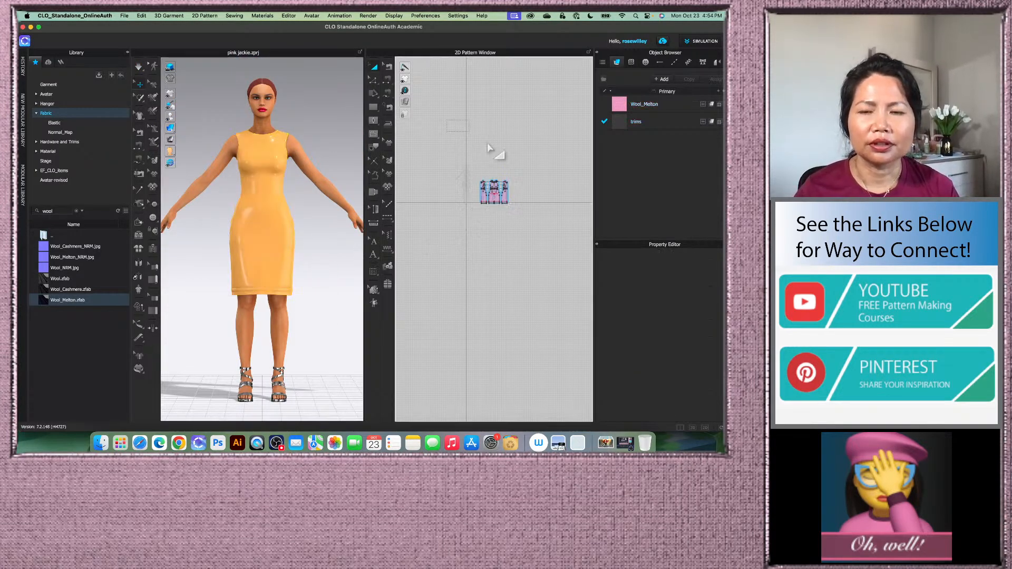
left_click_drag(489, 148, 515, 214)
right_click(498, 198)
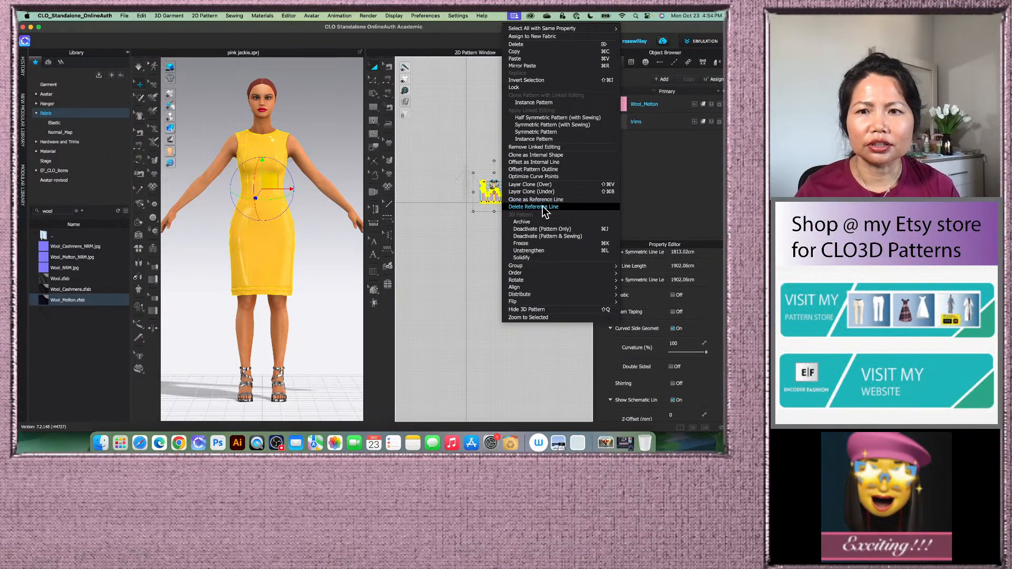
left_click(528, 243)
left_click(328, 256)
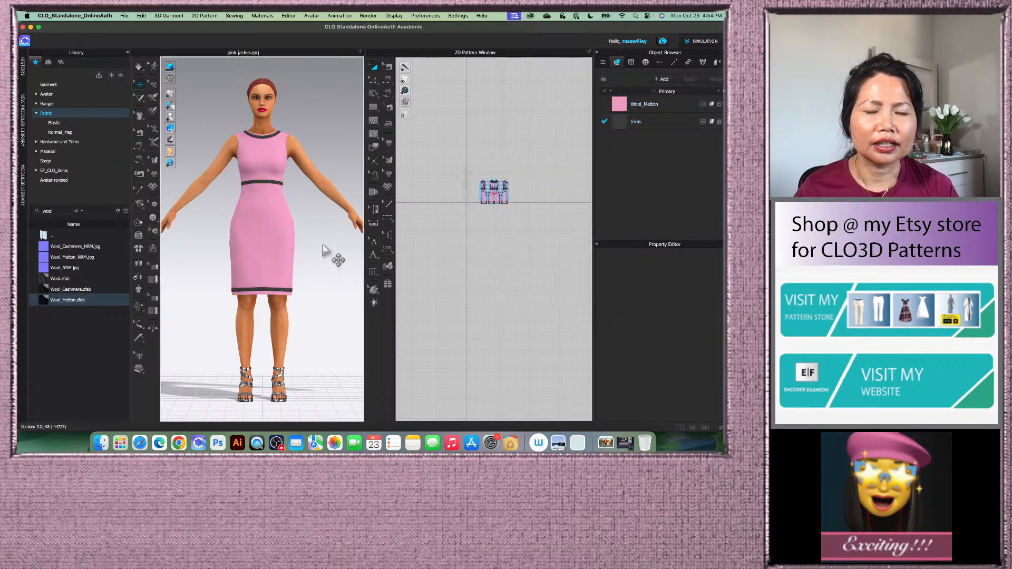
Examine how the waist and hem trims sit on the avatar from the front, side and back.
scroll(327, 254, "down", 2)
scroll(324, 253, "up", 4)
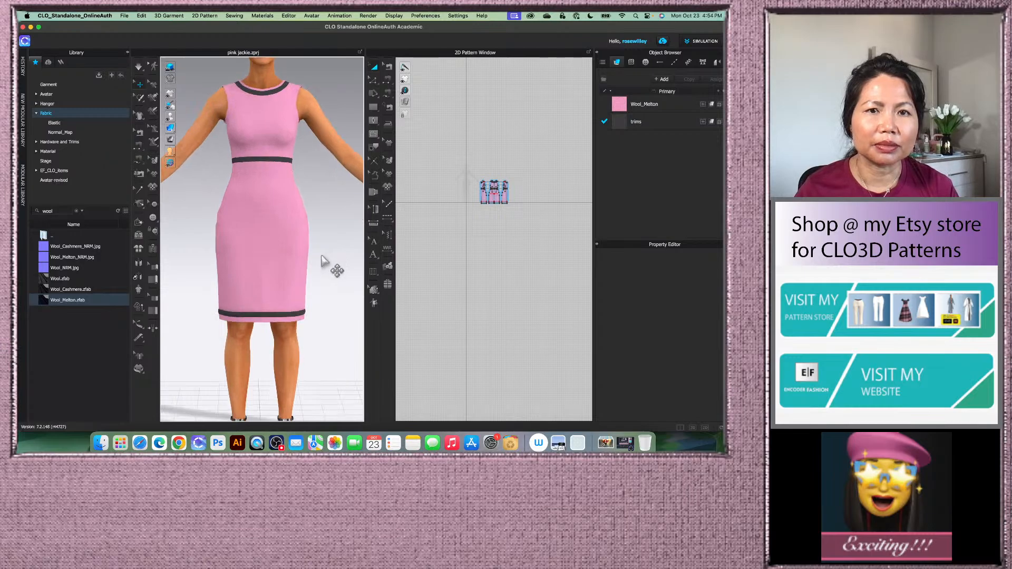
scroll(328, 256, "up", 2)
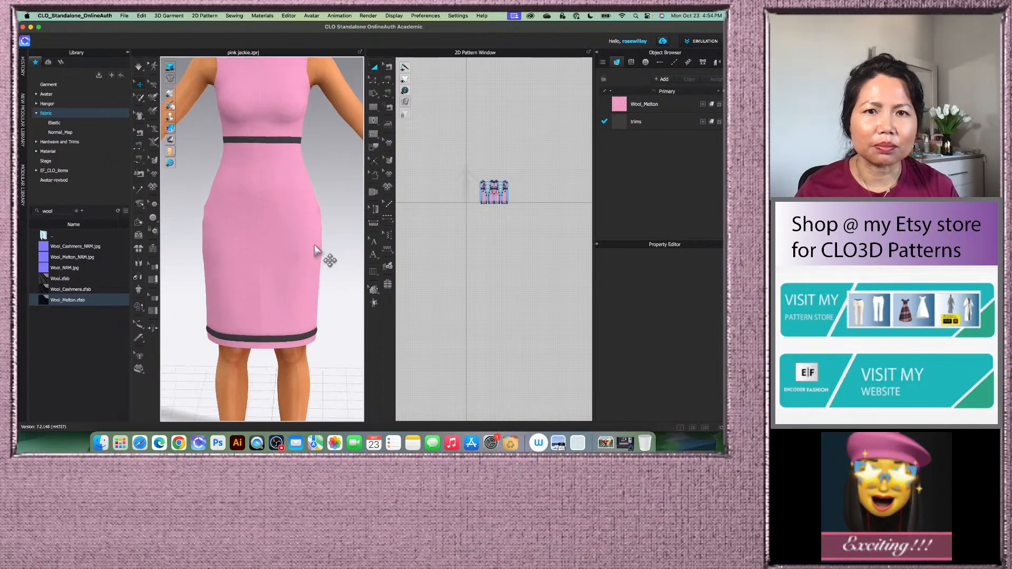
right_click_drag(327, 260, 264, 265)
scroll(277, 262, "up", 3)
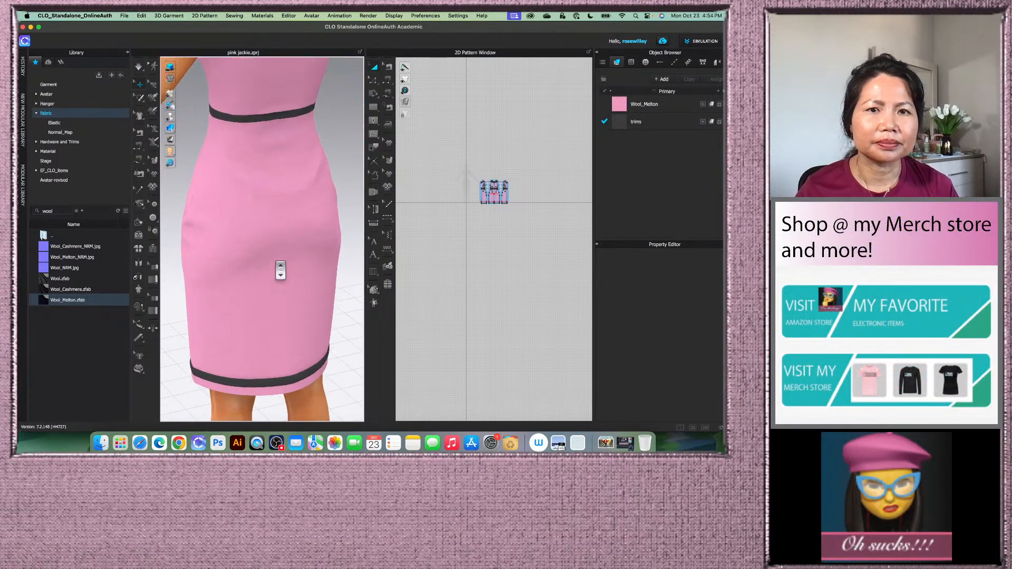
scroll(277, 263, "down", 3)
scroll(295, 259, "up", 2)
scroll(296, 258, "down", 4)
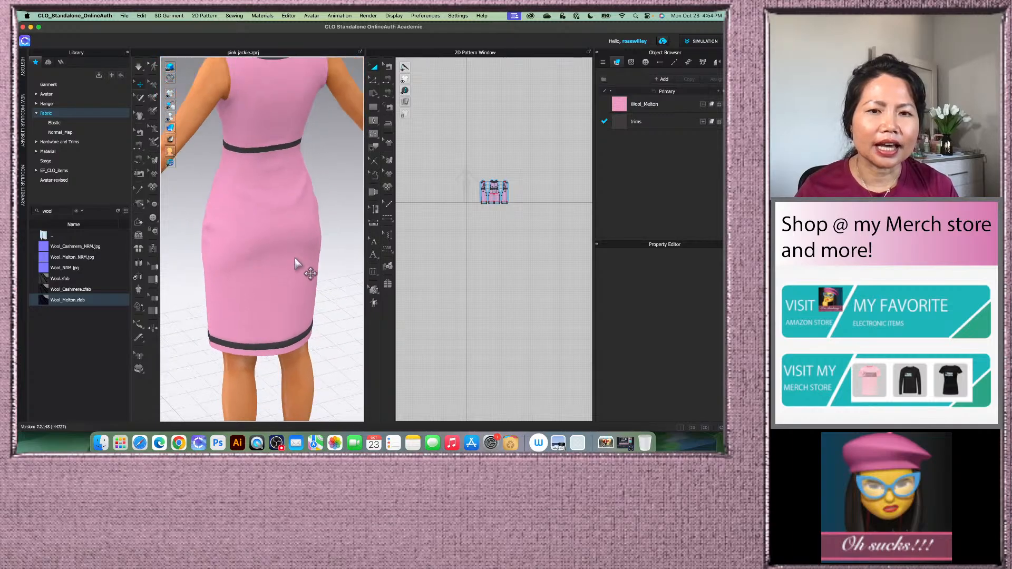
key("8")
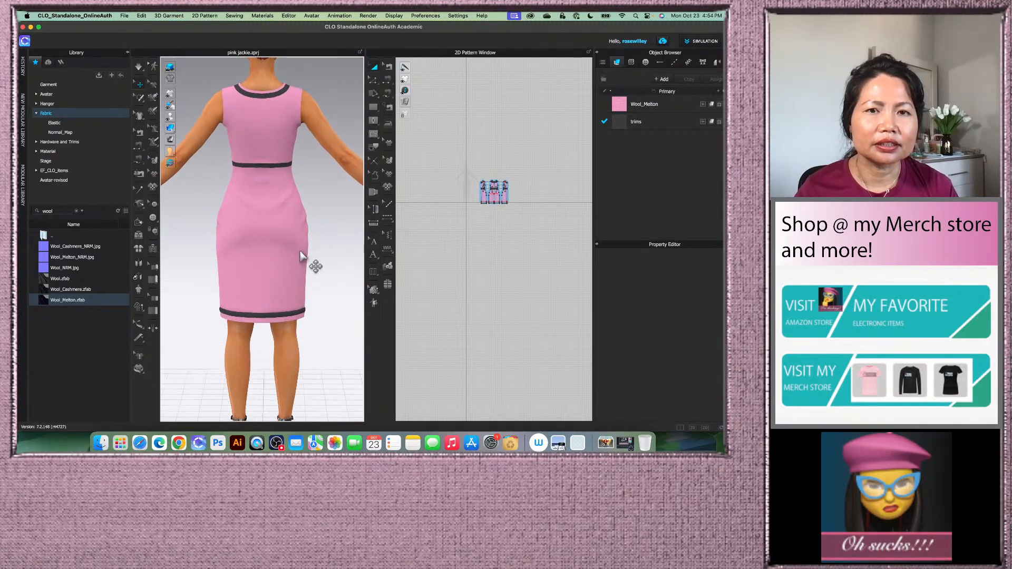
Examine the neckline, waist and hem trims from the front, both close up and at full-figure distance.
key("2")
right_click_drag(286, 275, 276, 277)
right_click_drag(302, 153, 302, 143)
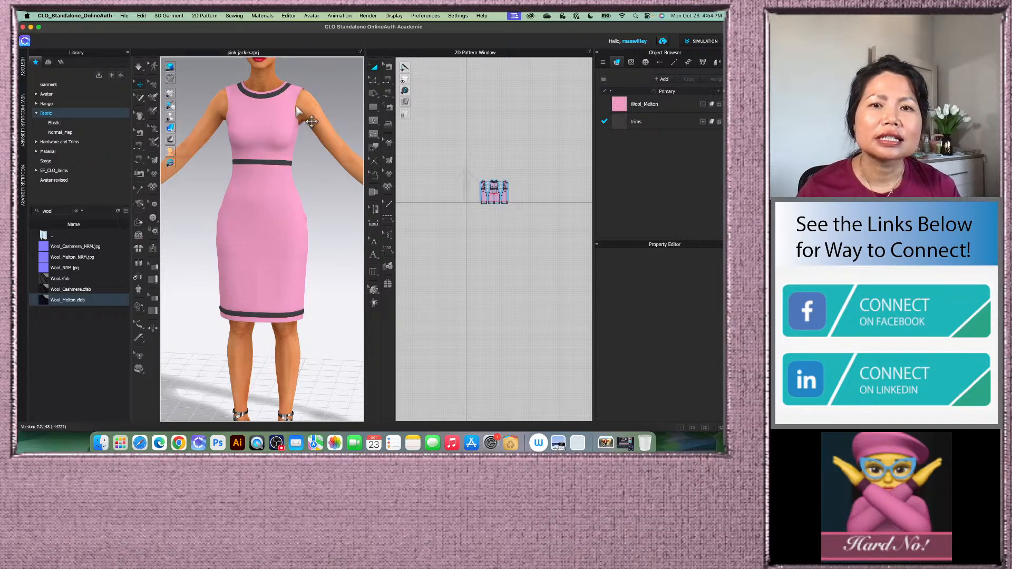
scroll(315, 224, "up", 2)
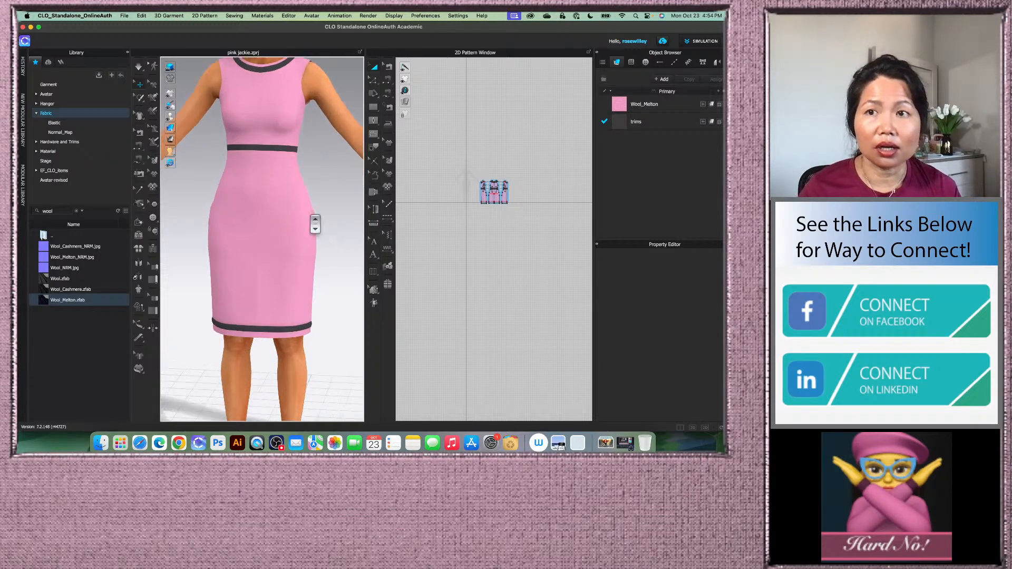
scroll(305, 254, "down", 2)
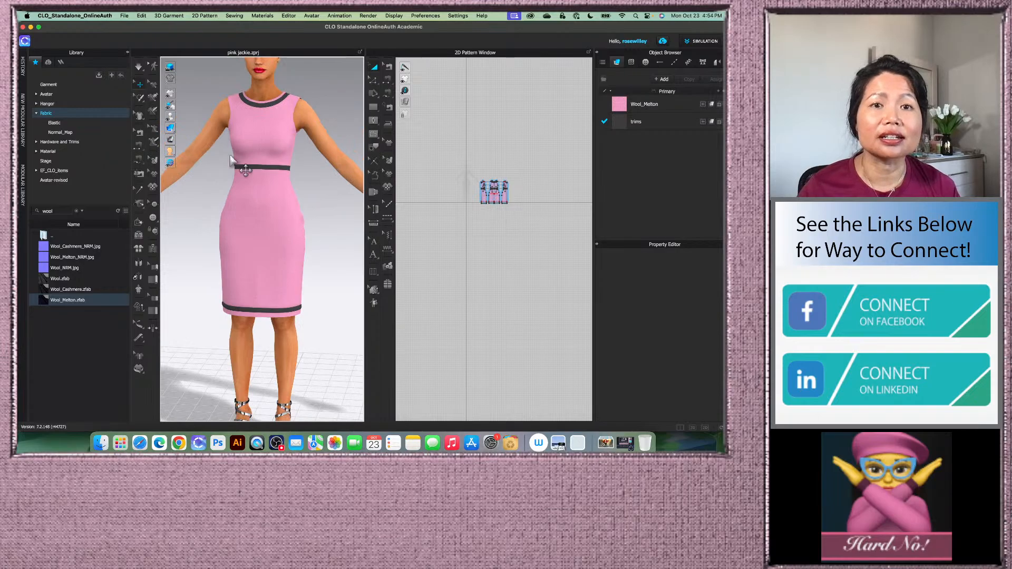
scroll(287, 286, "down", 2)
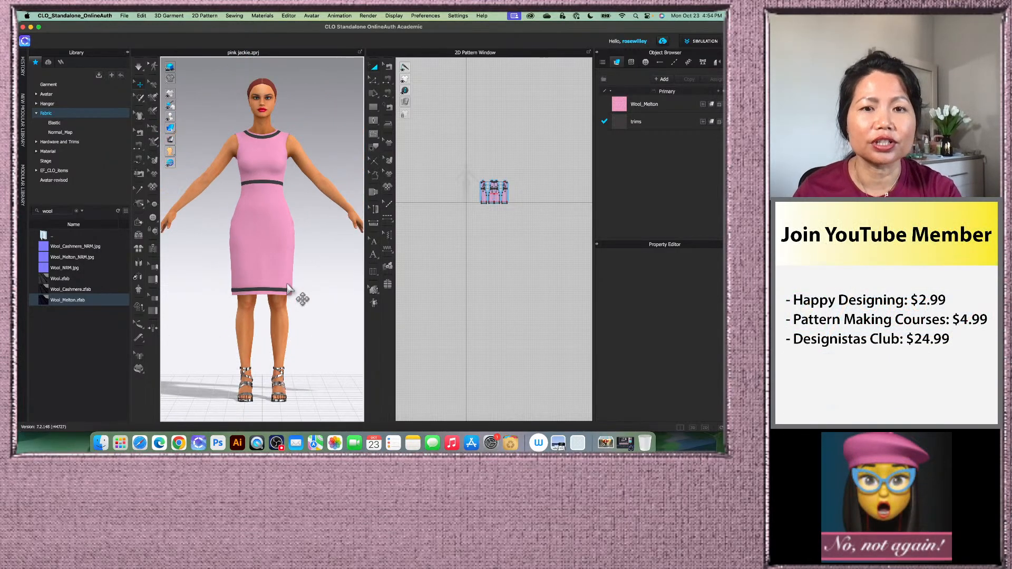
scroll(287, 285, "up", 2)
scroll(288, 285, "down", 2)
right_click_drag(289, 293, 317, 269)
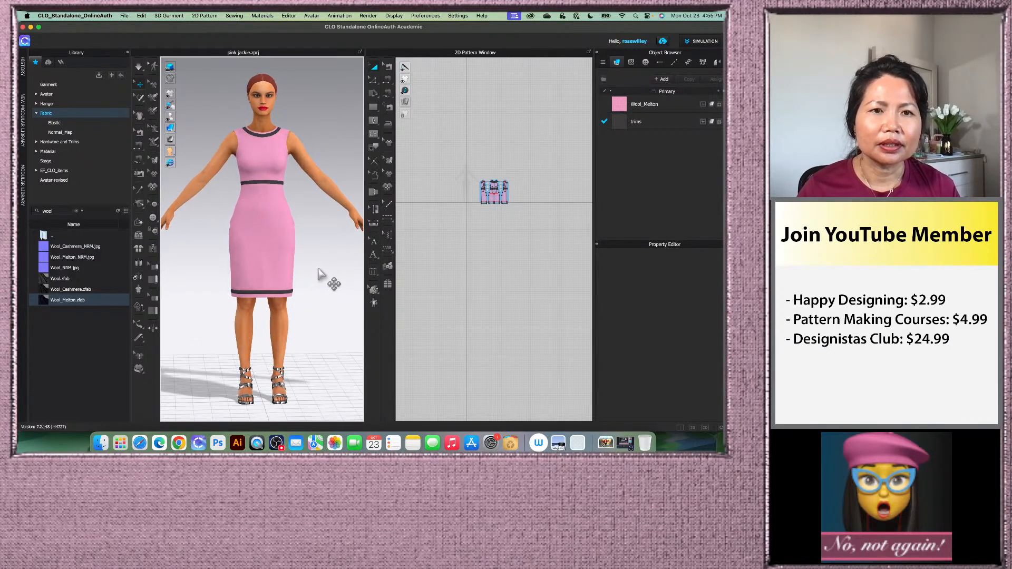
scroll(182, 127, "up", 3)
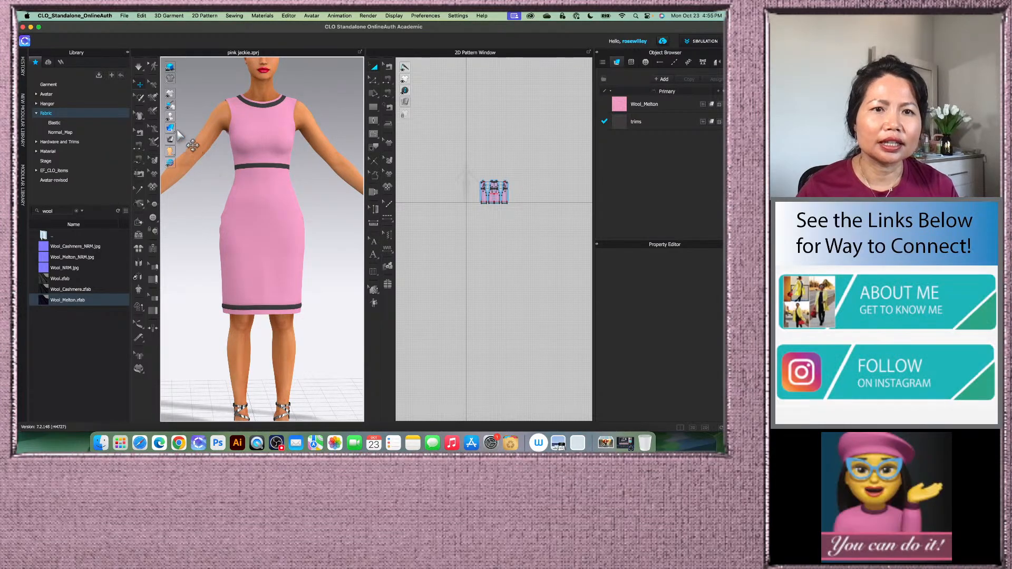
Hide the avatar and inspect the dress on its own from the front, side and back.
left_click(183, 117)
scroll(285, 216, "down", 5)
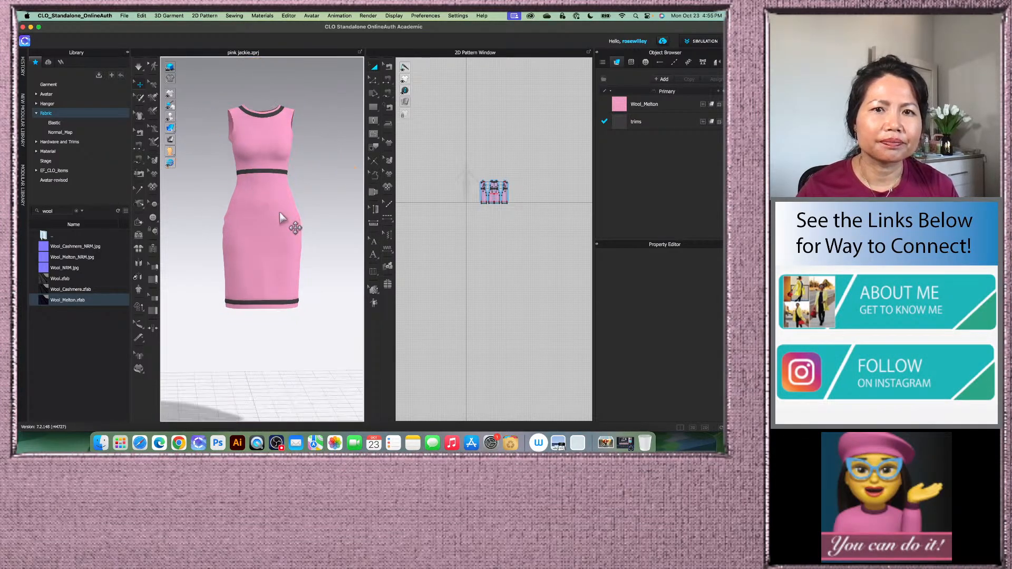
scroll(311, 211, "up", 3)
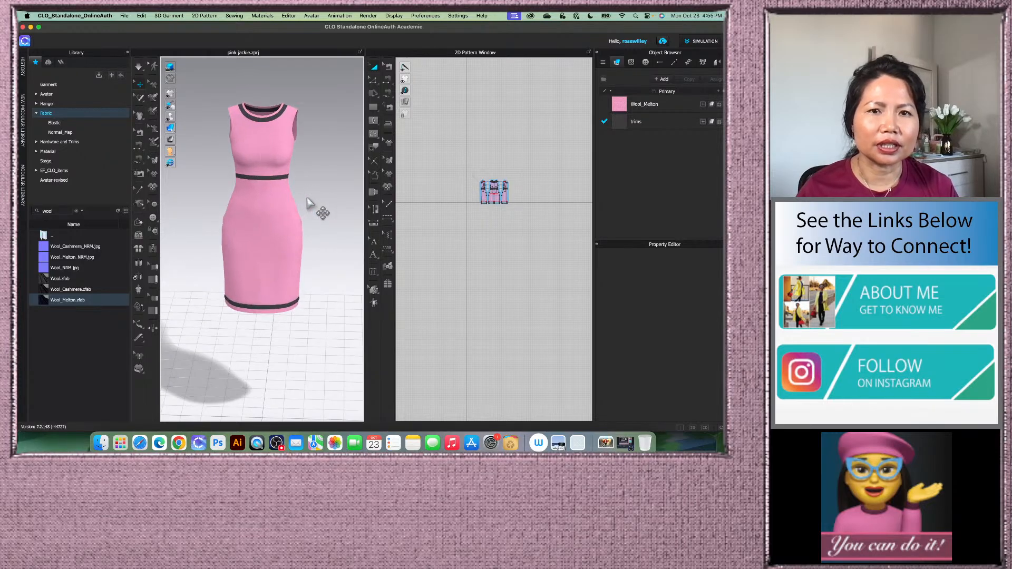
scroll(315, 236, "up", 3)
scroll(315, 233, "up", 2)
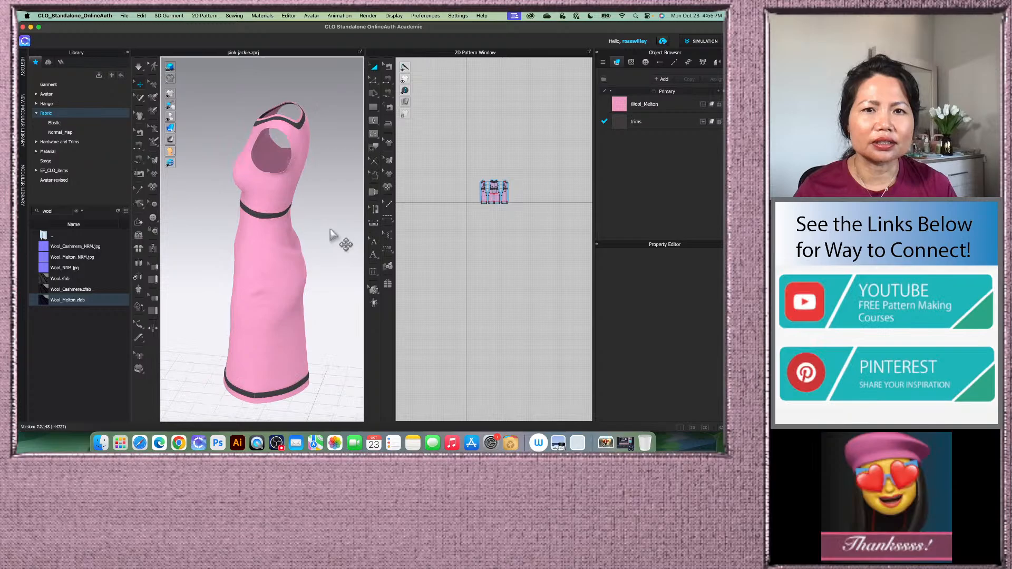
right_click_drag(331, 230, 266, 230)
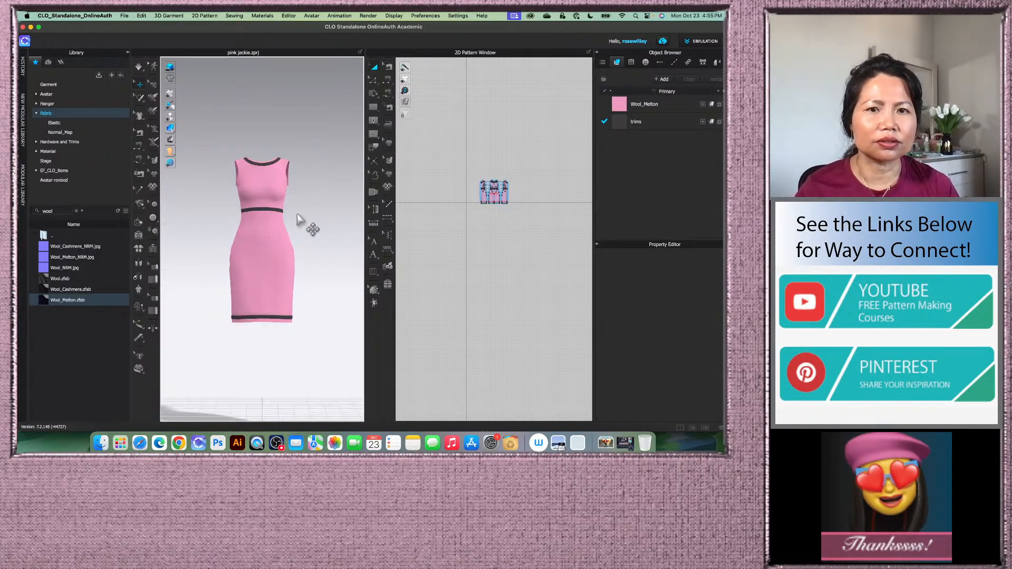
scroll(299, 228, "down", 3)
scroll(302, 230, "up", 3)
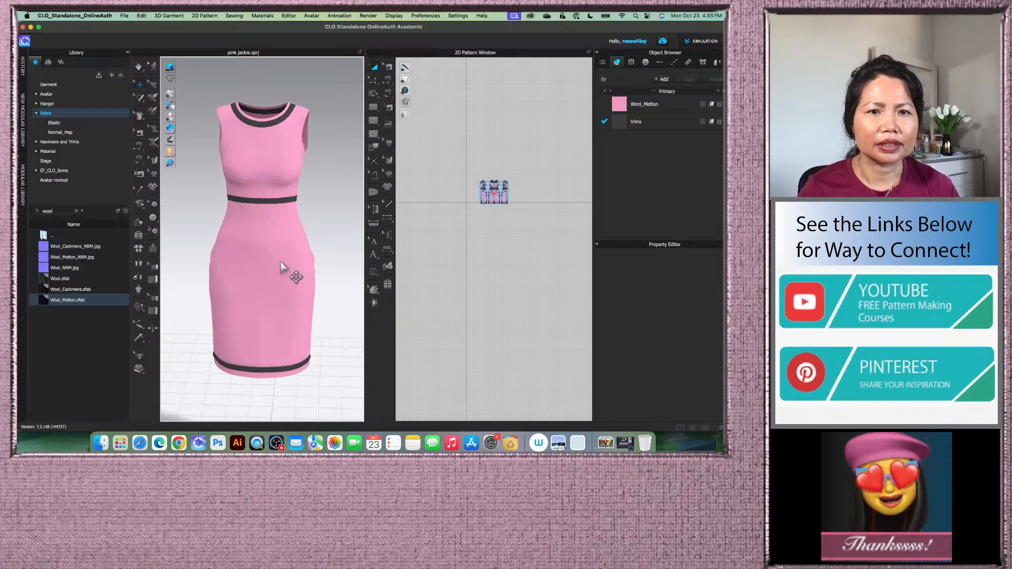
mouse_move(171, 164)
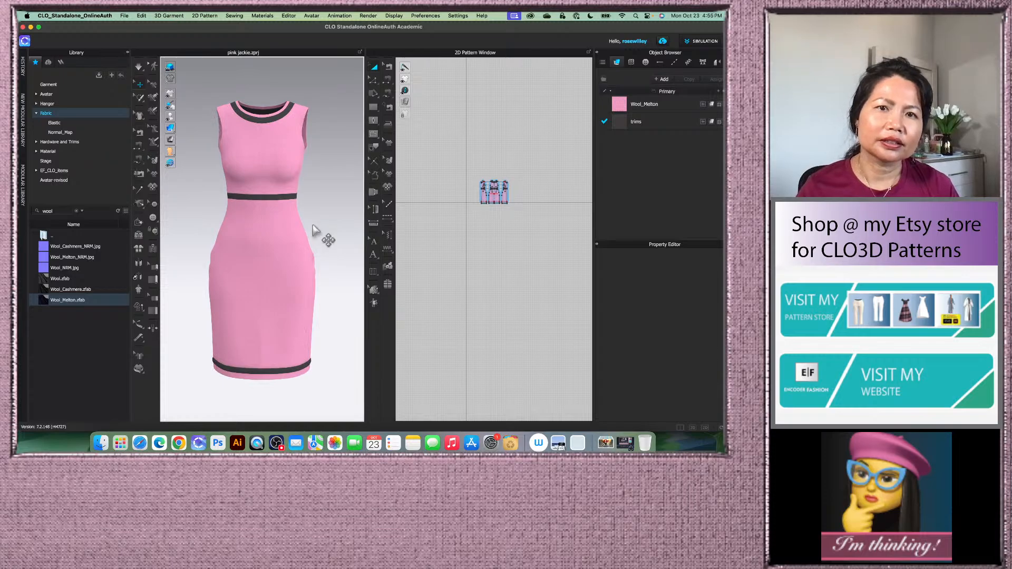
right_click_drag(313, 226, 258, 224)
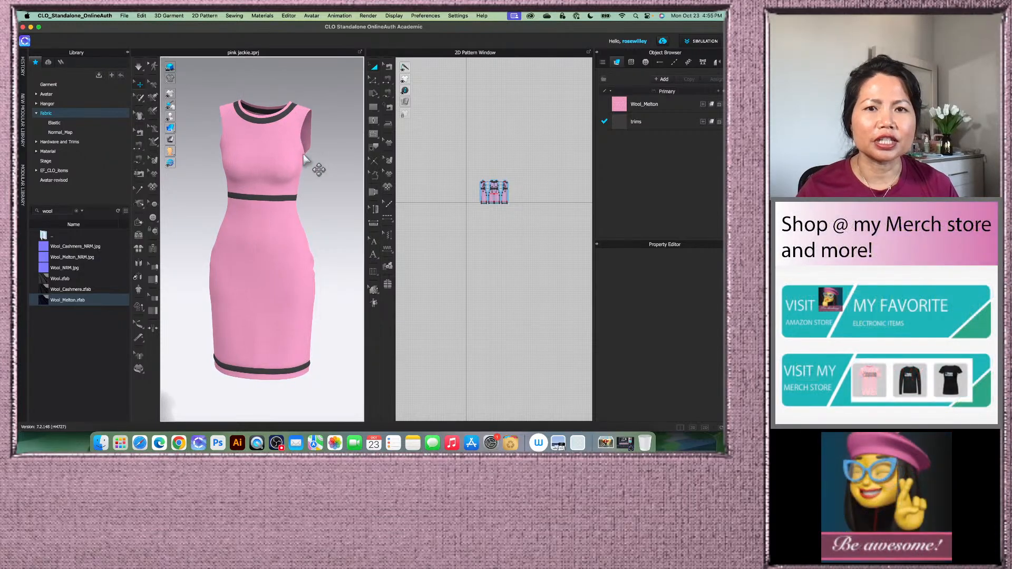
right_click_drag(332, 244, 335, 243)
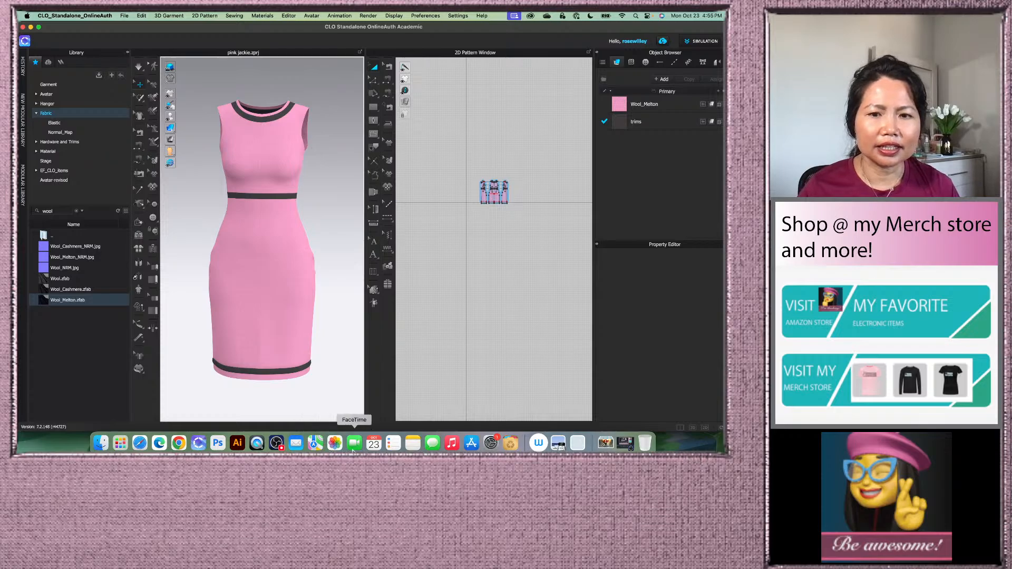
Switch to Preview, compare the design with the reference photo of the cream dress with black trims, and return to CLO.
left_click(562, 446)
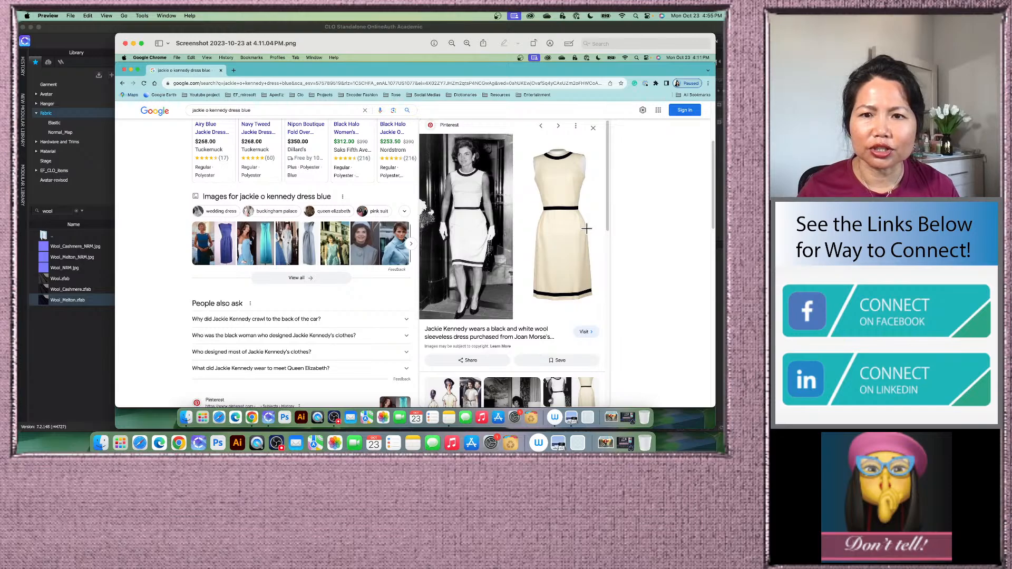
left_click(292, 26)
scroll(322, 248, "up", 3)
scroll(326, 249, "down", 4)
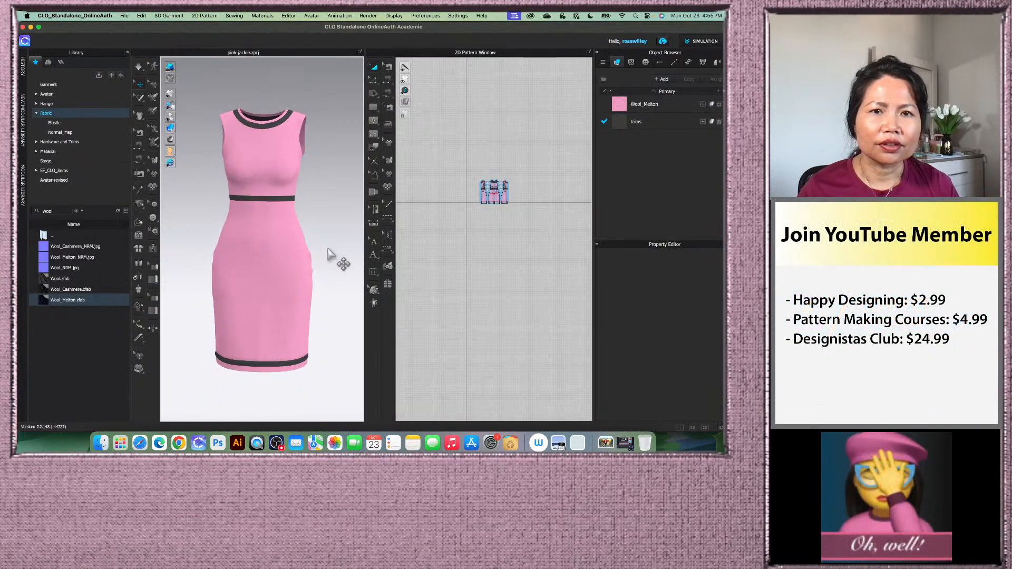
Turn the dress to its back and check the waist strips, neckline trim and darts on the back patterns in 2D.
right_click_drag(328, 254, 238, 255)
scroll(466, 288, "up", 8)
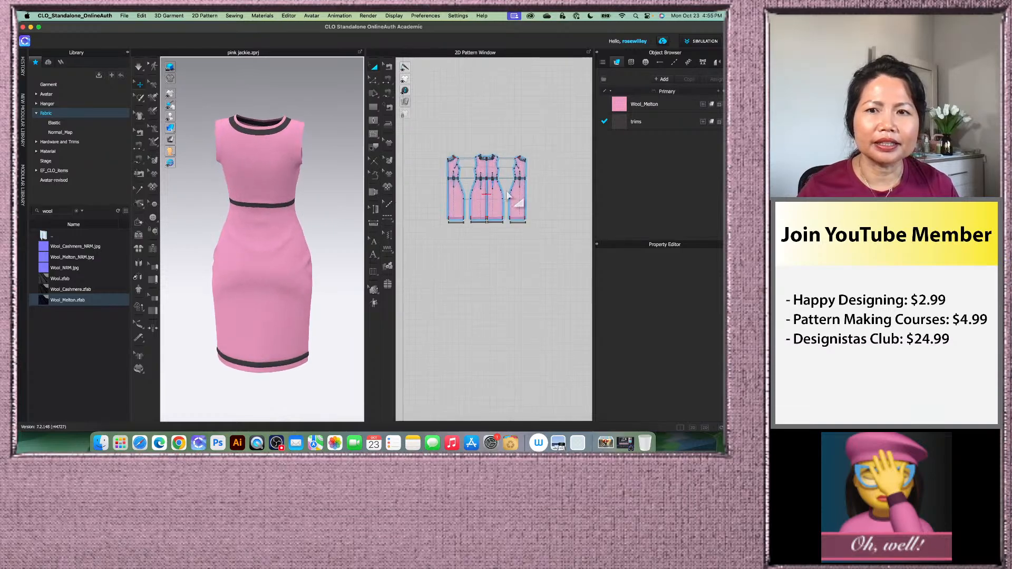
scroll(467, 288, "up", 3)
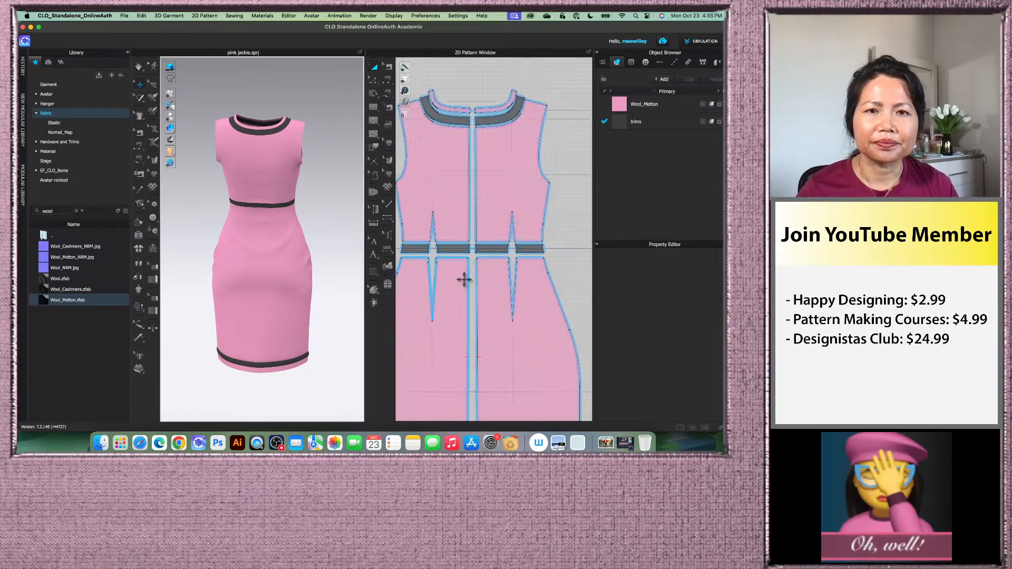
scroll(293, 255, "up", 2)
scroll(295, 256, "down", 2)
scroll(480, 214, "down", 2)
scroll(481, 214, "down", 5)
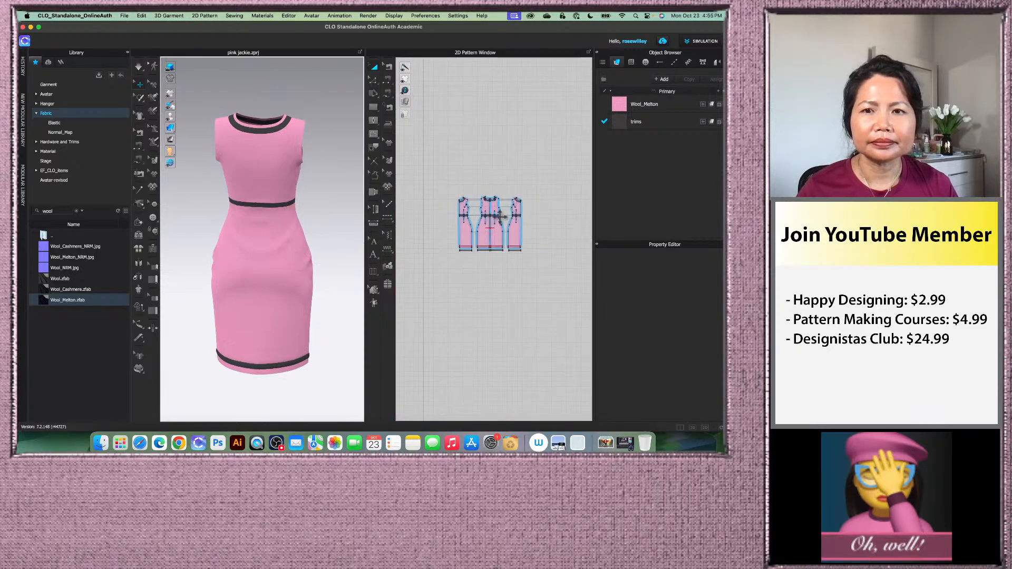
Save the project and activate all the dress and trim patterns.
left_click_drag(427, 180, 567, 276)
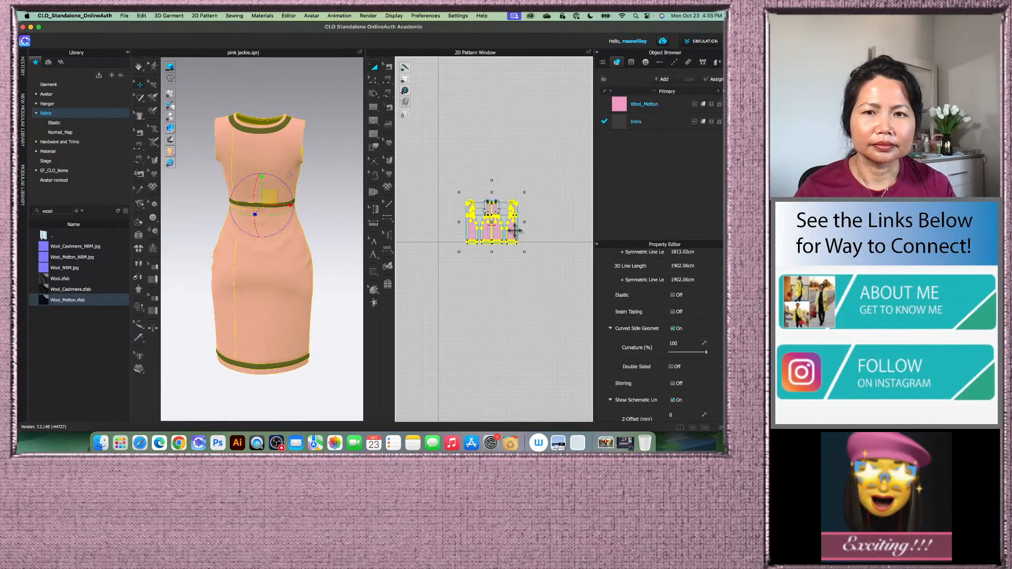
key("super+s")
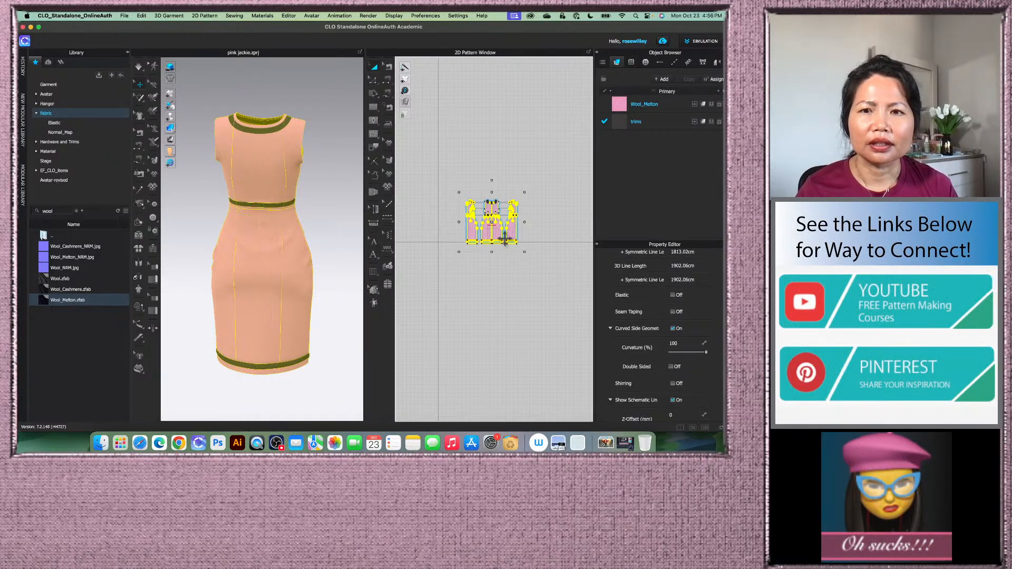
right_click(509, 232)
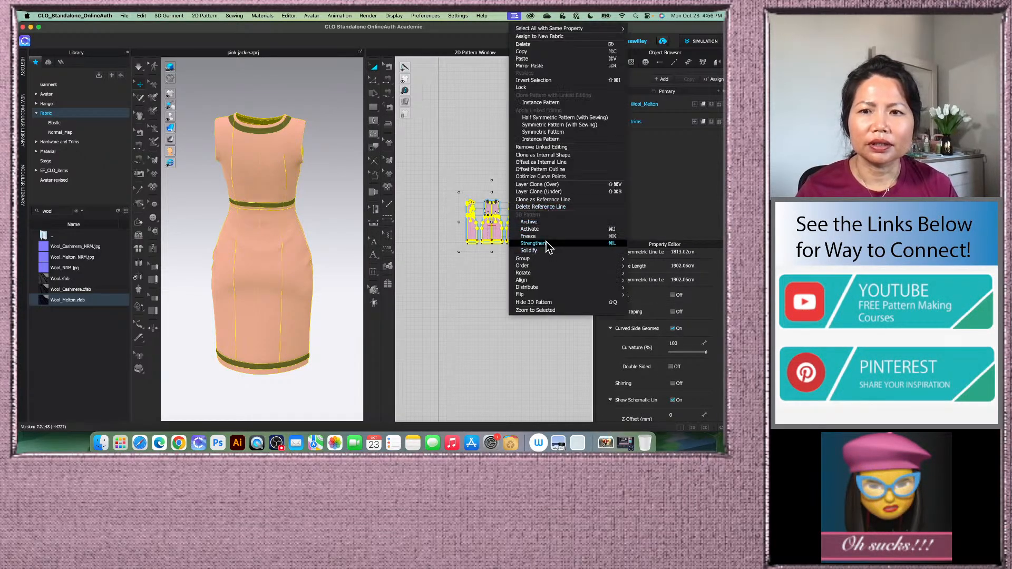
left_click(541, 248)
left_click(491, 315)
scroll(473, 253, "up", 3)
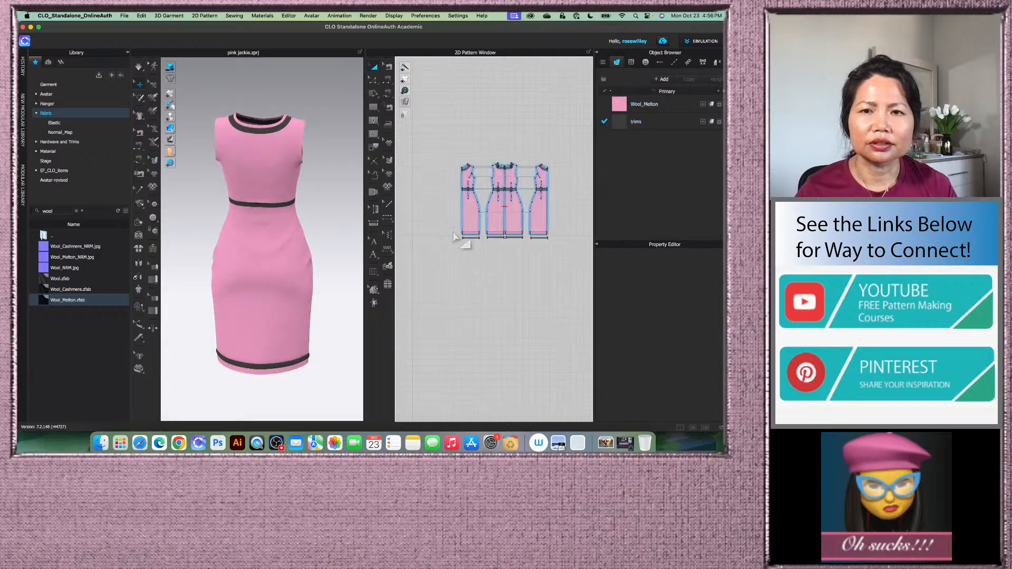
Strengthen all the dress and trim patterns.
left_click_drag(426, 147, 579, 278)
right_click(542, 224)
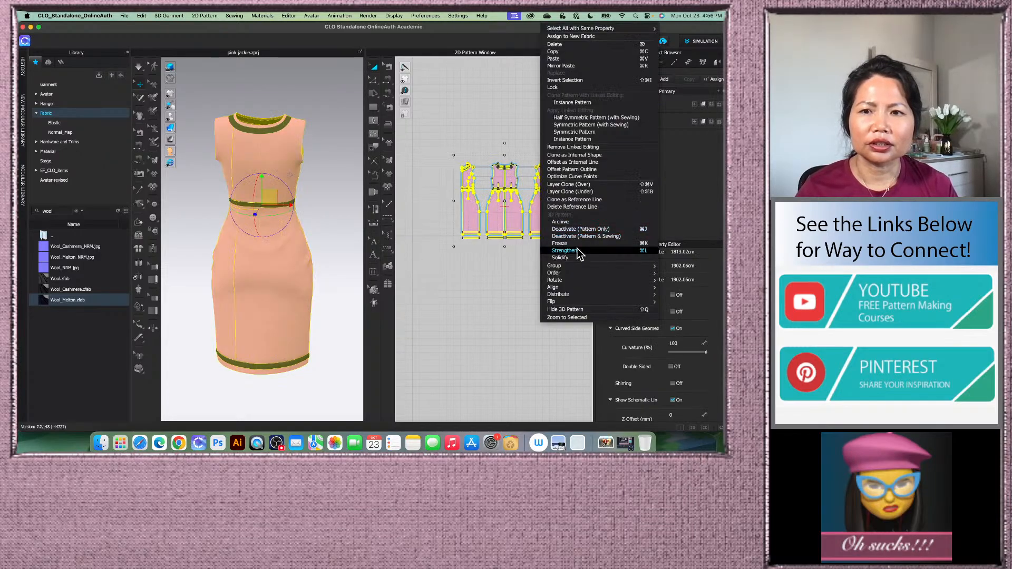
left_click(578, 251)
left_click(482, 312)
scroll(426, 331, "up", 4)
scroll(425, 329, "down", 6)
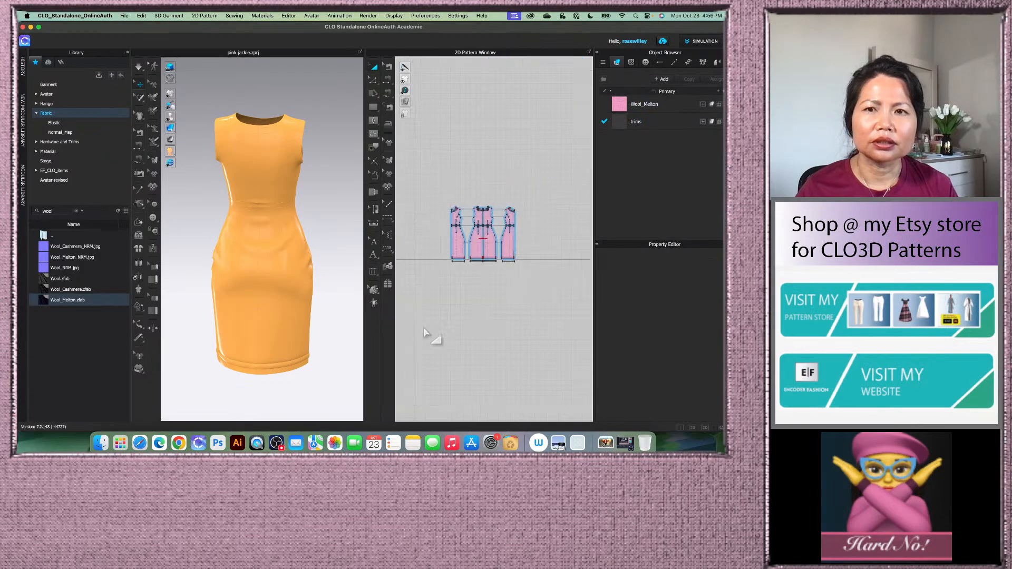
scroll(447, 299, "up", 2)
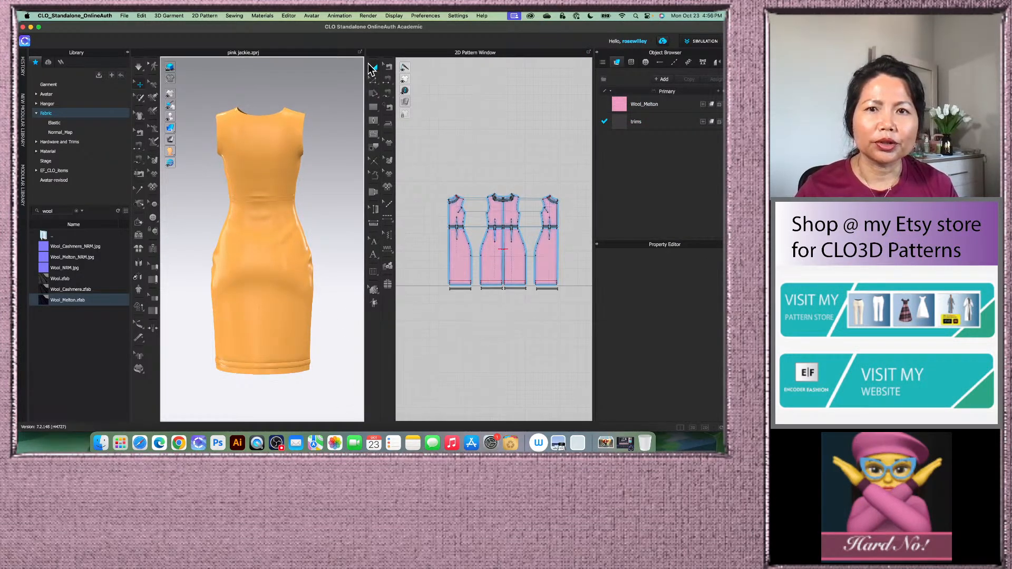
Delete the centre-back sewing along the upper skirt, the waist strip and the bodice on the 2D back patterns.
left_click(388, 68)
scroll(514, 254, "up", 5)
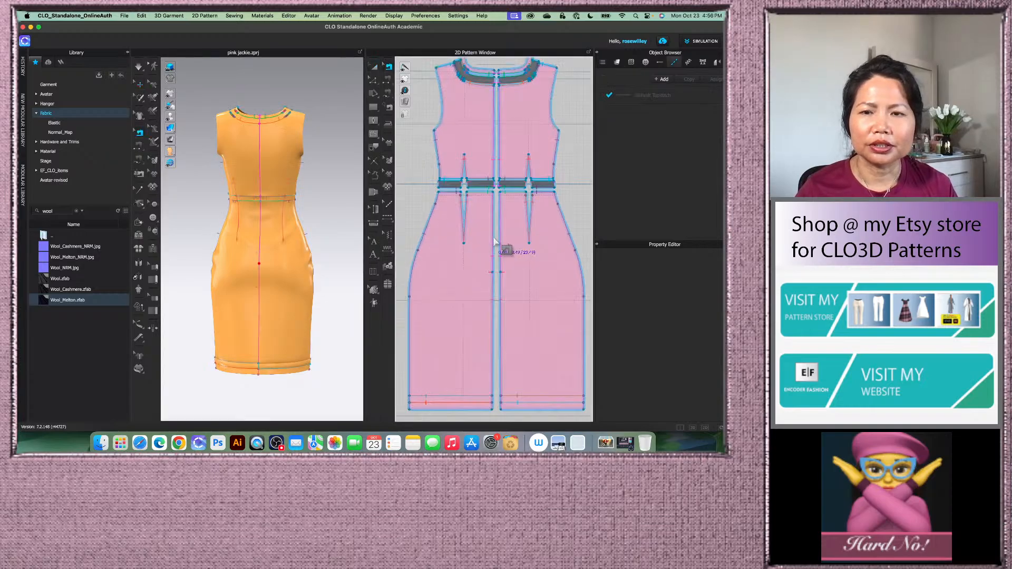
left_click(496, 224)
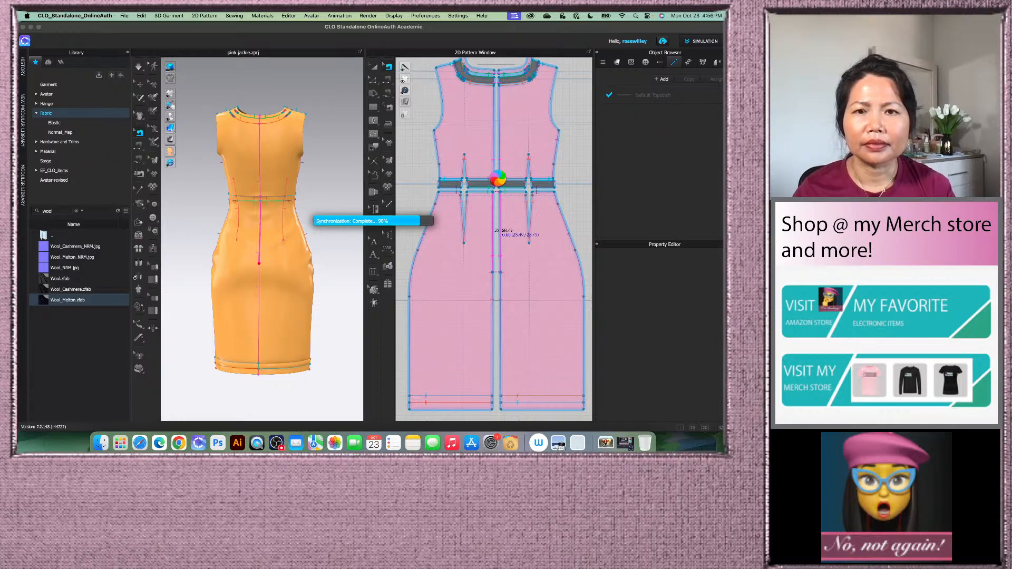
scroll(498, 178, "up", 5)
left_click(488, 196)
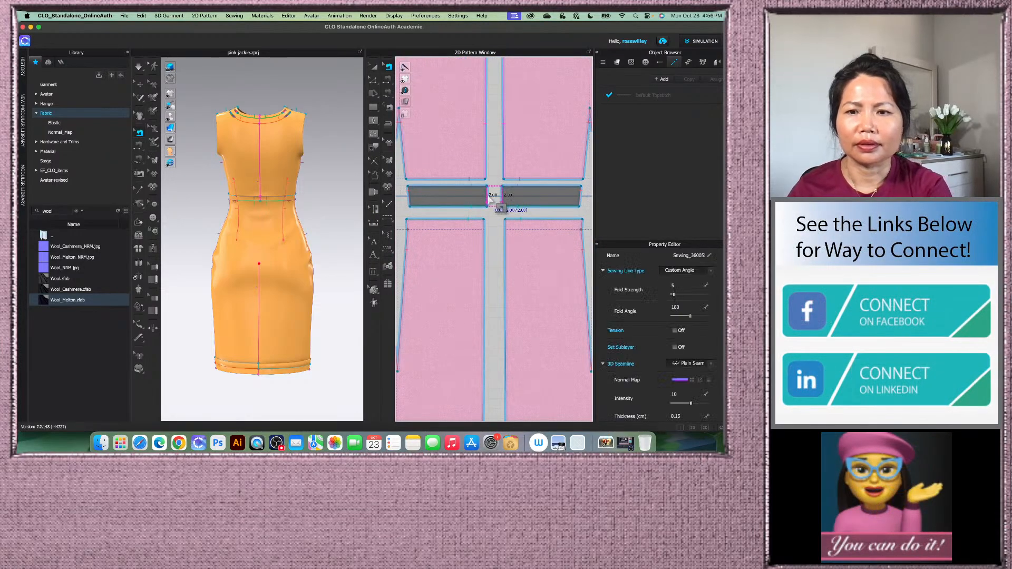
left_click(485, 141)
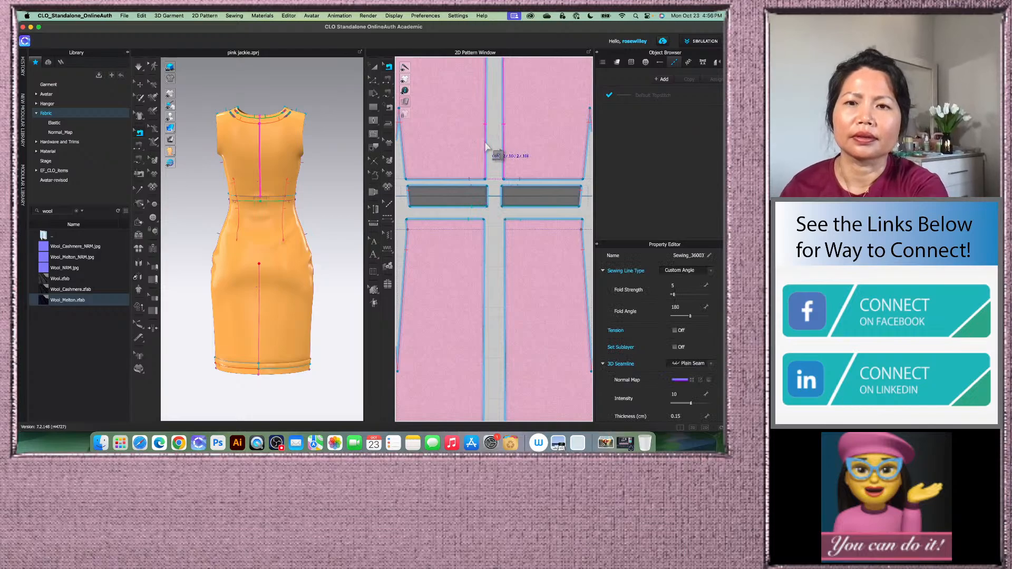
key("Delete")
Delete the centre-back sewing on the neckline trim and on the narrow pink strip above it.
scroll(488, 161, "down", 10)
scroll(484, 84, "up", 10)
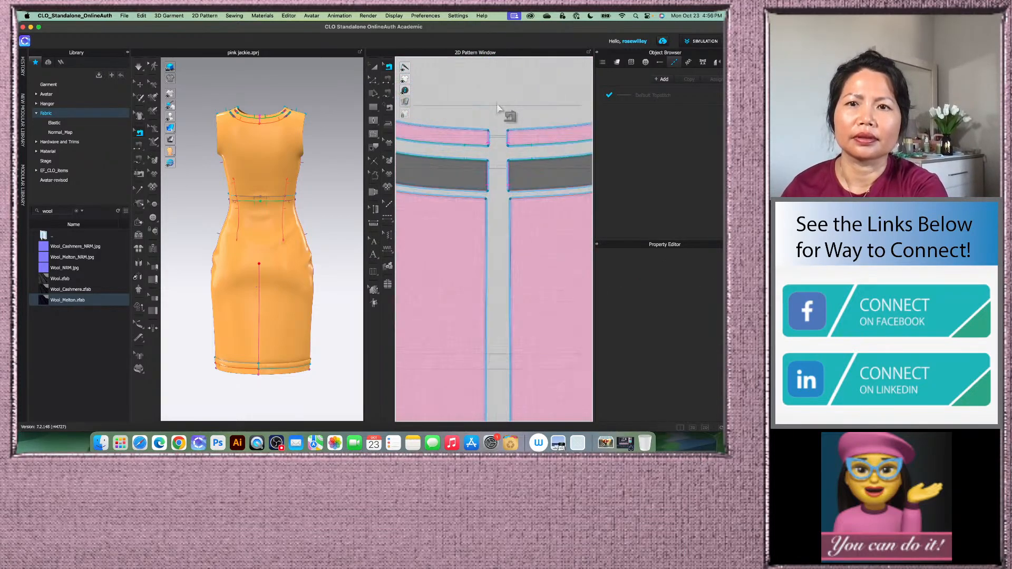
left_click(491, 136)
key("Delete")
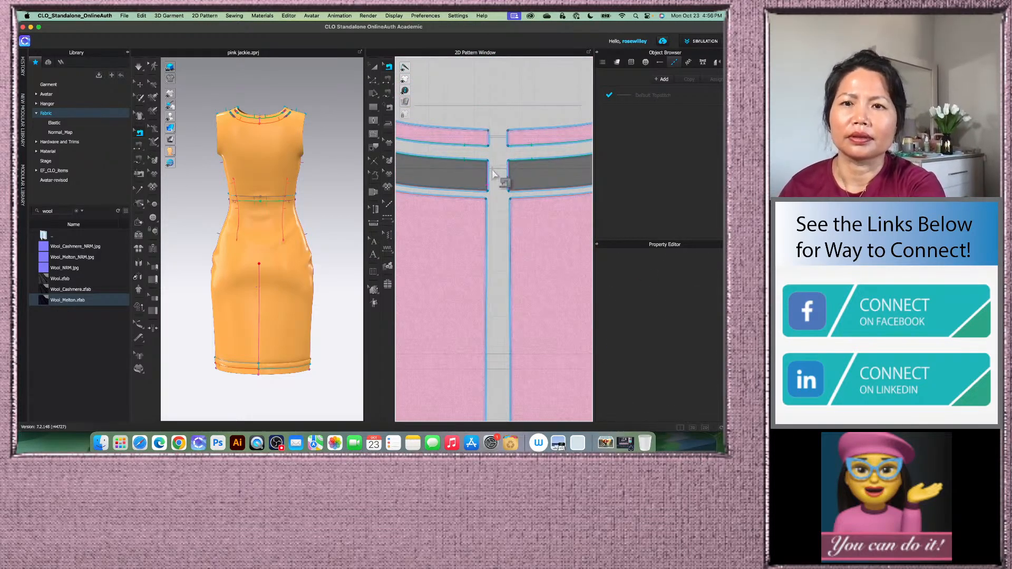
left_click(491, 179)
key("Delete")
scroll(491, 178, "down", 10)
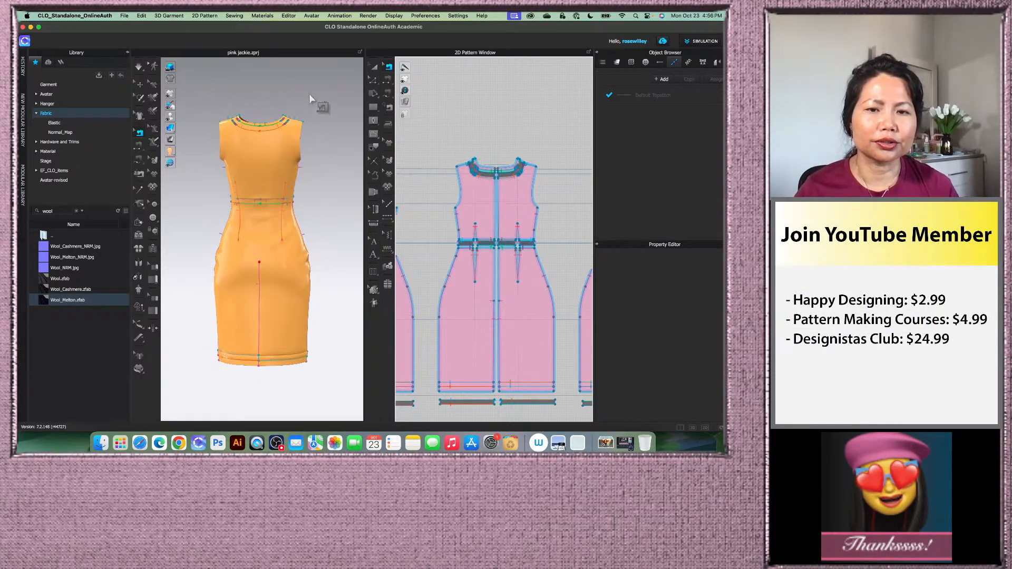
Simulate the dress to let the unsewn centre back fall open, and check the opening from behind.
left_click_drag(321, 121, 324, 121)
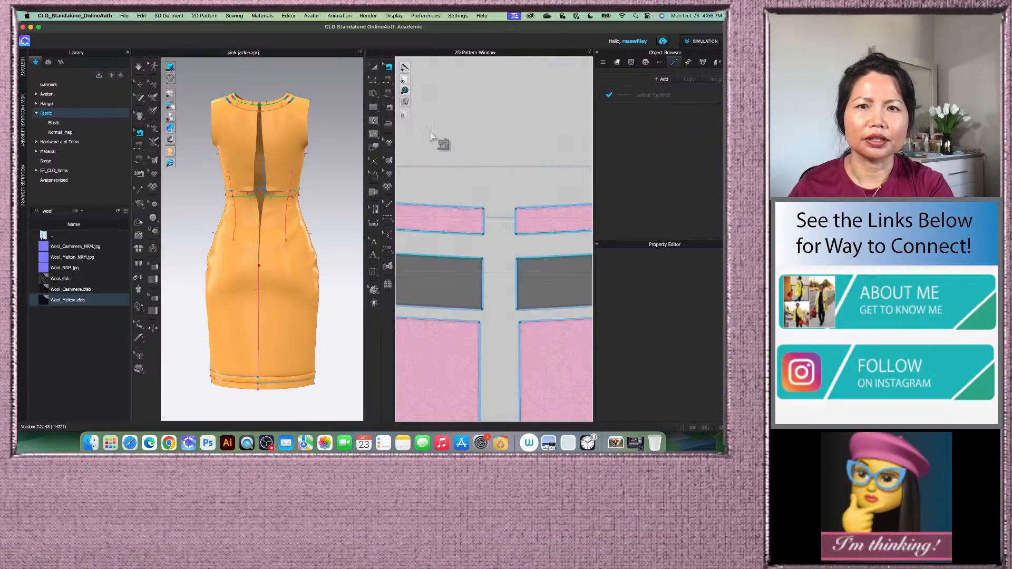
key("a")
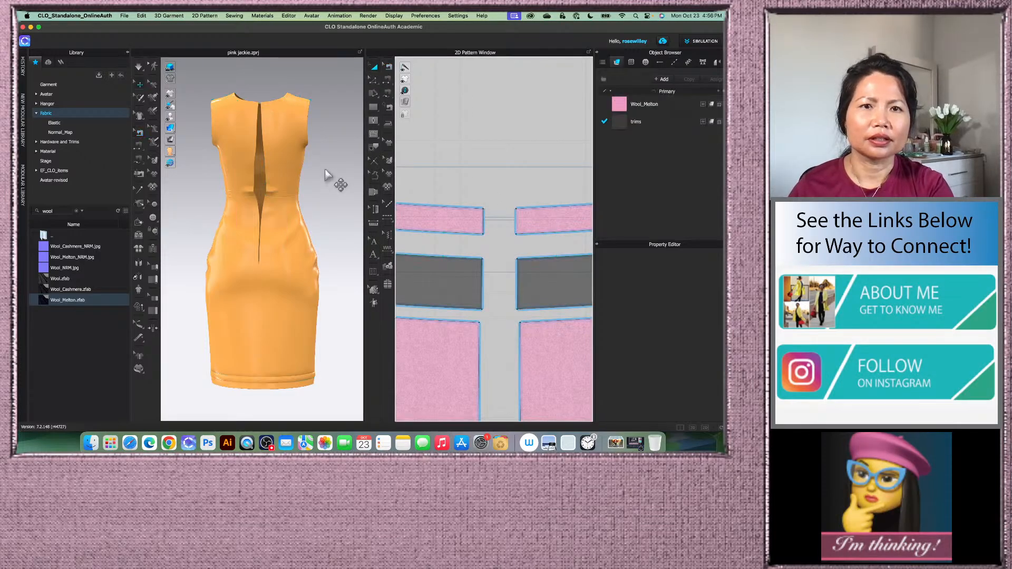
scroll(327, 182, "up", 5)
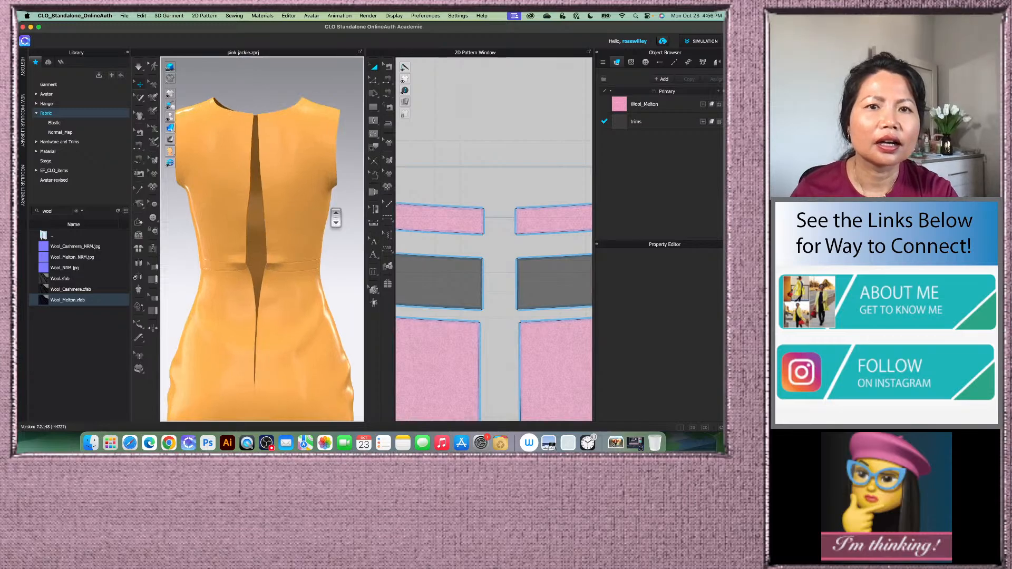
key("space")
scroll(330, 203, "down", 3)
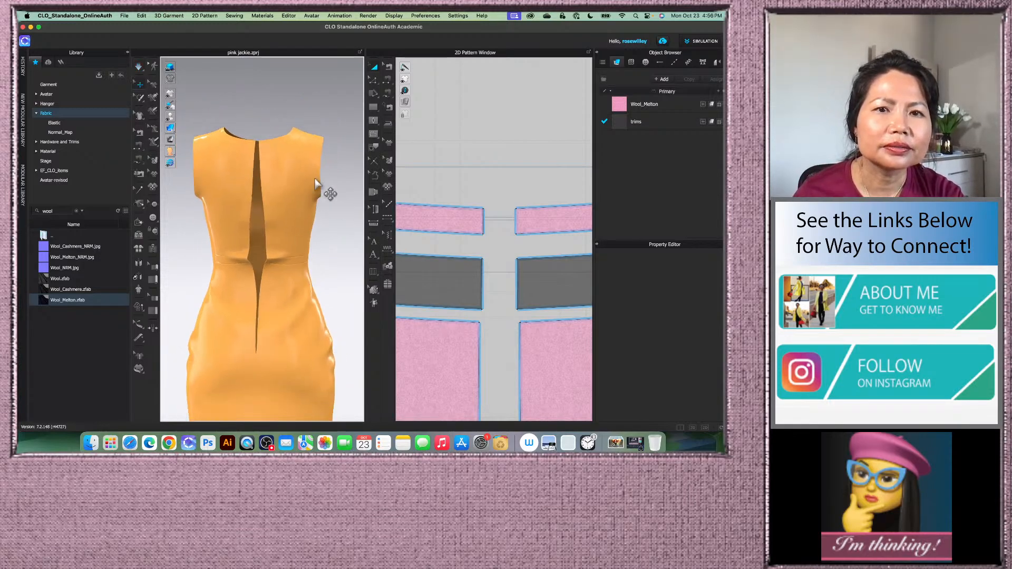
scroll(316, 182, "up", 5)
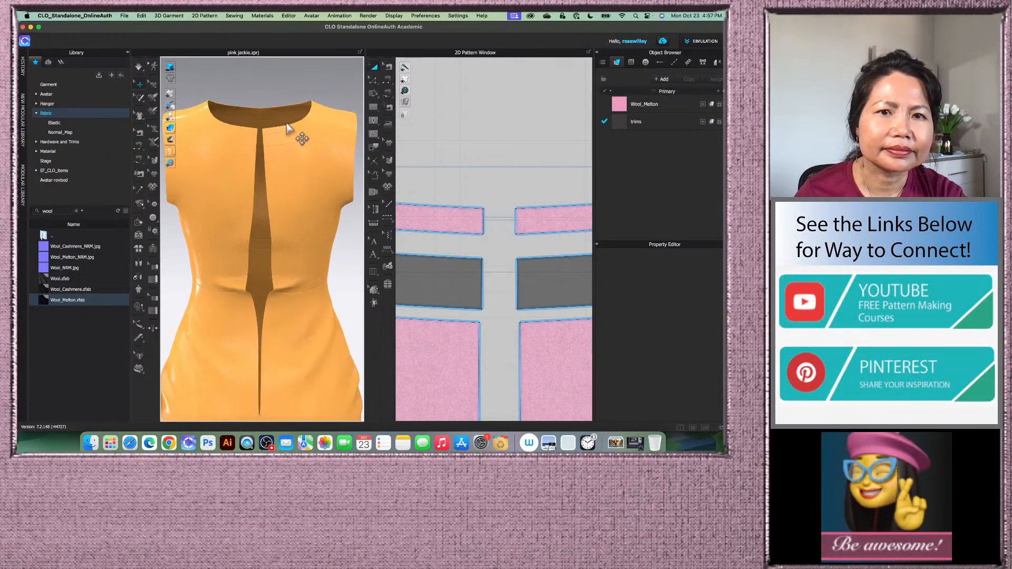
With the Zipper tool, trace the left edge of the centre-back opening from the neckline down to its lower end.
scroll(292, 130, "down", 4)
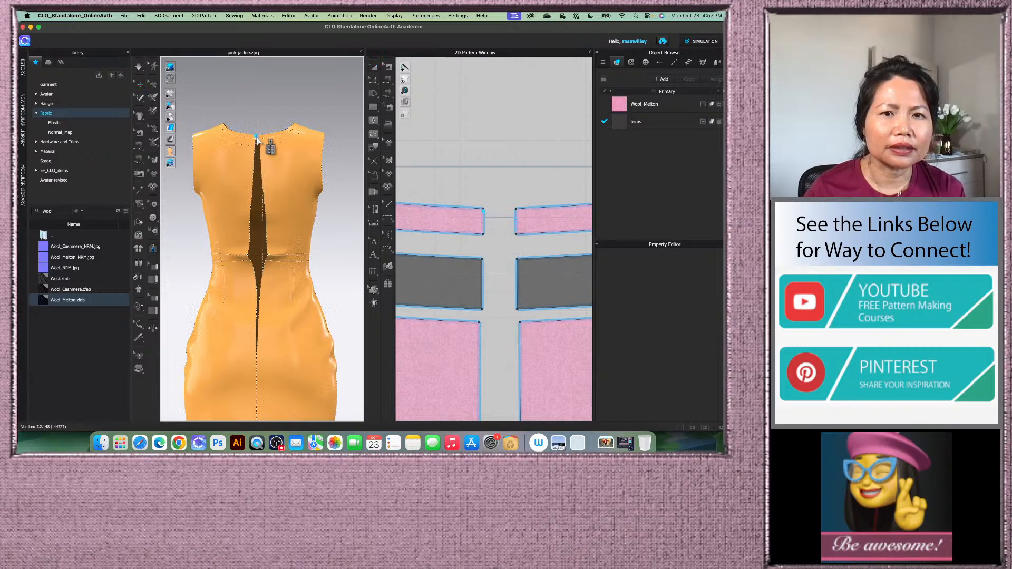
left_click(256, 138)
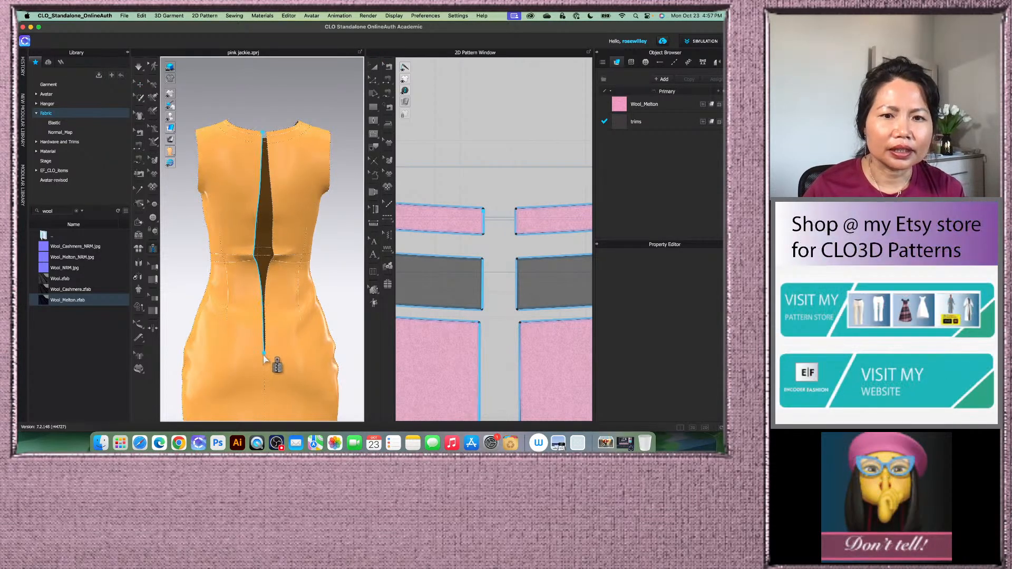
scroll(265, 357, "up", 3)
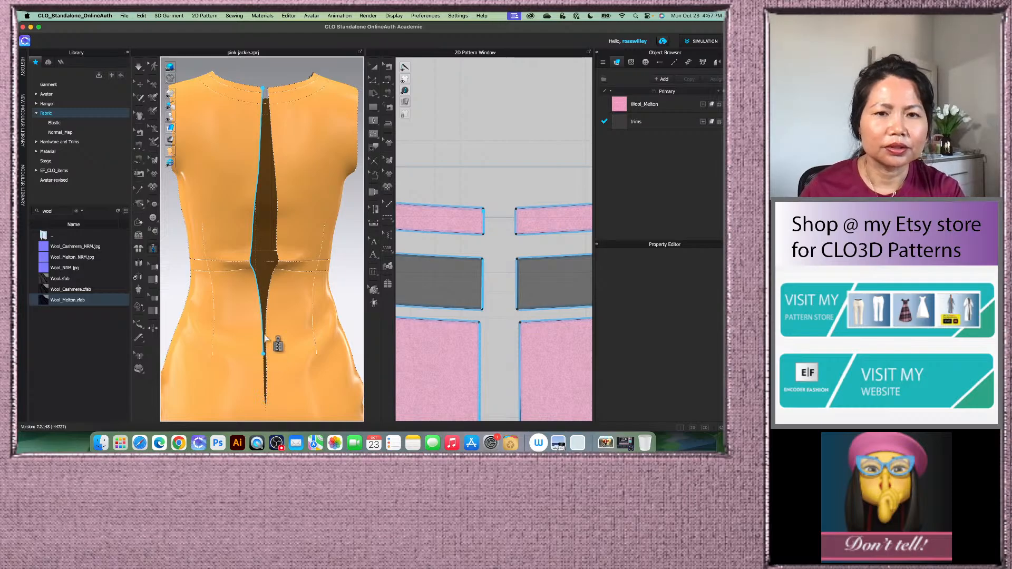
middle_click_drag(265, 397, 265, 293)
scroll(265, 293, "up", 1)
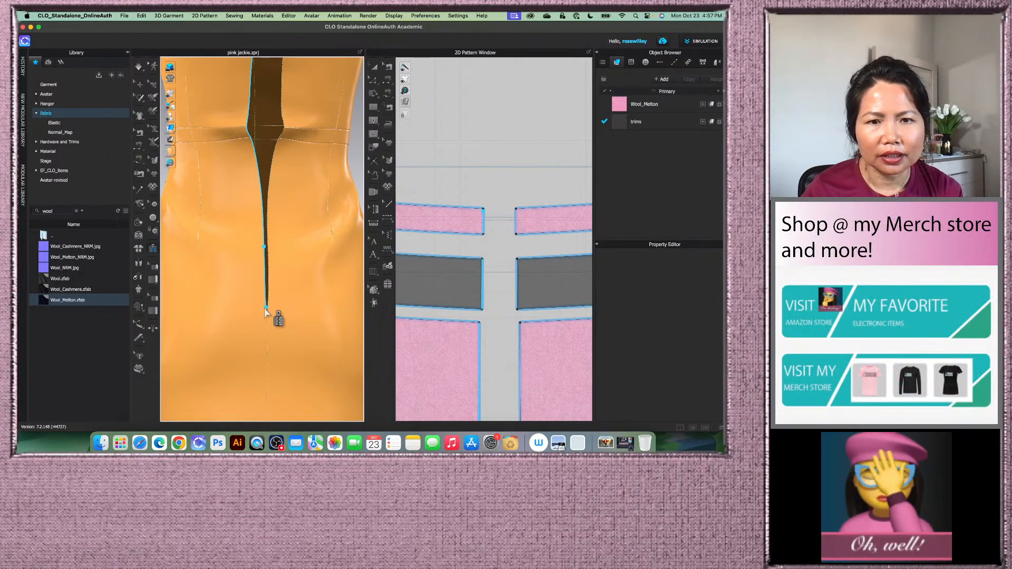
double_click(265, 311)
scroll(267, 333, "down", 3)
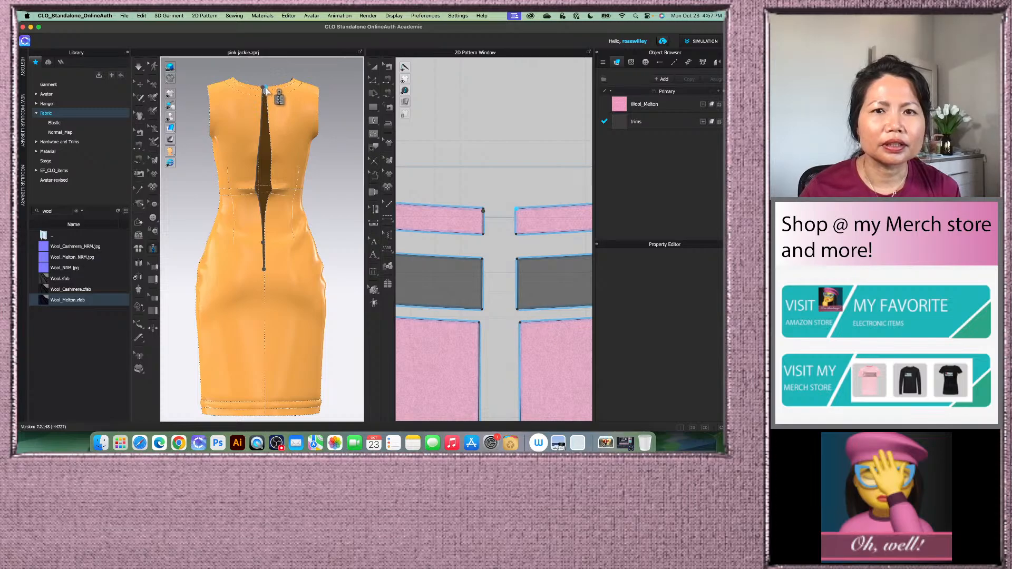
Trace the zipper's second side along the right edge of the opening from the neckline down to its lower end.
scroll(266, 92, "up", 3)
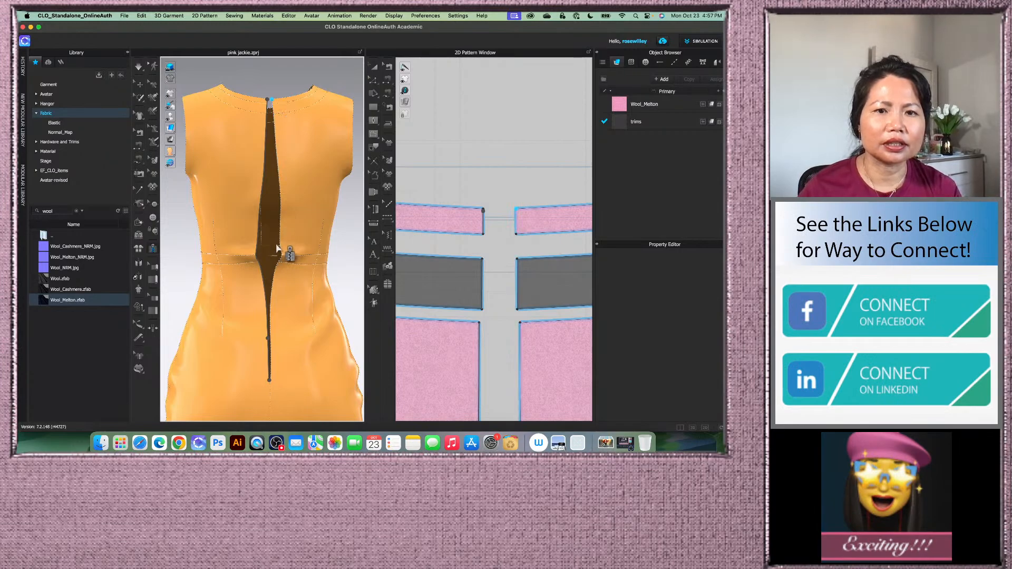
scroll(274, 342, "up", 3)
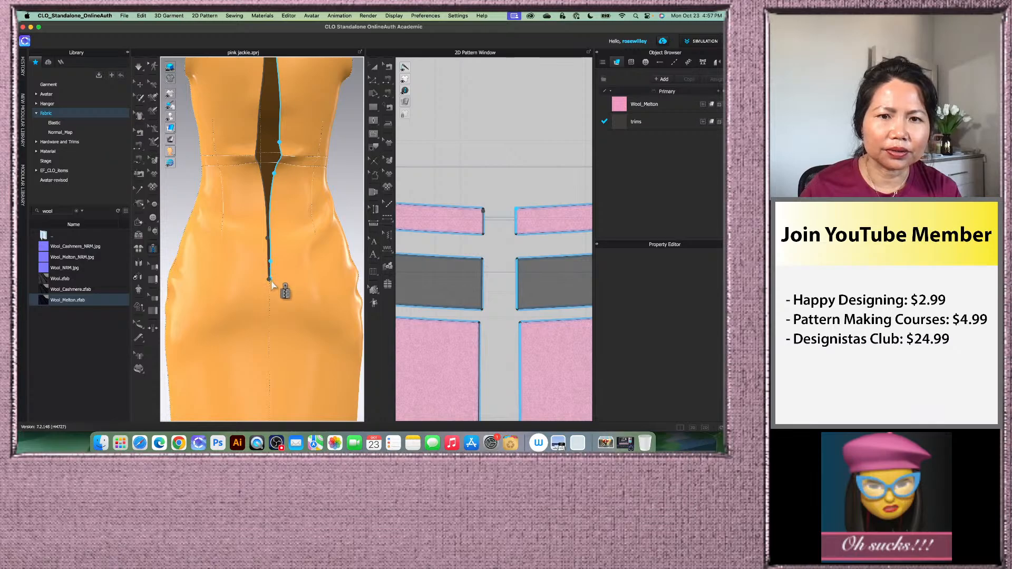
scroll(277, 286, "up", 2)
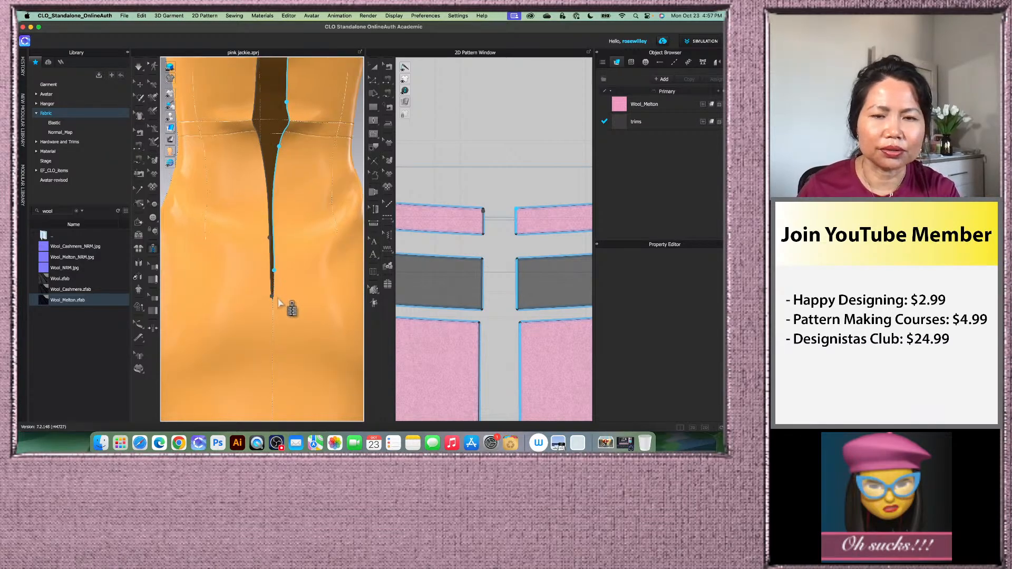
middle_click_drag(278, 303, 283, 198)
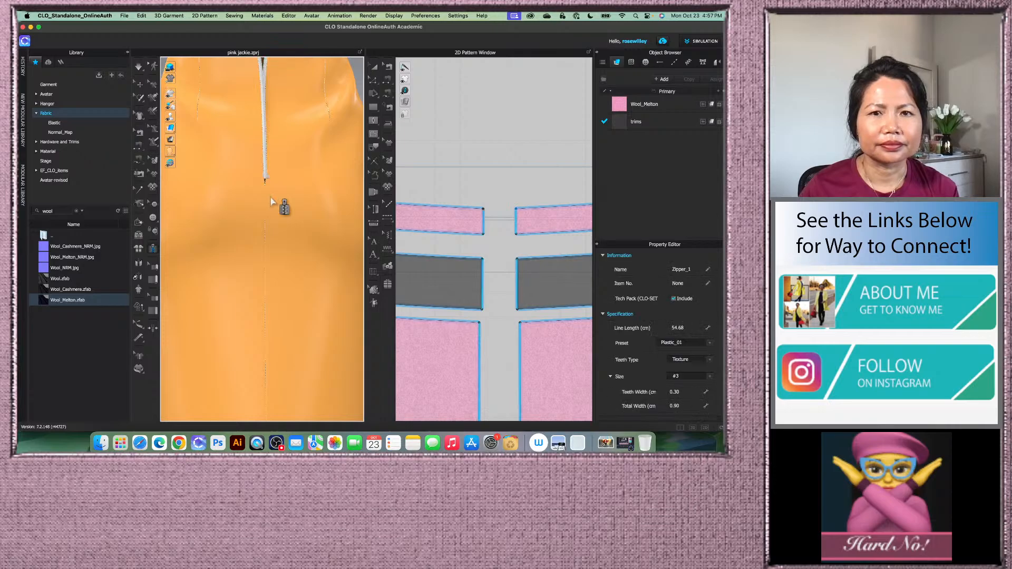
Simulate the garment to draw the centre-back opening together along the zipper.
scroll(274, 216, "down", 10)
scroll(276, 219, "down", 4)
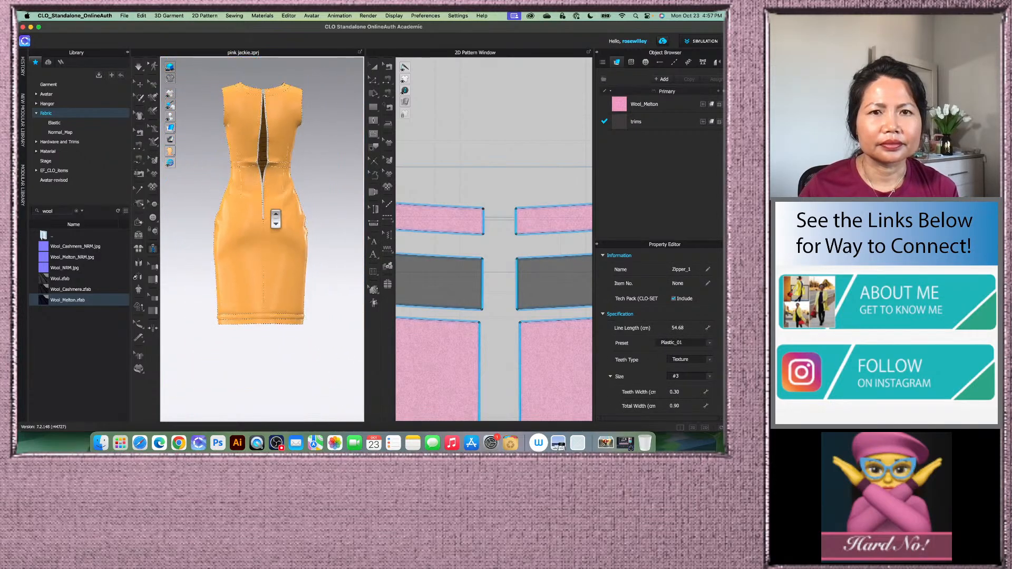
left_click(139, 67)
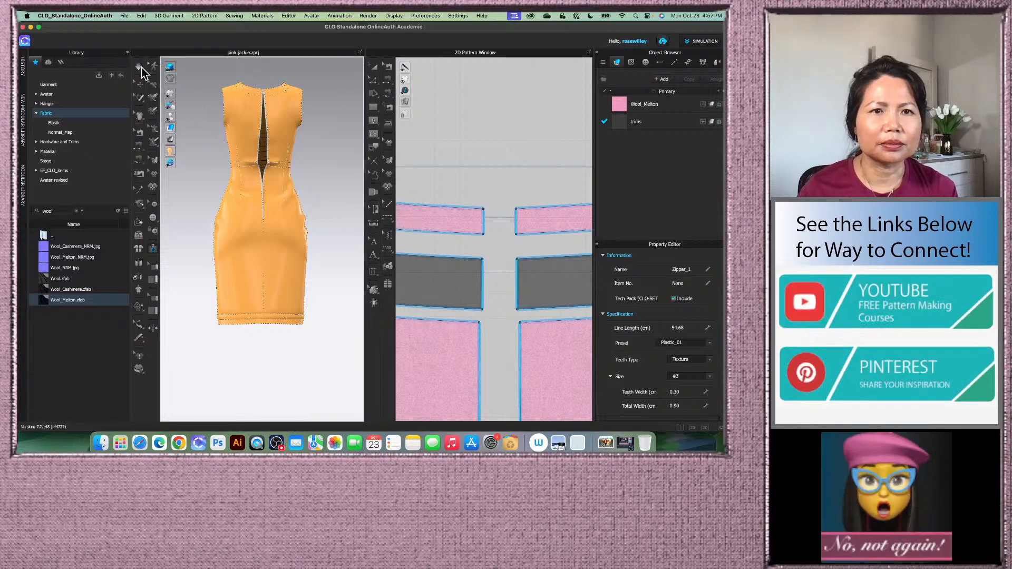
left_click(139, 67)
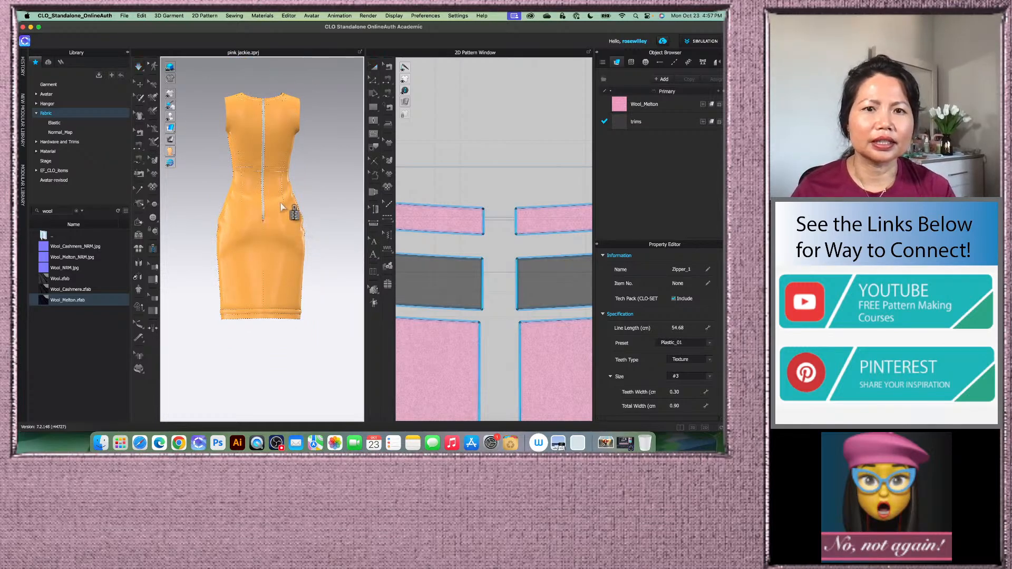
Examine the centre-back zipper from behind, turn the dress to its front, and check the back neckline patterns in 2D.
scroll(297, 210, "up", 3)
scroll(305, 228, "down", 3)
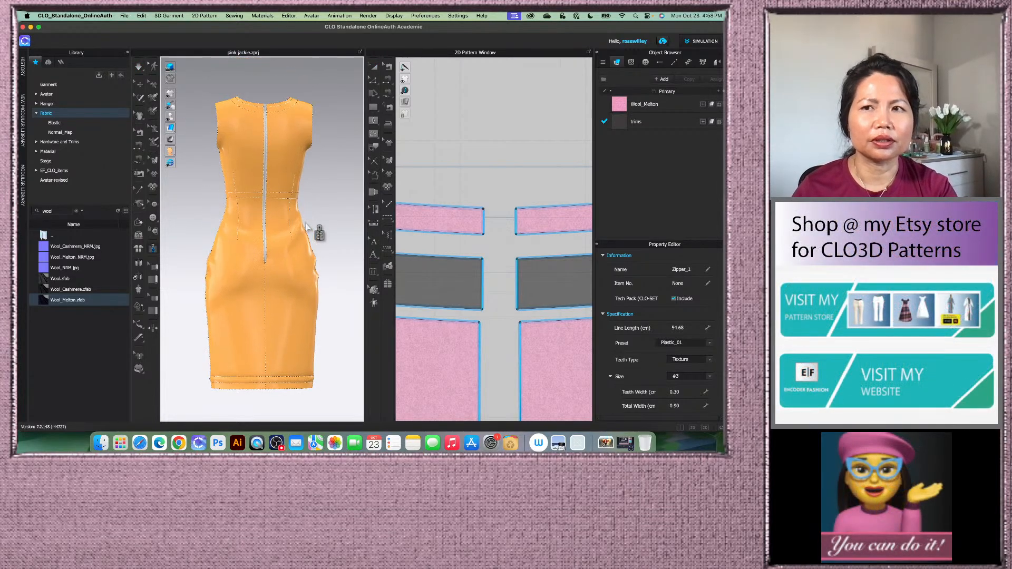
right_click_drag(304, 224, 301, 223)
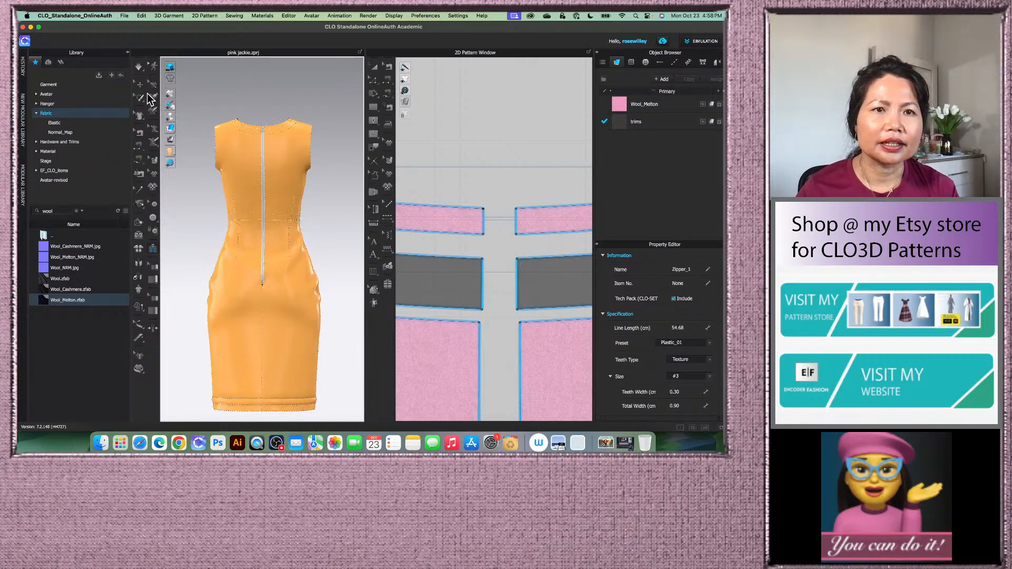
left_click(140, 85)
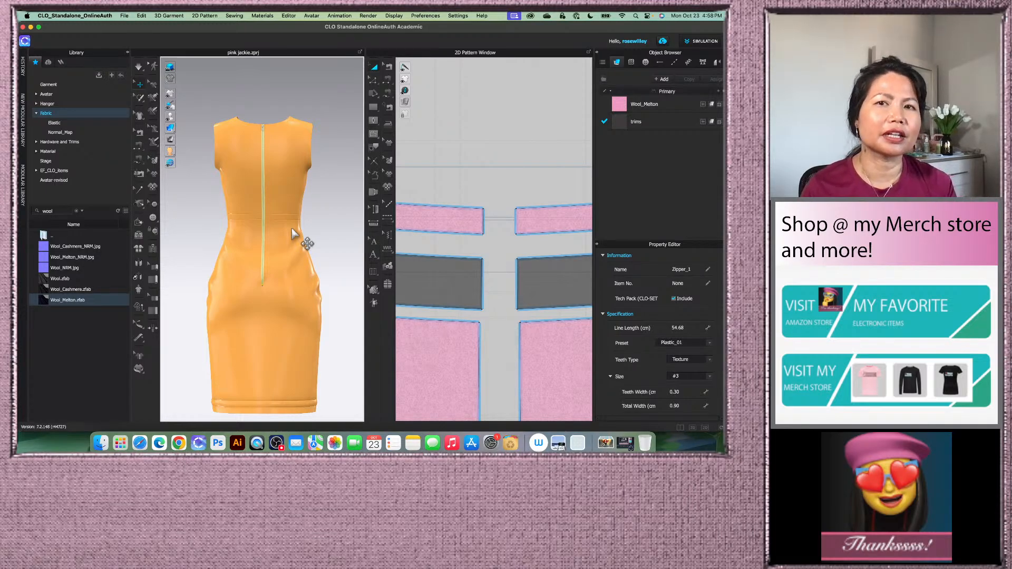
scroll(293, 230, "down", 3)
right_click_drag(320, 231, 232, 234)
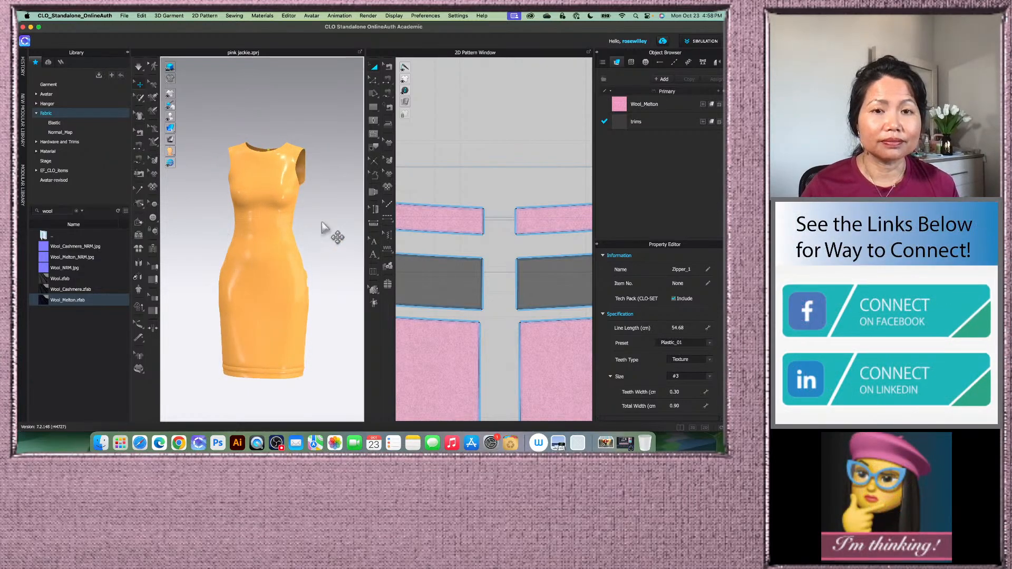
mouse_move(324, 229)
right_mouse_down()
mouse_move(309, 231)
mouse_move(323, 242)
right_mouse_up()
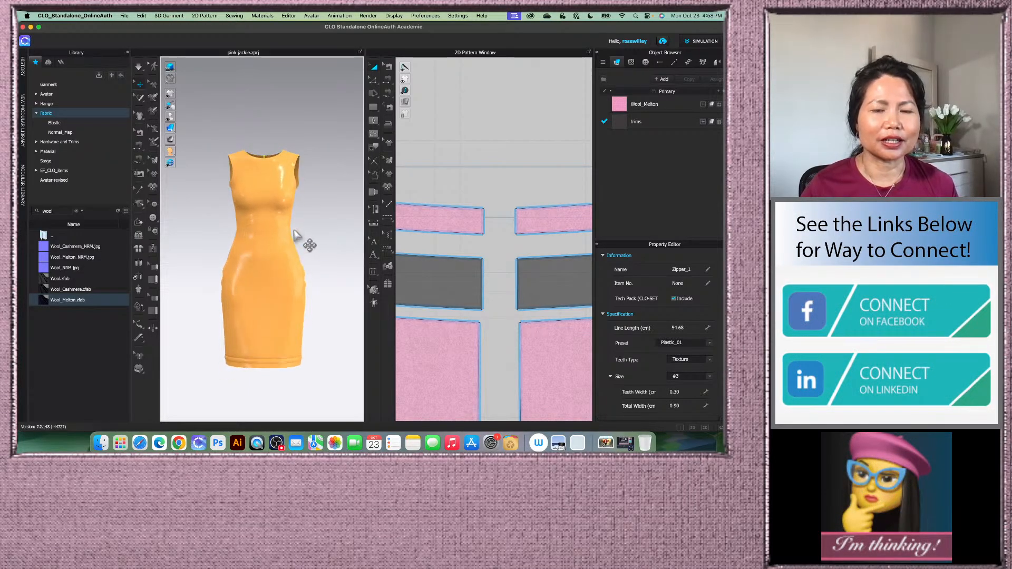
scroll(478, 252, "down", 3)
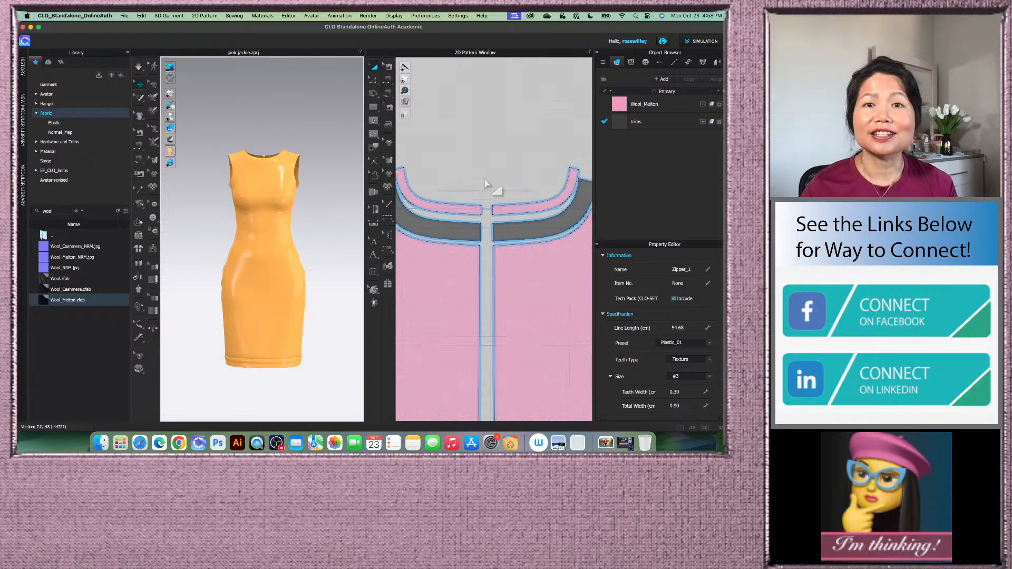